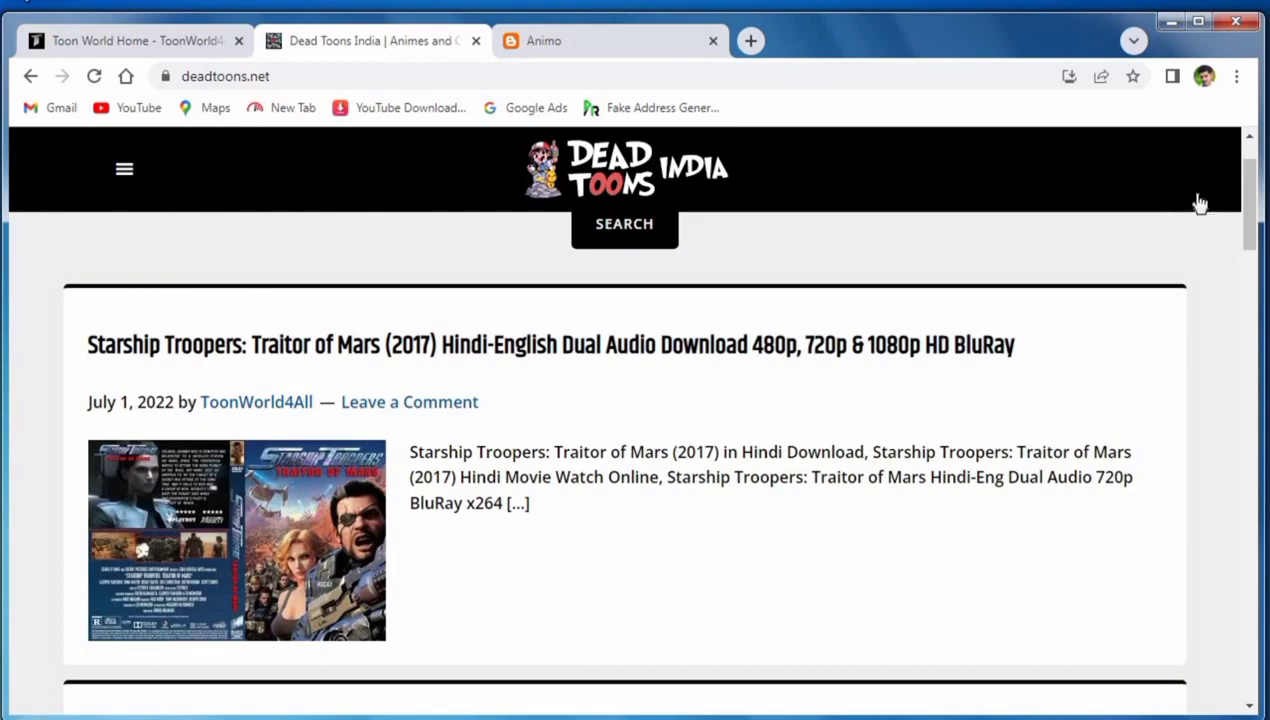
Look over the Dead Toons India posts and the Animo template demo's layout, dismissing its promotional popup and closing the demo.
{"action": "left_click_drag", "start_coordinate": [1250, 232], "coordinate": [1248, 490]}
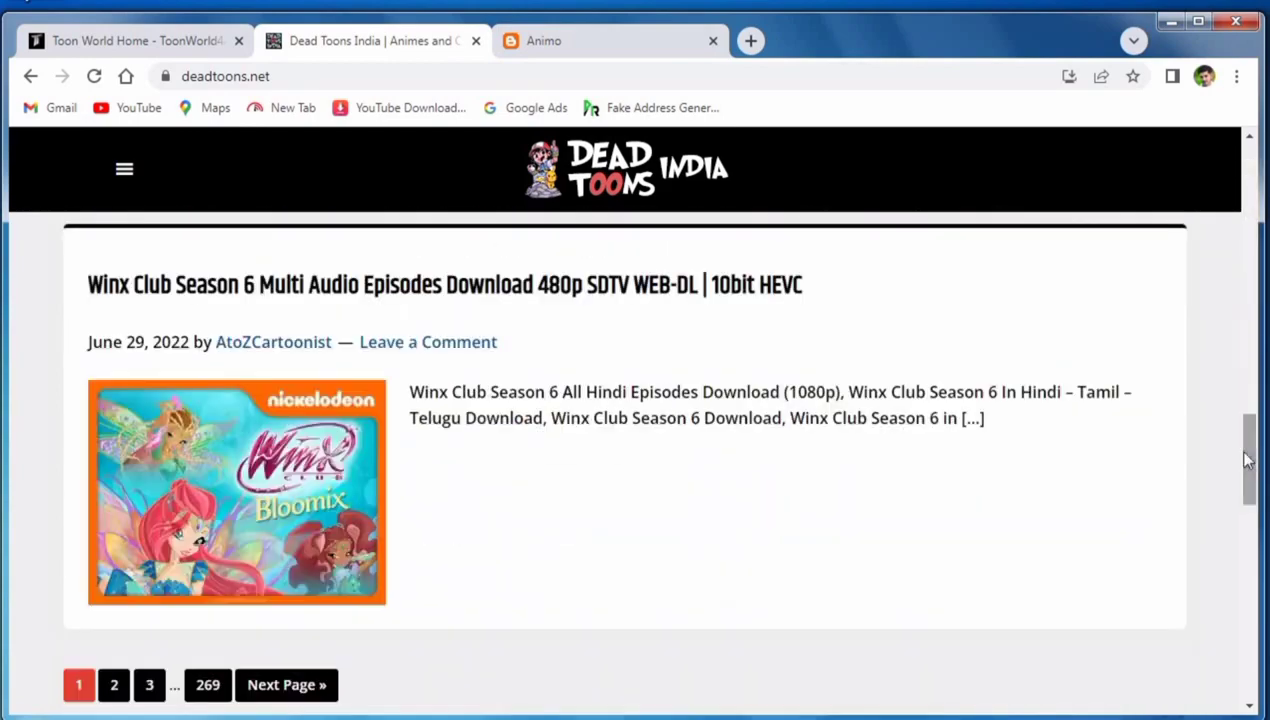
{"action": "scroll", "coordinate": [780, 472], "scroll_direction": "up", "scroll_amount": 10}
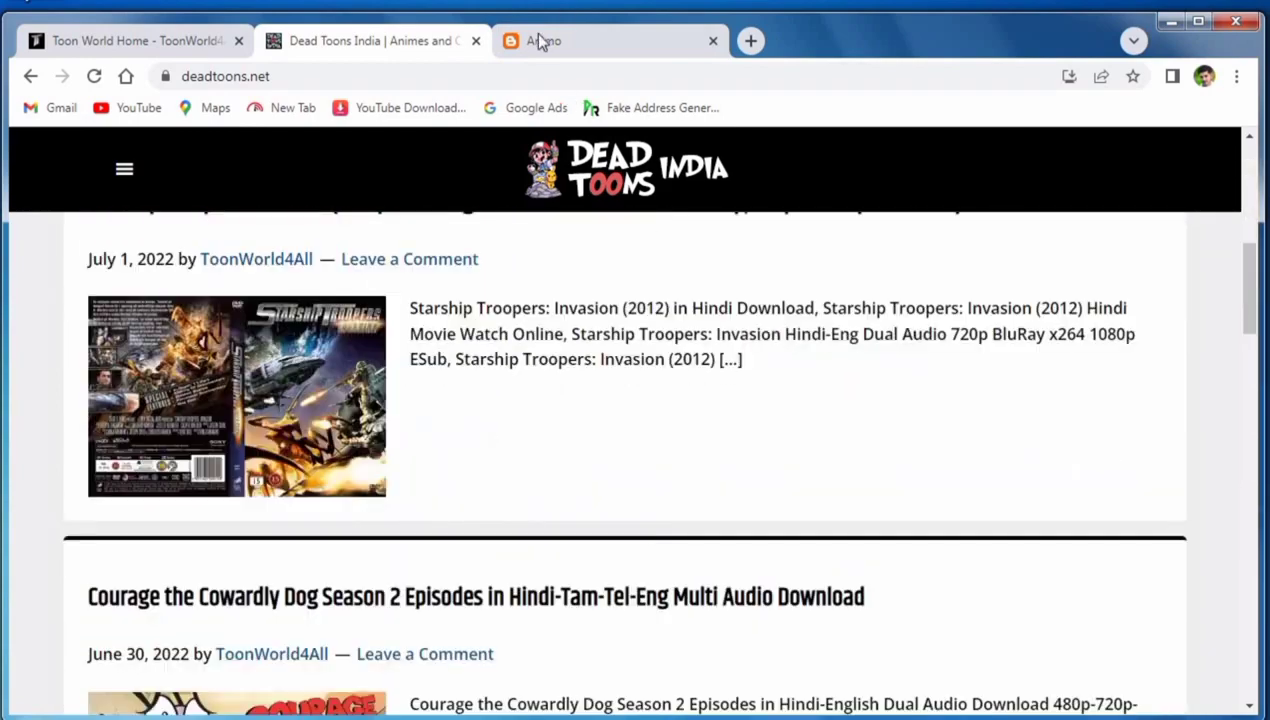
{"action": "left_click", "coordinate": [540, 40]}
{"action": "scroll", "coordinate": [655, 312], "scroll_direction": "up", "scroll_amount": 3}
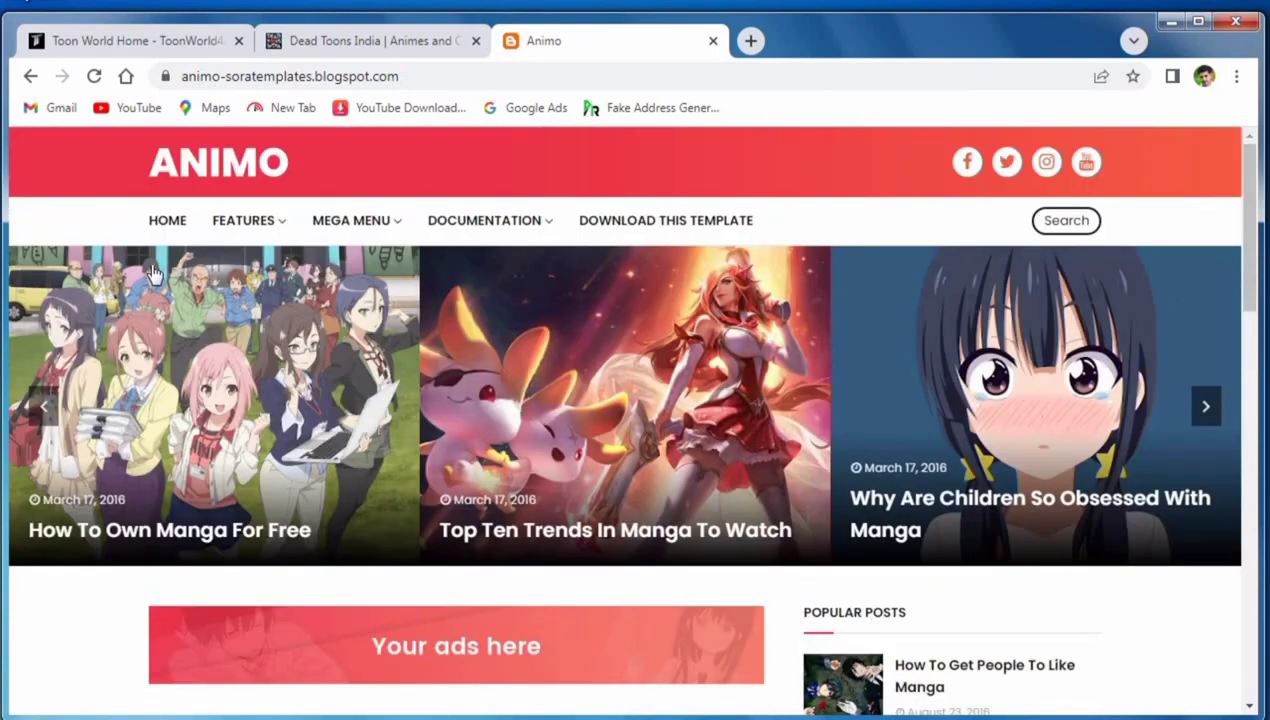
{"action": "left_click", "coordinate": [230, 166]}
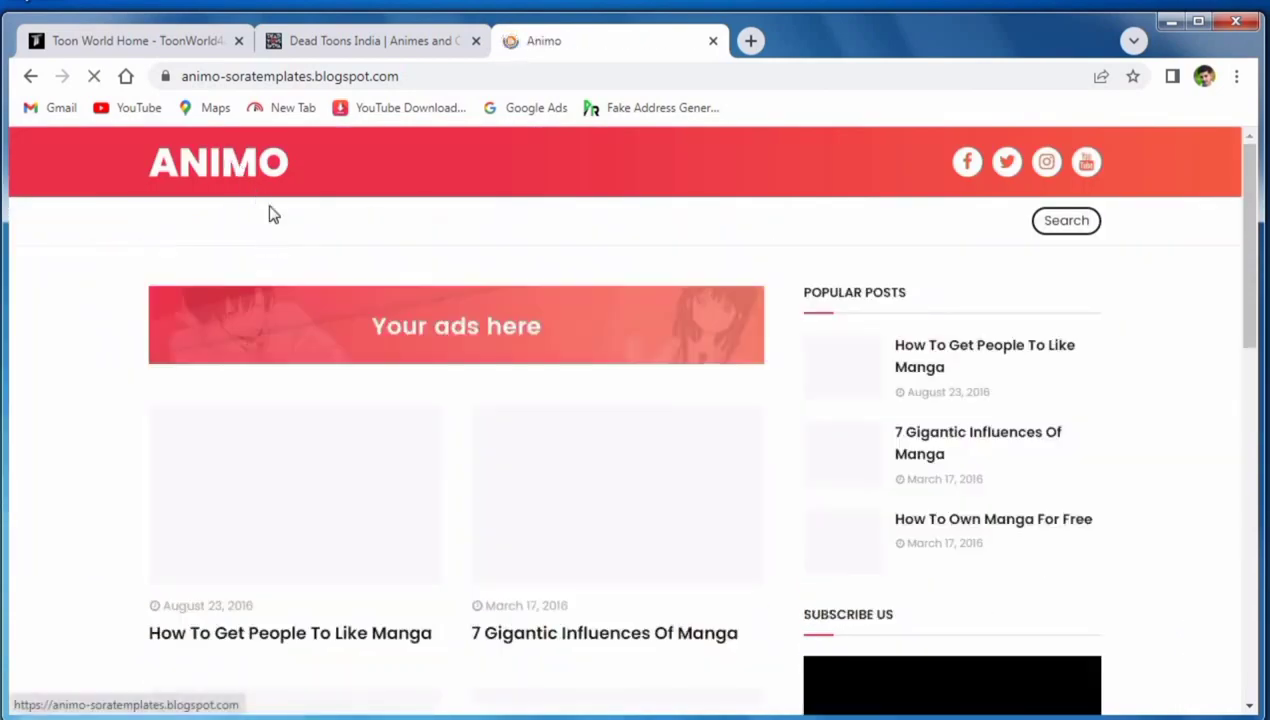
{"action": "mouse_move", "coordinate": [281, 232]}
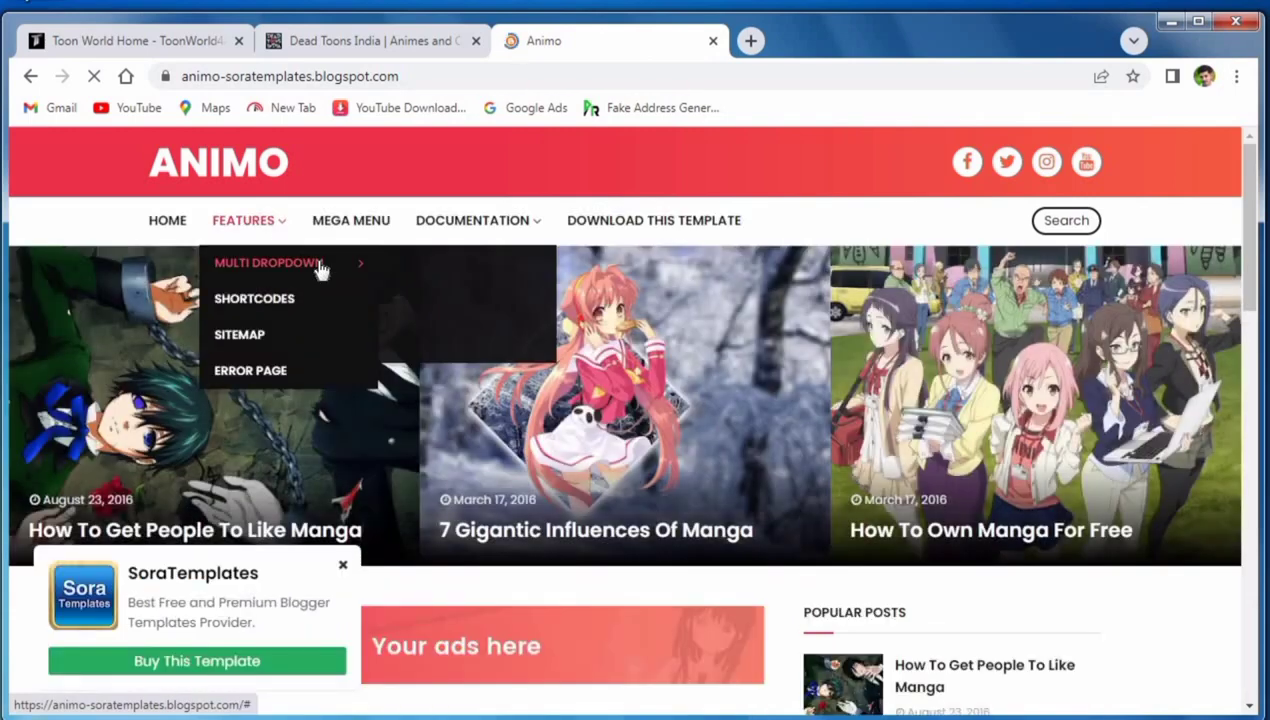
{"action": "mouse_move", "coordinate": [323, 268]}
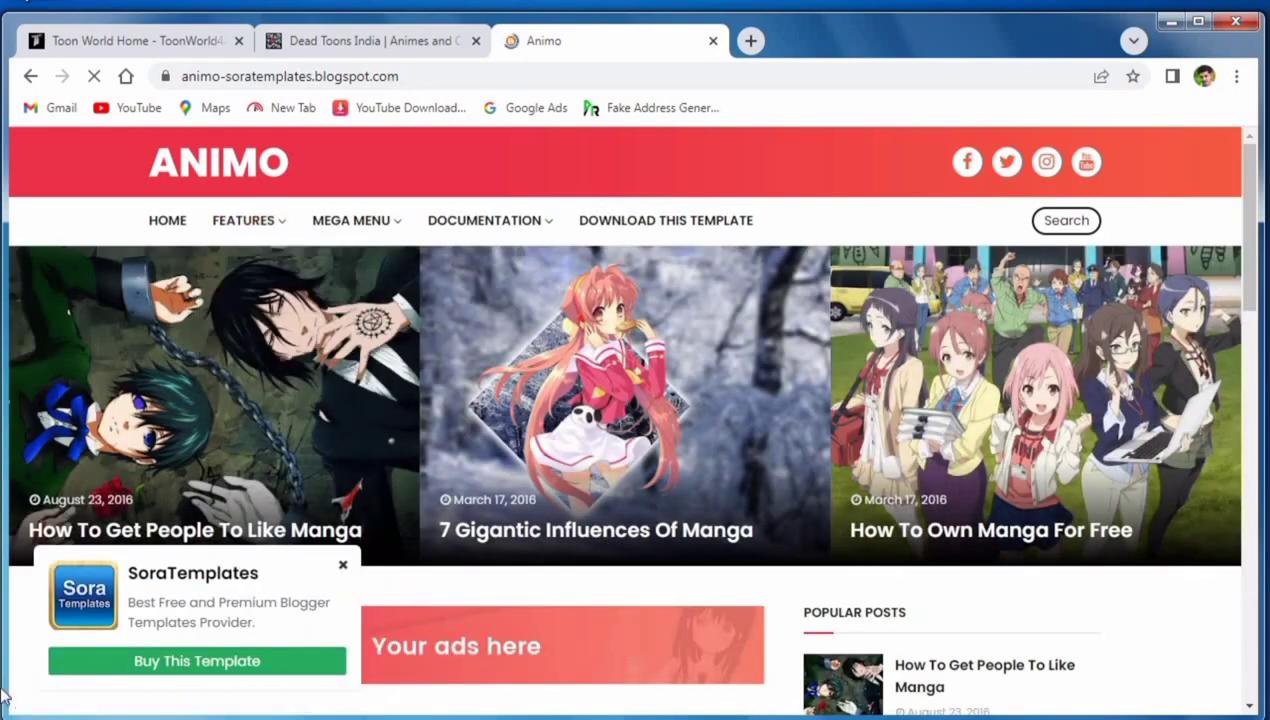
{"action": "mouse_move", "coordinate": [391, 218]}
{"action": "scroll", "coordinate": [1060, 340], "scroll_direction": "down", "scroll_amount": 8}
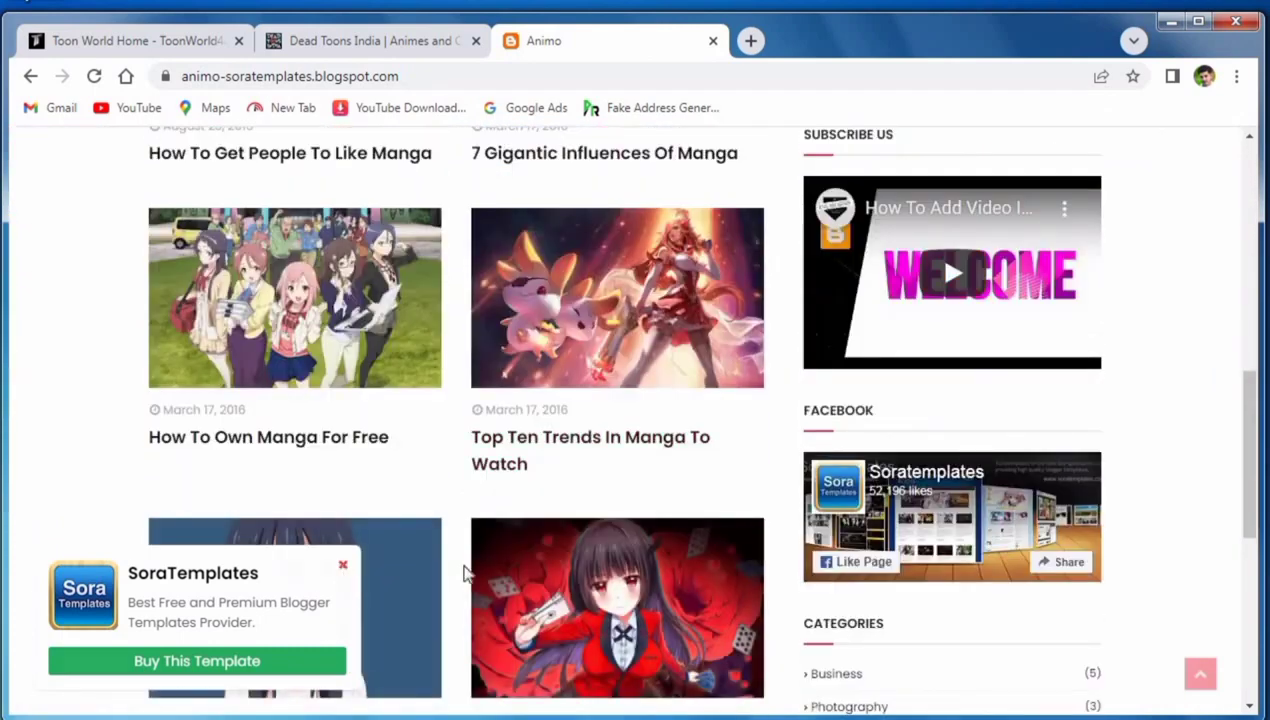
{"action": "left_click", "coordinate": [342, 564]}
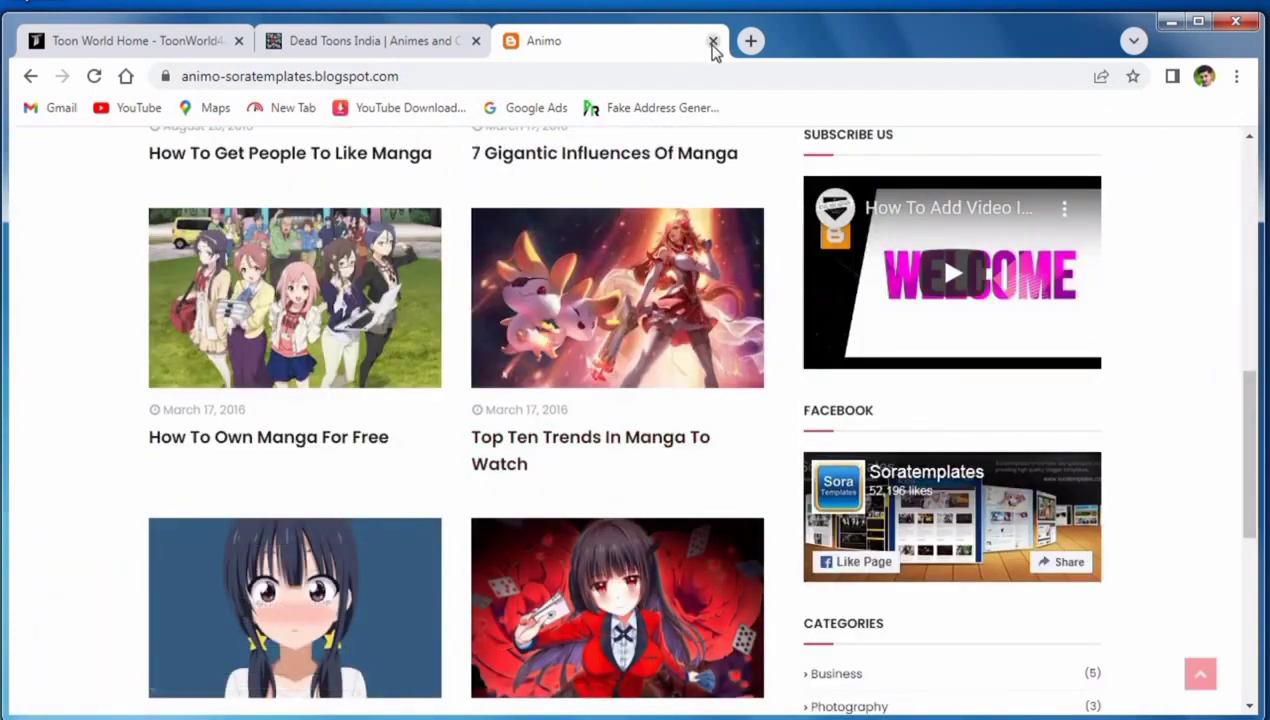
{"action": "left_click", "coordinate": [713, 42]}
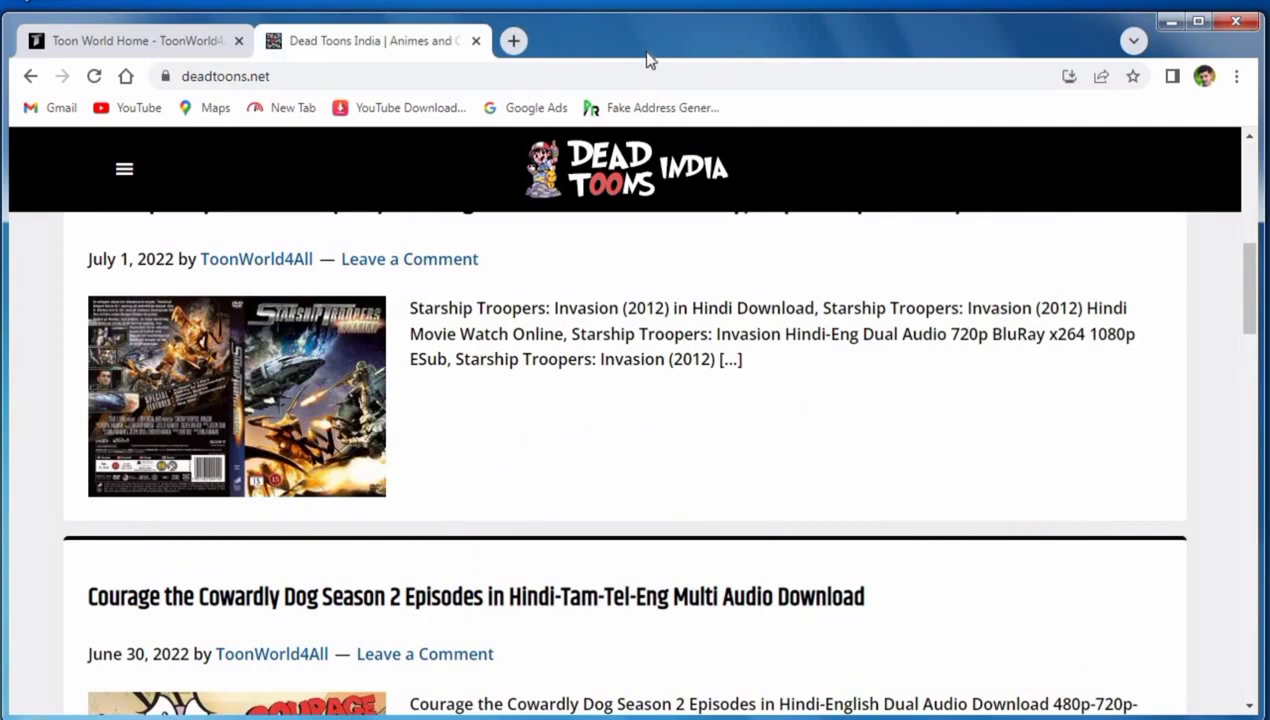
Load the Blogger dashboard at blogger.com in a new browser tab.
{"action": "left_click", "coordinate": [510, 46]}
{"action": "left_click", "coordinate": [502, 73]}
{"action": "type", "text": "blogger.com"}
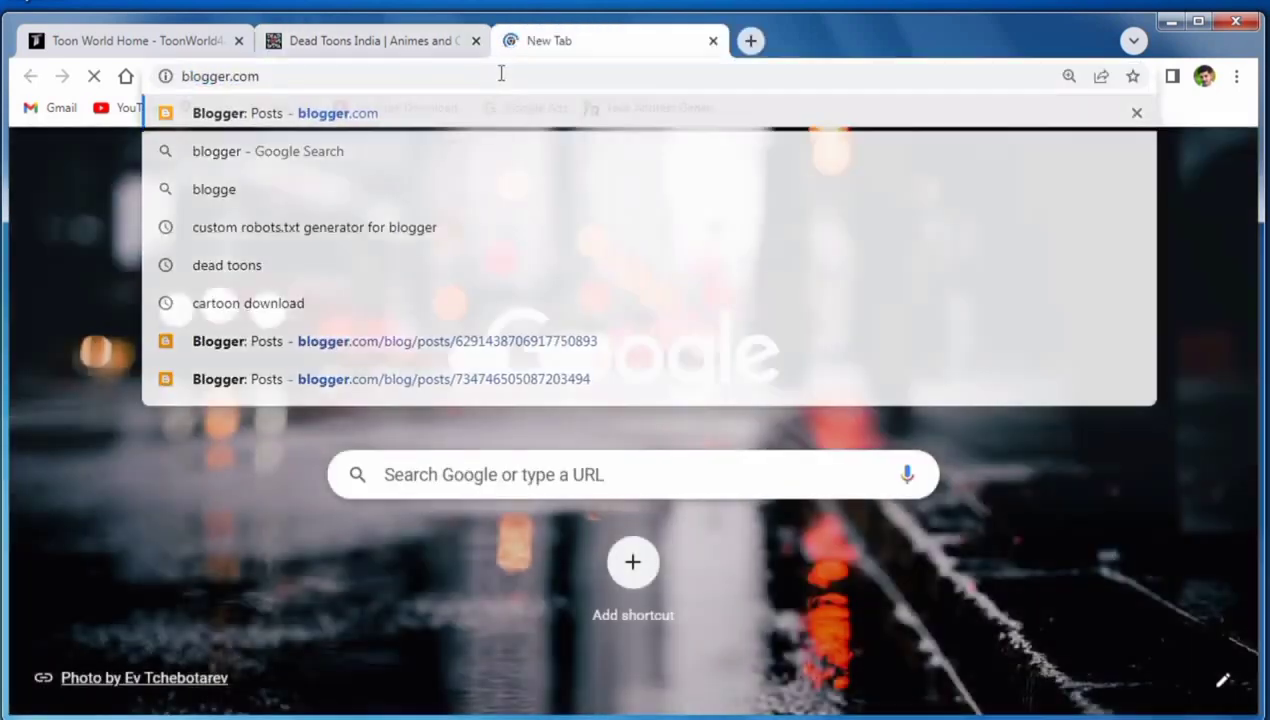
{"action": "key", "text": "Return"}
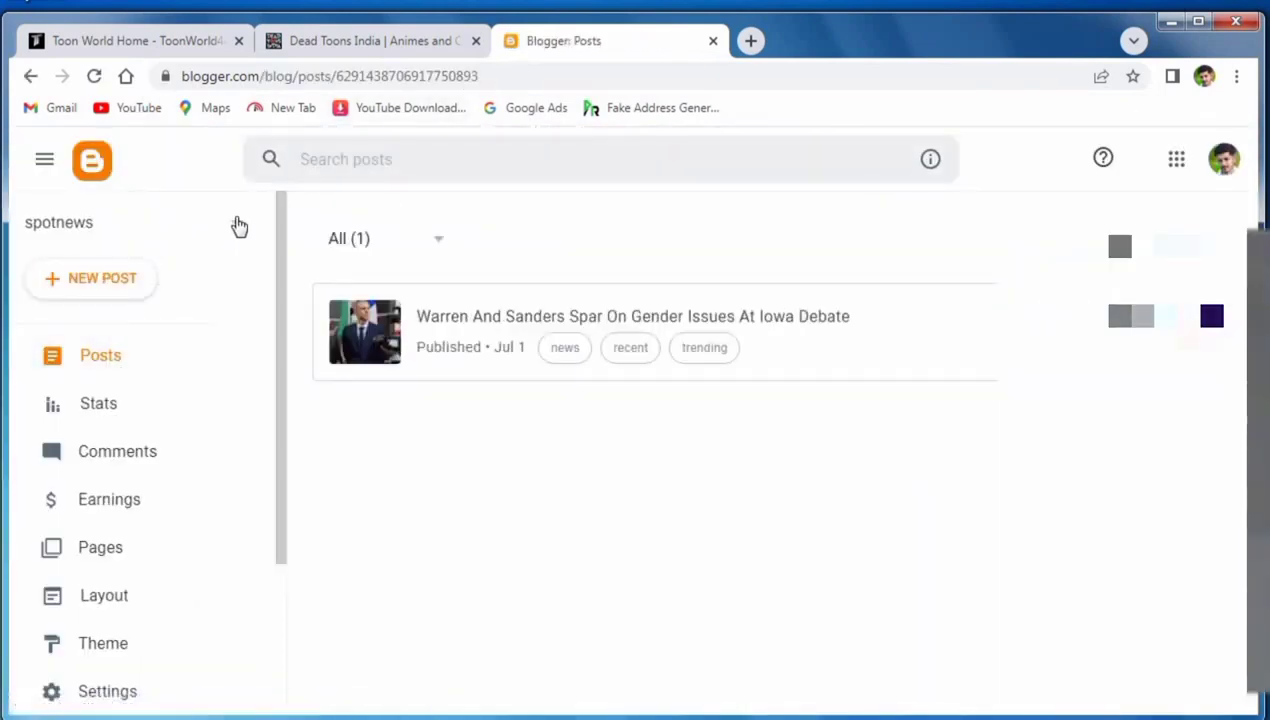
Start creating a new blog with the title ANIMO and proceed to choosing its URL.
{"action": "left_click", "coordinate": [236, 224]}
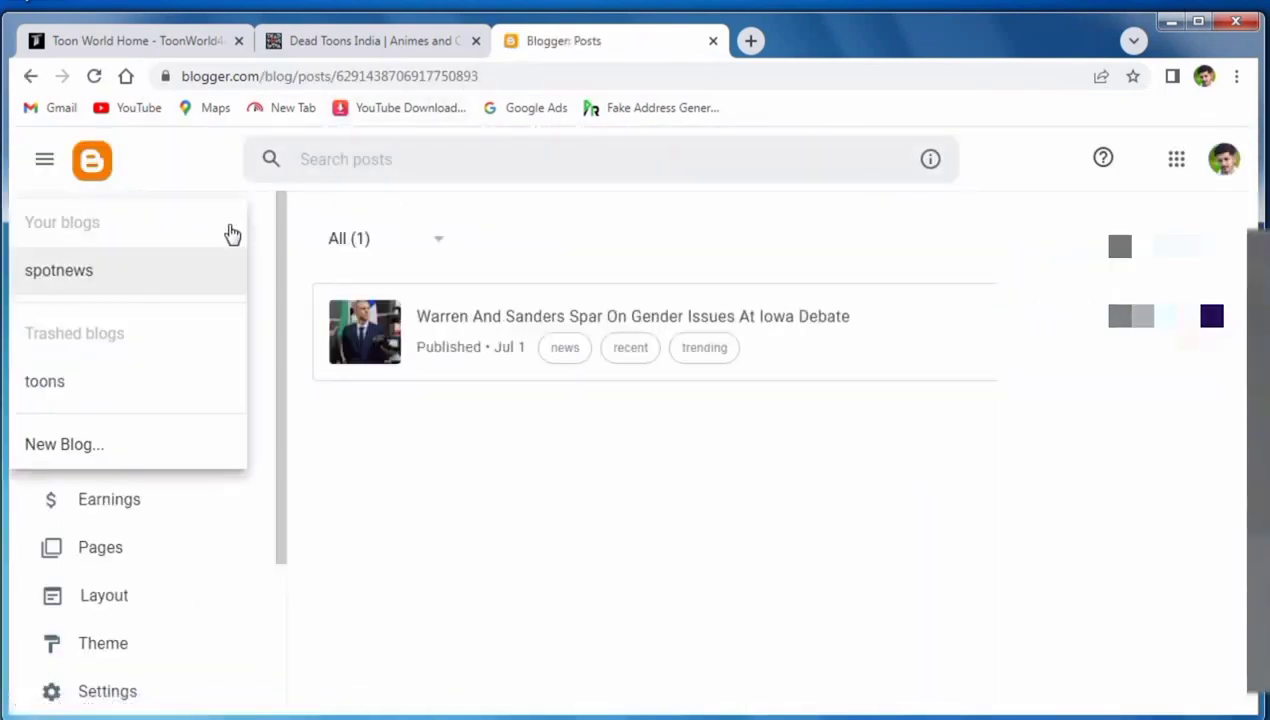
{"action": "left_click", "coordinate": [117, 445]}
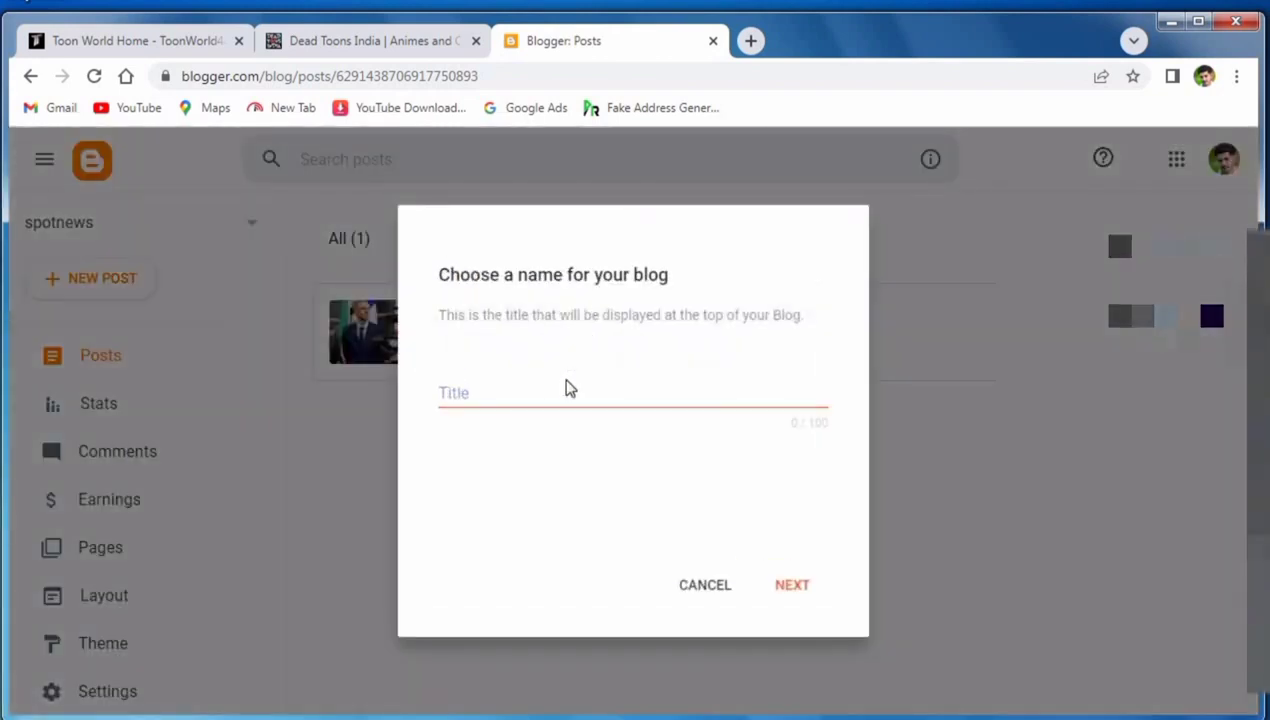
{"action": "left_click", "coordinate": [577, 399]}
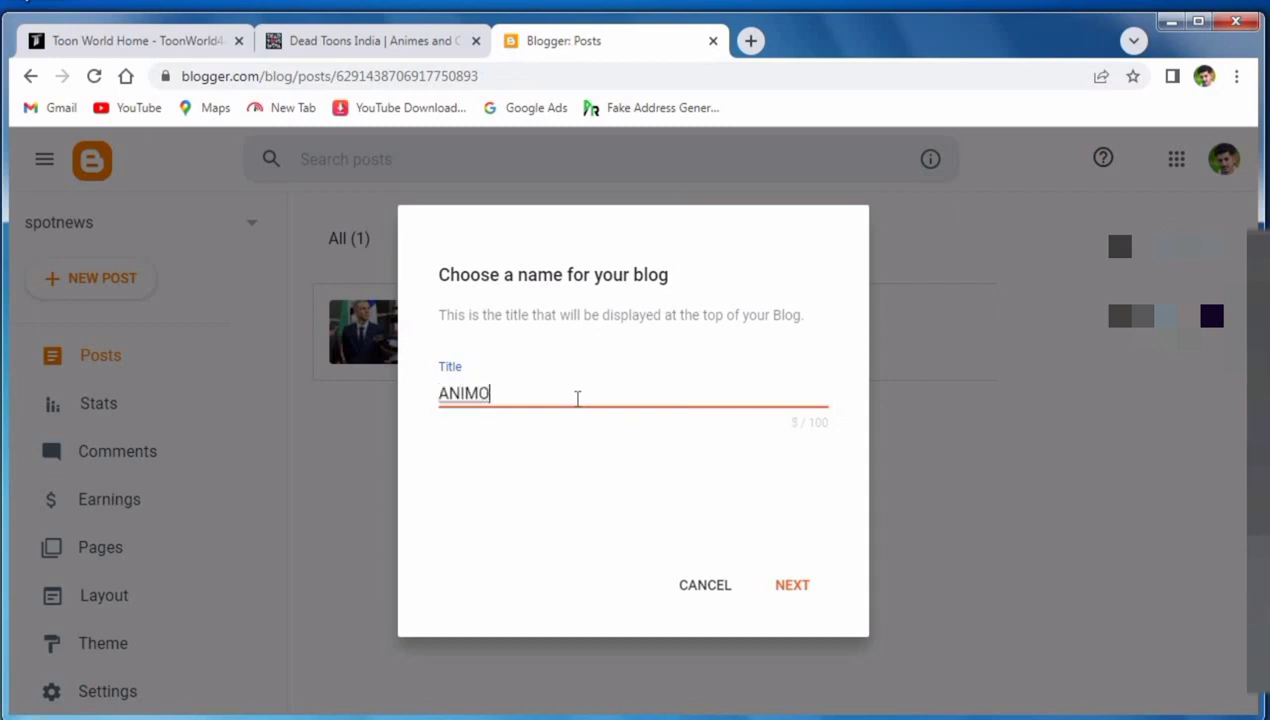
{"action": "left_click", "coordinate": [790, 585]}
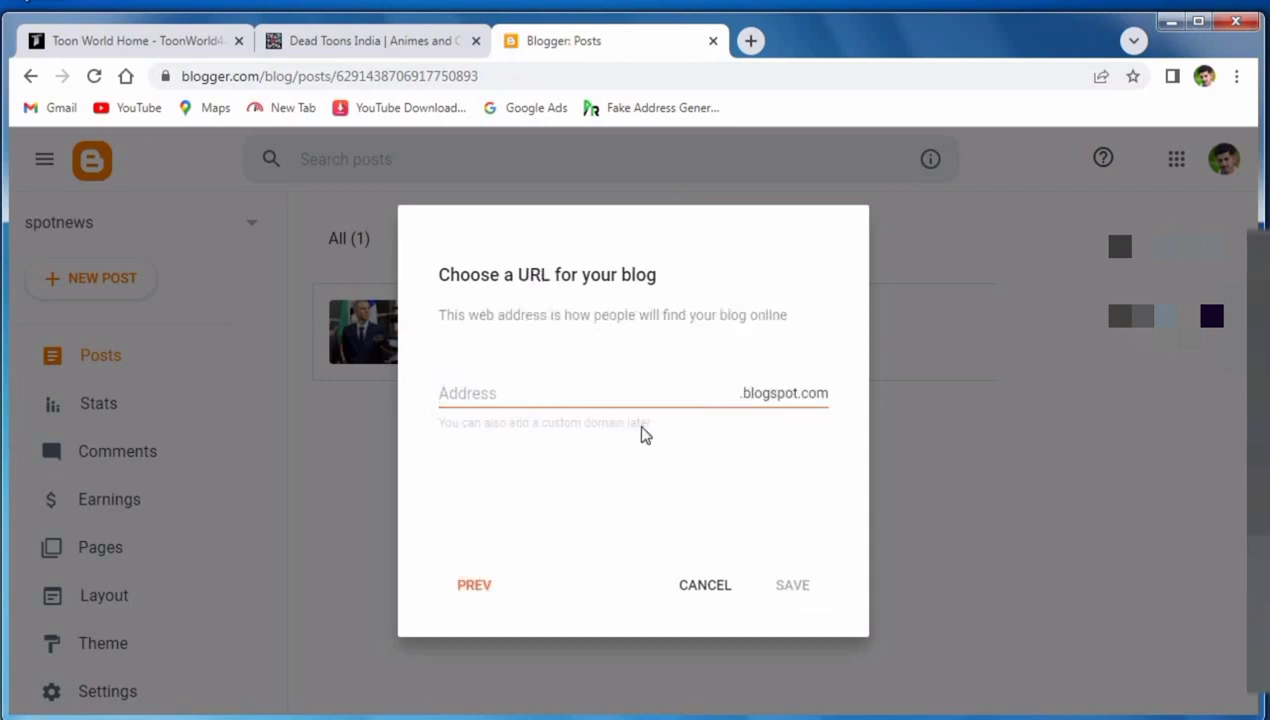
Try animeall and animeforall as the new blog's blogspot.com address.
{"action": "left_click", "coordinate": [610, 393]}
{"action": "type", "text": "AMI"}
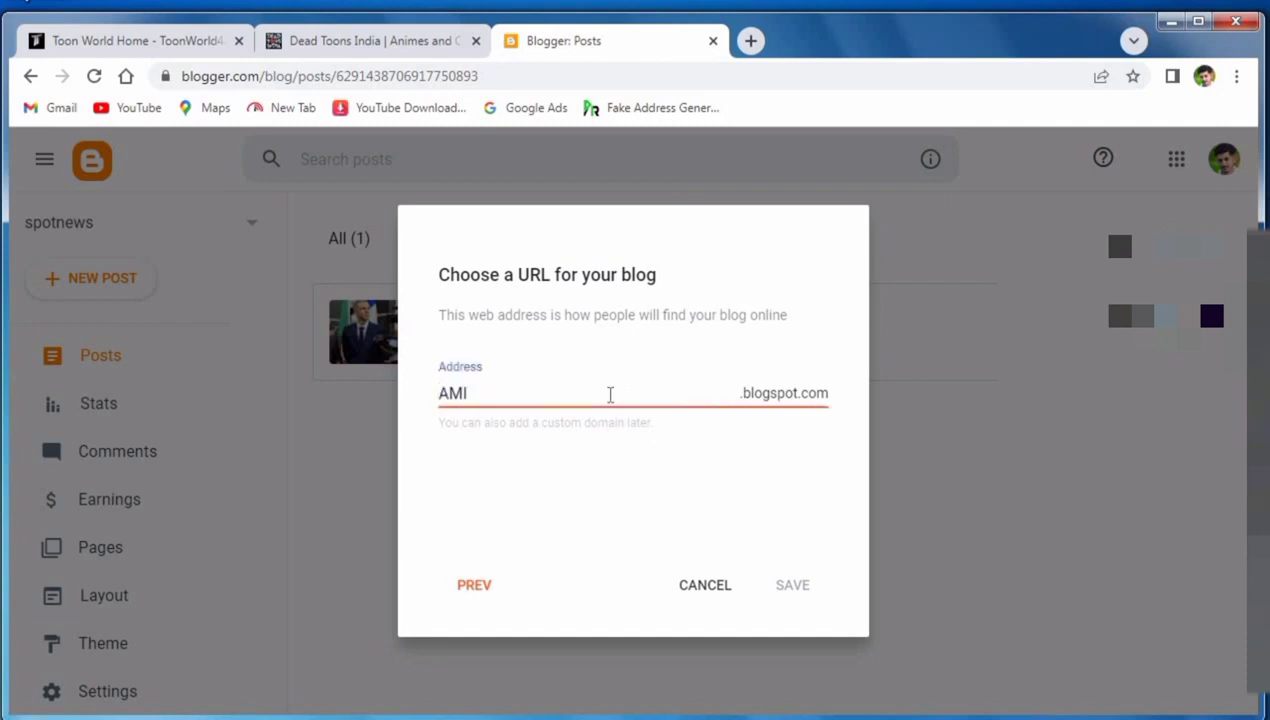
{"action": "key", "text": "BackSpace"}
{"action": "key", "text": "BackSpace"}
{"action": "type", "text": "NI"}
{"action": "key", "text": "BackSpace"}
{"action": "key", "text": "BackSpace"}
{"action": "key", "text": "BackSpace"}
{"action": "key", "text": "BackSpace"}
{"action": "key", "text": "BackSpace"}
{"action": "key", "text": "BackSpace"}
{"action": "key", "text": "BackSpace"}
{"action": "key", "text": "BackSpace"}
{"action": "key", "text": "BackSpace"}
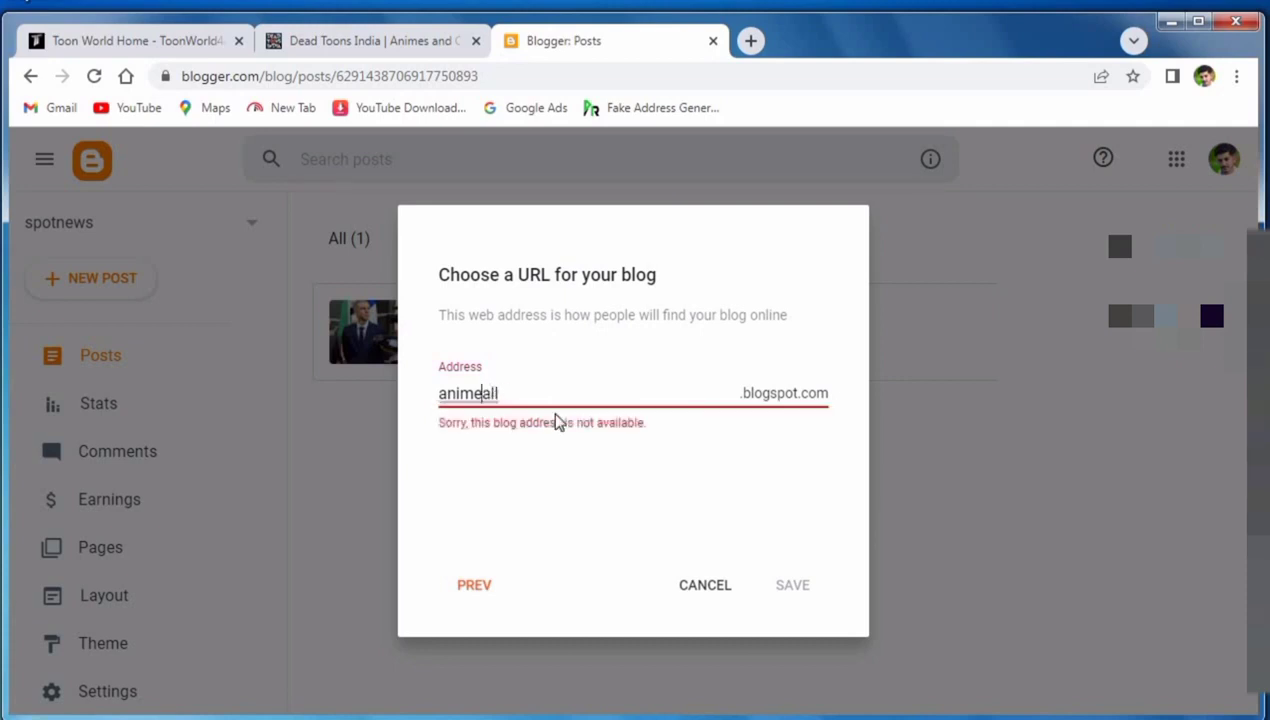
{"action": "type", "text": "for"}
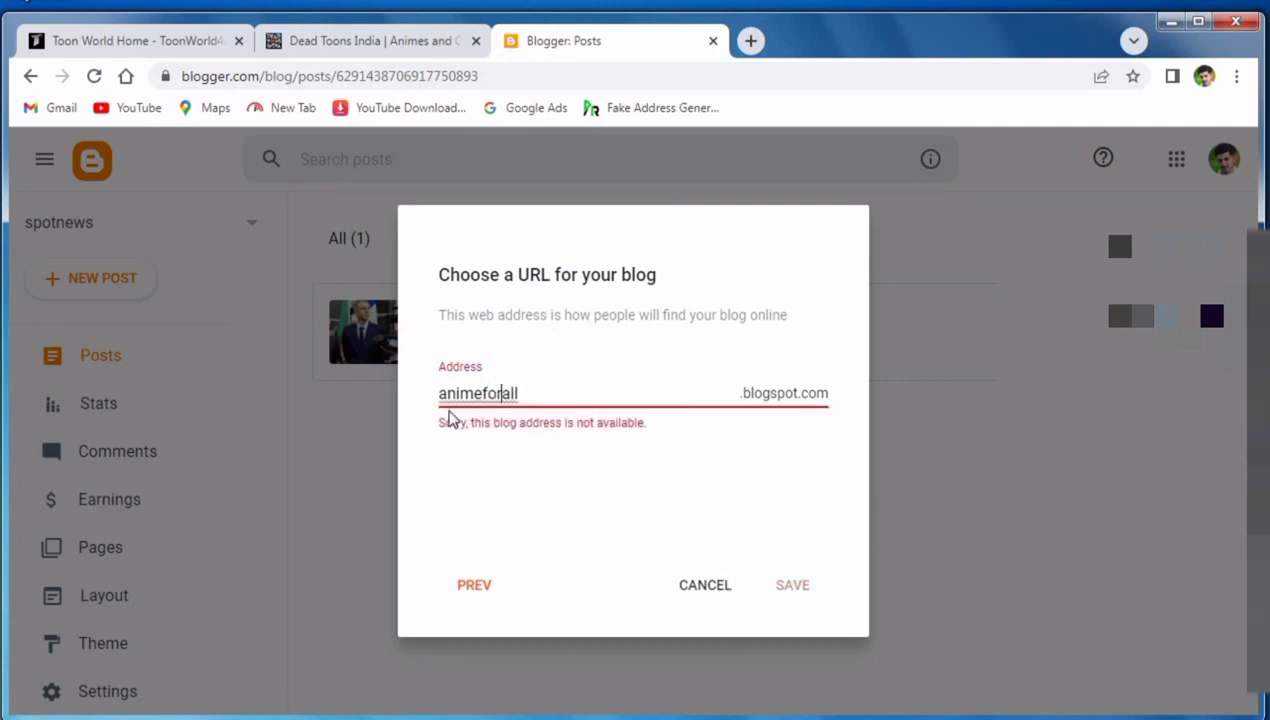
Set the blog's address to animo4al.blogspot.com and save to create the blog.
{"action": "left_click", "coordinate": [530, 393]}
{"action": "key", "text": "BackSpace"}
{"action": "key", "text": "BackSpace"}
{"action": "key", "text": "BackSpace"}
{"action": "type", "text": "me"}
{"action": "key", "text": "BackSpace"}
{"action": "key", "text": "BackSpace"}
{"action": "key", "text": "BackSpace"}
{"action": "key", "text": "BackSpace"}
{"action": "key", "text": "BackSpace"}
{"action": "key", "text": "BackSpace"}
{"action": "type", "text": "o4all"}
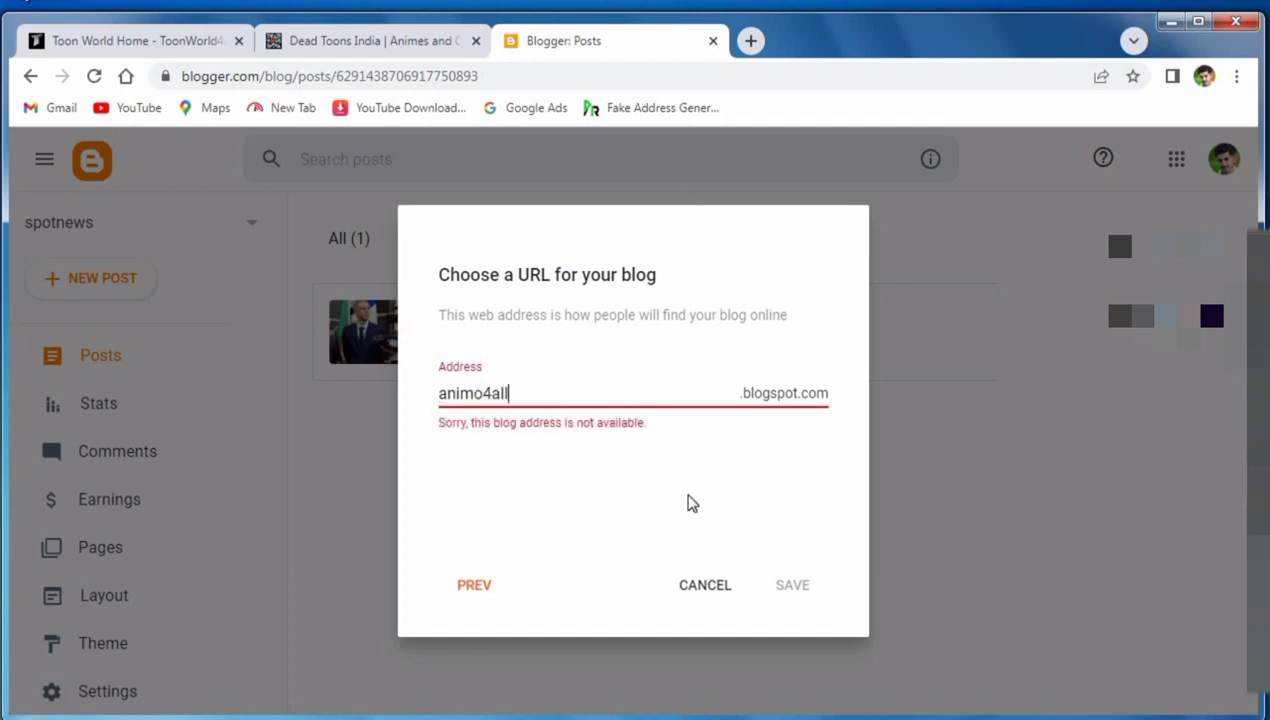
{"action": "key", "text": "BackSpace"}
{"action": "key", "text": "ctrl+a"}
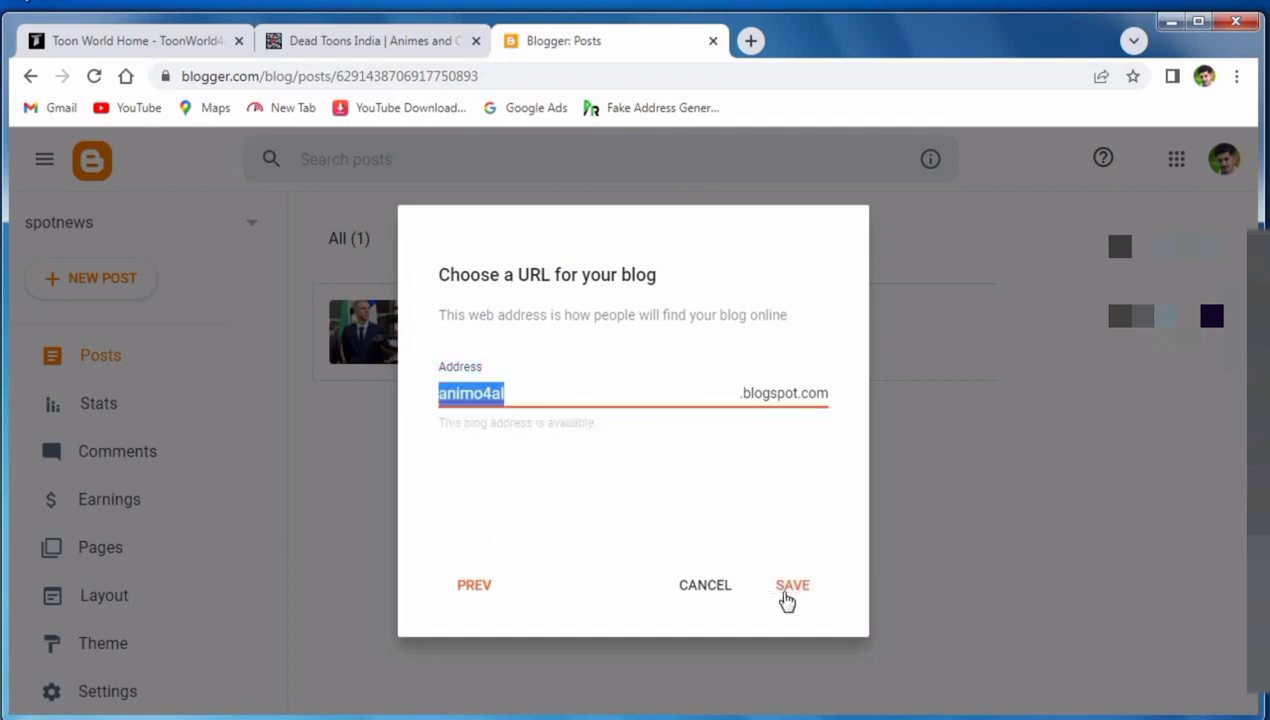
{"action": "left_click", "coordinate": [785, 596]}
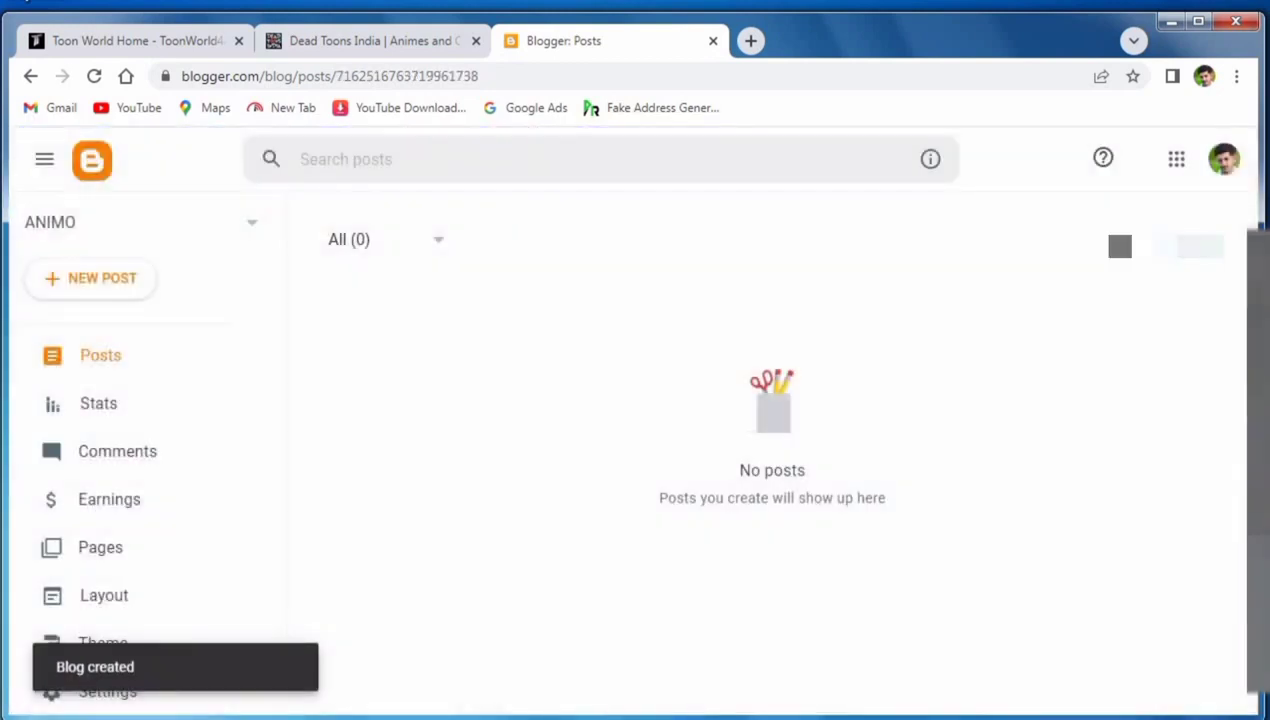
View the new ANIMO blog's live page and return to the Blogger dashboard.
{"action": "scroll", "coordinate": [176, 370], "scroll_direction": "down", "scroll_amount": 3}
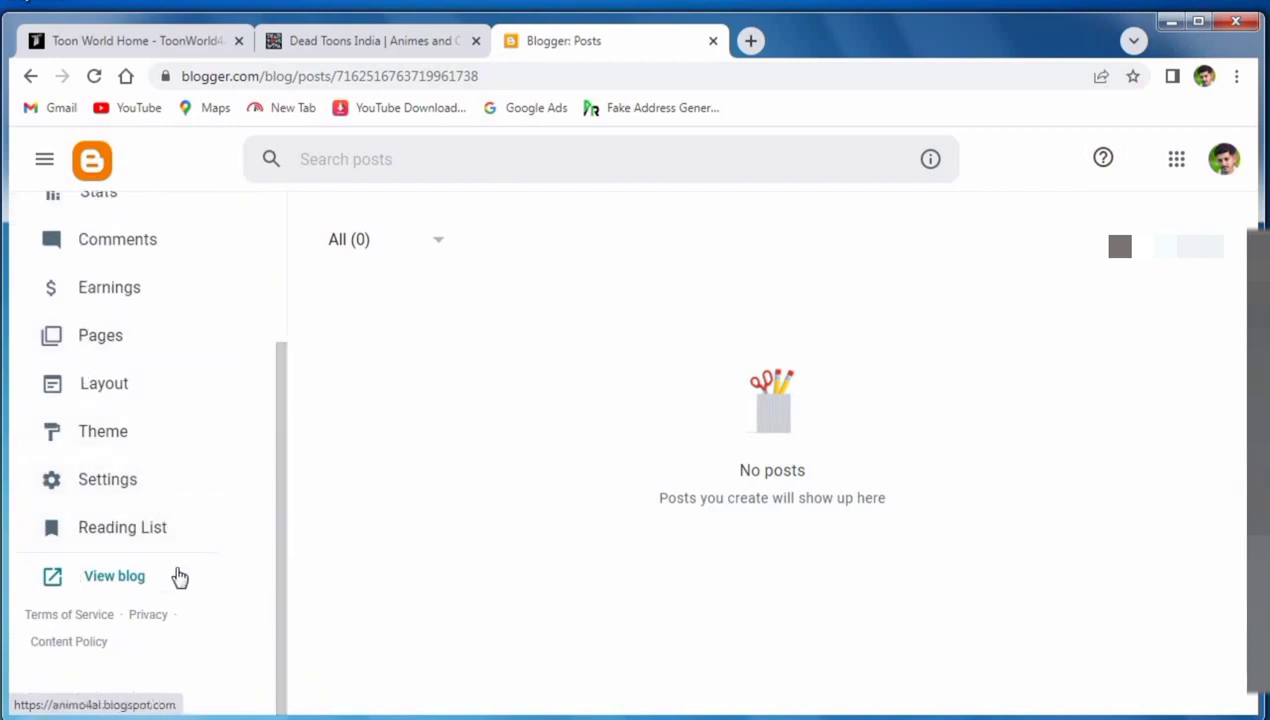
{"action": "left_click", "coordinate": [178, 577]}
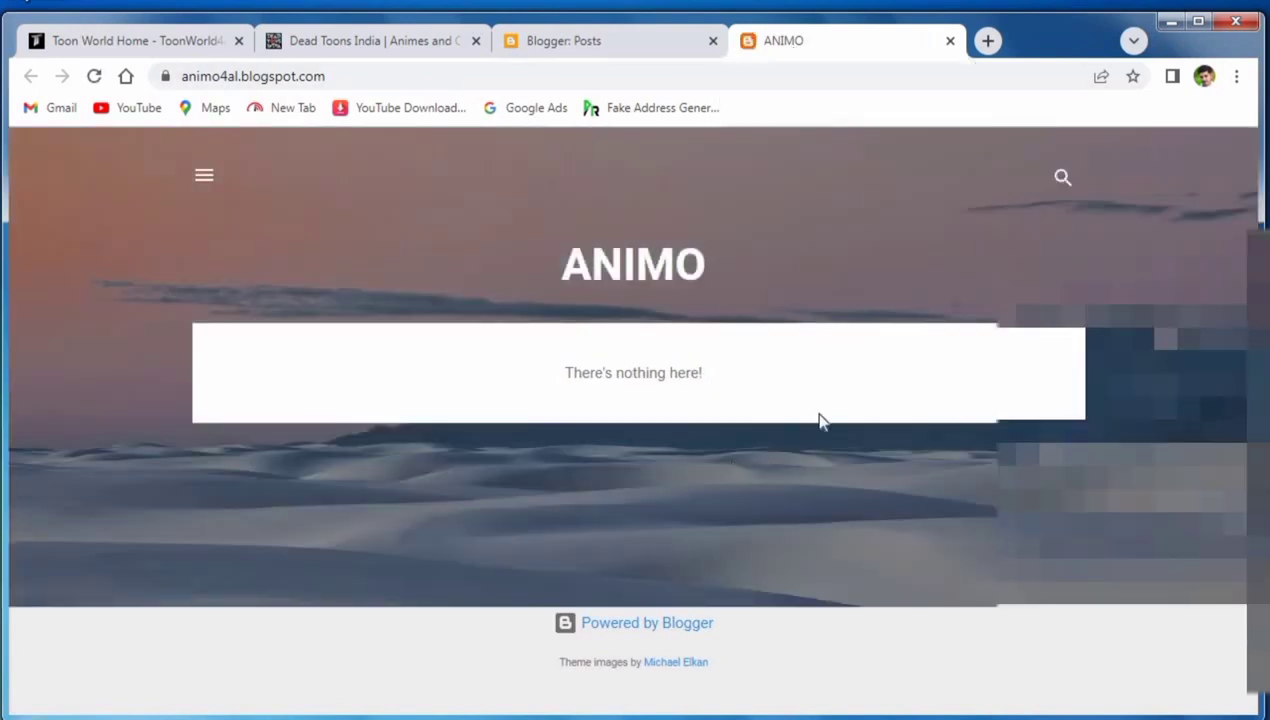
{"action": "left_click", "coordinate": [598, 44]}
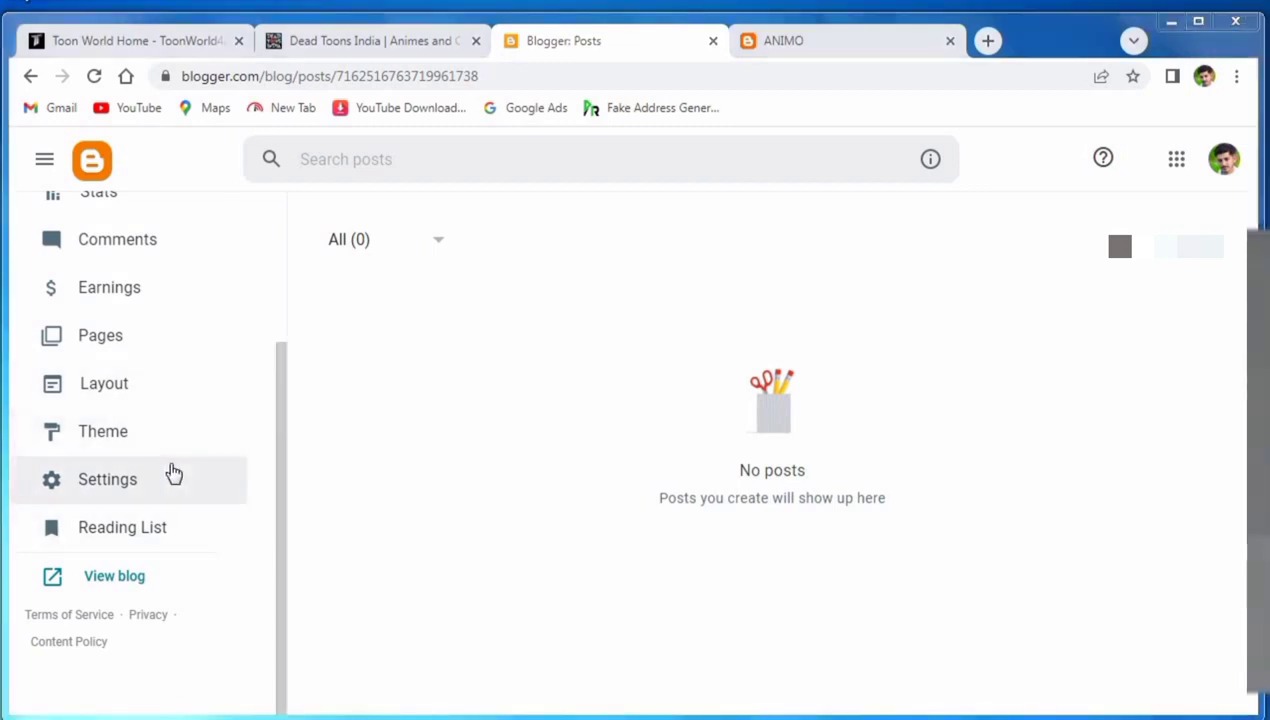
{"action": "right_click", "coordinate": [1071, 2]}
{"action": "left_click", "coordinate": [1110, 2]}
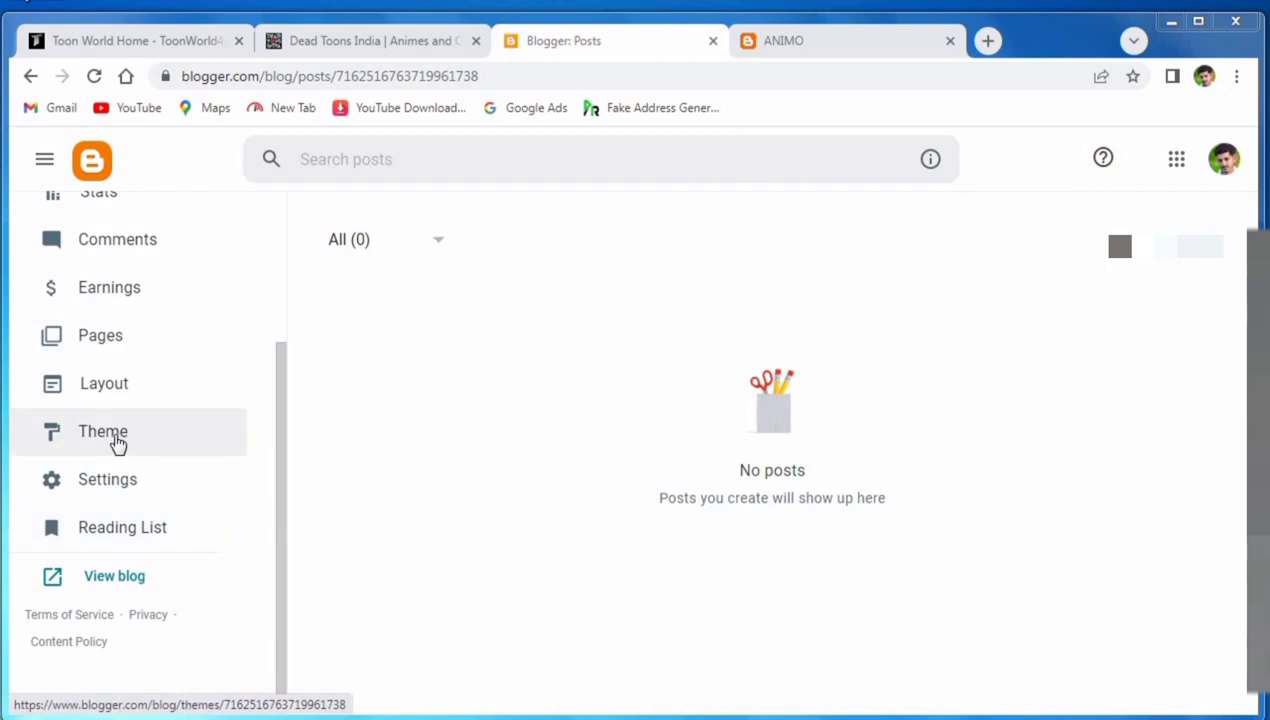
Restore the blog's theme from the Animo Premium Blogger Template file in the Downloads folder.
{"action": "left_click", "coordinate": [116, 440]}
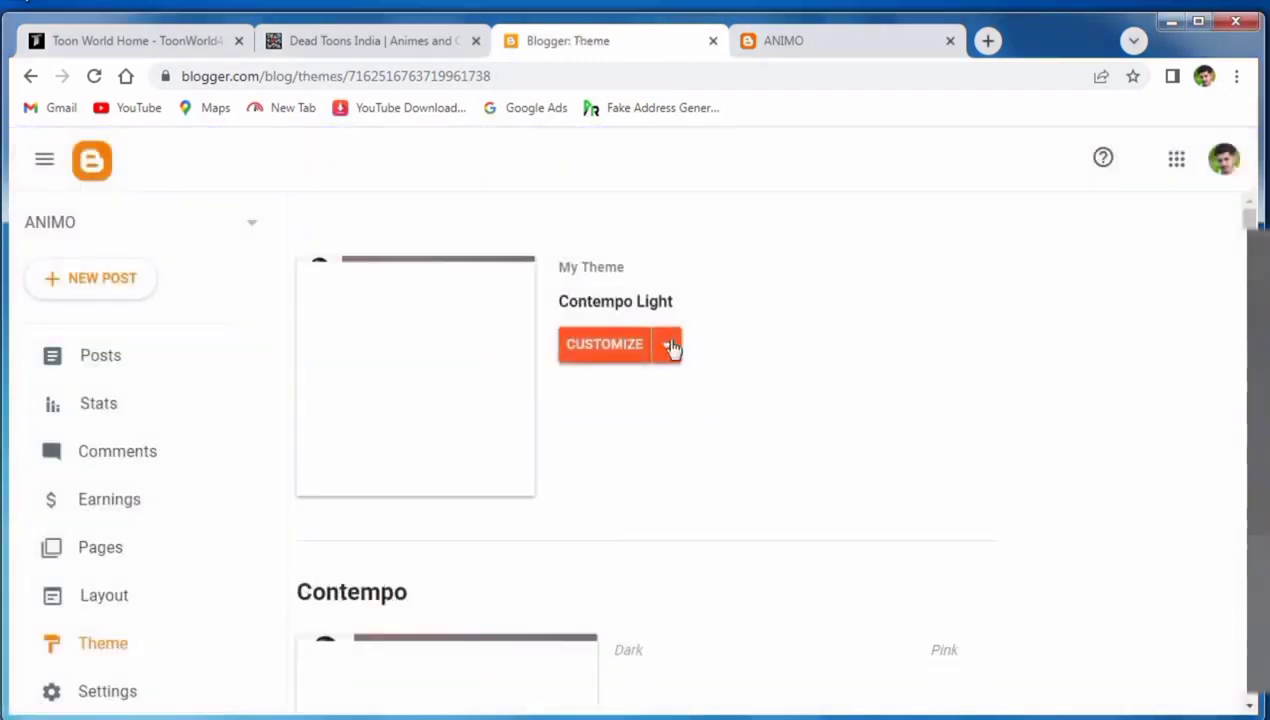
{"action": "left_click", "coordinate": [671, 346]}
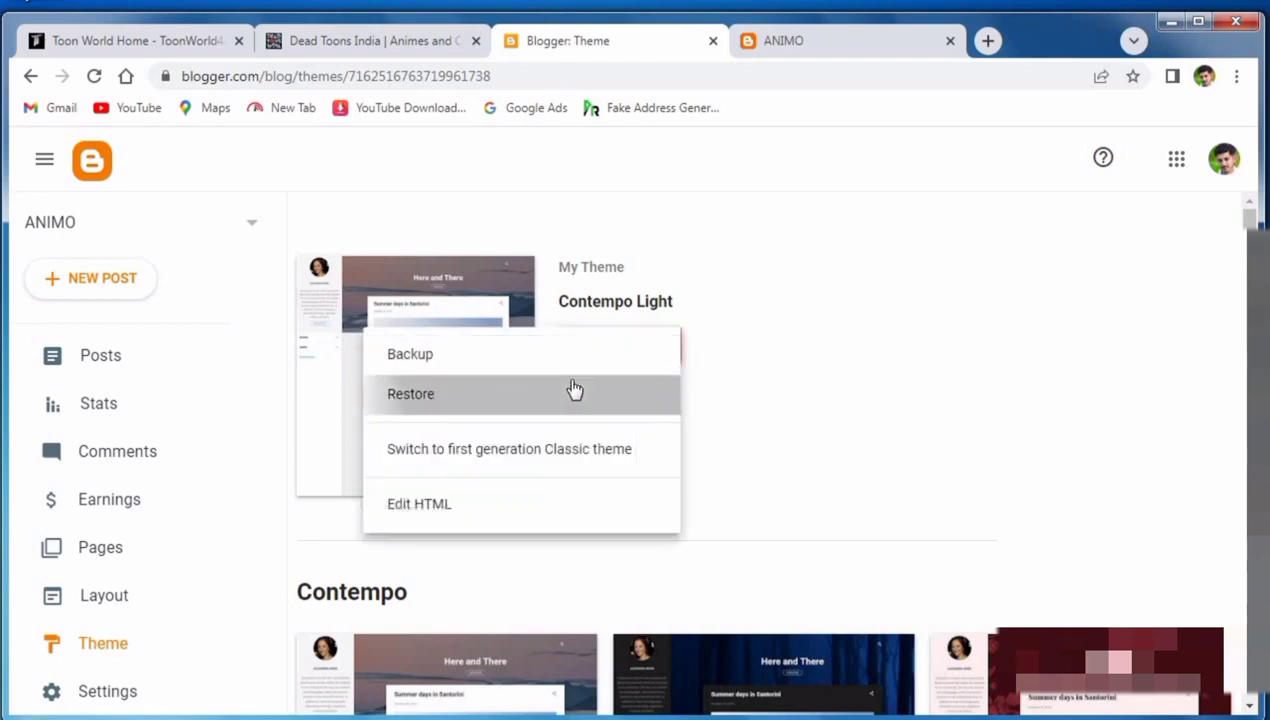
{"action": "left_click", "coordinate": [575, 390]}
{"action": "left_click", "coordinate": [751, 485]}
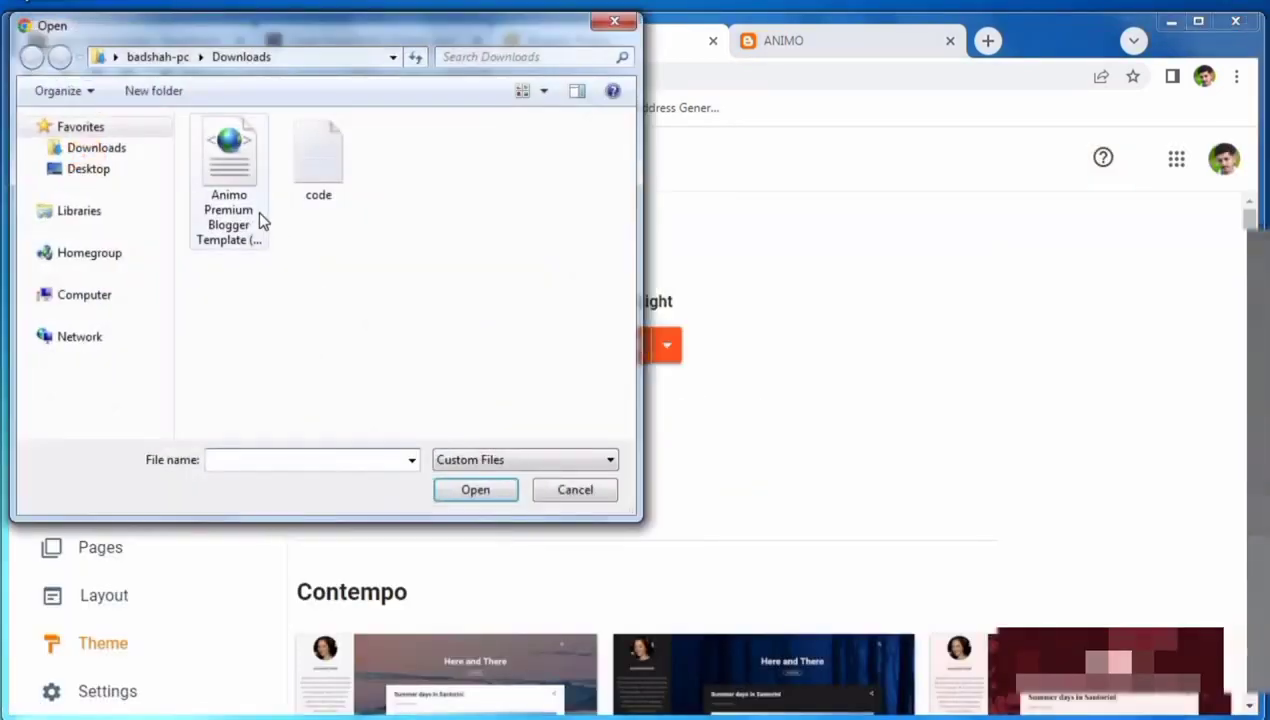
{"action": "left_click", "coordinate": [257, 212]}
{"action": "left_click", "coordinate": [464, 491]}
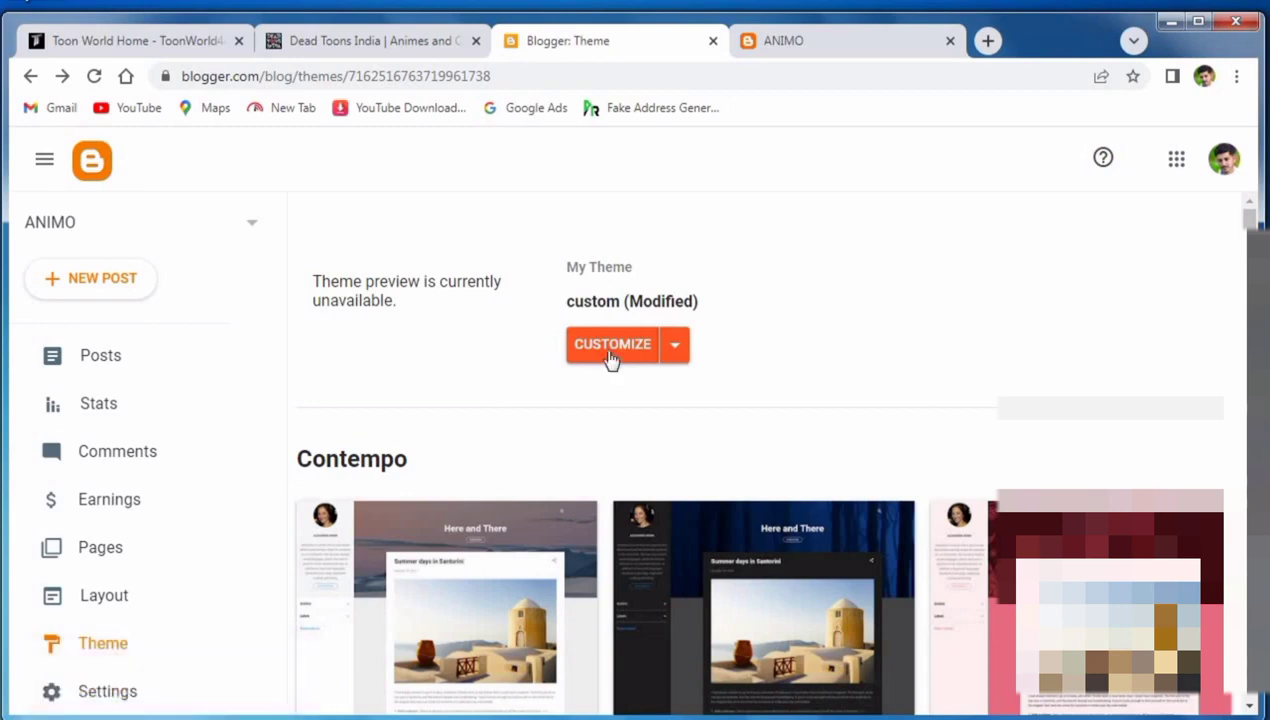
Reload the live ANIMO blog to check the uploaded theme, and return to the theme page in Blogger.
{"action": "left_click", "coordinate": [736, 50]}
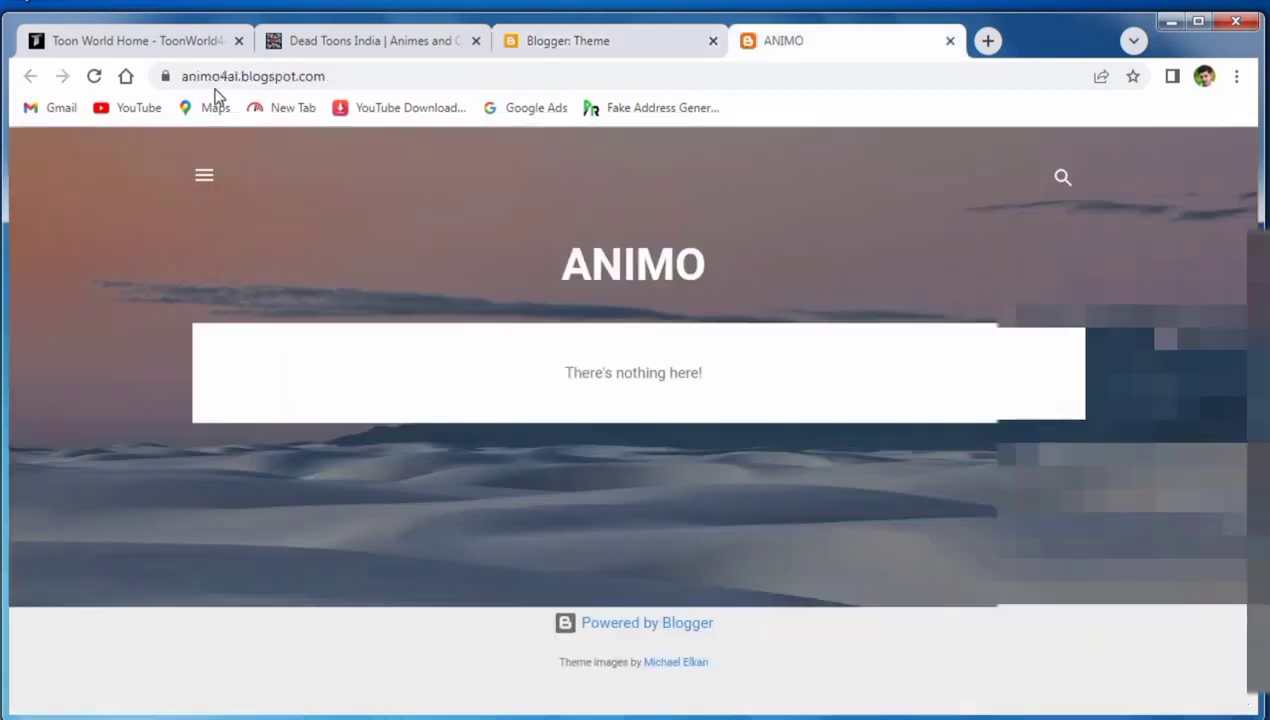
{"action": "left_click", "coordinate": [92, 77]}
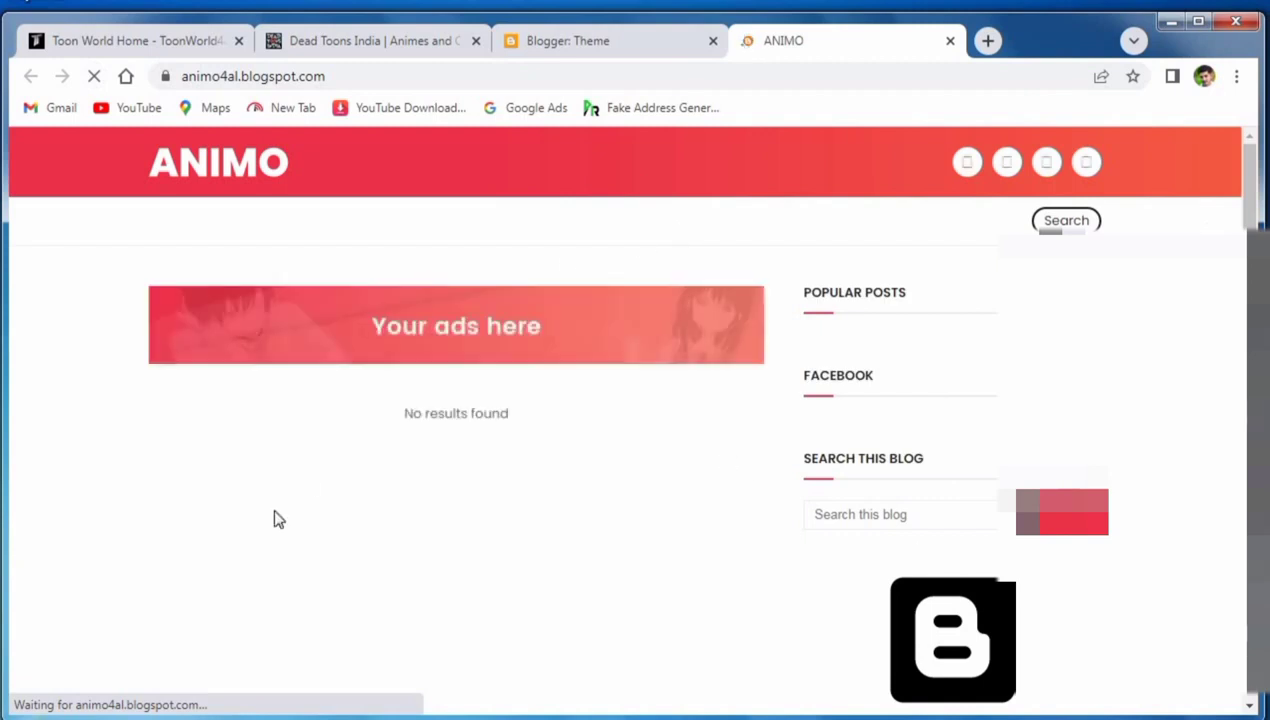
{"action": "left_click", "coordinate": [543, 38]}
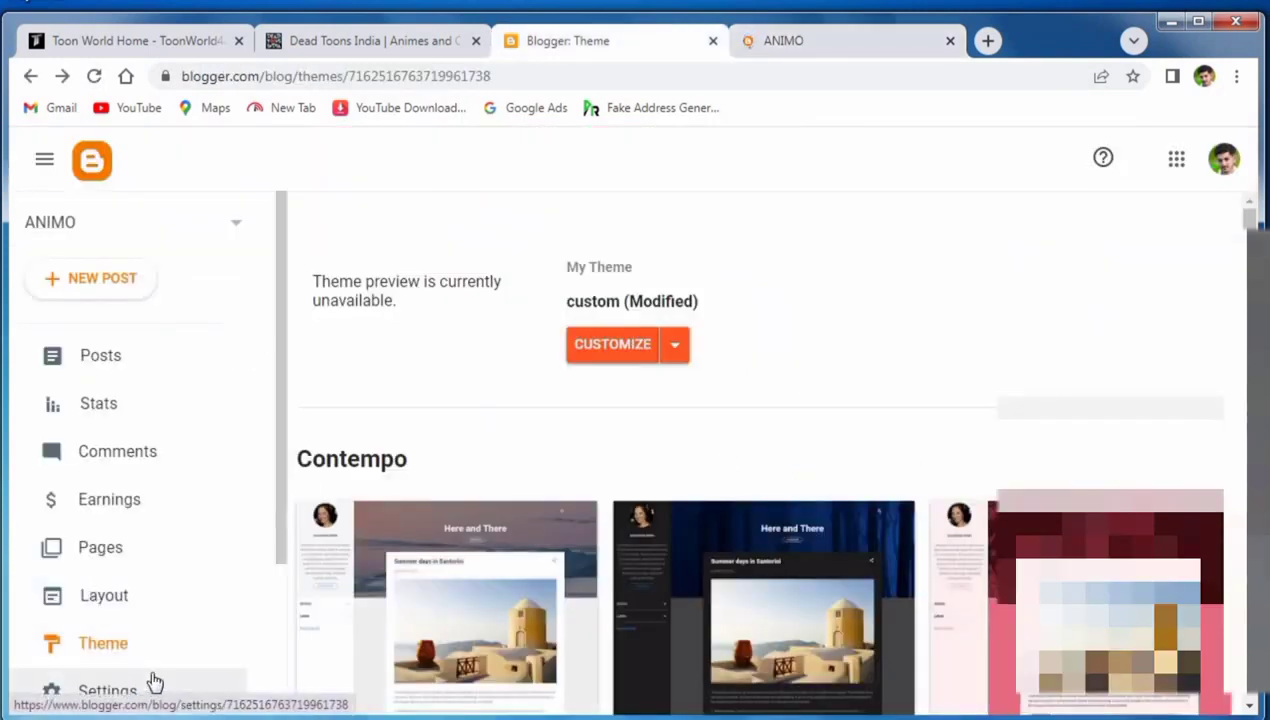
Open the ANIMO blog's settings page and compare it with the fully loaded live blog.
{"action": "scroll", "coordinate": [160, 660], "scroll_direction": "down", "scroll_amount": 1}
{"action": "left_click", "coordinate": [164, 603]}
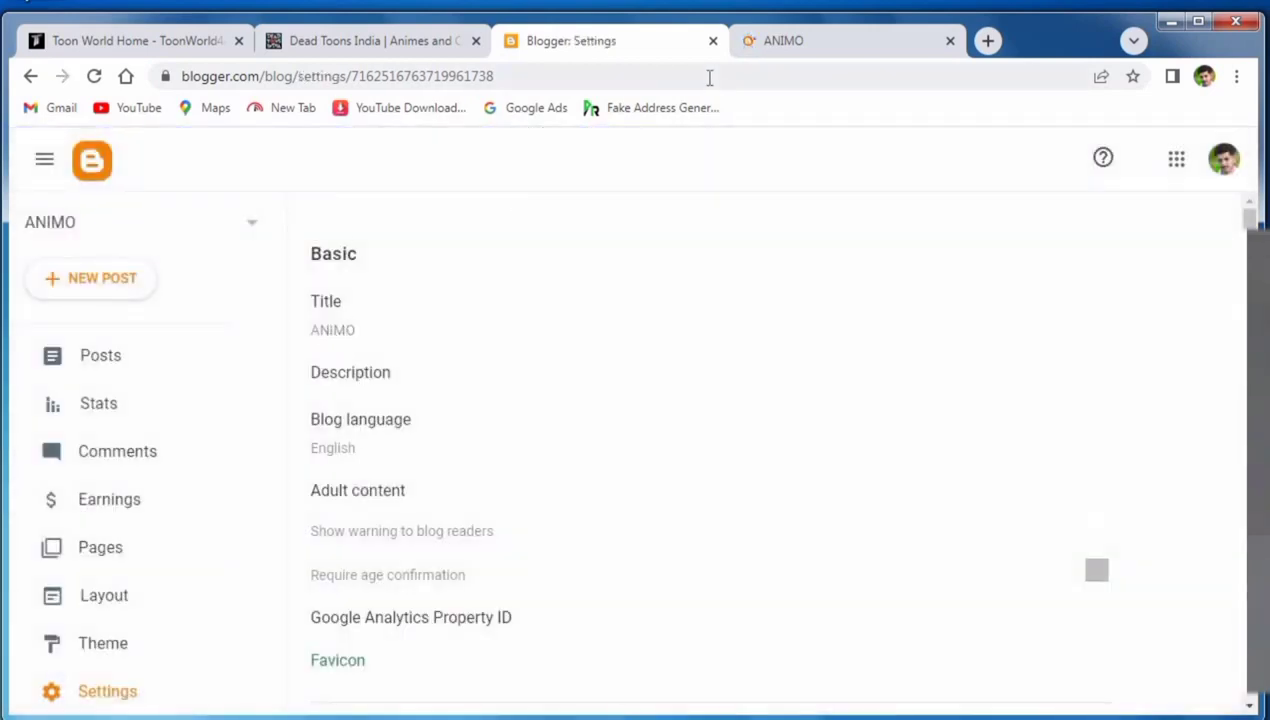
{"action": "left_click", "coordinate": [745, 42]}
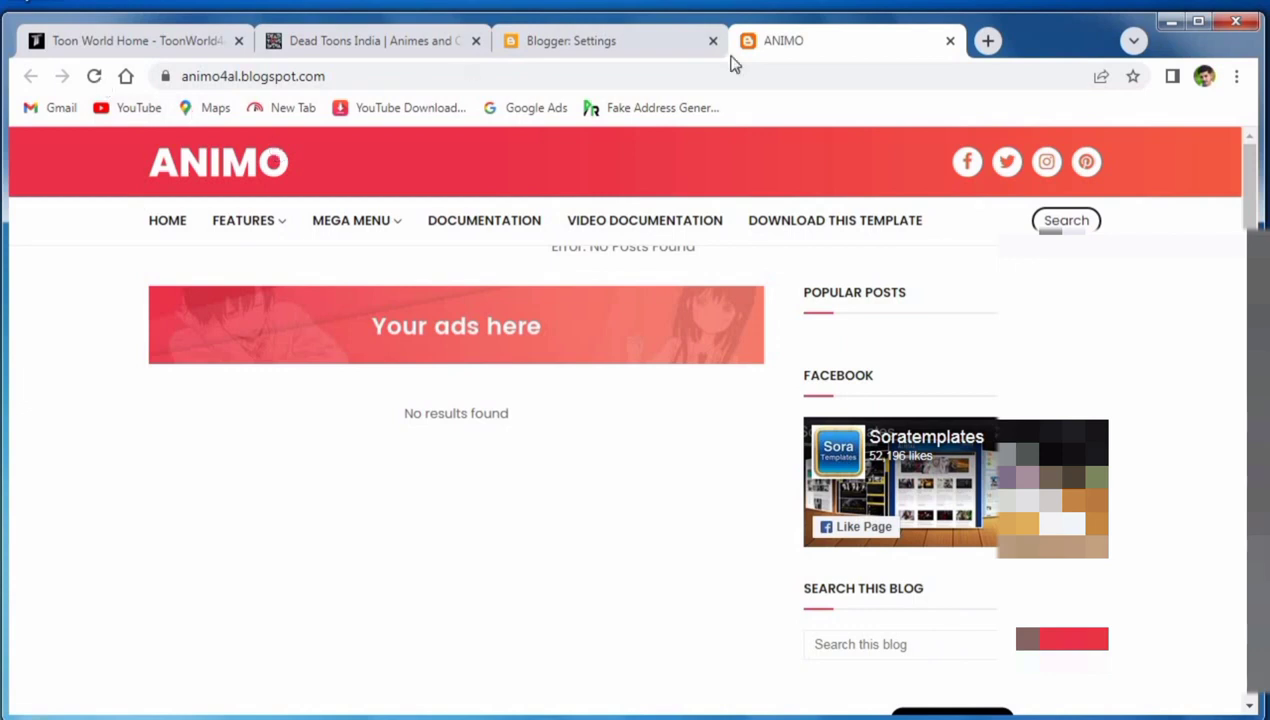
{"action": "left_click", "coordinate": [578, 50]}
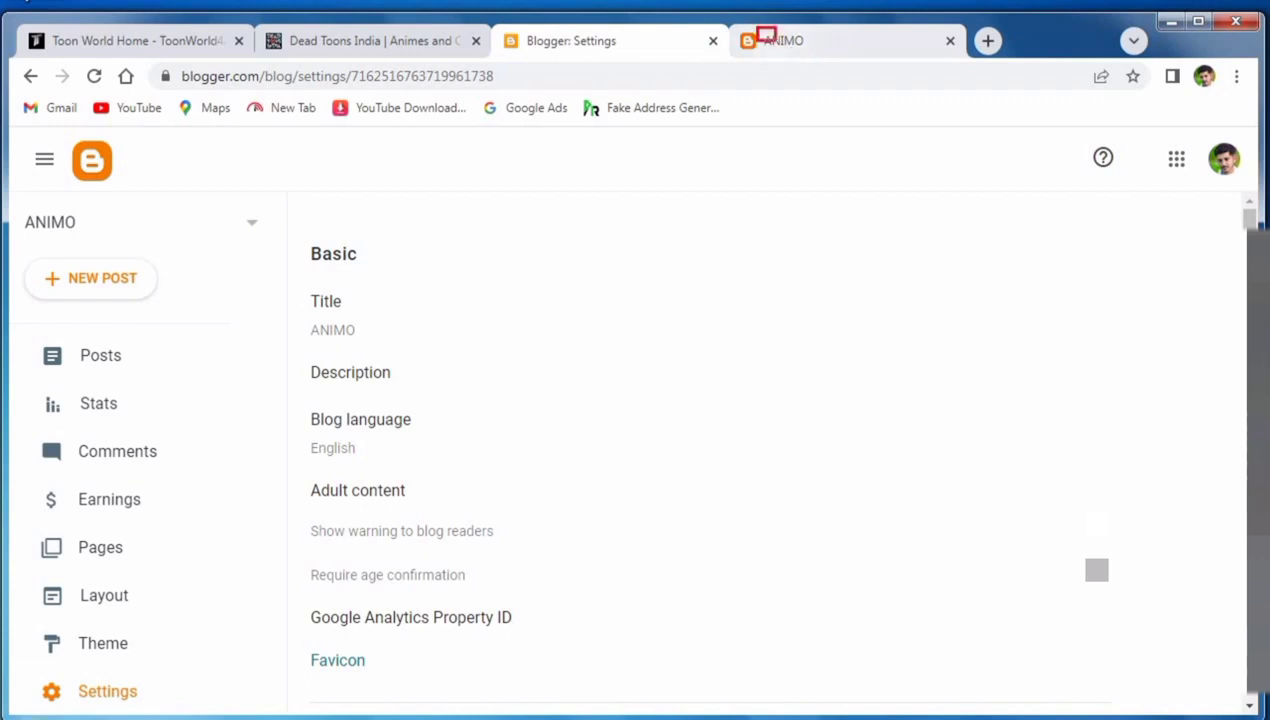
Set the blog description to "cartoon download, anime download, hindi cartoon download,", copy that text, and save it.
{"action": "left_click_drag", "start_coordinate": [776, 42], "coordinate": [809, 57]}
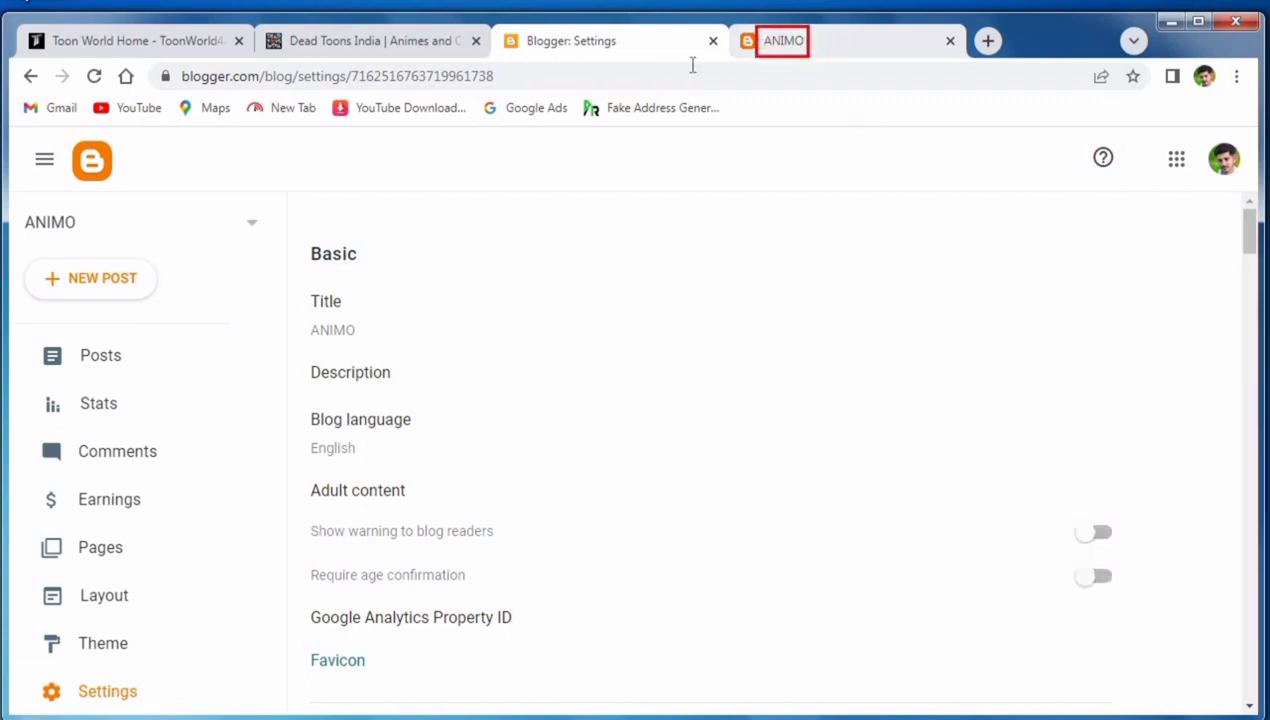
{"action": "left_click", "coordinate": [352, 390]}
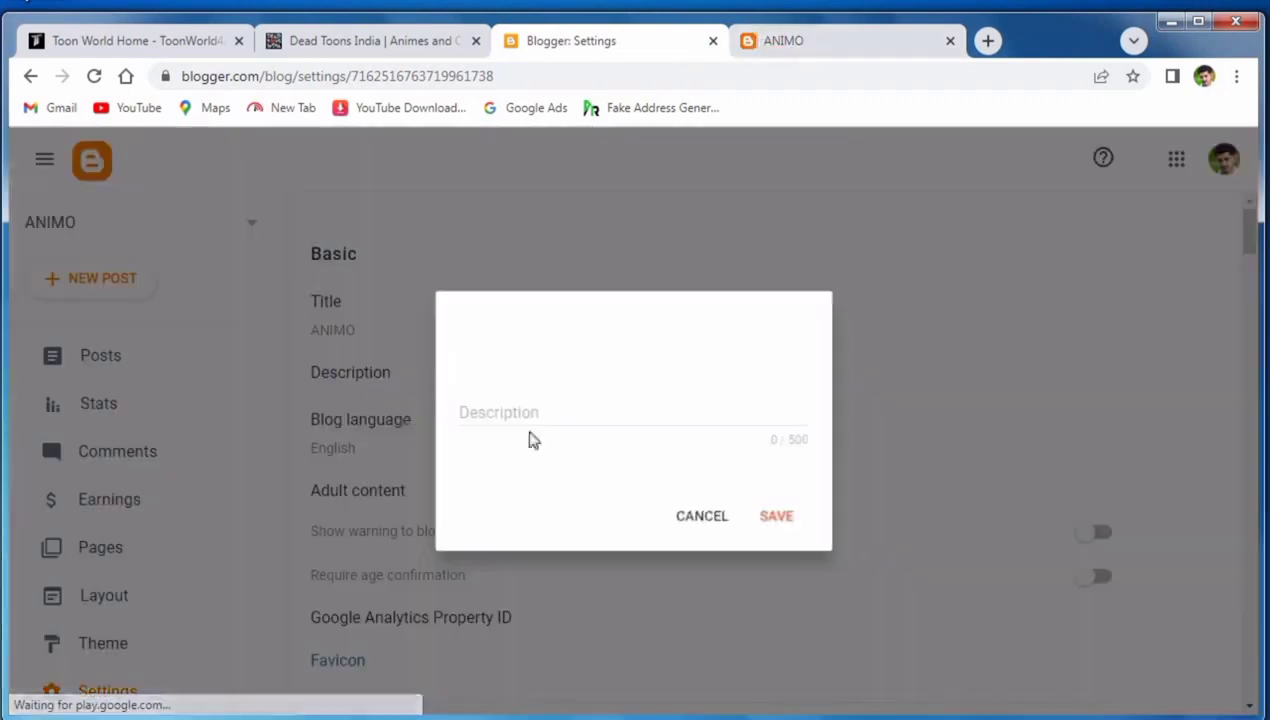
{"action": "left_click", "coordinate": [525, 385]}
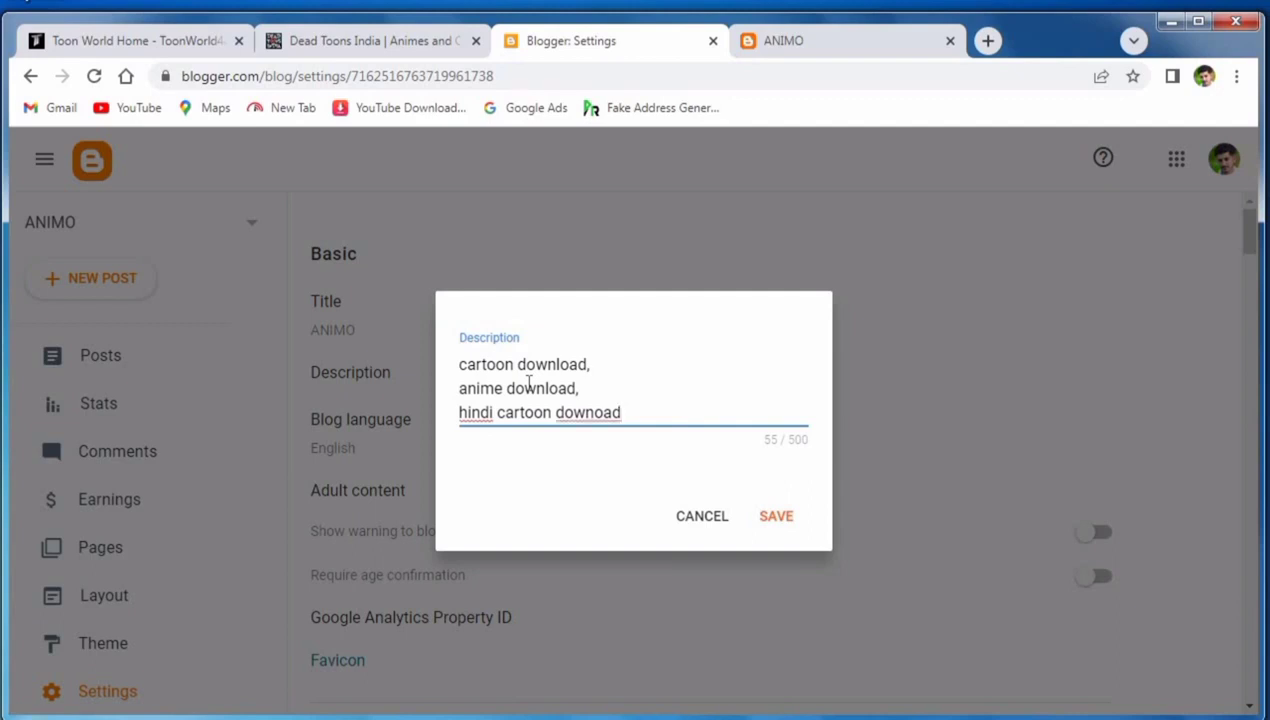
{"action": "key", "text": "BackSpace"}
{"action": "left_click", "coordinate": [612, 425]}
{"action": "key", "text": "BackSpace"}
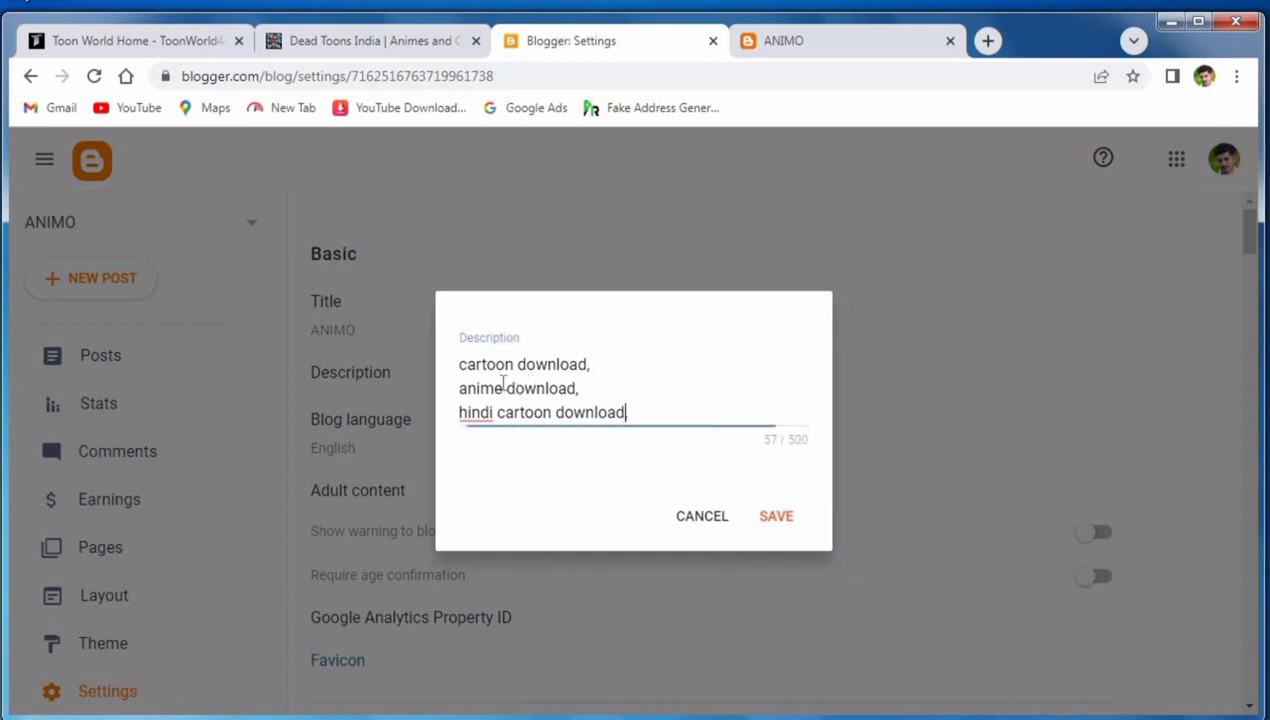
{"action": "key", "text": "ctrl+a"}
{"action": "right_click", "coordinate": [470, 367]}
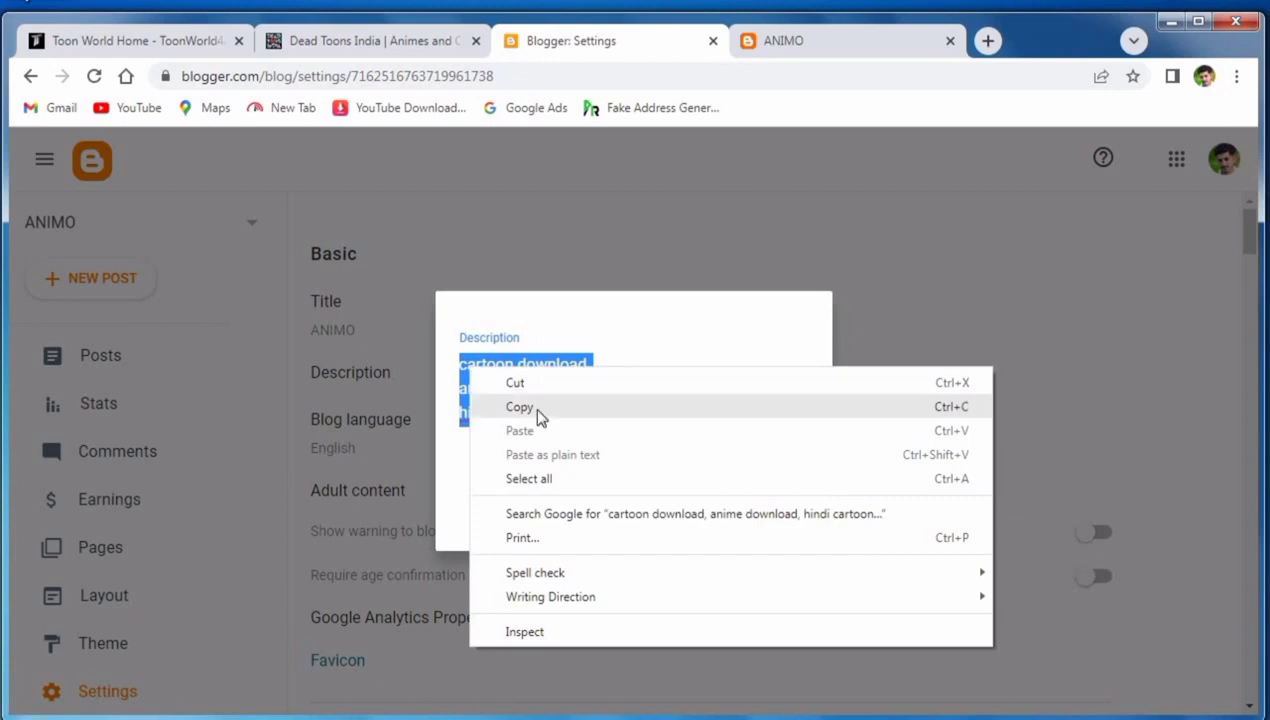
{"action": "left_click", "coordinate": [520, 407]}
{"action": "left_click", "coordinate": [756, 518]}
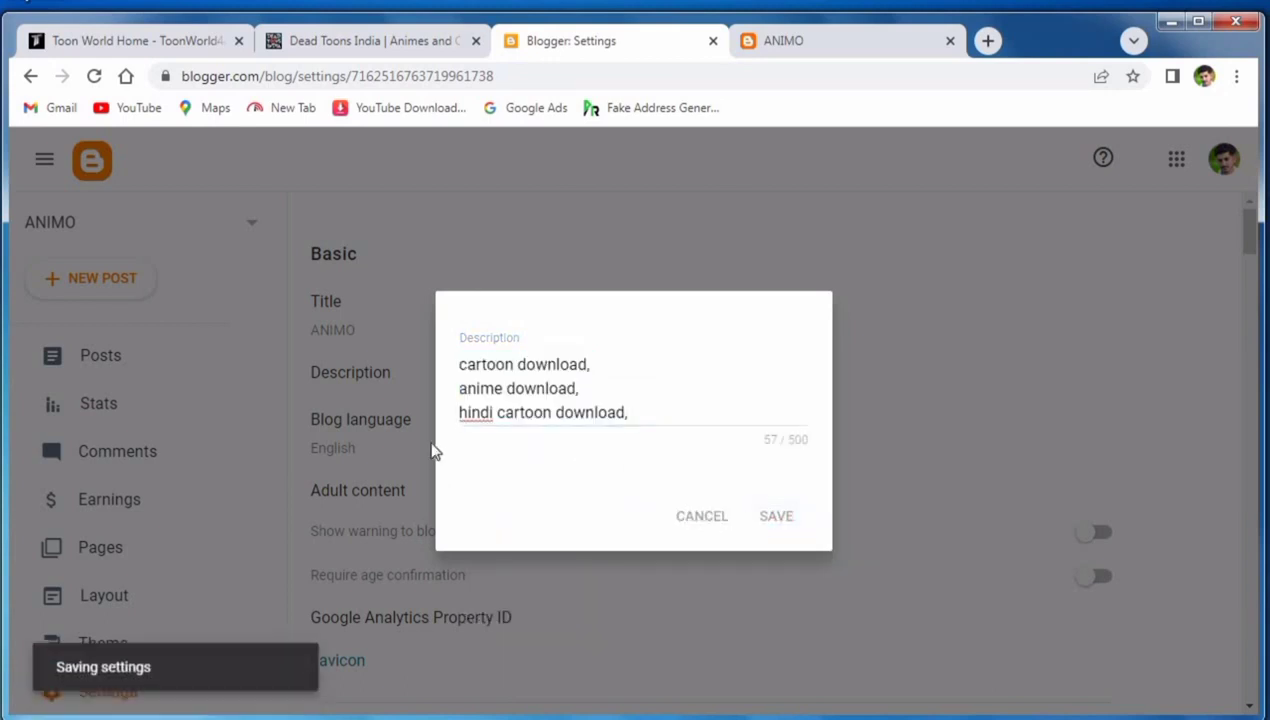
Review the blog's privacy, publishing, HTTPS, permissions, posts, comments and email settings.
{"action": "scroll", "coordinate": [650, 460], "scroll_direction": "down", "scroll_amount": 2}
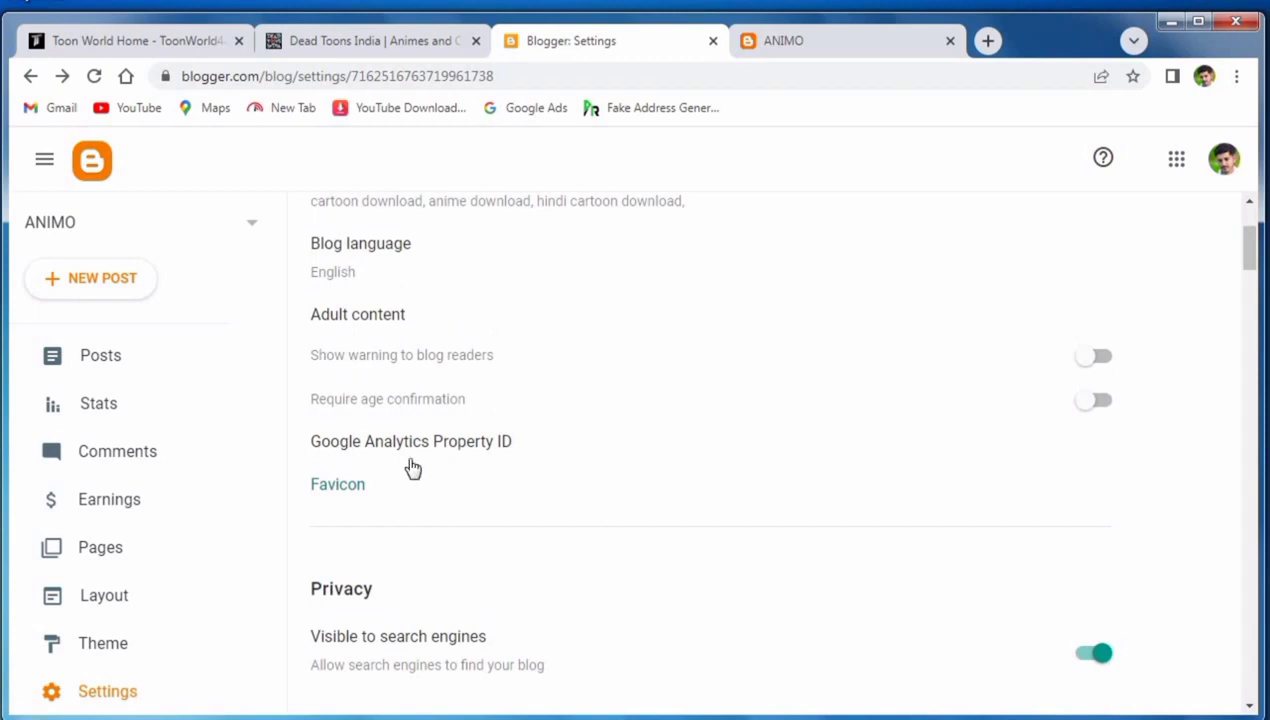
{"action": "scroll", "coordinate": [455, 485], "scroll_direction": "down", "scroll_amount": 1}
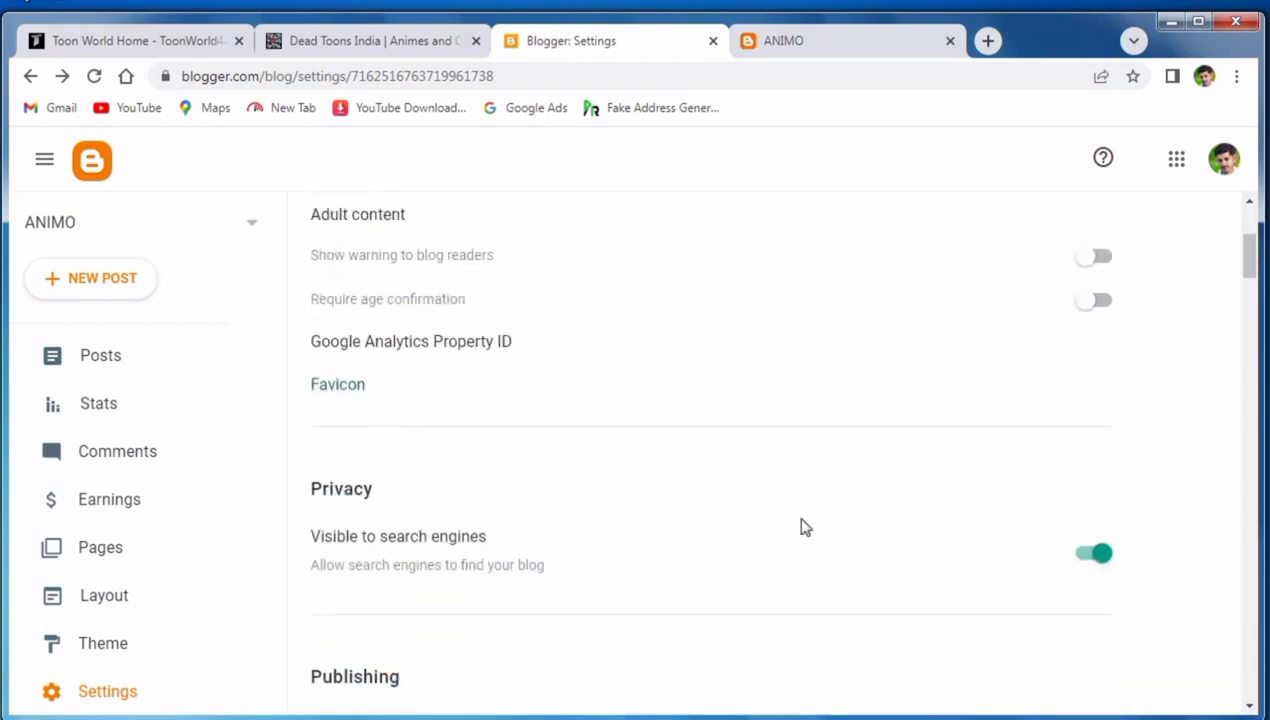
{"action": "scroll", "coordinate": [805, 527], "scroll_direction": "down", "scroll_amount": 2}
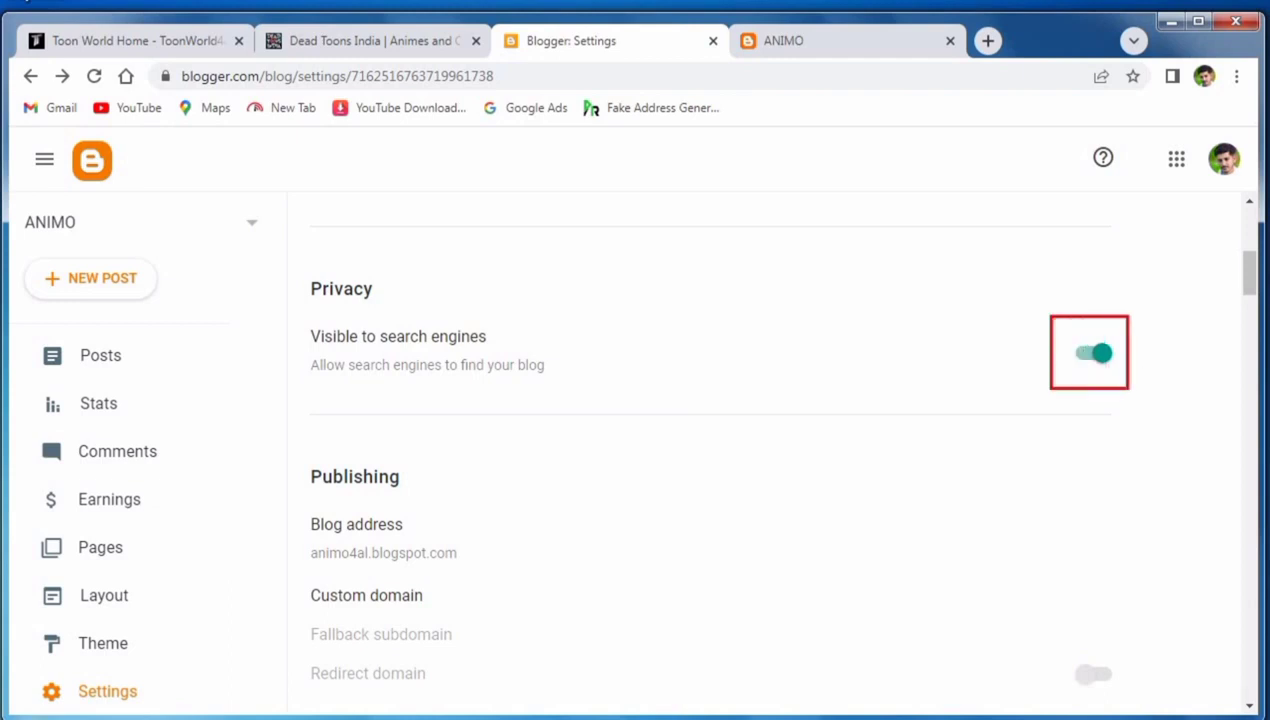
{"action": "mouse_move", "coordinate": [301, 261]}
{"action": "left_mouse_down"}
{"action": "mouse_move", "coordinate": [350, 355]}
{"action": "mouse_move", "coordinate": [516, 385]}
{"action": "left_mouse_up"}
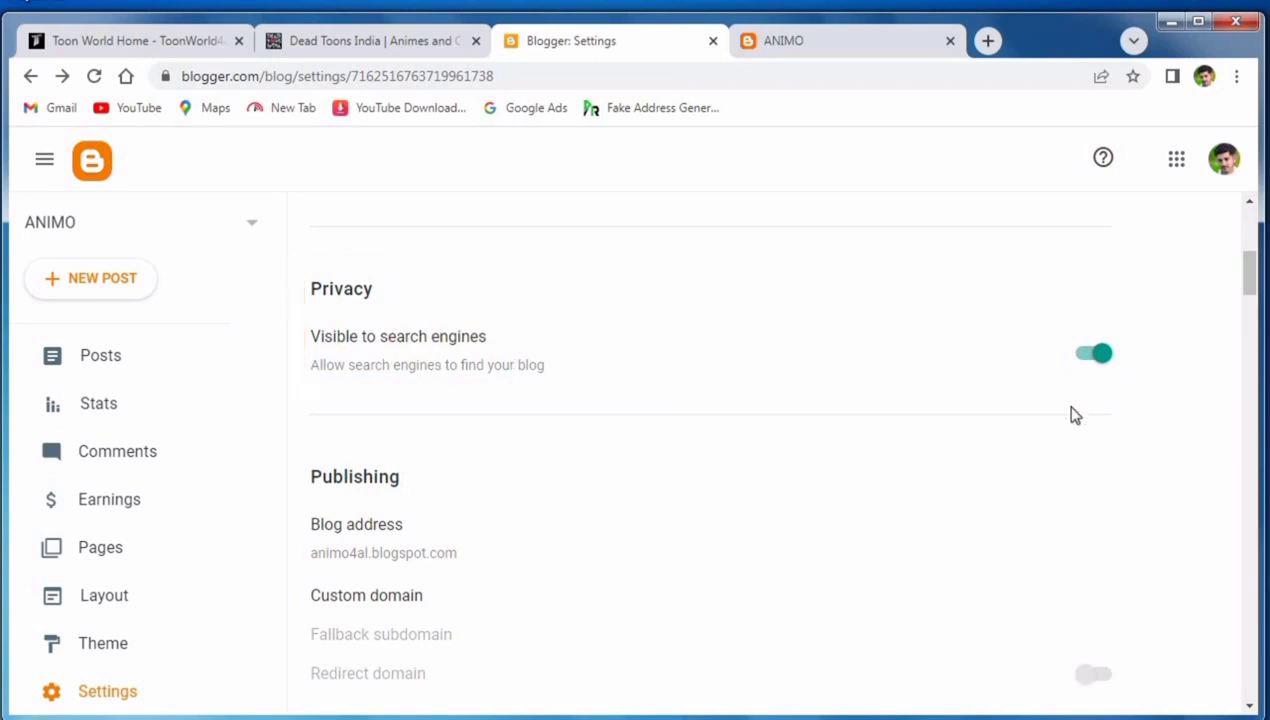
{"action": "scroll", "coordinate": [454, 445], "scroll_direction": "down", "scroll_amount": 1}
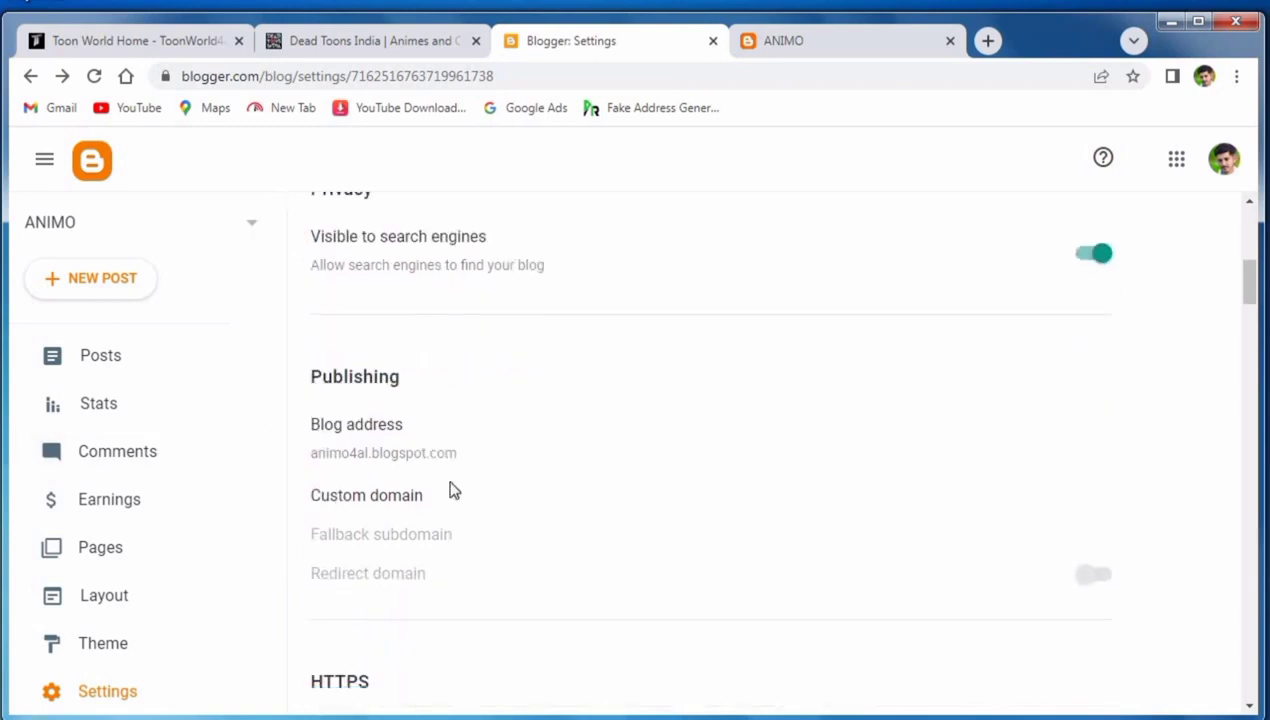
{"action": "scroll", "coordinate": [454, 490], "scroll_direction": "down", "scroll_amount": 2}
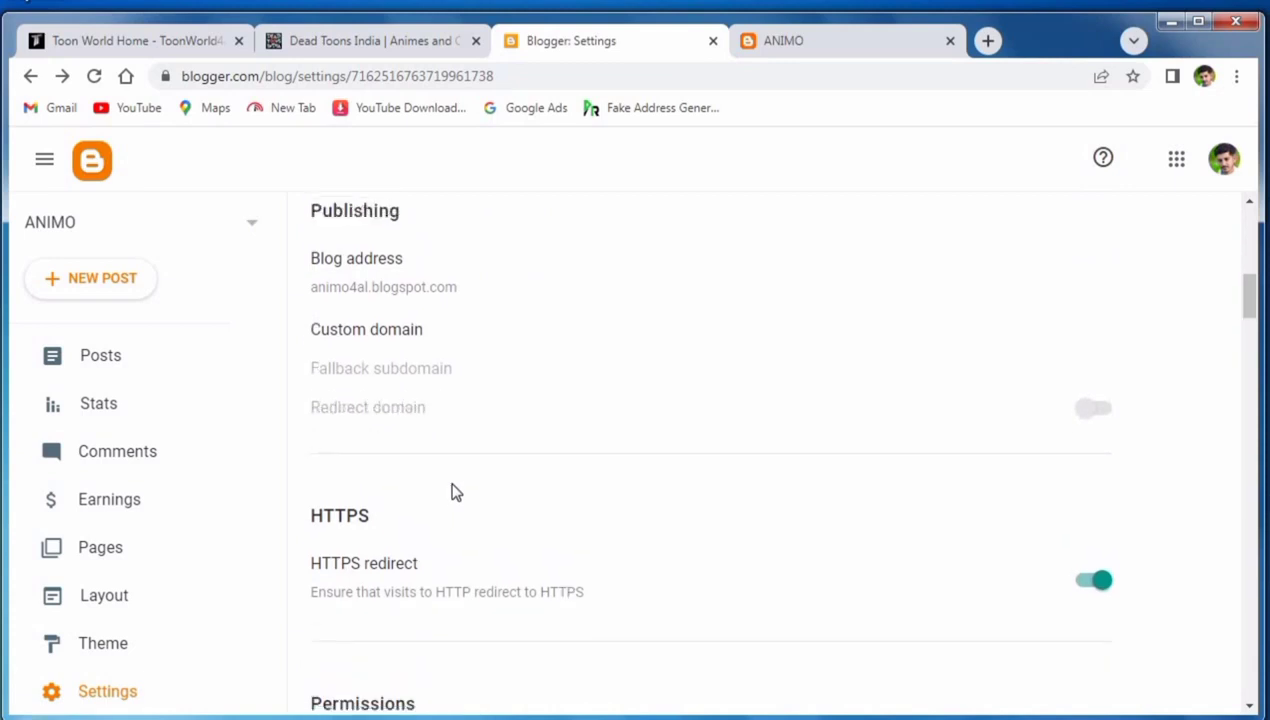
{"action": "scroll", "coordinate": [455, 492], "scroll_direction": "down", "scroll_amount": 5}
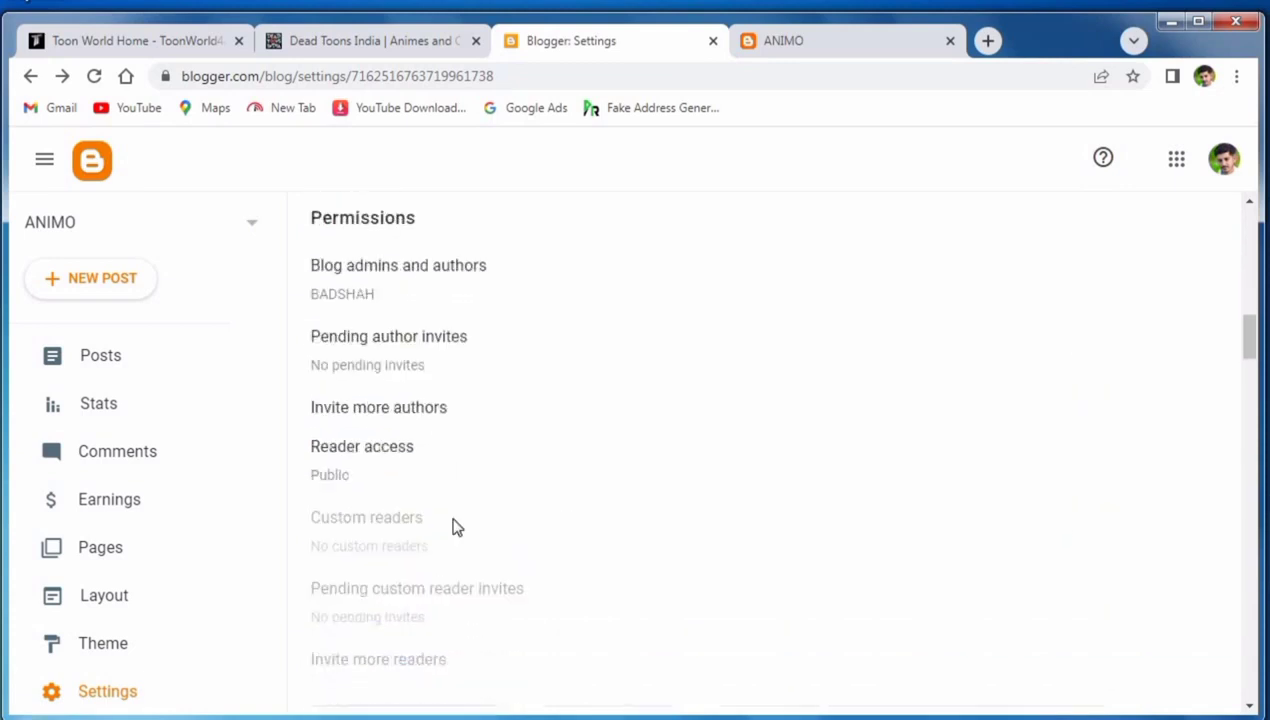
{"action": "scroll", "coordinate": [455, 527], "scroll_direction": "down", "scroll_amount": 3}
{"action": "scroll", "coordinate": [456, 568], "scroll_direction": "down", "scroll_amount": 2}
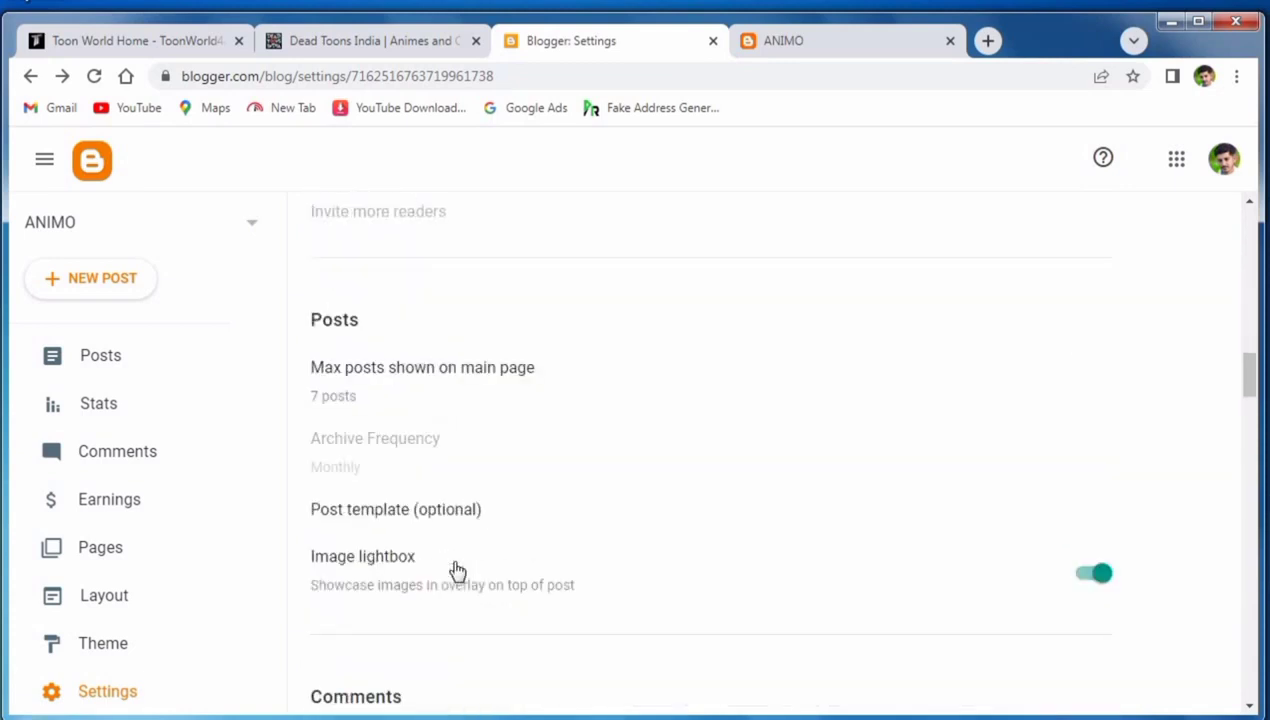
{"action": "scroll", "coordinate": [450, 562], "scroll_direction": "down", "scroll_amount": 4}
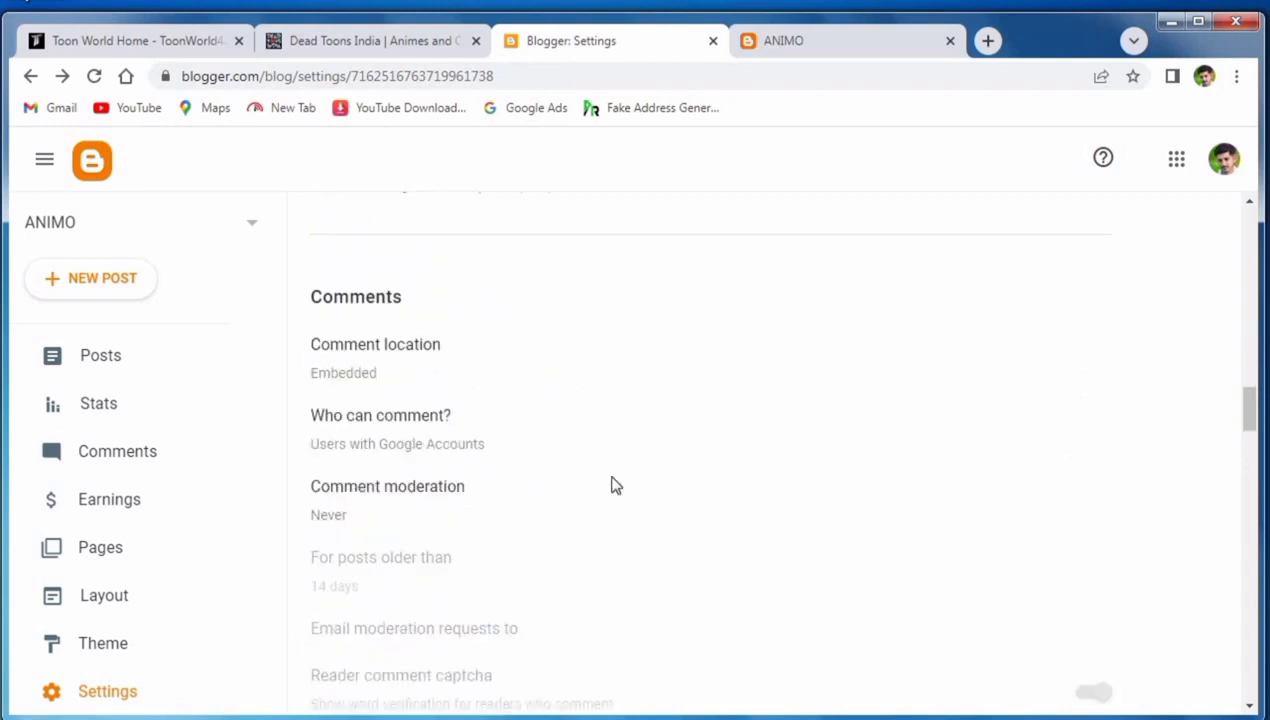
{"action": "scroll", "coordinate": [490, 496], "scroll_direction": "down", "scroll_amount": 1}
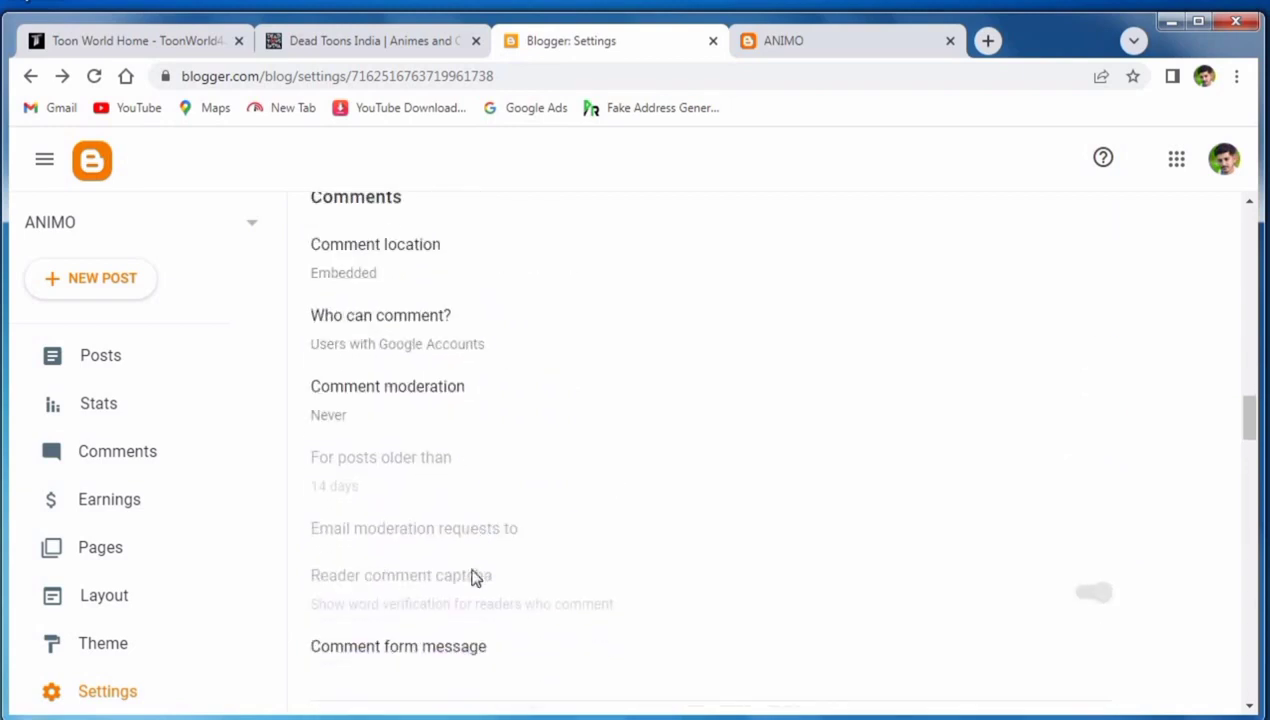
{"action": "scroll", "coordinate": [476, 511], "scroll_direction": "down", "scroll_amount": 3}
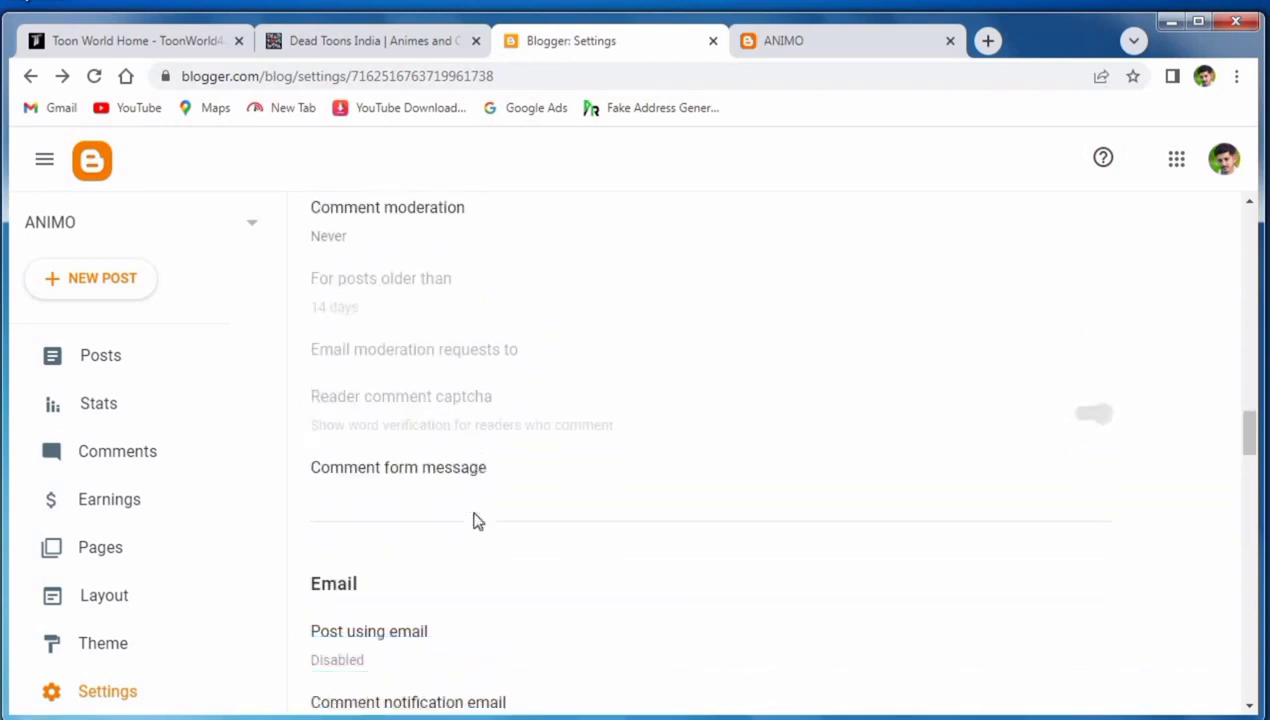
{"action": "scroll", "coordinate": [476, 527], "scroll_direction": "down", "scroll_amount": 4}
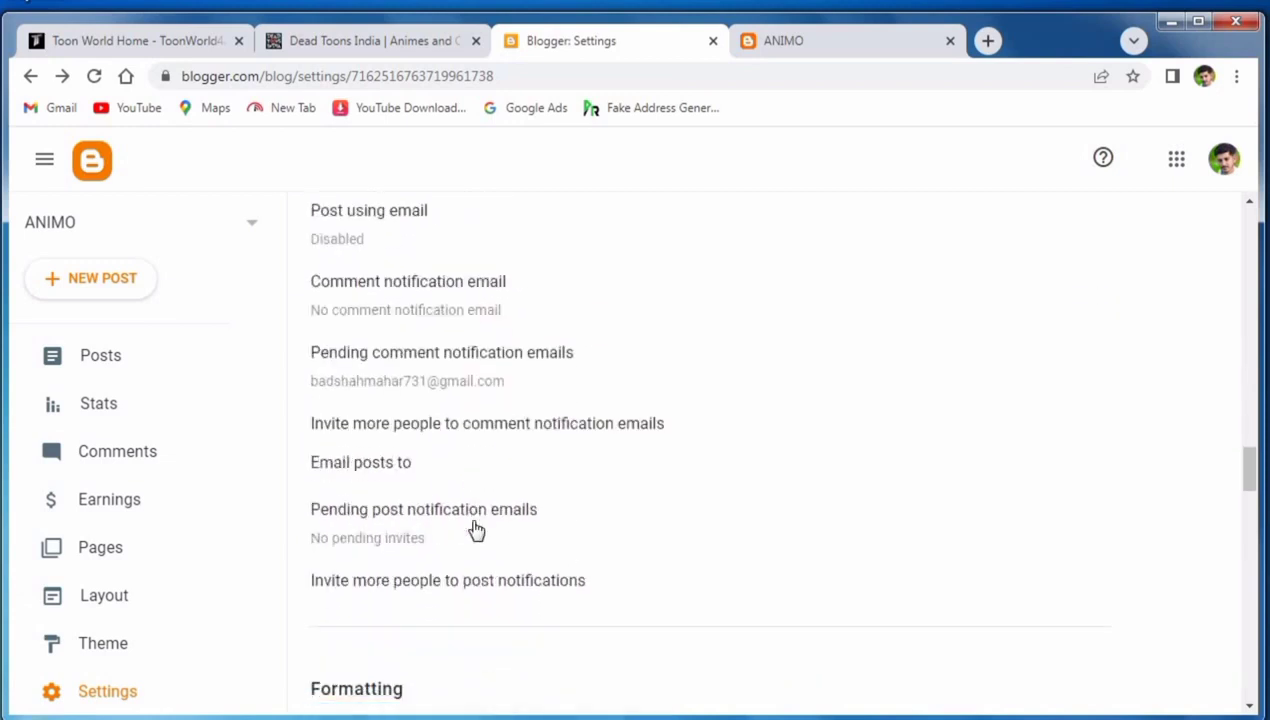
Set the blog's time zone to (GMT+05:00) Pakistan Standard Time – Karachi and save it.
{"action": "scroll", "coordinate": [577, 487], "scroll_direction": "down", "scroll_amount": 1}
{"action": "scroll", "coordinate": [577, 487], "scroll_direction": "down", "scroll_amount": 1}
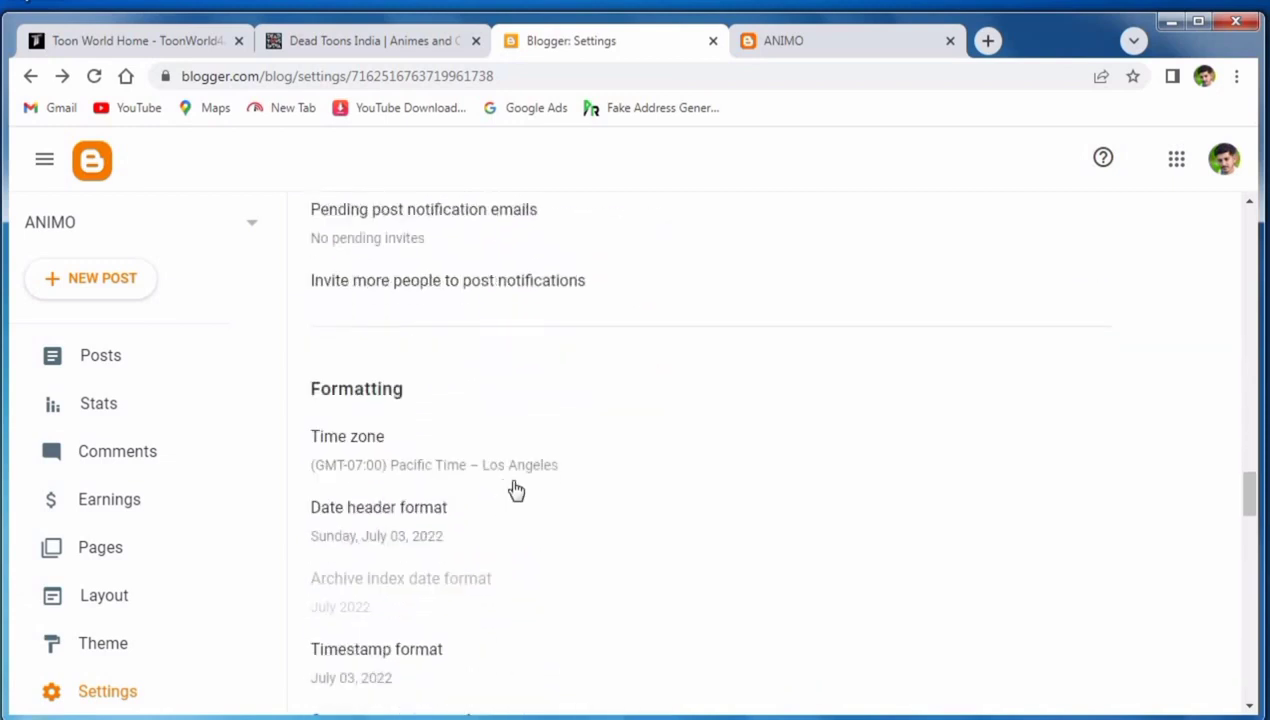
{"action": "left_click", "coordinate": [466, 452]}
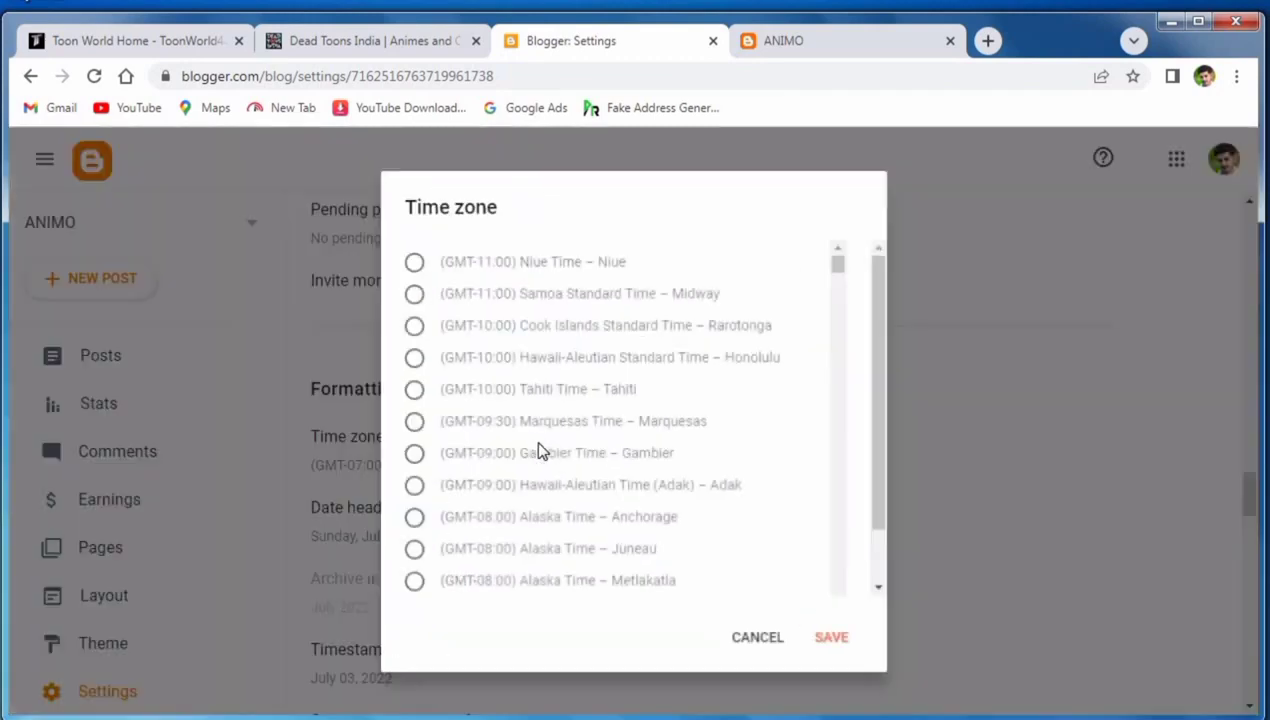
{"action": "left_click_drag", "start_coordinate": [841, 331], "coordinate": [850, 519]}
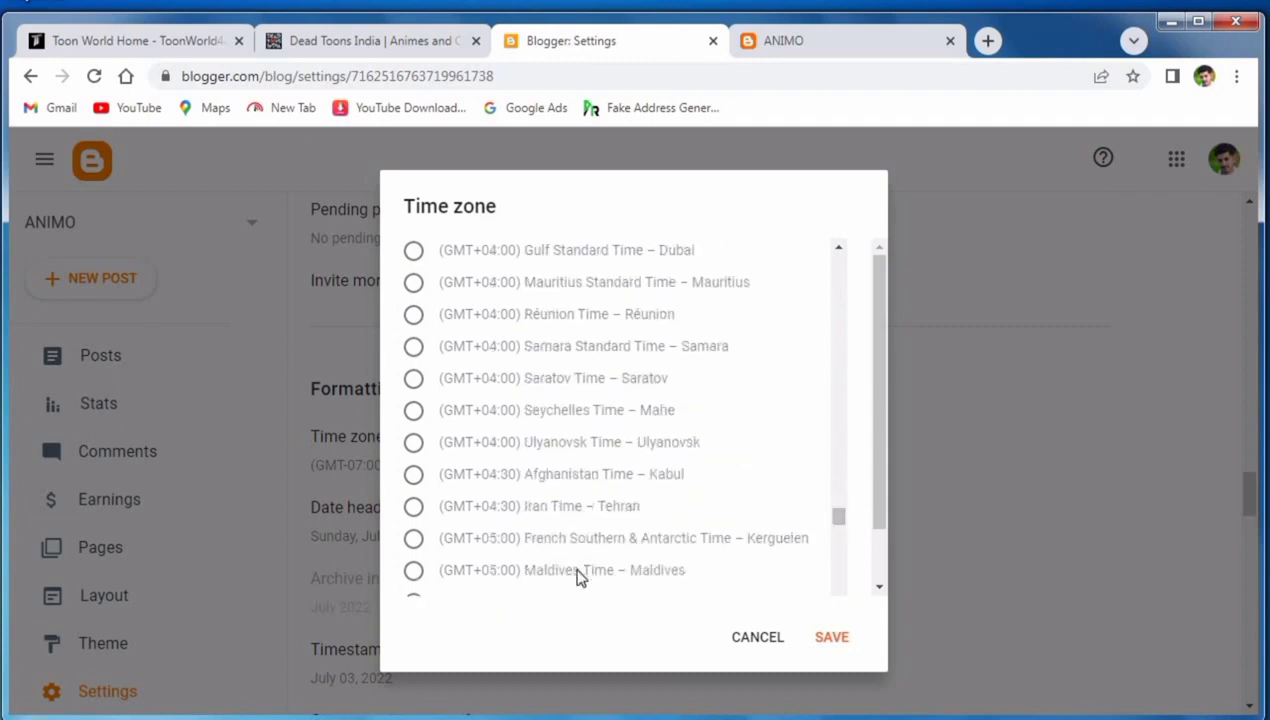
{"action": "scroll", "coordinate": [507, 537], "scroll_direction": "down", "scroll_amount": 1}
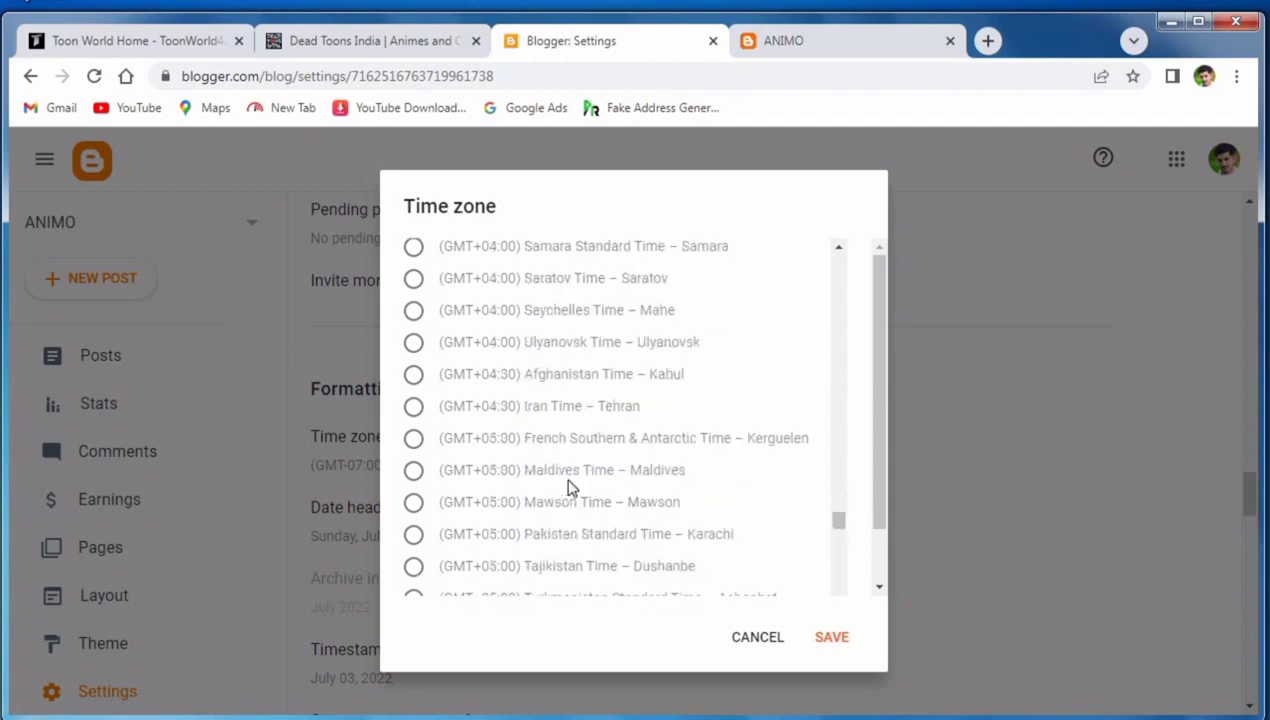
{"action": "left_click", "coordinate": [414, 534]}
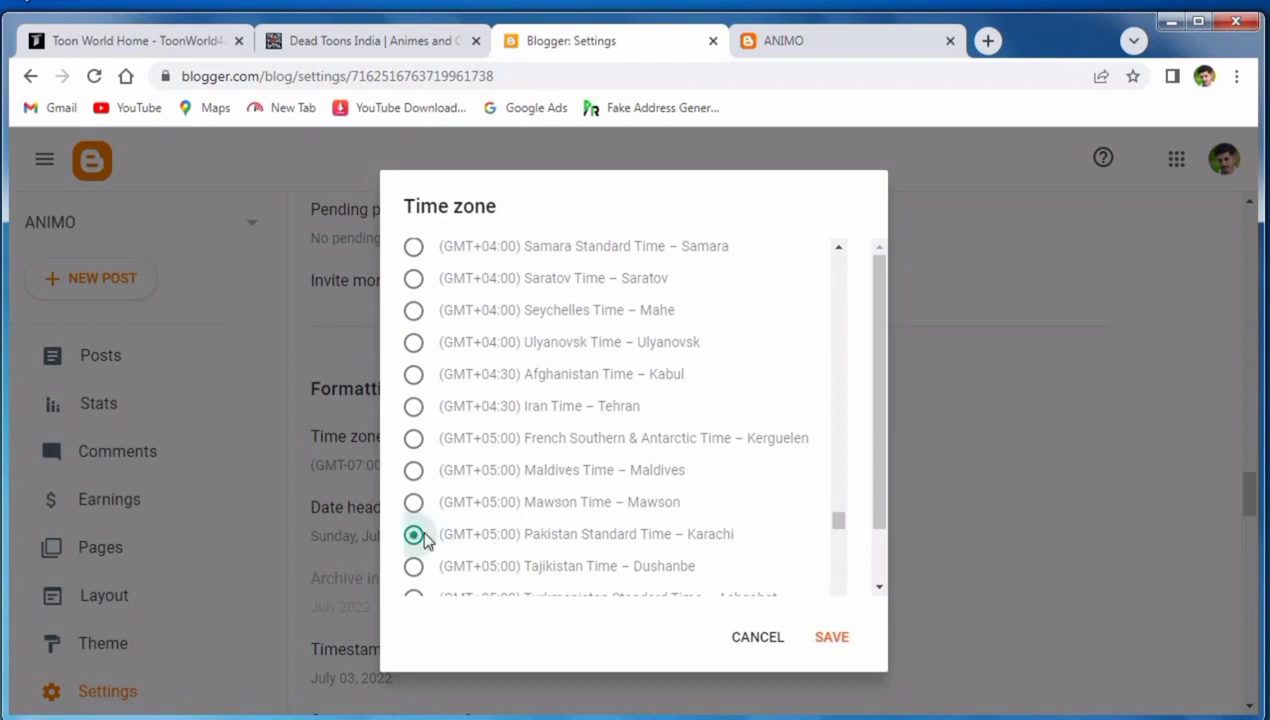
{"action": "left_click", "coordinate": [836, 646]}
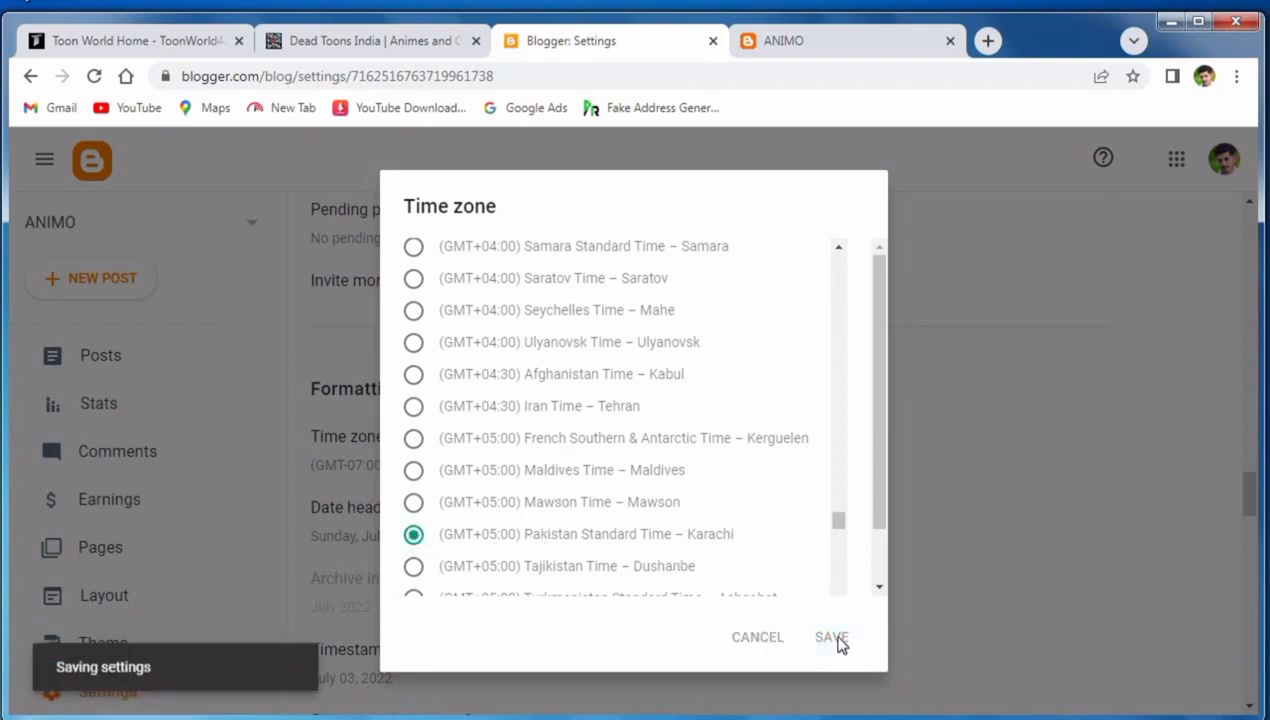
Enable the search description meta tag and save "cartoon download, anime download, hindi cartoon download" as its text by pasting the copied description.
{"action": "scroll", "coordinate": [778, 475], "scroll_direction": "down", "scroll_amount": 4}
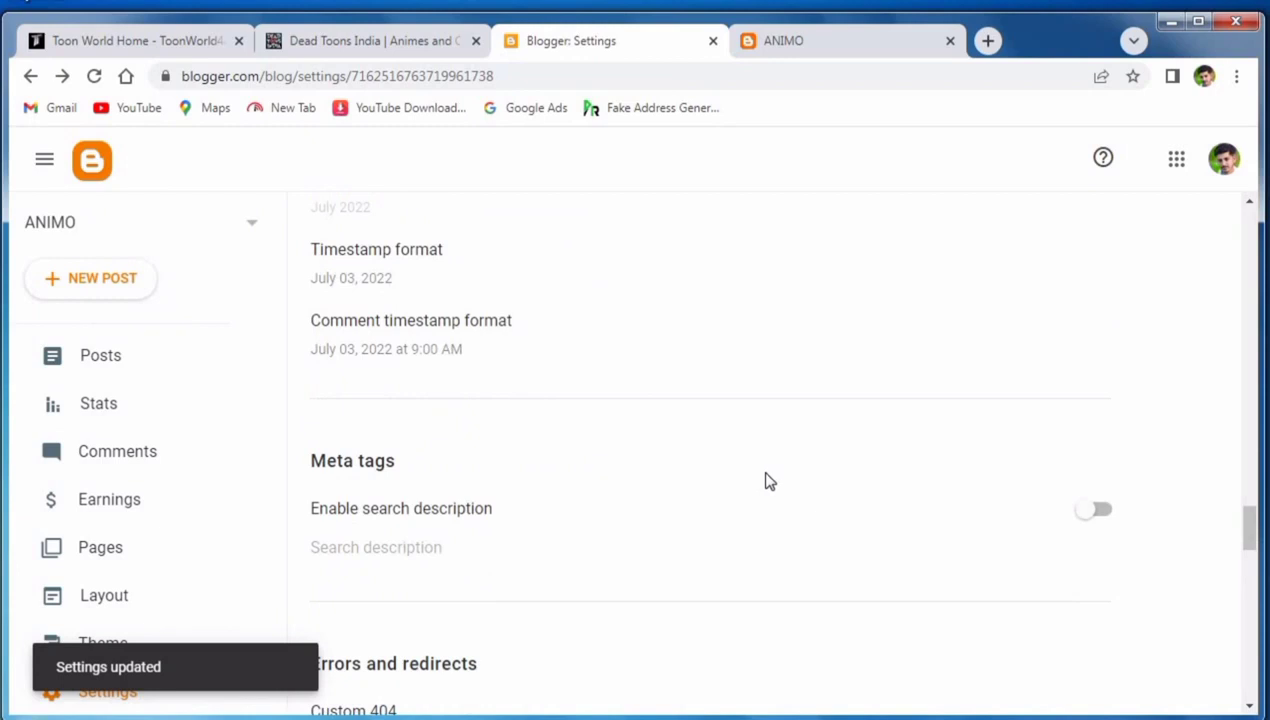
{"action": "scroll", "coordinate": [775, 500], "scroll_direction": "up", "scroll_amount": 1}
{"action": "scroll", "coordinate": [850, 515], "scroll_direction": "down", "scroll_amount": 2}
{"action": "left_click", "coordinate": [1088, 408]}
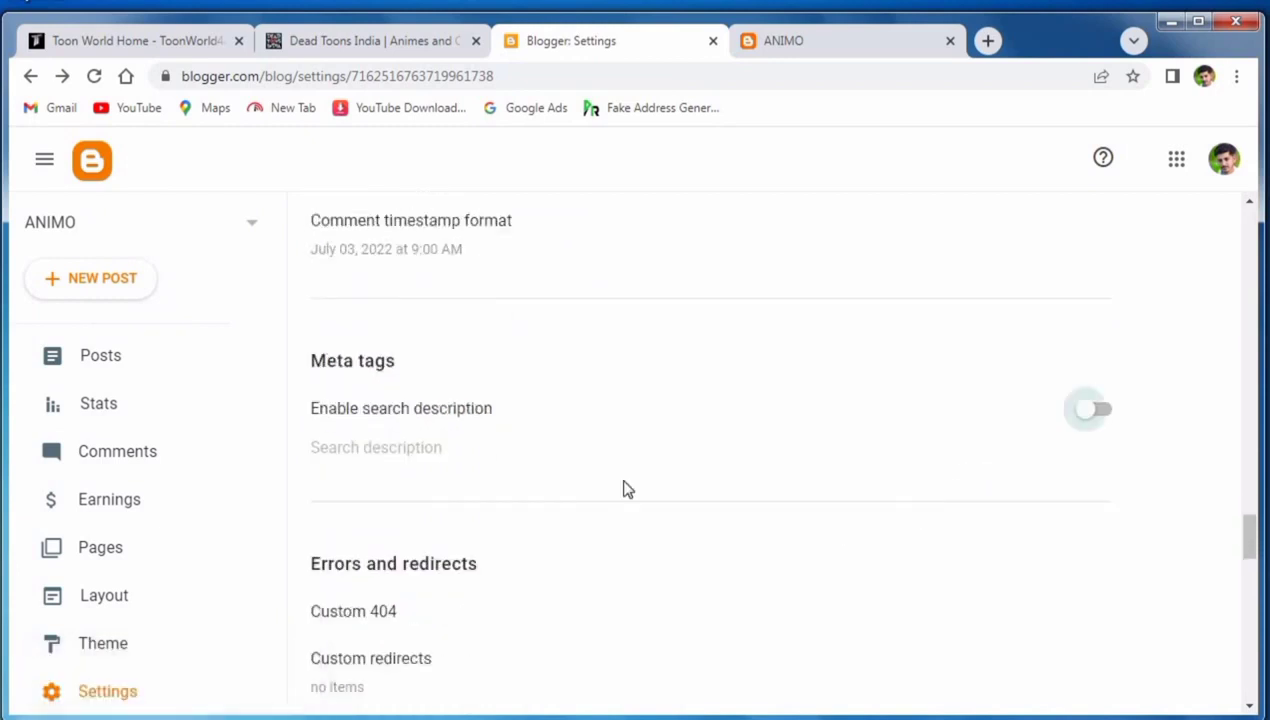
{"action": "left_click", "coordinate": [397, 455]}
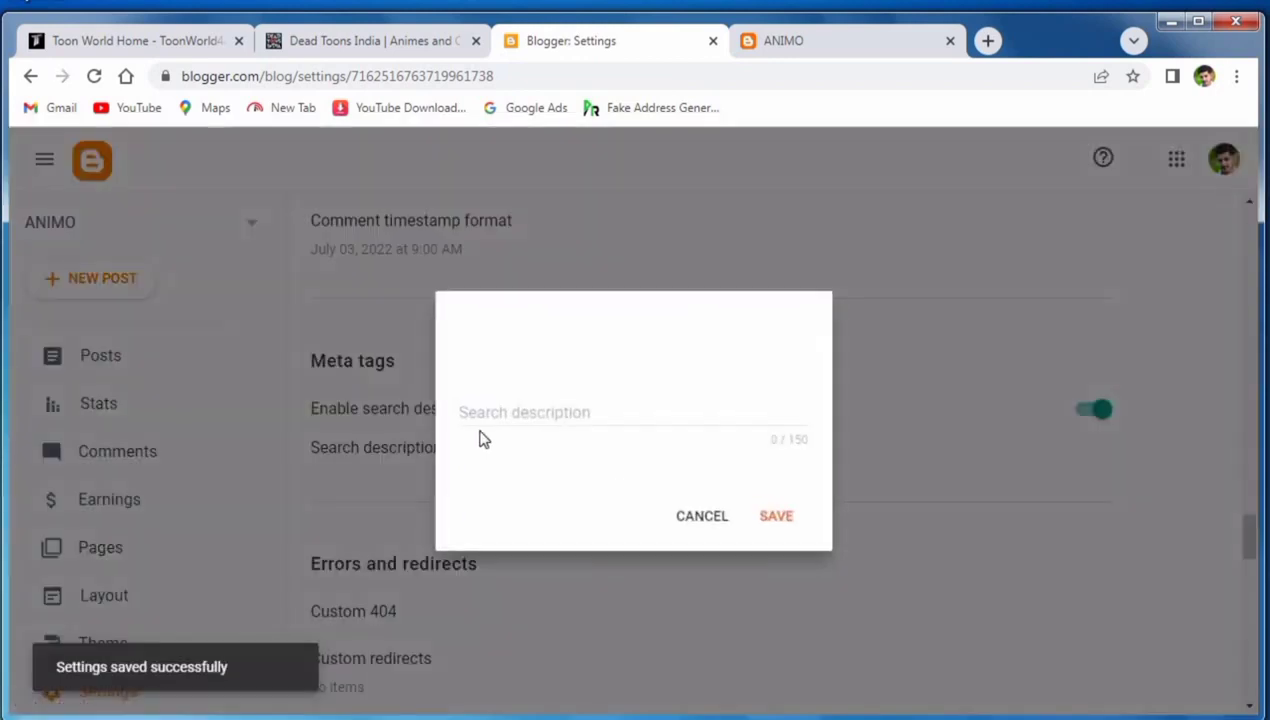
{"action": "right_click", "coordinate": [496, 424]}
{"action": "right_click", "coordinate": [495, 408]}
{"action": "left_click", "coordinate": [546, 527]}
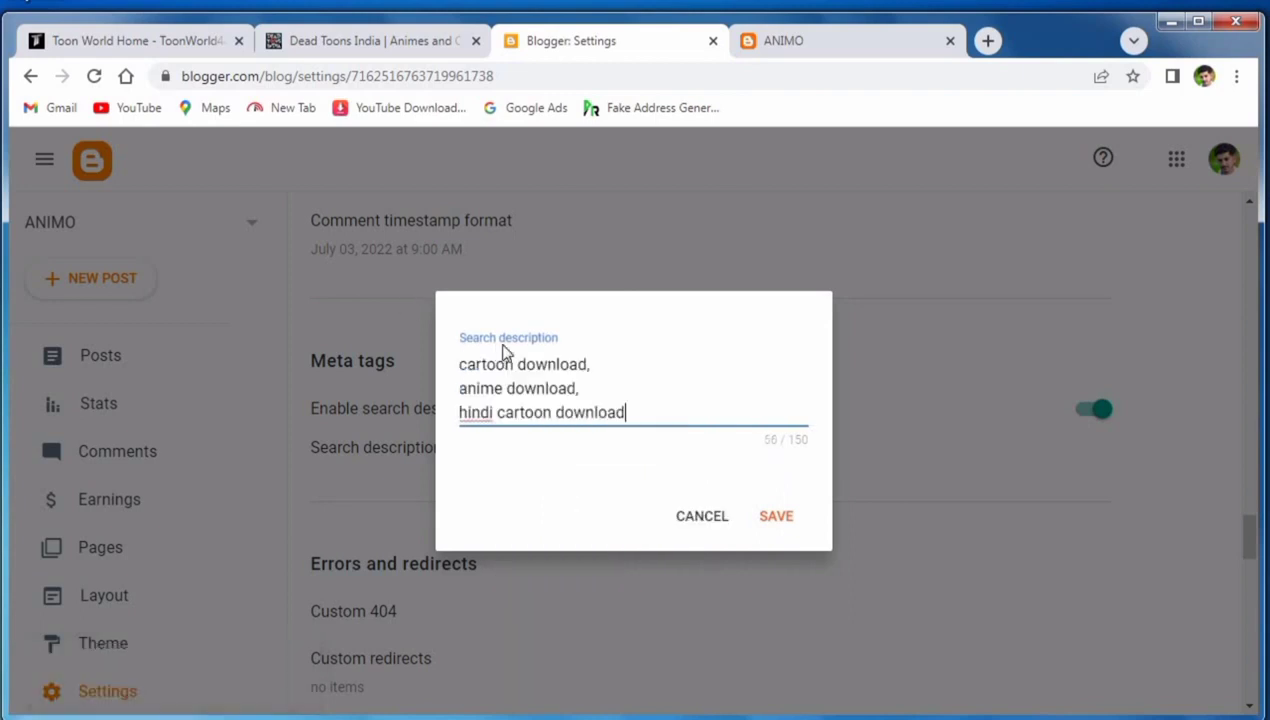
{"action": "left_click", "coordinate": [771, 525]}
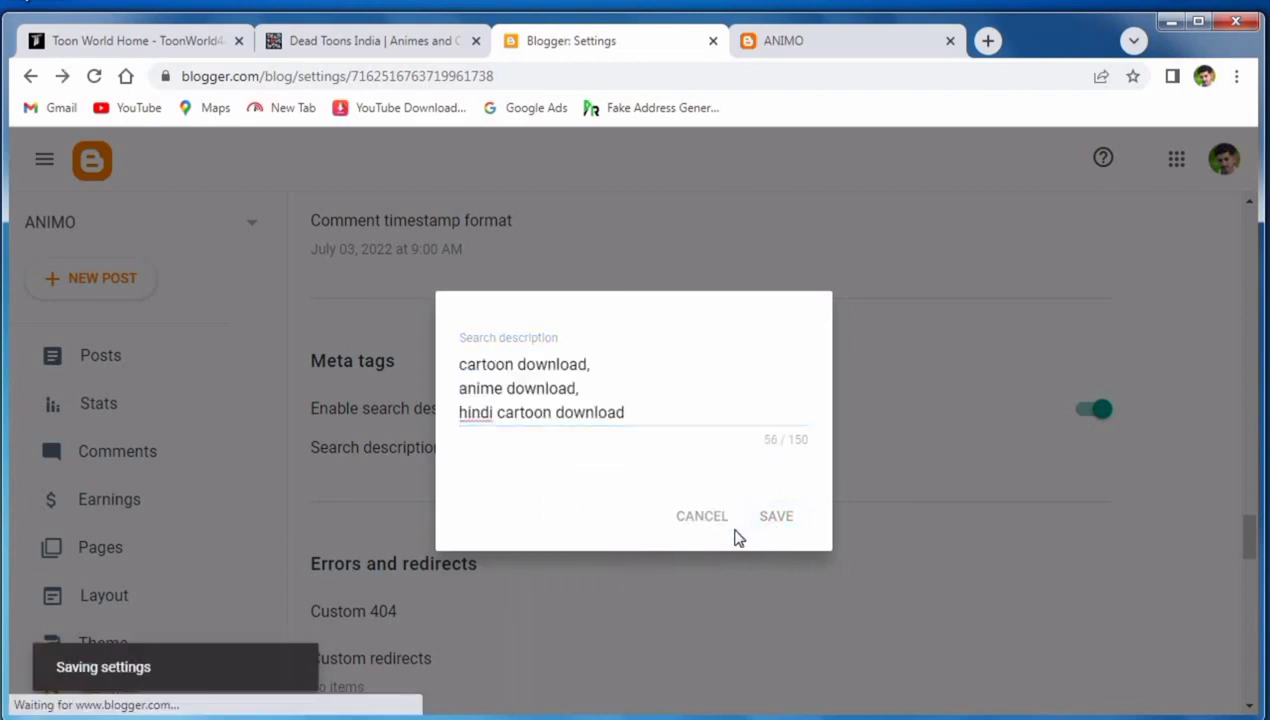
Enable custom robots.txt for crawlers and indexing, and open the Custom robots.txt entry.
{"action": "scroll", "coordinate": [658, 527], "scroll_direction": "down", "scroll_amount": 1}
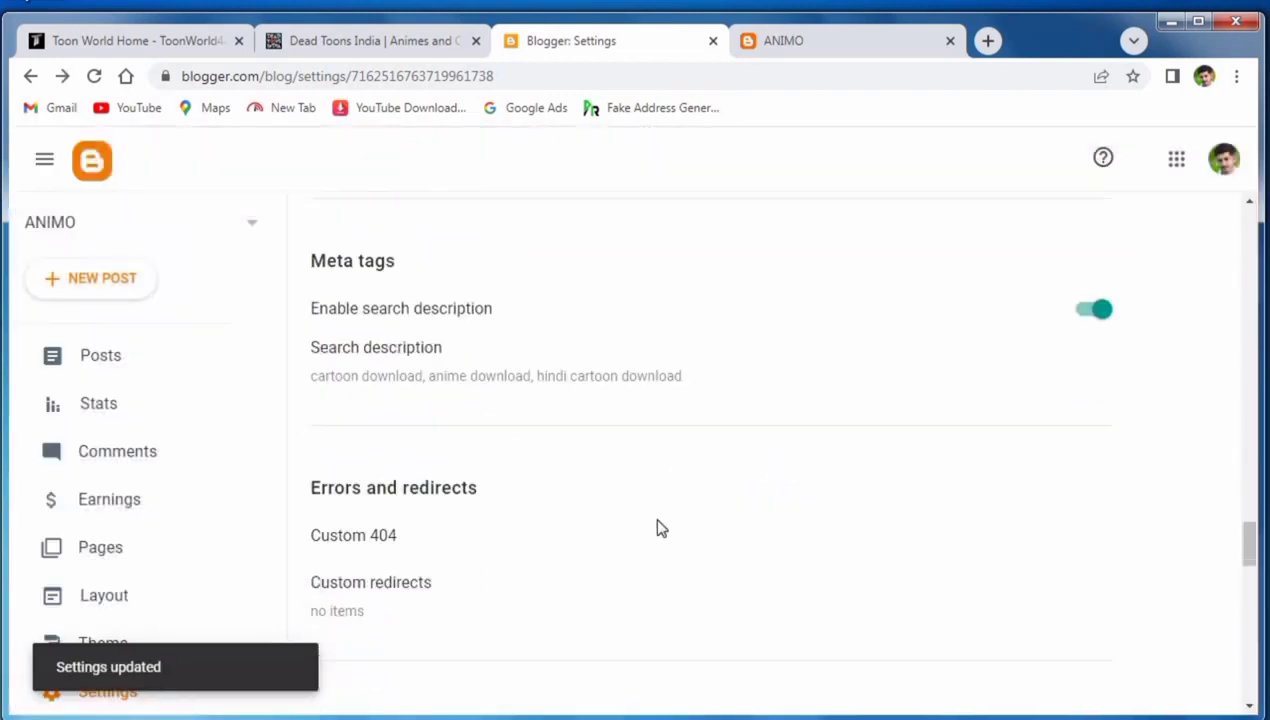
{"action": "scroll", "coordinate": [655, 540], "scroll_direction": "up", "scroll_amount": 1}
{"action": "scroll", "coordinate": [899, 459], "scroll_direction": "down", "scroll_amount": 3}
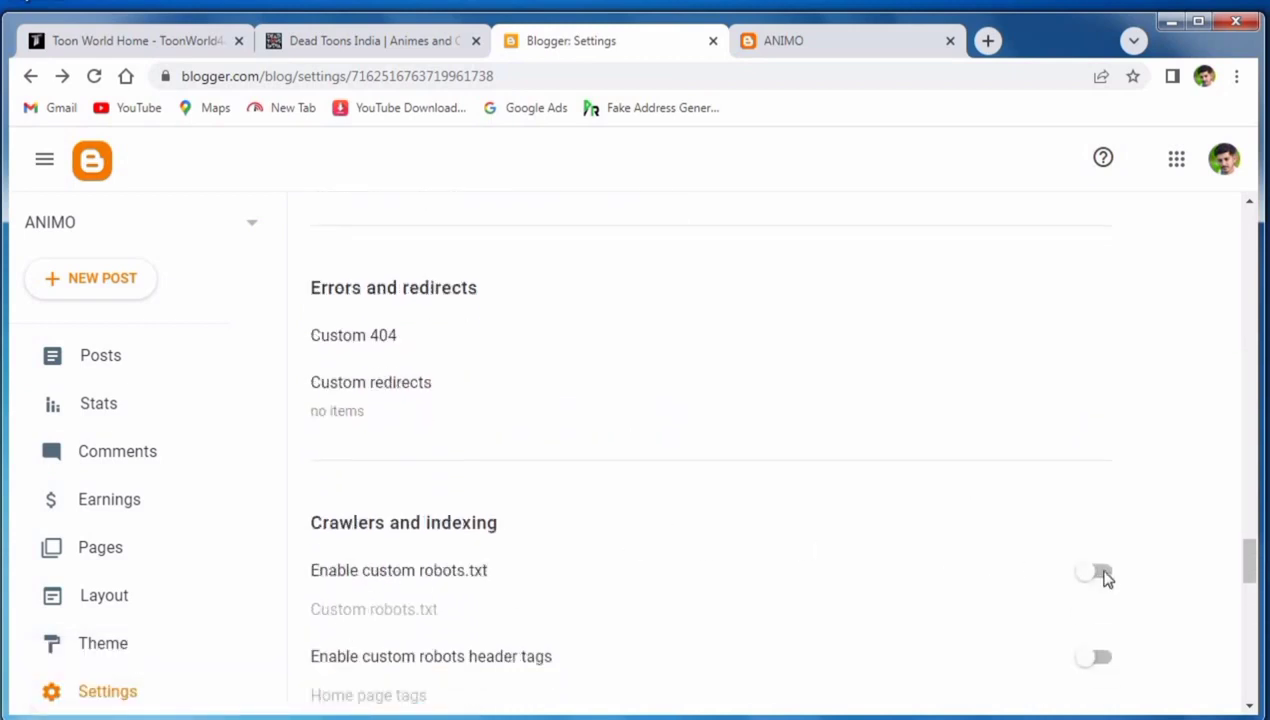
{"action": "left_click", "coordinate": [1100, 573]}
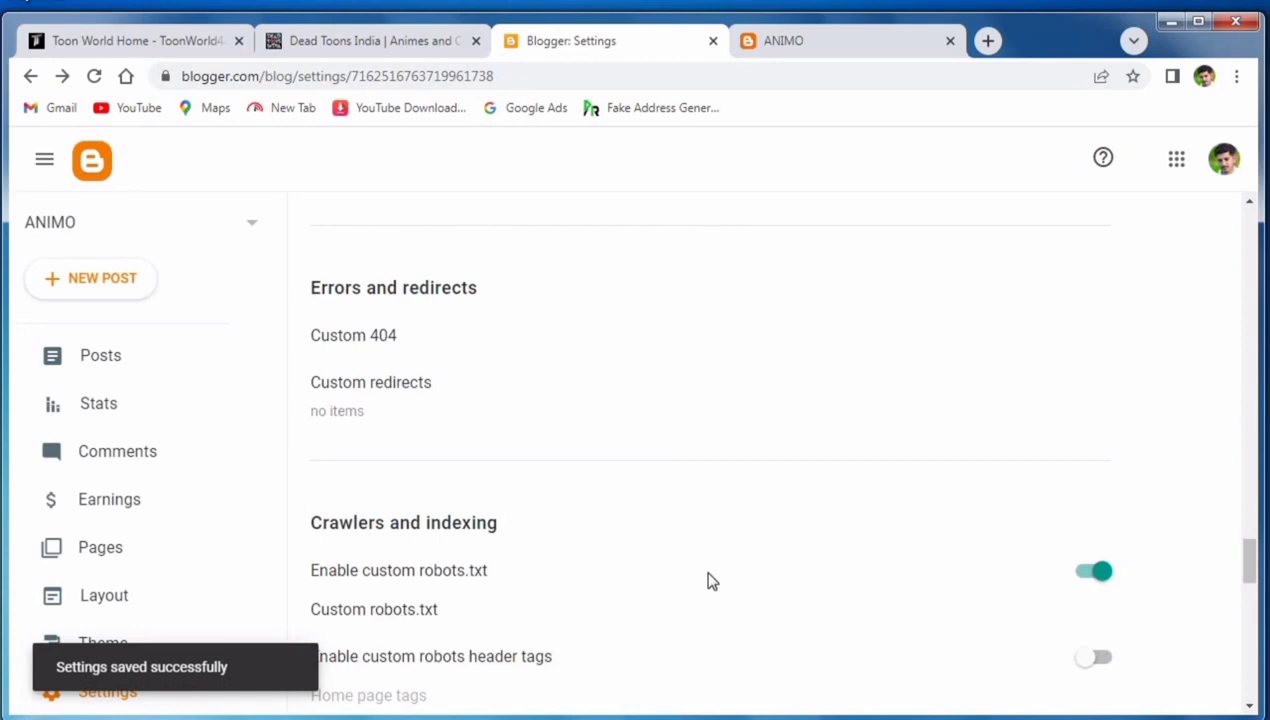
{"action": "scroll", "coordinate": [711, 581], "scroll_direction": "down", "scroll_amount": 1}
{"action": "left_click", "coordinate": [397, 512]}
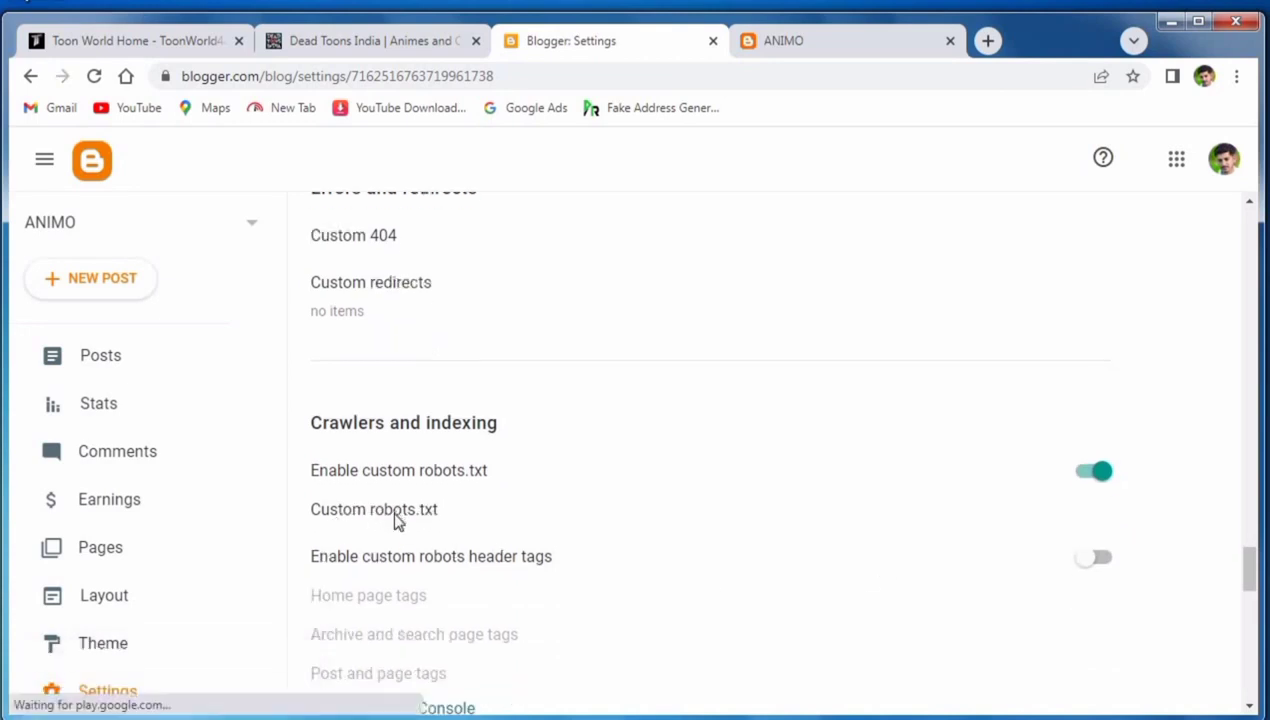
Search Google in a new browser tab for "custom robots.txt generator for blogger".
{"action": "key", "text": "ctrl+t"}
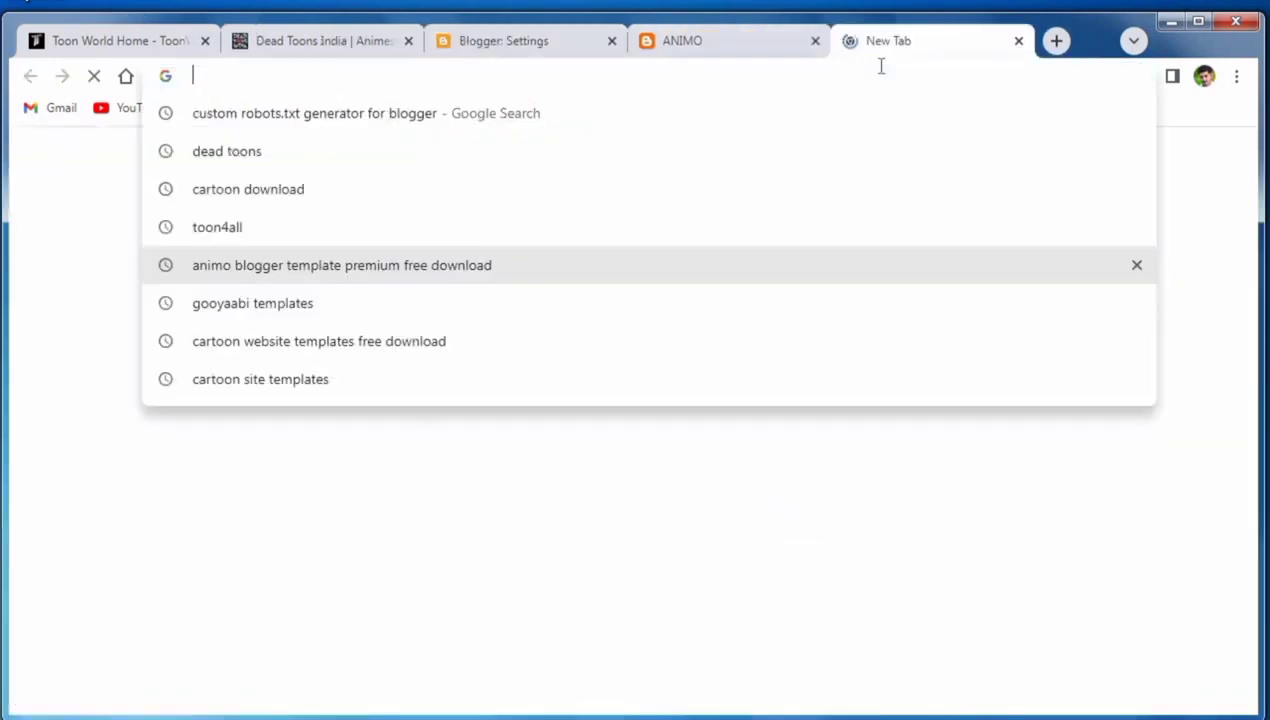
{"action": "left_click", "coordinate": [637, 119]}
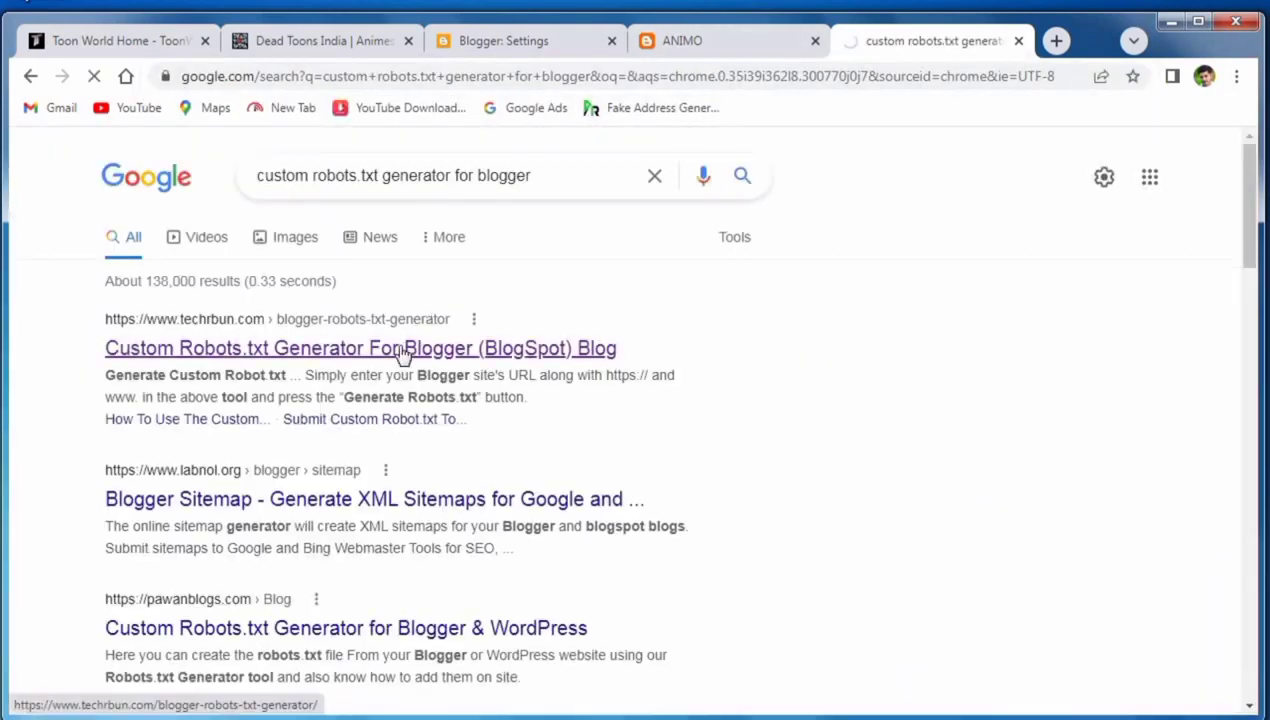
Open the techrbun.com Custom Robots.txt Generator result and copy the ANIMO blog's web address from its own browser tab.
{"action": "left_click", "coordinate": [303, 345]}
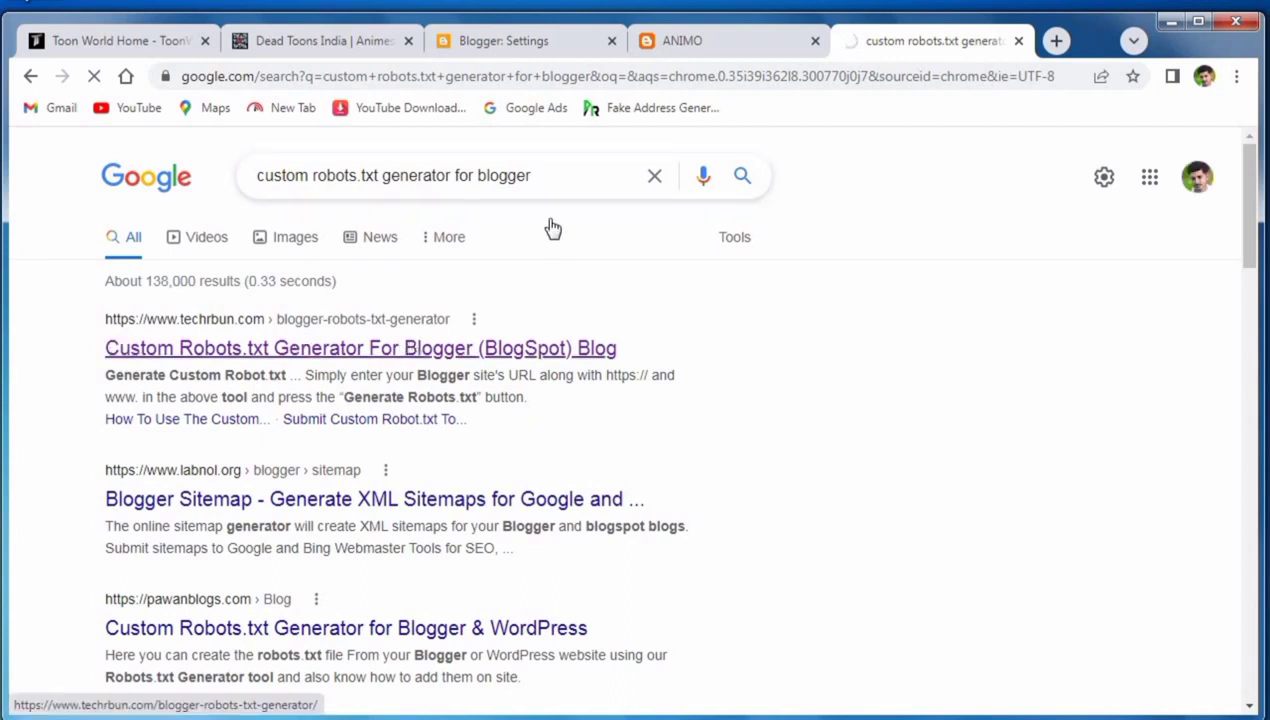
{"action": "left_click", "coordinate": [690, 45]}
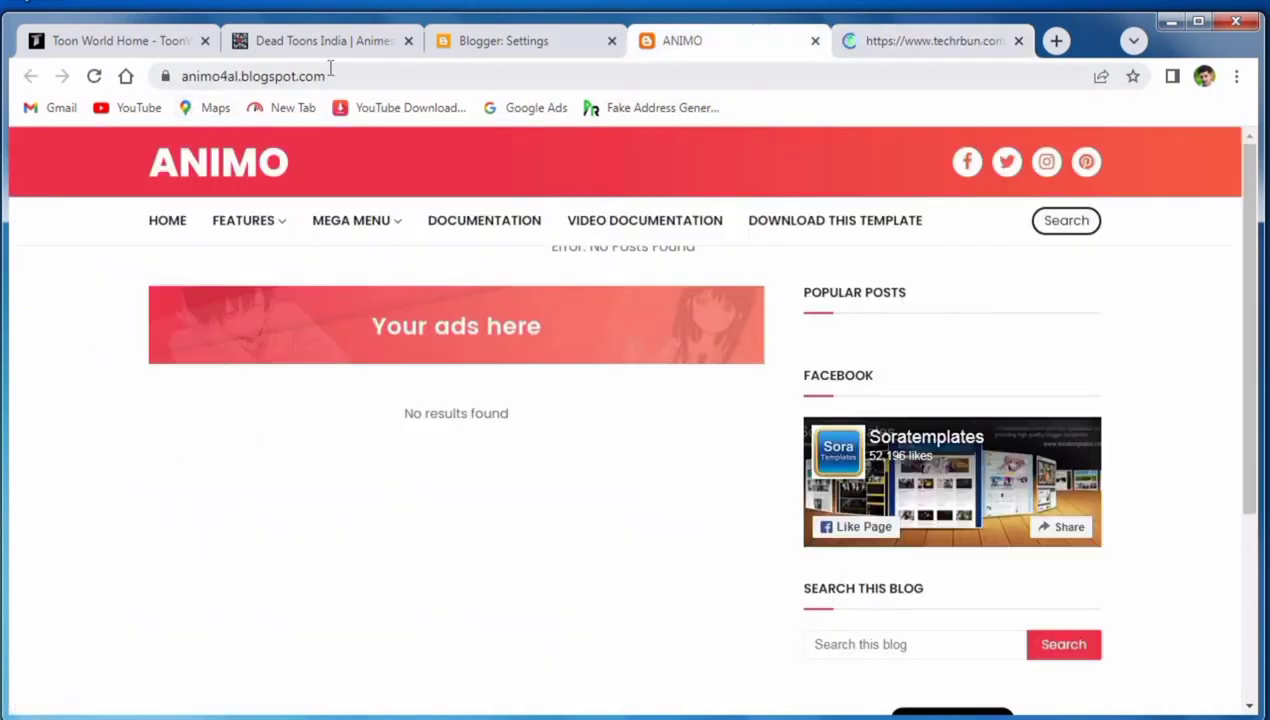
{"action": "left_click", "coordinate": [346, 76]}
{"action": "double_click", "coordinate": [362, 77]}
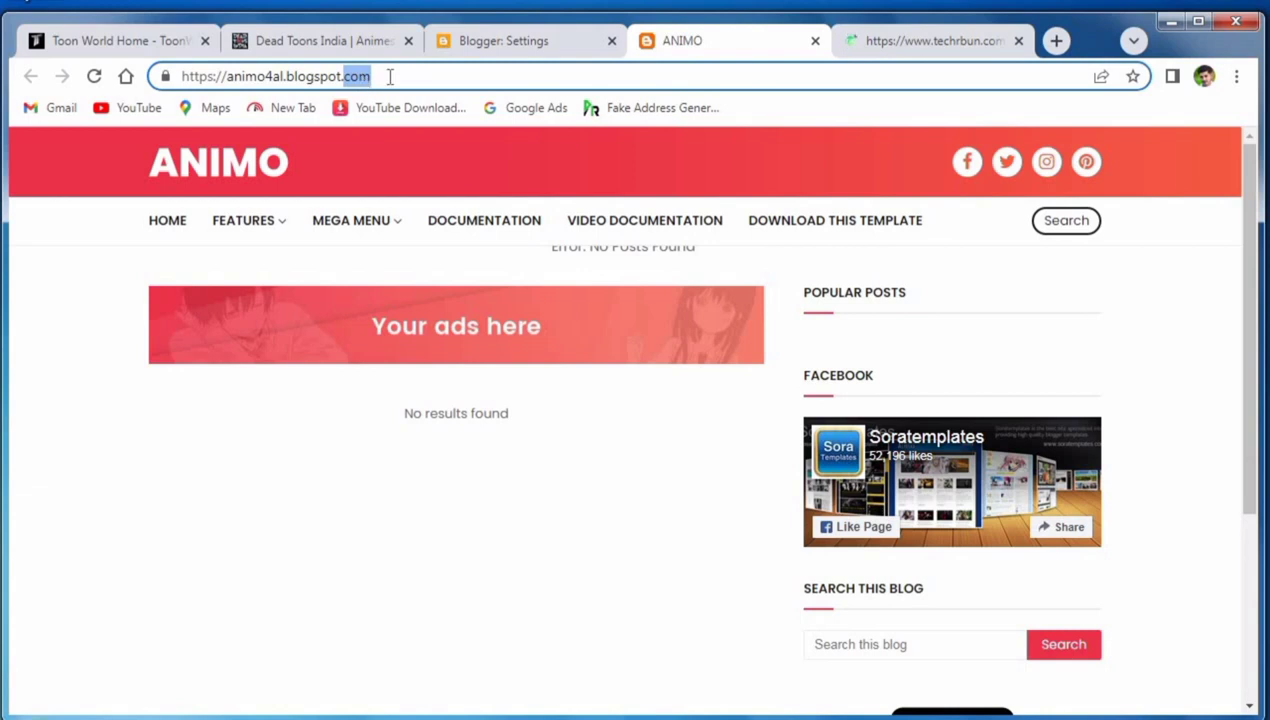
{"action": "left_click", "coordinate": [390, 76]}
{"action": "triple_click", "coordinate": [372, 77]}
{"action": "right_click", "coordinate": [368, 78]}
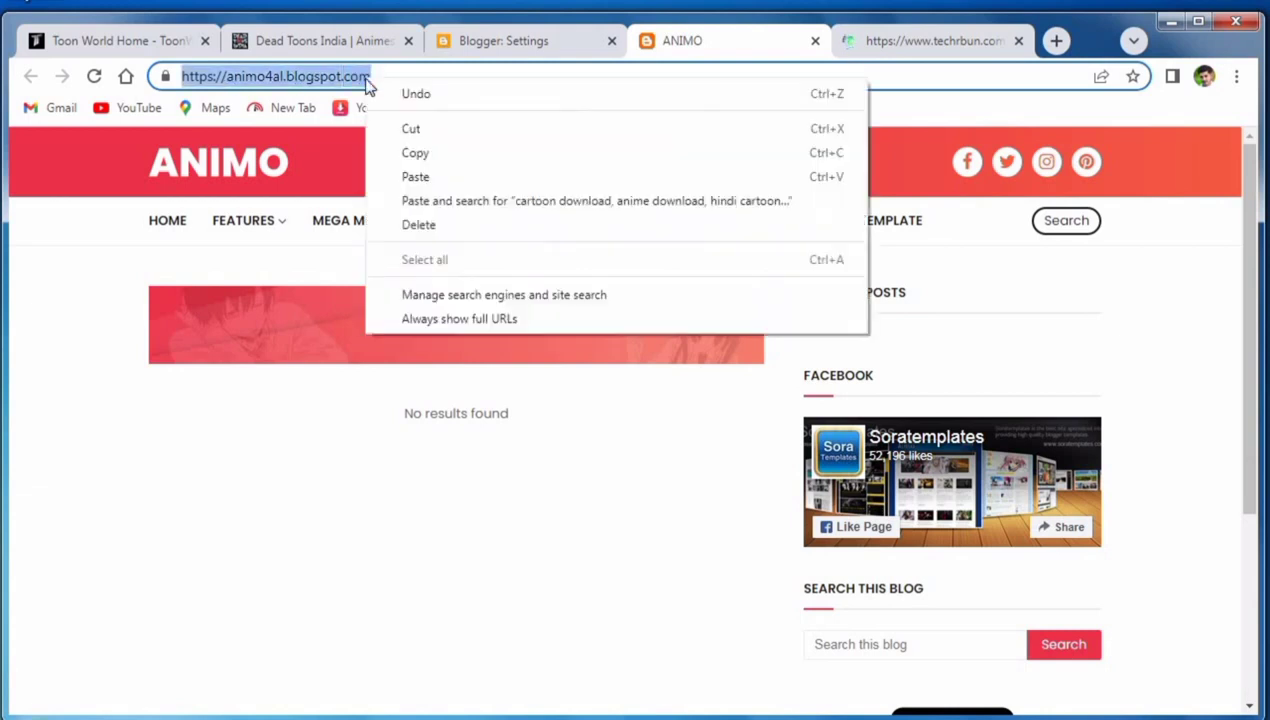
{"action": "left_click", "coordinate": [415, 153]}
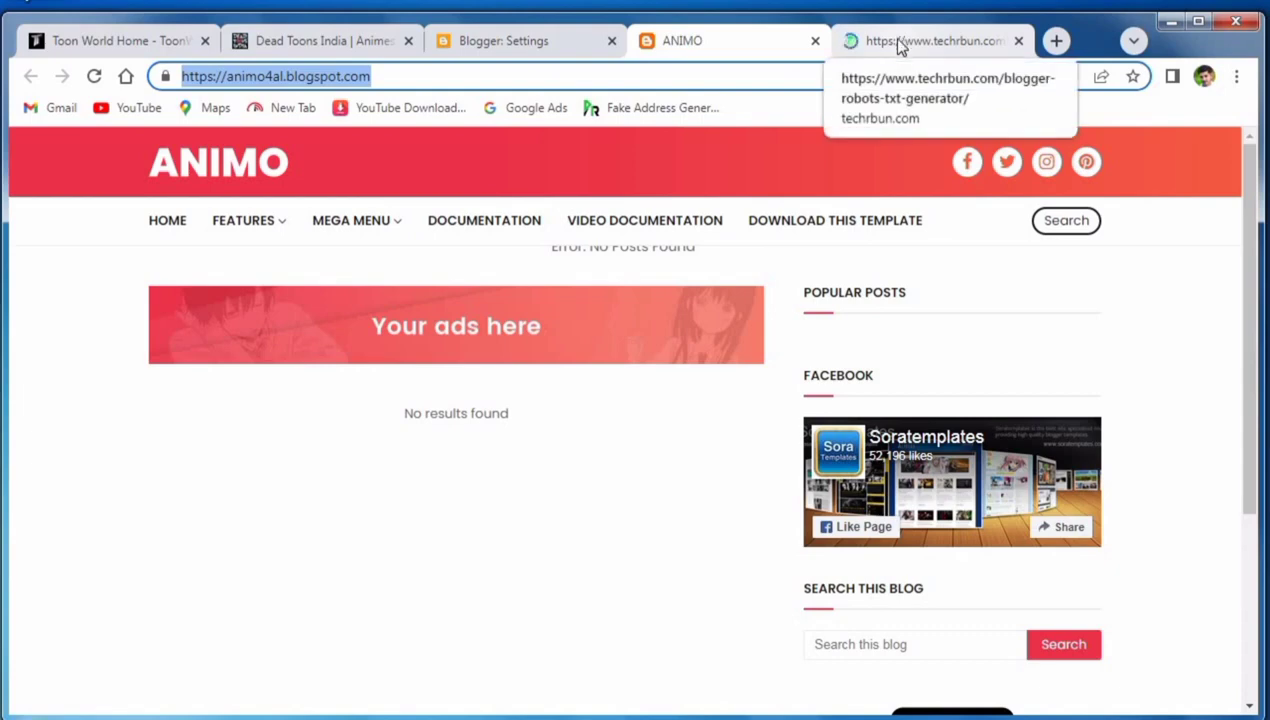
{"action": "left_click", "coordinate": [890, 38]}
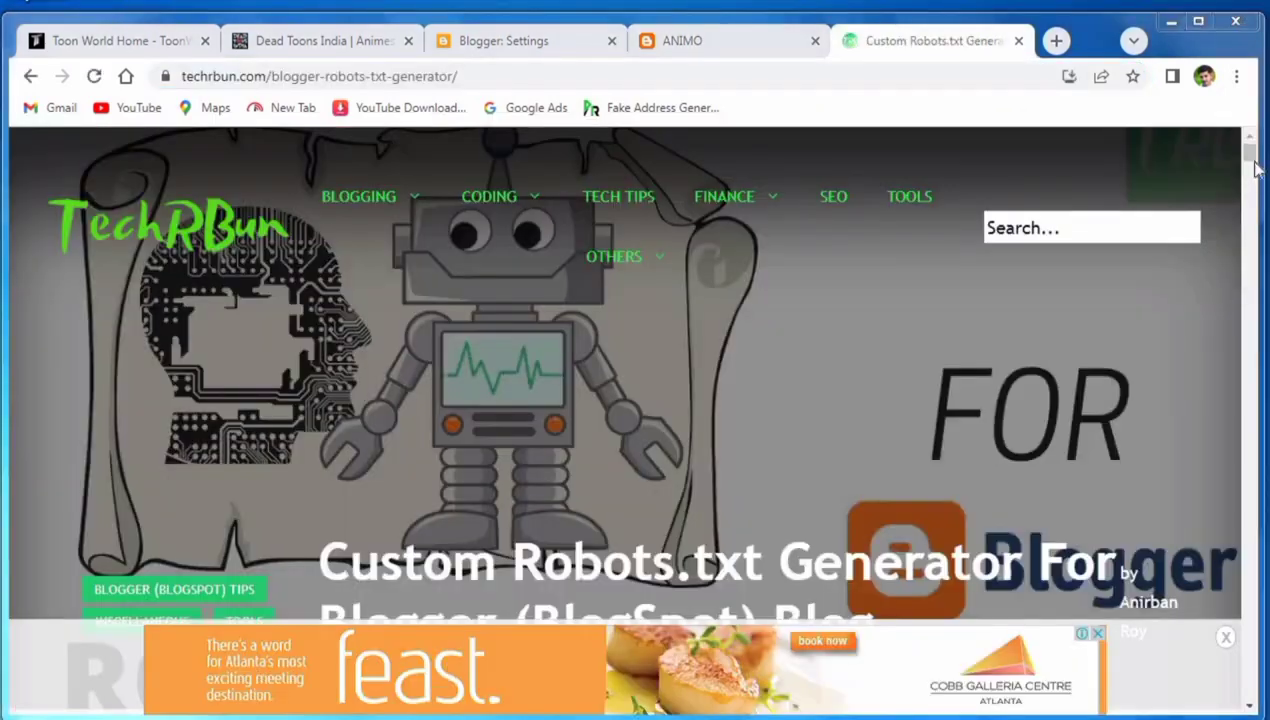
{"action": "left_click_drag", "start_coordinate": [1256, 168], "coordinate": [1247, 203]}
{"action": "left_click", "coordinate": [482, 431]}
{"action": "right_click", "coordinate": [482, 434]}
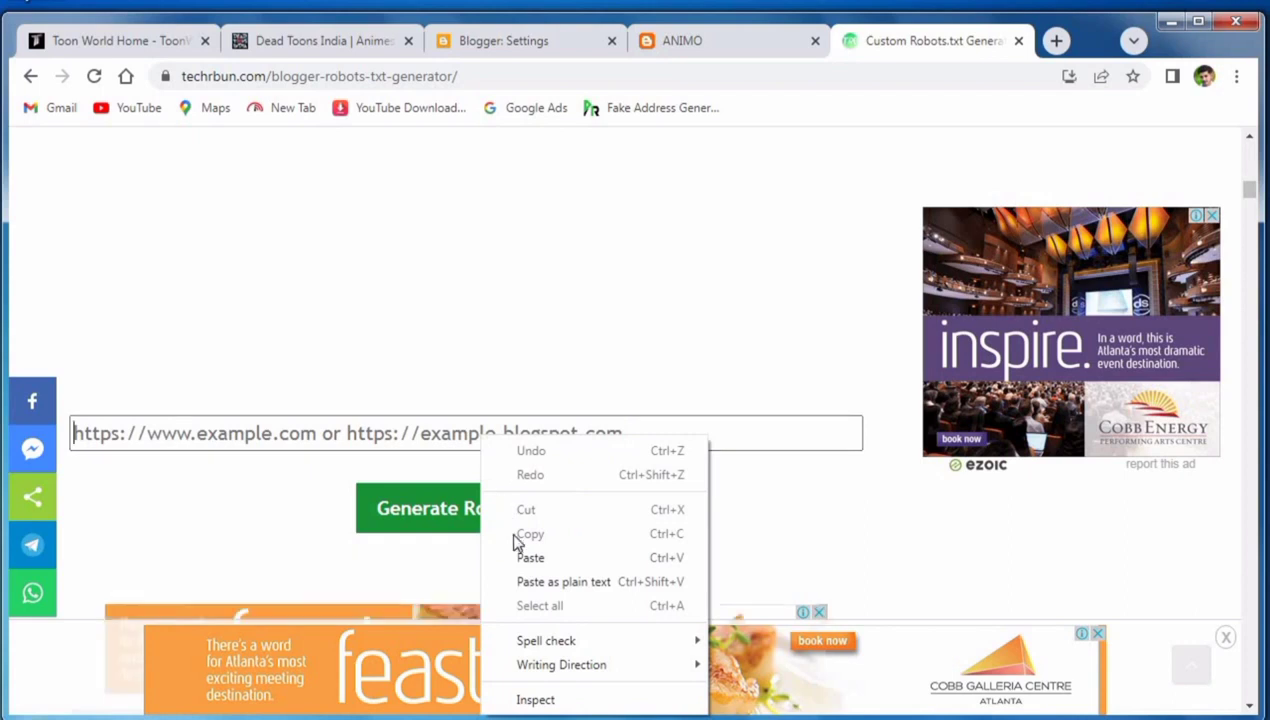
{"action": "left_click", "coordinate": [527, 557]}
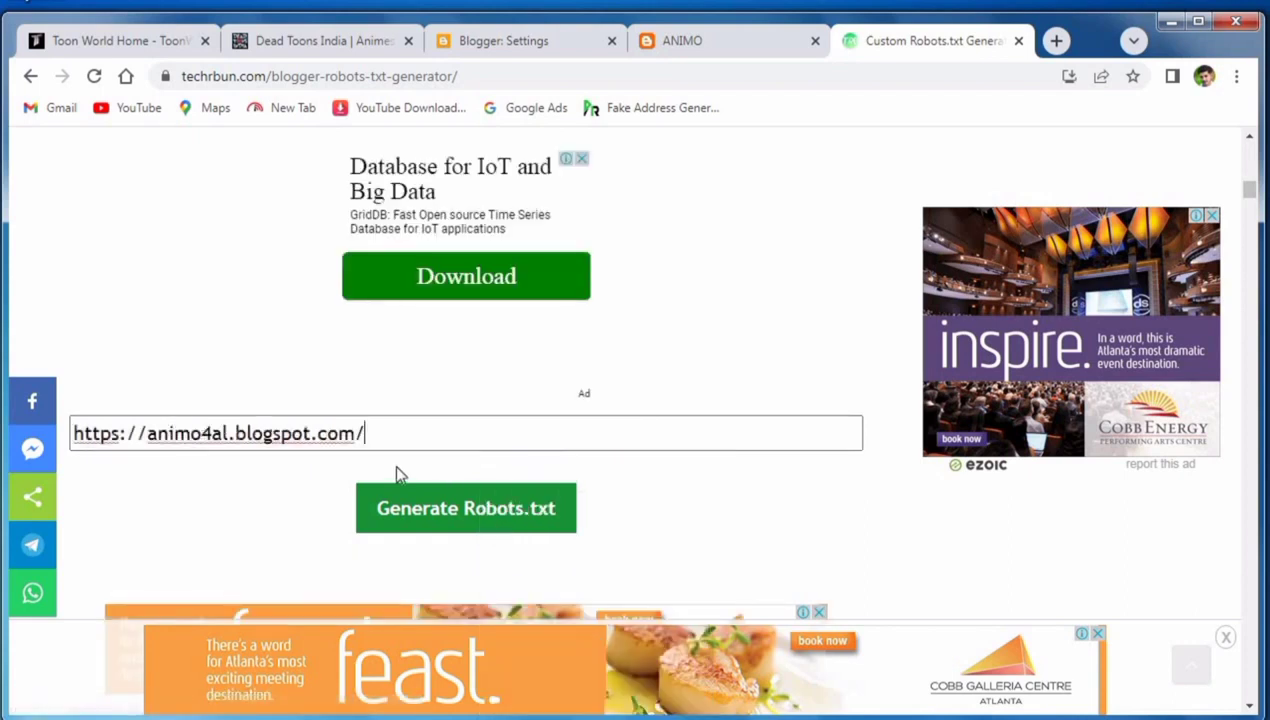
{"action": "key", "text": "BackSpace"}
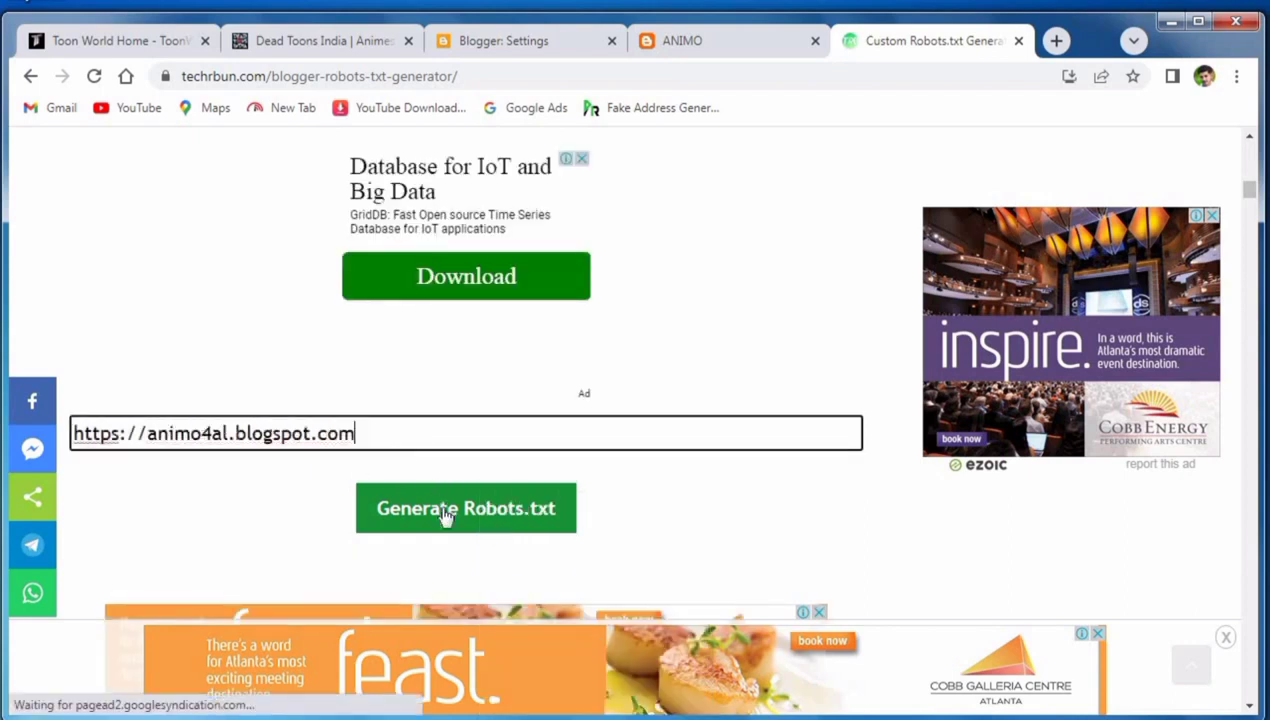
{"action": "left_click", "coordinate": [447, 515]}
Copy the generated robots.txt lines without the closing TechRBun credit, paste them into the blog's Custom robots.txt setting and save.
{"action": "scroll", "coordinate": [451, 510], "scroll_direction": "down", "scroll_amount": 4}
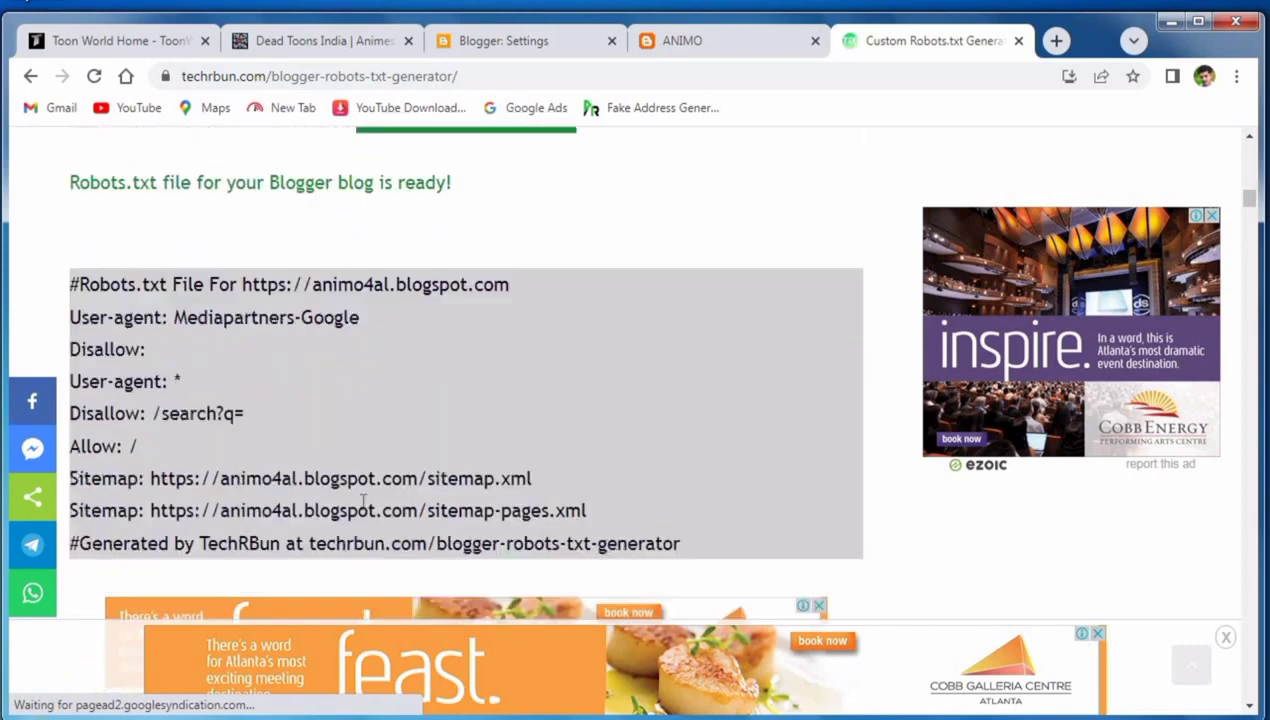
{"action": "left_click_drag", "start_coordinate": [72, 285], "coordinate": [604, 522]}
{"action": "right_click", "coordinate": [476, 510]}
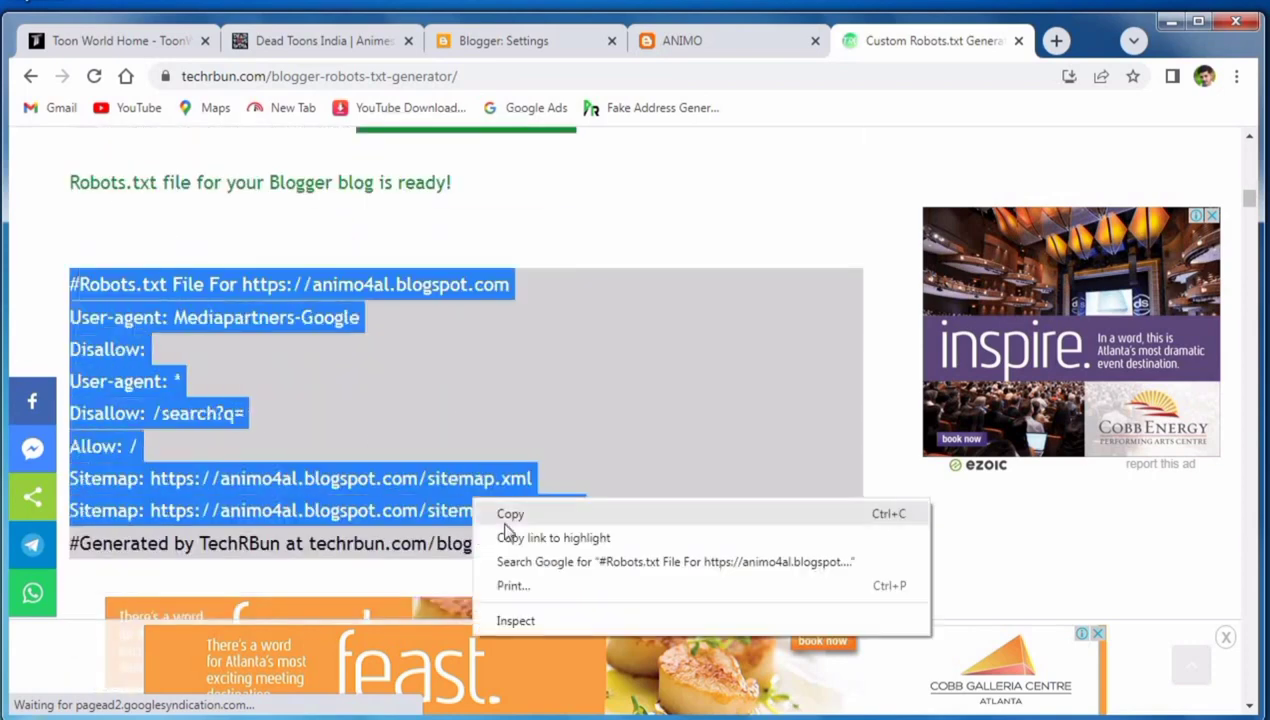
{"action": "left_click", "coordinate": [509, 514]}
{"action": "left_click", "coordinate": [478, 42]}
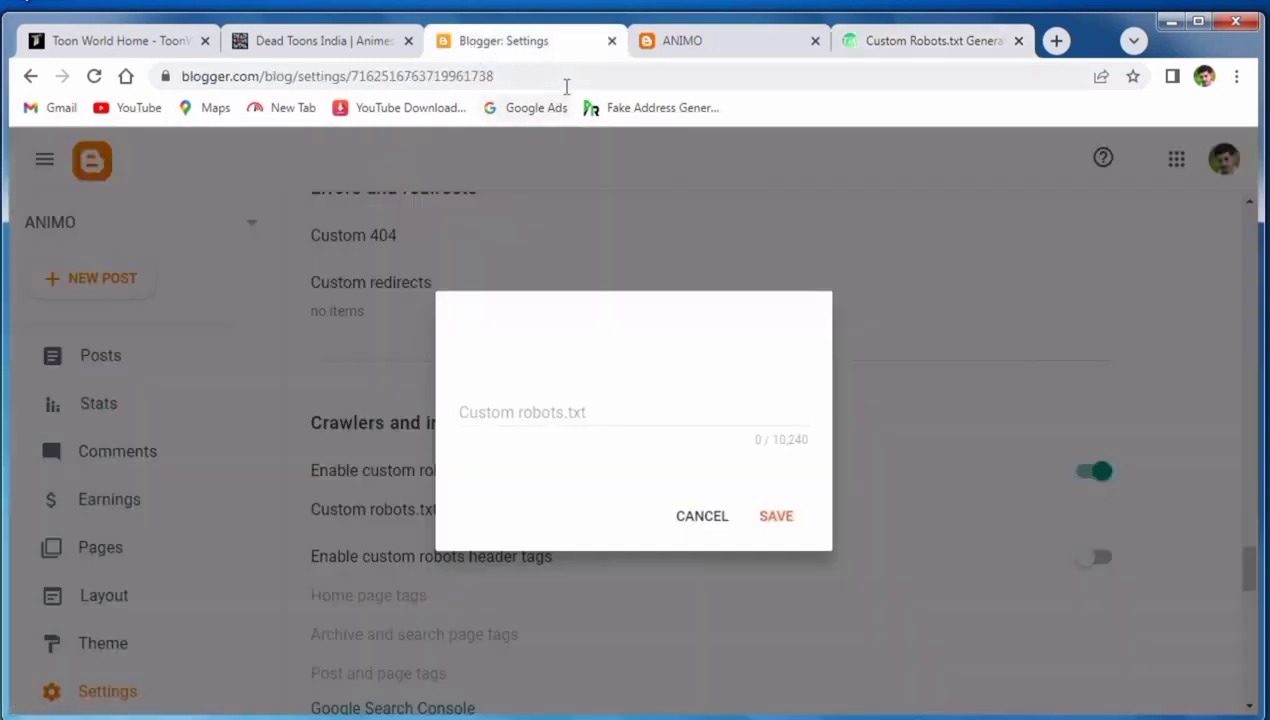
{"action": "right_click", "coordinate": [539, 398]}
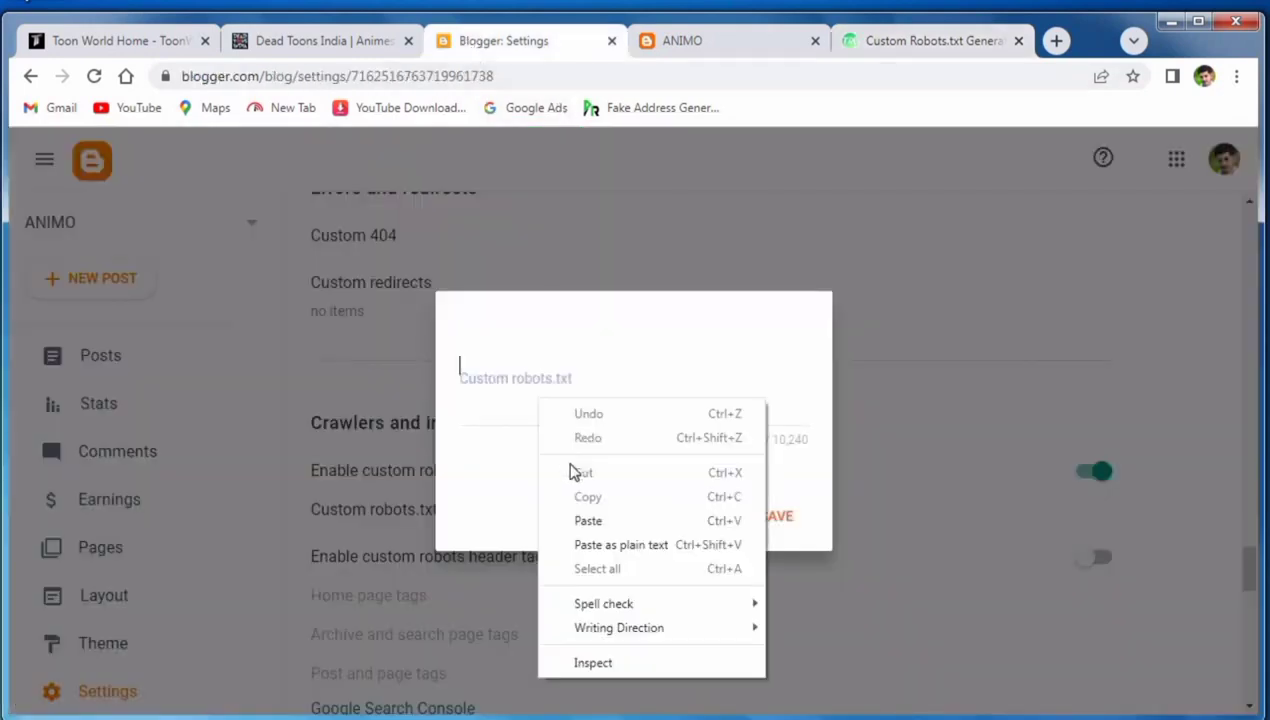
{"action": "left_click", "coordinate": [612, 524]}
{"action": "left_click", "coordinate": [777, 541]}
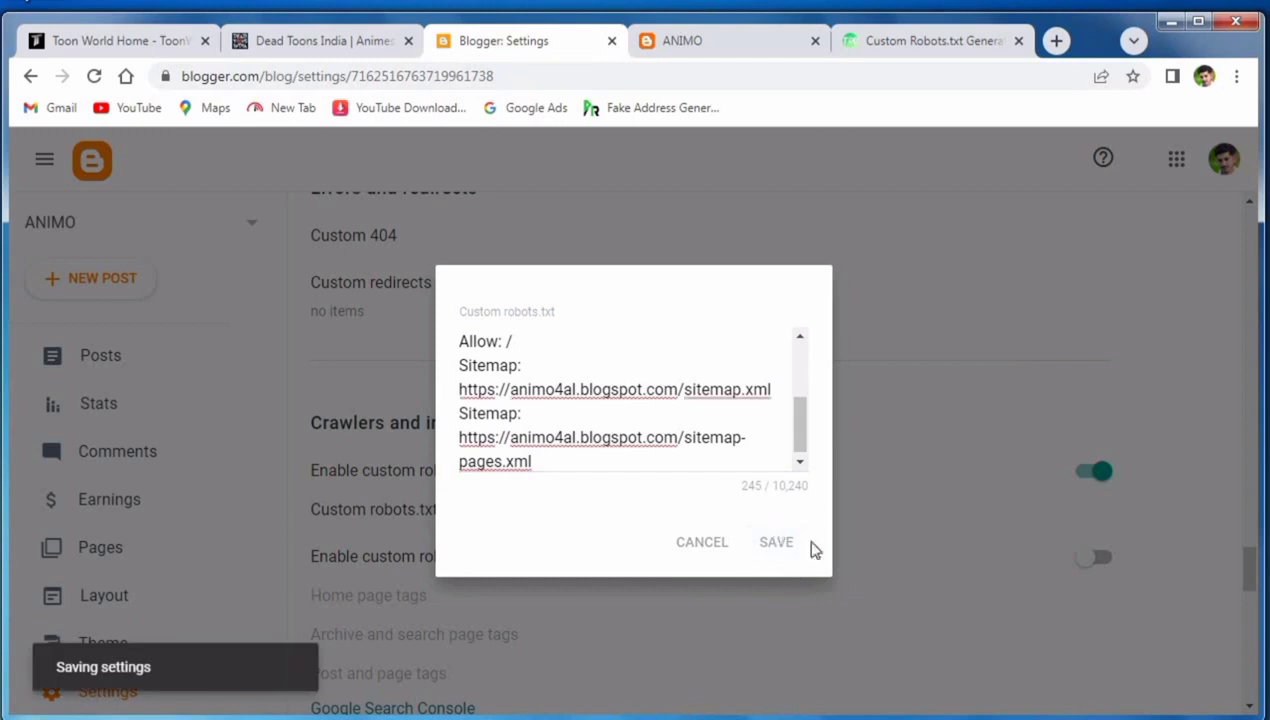
Enable custom robots header tags and save the home page tags with all, noodp and notranslate turned on.
{"action": "scroll", "coordinate": [1096, 617], "scroll_direction": "down", "scroll_amount": 3}
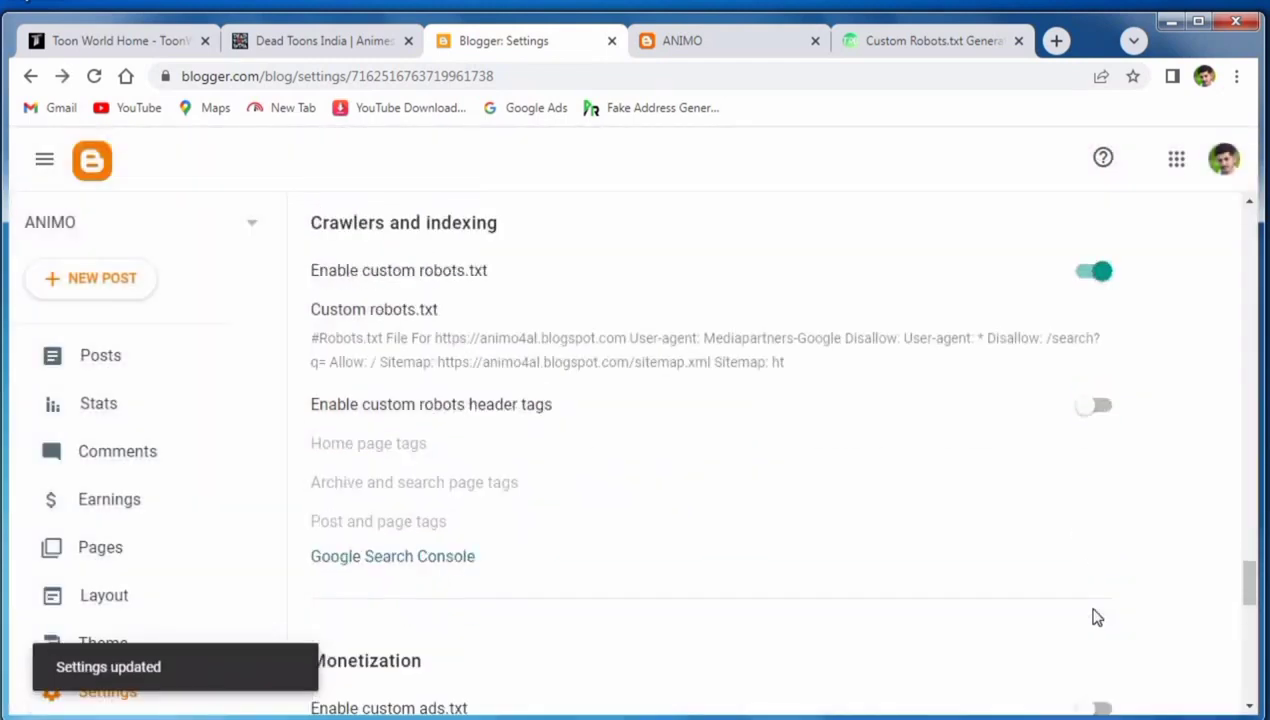
{"action": "left_click", "coordinate": [1076, 403]}
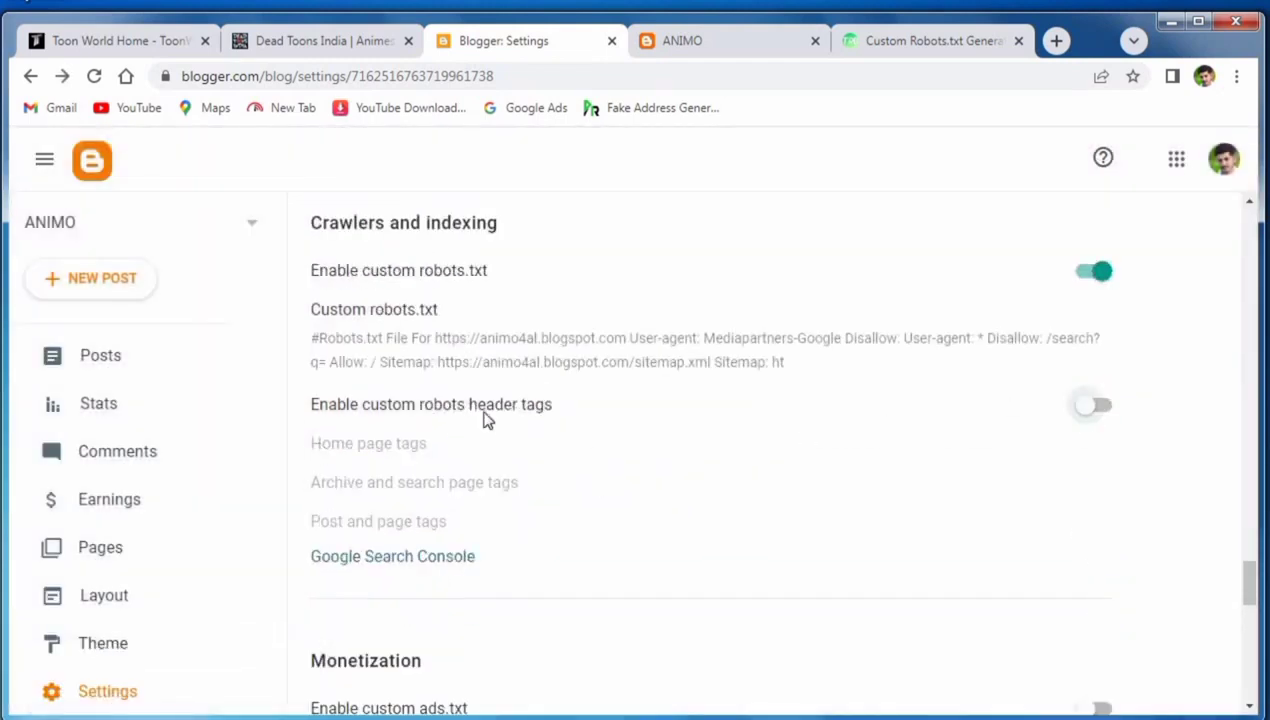
{"action": "left_click", "coordinate": [390, 446]}
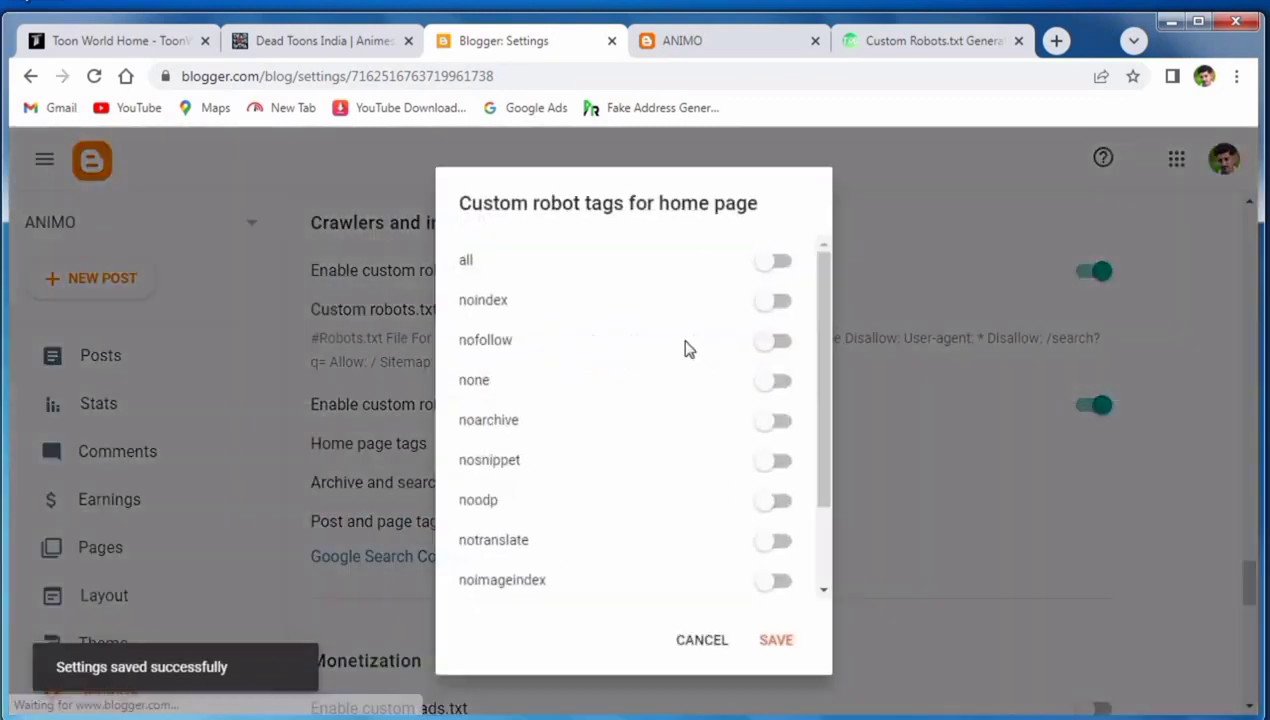
{"action": "left_click", "coordinate": [780, 503]}
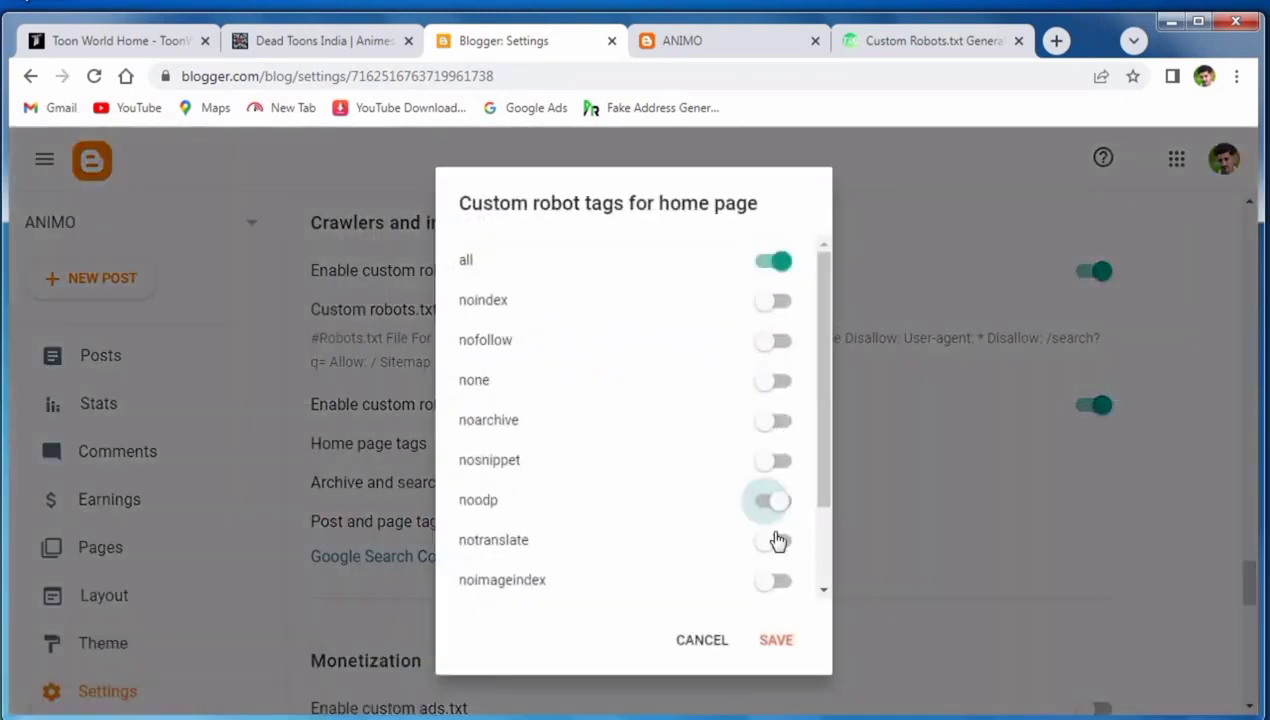
{"action": "left_click", "coordinate": [779, 542]}
{"action": "left_click", "coordinate": [777, 640]}
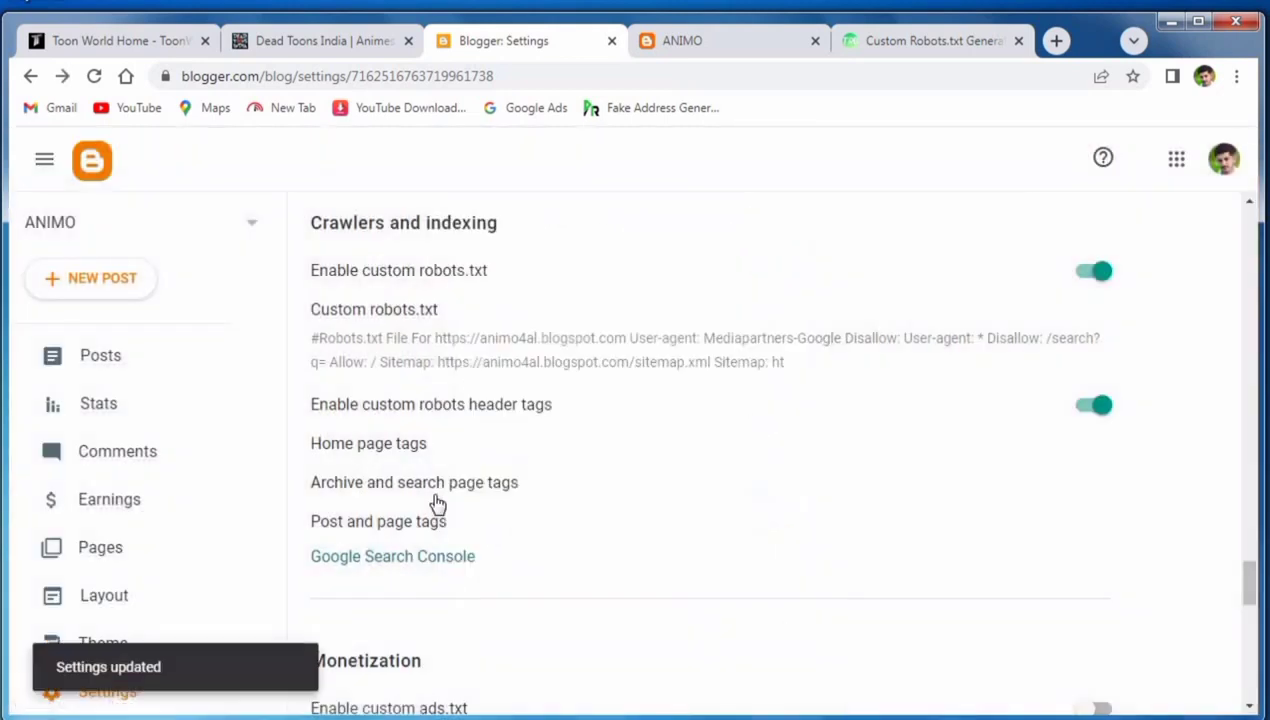
Turn on all, noodp and notranslate in the archive and search page tags and save them.
{"action": "left_click", "coordinate": [437, 490]}
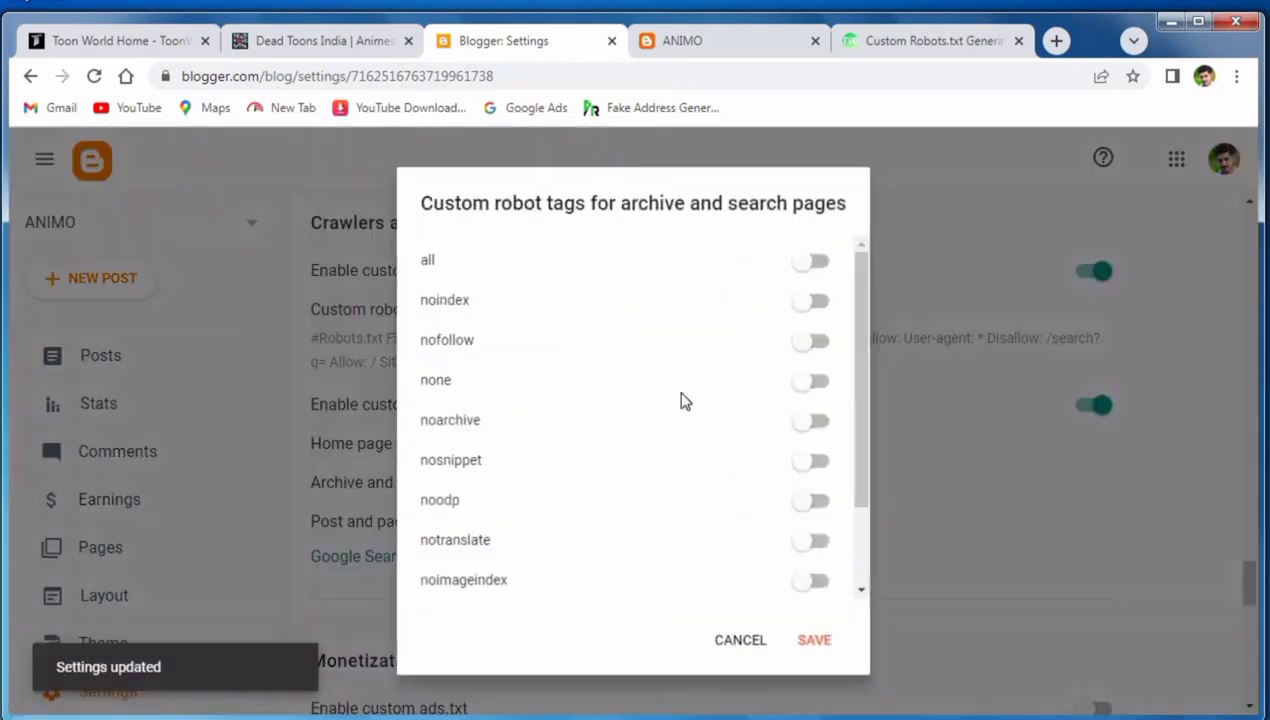
{"action": "left_click", "coordinate": [811, 266]}
{"action": "left_click", "coordinate": [815, 502]}
{"action": "left_click", "coordinate": [815, 541]}
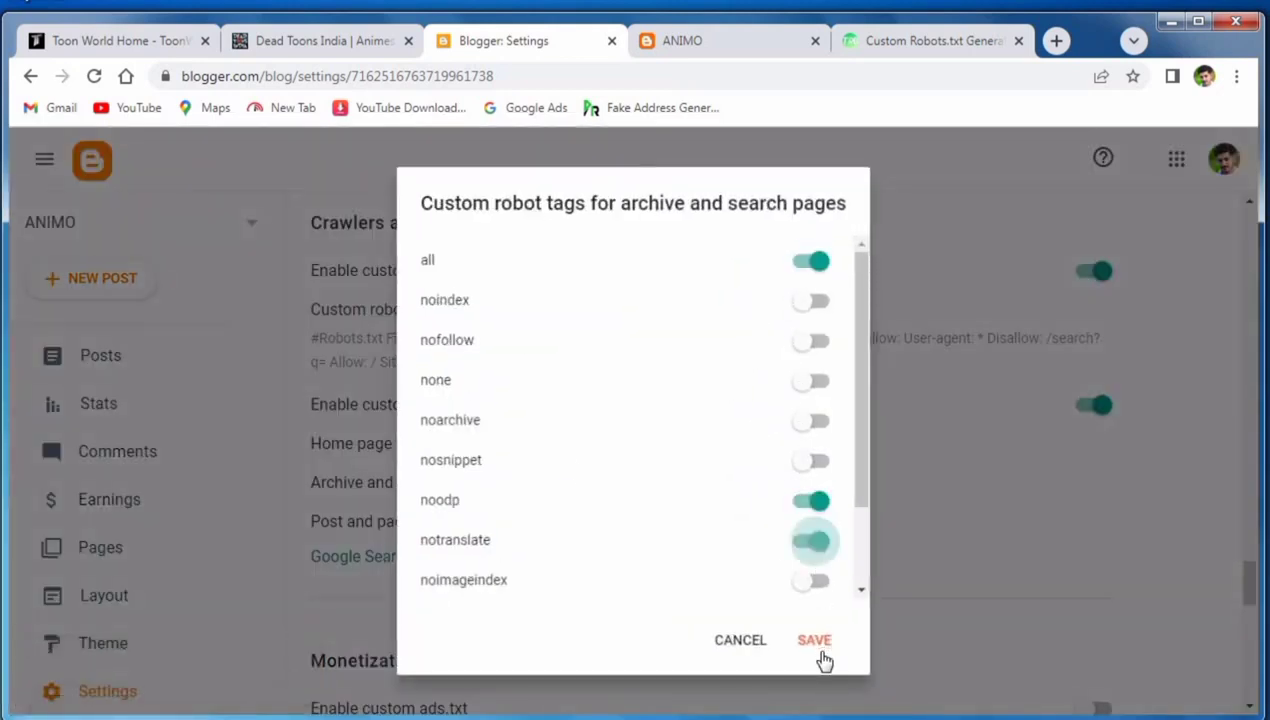
{"action": "left_click", "coordinate": [817, 645]}
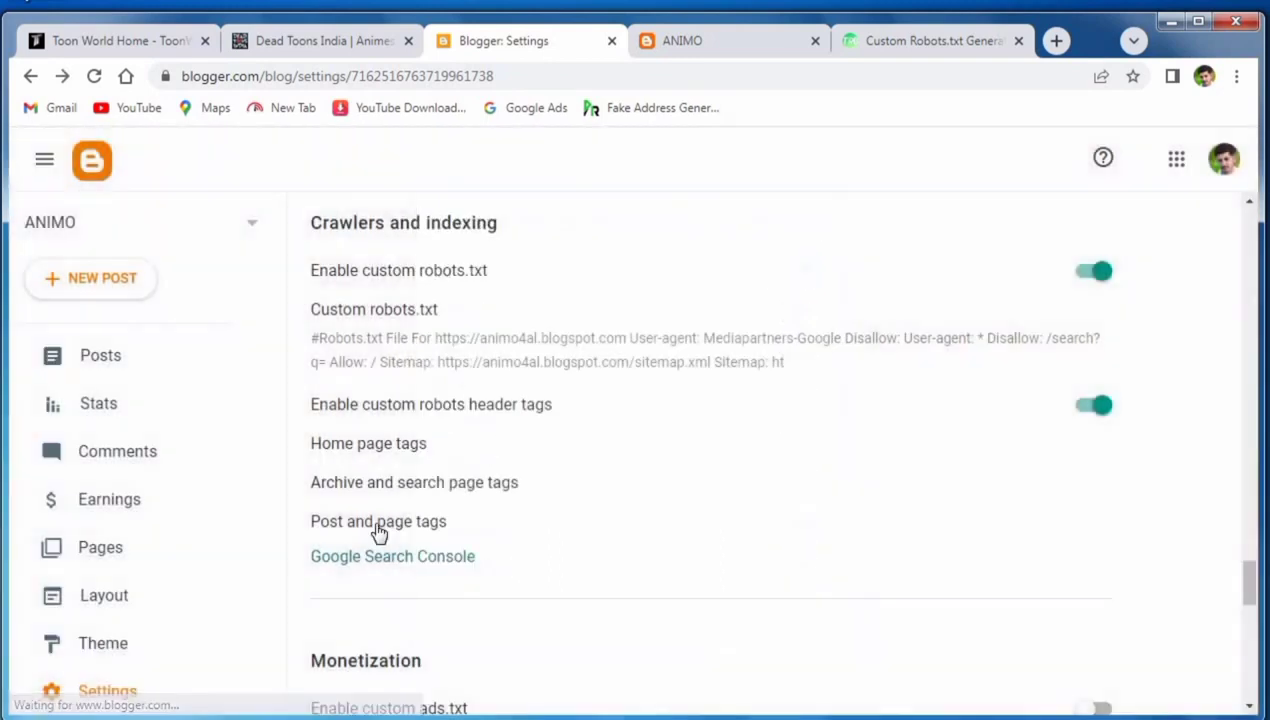
Turn on all and noodp in the post and page tags and save them.
{"action": "left_click", "coordinate": [378, 526]}
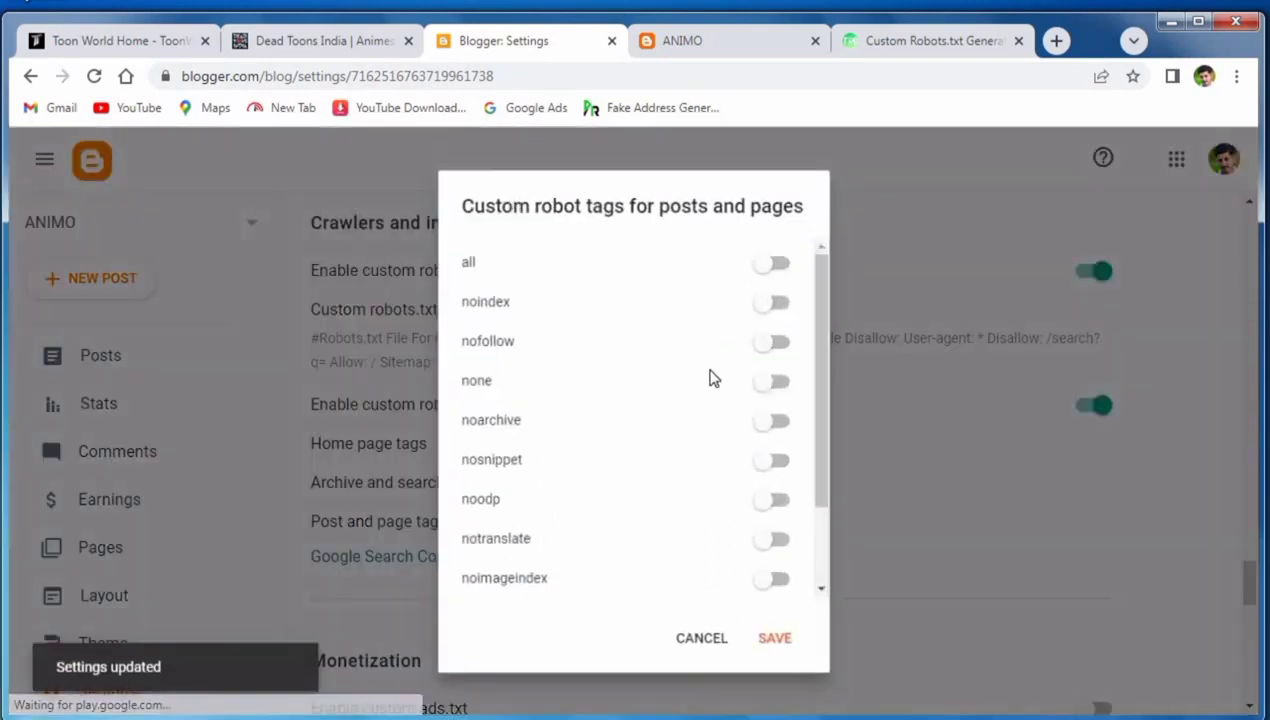
{"action": "left_click", "coordinate": [778, 264]}
{"action": "left_click", "coordinate": [774, 500]}
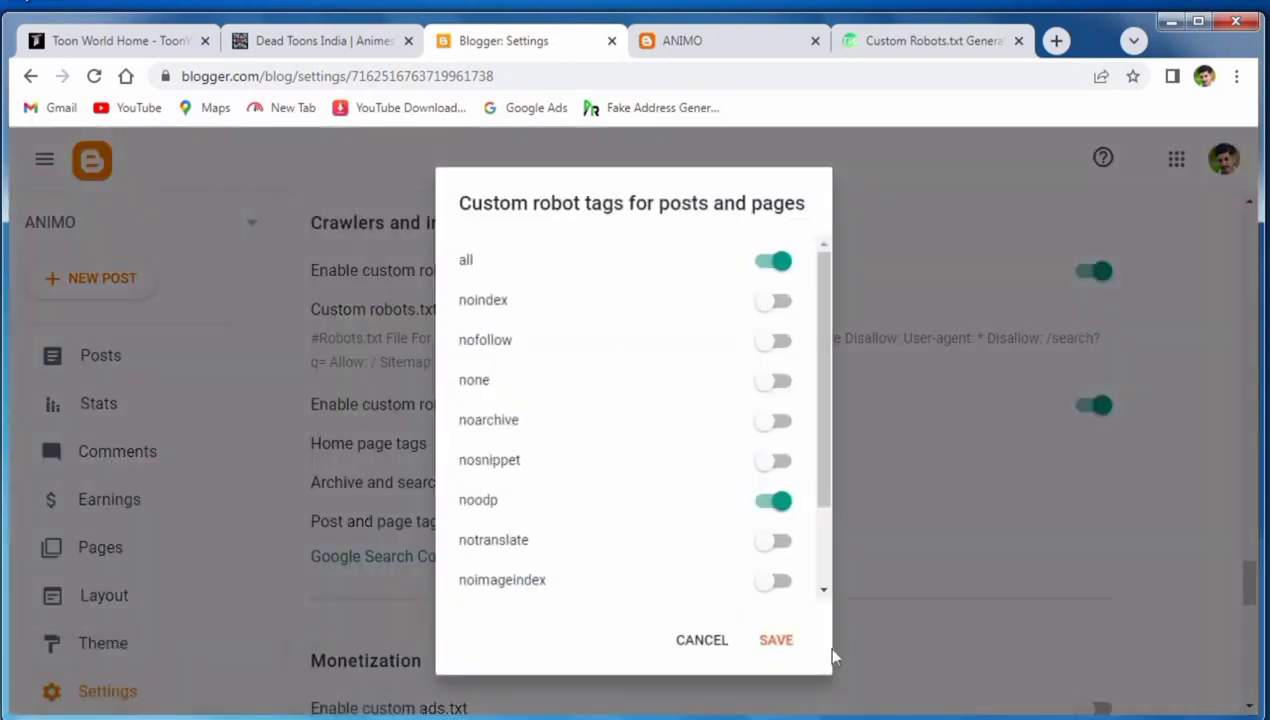
{"action": "left_click", "coordinate": [788, 644]}
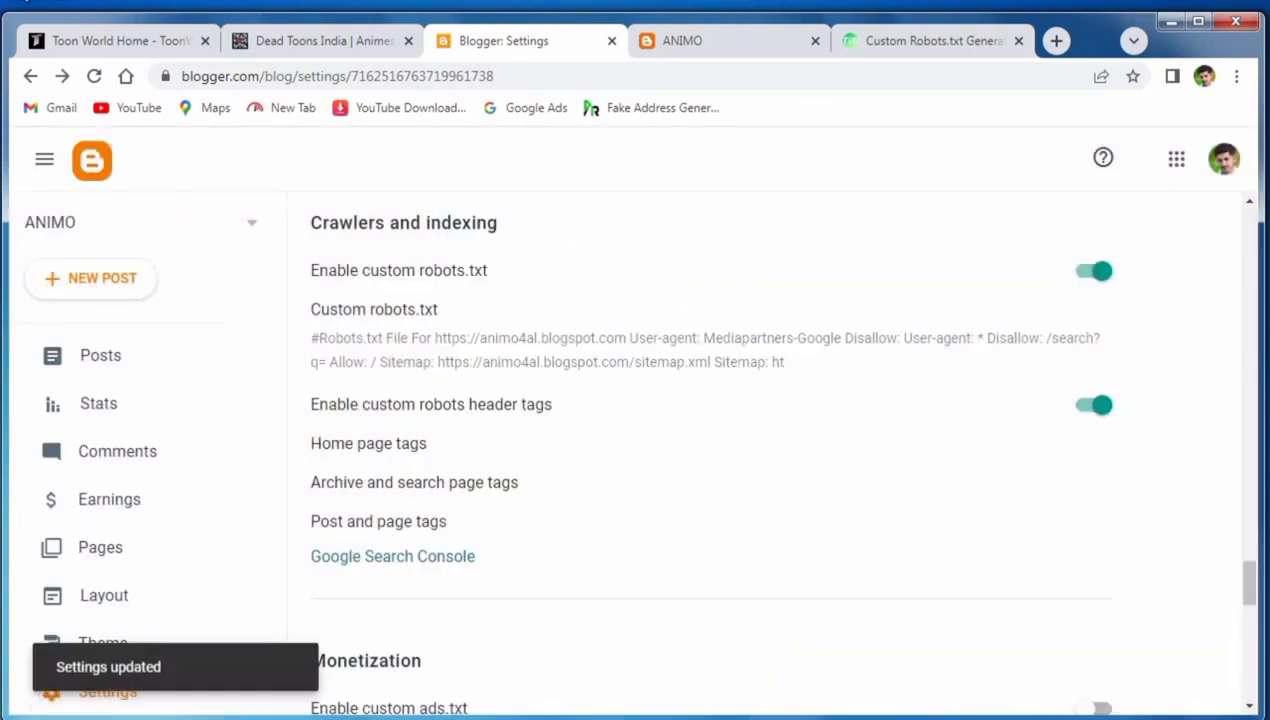
Look through the remaining settings below Crawlers and indexing, and view the blog description in the Basic section without editing it.
{"action": "mouse_move", "coordinate": [285, 532]}
{"action": "left_mouse_down"}
{"action": "mouse_move", "coordinate": [351, 576]}
{"action": "mouse_move", "coordinate": [508, 583]}
{"action": "left_mouse_up"}
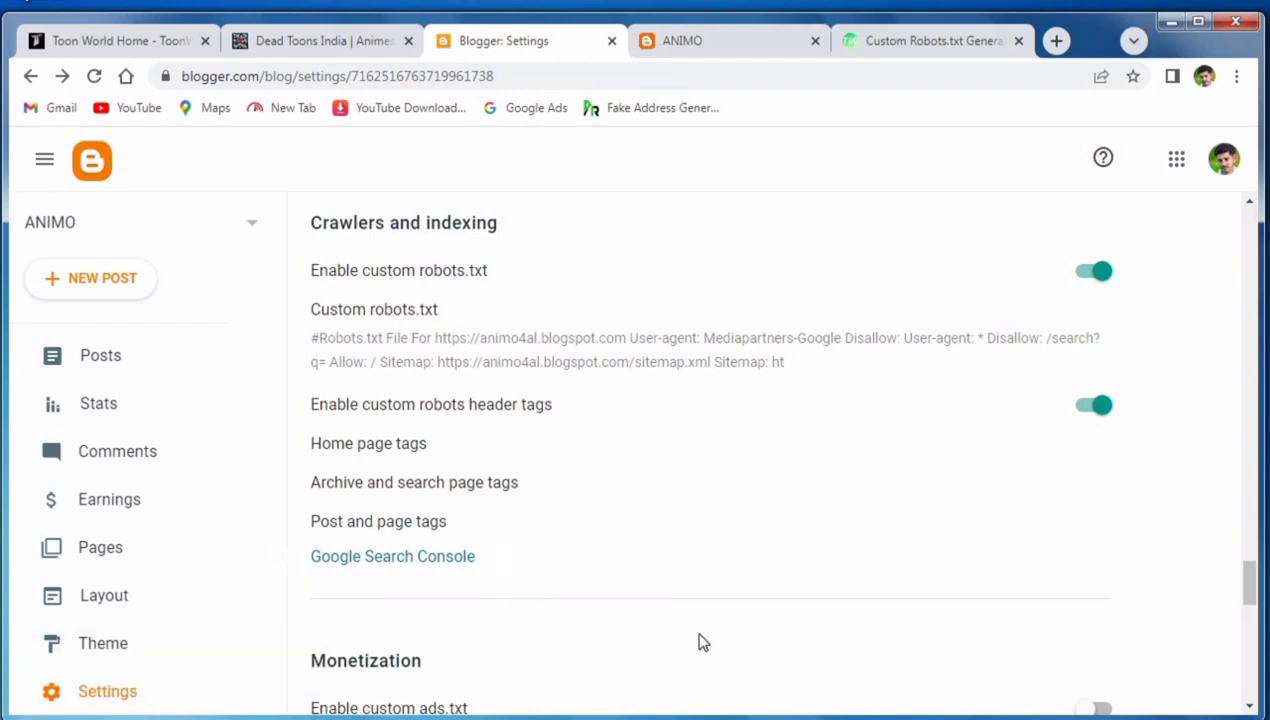
{"action": "scroll", "coordinate": [689, 541], "scroll_direction": "down", "scroll_amount": 1}
{"action": "scroll", "coordinate": [678, 567], "scroll_direction": "down", "scroll_amount": 9}
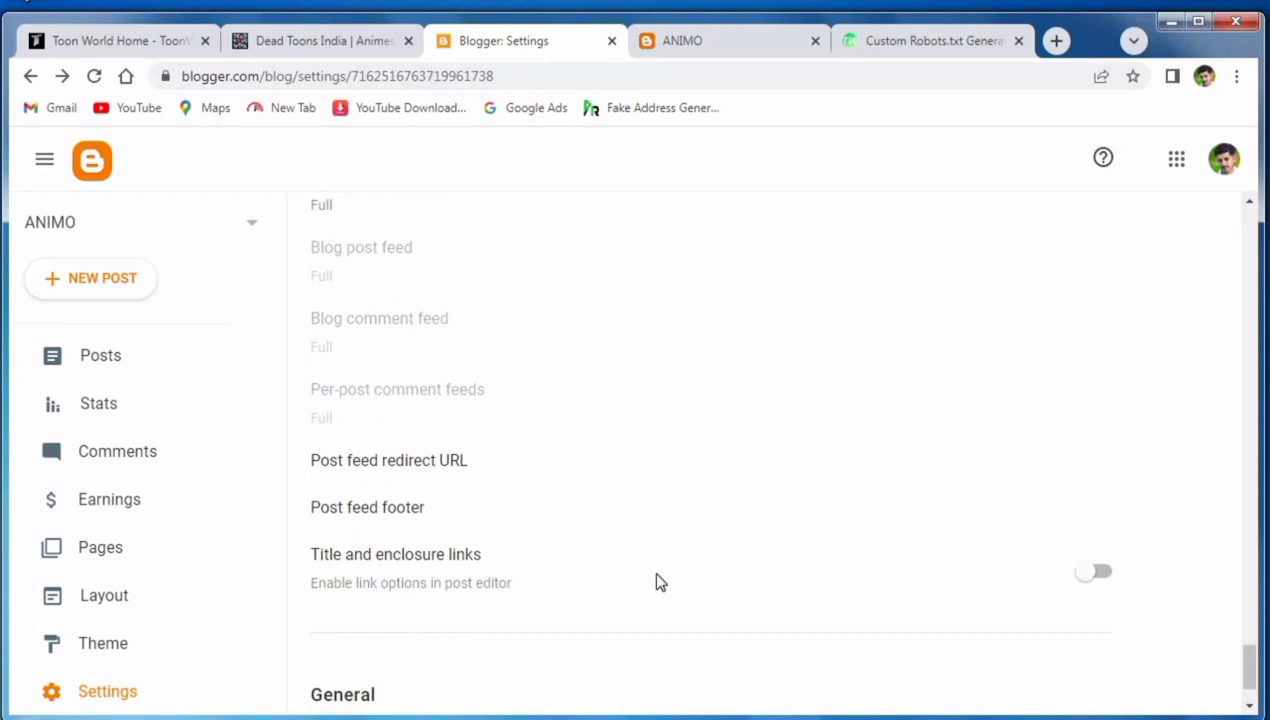
{"action": "scroll", "coordinate": [659, 598], "scroll_direction": "down", "scroll_amount": 1}
{"action": "scroll", "coordinate": [659, 612], "scroll_direction": "up", "scroll_amount": 15}
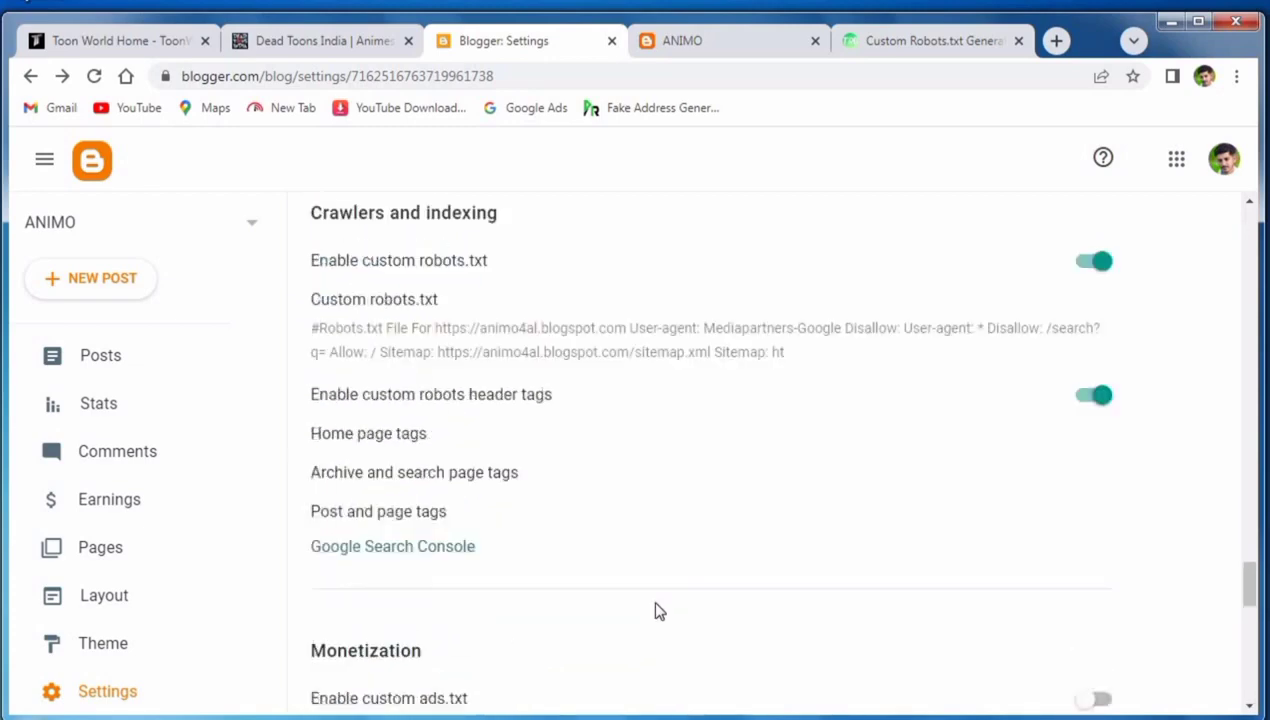
{"action": "scroll", "coordinate": [640, 617], "scroll_direction": "up", "scroll_amount": 10}
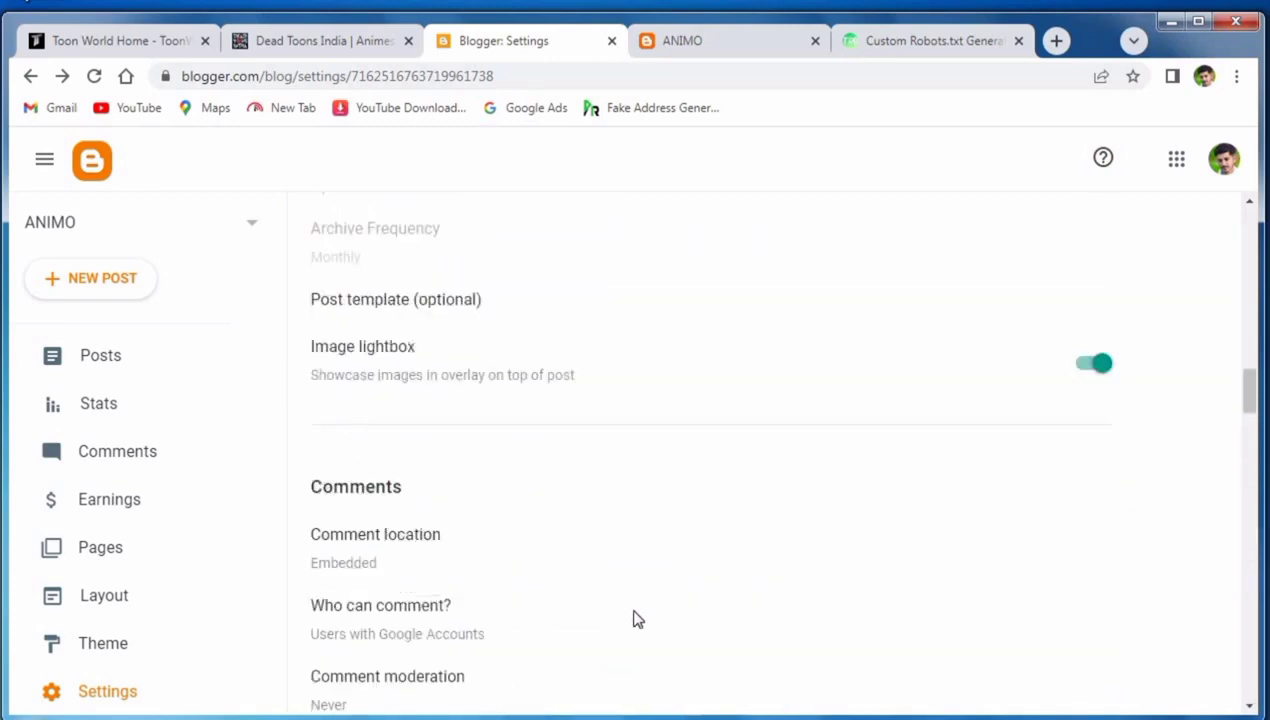
{"action": "right_click", "coordinate": [683, 300]}
{"action": "left_click", "coordinate": [535, 358]}
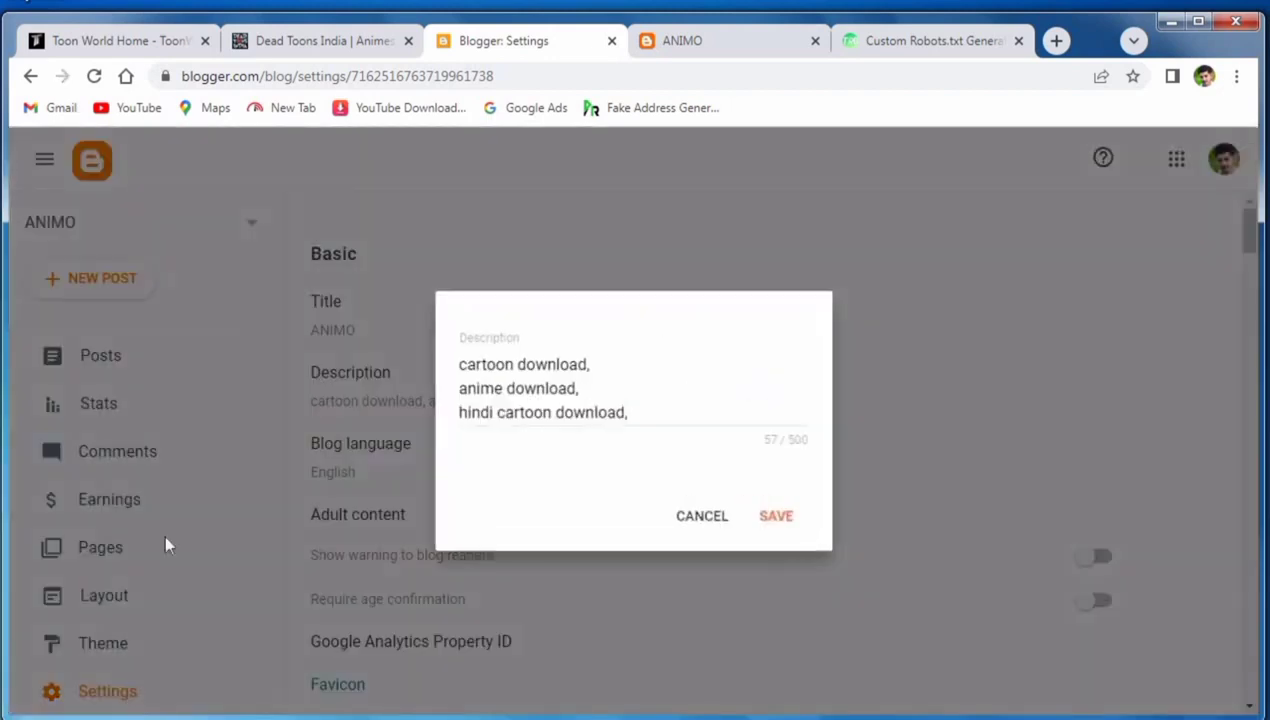
{"action": "left_click", "coordinate": [693, 518]}
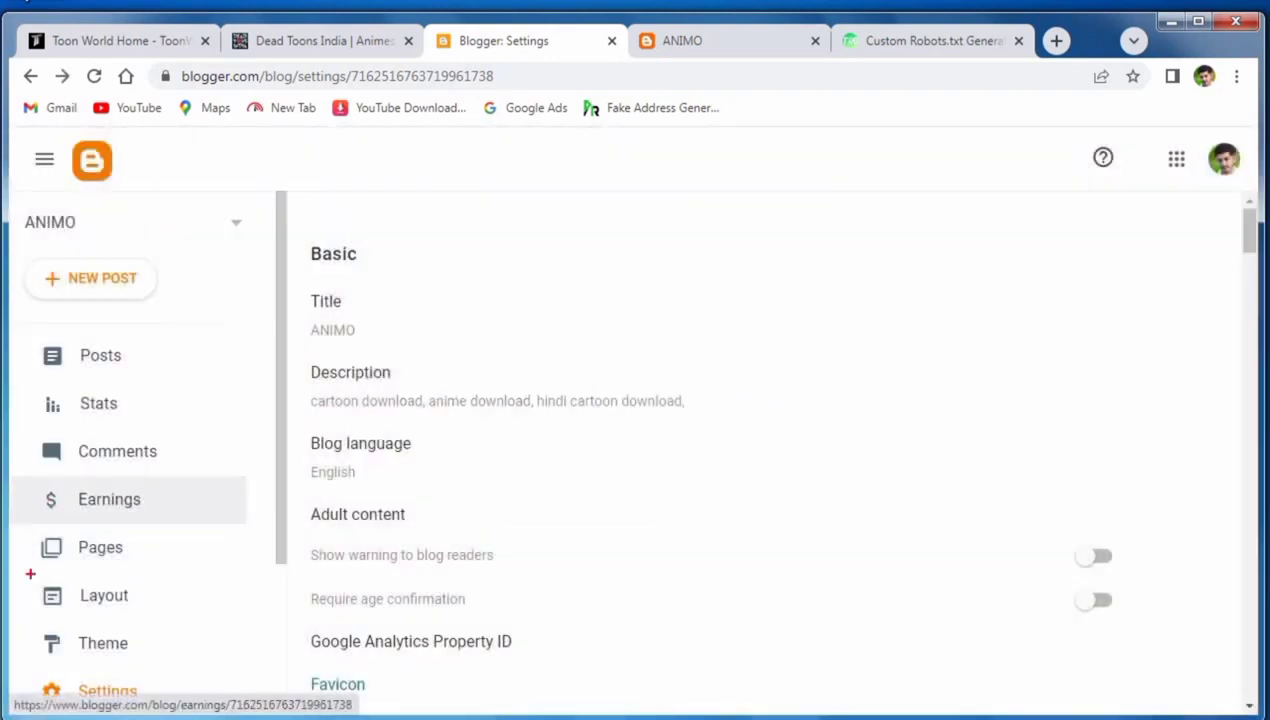
Open the blog's Layout page and view its Theme Options, header and Main Menu gadget sections.
{"action": "left_click_drag", "start_coordinate": [46, 609], "coordinate": [190, 618]}
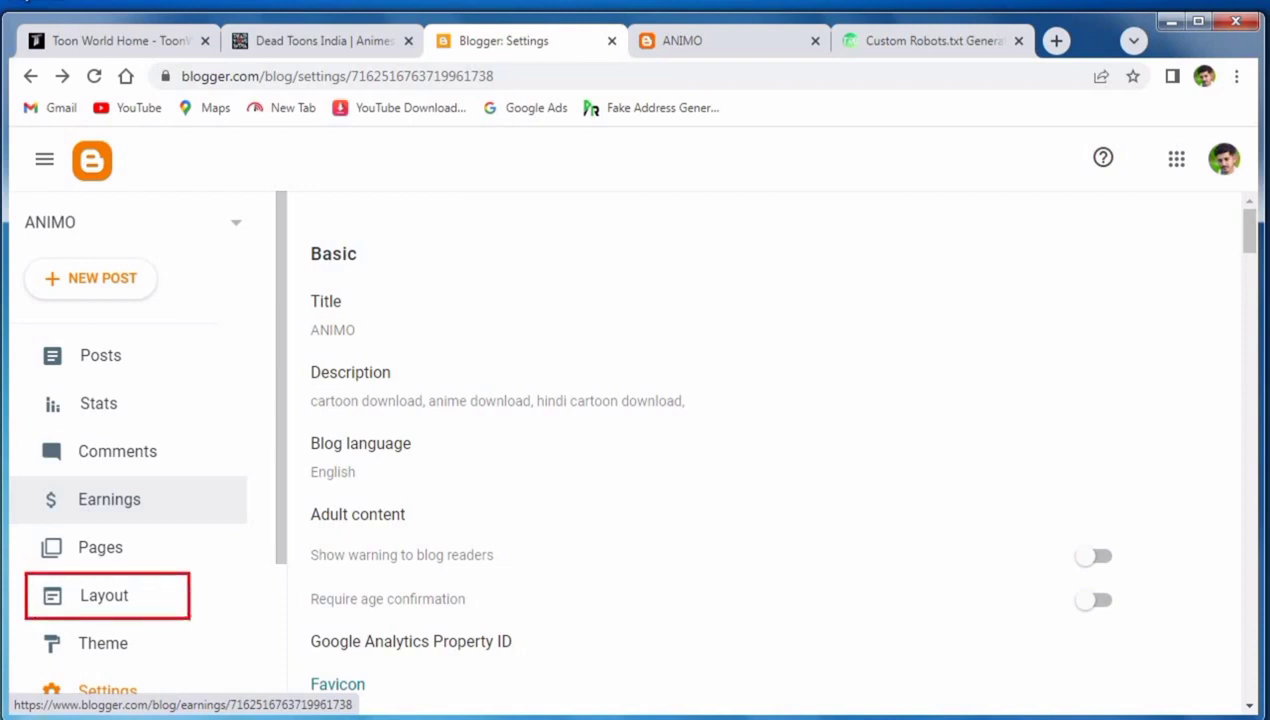
{"action": "left_click", "coordinate": [112, 597]}
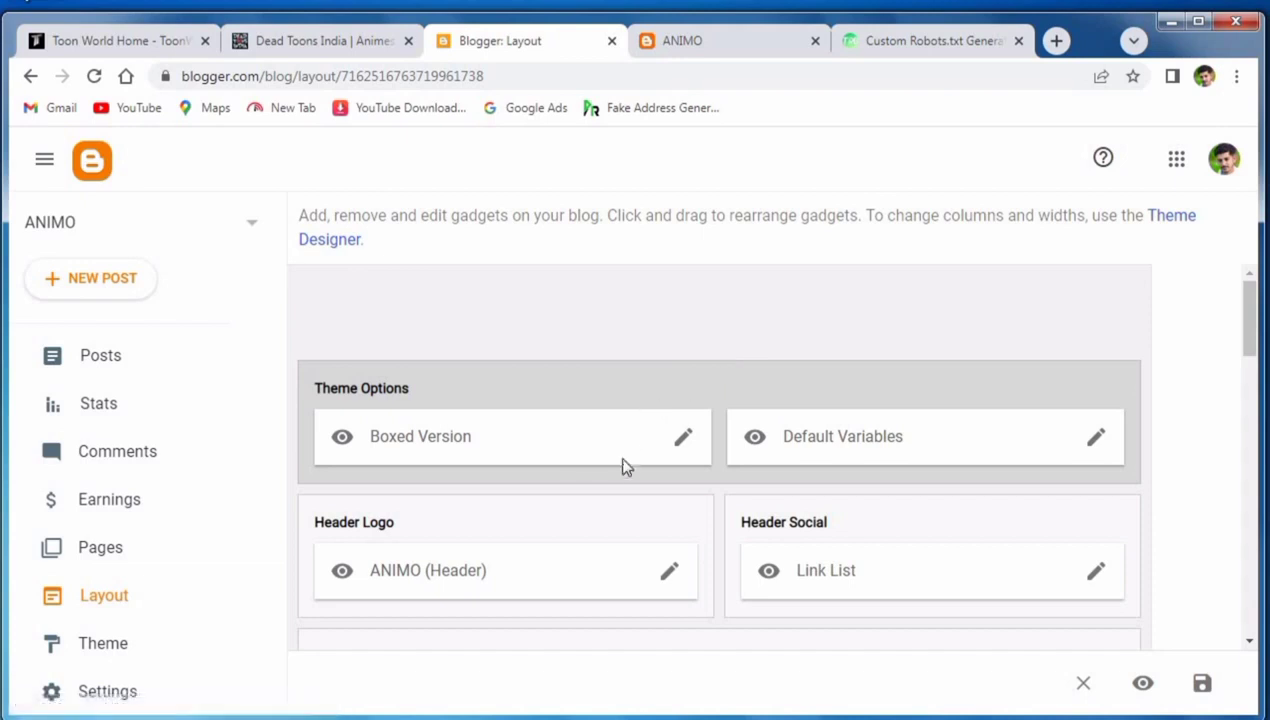
{"action": "scroll", "coordinate": [640, 460], "scroll_direction": "down", "scroll_amount": 3}
{"action": "scroll", "coordinate": [640, 420], "scroll_direction": "up", "scroll_amount": 1}
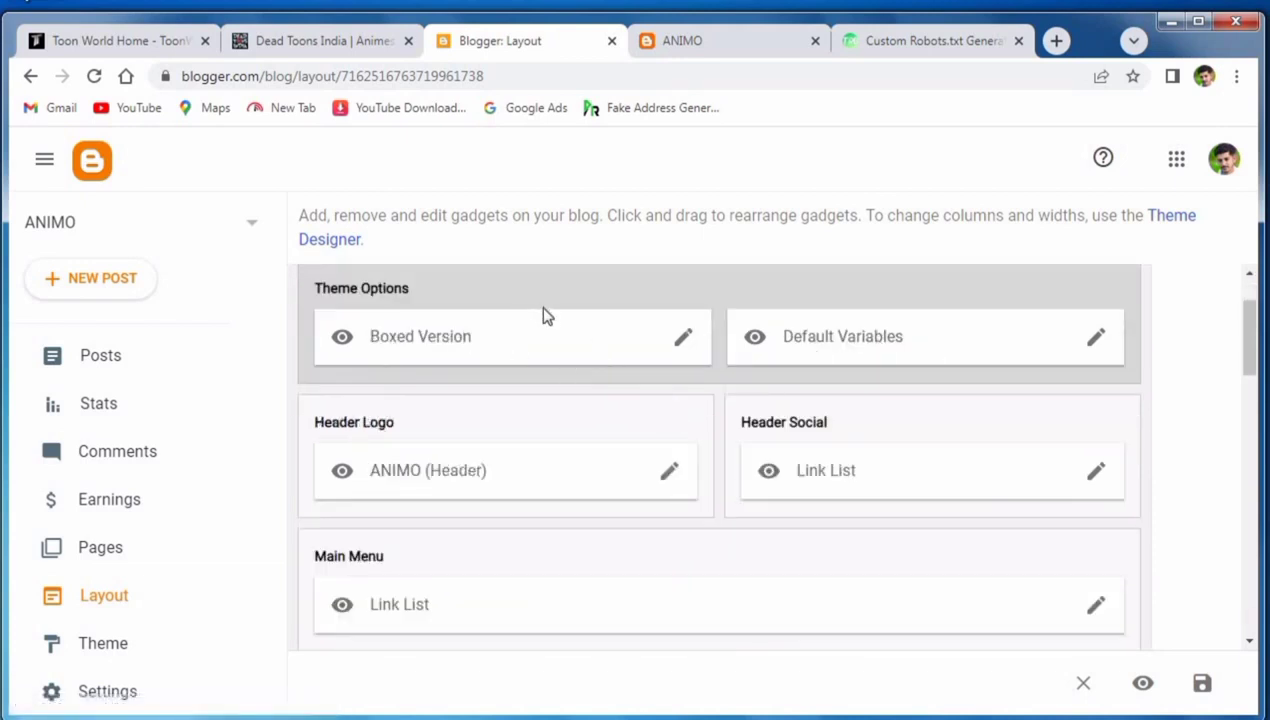
{"action": "left_click_drag", "start_coordinate": [577, 291], "coordinate": [520, 368]}
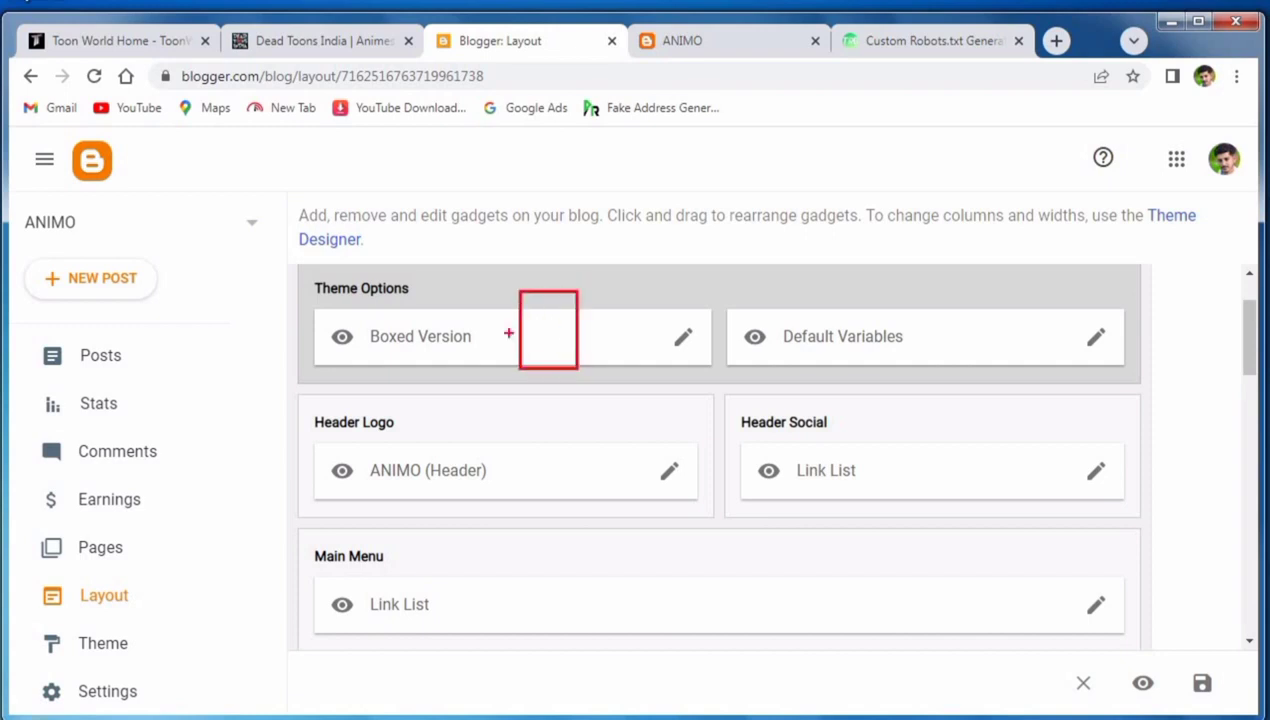
{"action": "left_click_drag", "start_coordinate": [860, 316], "coordinate": [812, 354]}
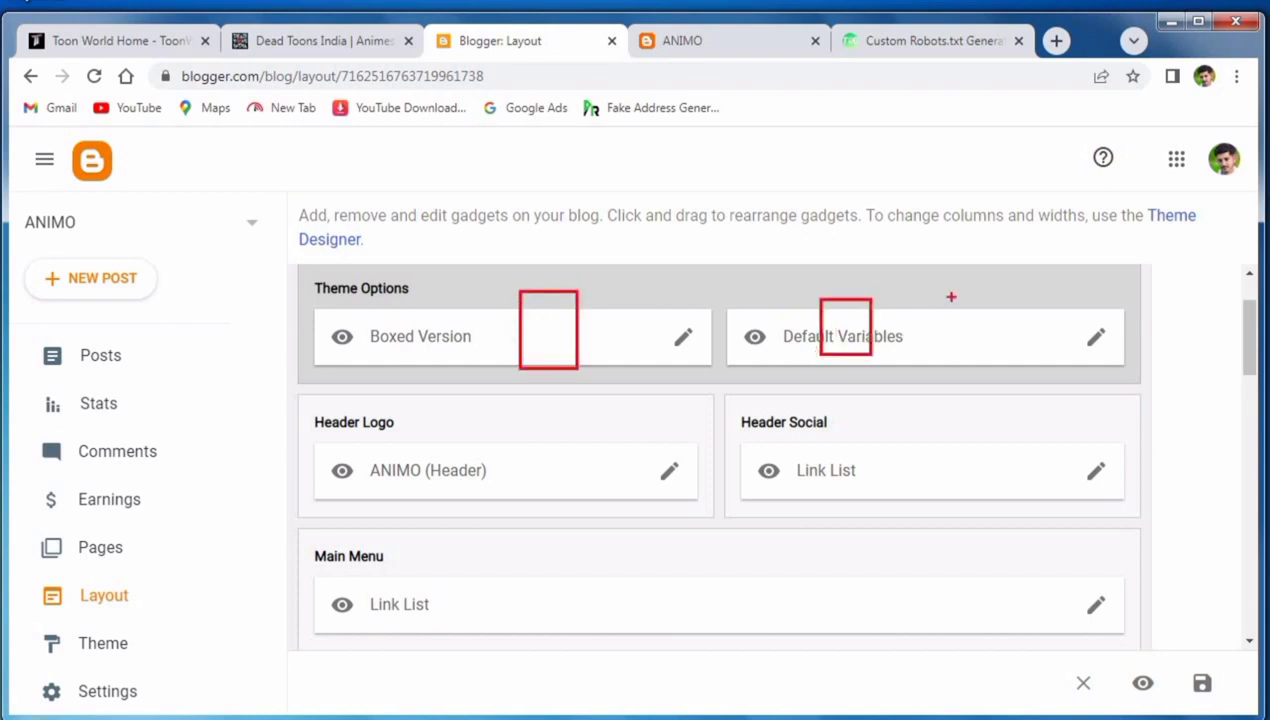
{"action": "left_click_drag", "start_coordinate": [951, 296], "coordinate": [906, 391]}
{"action": "left_click_drag", "start_coordinate": [1040, 293], "coordinate": [966, 388]}
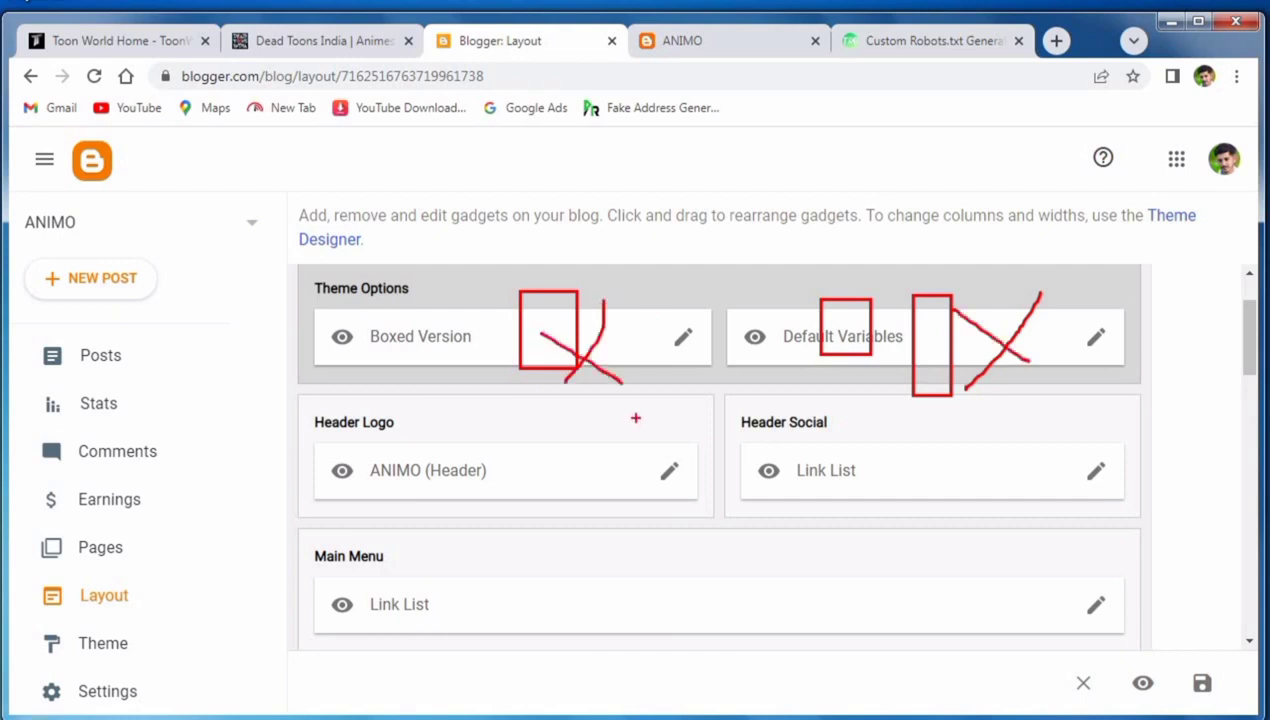
{"action": "key", "text": "Escape"}
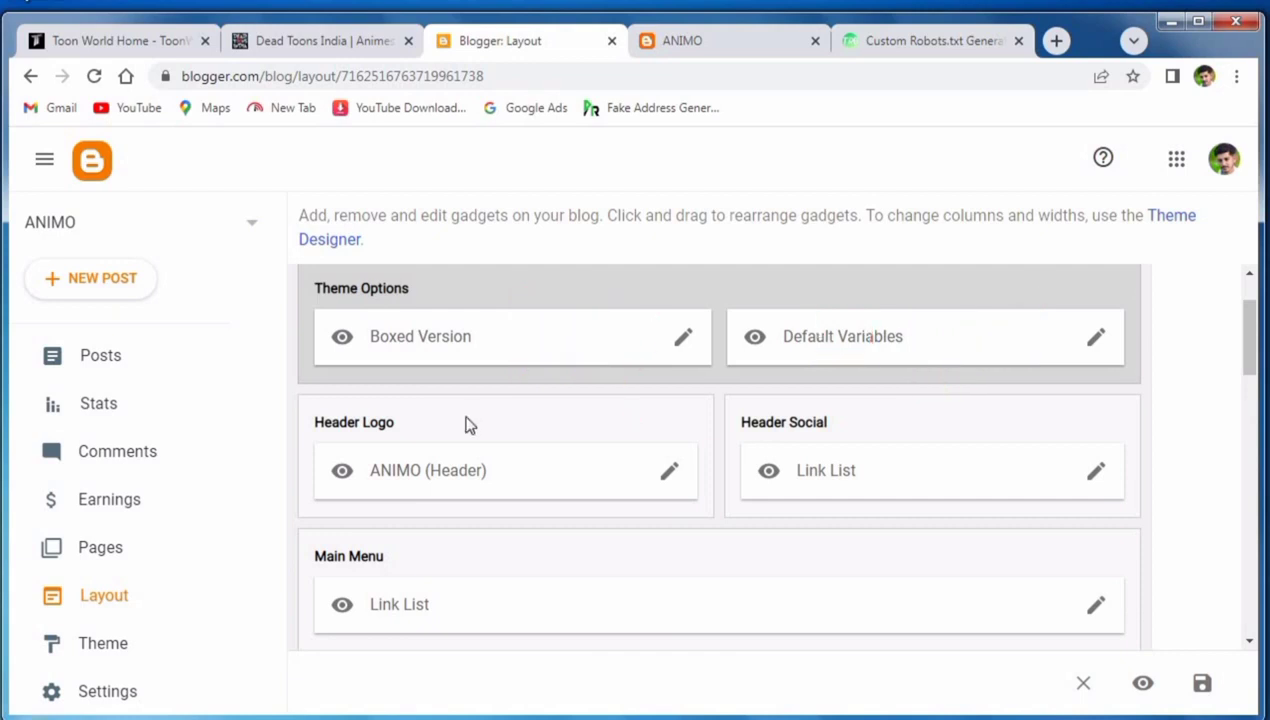
Open the Header Logo gadget's configuration, compare it with the live blog's header, and save the gadget without editing it.
{"action": "left_click", "coordinate": [667, 474]}
{"action": "scroll", "coordinate": [639, 502], "scroll_direction": "down", "scroll_amount": 3}
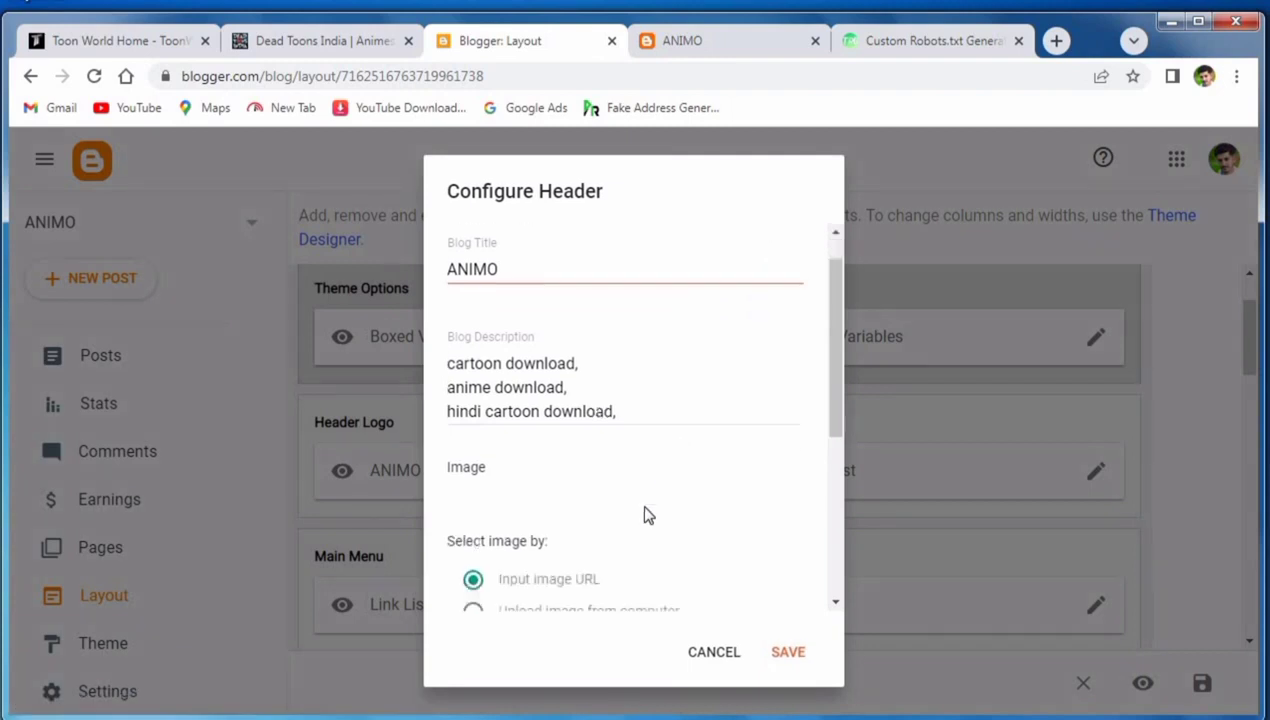
{"action": "left_click", "coordinate": [740, 35]}
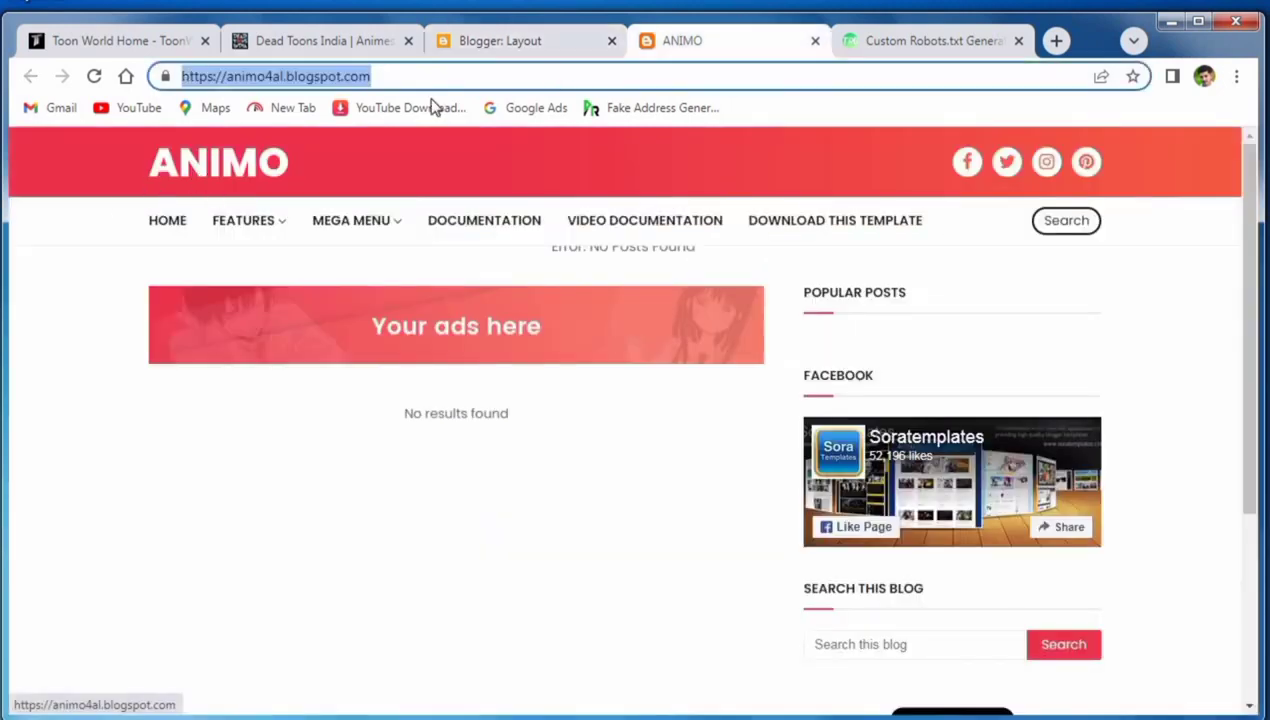
{"action": "left_click", "coordinate": [527, 44]}
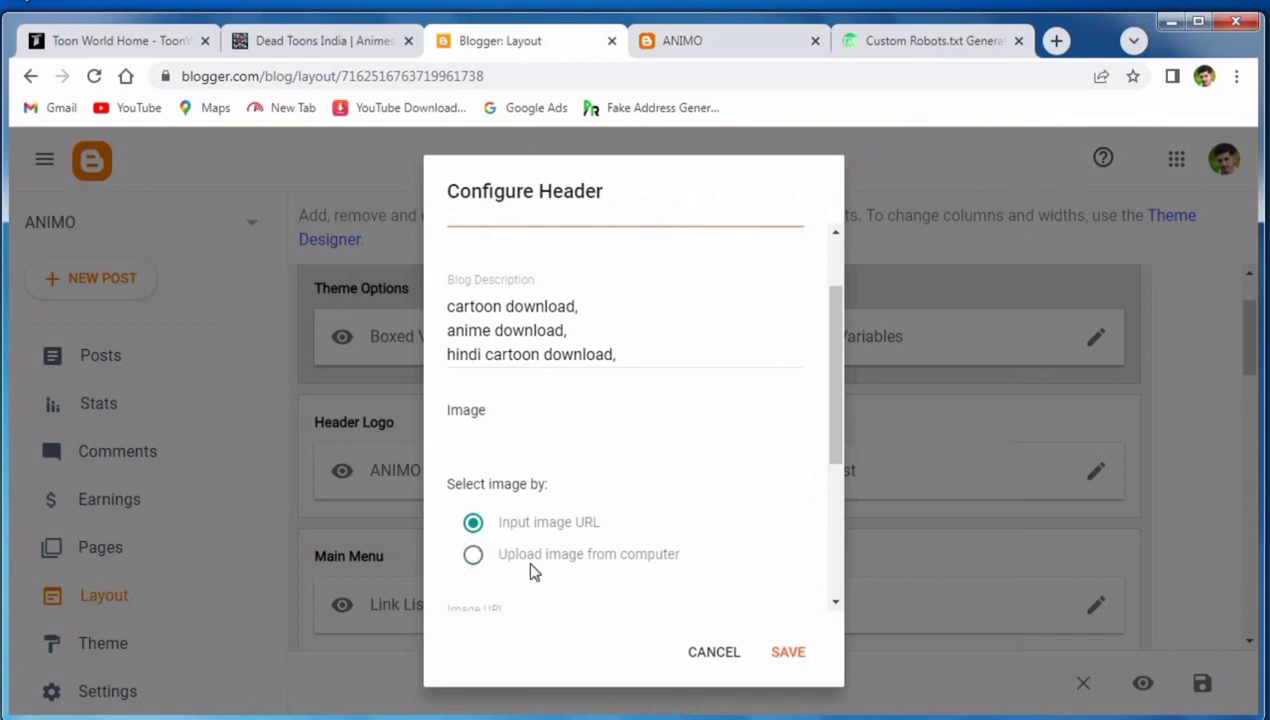
{"action": "left_click", "coordinate": [800, 648]}
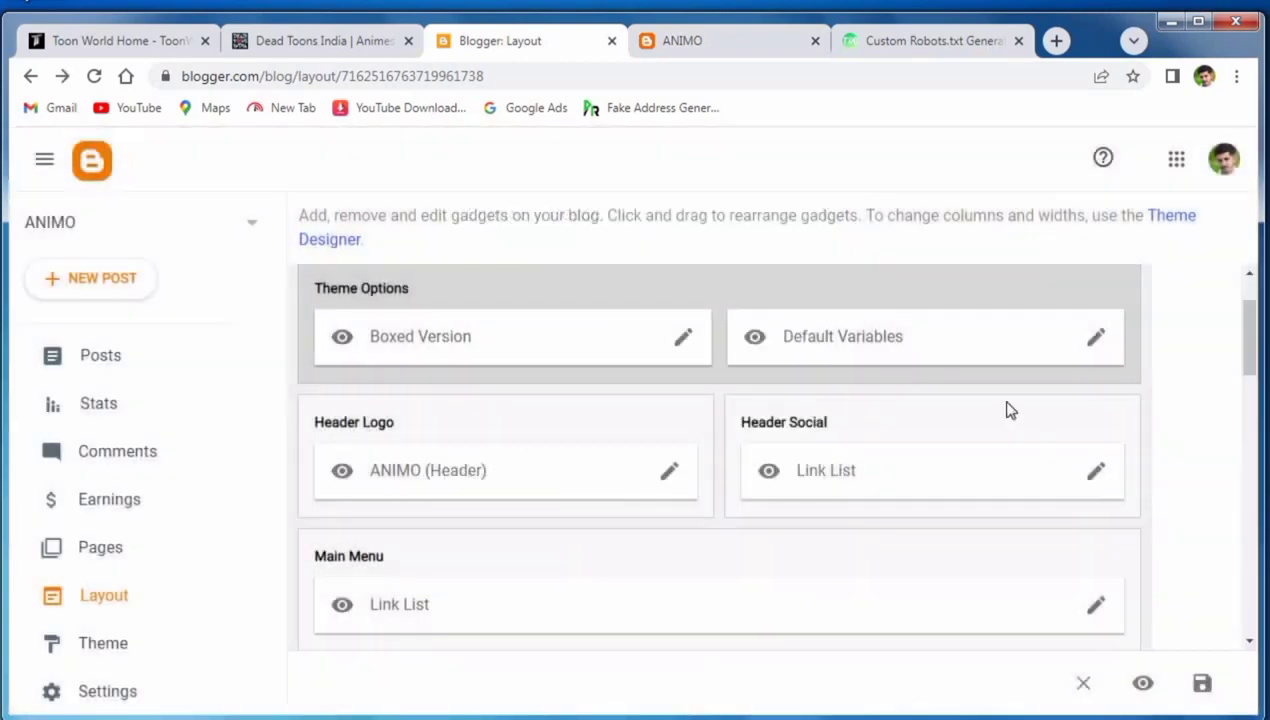
Open the Header Social link list's configuration and examine the matching social icons on the live blog.
{"action": "left_click", "coordinate": [1096, 474]}
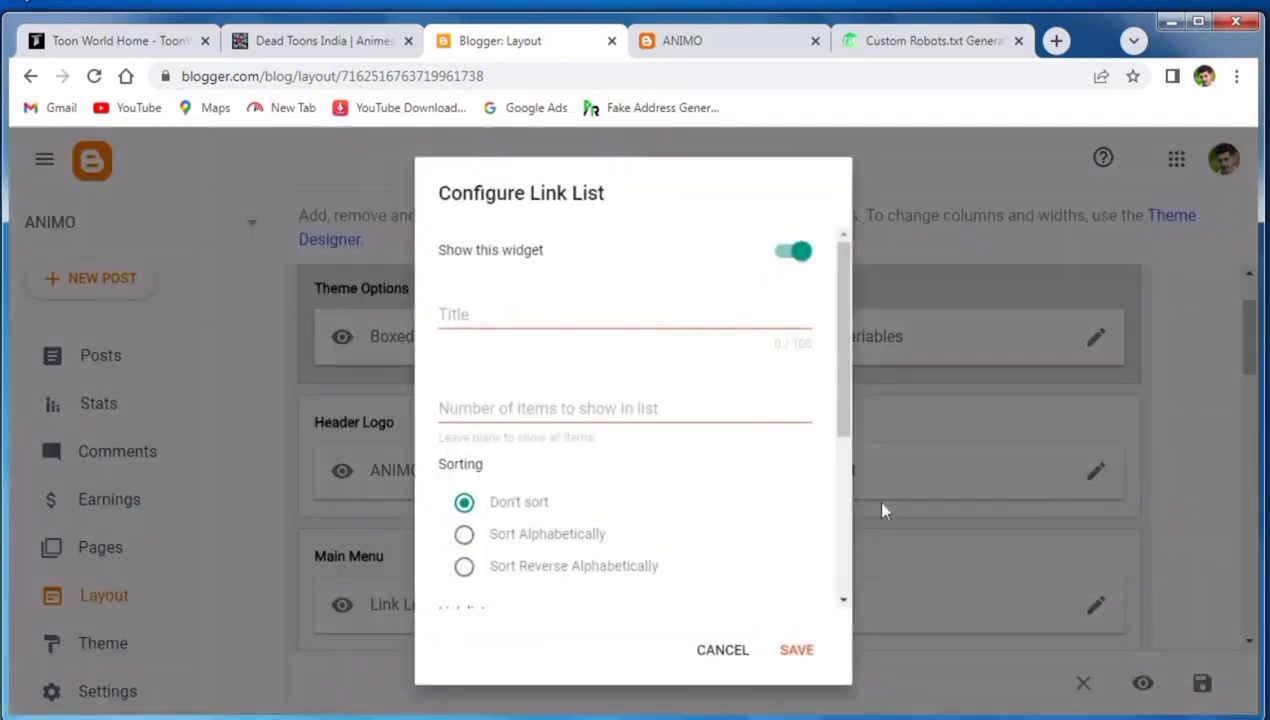
{"action": "left_click", "coordinate": [725, 44]}
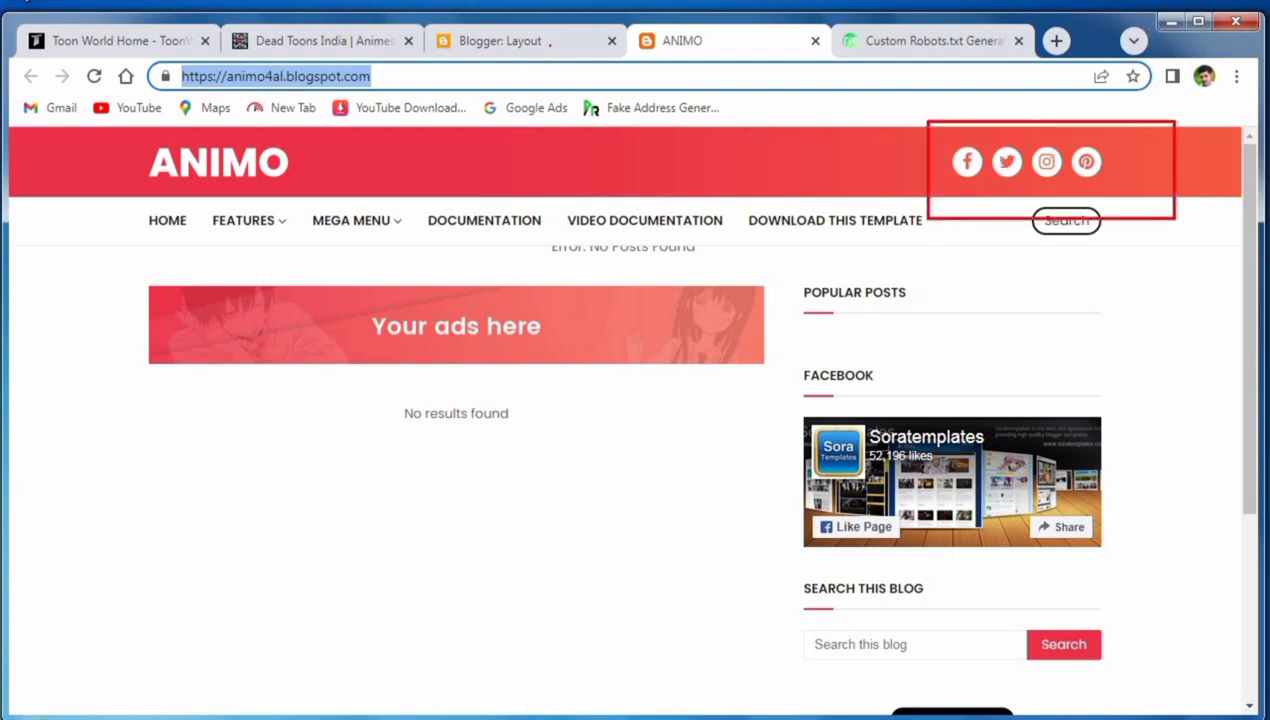
{"action": "left_click", "coordinate": [980, 222]}
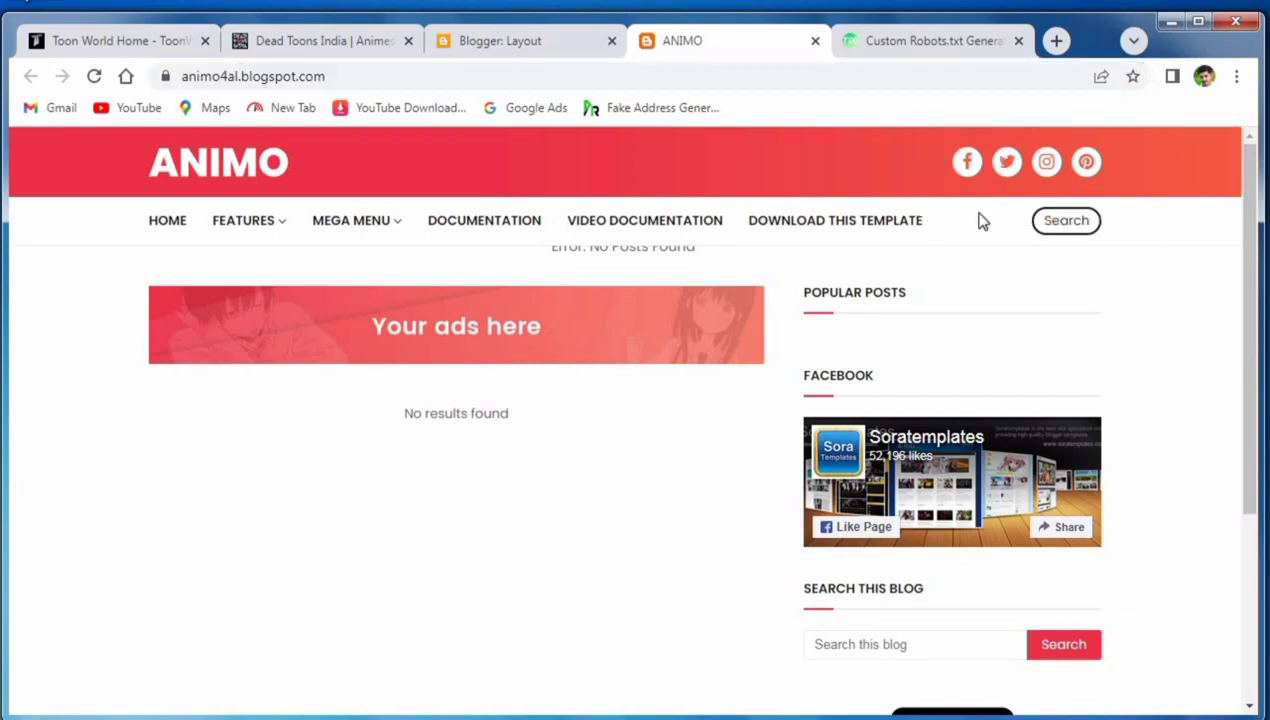
{"action": "left_click", "coordinate": [508, 42]}
Set the facebook item's site URL to # in the Header Social link list and save the gadget.
{"action": "scroll", "coordinate": [676, 487], "scroll_direction": "down", "scroll_amount": 3}
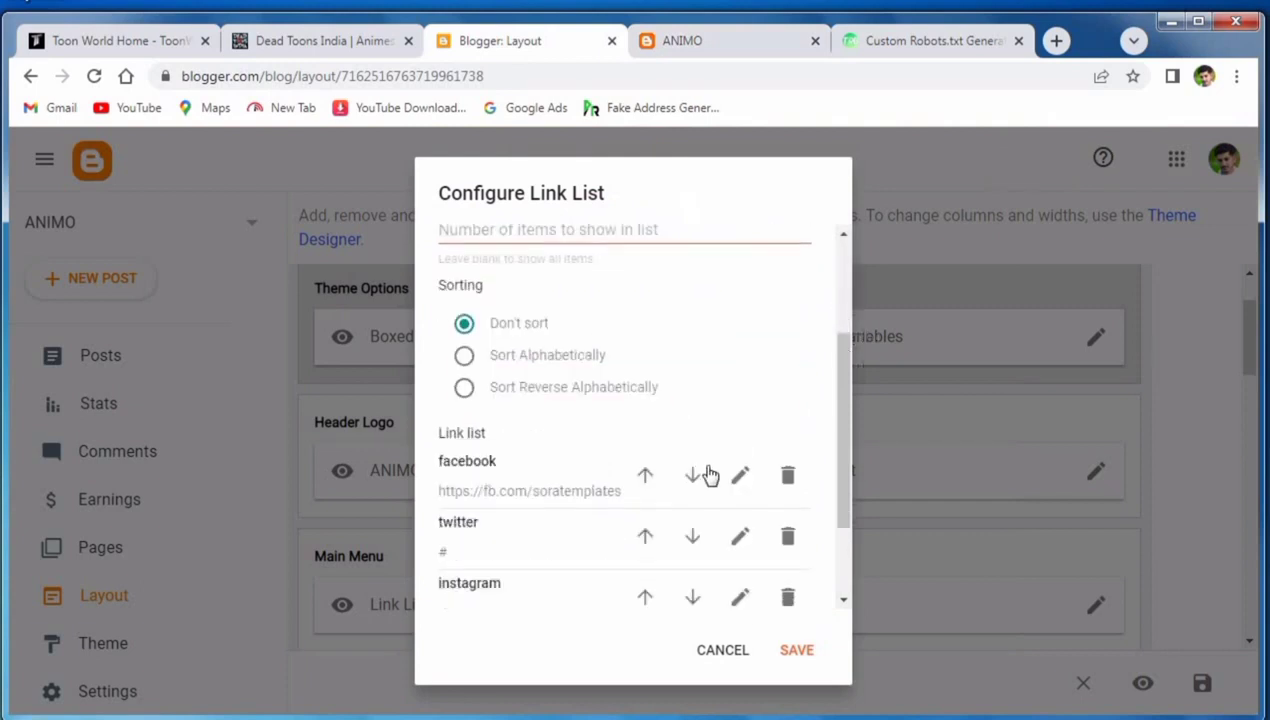
{"action": "left_click", "coordinate": [734, 460]}
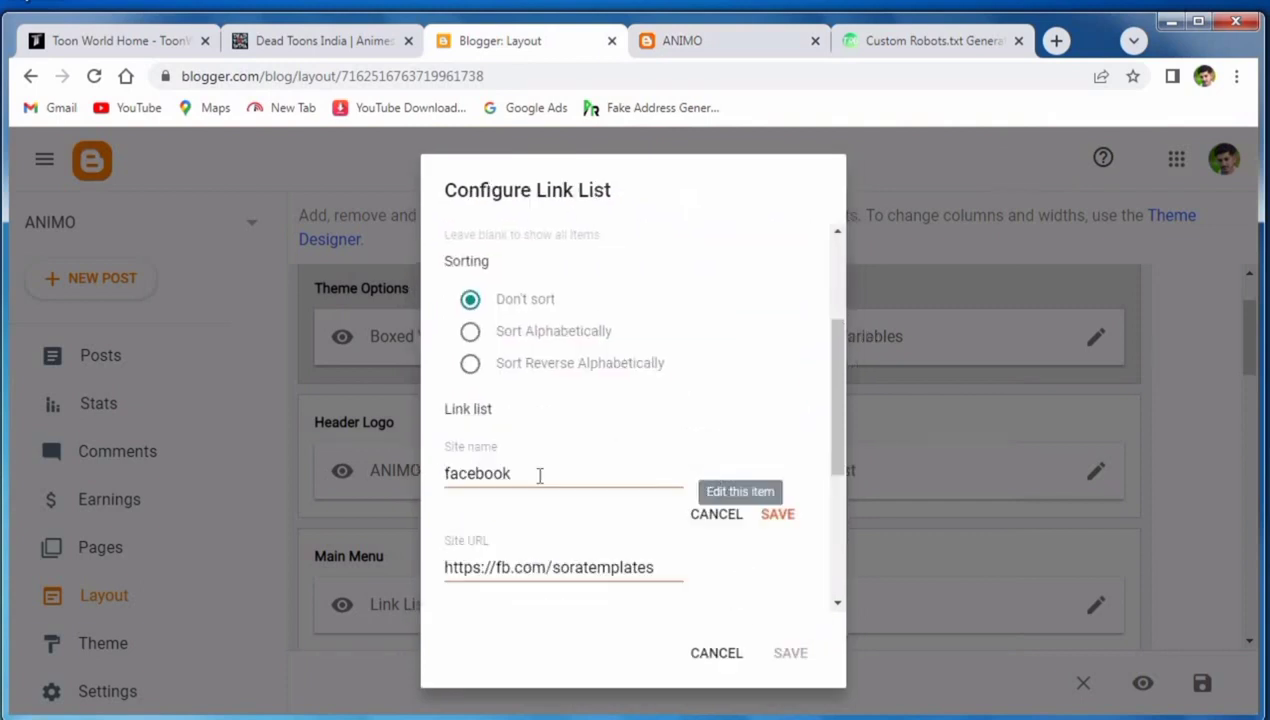
{"action": "triple_click", "coordinate": [526, 566]}
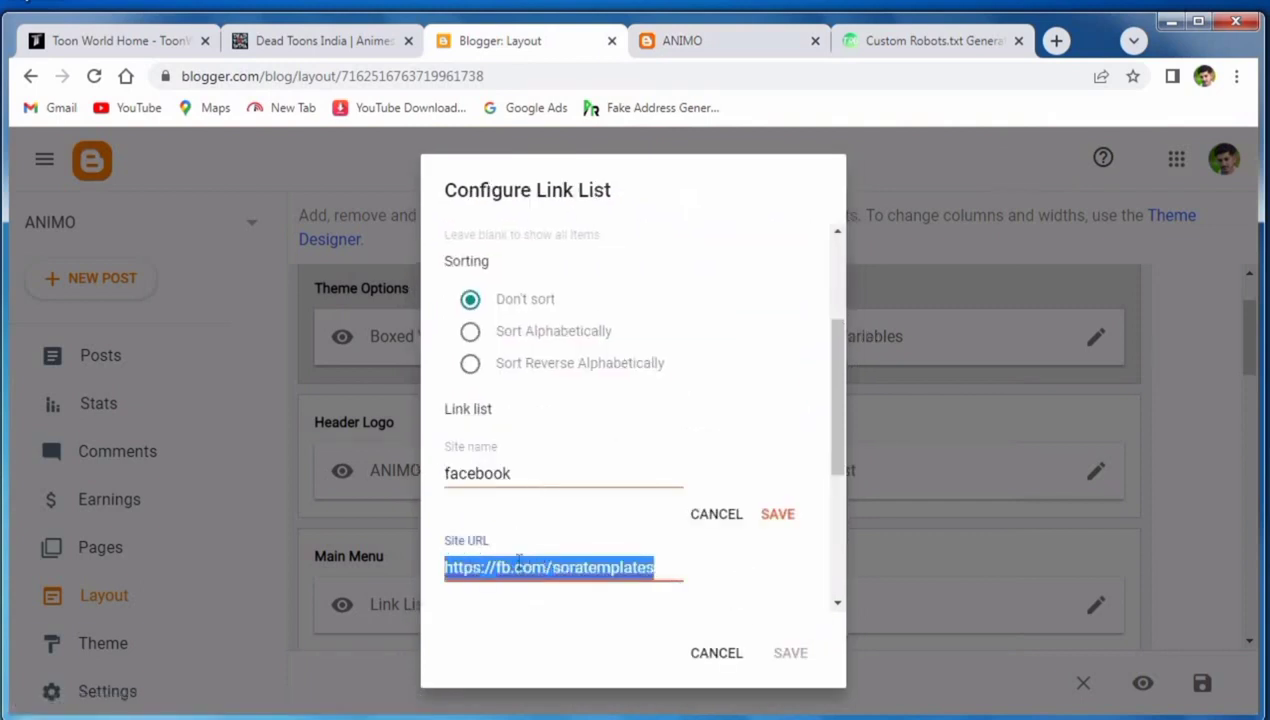
{"action": "type", "text": "#"}
{"action": "scroll", "coordinate": [680, 520], "scroll_direction": "down", "scroll_amount": 3}
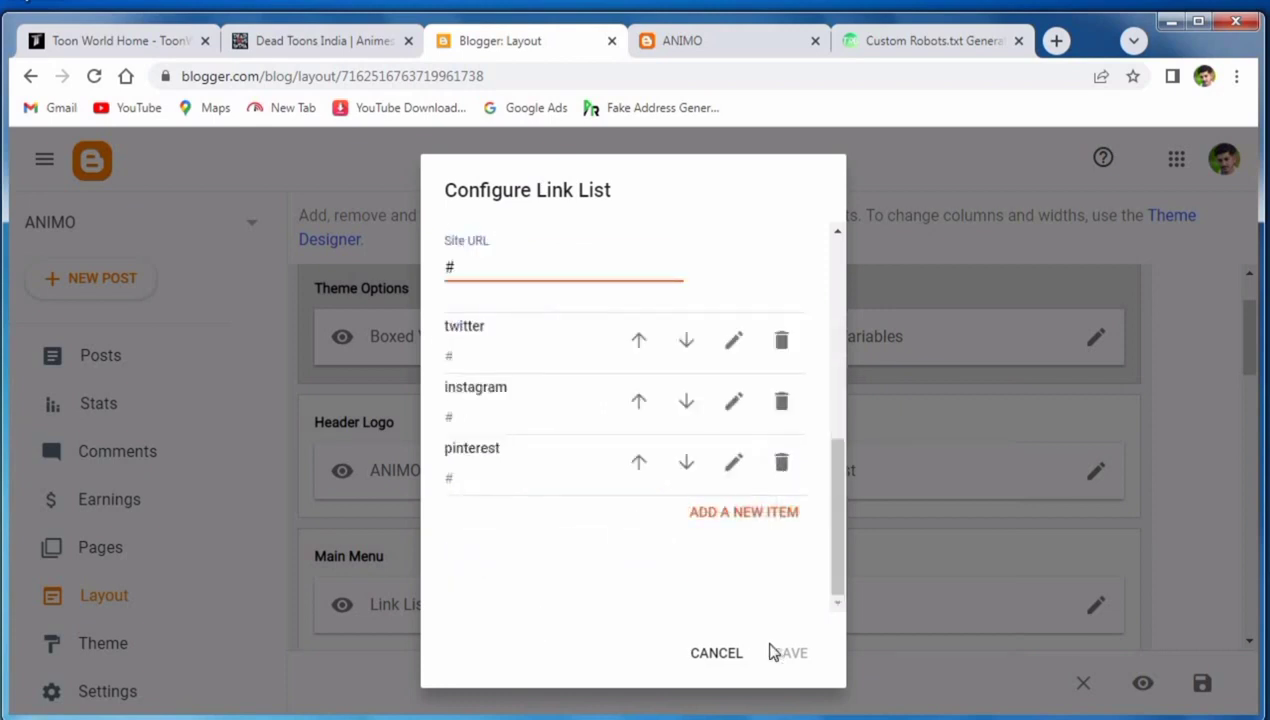
{"action": "scroll", "coordinate": [773, 416], "scroll_direction": "up", "scroll_amount": 2}
{"action": "left_click", "coordinate": [788, 318]}
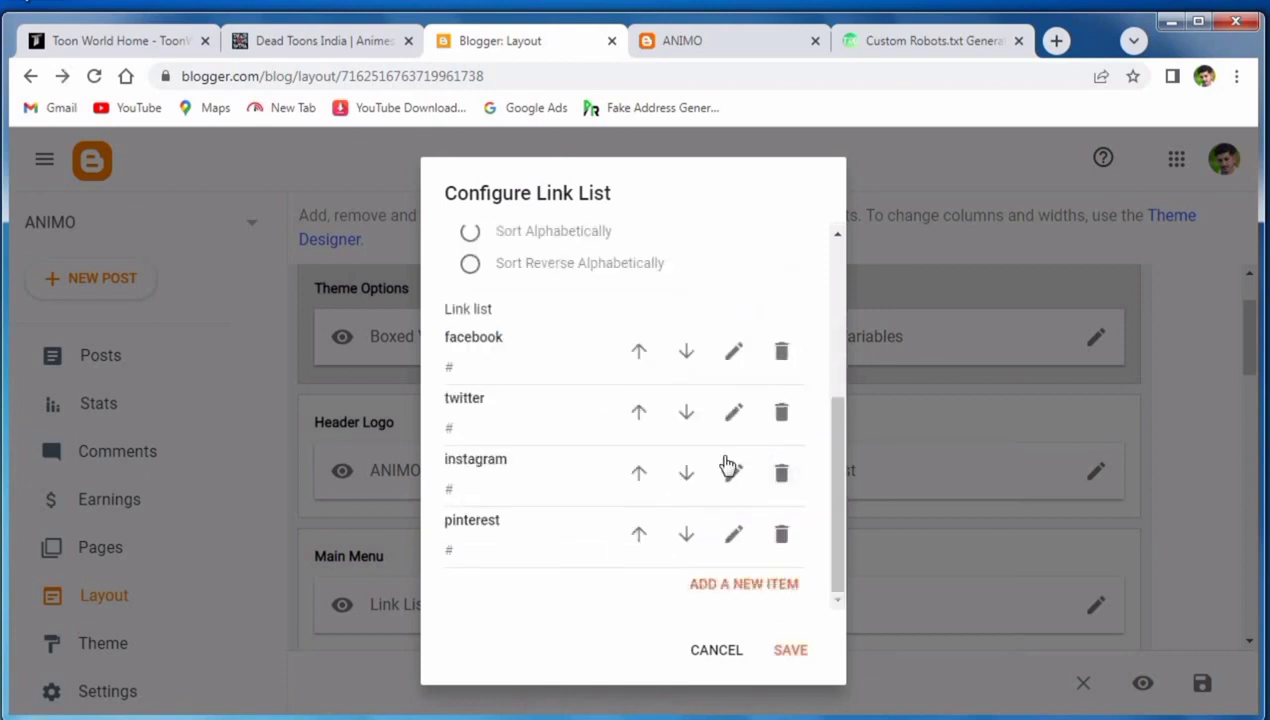
{"action": "left_click", "coordinate": [788, 651]}
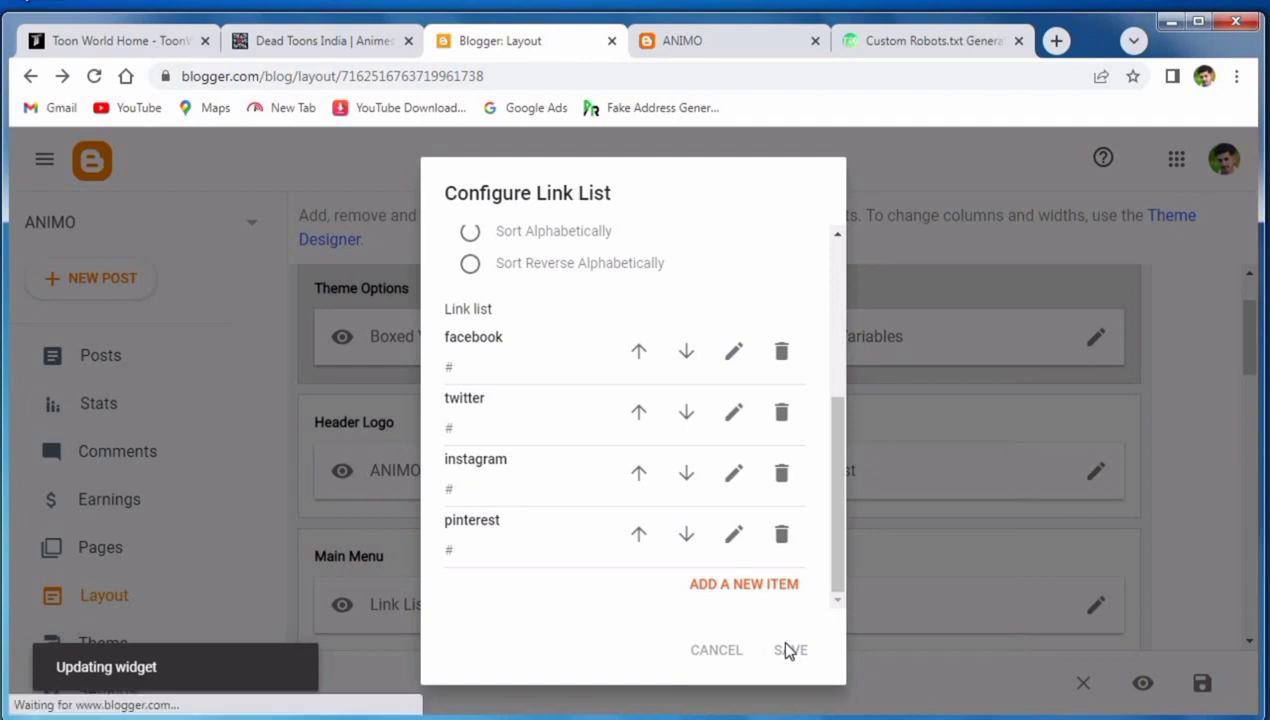
Open the Main Menu link list's configuration and compare the live blog's menu dropdowns with the navigation menu on Toonworld4all.
{"action": "scroll", "coordinate": [576, 573], "scroll_direction": "down", "scroll_amount": 1}
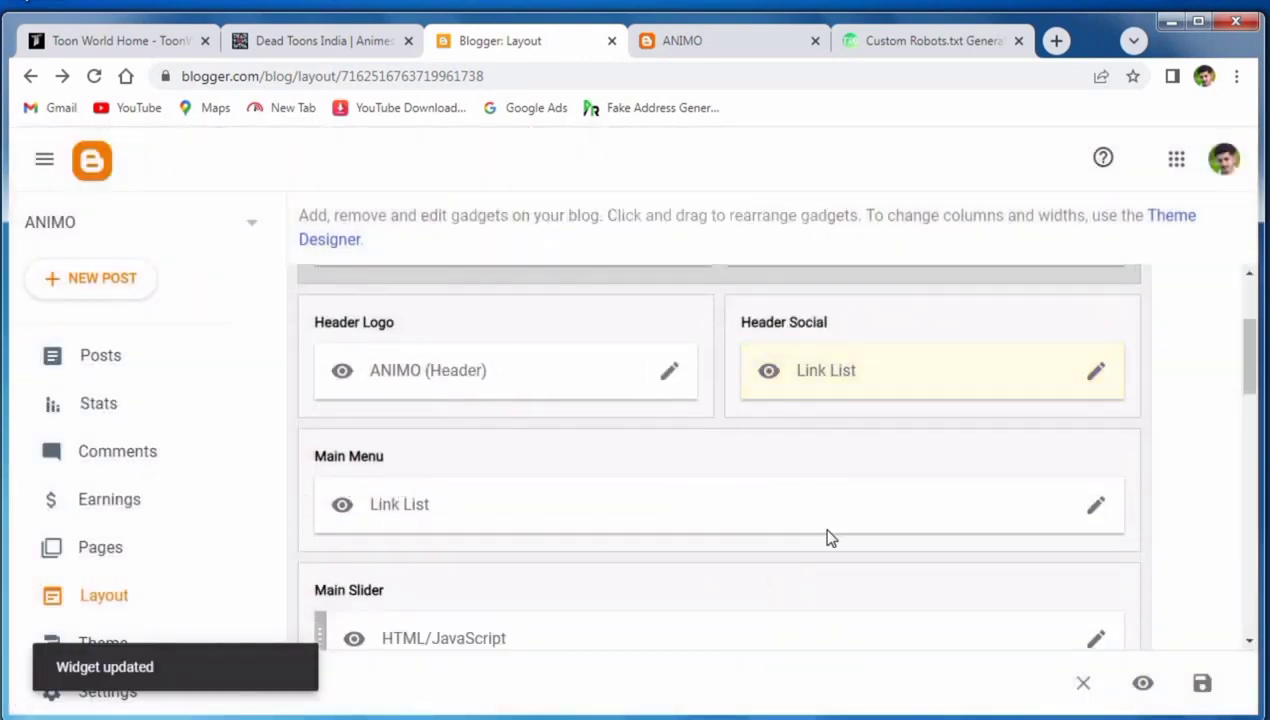
{"action": "left_click", "coordinate": [1095, 510]}
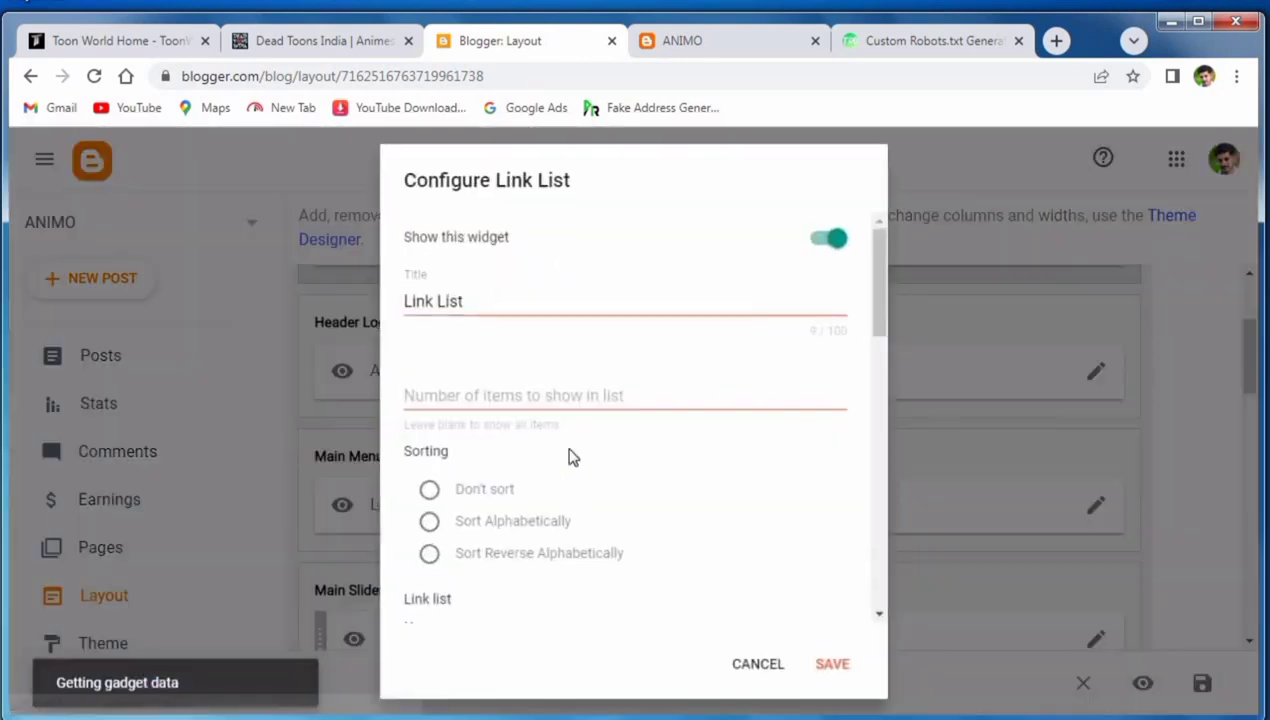
{"action": "left_click", "coordinate": [688, 41]}
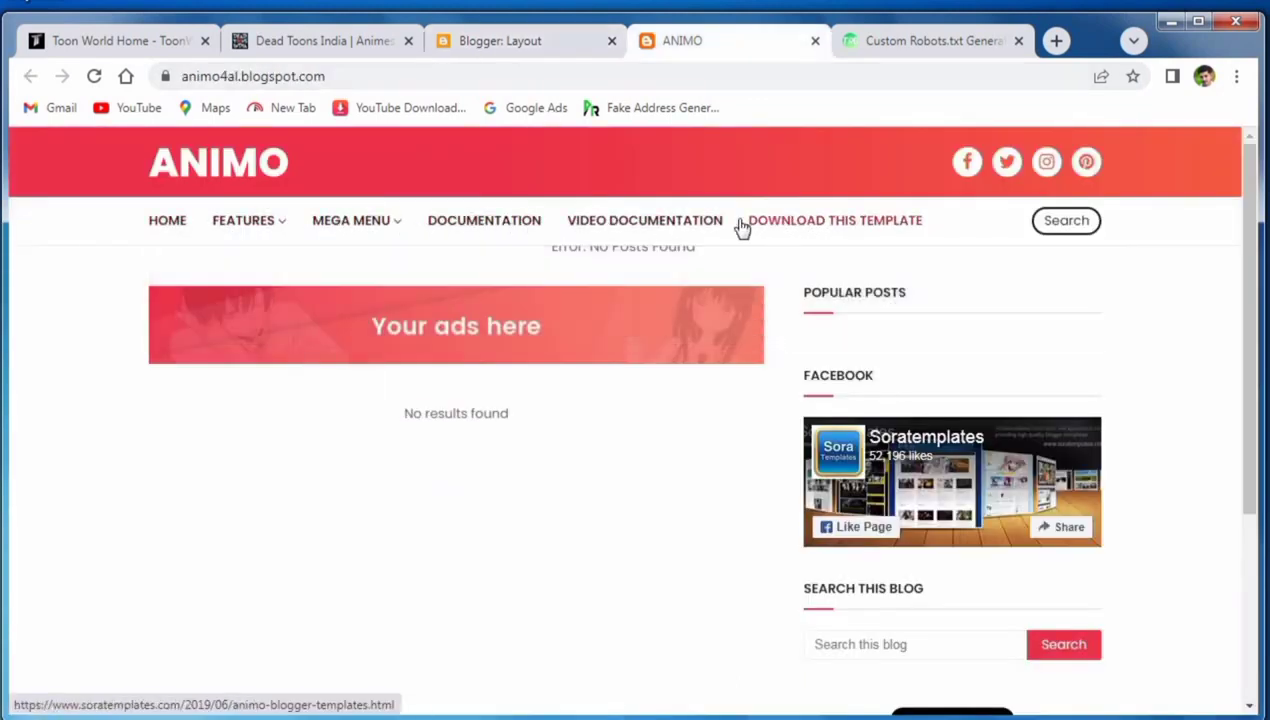
{"action": "left_click", "coordinate": [85, 40]}
{"action": "scroll", "coordinate": [476, 535], "scroll_direction": "up", "scroll_amount": 5}
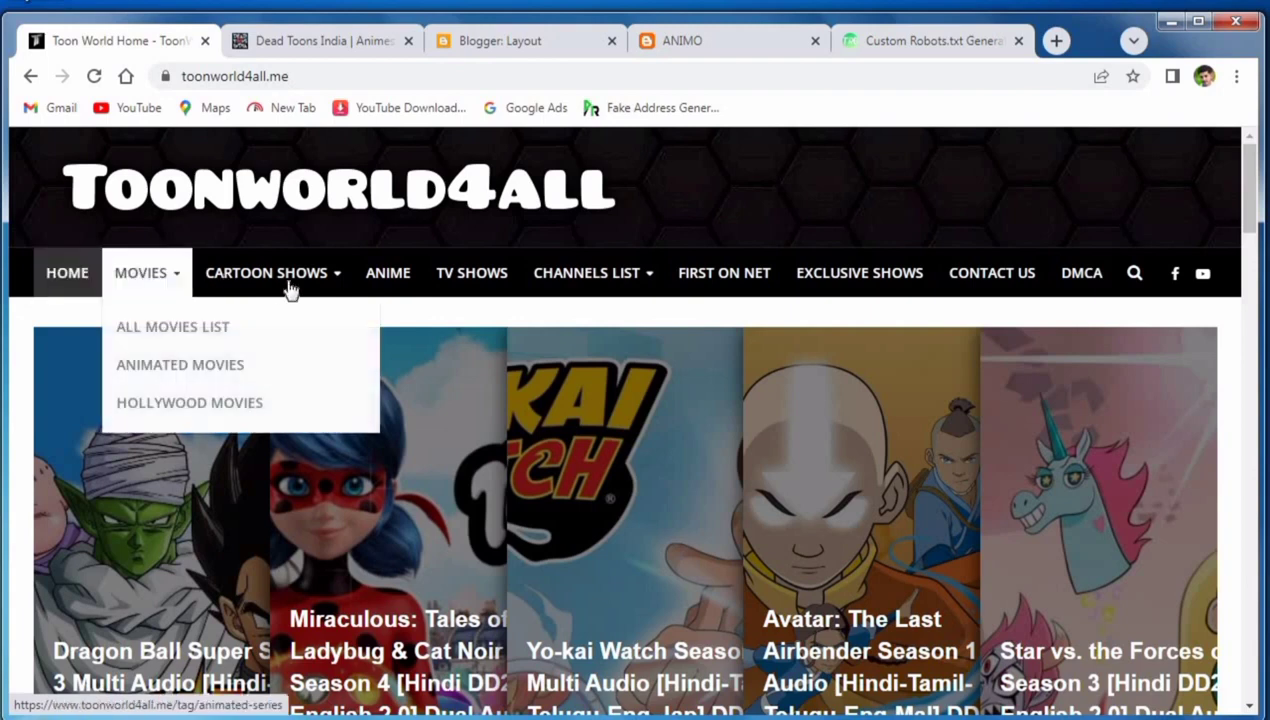
{"action": "mouse_move", "coordinate": [149, 283]}
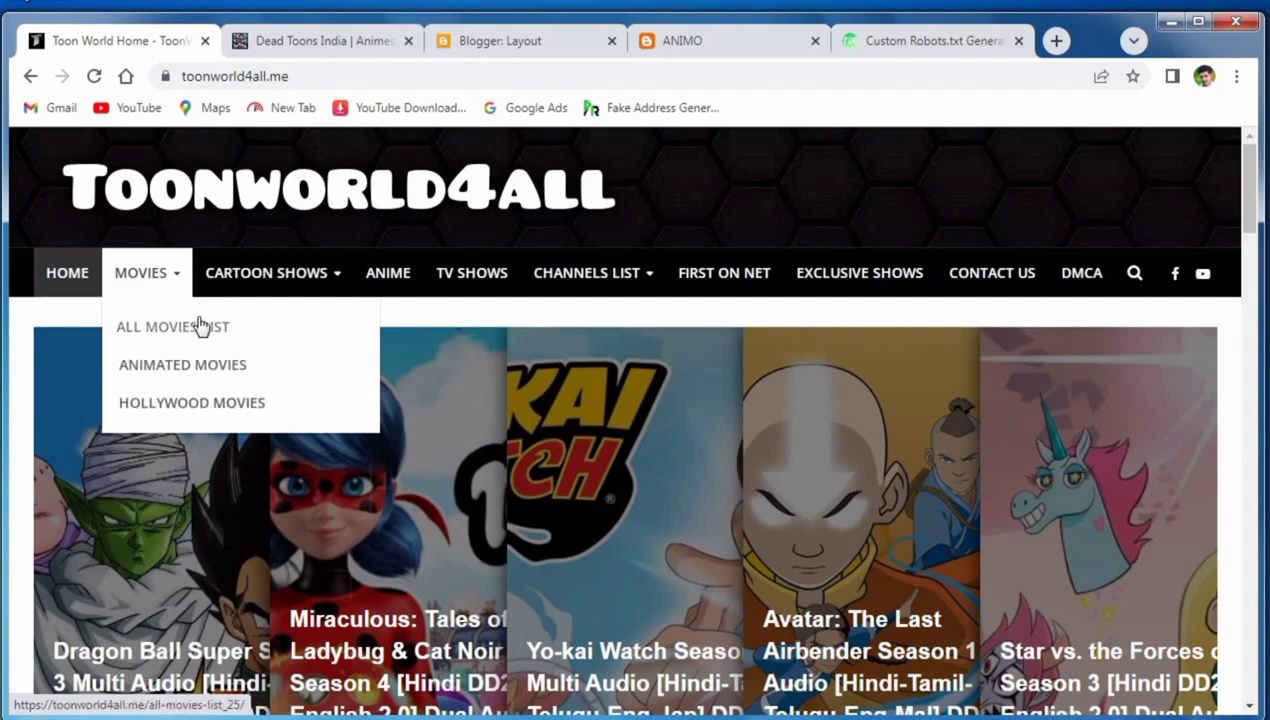
{"action": "left_click", "coordinate": [766, 42]}
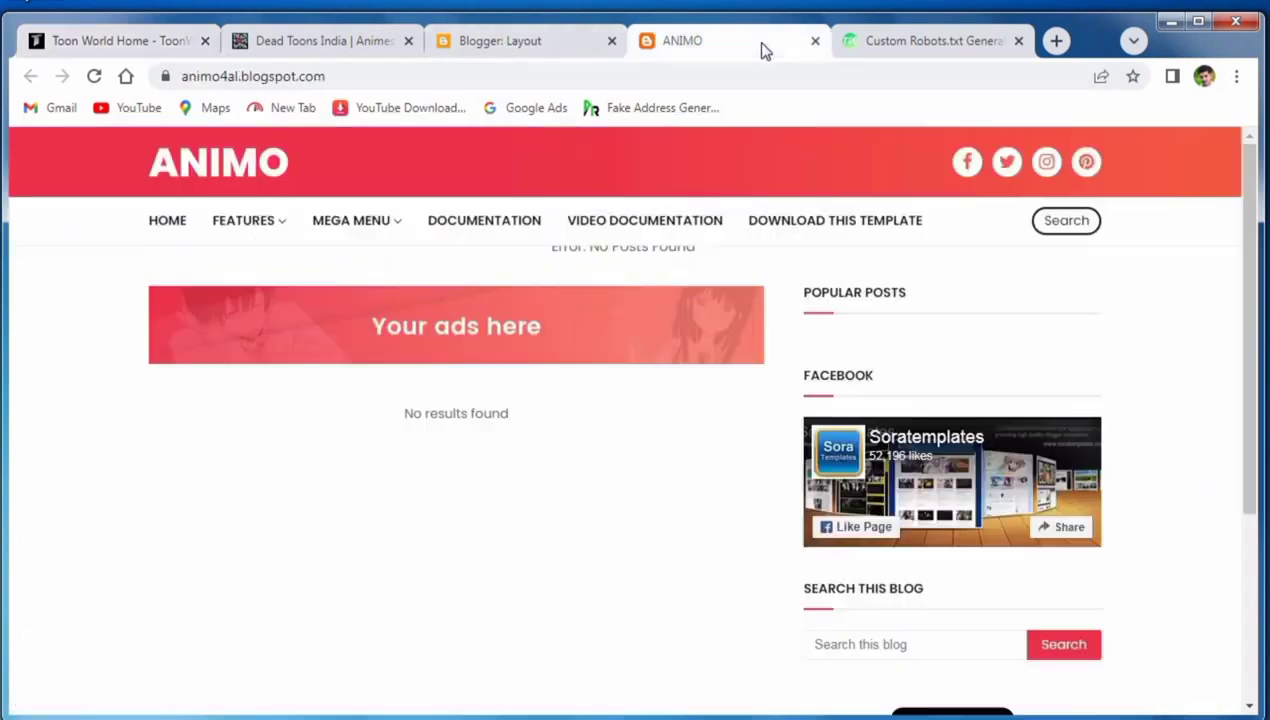
{"action": "mouse_move", "coordinate": [272, 225]}
{"action": "mouse_move", "coordinate": [283, 262]}
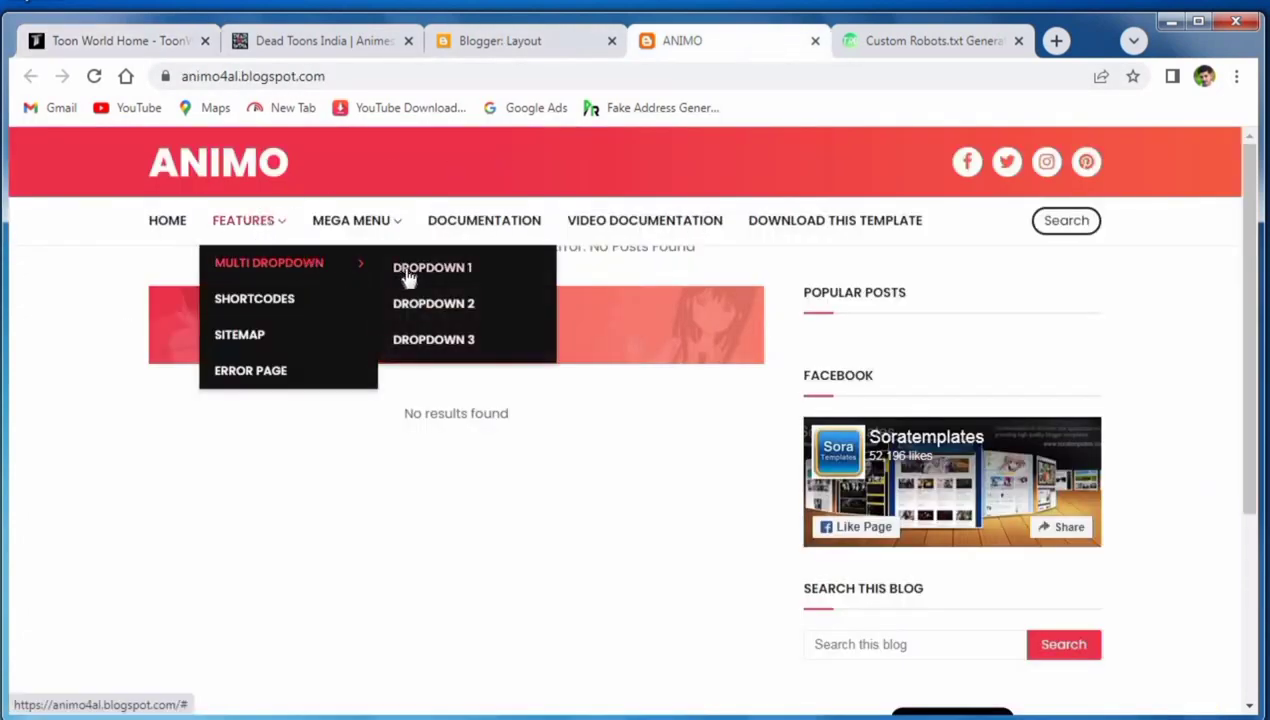
{"action": "mouse_move", "coordinate": [357, 227]}
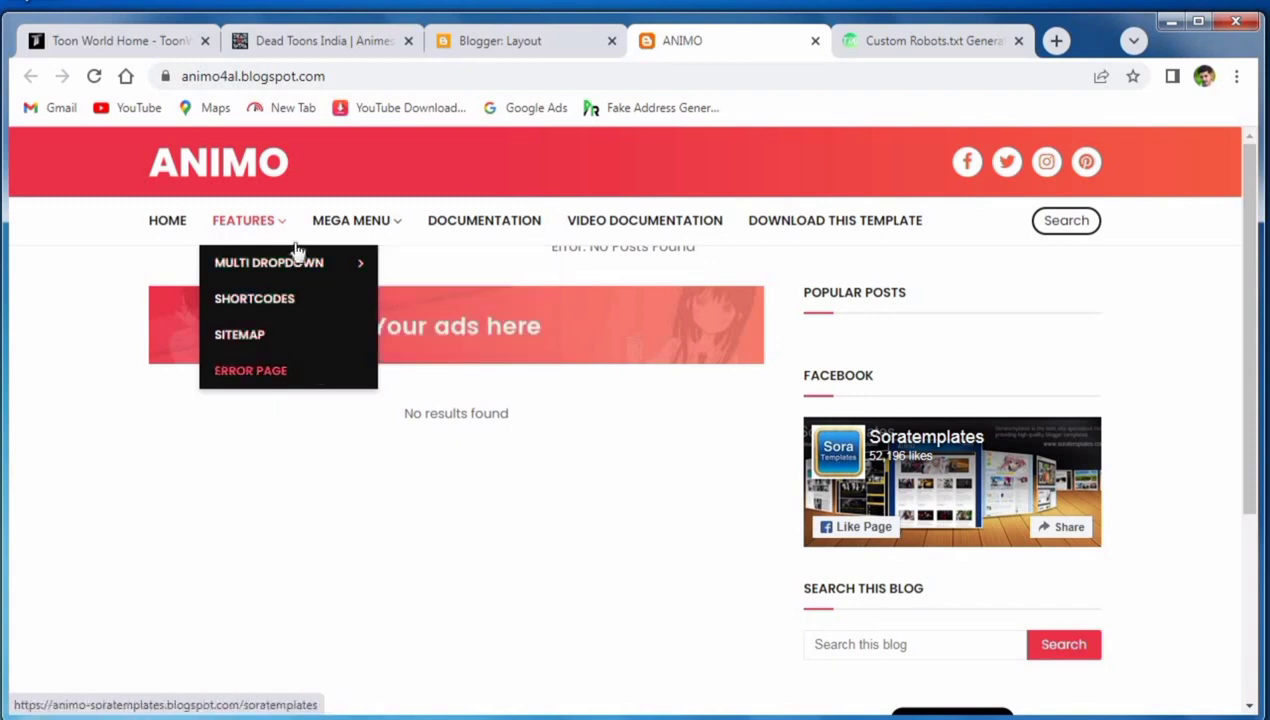
{"action": "left_click", "coordinate": [595, 48]}
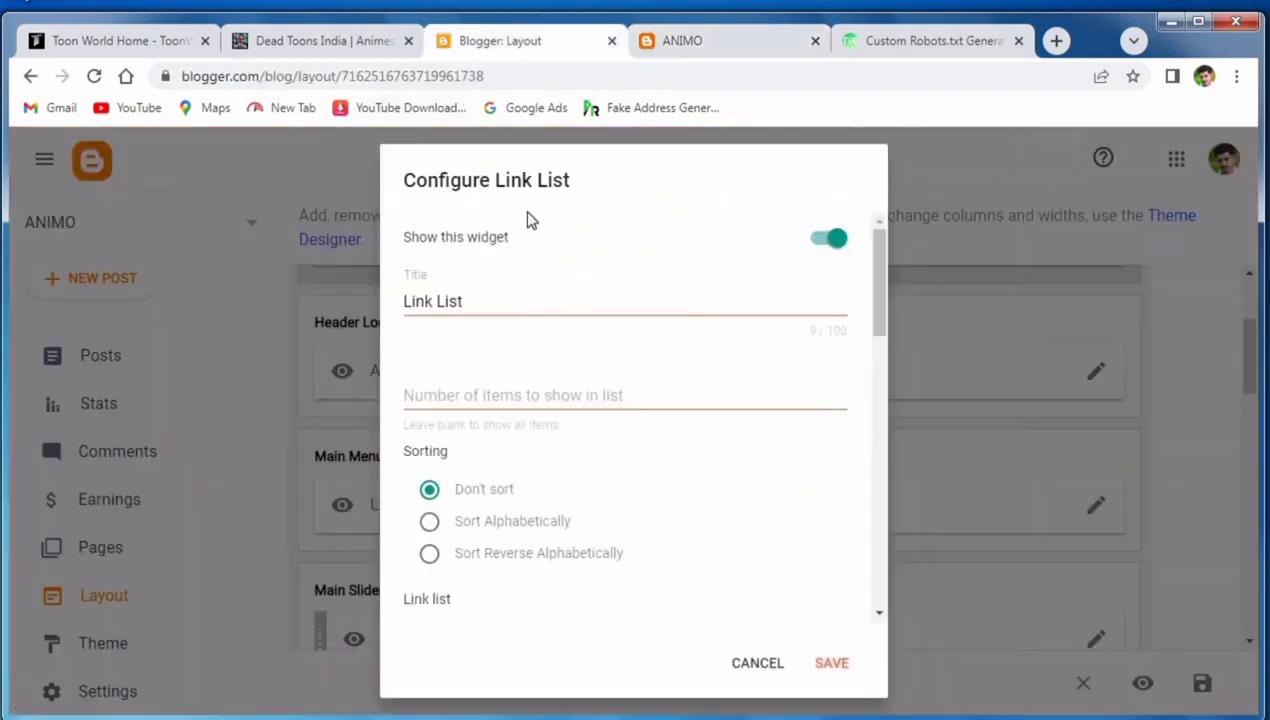
Delete the DropDown 1, DropDown 2 and DropDown 3 items from the Main Menu link list.
{"action": "scroll", "coordinate": [646, 470], "scroll_direction": "down", "scroll_amount": 3}
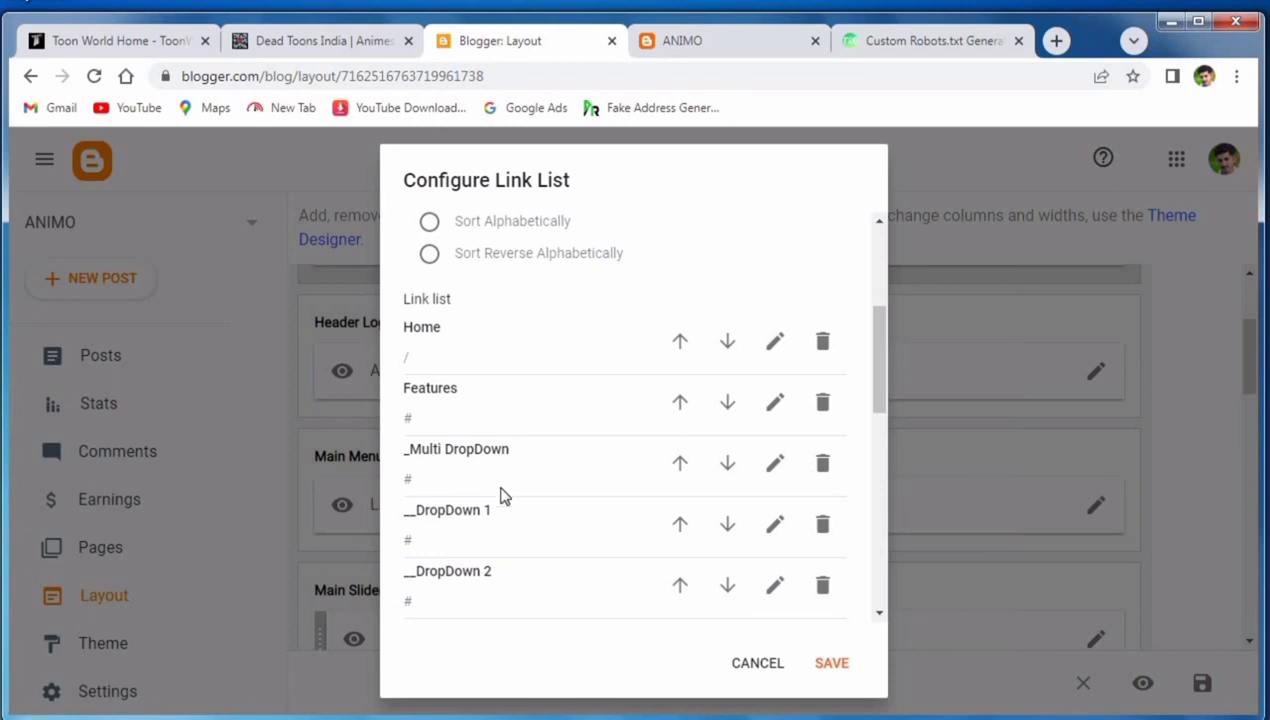
{"action": "left_click", "coordinate": [821, 525]}
{"action": "left_click", "coordinate": [821, 525]}
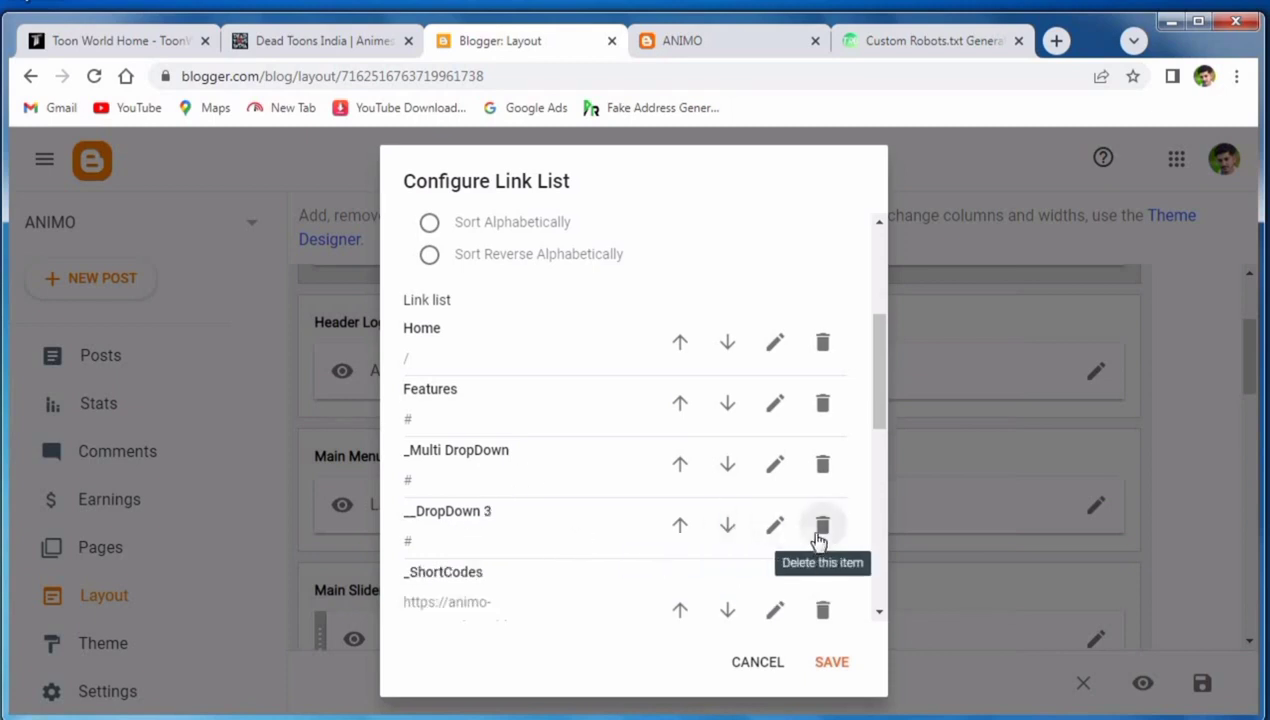
{"action": "left_click", "coordinate": [817, 535]}
Rename the Features item in the Main Menu link list to MOVIES, matching Toonworld4all's navigation menu, and save the item.
{"action": "scroll", "coordinate": [615, 468], "scroll_direction": "down", "scroll_amount": 2}
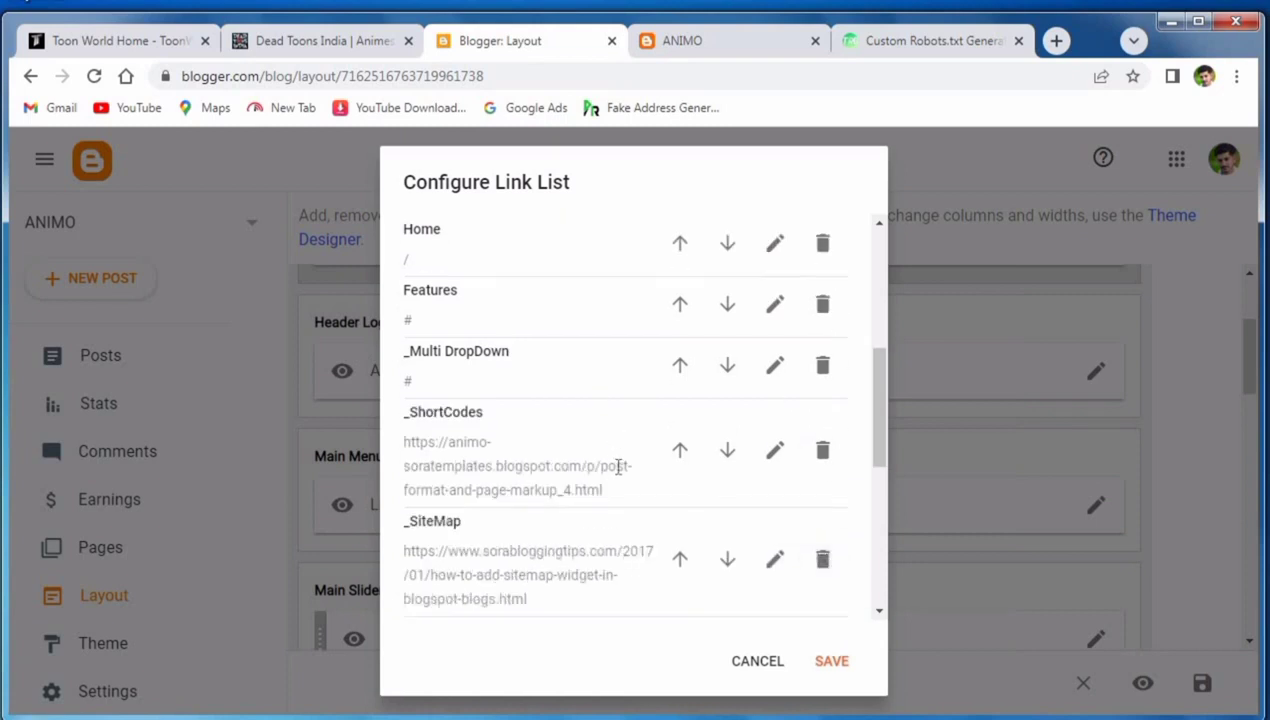
{"action": "scroll", "coordinate": [649, 487], "scroll_direction": "down", "scroll_amount": 2}
{"action": "scroll", "coordinate": [649, 487], "scroll_direction": "up", "scroll_amount": 2}
{"action": "left_click", "coordinate": [775, 304]}
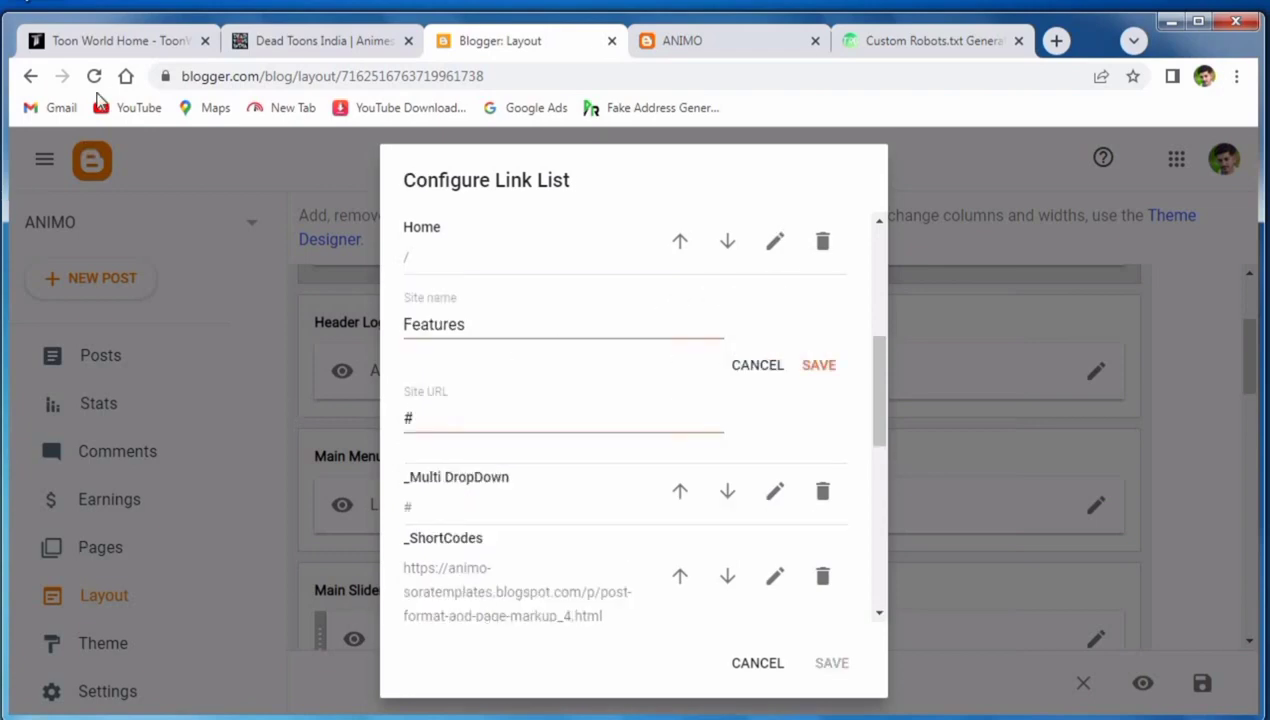
{"action": "left_click", "coordinate": [104, 45]}
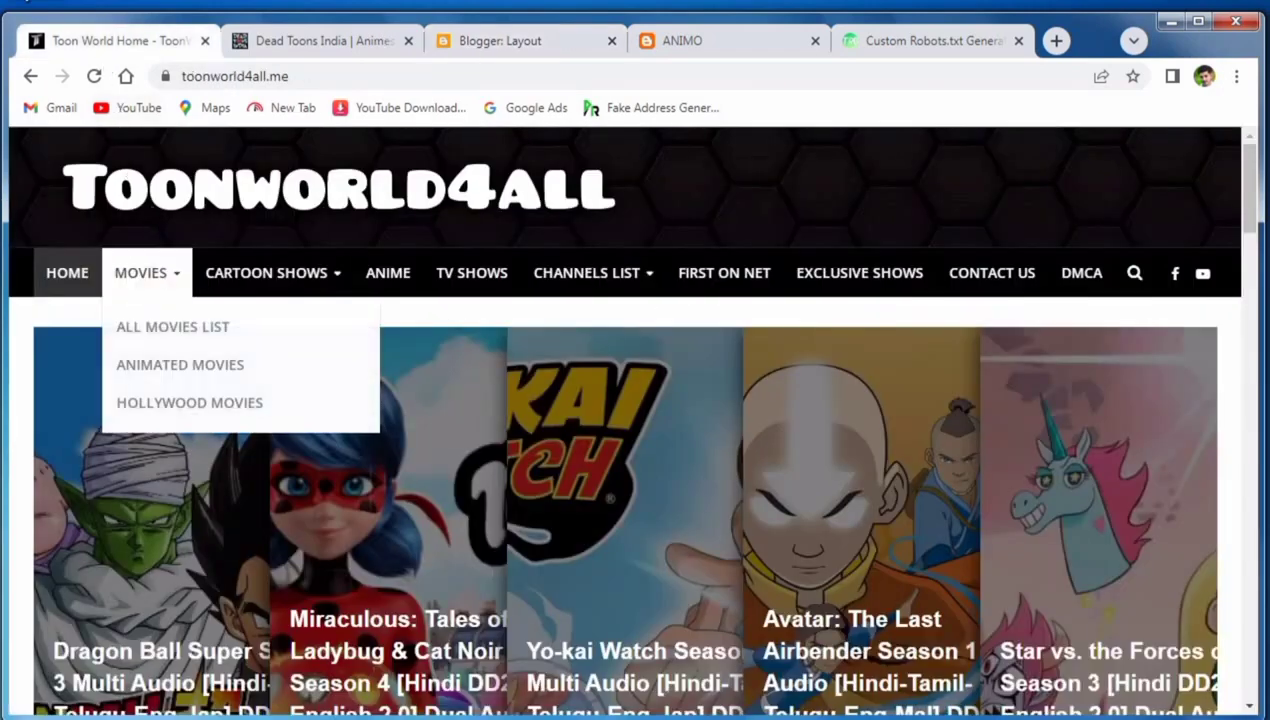
{"action": "left_click", "coordinate": [459, 43]}
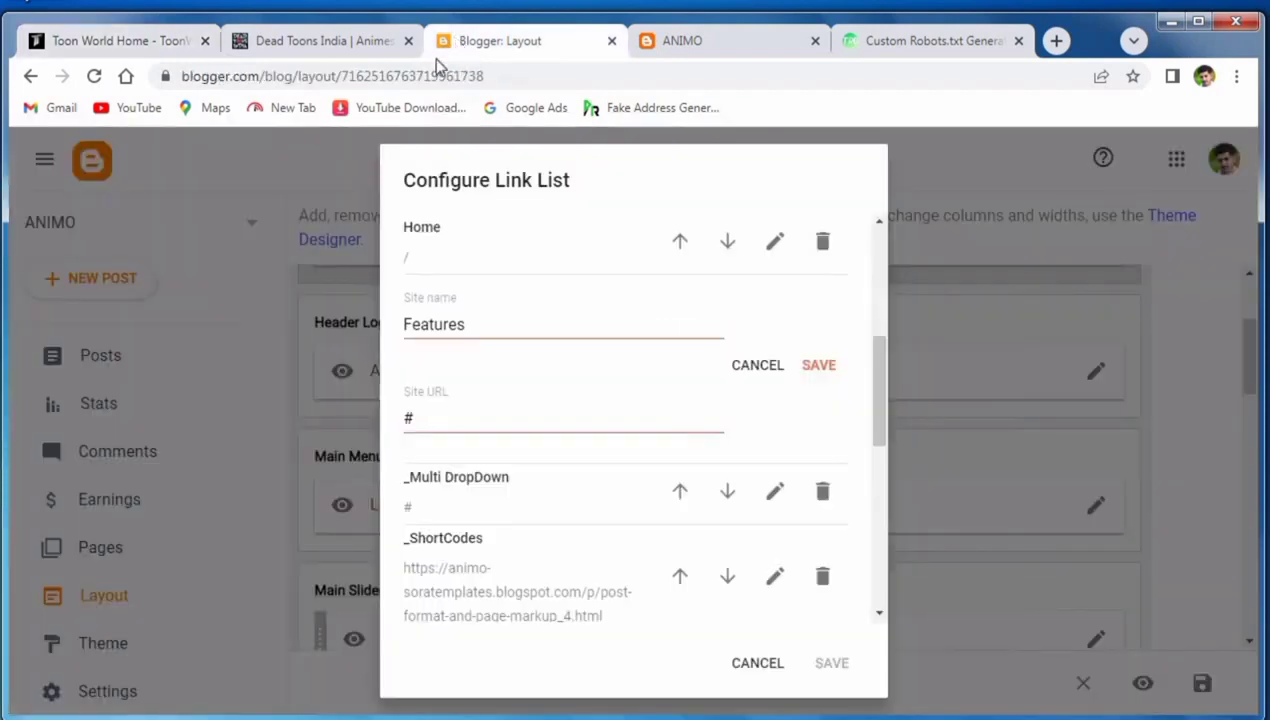
{"action": "left_click", "coordinate": [72, 44]}
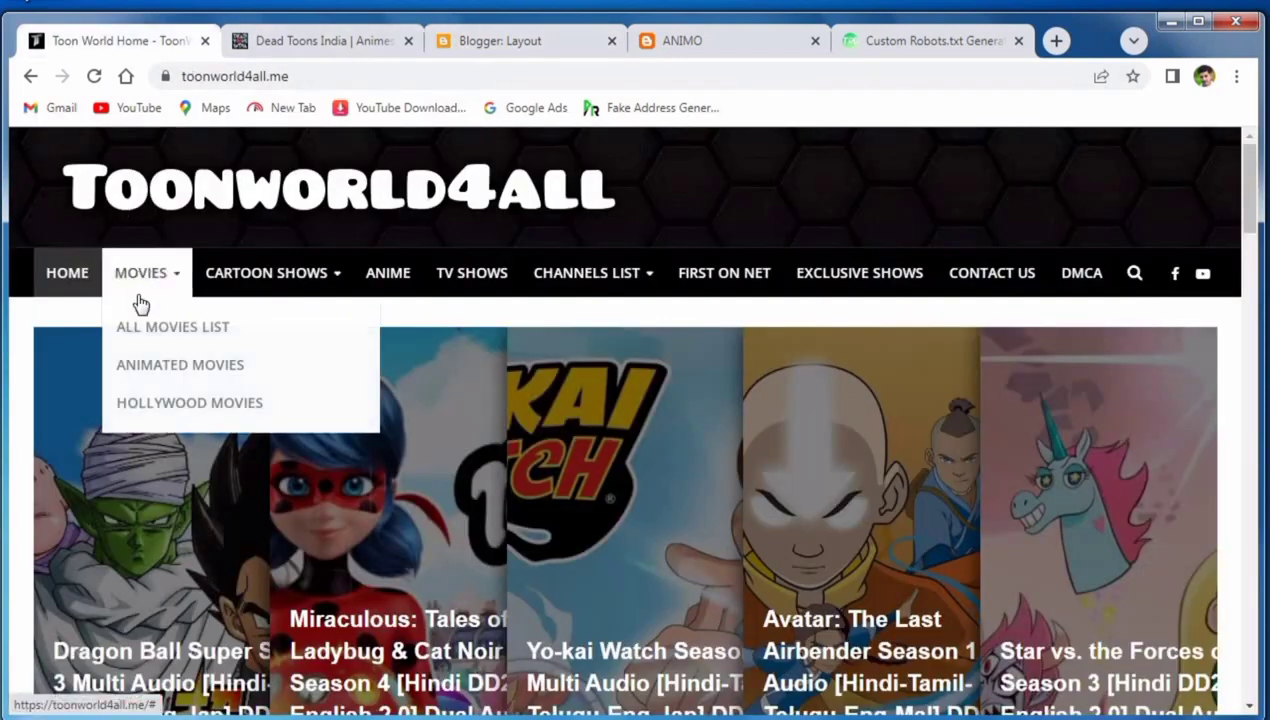
{"action": "left_click", "coordinate": [148, 278]}
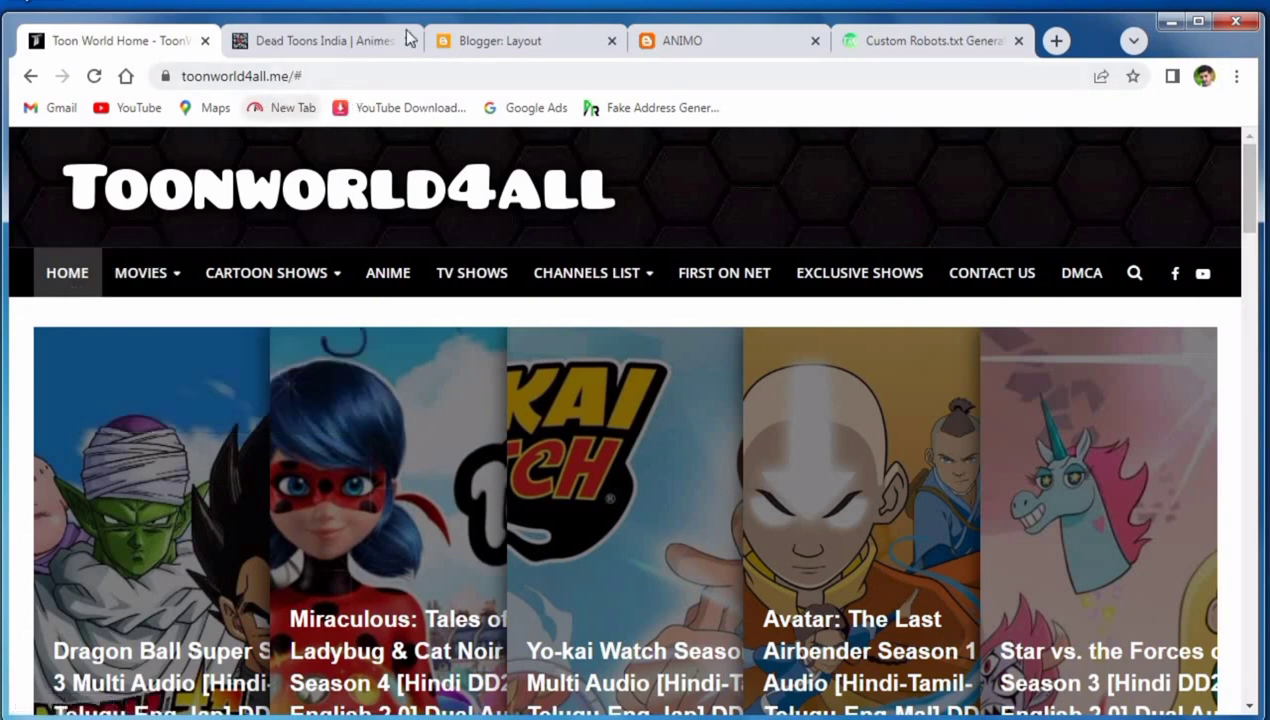
{"action": "left_click", "coordinate": [490, 44]}
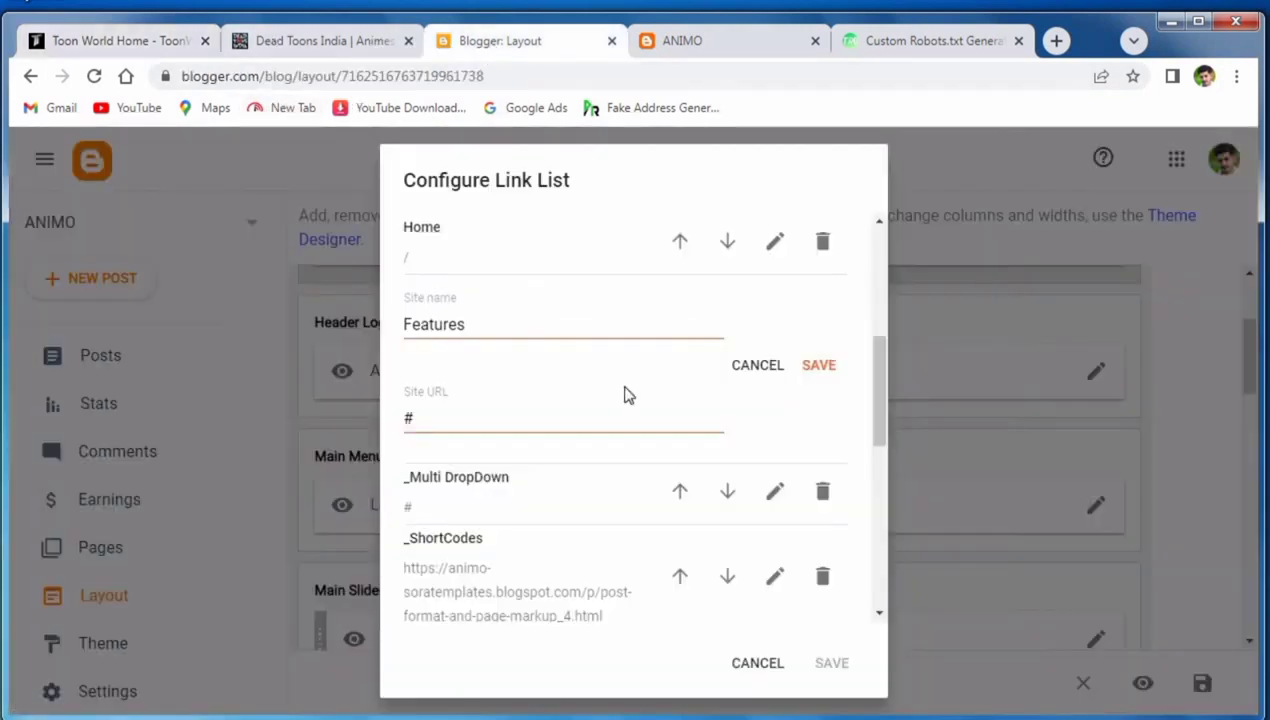
{"action": "left_click", "coordinate": [495, 314]}
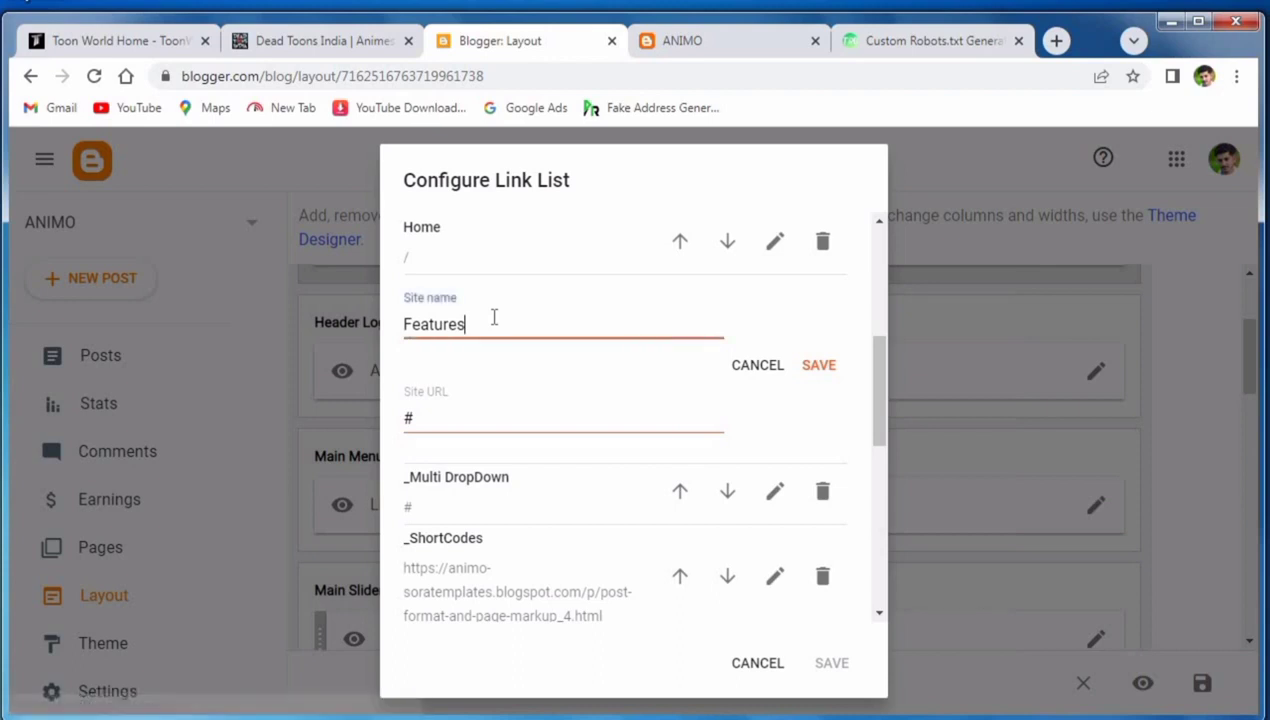
{"action": "double_click", "coordinate": [493, 318]}
{"action": "type", "text": "MOVIES"}
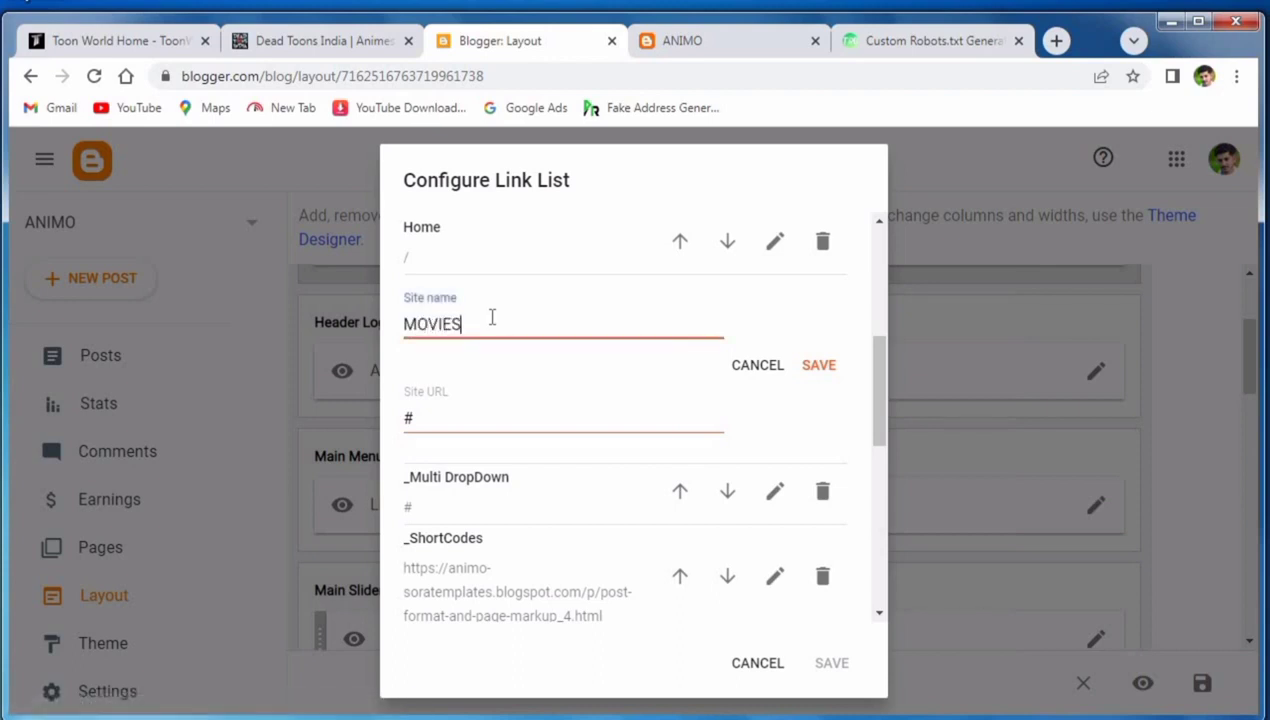
{"action": "left_click", "coordinate": [815, 368]}
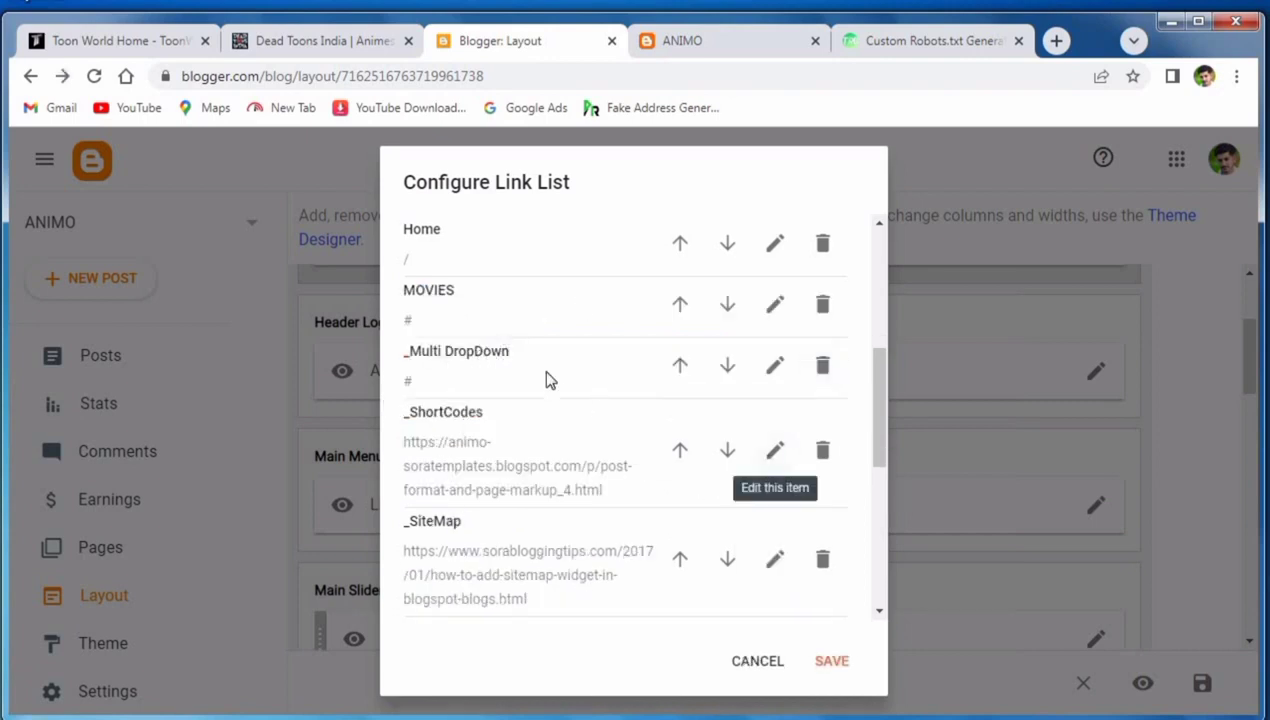
Rename the _Multi DropDown item to _ALL MOVIES LIST, matching the first entry in Toonworld4all's Movies dropdown.
{"action": "left_click", "coordinate": [777, 368]}
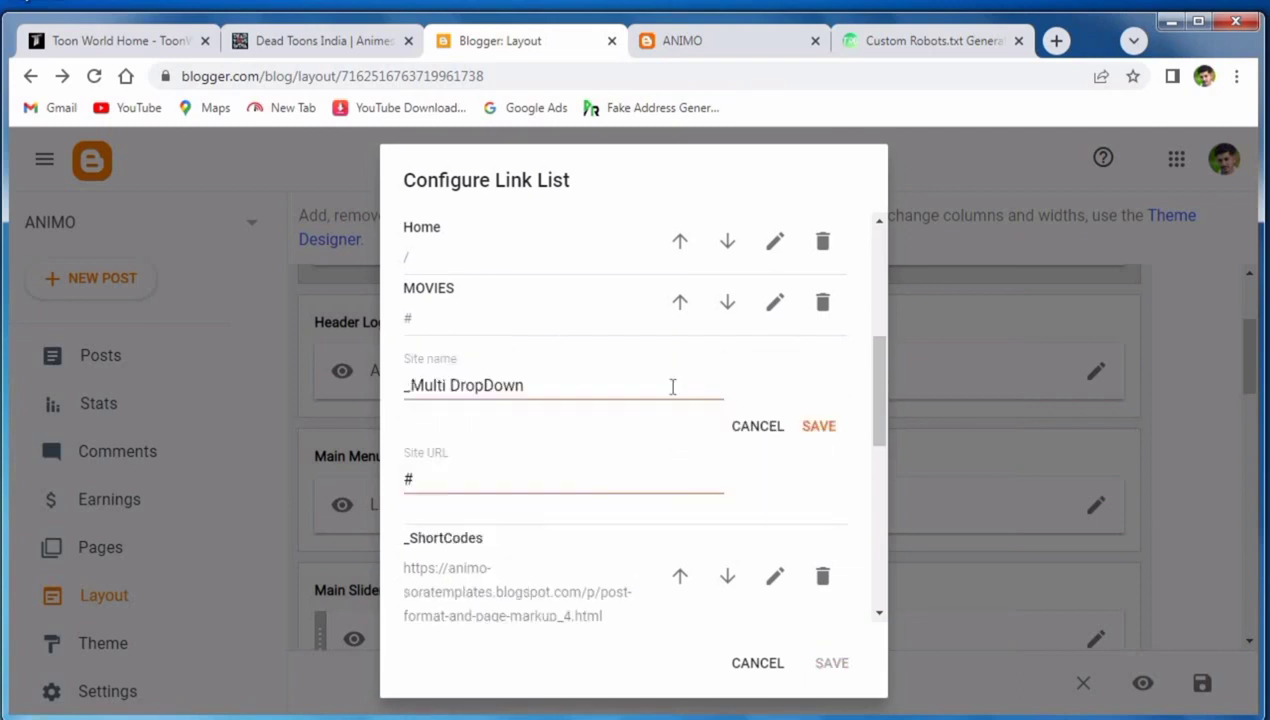
{"action": "left_click", "coordinate": [501, 396]}
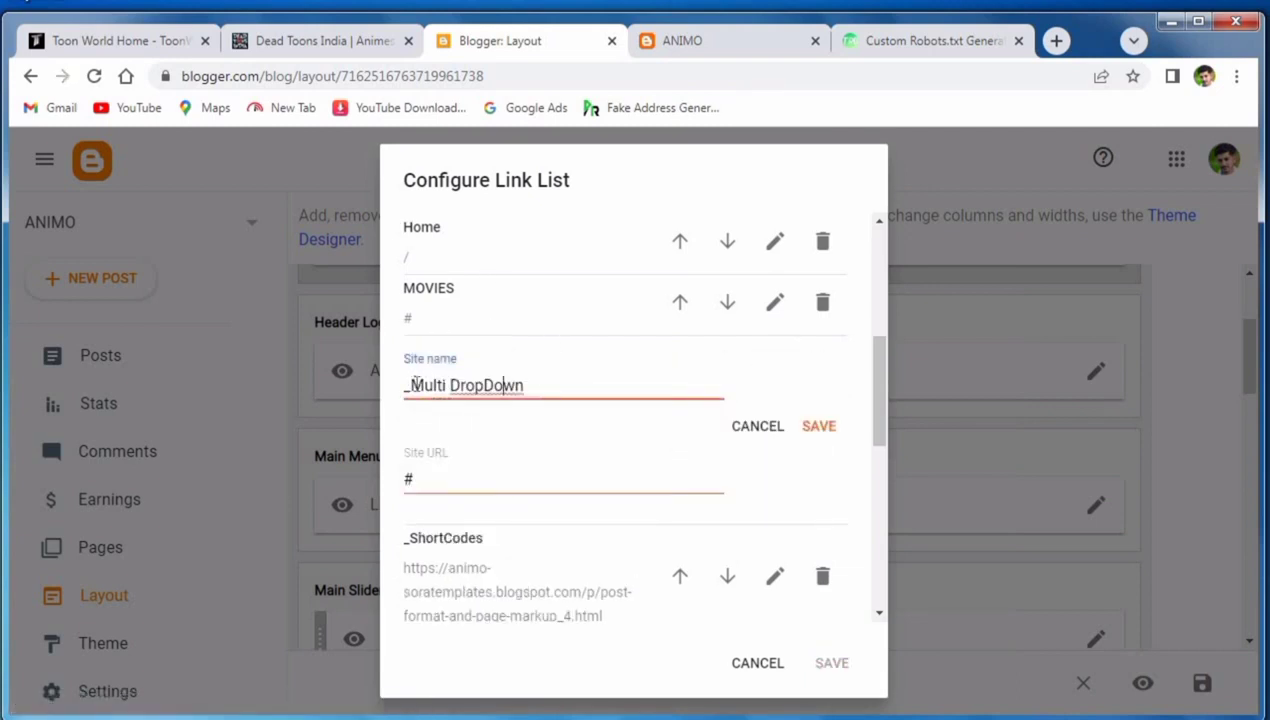
{"action": "left_click_drag", "start_coordinate": [413, 385], "coordinate": [646, 380]}
{"action": "key", "text": "BackSpace"}
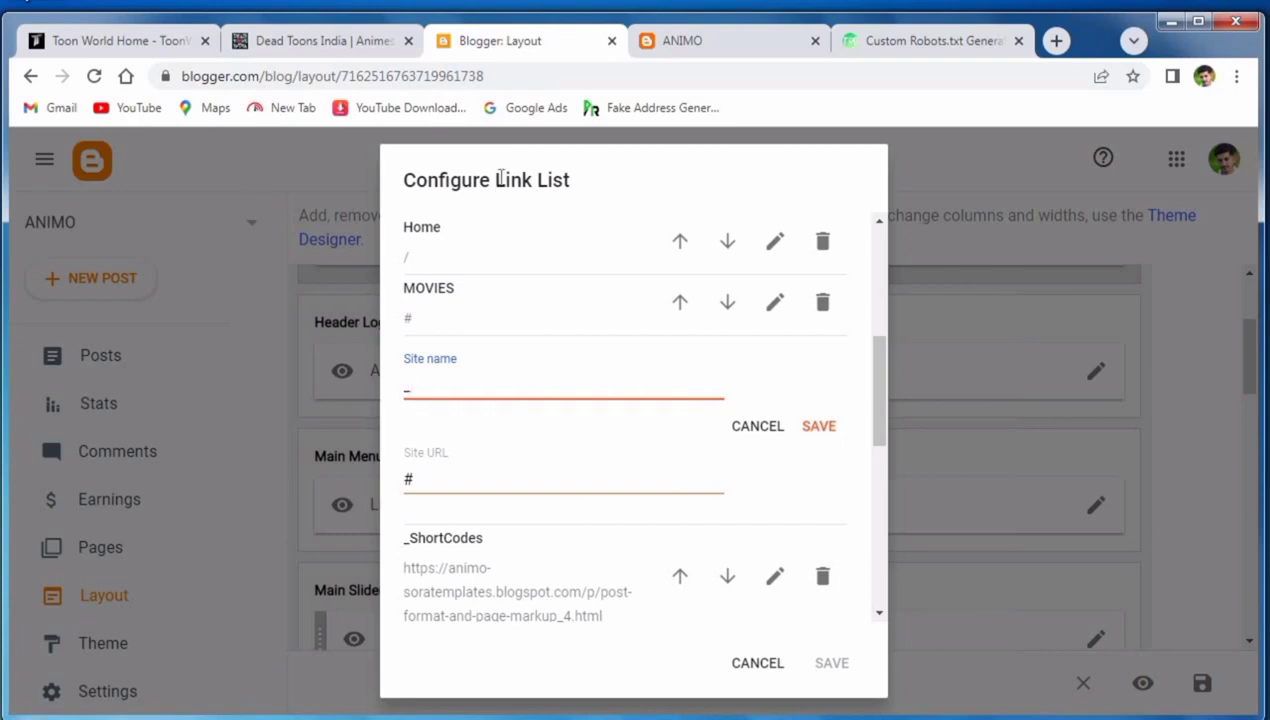
{"action": "left_click", "coordinate": [125, 45]}
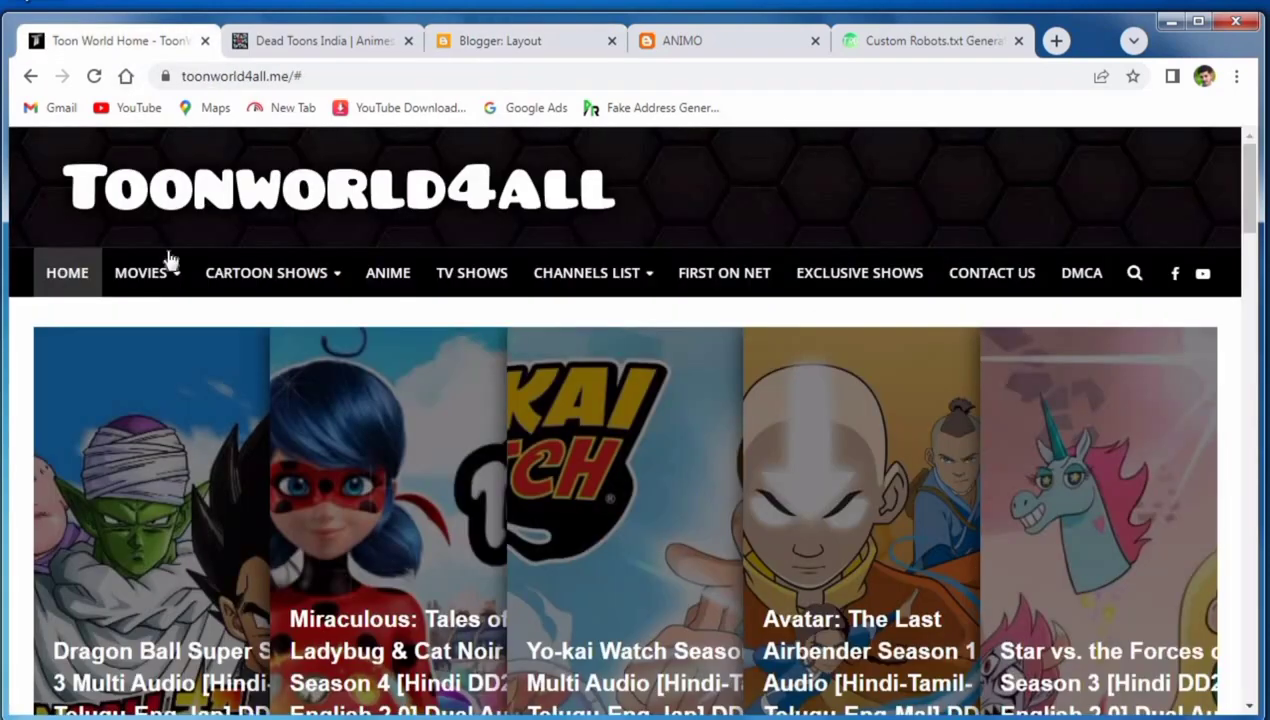
{"action": "mouse_move", "coordinate": [170, 268]}
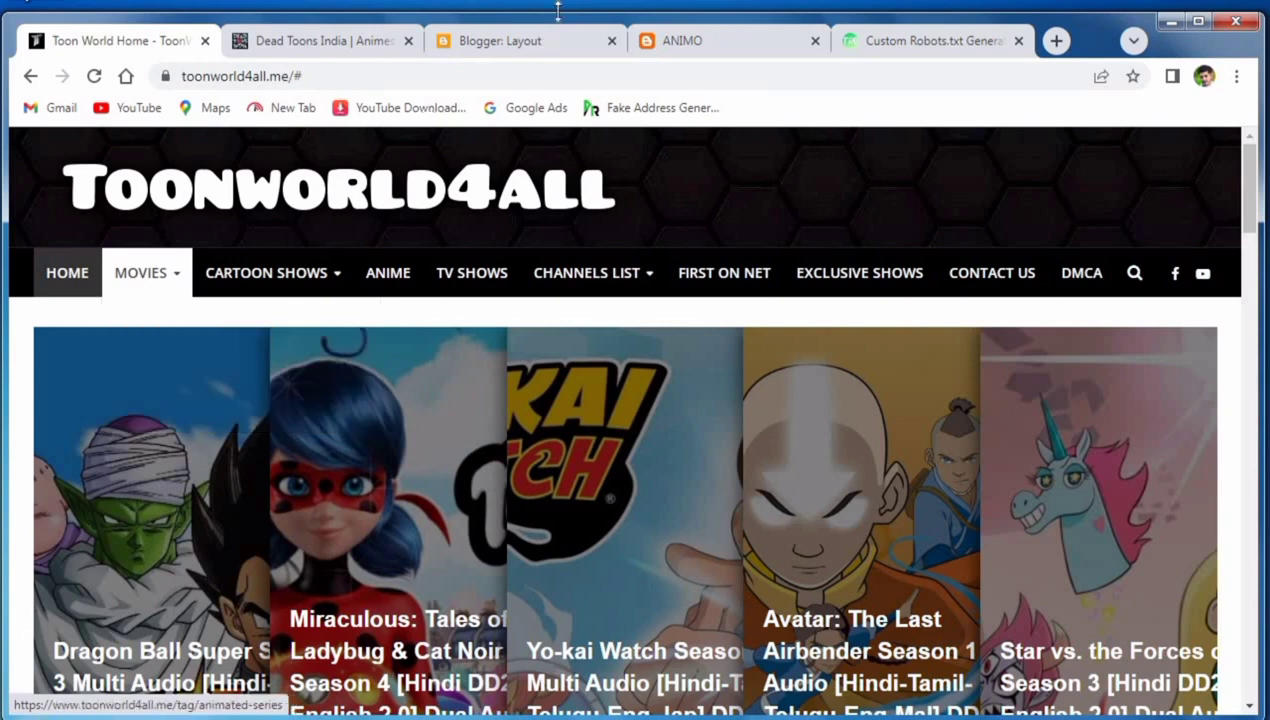
{"action": "left_click", "coordinate": [532, 44]}
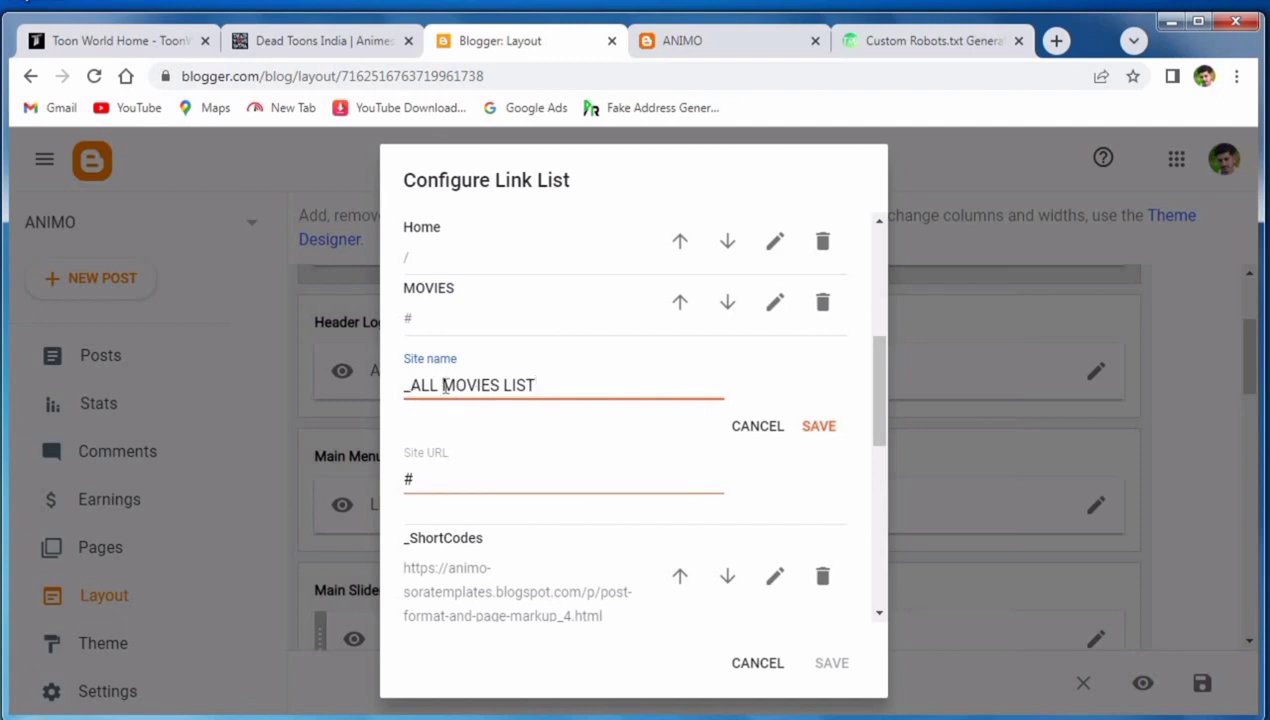
{"action": "triple_click", "coordinate": [542, 386]}
{"action": "left_click", "coordinate": [558, 382]}
{"action": "left_click", "coordinate": [477, 479]}
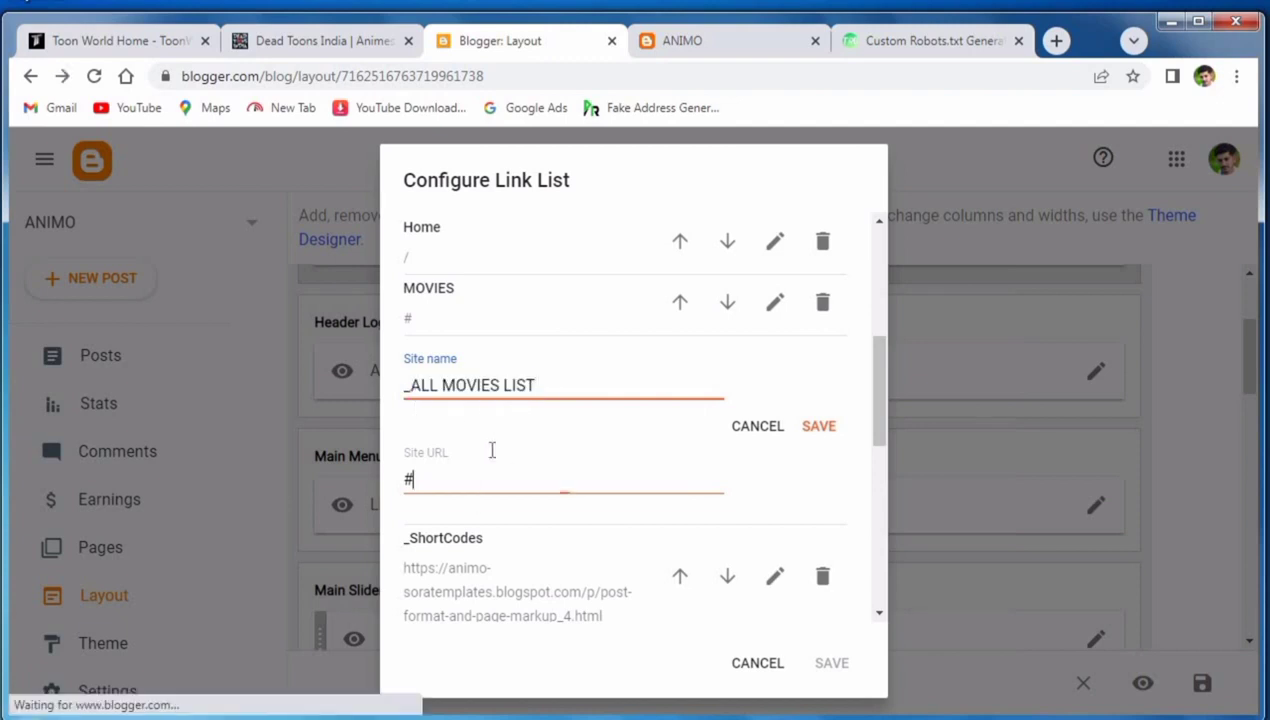
{"action": "left_click", "coordinate": [683, 43]}
{"action": "left_click", "coordinate": [612, 80]}
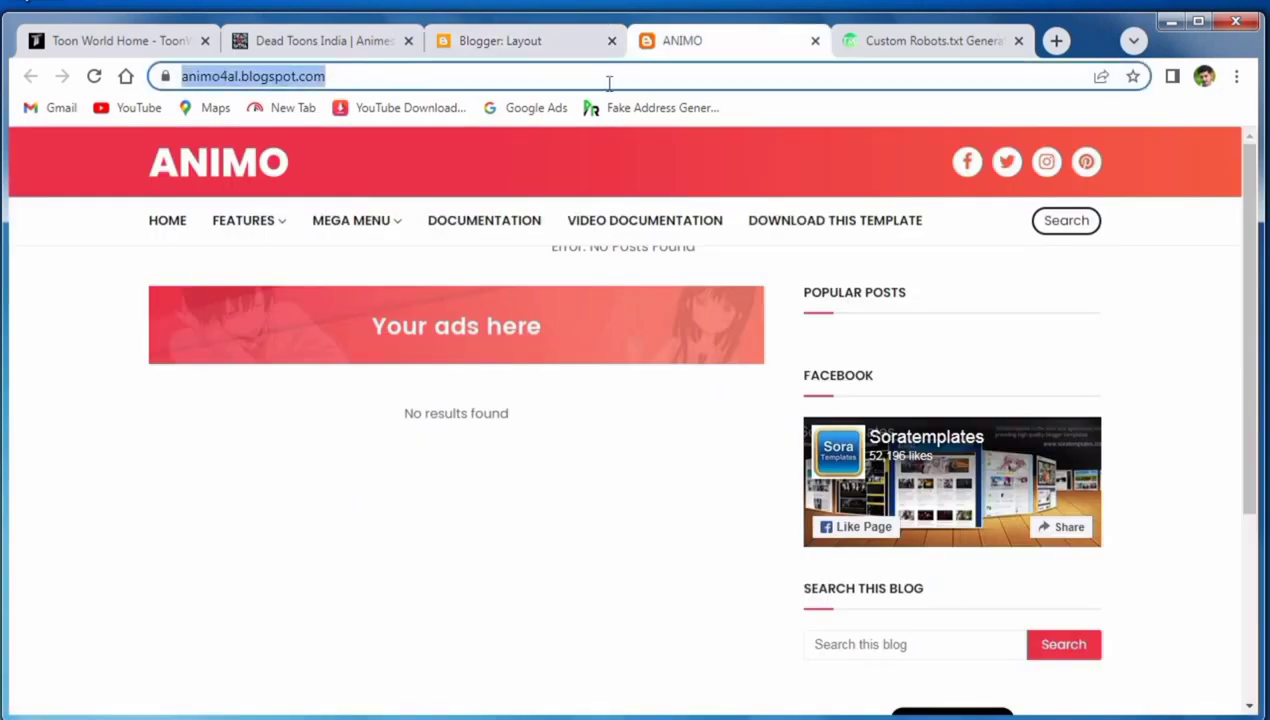
{"action": "right_click", "coordinate": [360, 80]}
{"action": "left_click", "coordinate": [408, 157]}
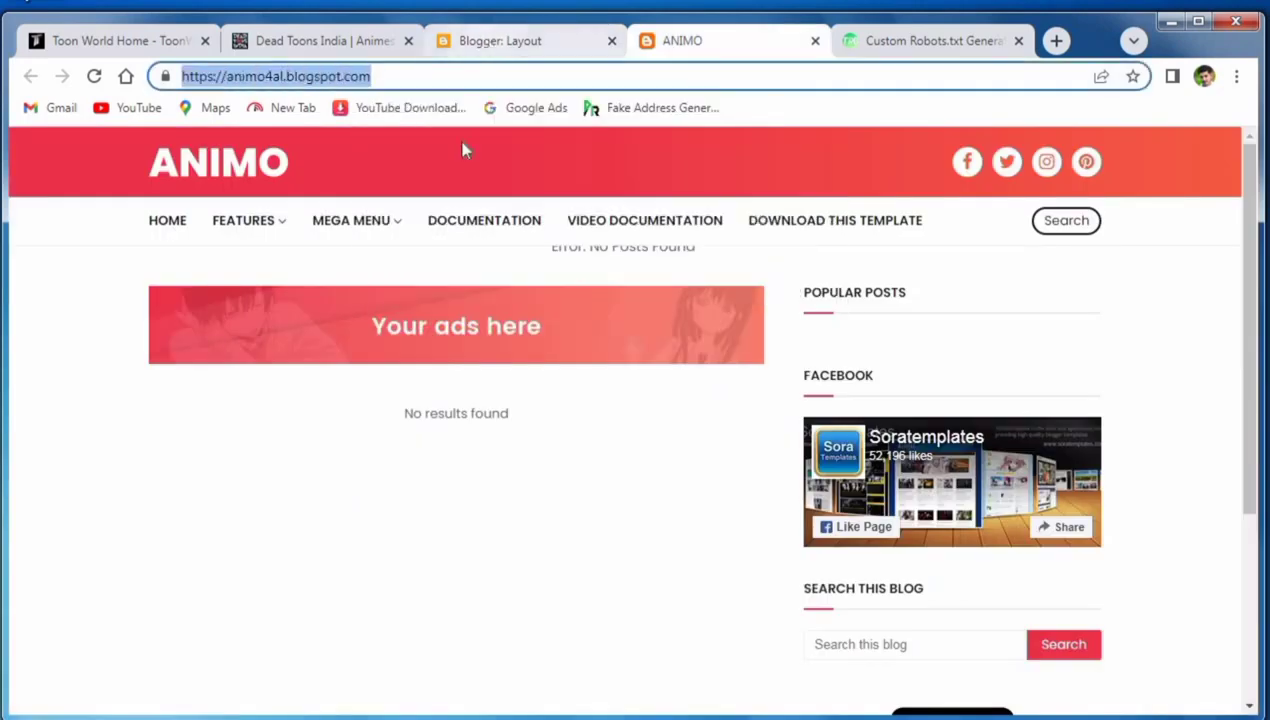
{"action": "left_click", "coordinate": [500, 41]}
{"action": "double_click", "coordinate": [428, 476]}
{"action": "right_click", "coordinate": [430, 476]}
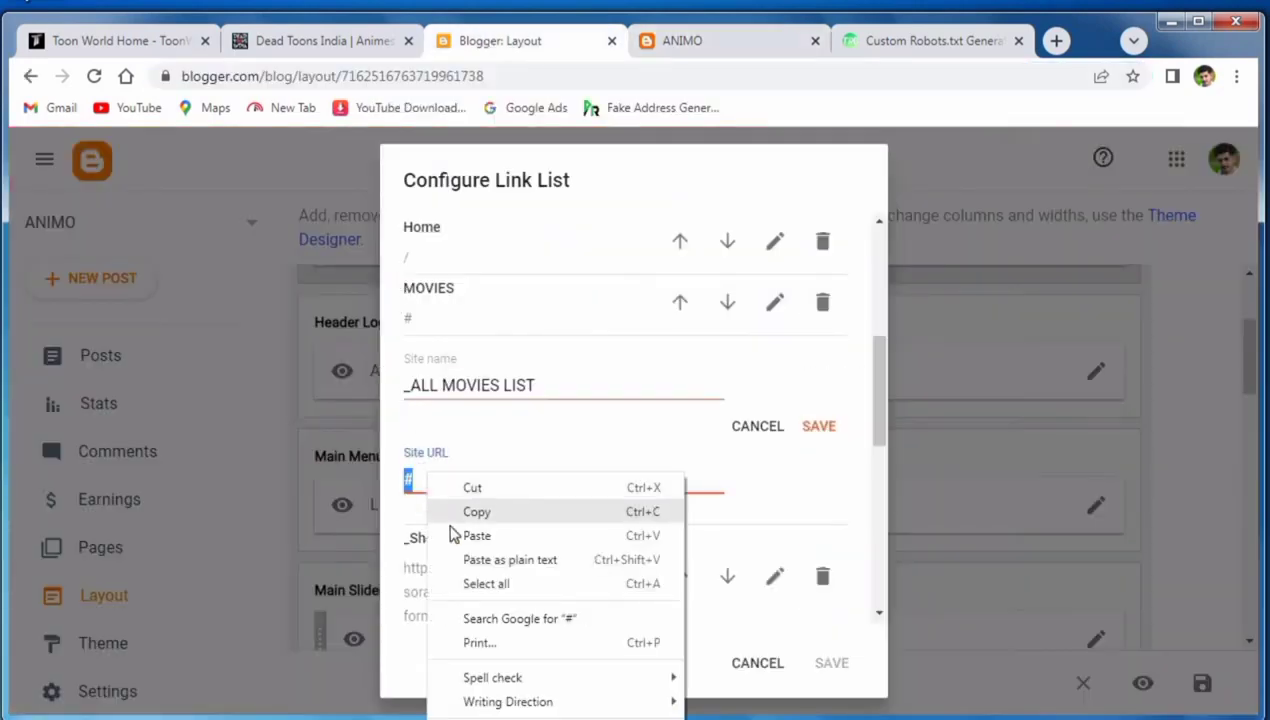
{"action": "left_click", "coordinate": [458, 534]}
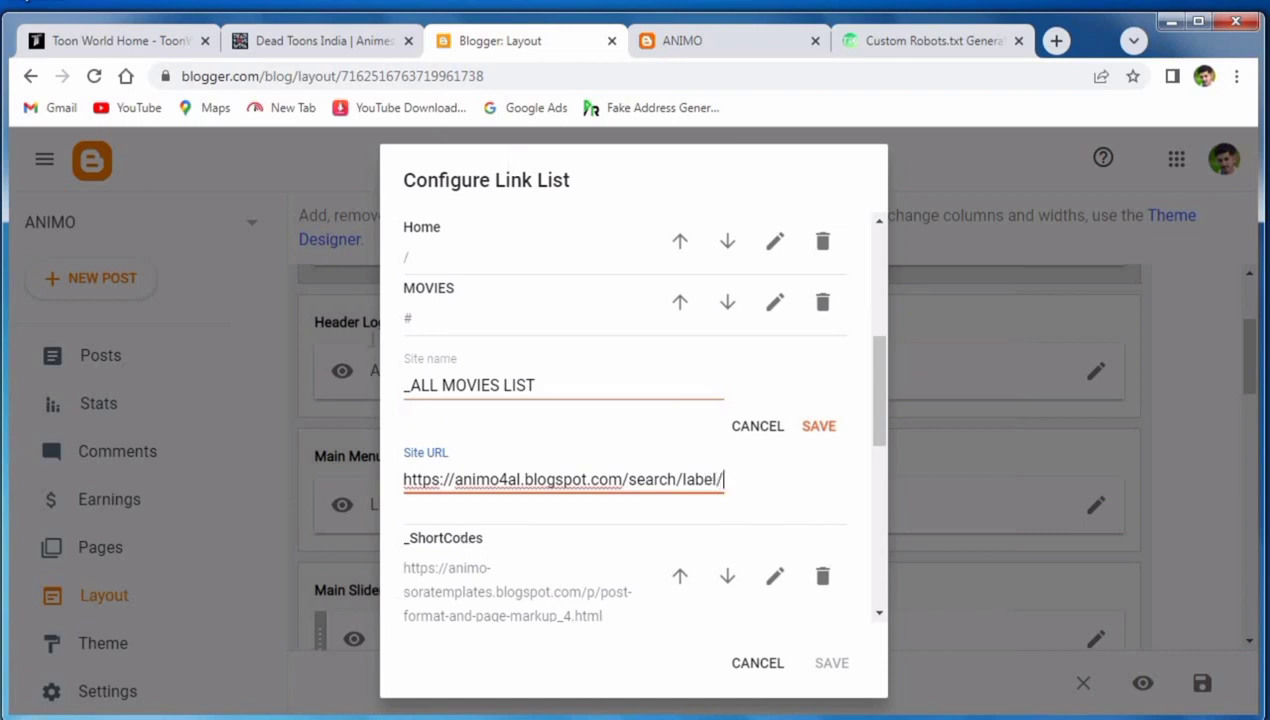
Append the label ALL MOVIES LIST, without the leading underscore, to the end of the item's site URL.
{"action": "left_click_drag", "start_coordinate": [411, 385], "coordinate": [527, 383]}
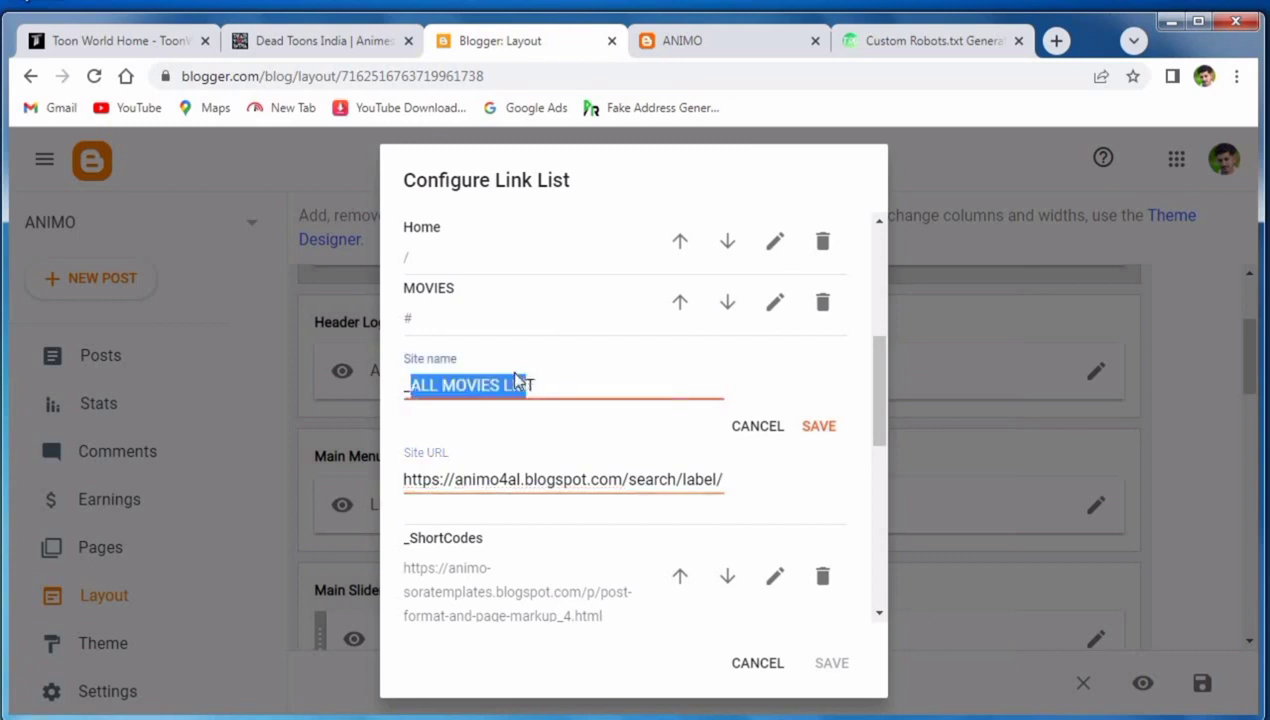
{"action": "right_click", "coordinate": [514, 374]}
{"action": "left_click", "coordinate": [421, 384]}
{"action": "mouse_move", "coordinate": [415, 385]}
{"action": "left_mouse_down"}
{"action": "mouse_move", "coordinate": [535, 385]}
{"action": "mouse_move", "coordinate": [404, 385]}
{"action": "left_mouse_up"}
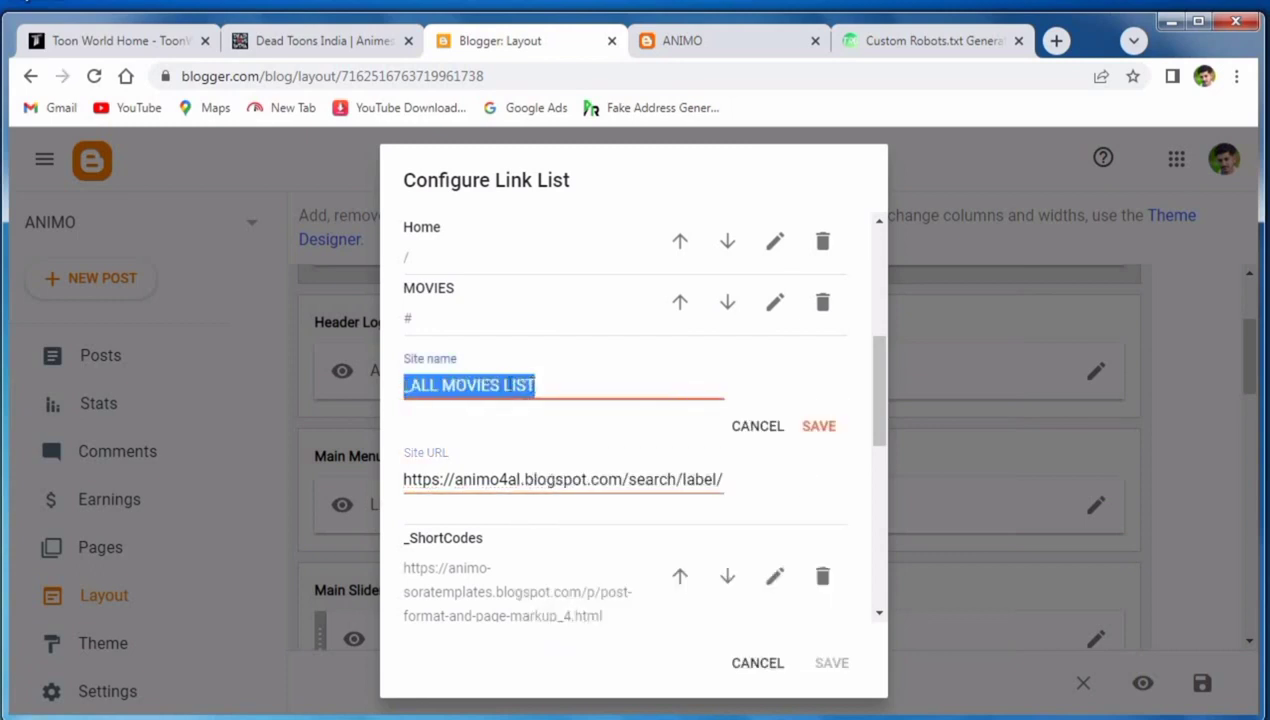
{"action": "right_click", "coordinate": [425, 390]}
{"action": "left_click", "coordinate": [488, 422]}
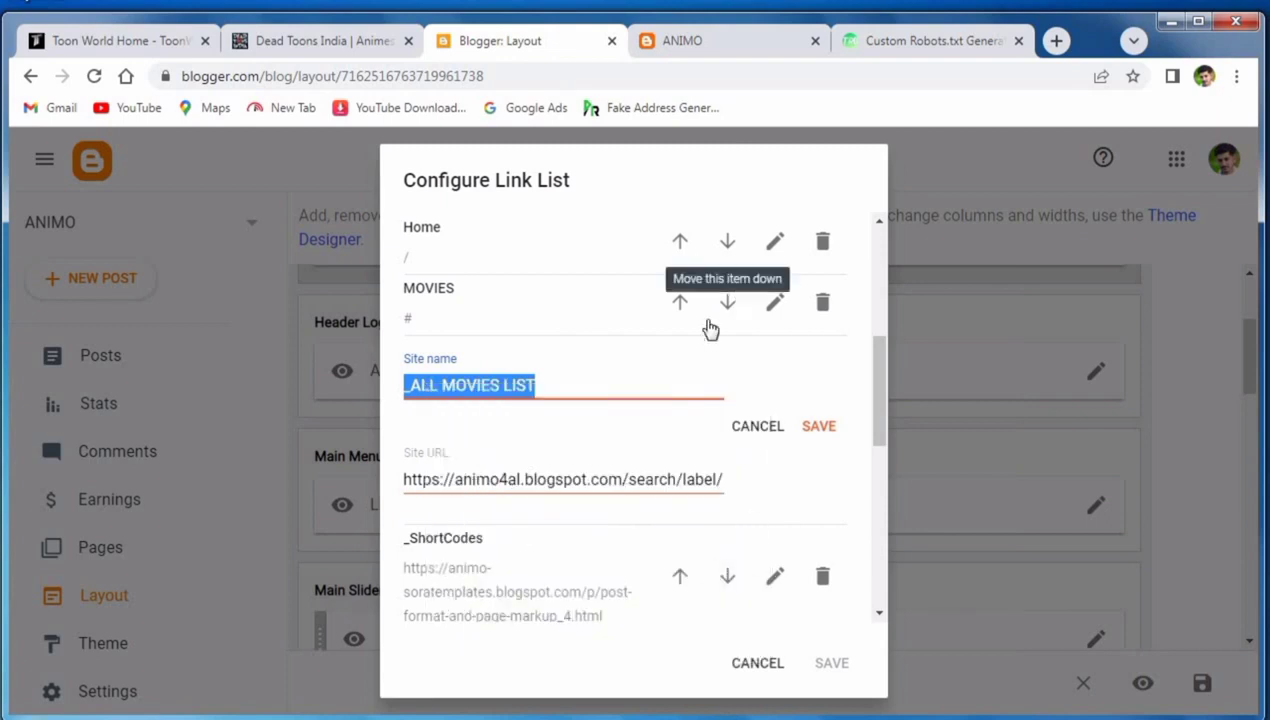
{"action": "left_click", "coordinate": [724, 479]}
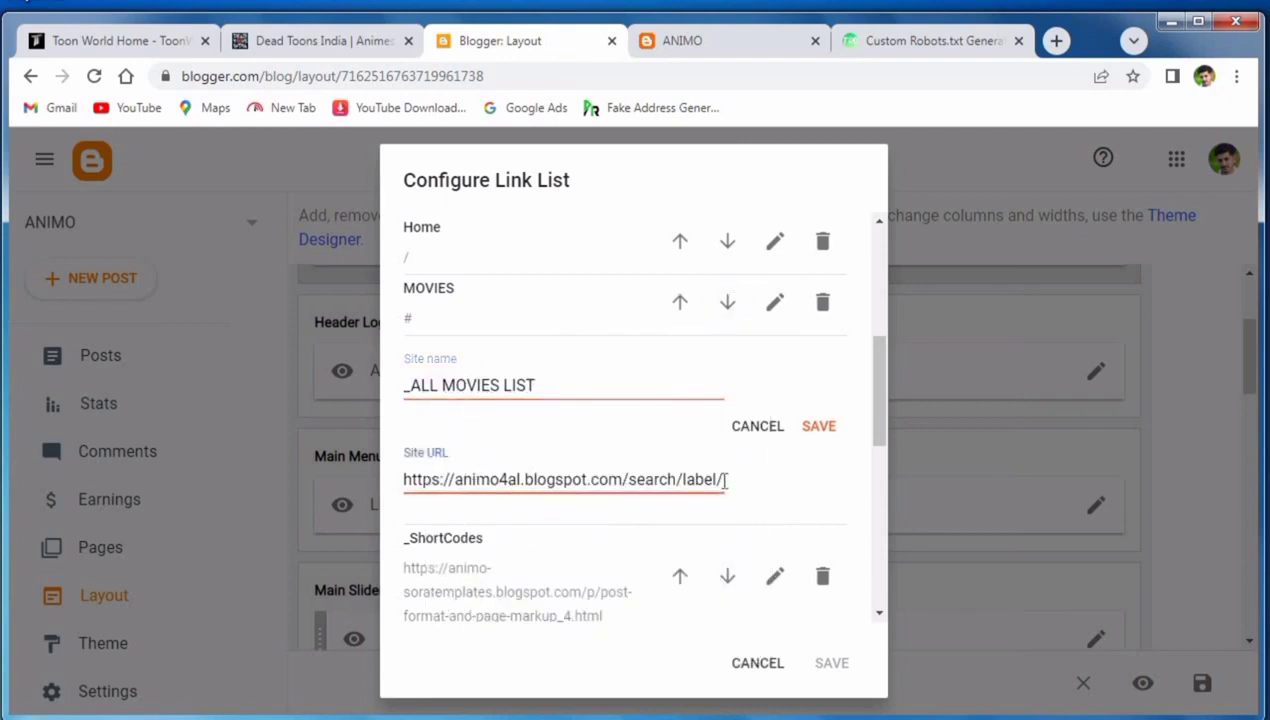
{"action": "key", "text": "ctrl+v"}
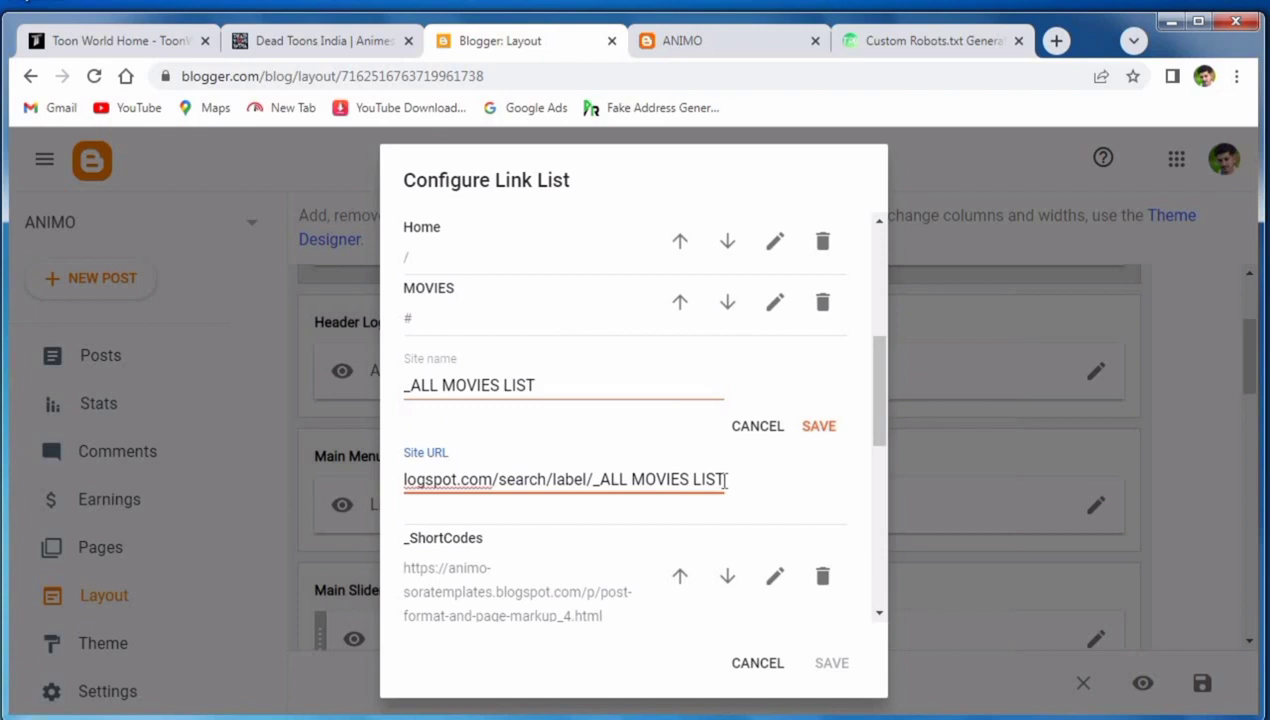
{"action": "left_click", "coordinate": [598, 480]}
{"action": "key", "text": "BackSpace"}
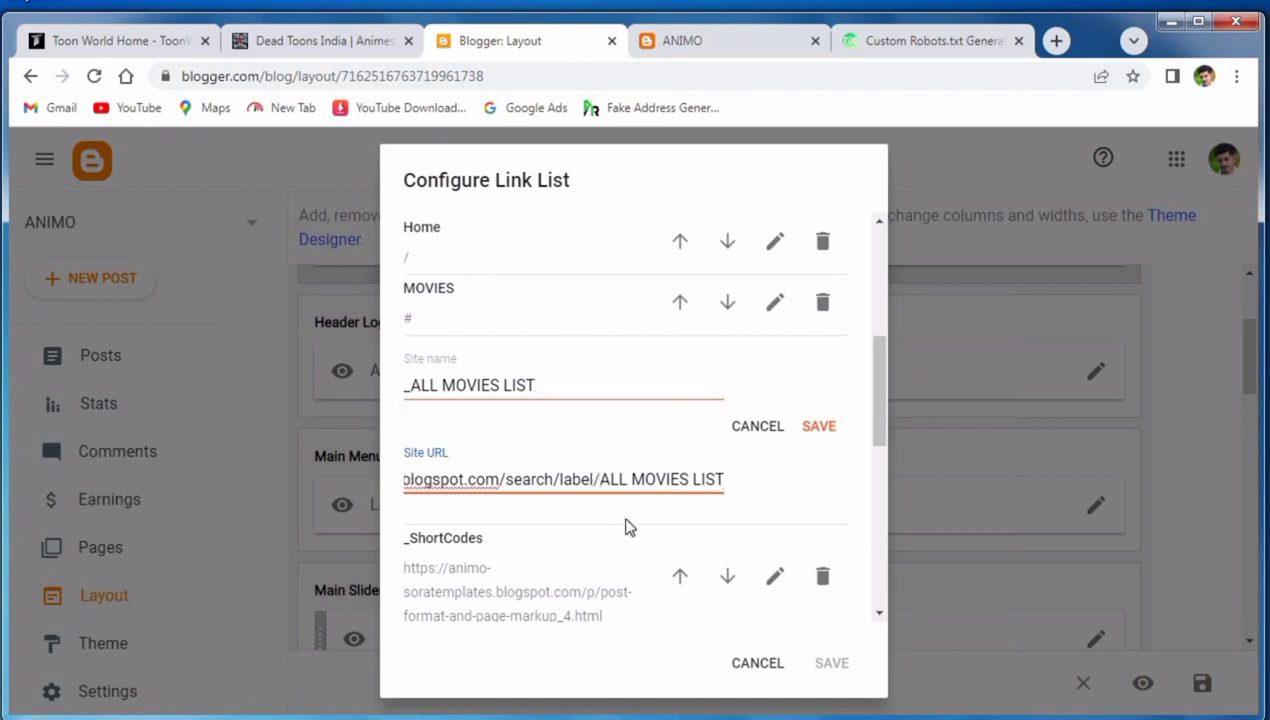
Note the label as "ALL MOVIES LIST," in a new Notepad document, minimize it, and save the _ALL MOVIES LIST menu item.
{"action": "double_click", "coordinate": [599, 480]}
{"action": "key", "text": "super"}
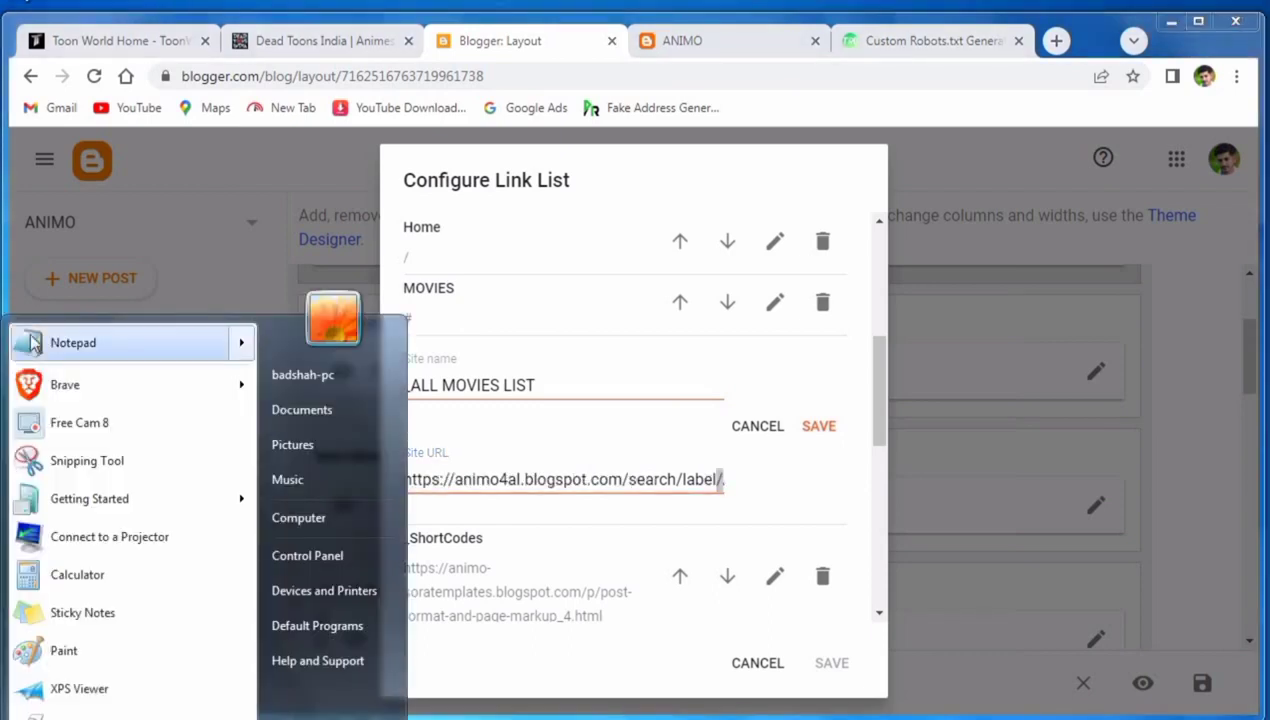
{"action": "left_click", "coordinate": [100, 342]}
{"action": "right_click", "coordinate": [256, 268]}
{"action": "left_click", "coordinate": [303, 342]}
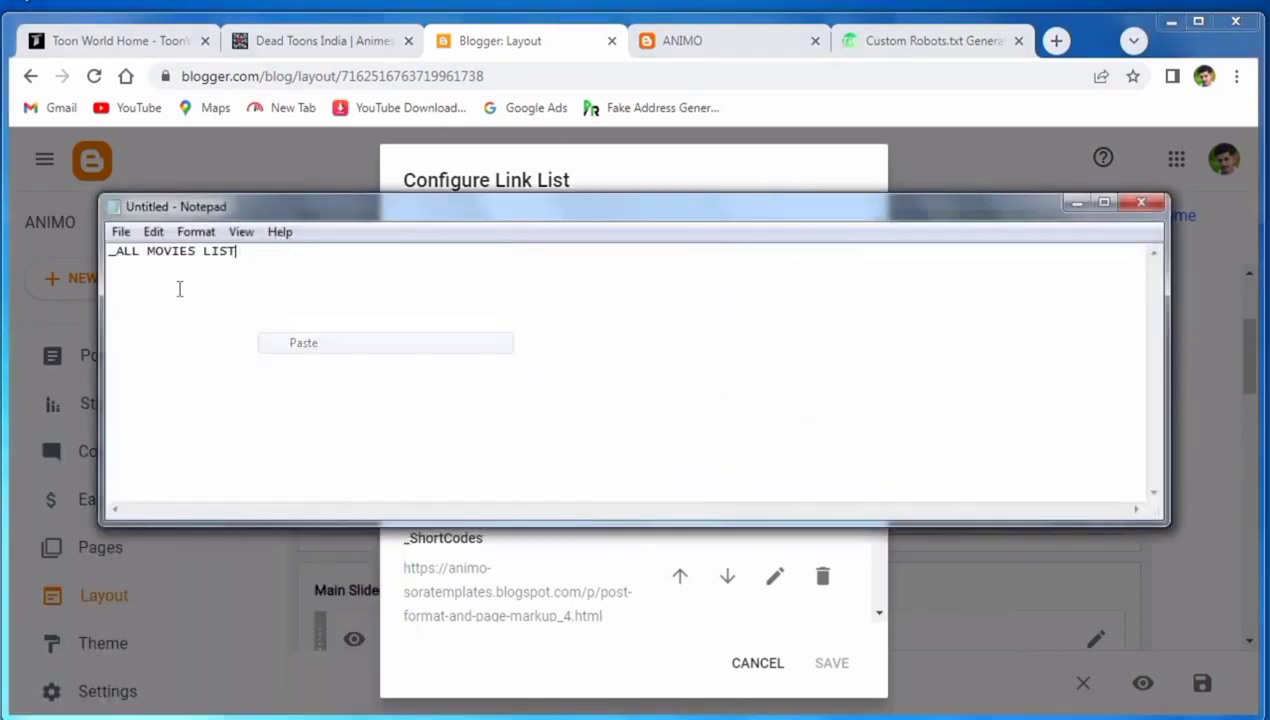
{"action": "left_click", "coordinate": [120, 257]}
{"action": "key", "text": "BackSpace"}
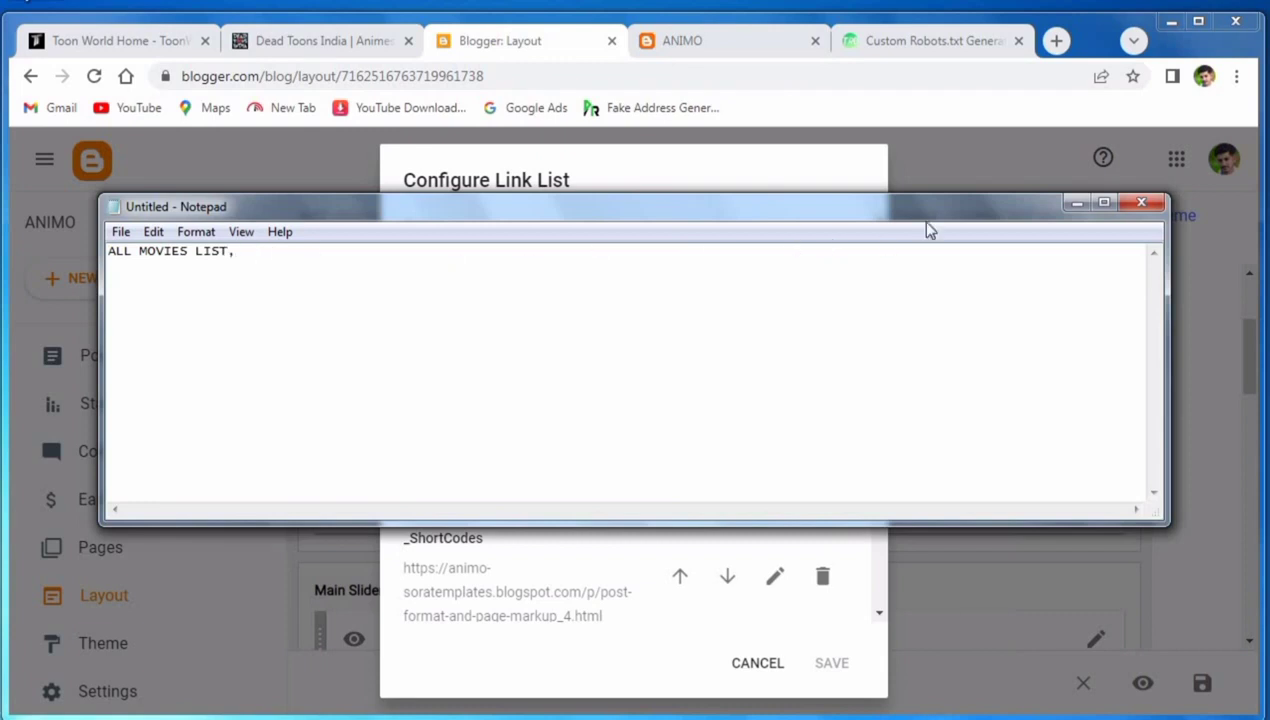
{"action": "left_click", "coordinate": [1077, 203]}
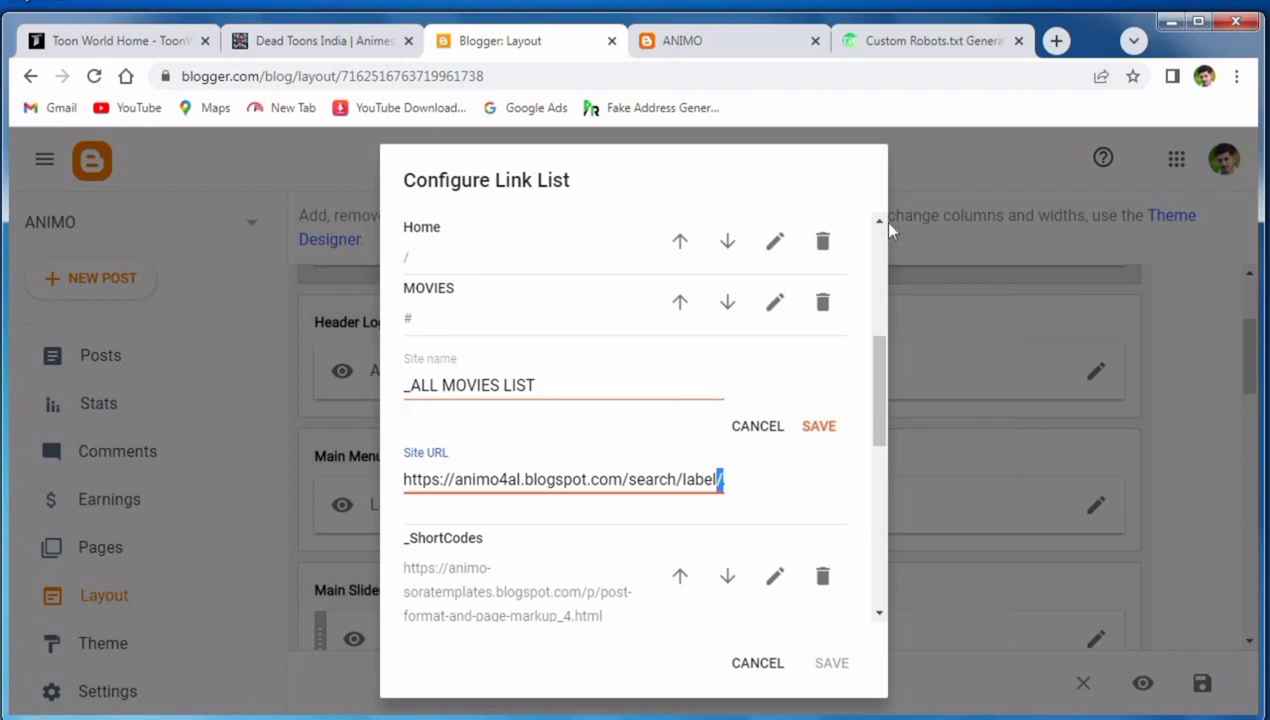
{"action": "left_click", "coordinate": [815, 428]}
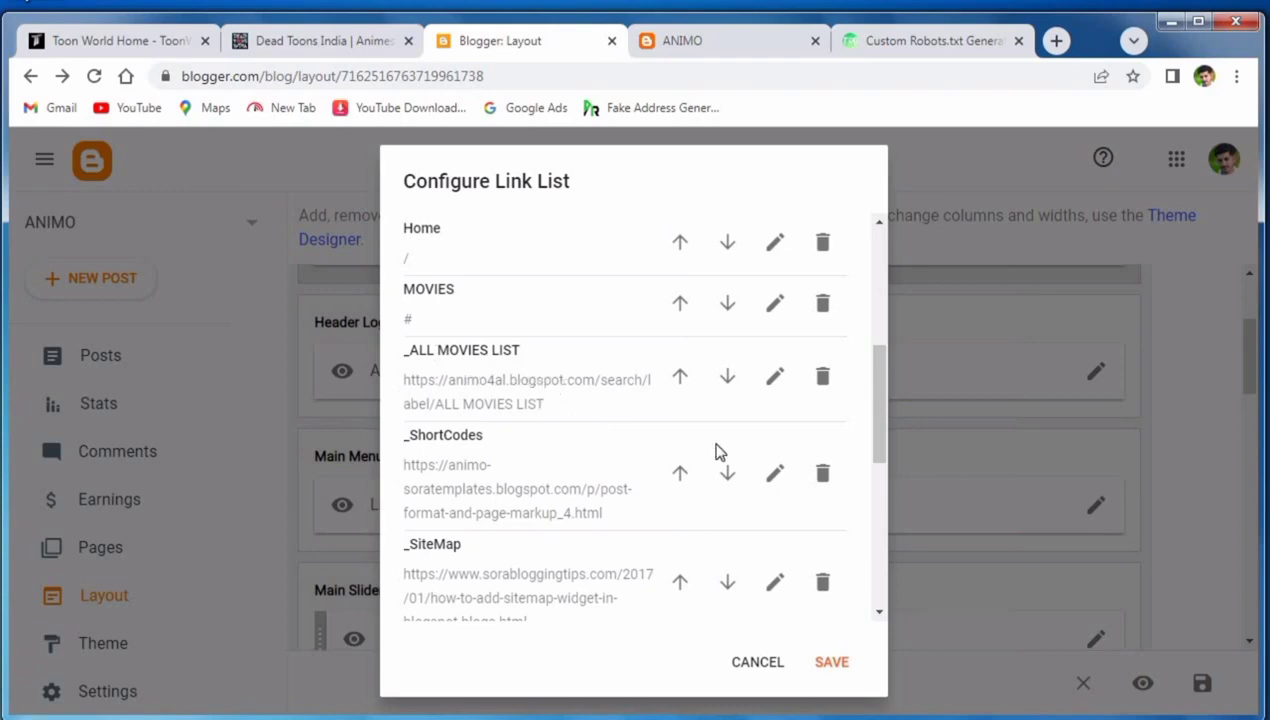
Rename the _ShortCodes item to _ANIMATED MOVIES, matching the second entry in Toonworld4all's Movies dropdown.
{"action": "left_click", "coordinate": [772, 476]}
{"action": "left_click", "coordinate": [522, 470]}
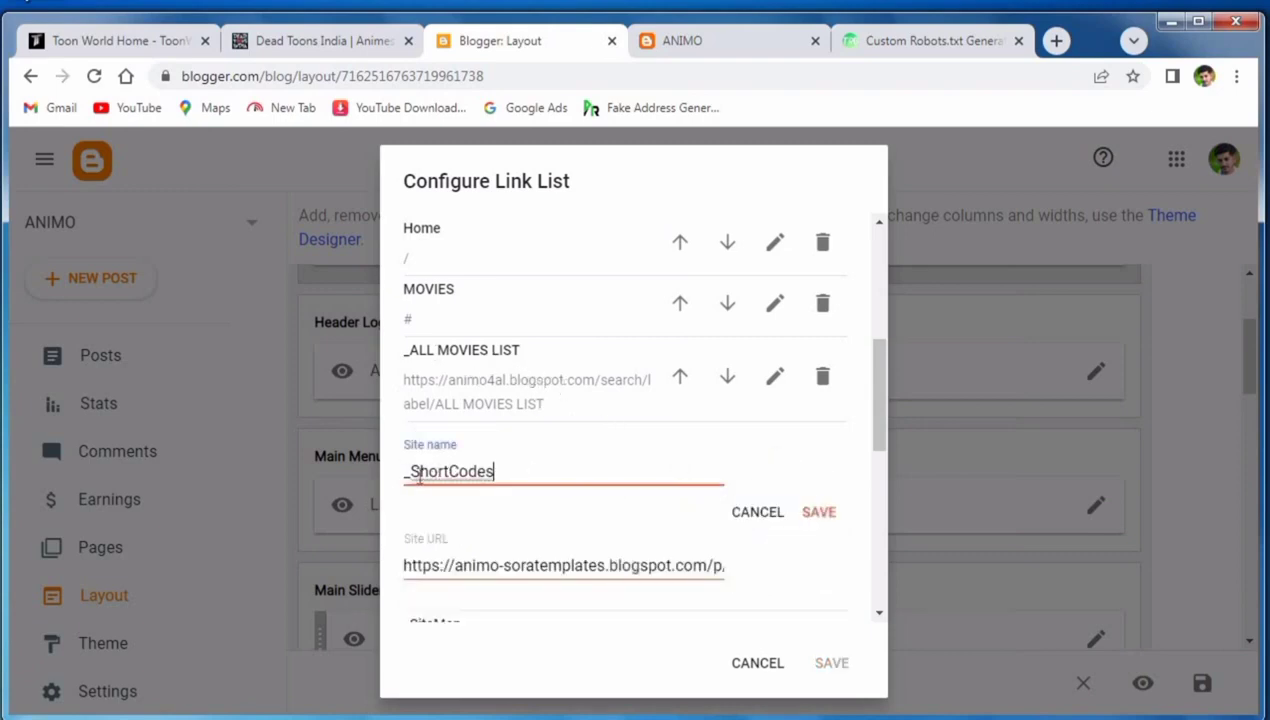
{"action": "left_click_drag", "start_coordinate": [411, 471], "coordinate": [511, 476]}
{"action": "left_click", "coordinate": [136, 45]}
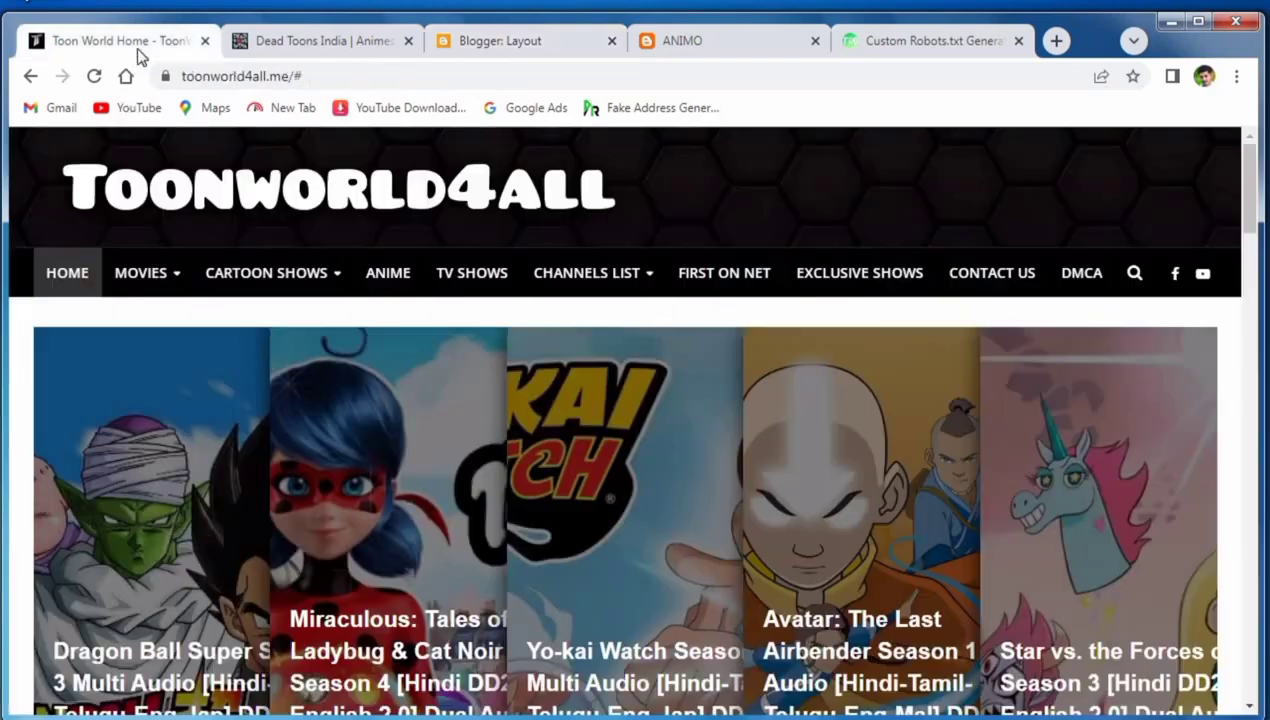
{"action": "mouse_move", "coordinate": [164, 286]}
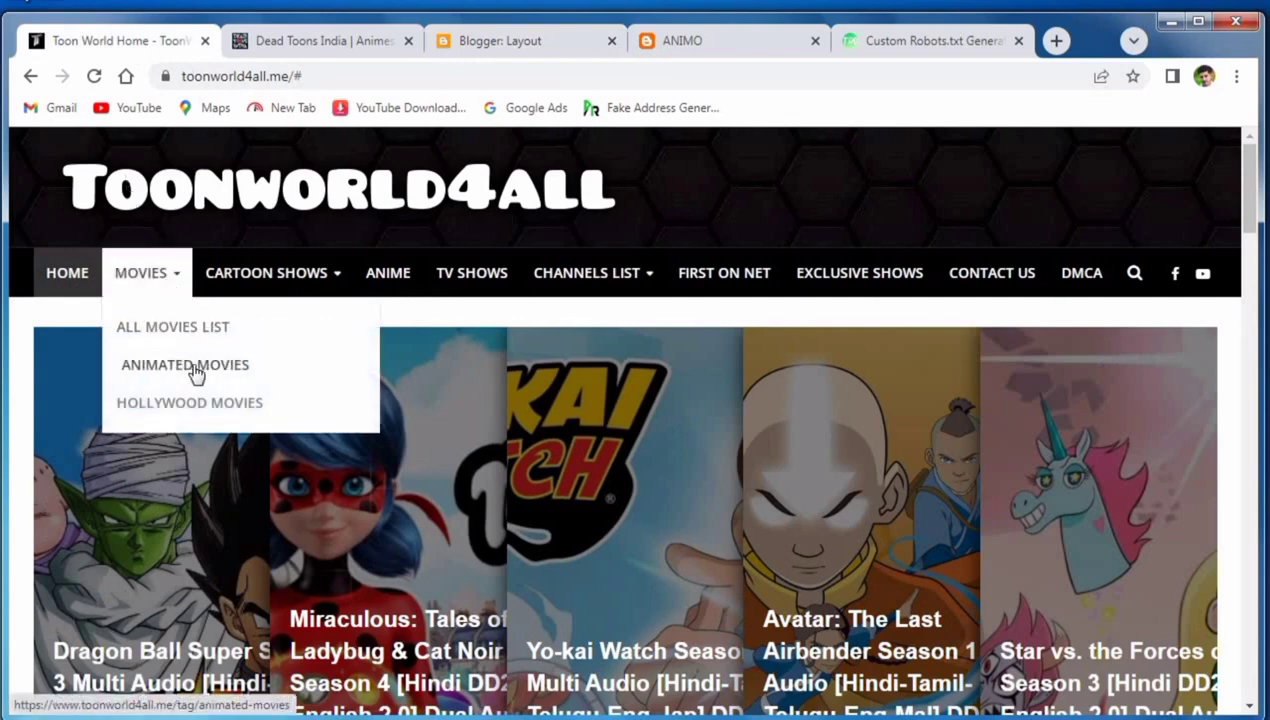
{"action": "left_click", "coordinate": [380, 42]}
{"action": "left_click", "coordinate": [509, 45]}
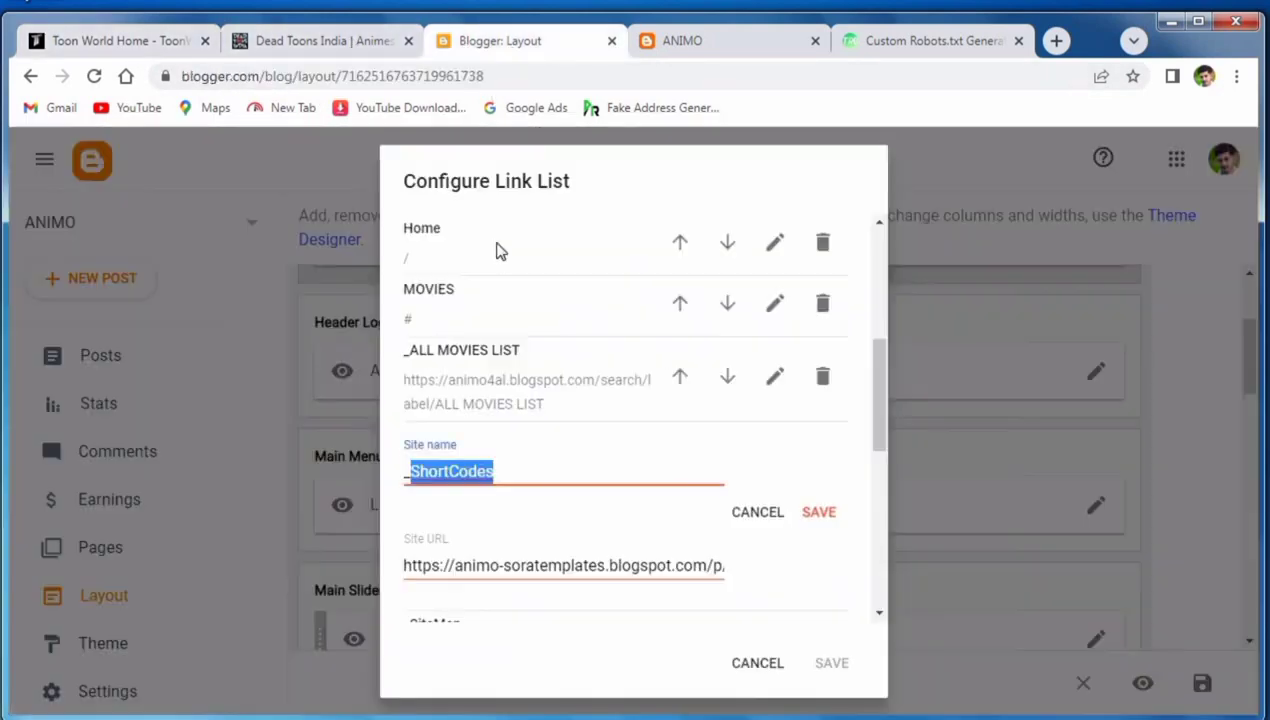
{"action": "type", "text": "a"}
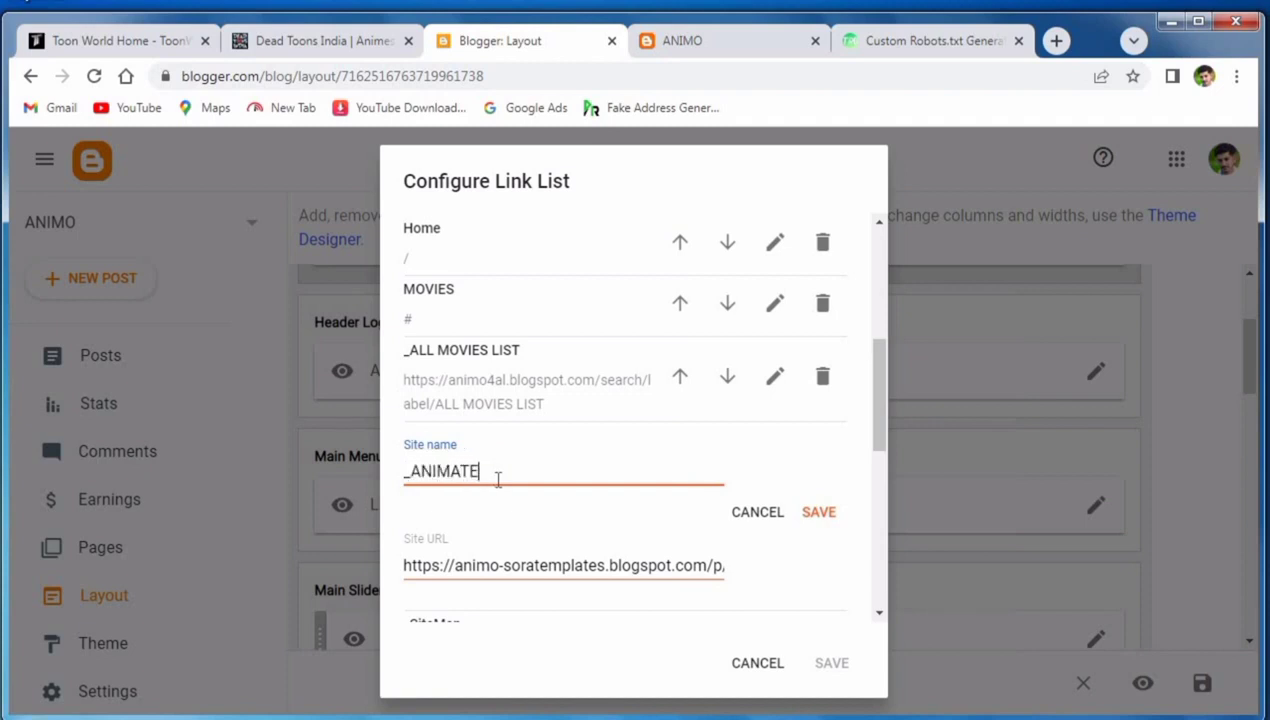
{"action": "type", "text": "NIMATED MOVIES"}
{"action": "double_click", "coordinate": [506, 565]}
{"action": "triple_click", "coordinate": [507, 565]}
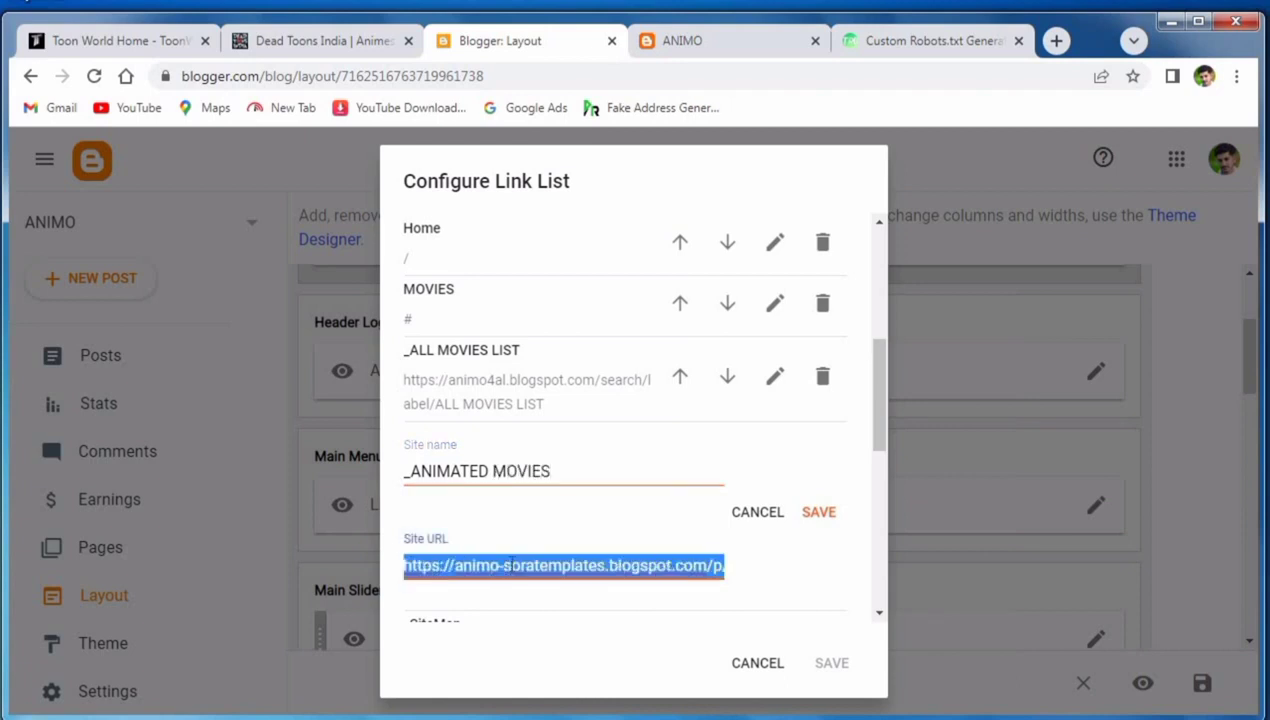
{"action": "key", "text": "BackSpace"}
{"action": "left_click", "coordinate": [682, 40]}
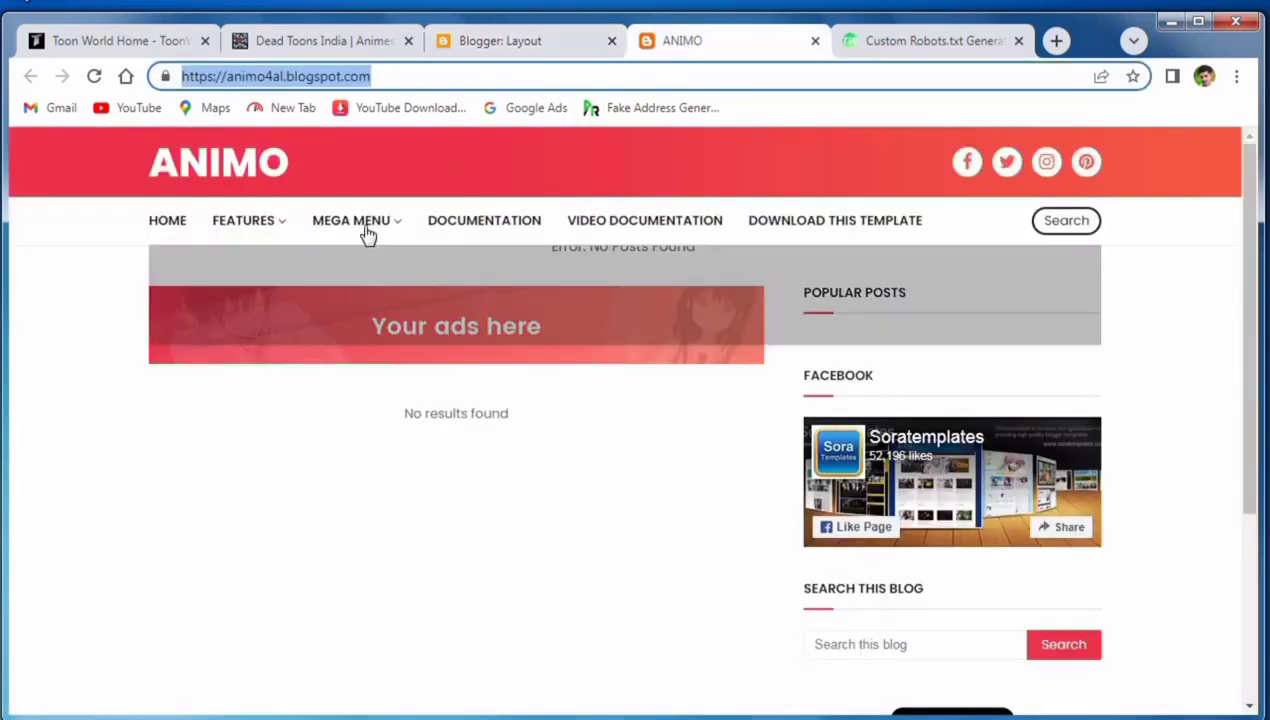
{"action": "left_click", "coordinate": [505, 42]}
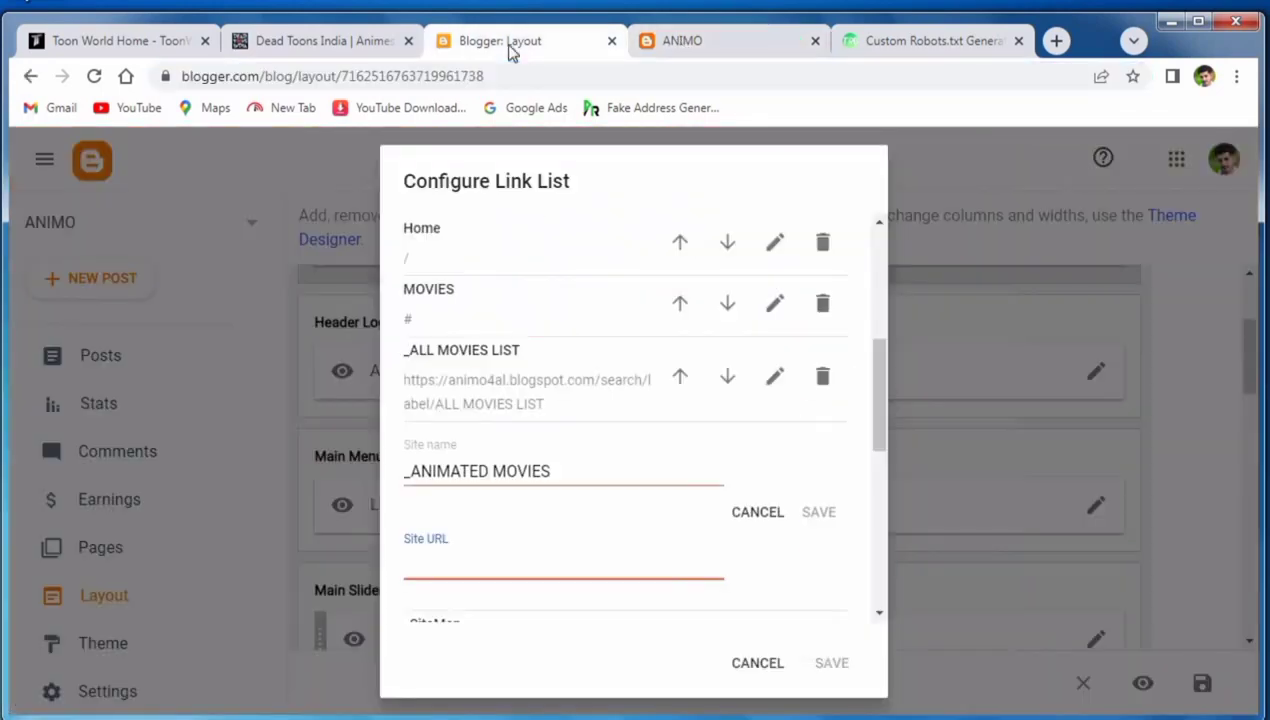
{"action": "left_click", "coordinate": [714, 42]}
{"action": "right_click", "coordinate": [364, 78]}
{"action": "left_click", "coordinate": [388, 156]}
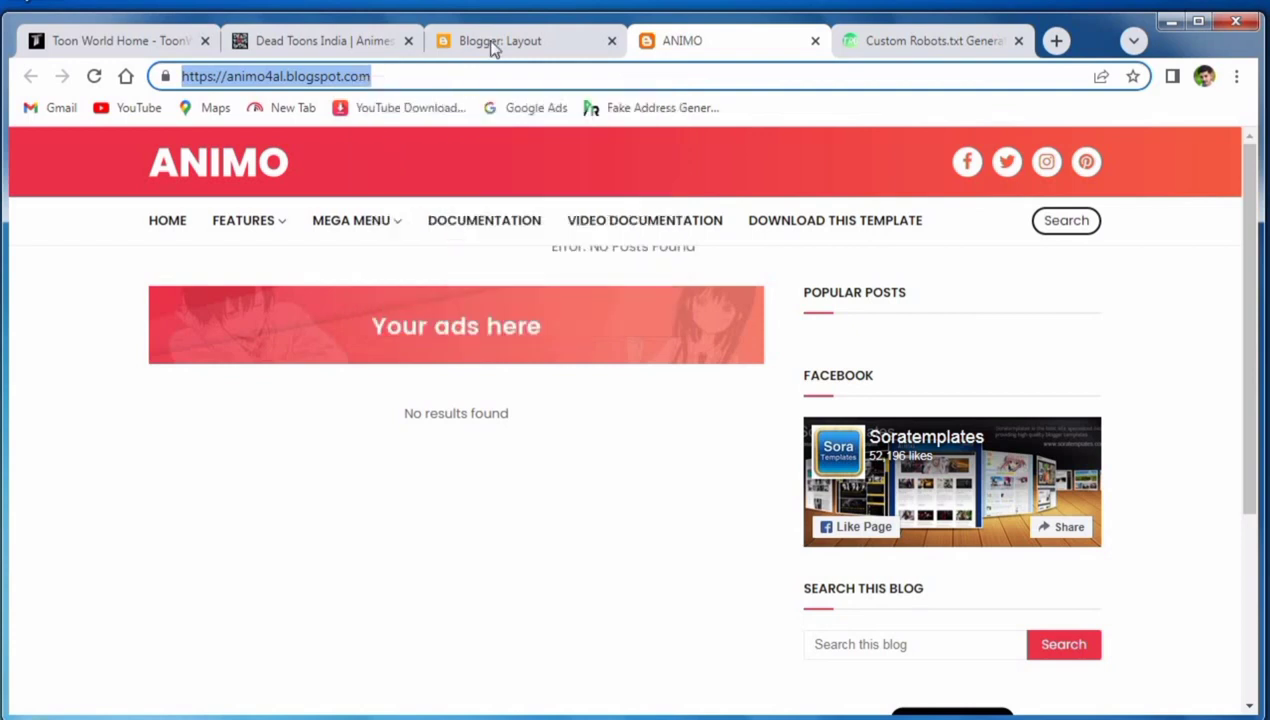
{"action": "left_click", "coordinate": [490, 42]}
{"action": "right_click", "coordinate": [442, 557]}
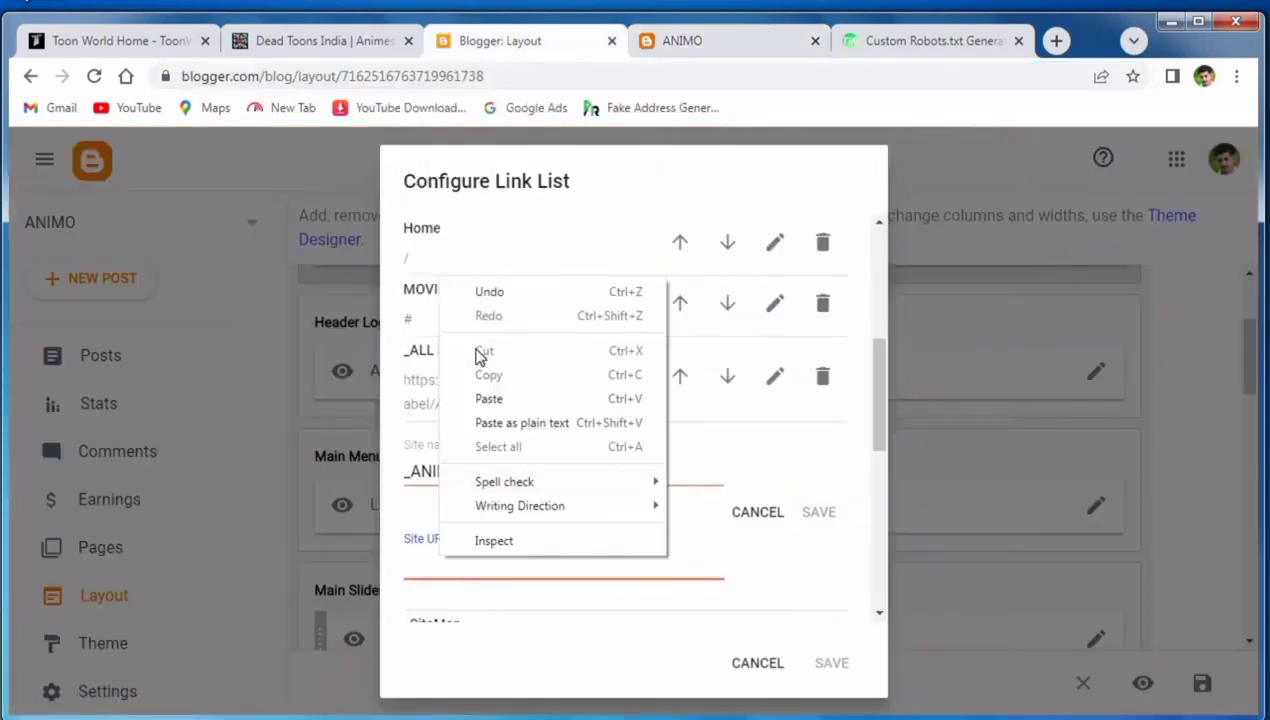
{"action": "left_click", "coordinate": [489, 399]}
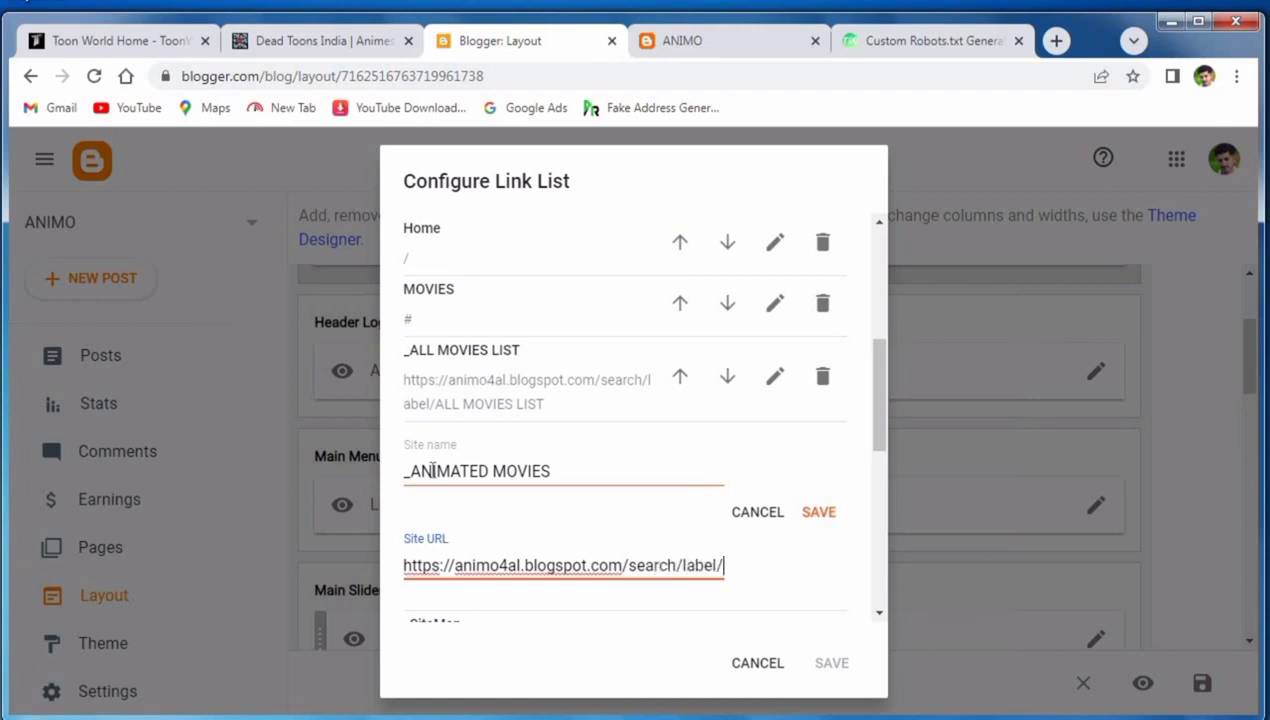
Append the label ANIMATED MOVIES, without the leading underscore, to the item's site URL and save the item.
{"action": "left_click_drag", "start_coordinate": [411, 471], "coordinate": [548, 471]}
{"action": "right_click", "coordinate": [512, 468]}
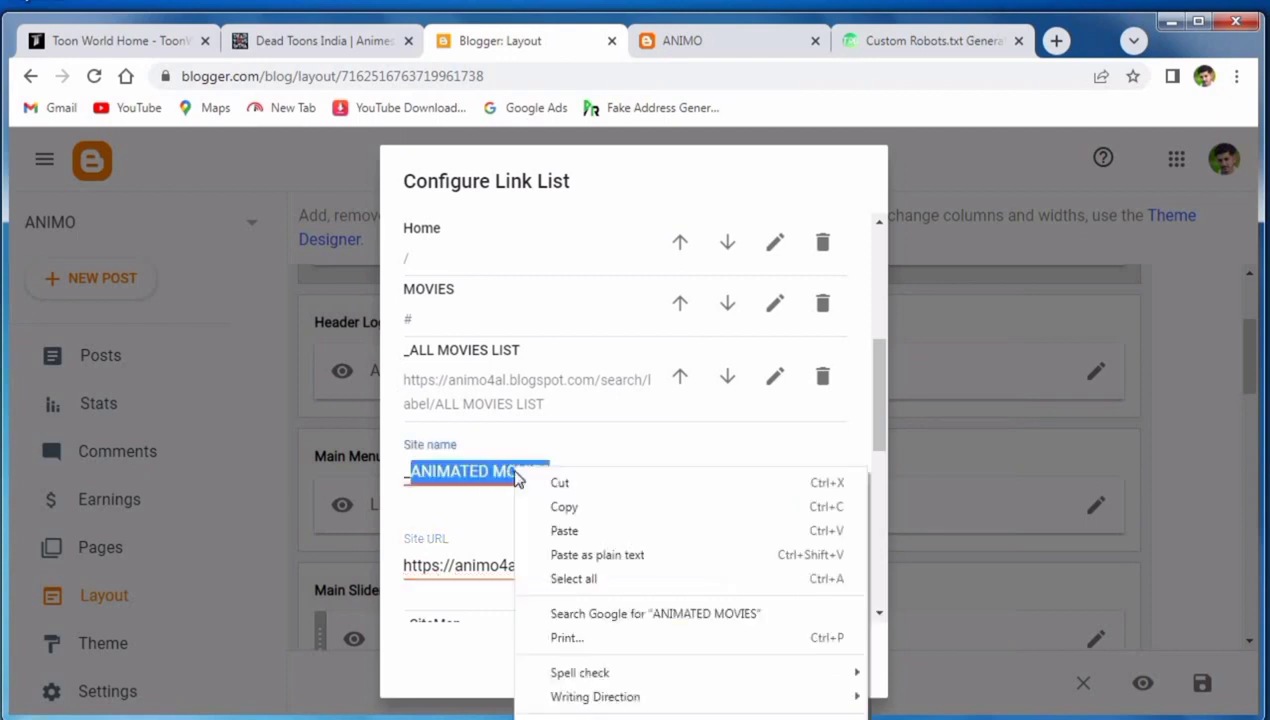
{"action": "left_click", "coordinate": [566, 507]}
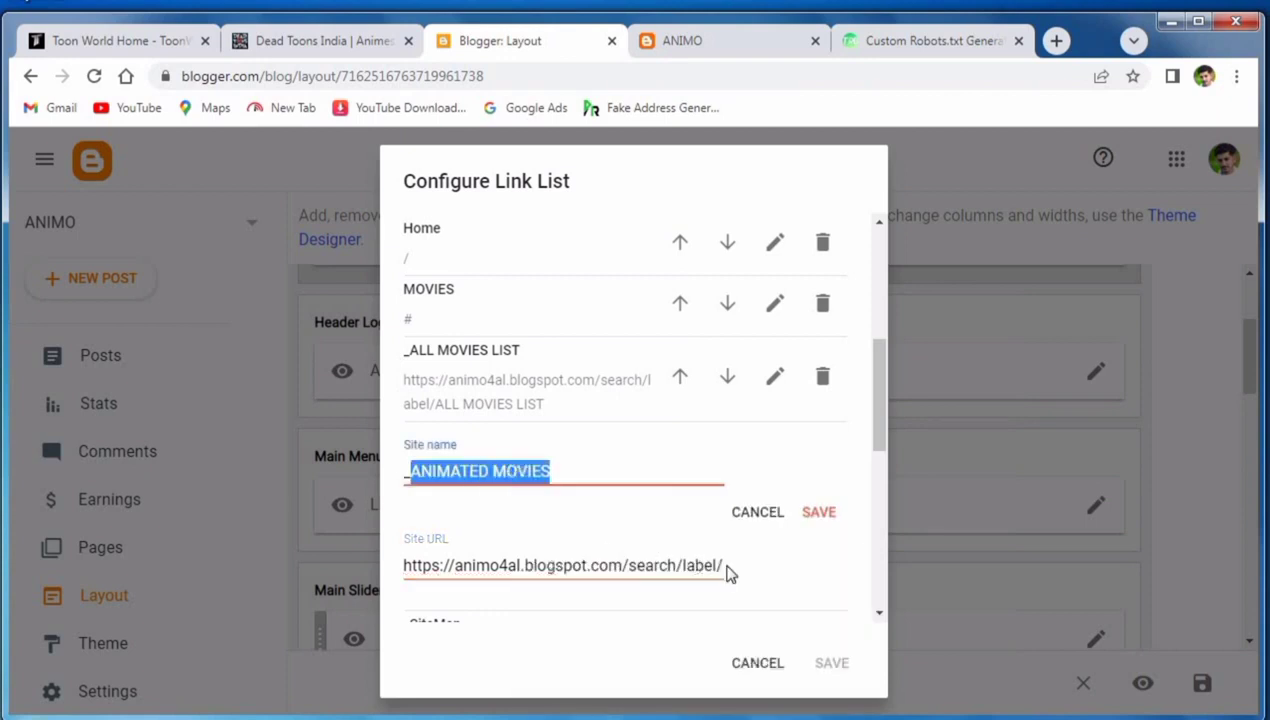
{"action": "left_click", "coordinate": [729, 566]}
{"action": "left_click", "coordinate": [732, 570]}
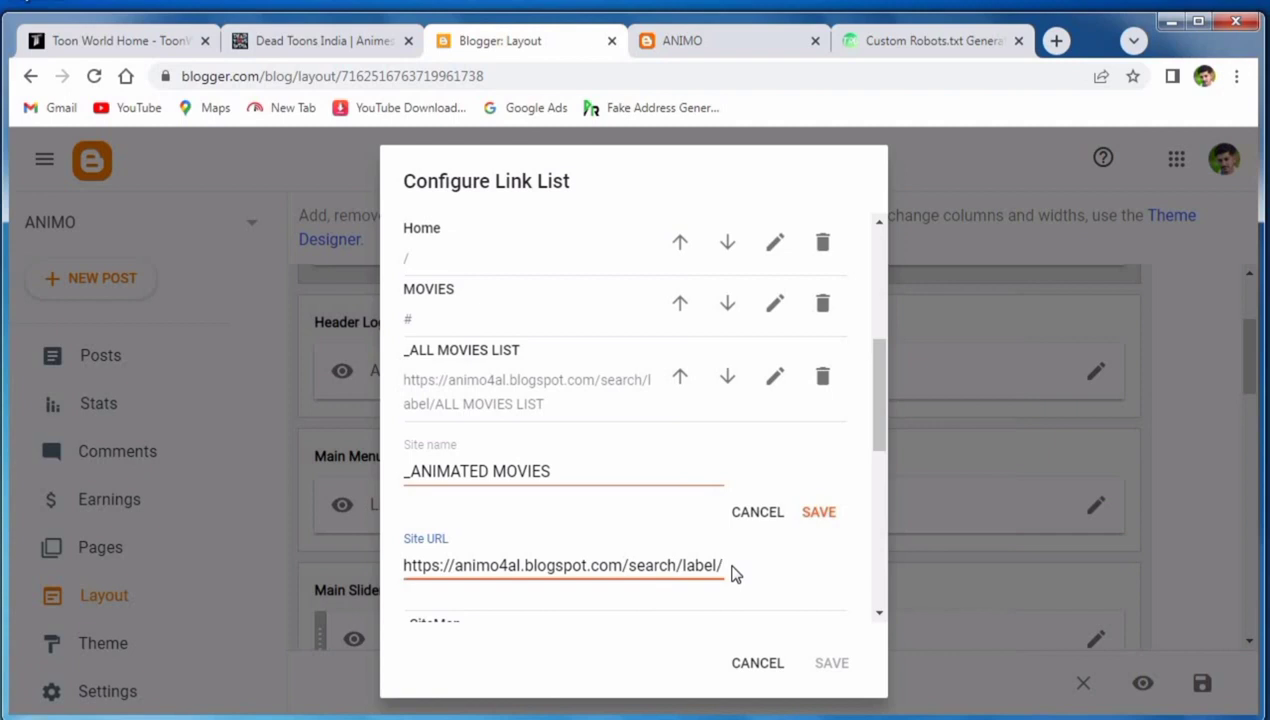
{"action": "key", "text": "ctrl+v"}
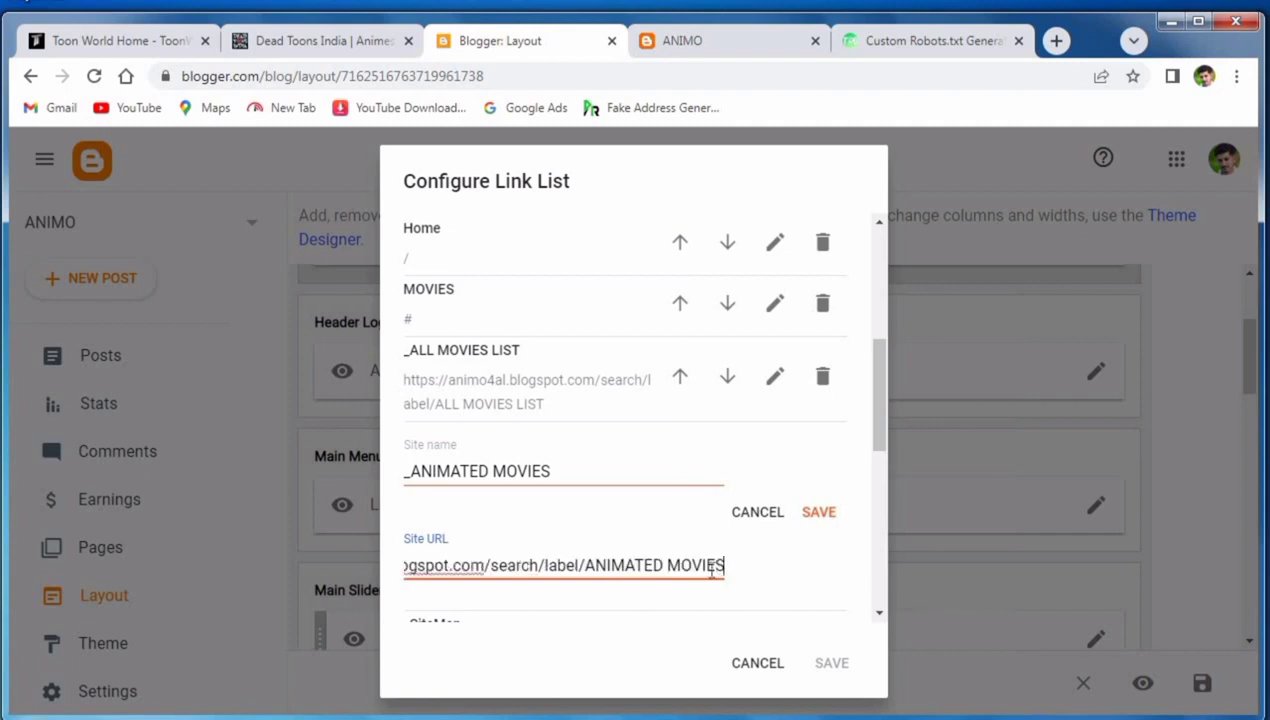
{"action": "left_click", "coordinate": [816, 512]}
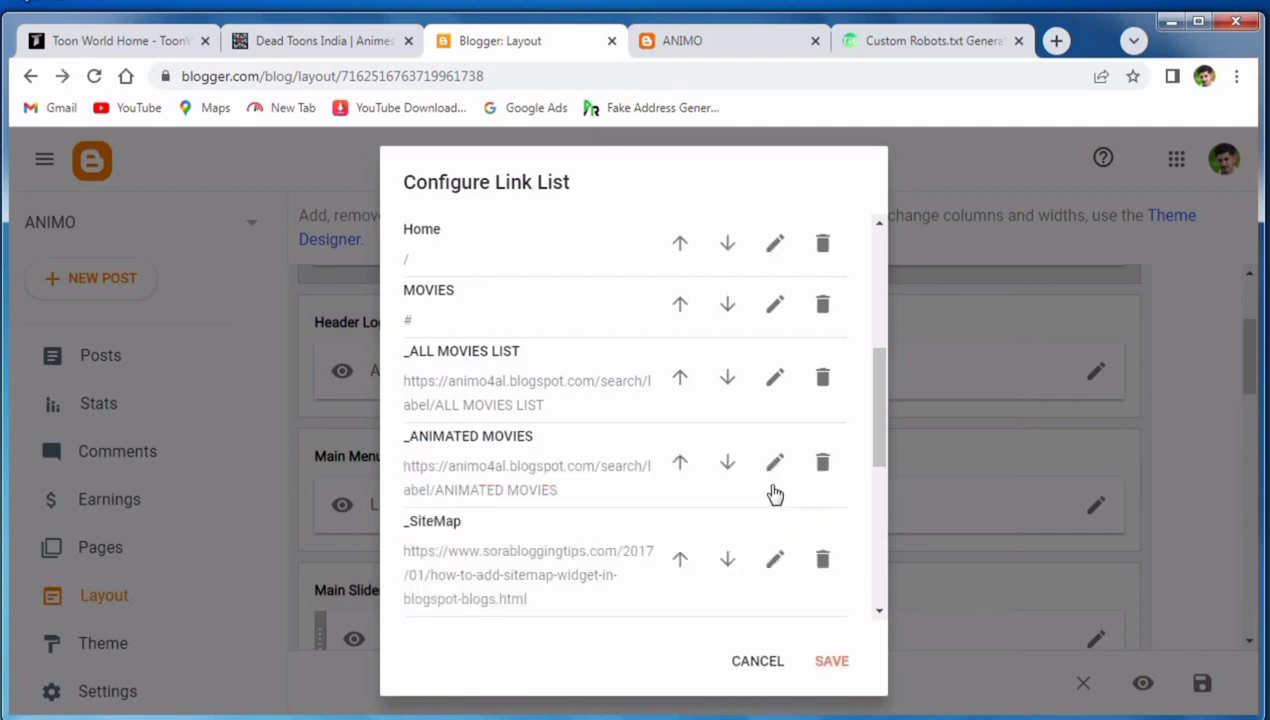
Rename the _SiteMap item to _HOLLYWOOD MOVIES, matching the third entry in Toonworld4all's Movies dropdown.
{"action": "left_click", "coordinate": [777, 560]}
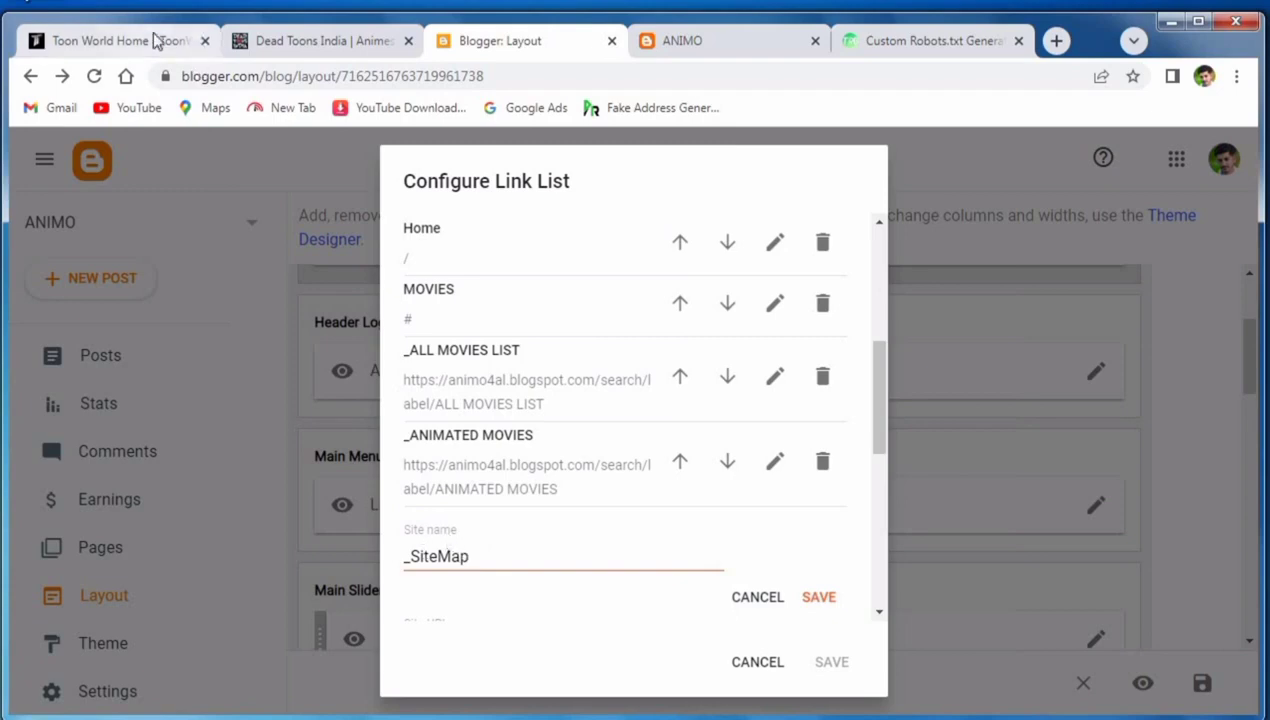
{"action": "left_click", "coordinate": [100, 42]}
{"action": "mouse_move", "coordinate": [136, 274]}
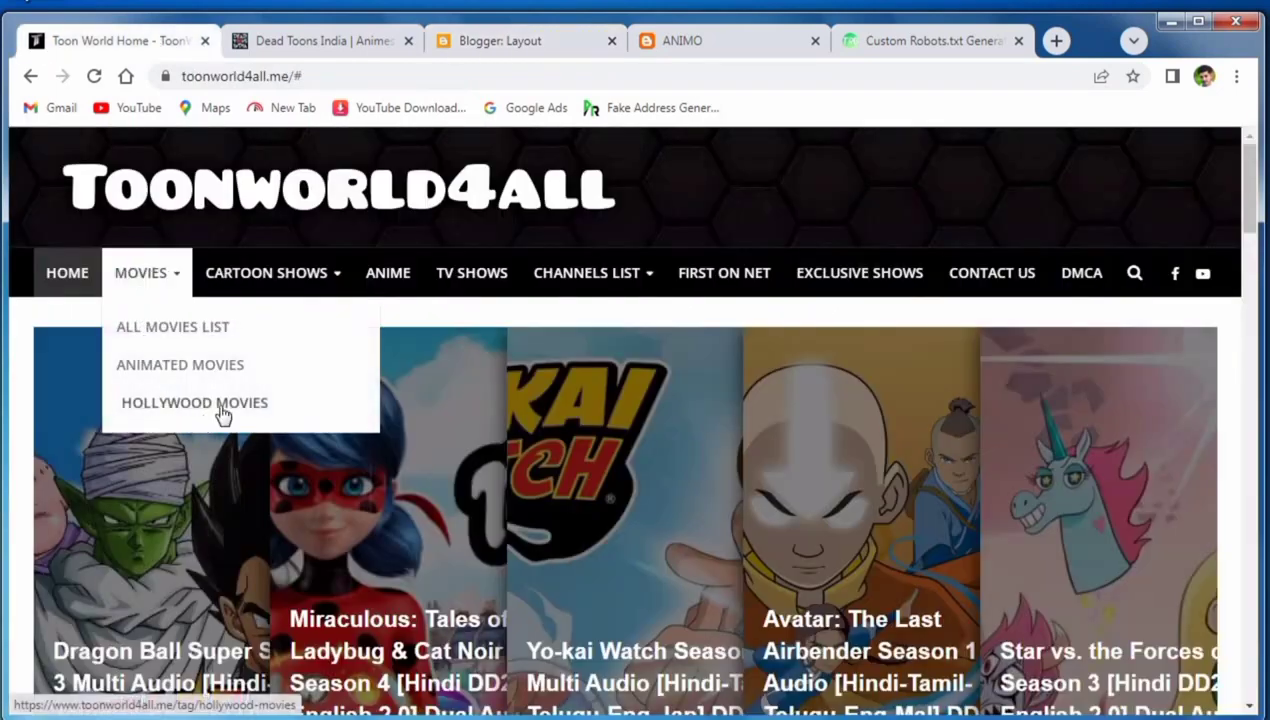
{"action": "left_click", "coordinate": [502, 42]}
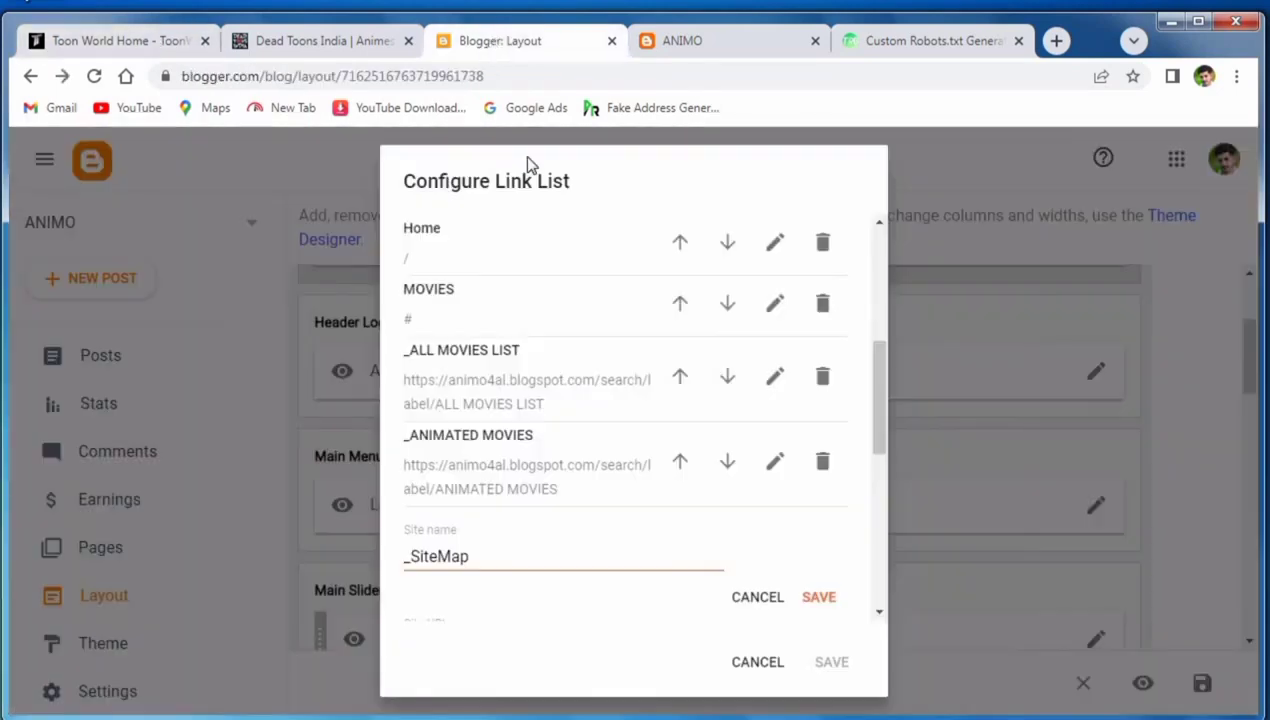
{"action": "left_click", "coordinate": [464, 548]}
{"action": "key", "text": "BackSpace"}
{"action": "key", "text": "BackSpace"}
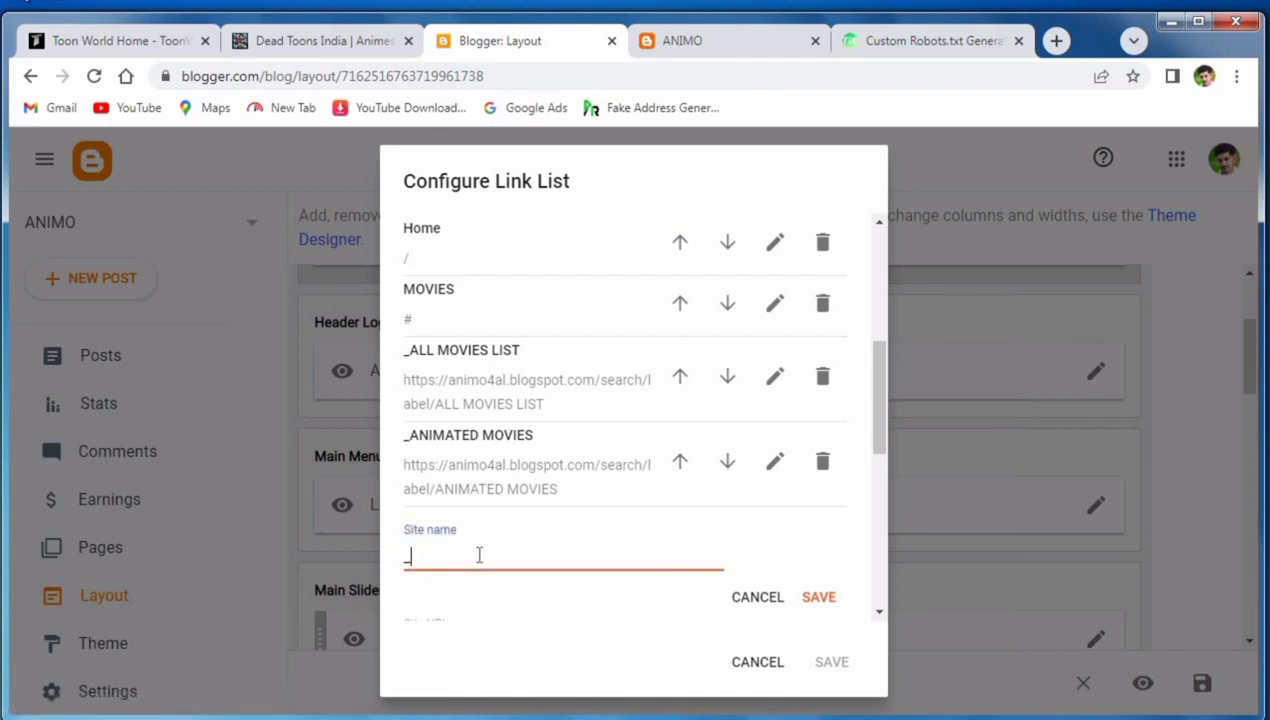
{"action": "type", "text": "HOLLYWOOD MOVIES"}
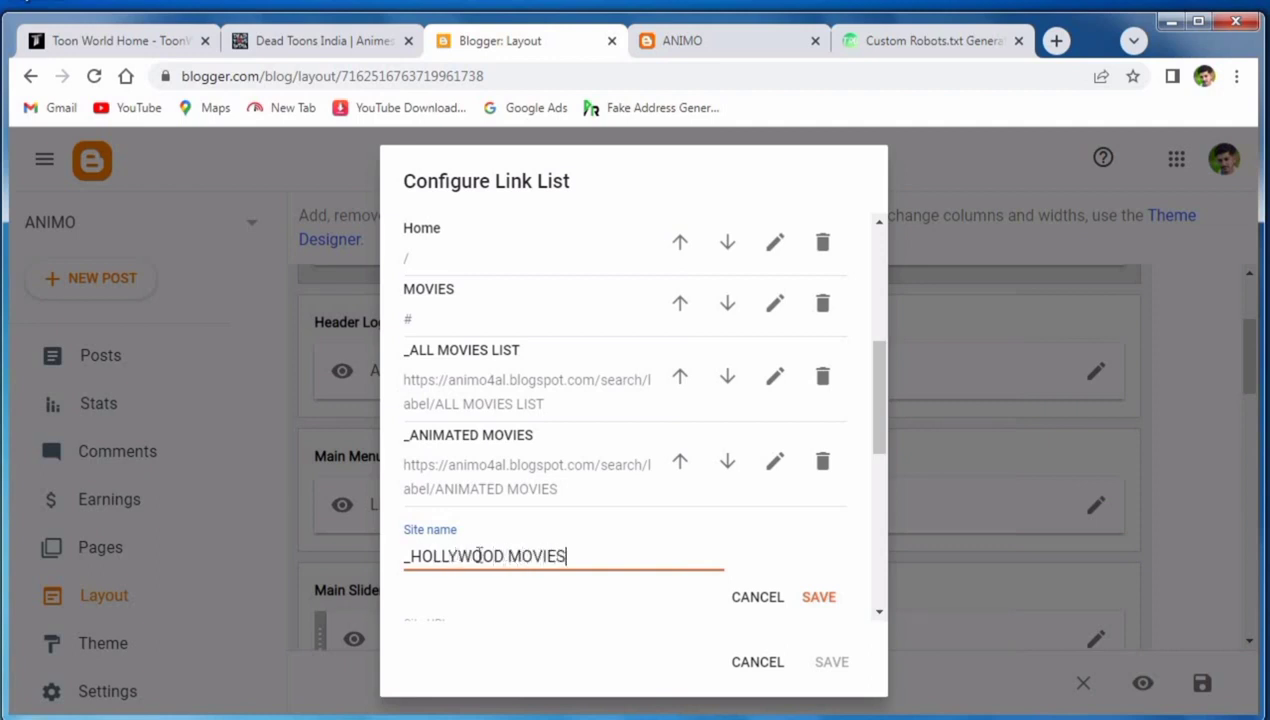
{"action": "scroll", "coordinate": [548, 545], "scroll_direction": "down", "scroll_amount": 2}
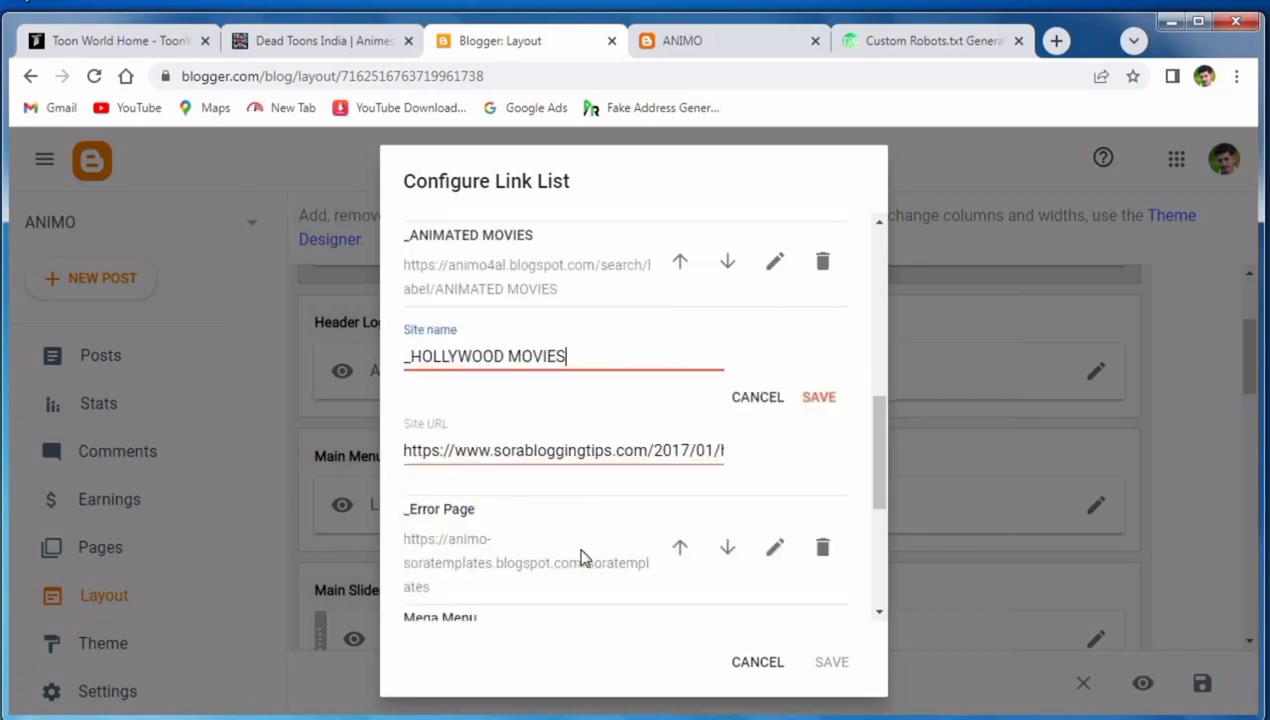
{"action": "left_click", "coordinate": [656, 44]}
{"action": "right_click", "coordinate": [337, 88]}
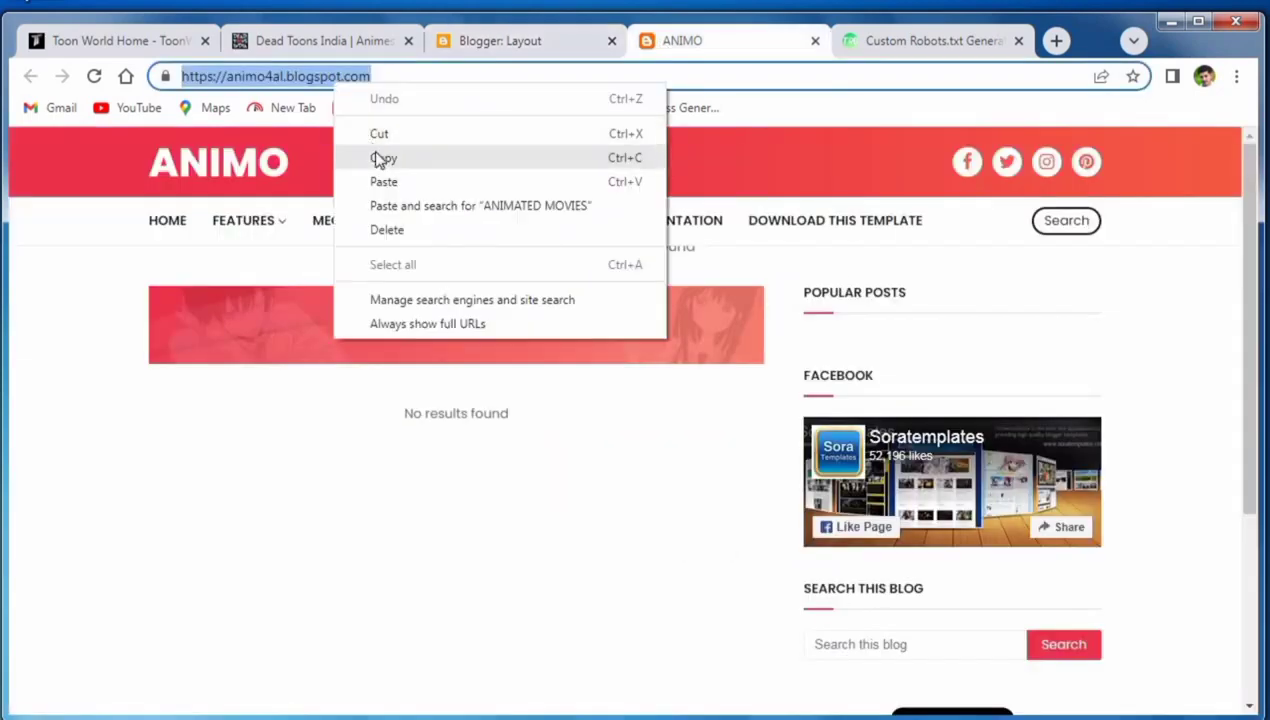
{"action": "left_click", "coordinate": [377, 159]}
{"action": "left_click", "coordinate": [467, 45]}
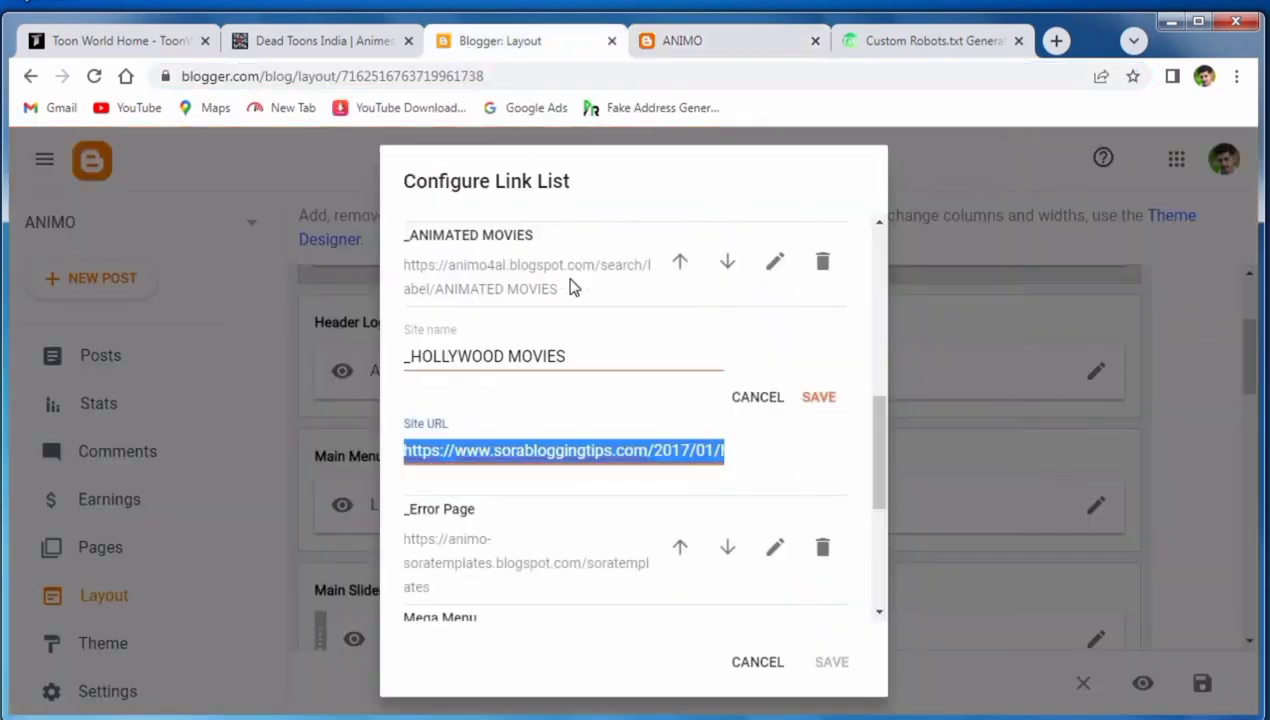
{"action": "key", "text": "ctrl+v"}
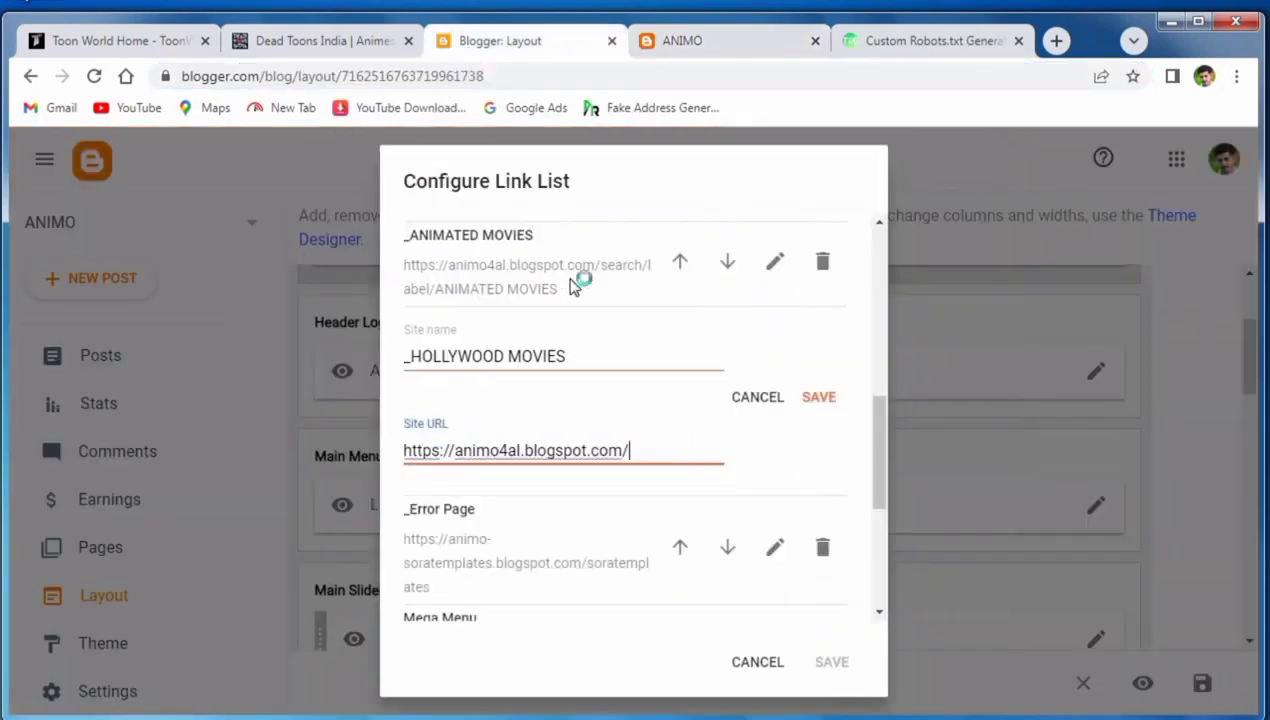
{"action": "key", "text": "ctrl+e"}
{"action": "key", "text": "ctrl+r"}
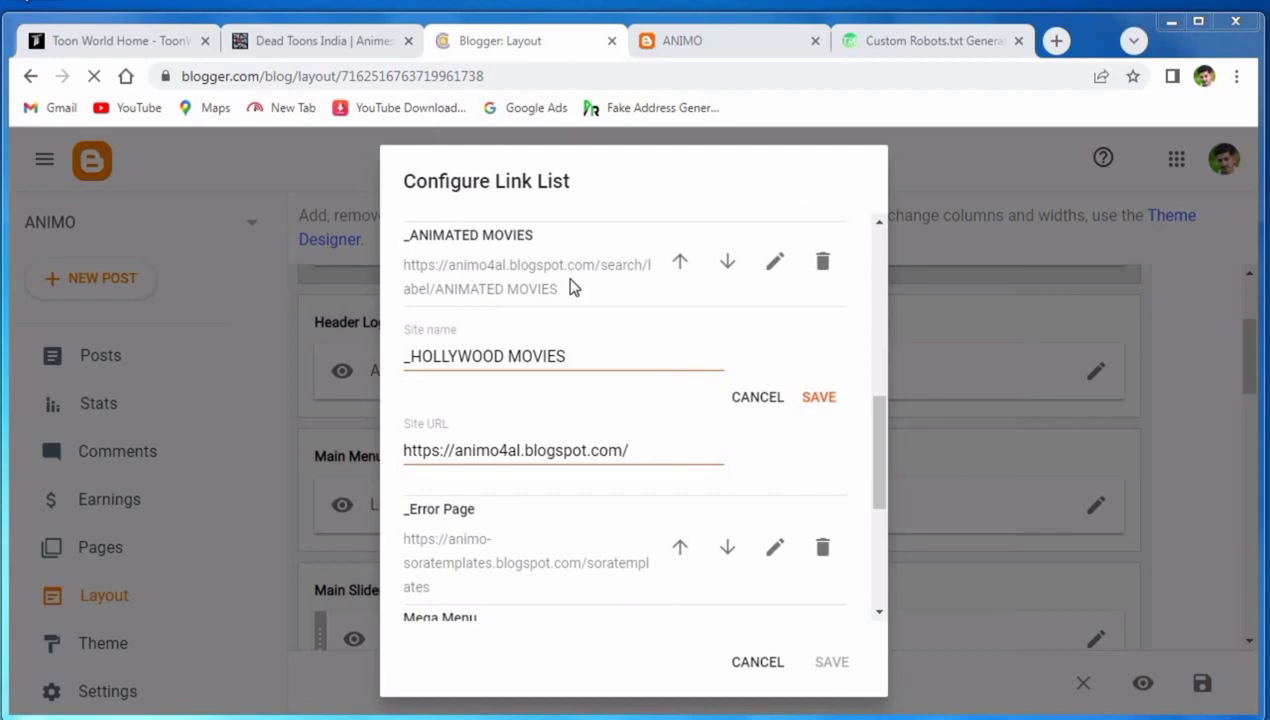
{"action": "key", "text": "ctrl+s"}
{"action": "key", "text": "ctrl+e"}
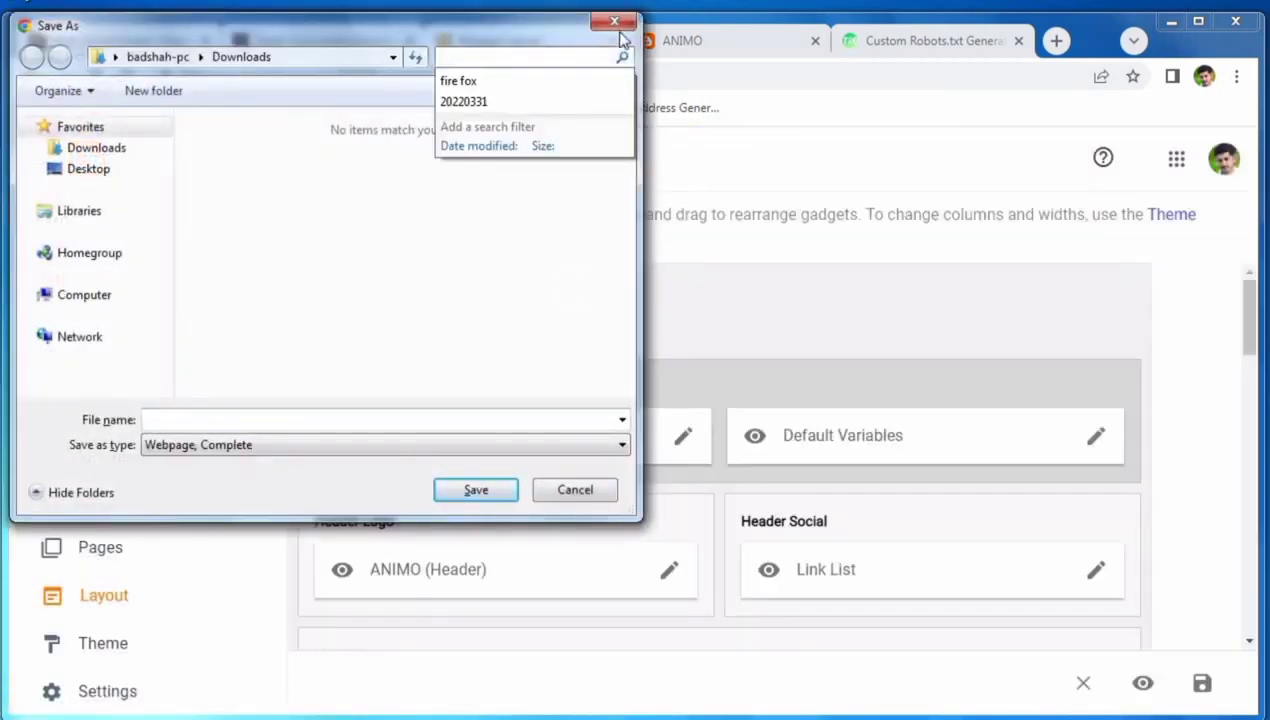
{"action": "key", "text": "Escape"}
{"action": "key", "text": "Escape"}
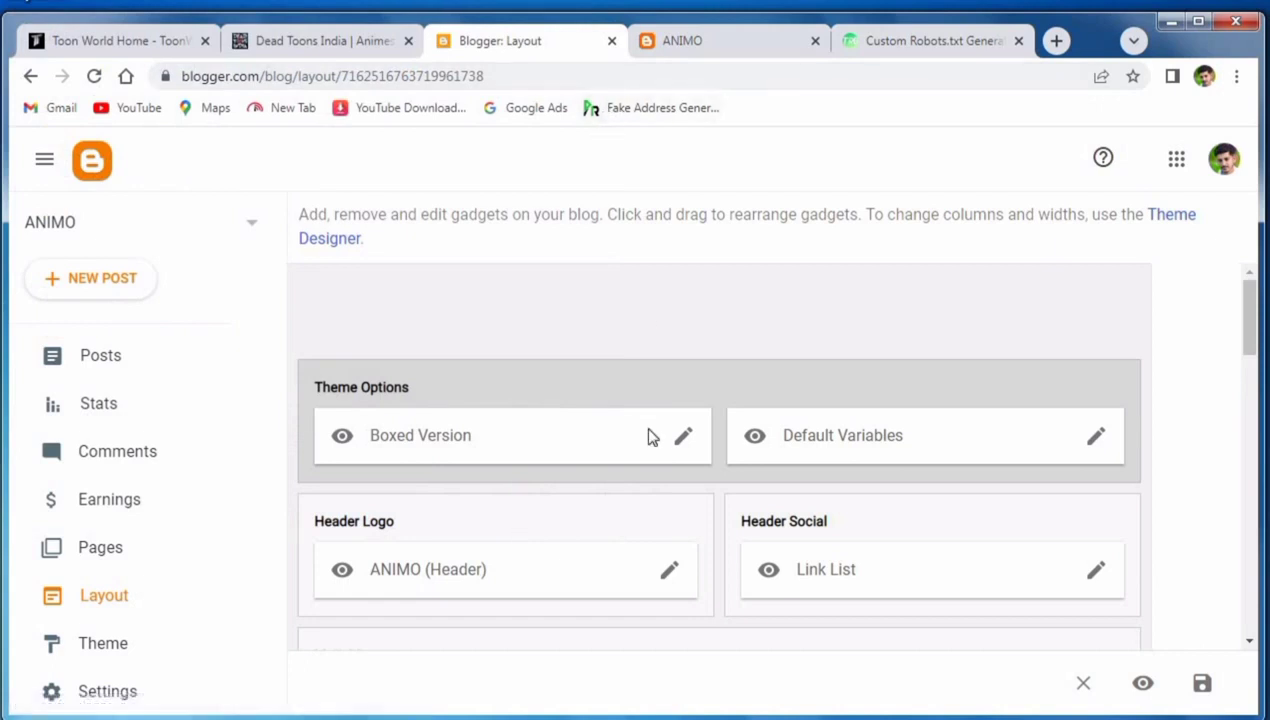
Save the _HOLLYWOOD MOVIES item with its label link, and save the main menu's link list.
{"action": "scroll", "coordinate": [678, 333], "scroll_direction": "down", "scroll_amount": 1}
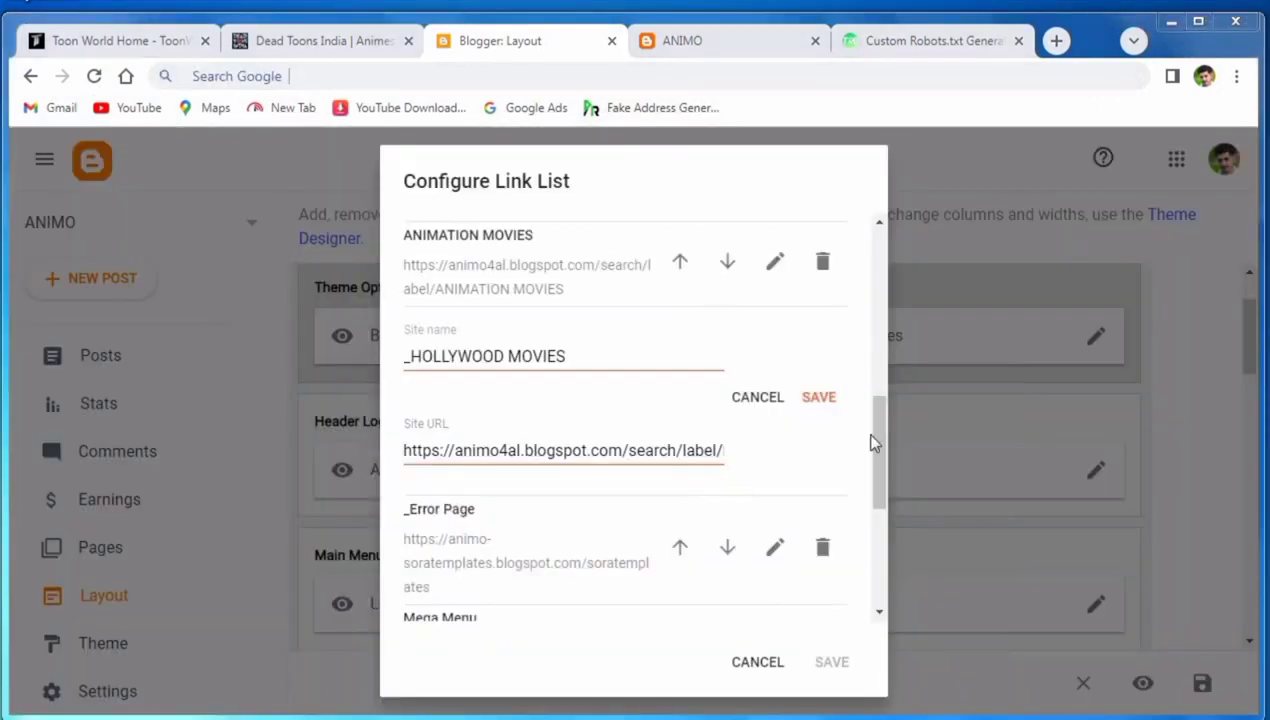
{"action": "left_click", "coordinate": [820, 398]}
{"action": "scroll", "coordinate": [628, 420], "scroll_direction": "up", "scroll_amount": 1}
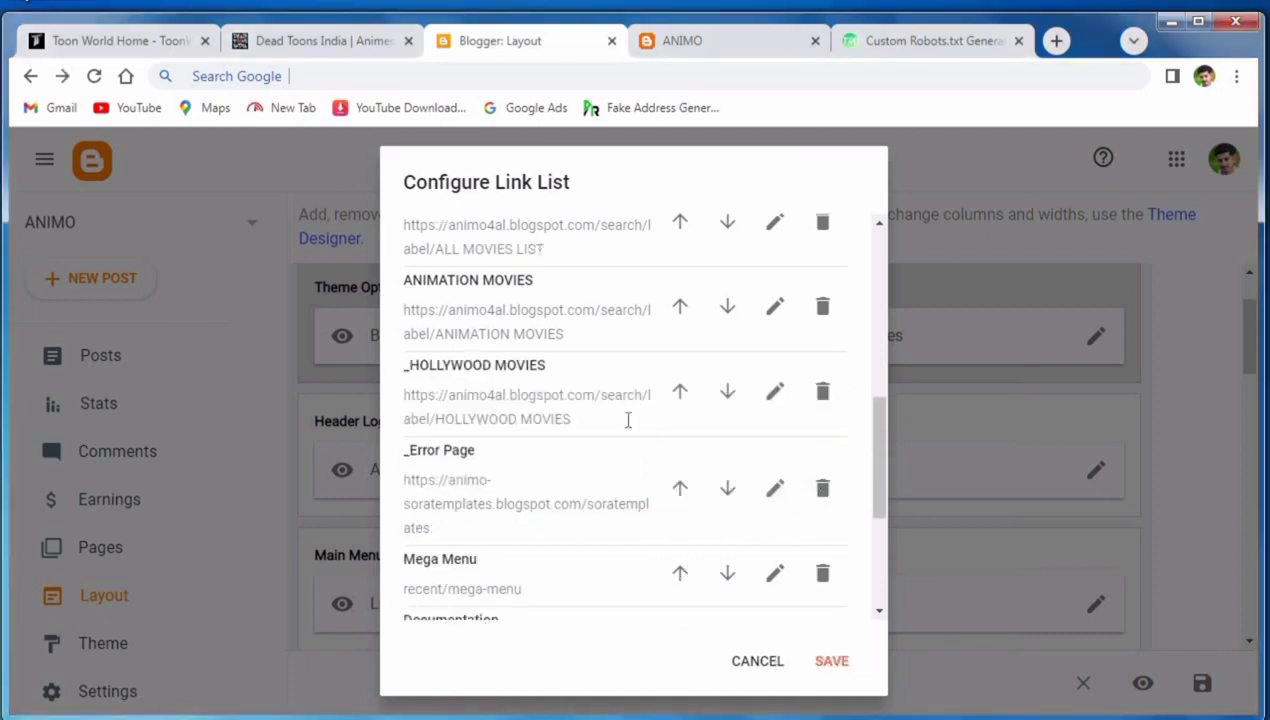
{"action": "scroll", "coordinate": [628, 420], "scroll_direction": "up", "scroll_amount": 3}
{"action": "left_click", "coordinate": [832, 662]}
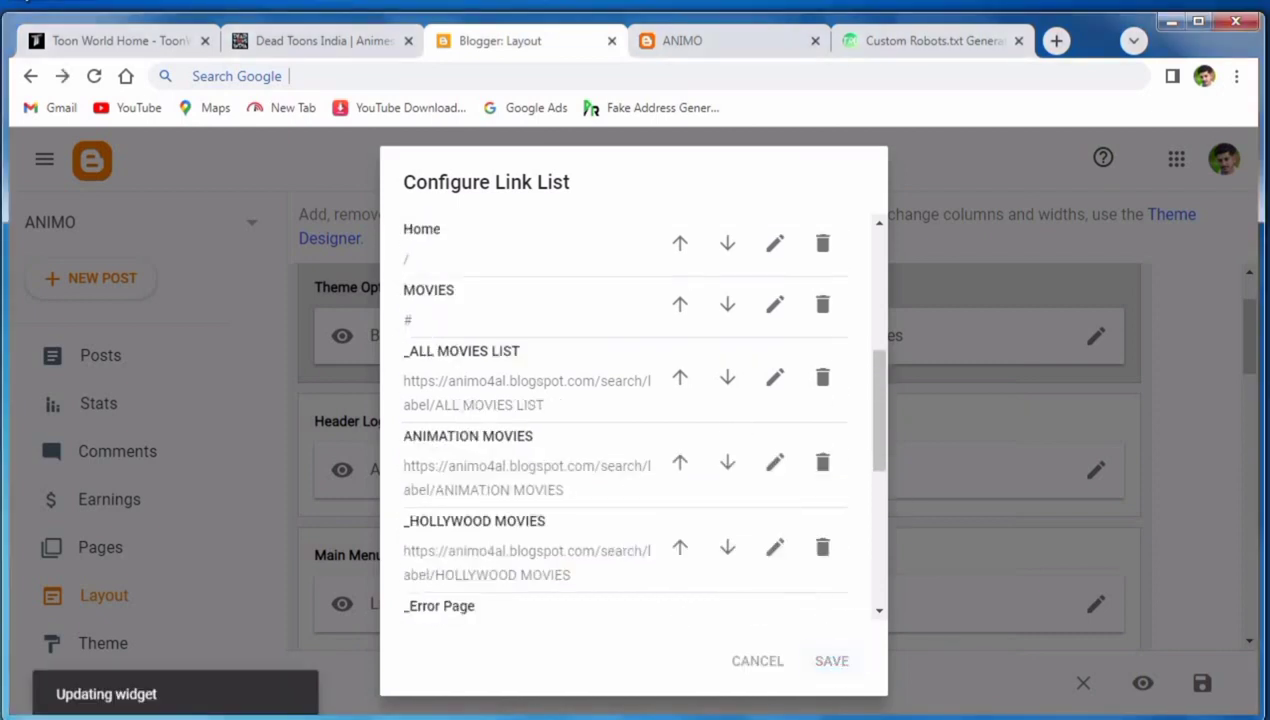
Add "HOLLYWOOD MOVIES," as the third line of the label notes in Notepad, and minimize the document.
{"action": "left_click", "coordinate": [500, 718]}
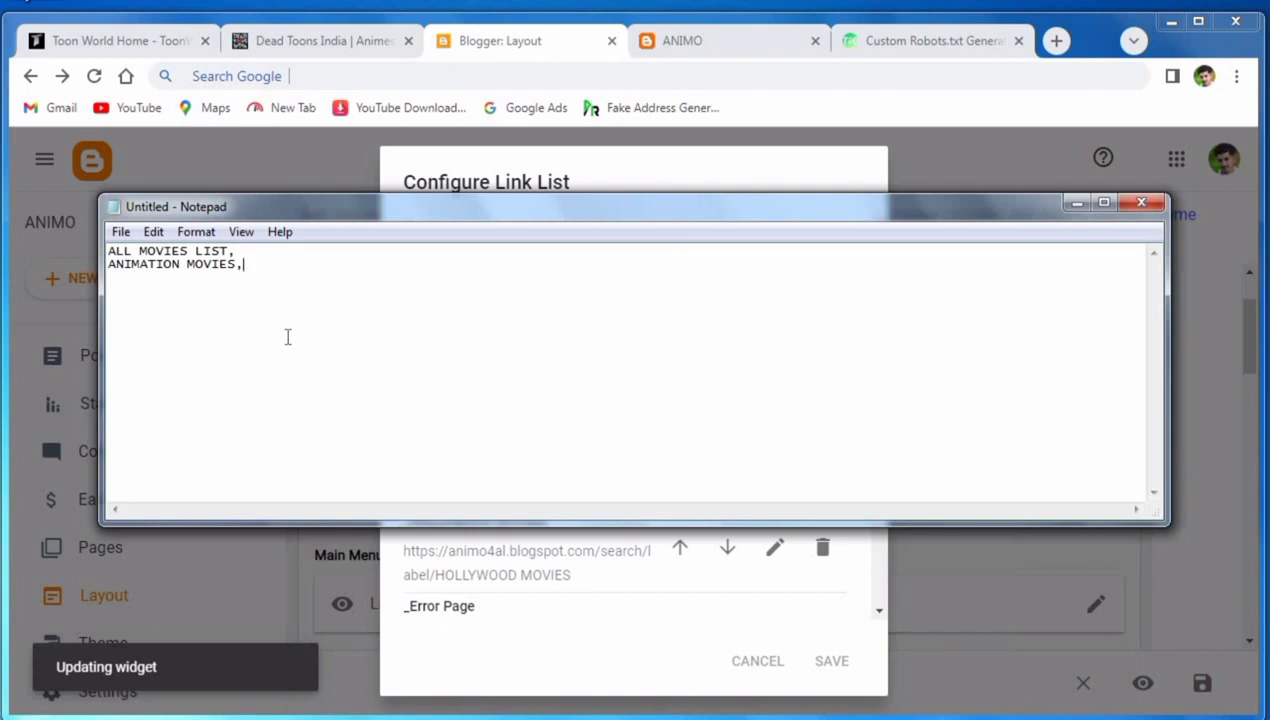
{"action": "right_click", "coordinate": [139, 305]}
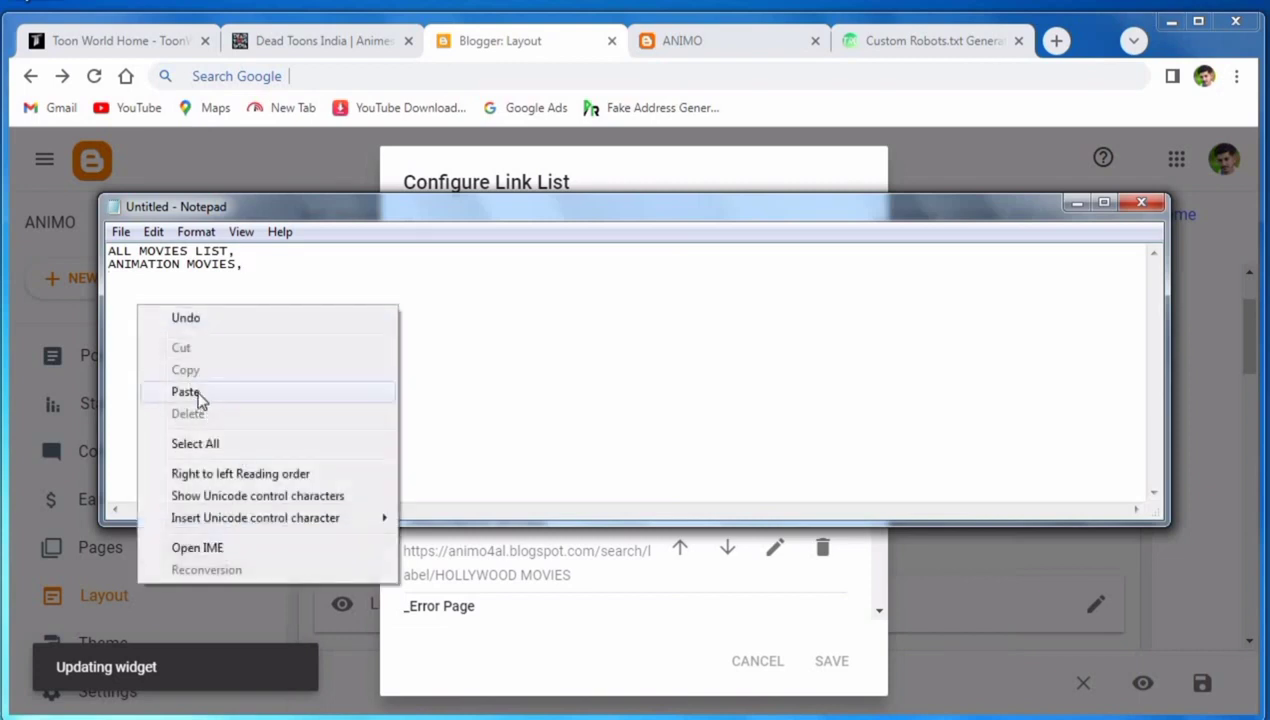
{"action": "left_click", "coordinate": [197, 398]}
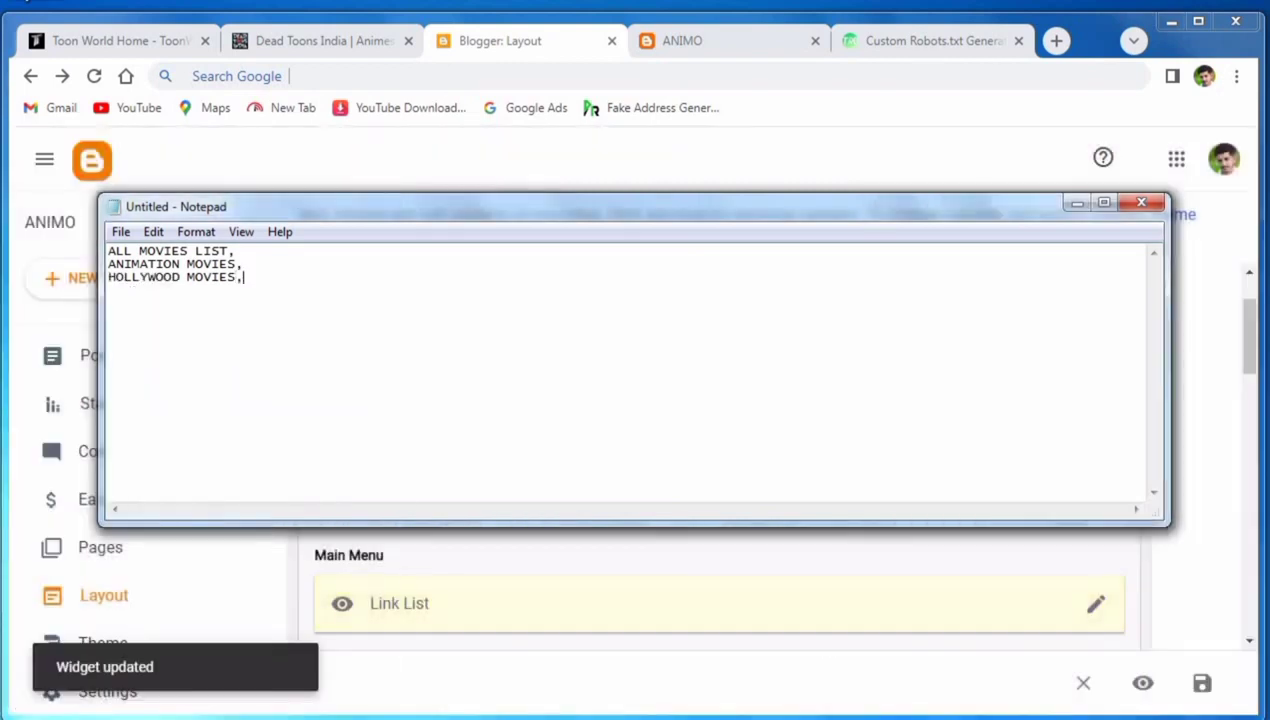
{"action": "left_click", "coordinate": [1076, 205]}
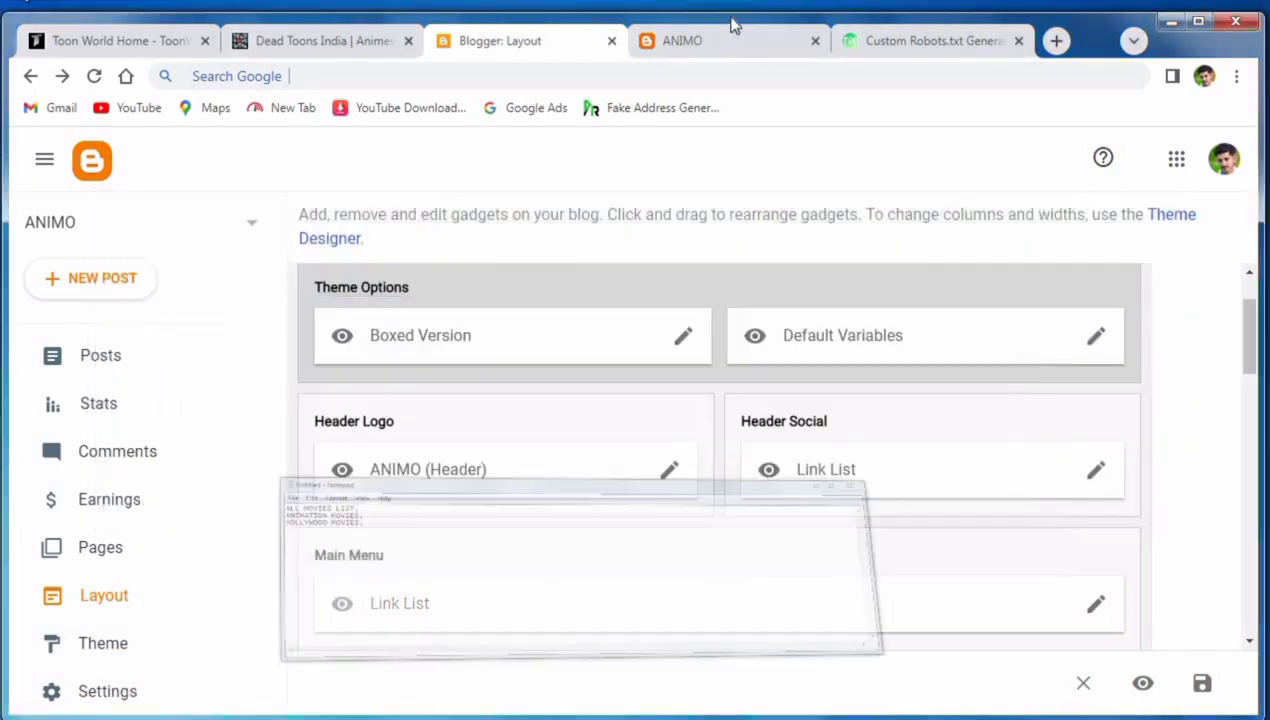
Reload the live ANIMO blog and examine the Movies dropdown and the Animation Movies entry in its main menu.
{"action": "left_click", "coordinate": [723, 40]}
{"action": "right_click", "coordinate": [468, 170]}
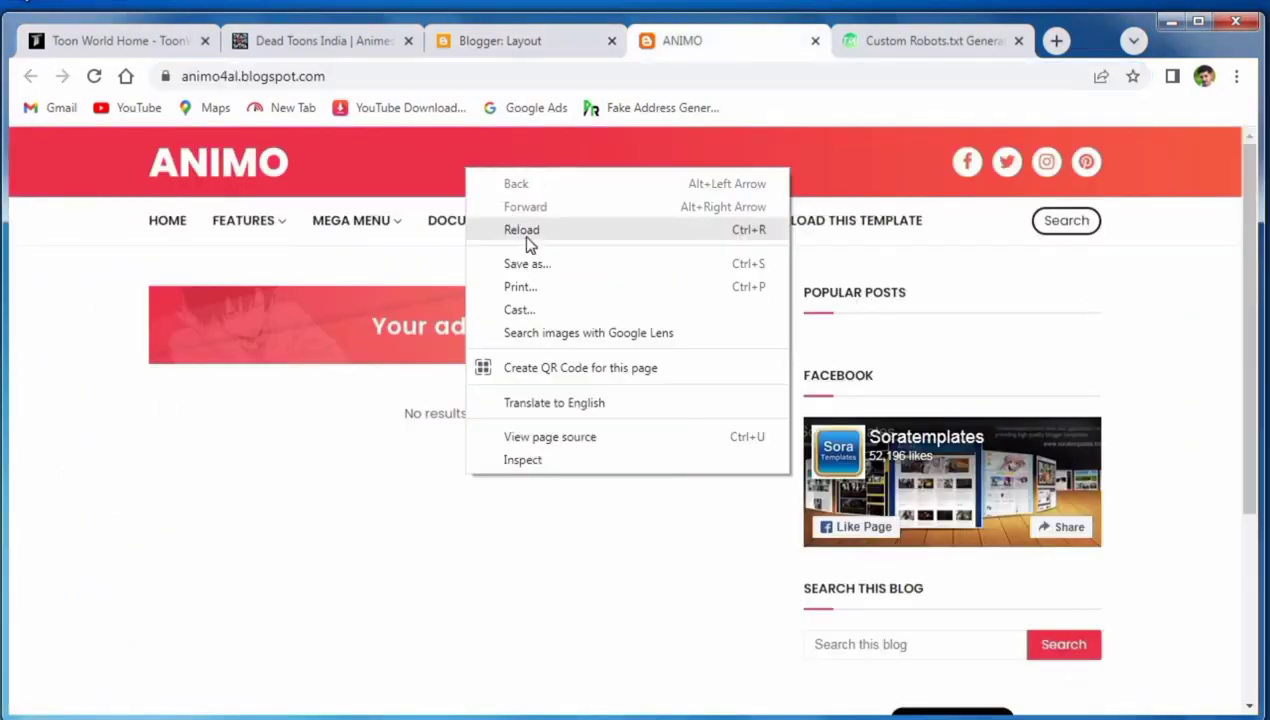
{"action": "left_click", "coordinate": [522, 232]}
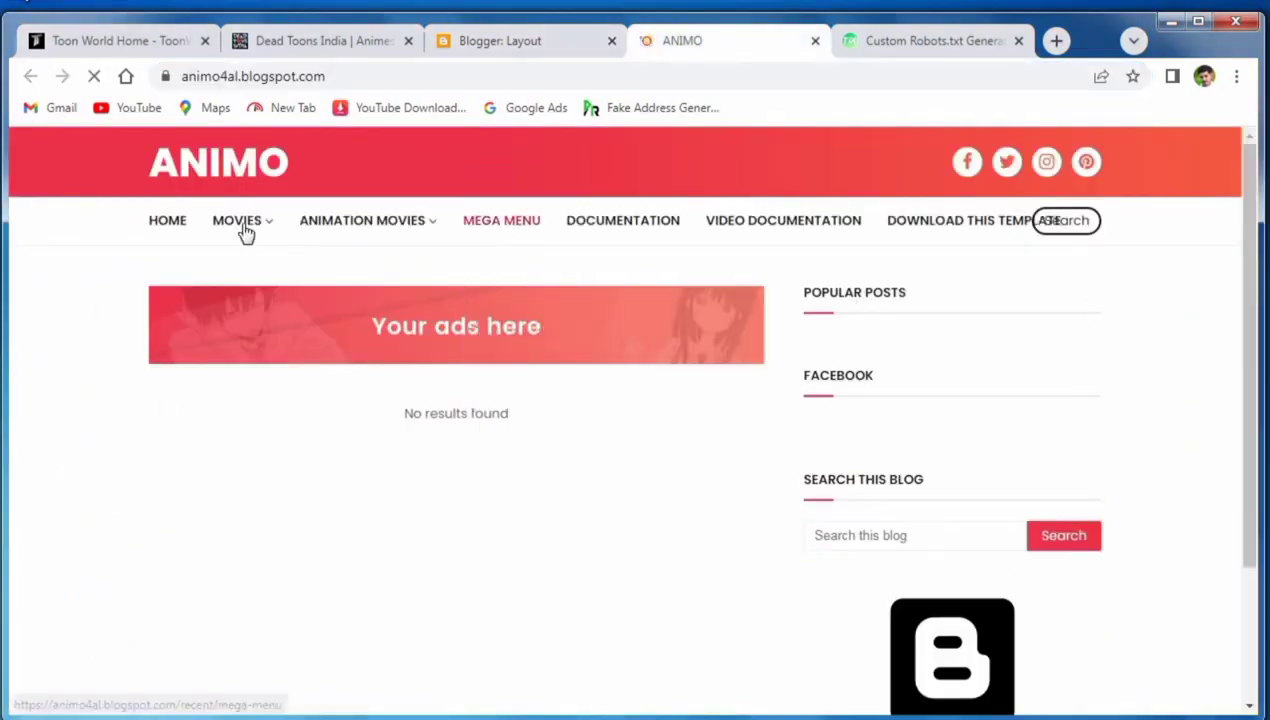
{"action": "mouse_move", "coordinate": [248, 226]}
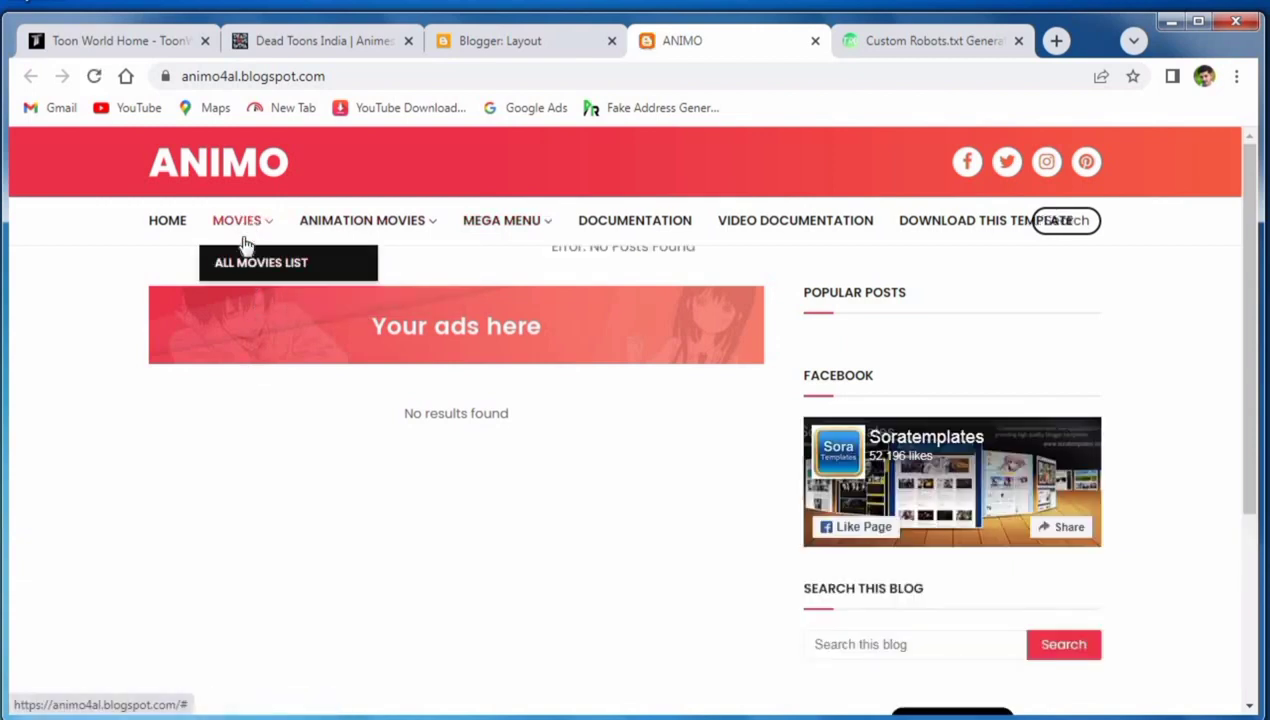
{"action": "mouse_move", "coordinate": [390, 233]}
Return to Blogger's layout page and open the Main Menu gadget's link list at its movie items.
{"action": "left_click", "coordinate": [226, 46]}
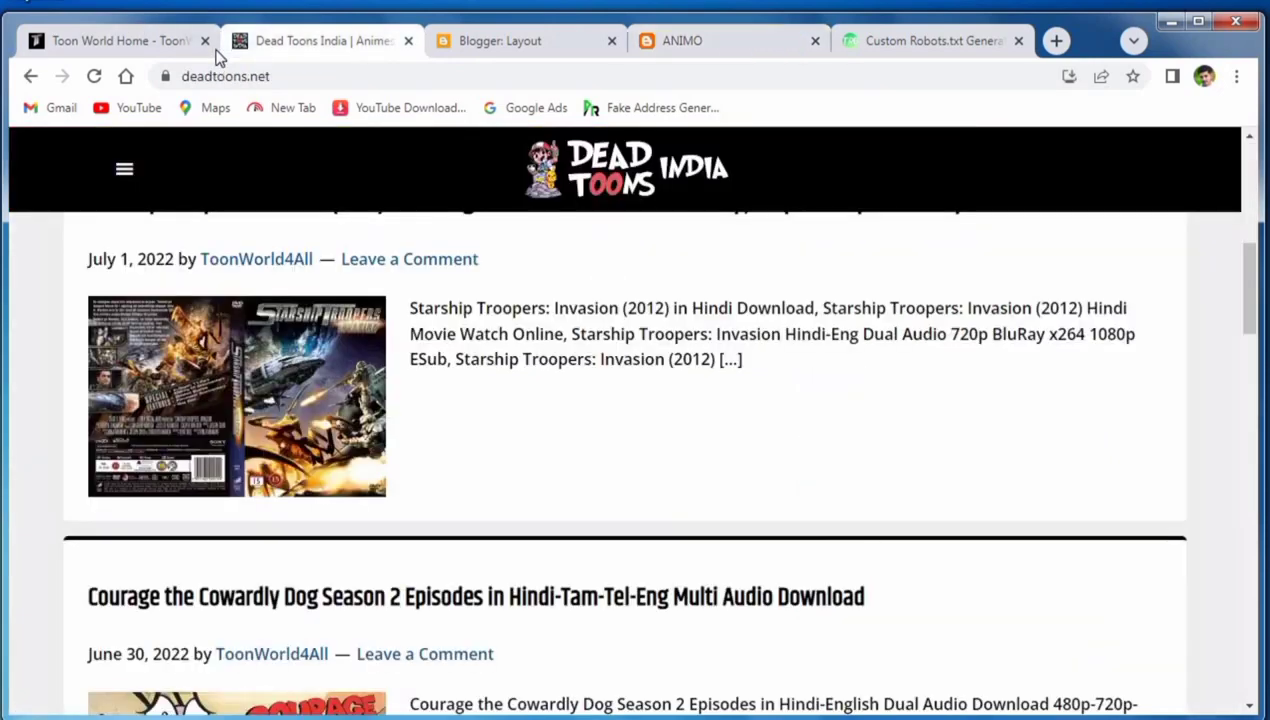
{"action": "left_click", "coordinate": [156, 50]}
{"action": "left_click", "coordinate": [306, 48]}
{"action": "left_click", "coordinate": [470, 50]}
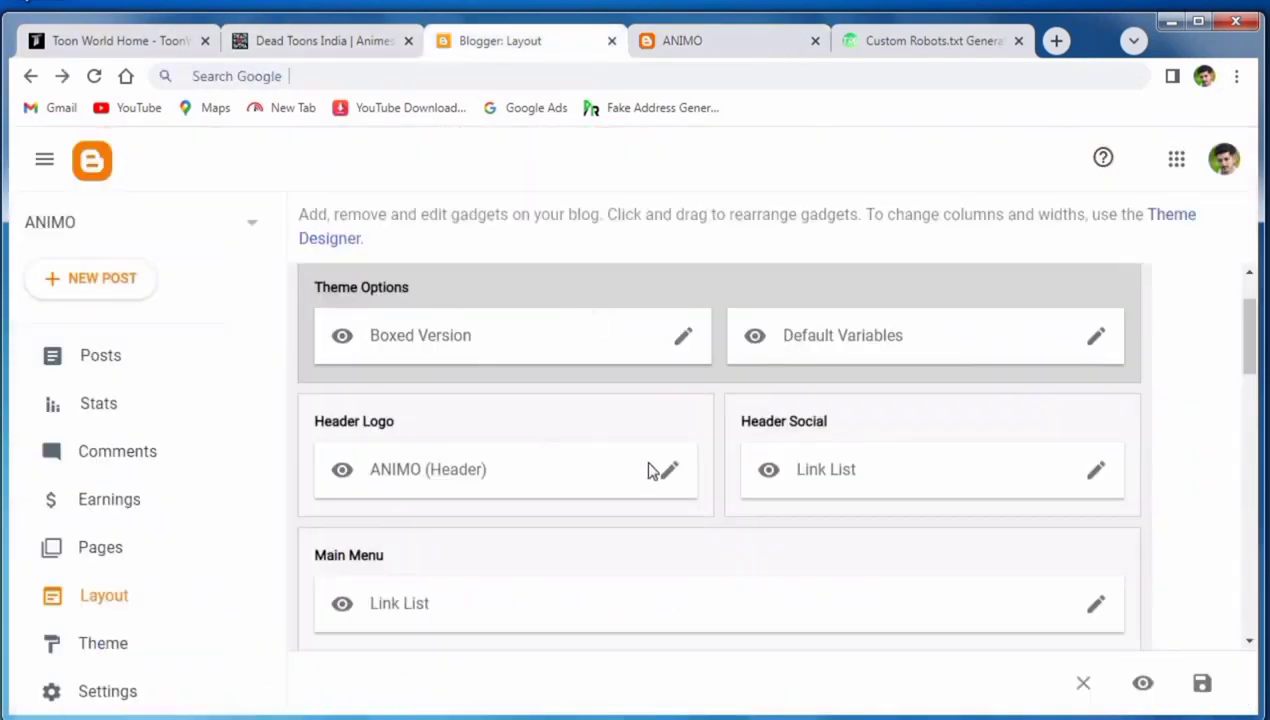
{"action": "left_click", "coordinate": [1096, 605]}
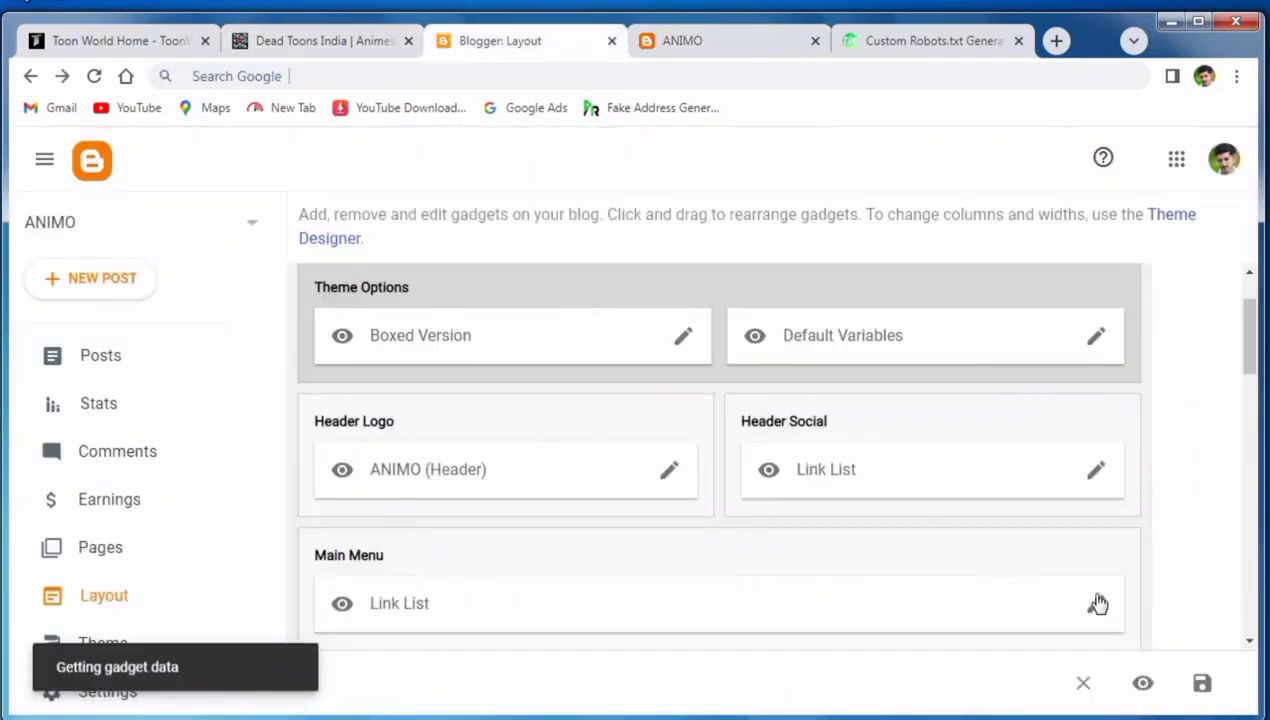
{"action": "scroll", "coordinate": [848, 475], "scroll_direction": "down", "scroll_amount": 2}
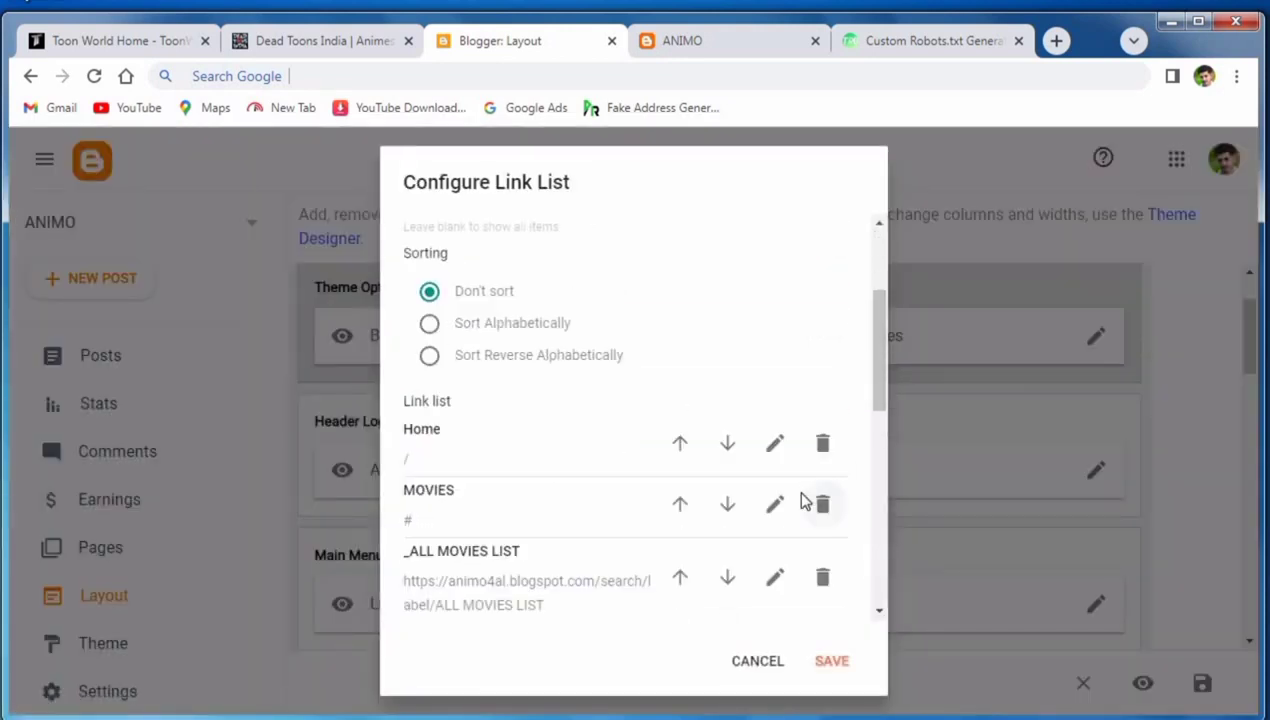
{"action": "scroll", "coordinate": [797, 507], "scroll_direction": "down", "scroll_amount": 1}
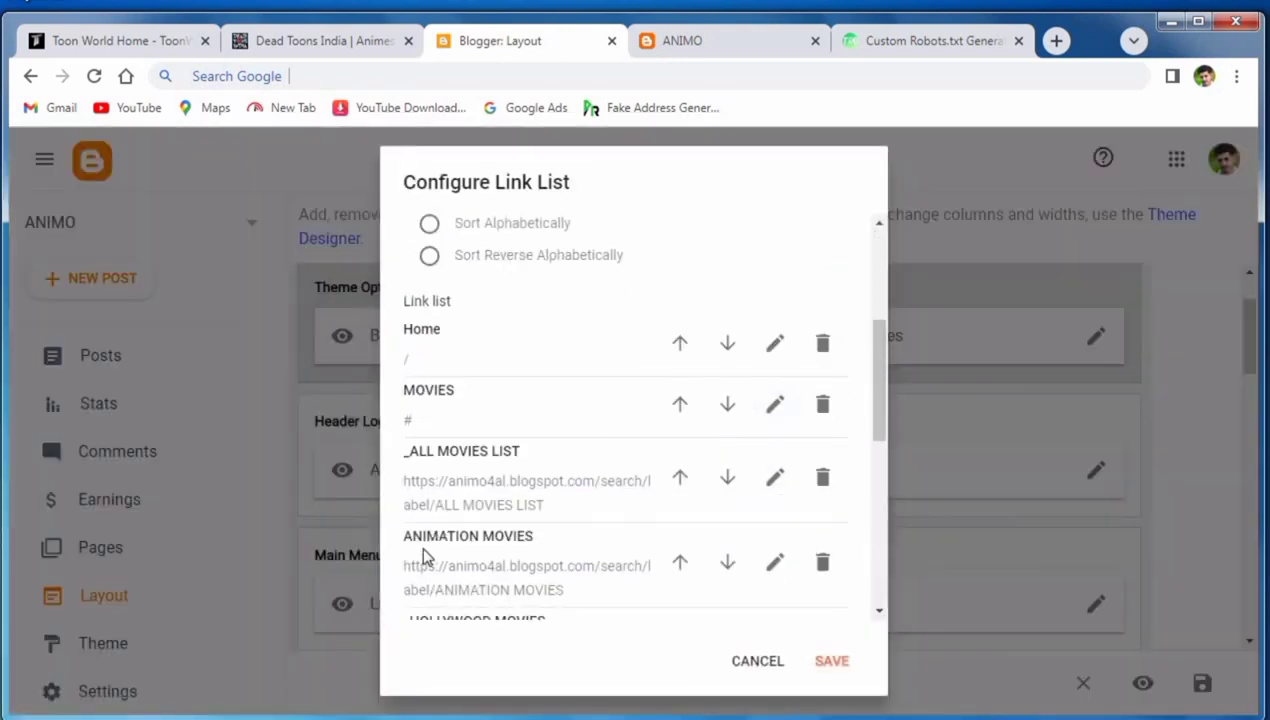
Copy the leading underscore from the _ALL MOVIES LIST item's site name and save the item.
{"action": "left_click", "coordinate": [768, 478]}
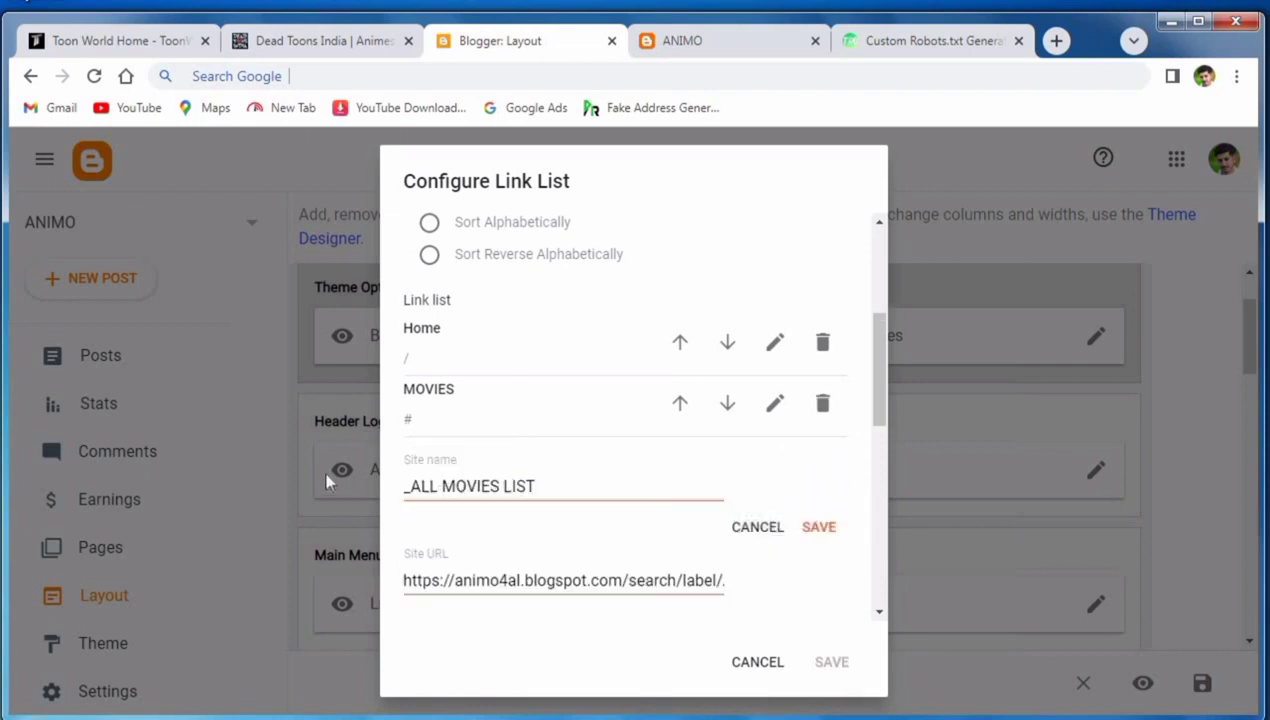
{"action": "key", "text": "Tab"}
{"action": "left_click", "coordinate": [409, 487]}
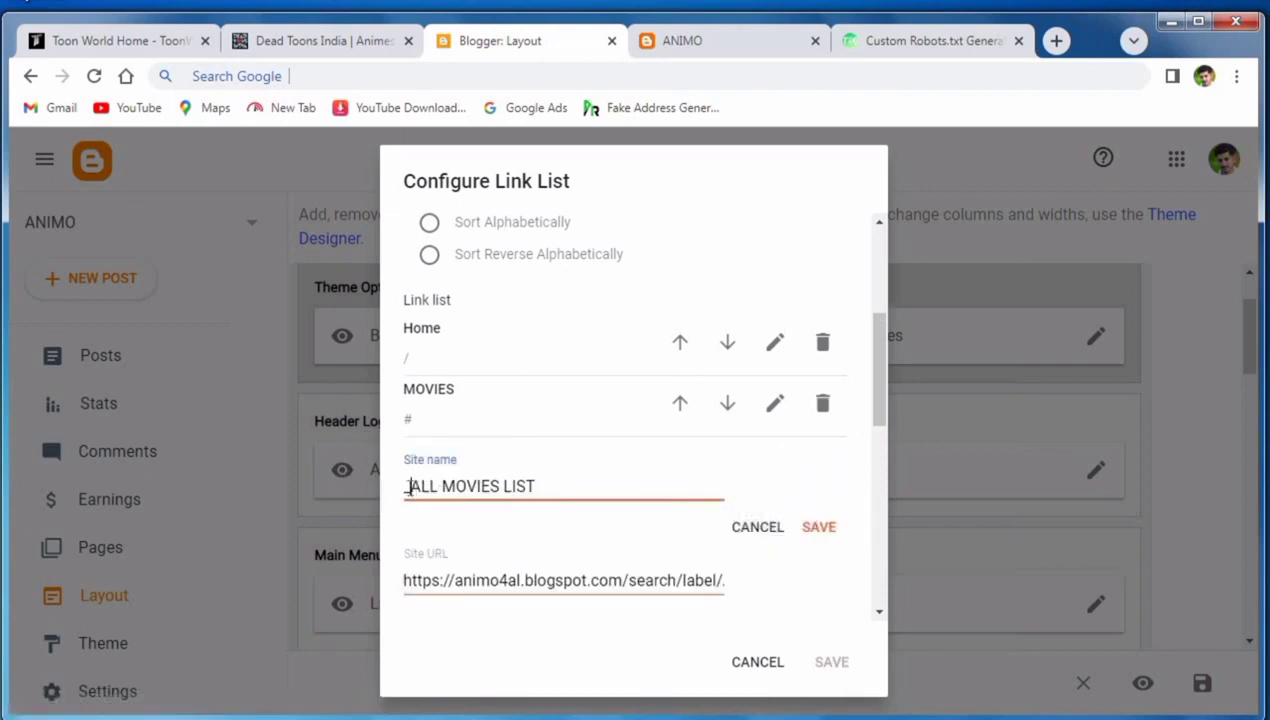
{"action": "triple_click", "coordinate": [405, 487]}
{"action": "left_click", "coordinate": [420, 487]}
{"action": "right_click", "coordinate": [407, 497]}
{"action": "left_click", "coordinate": [462, 533]}
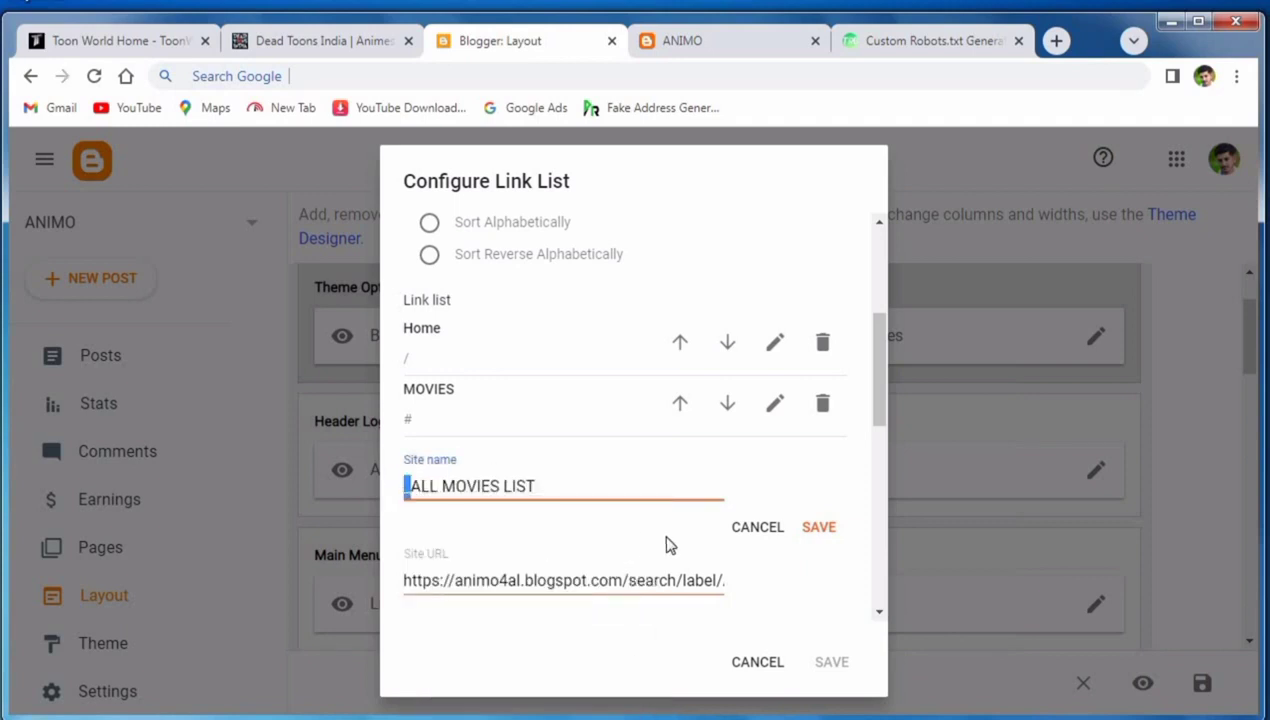
{"action": "left_click", "coordinate": [816, 528]}
Add a leading underscore to the ANIMATION MOVIES item's site name, making it _ANIMATION MOVIES, and save the item.
{"action": "left_click", "coordinate": [776, 560]}
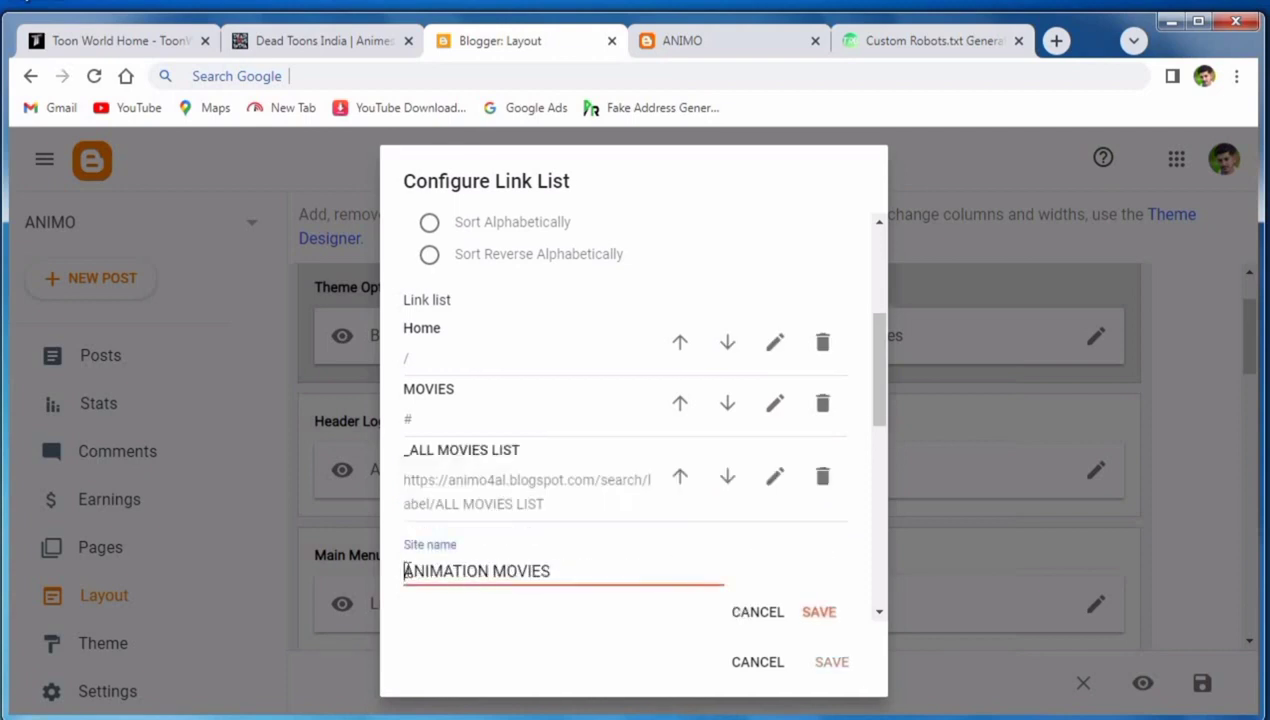
{"action": "left_click", "coordinate": [806, 614]}
{"action": "scroll", "coordinate": [652, 567], "scroll_direction": "up", "scroll_amount": 1}
{"action": "scroll", "coordinate": [499, 539], "scroll_direction": "down", "scroll_amount": 2}
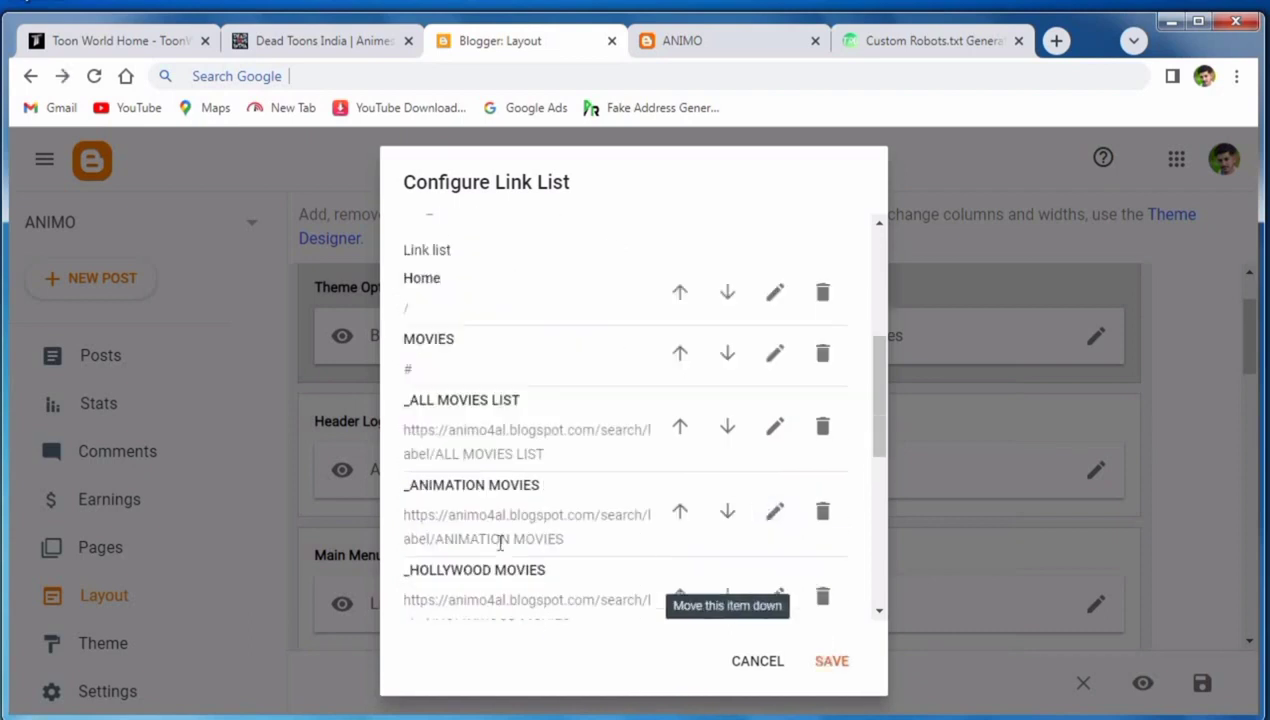
Delete the _Error Page item from the main menu and save the link list.
{"action": "scroll", "coordinate": [499, 545], "scroll_direction": "down", "scroll_amount": 1}
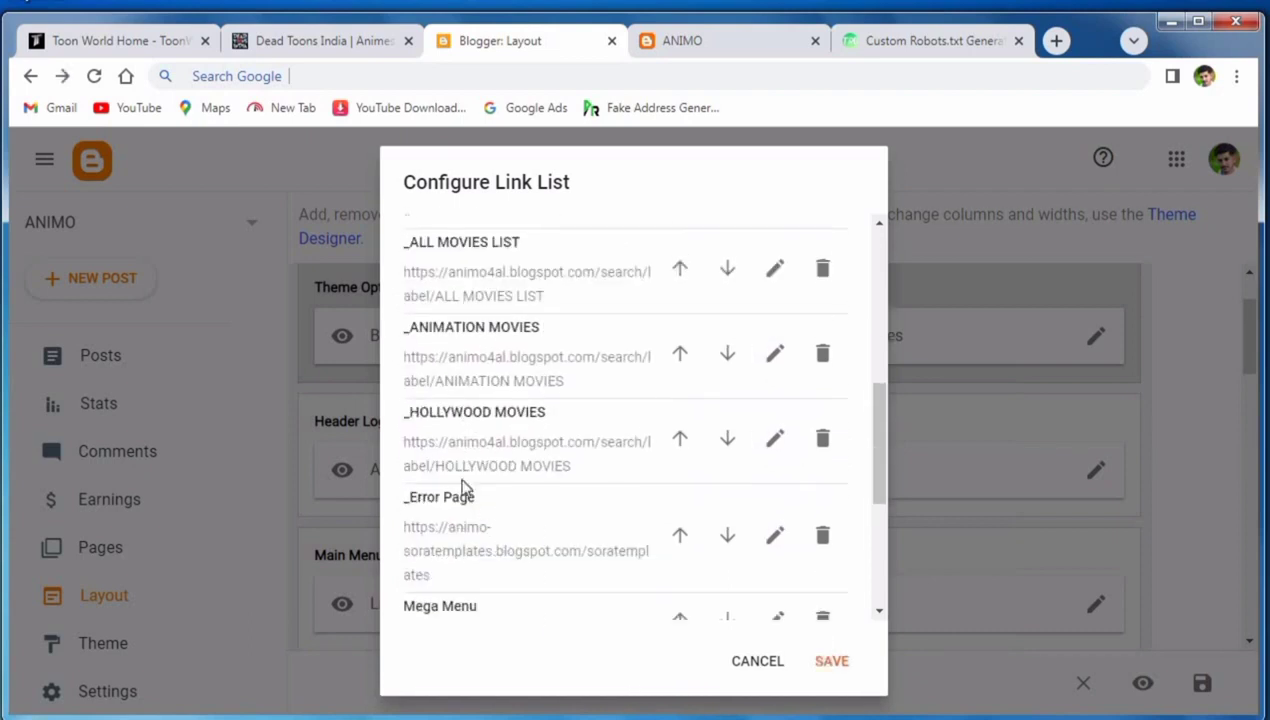
{"action": "left_click", "coordinate": [820, 536]}
{"action": "left_click", "coordinate": [840, 670]}
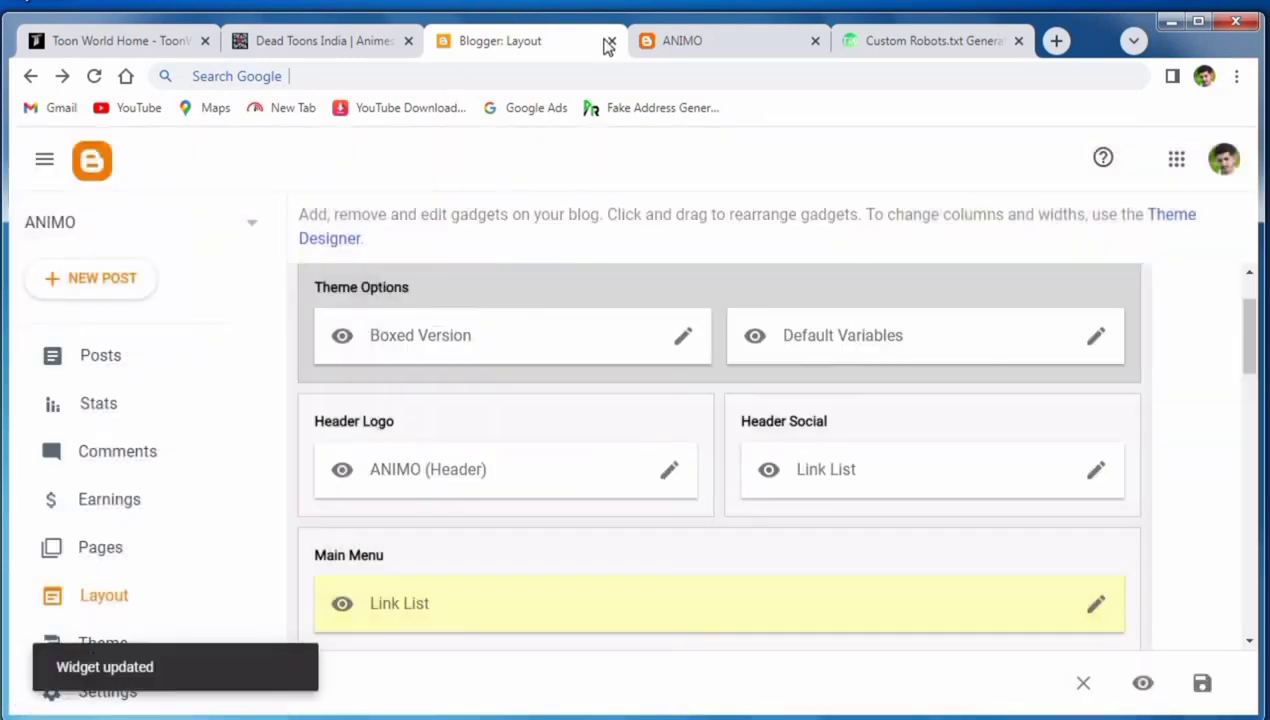
Reload the live ANIMO blog to check the updated main menu.
{"action": "left_click", "coordinate": [670, 42]}
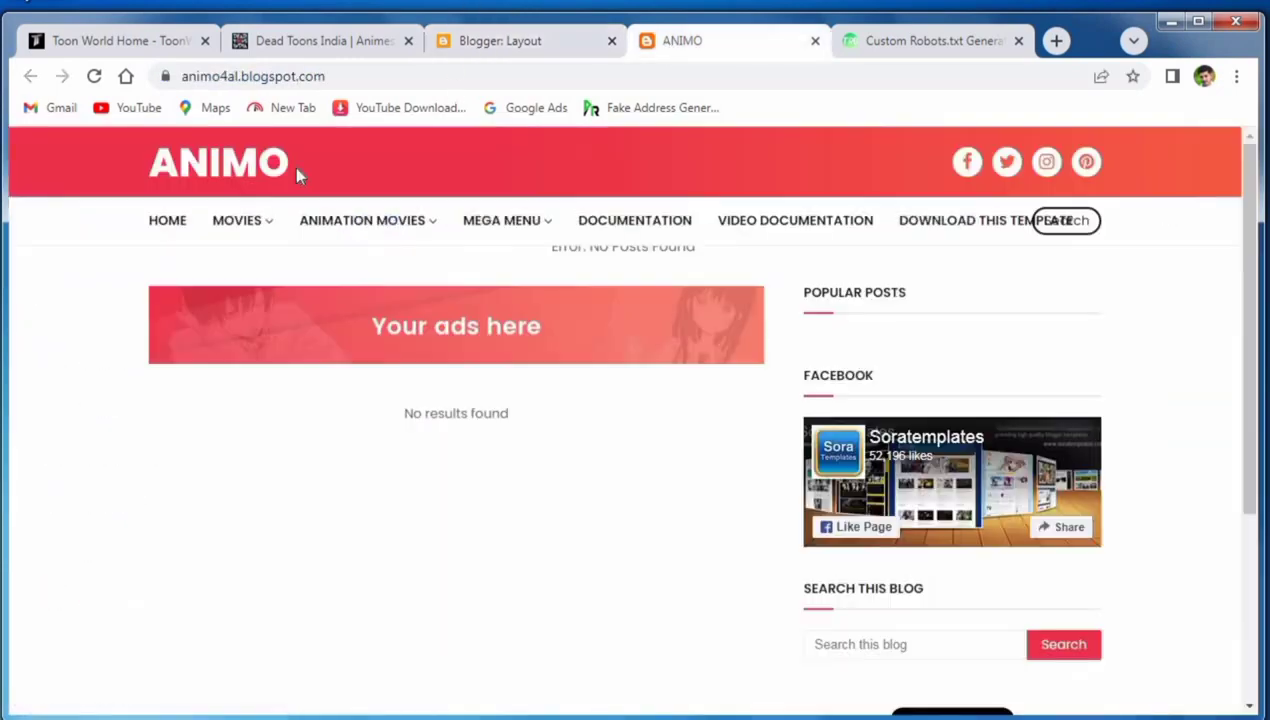
{"action": "right_click", "coordinate": [100, 215]}
{"action": "left_click", "coordinate": [126, 261]}
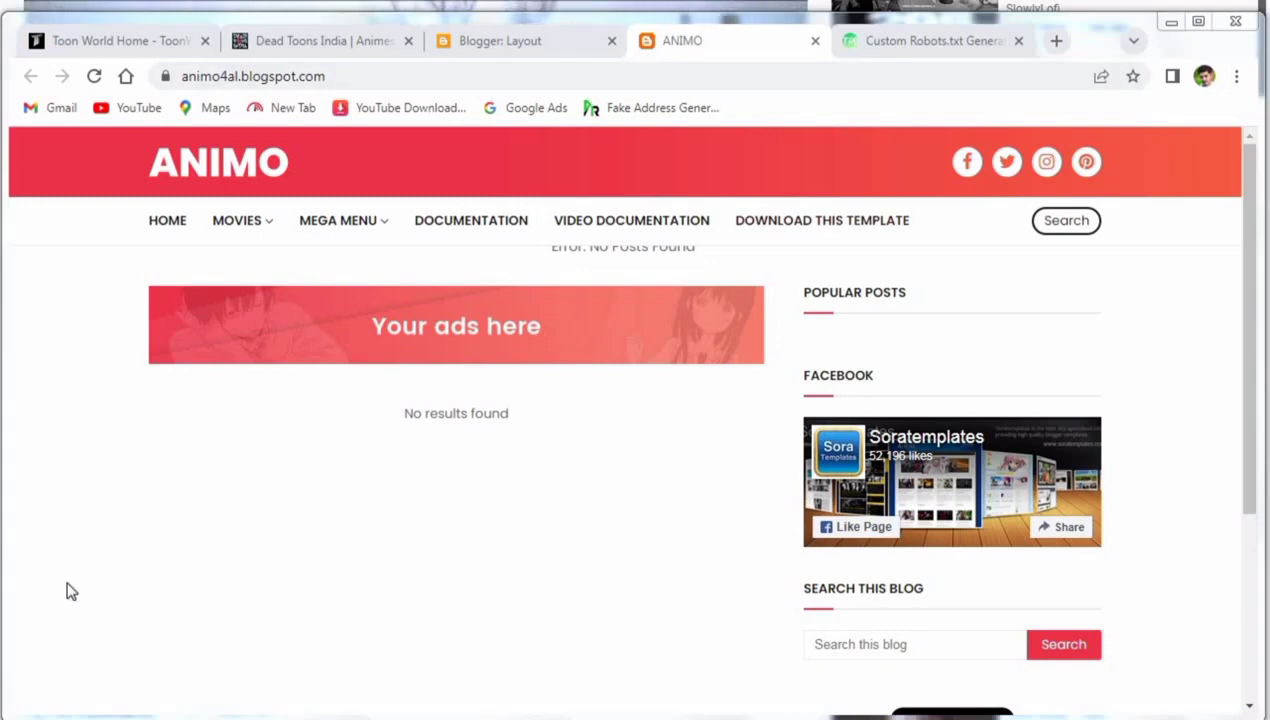
Open the Main Slider's HTML/JavaScript gadget in Blogger's layout and copy the label "recent" from its content.
{"action": "left_click", "coordinate": [529, 45]}
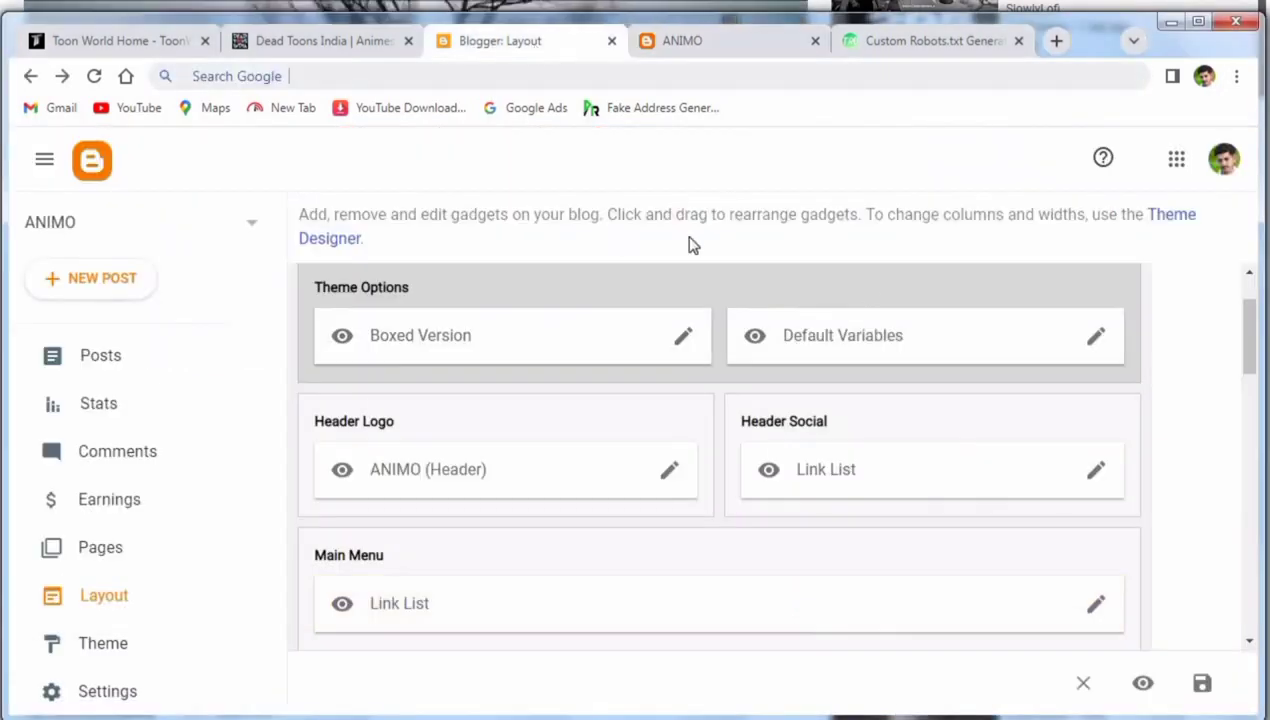
{"action": "scroll", "coordinate": [786, 405], "scroll_direction": "down", "scroll_amount": 1}
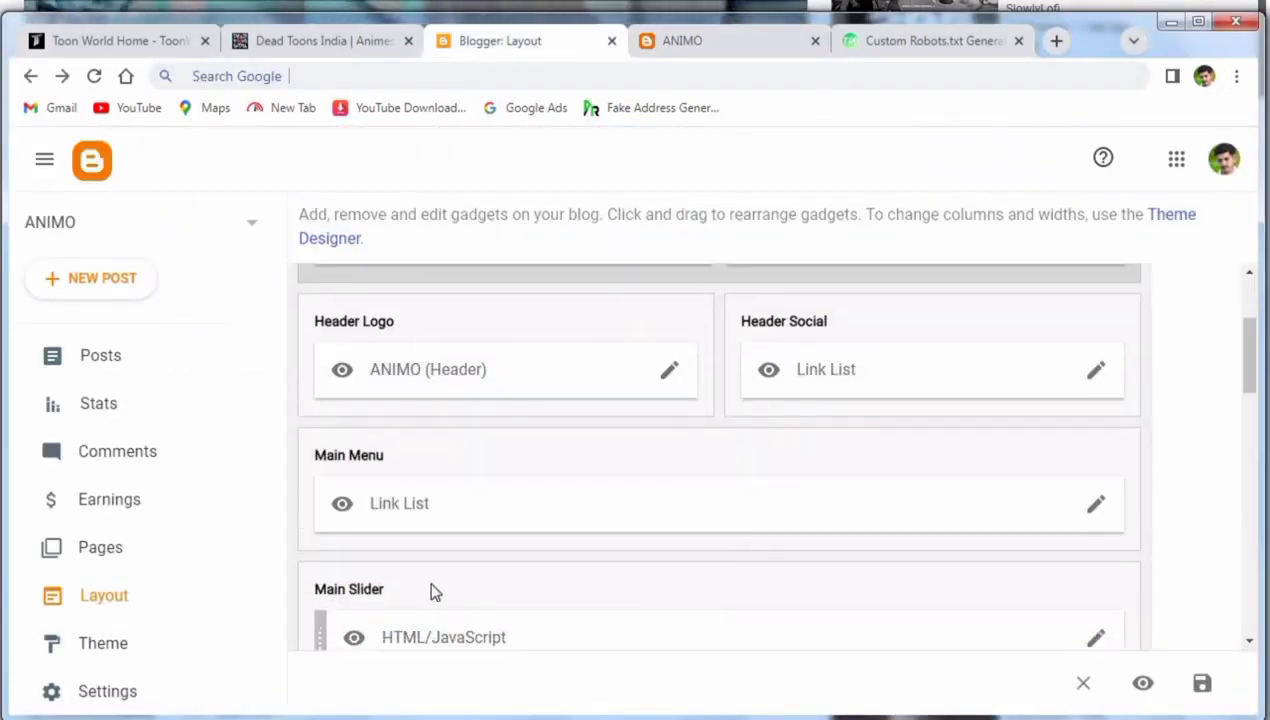
{"action": "scroll", "coordinate": [437, 580], "scroll_direction": "down", "scroll_amount": 2}
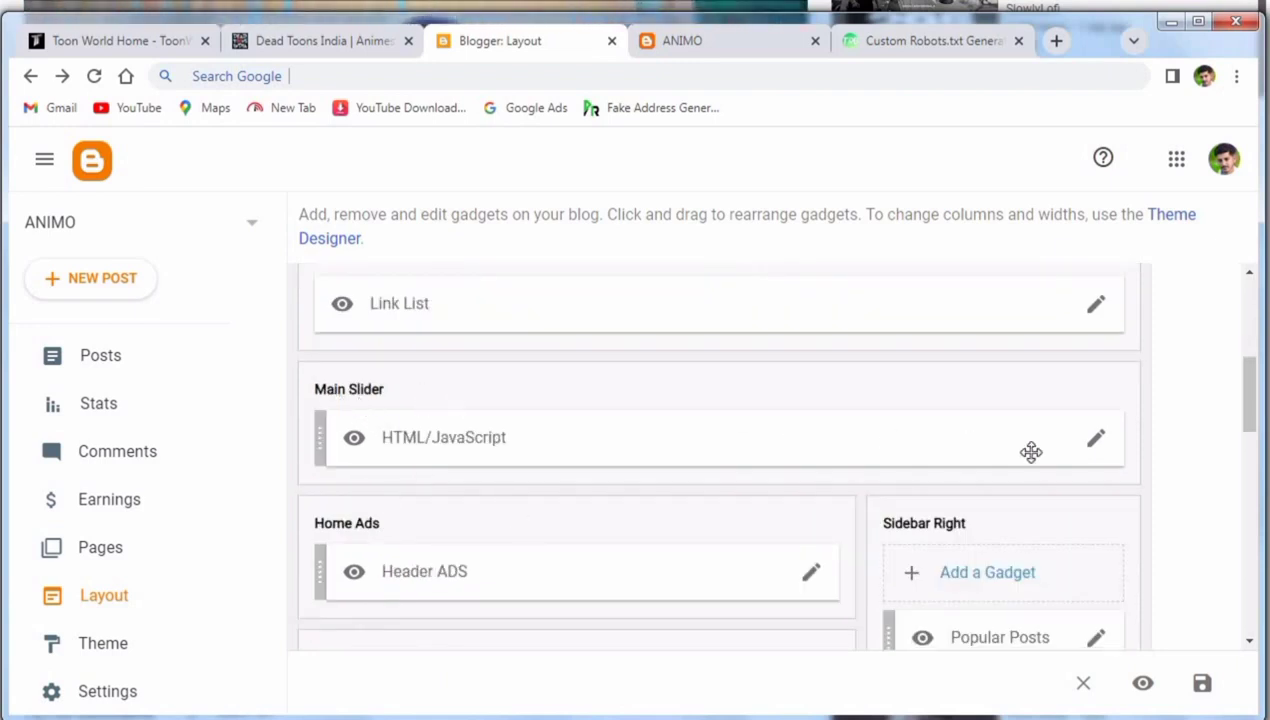
{"action": "left_click", "coordinate": [1096, 448]}
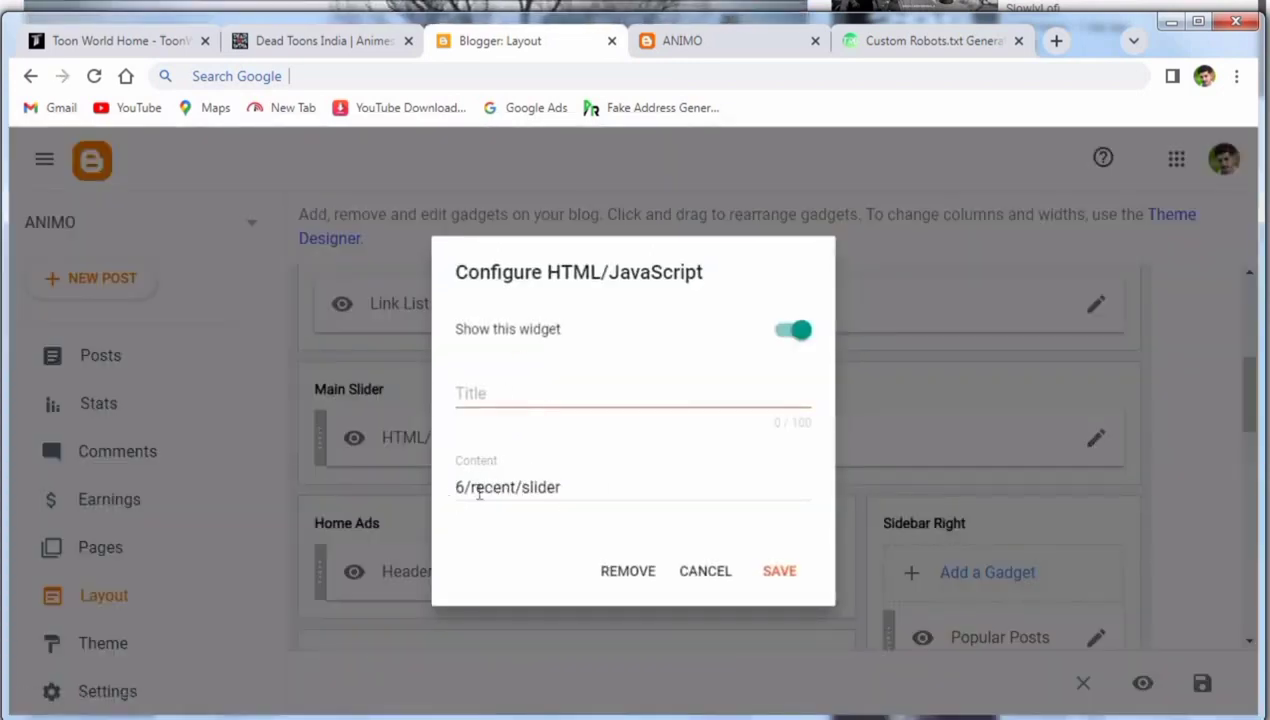
{"action": "left_click_drag", "start_coordinate": [471, 487], "coordinate": [511, 488]}
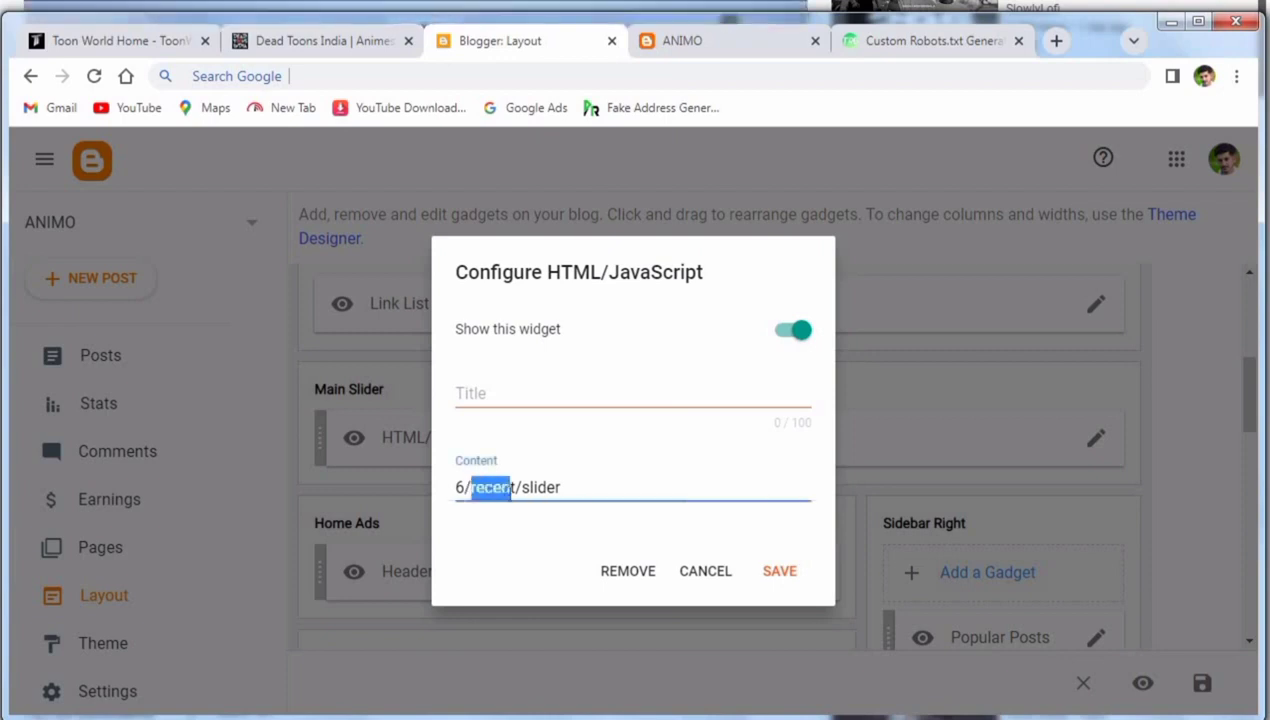
{"action": "right_click", "coordinate": [517, 488]}
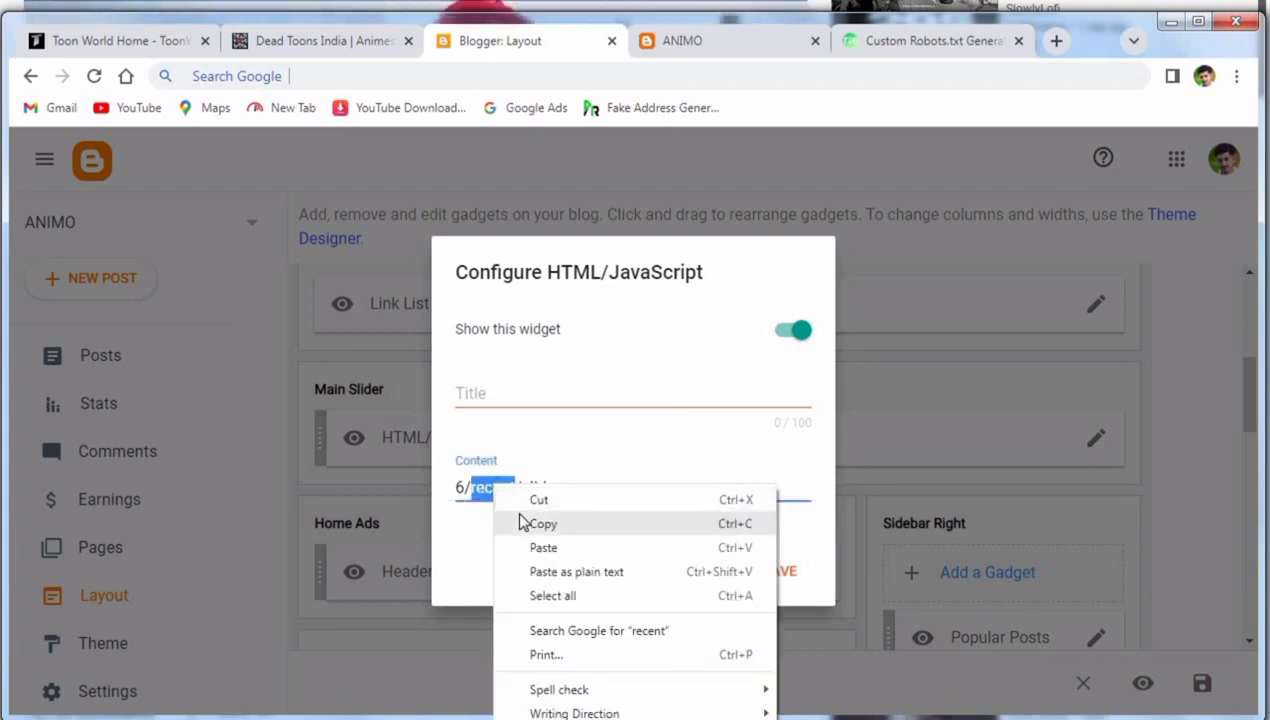
{"action": "left_click", "coordinate": [516, 515]}
Add "recent," as the fourth line of the label notes in Notepad, and close the Main Slider gadget without saving.
{"action": "key", "text": "alt+Tab"}
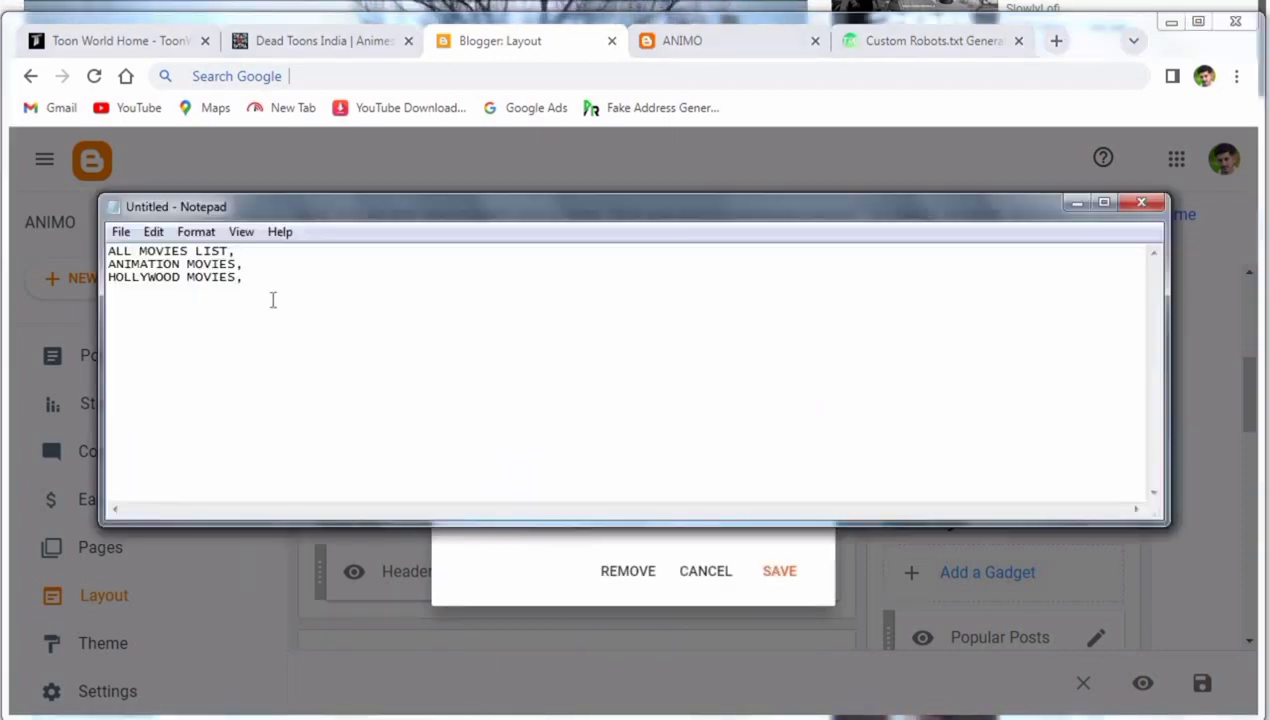
{"action": "right_click", "coordinate": [153, 304]}
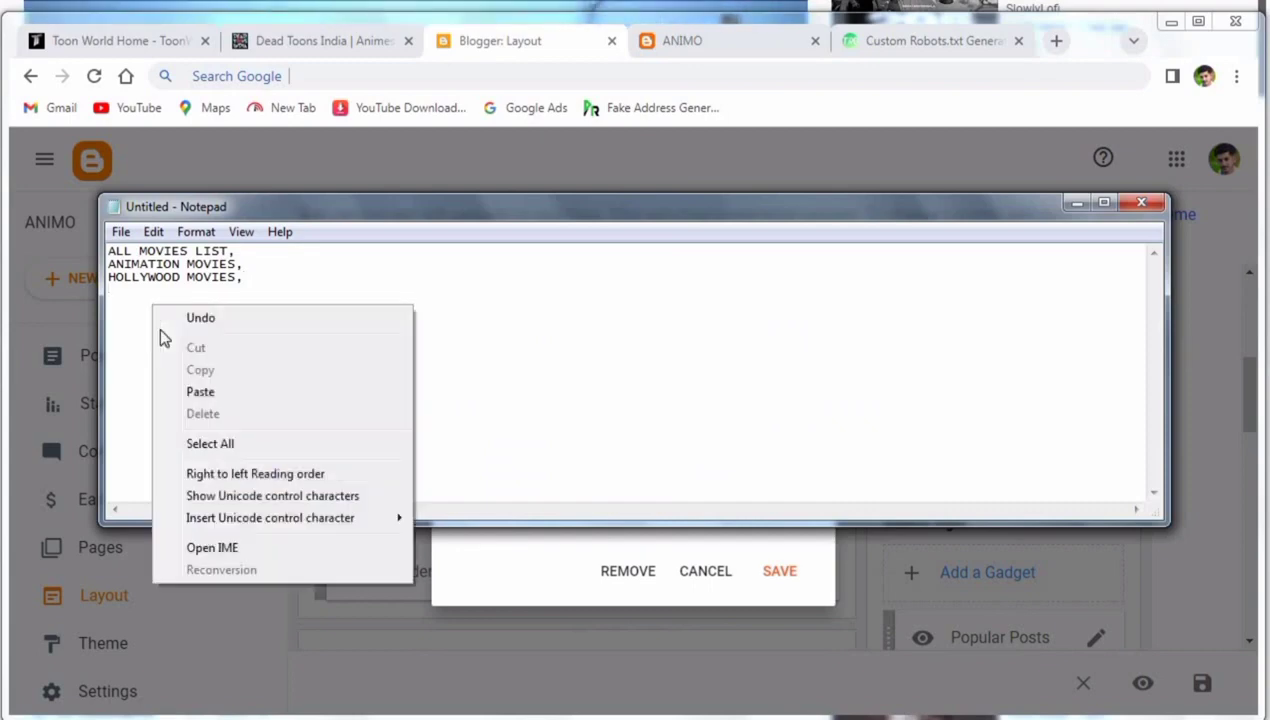
{"action": "left_click", "coordinate": [197, 392]}
{"action": "type", "text": ","}
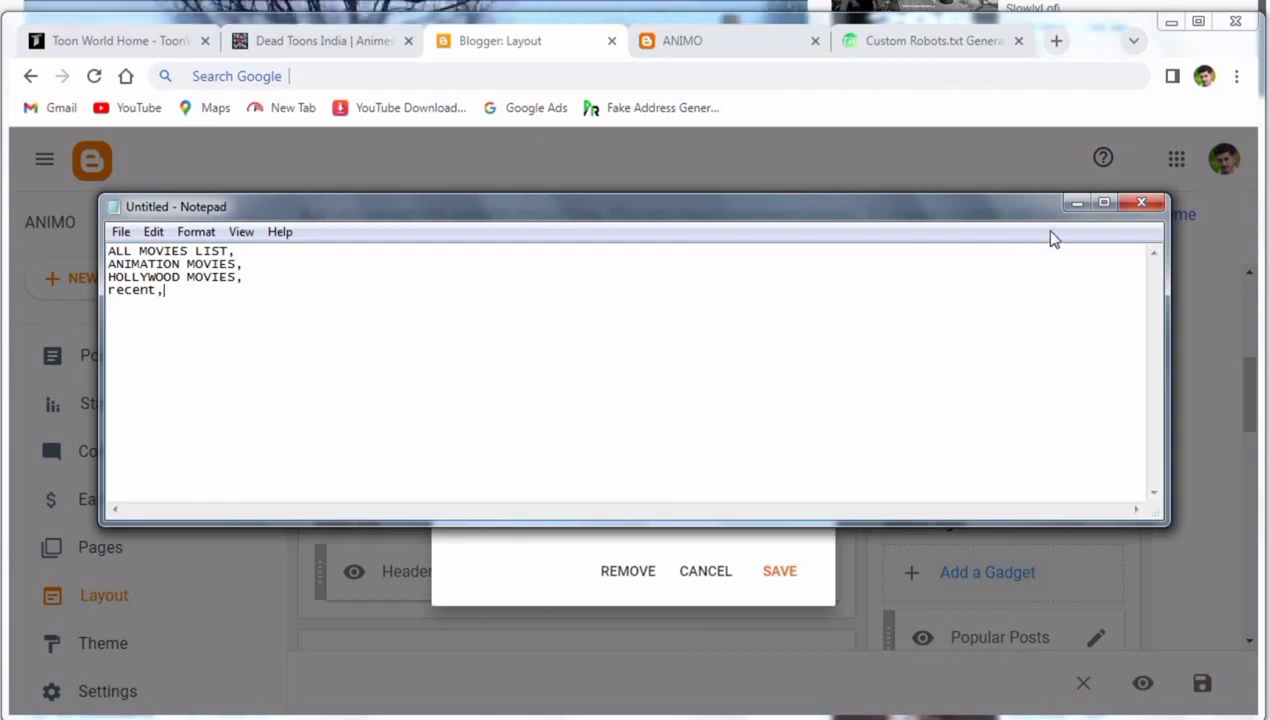
{"action": "left_click", "coordinate": [1076, 203]}
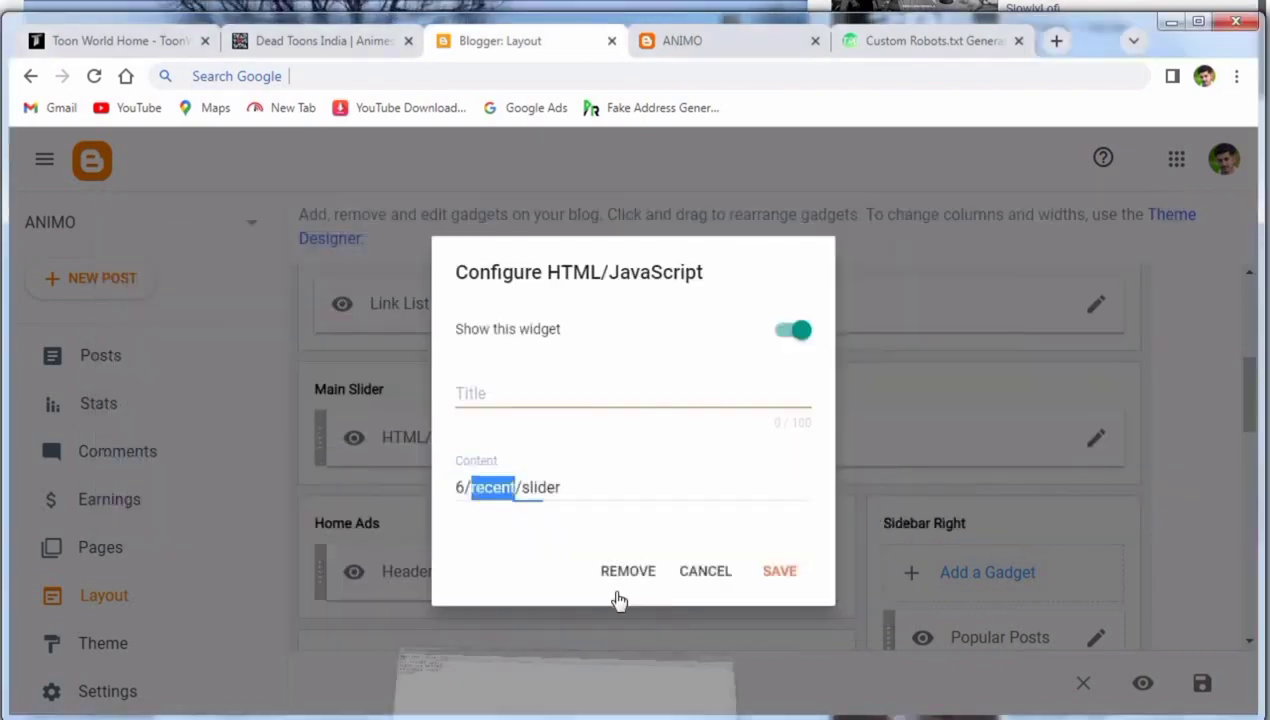
{"action": "left_click", "coordinate": [708, 572]}
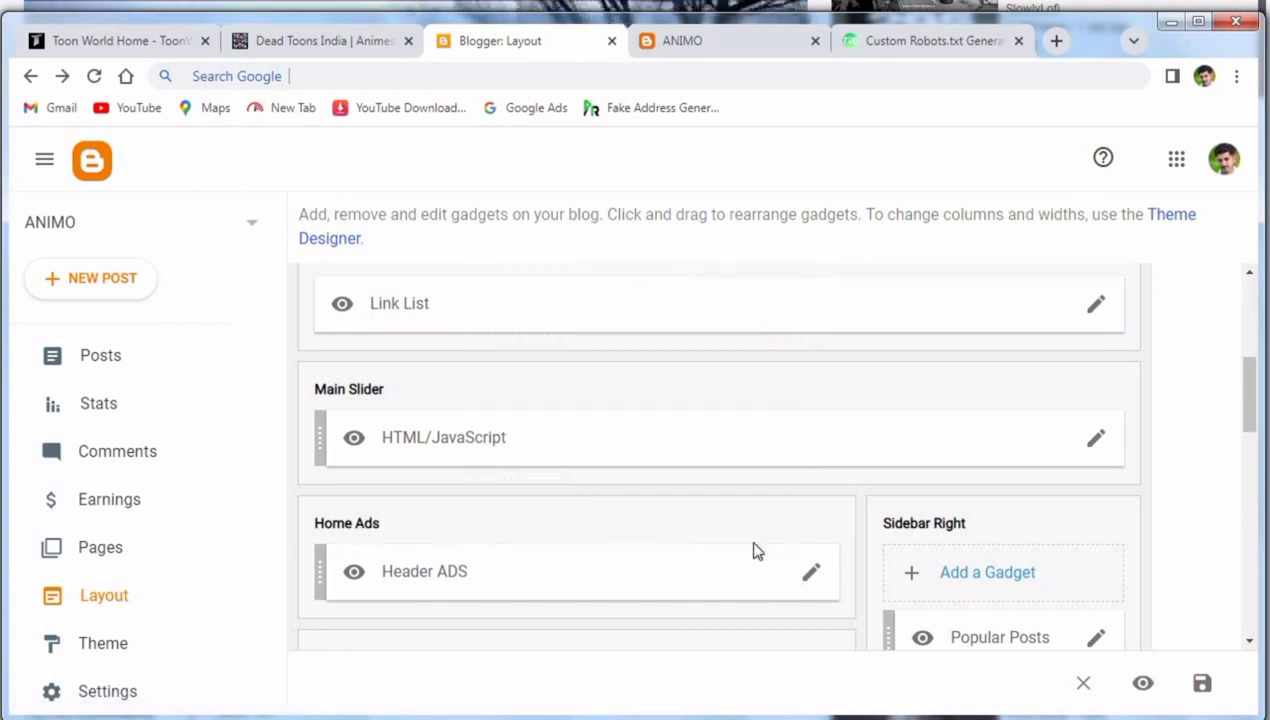
Open the Header ADS gadget under Home Ads and compare it with the ad banner on the live blog.
{"action": "left_click", "coordinate": [810, 578]}
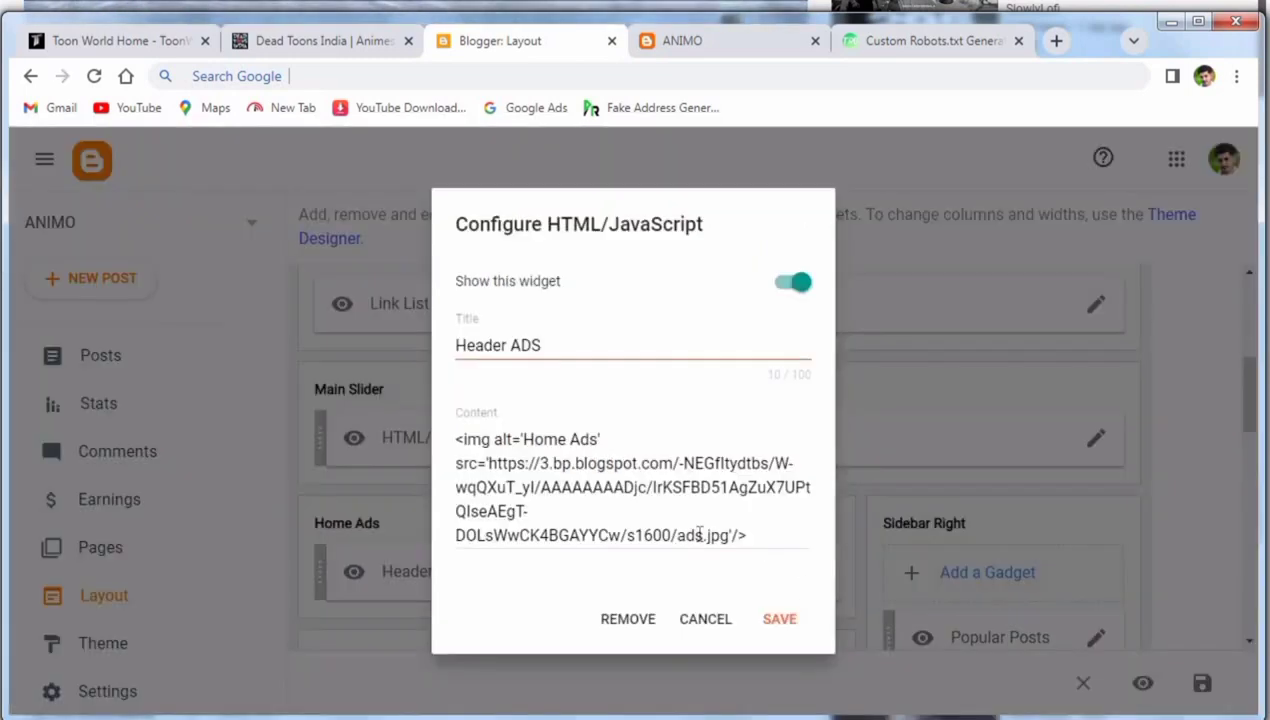
{"action": "left_click", "coordinate": [690, 45]}
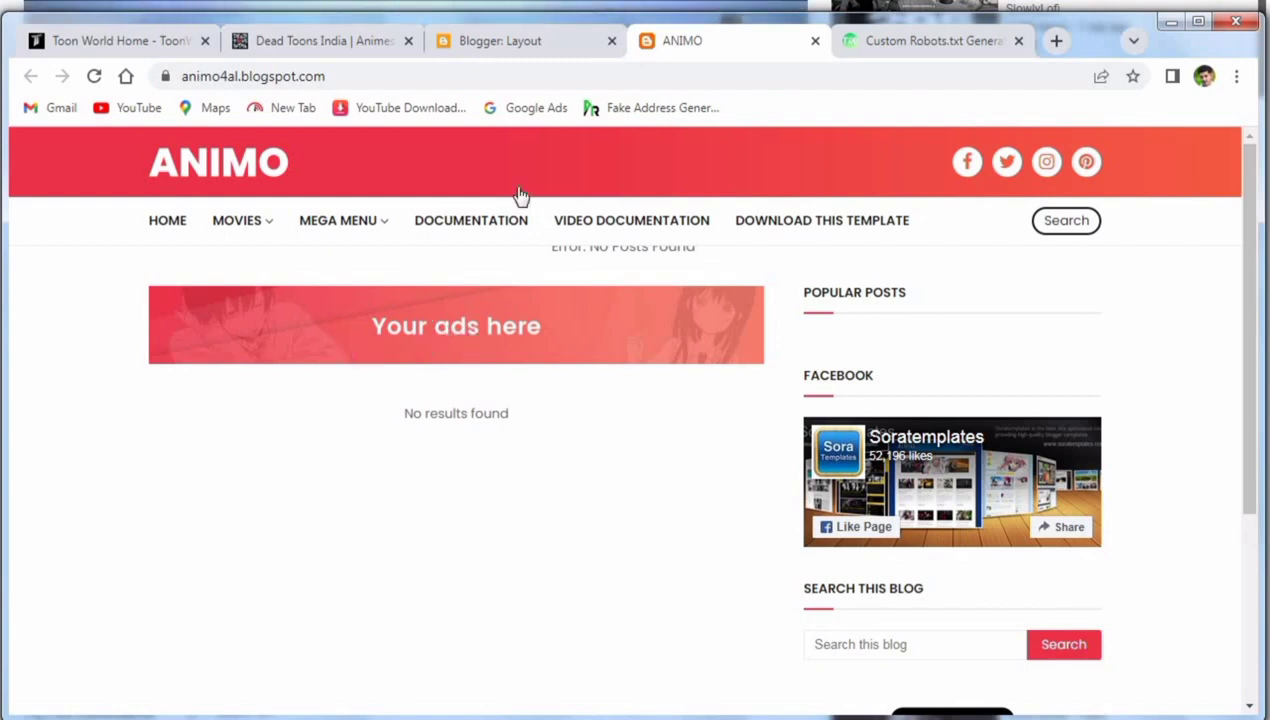
{"action": "left_click", "coordinate": [529, 50]}
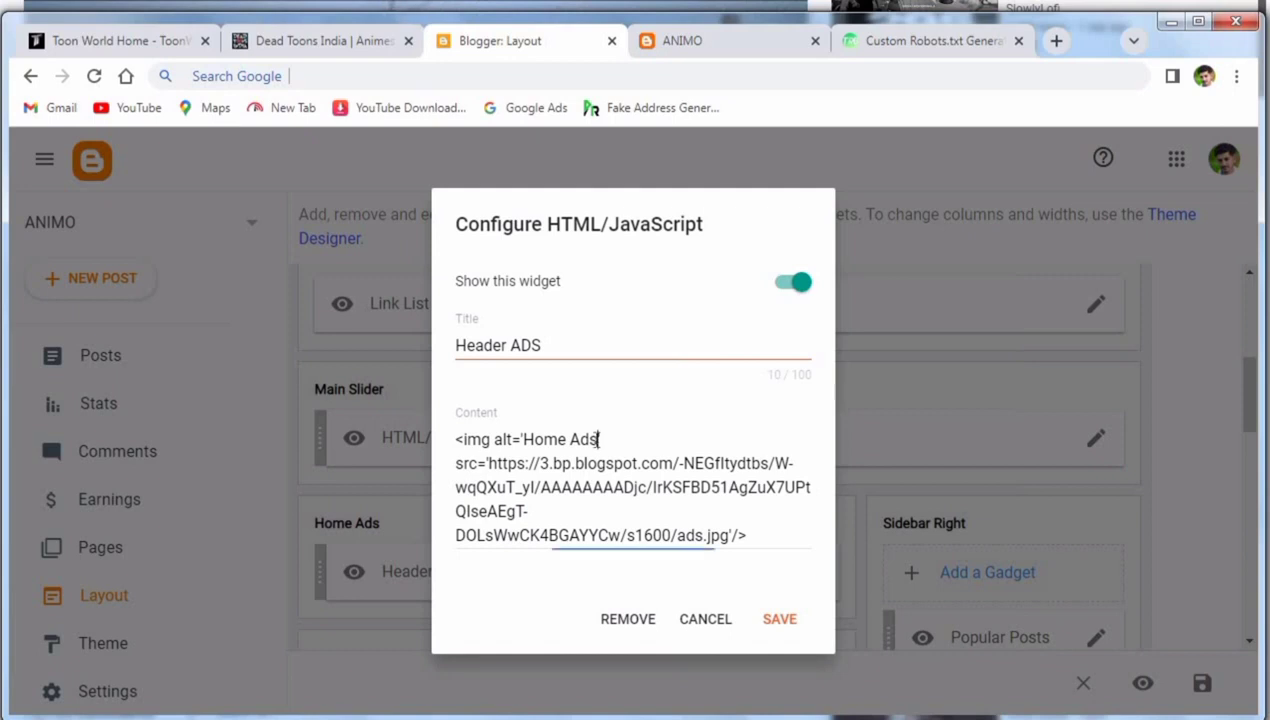
Change the image's alt text in the Header ADS gadget's content from Home Ads to "Ads text".
{"action": "left_click", "coordinate": [598, 439]}
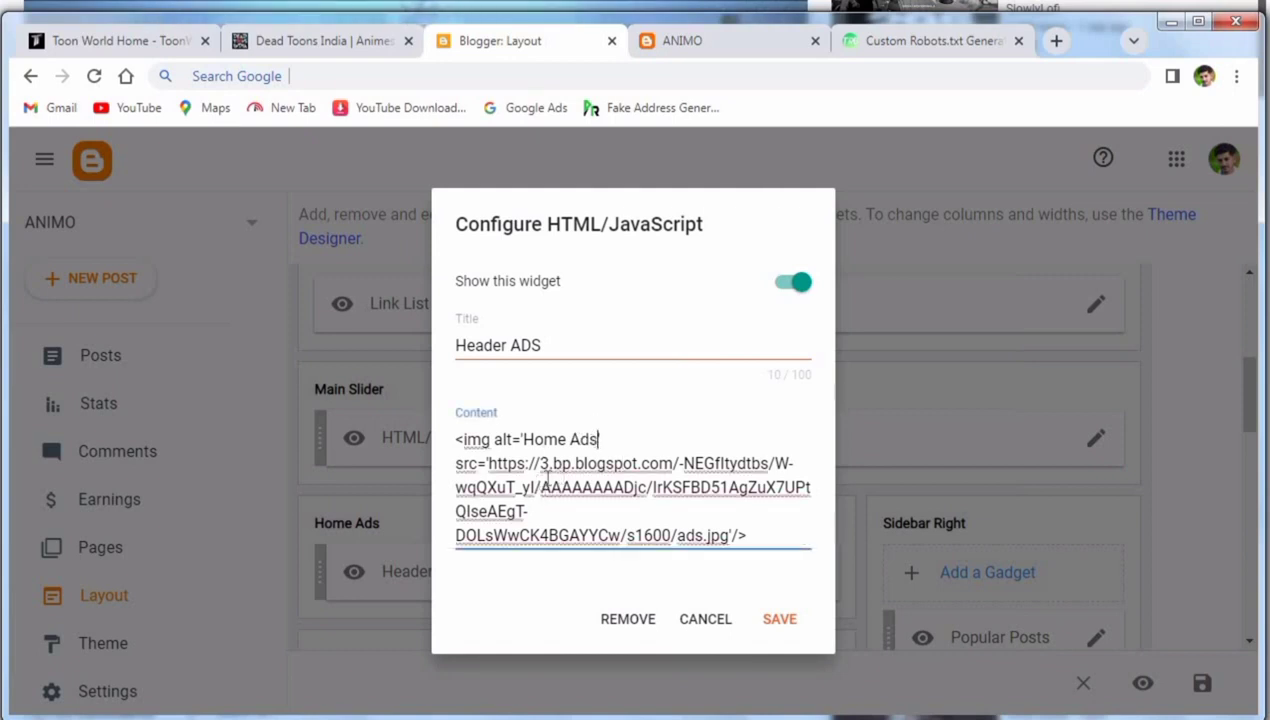
{"action": "key", "text": "BackSpace"}
{"action": "key", "text": "BackSpace"}
{"action": "key", "text": "BackSpace"}
{"action": "key", "text": "BackSpace"}
{"action": "key", "text": "BackSpace"}
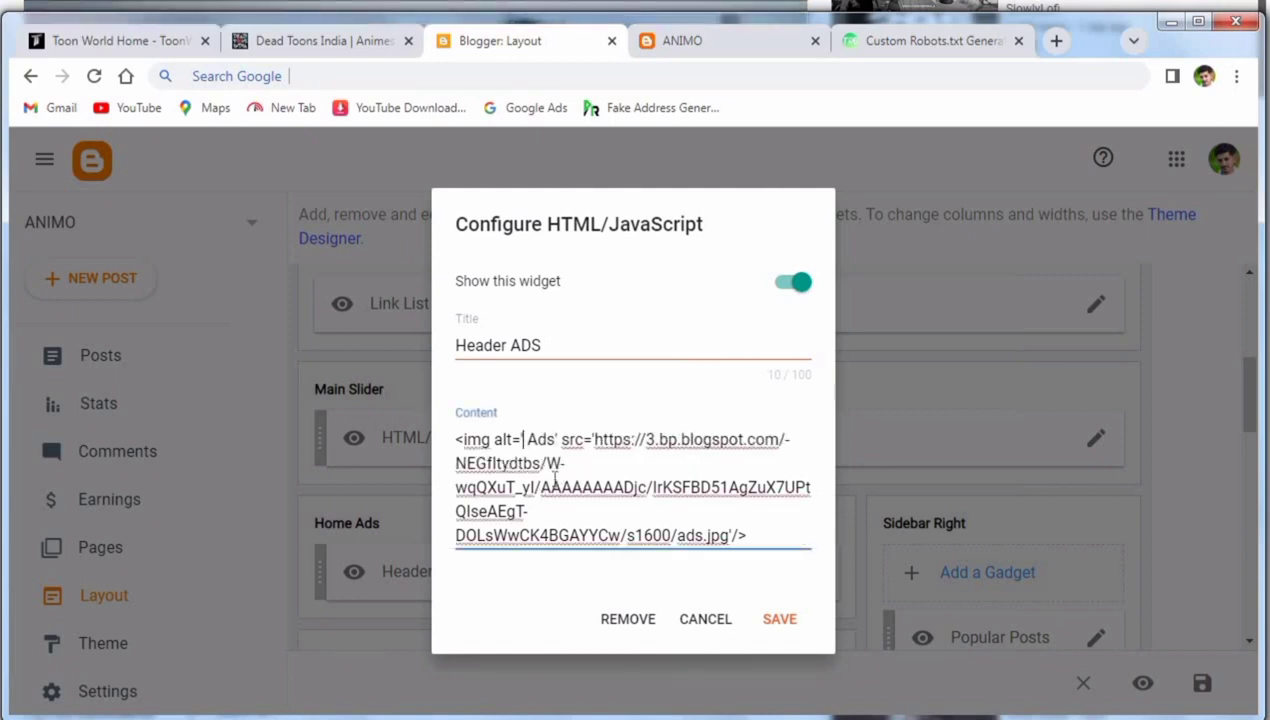
{"action": "type", "text": "' Ads"}
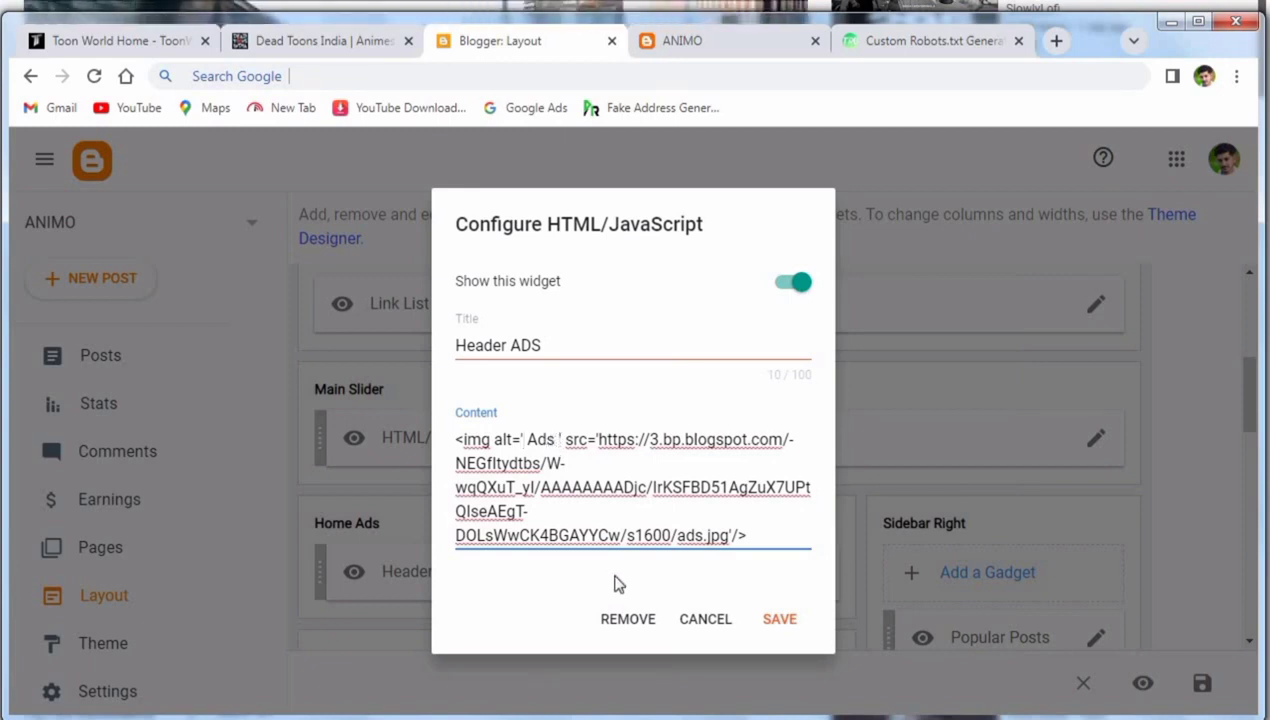
{"action": "type", "text": " text"}
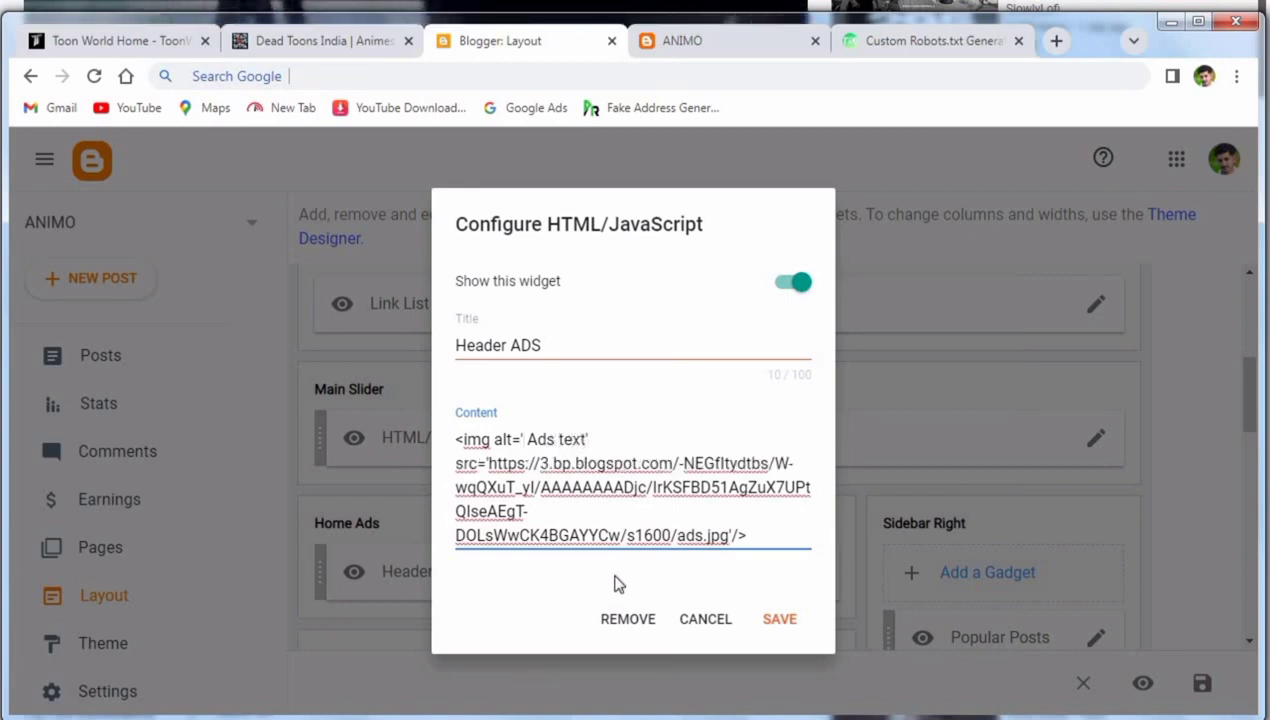
Remove the extra space before "Ads text" in the Header ADS content, save the gadget and reload the live blog.
{"action": "left_click", "coordinate": [527, 440]}
{"action": "key", "text": "BackSpace"}
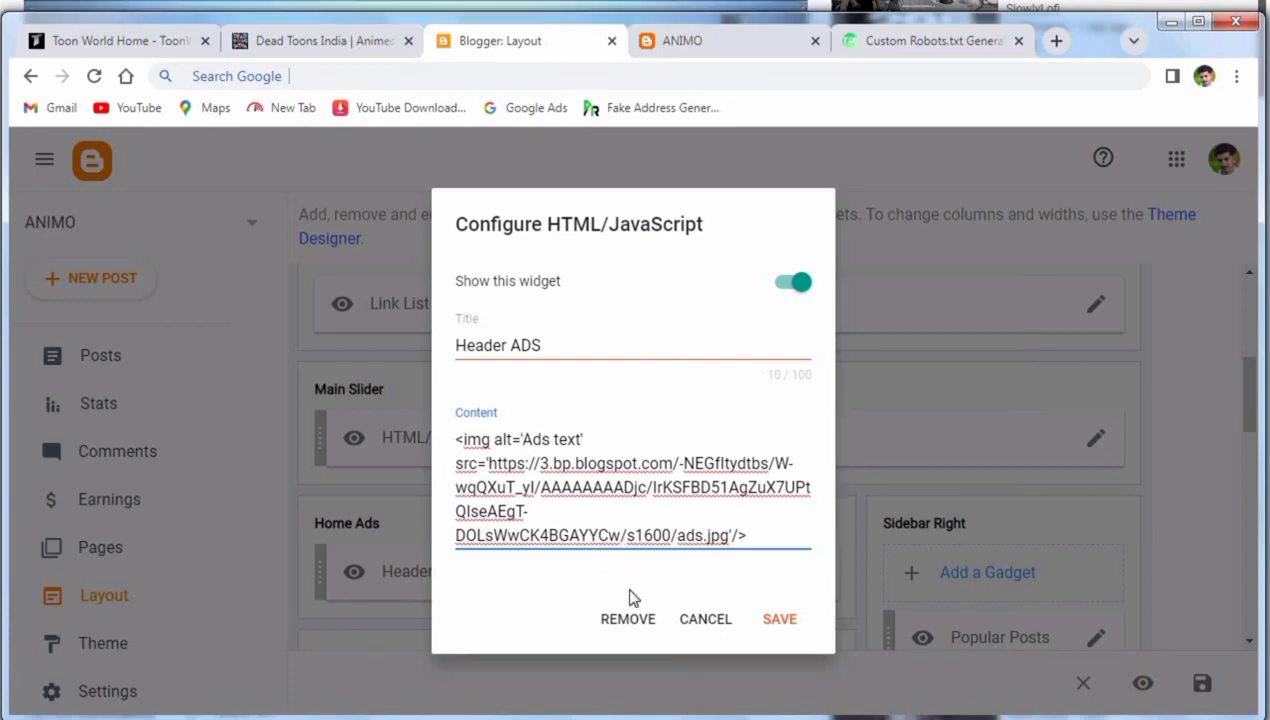
{"action": "left_click", "coordinate": [796, 622]}
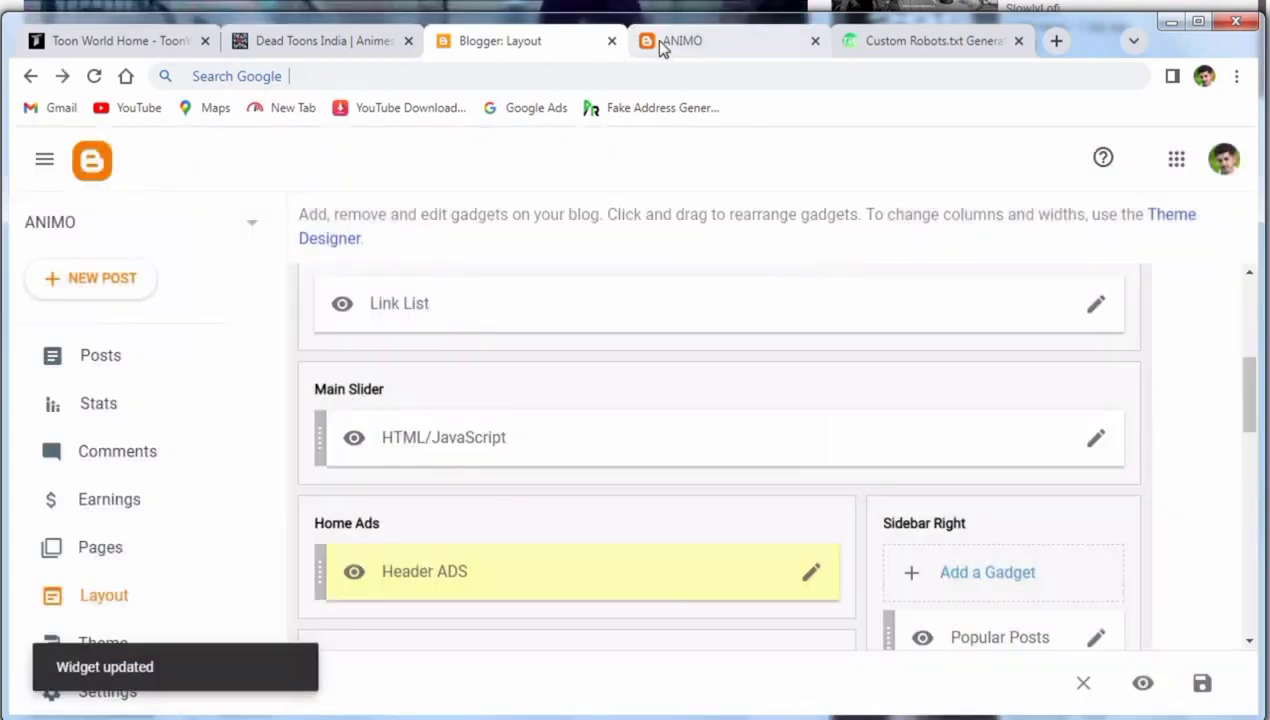
{"action": "left_click", "coordinate": [660, 45]}
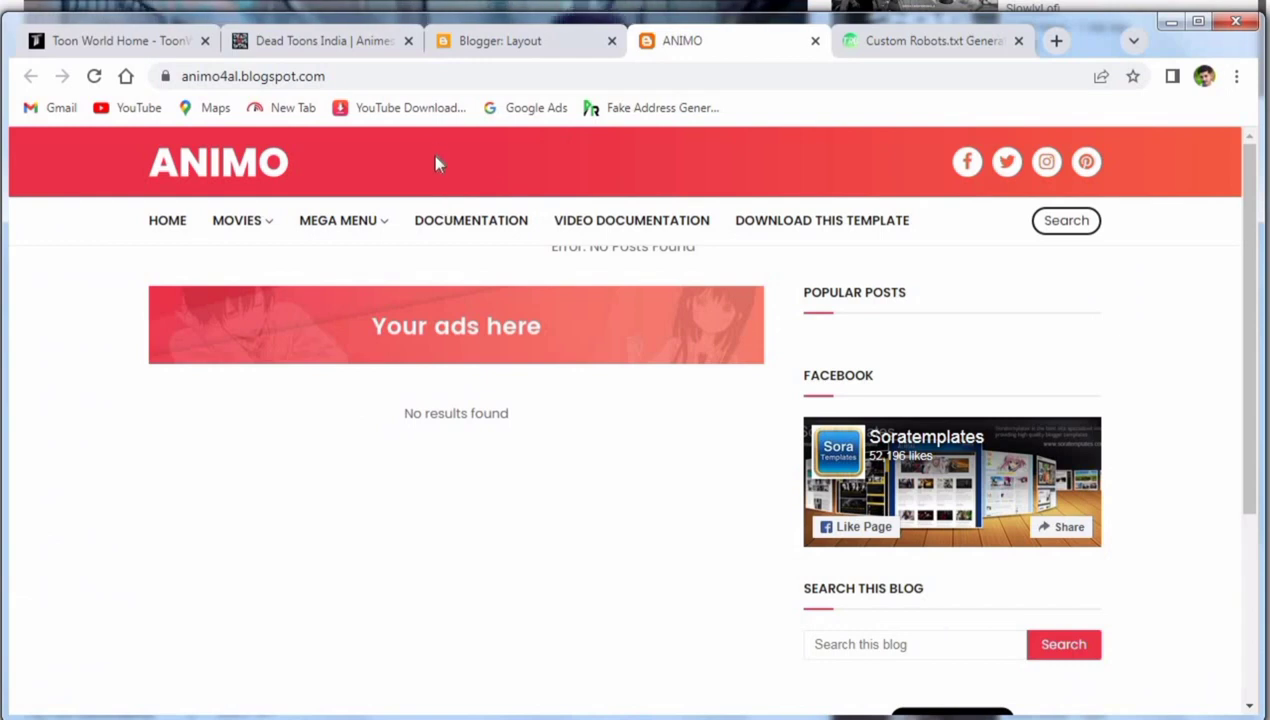
{"action": "right_click", "coordinate": [436, 152]}
{"action": "left_click", "coordinate": [489, 206]}
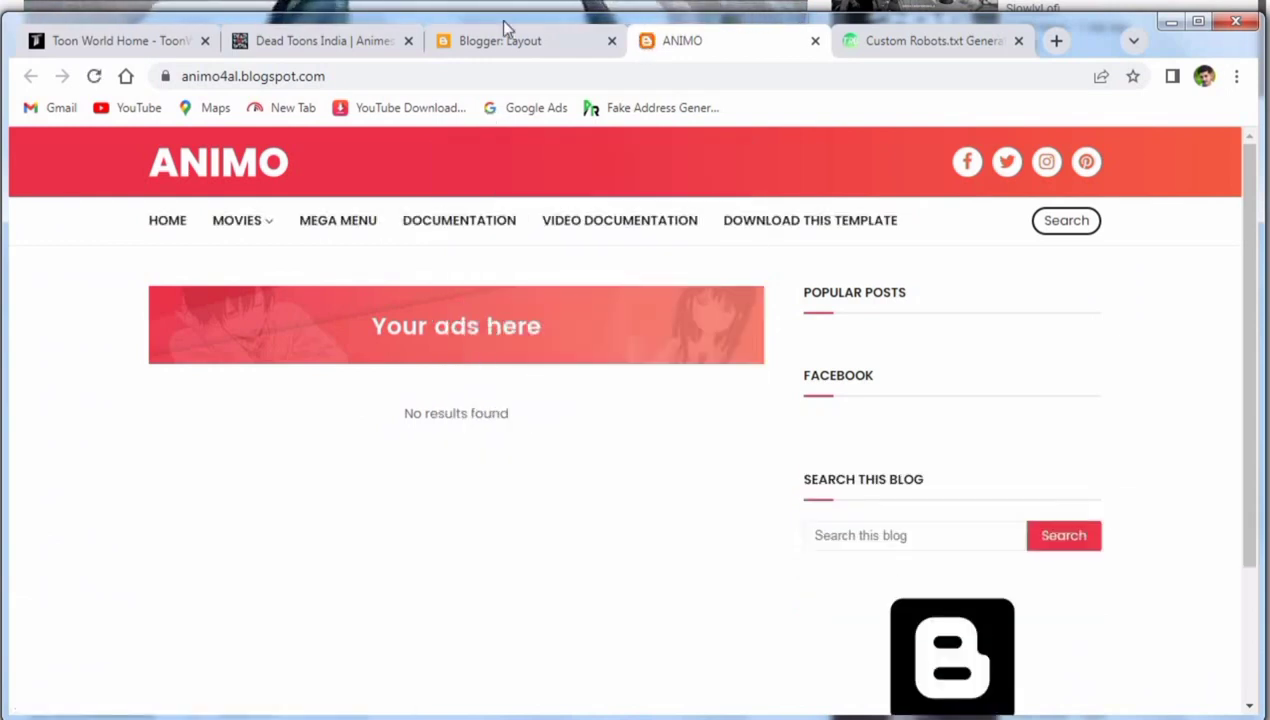
Clear all content from the Header ADS gadget under Home Ads, save it and check the ad area on the live blog.
{"action": "left_click", "coordinate": [503, 36]}
{"action": "scroll", "coordinate": [705, 560], "scroll_direction": "up", "scroll_amount": 1}
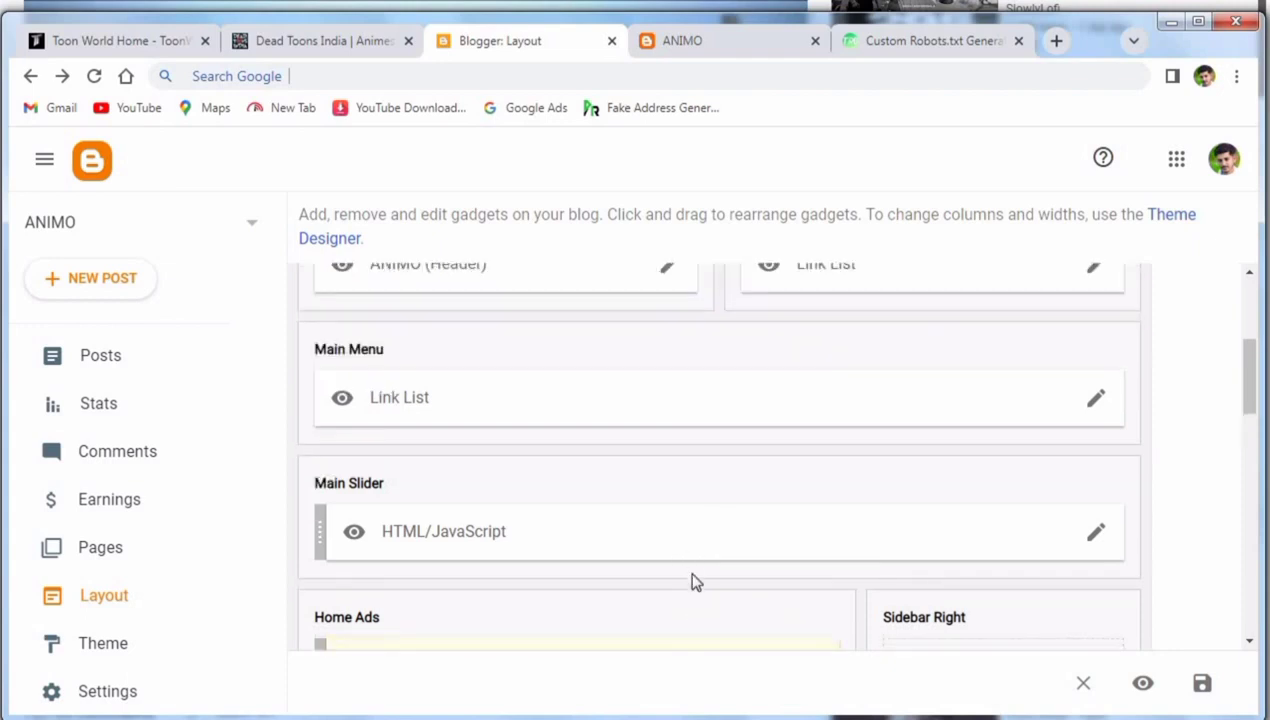
{"action": "scroll", "coordinate": [700, 575], "scroll_direction": "down", "scroll_amount": 1}
{"action": "left_click", "coordinate": [810, 584]}
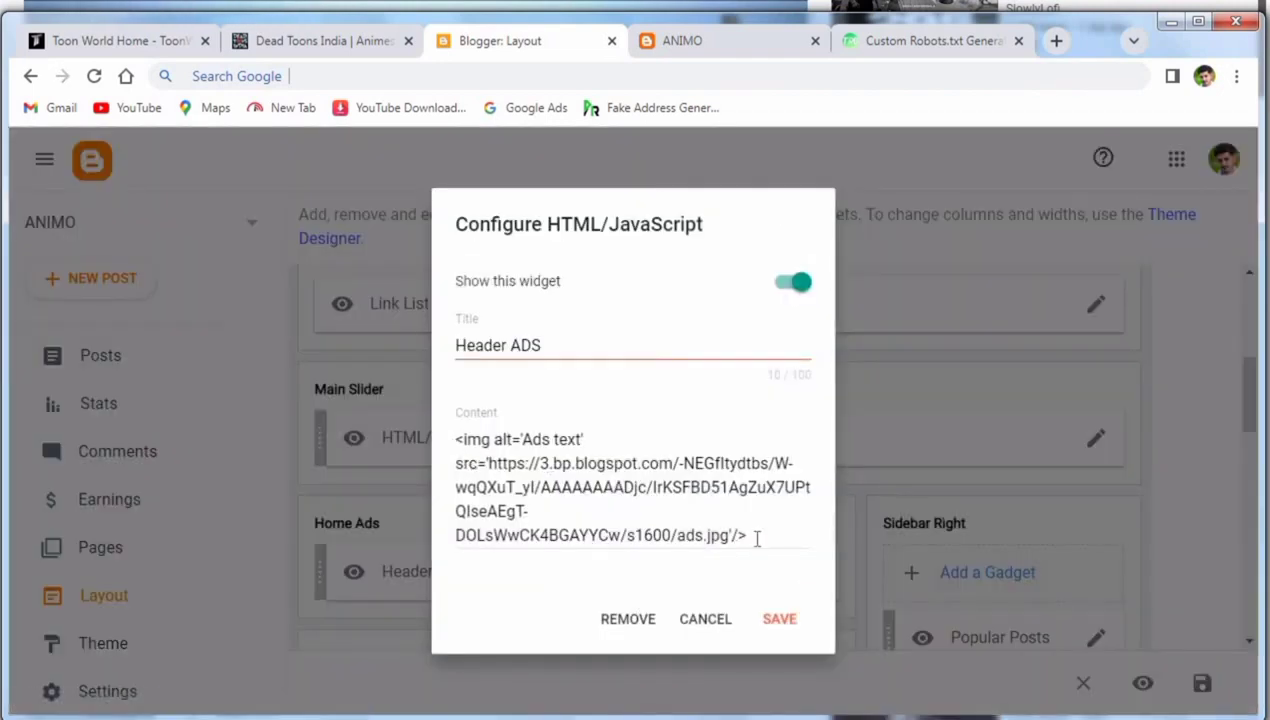
{"action": "left_click", "coordinate": [757, 539]}
{"action": "key", "text": "ctrl+a"}
{"action": "key", "text": "BackSpace"}
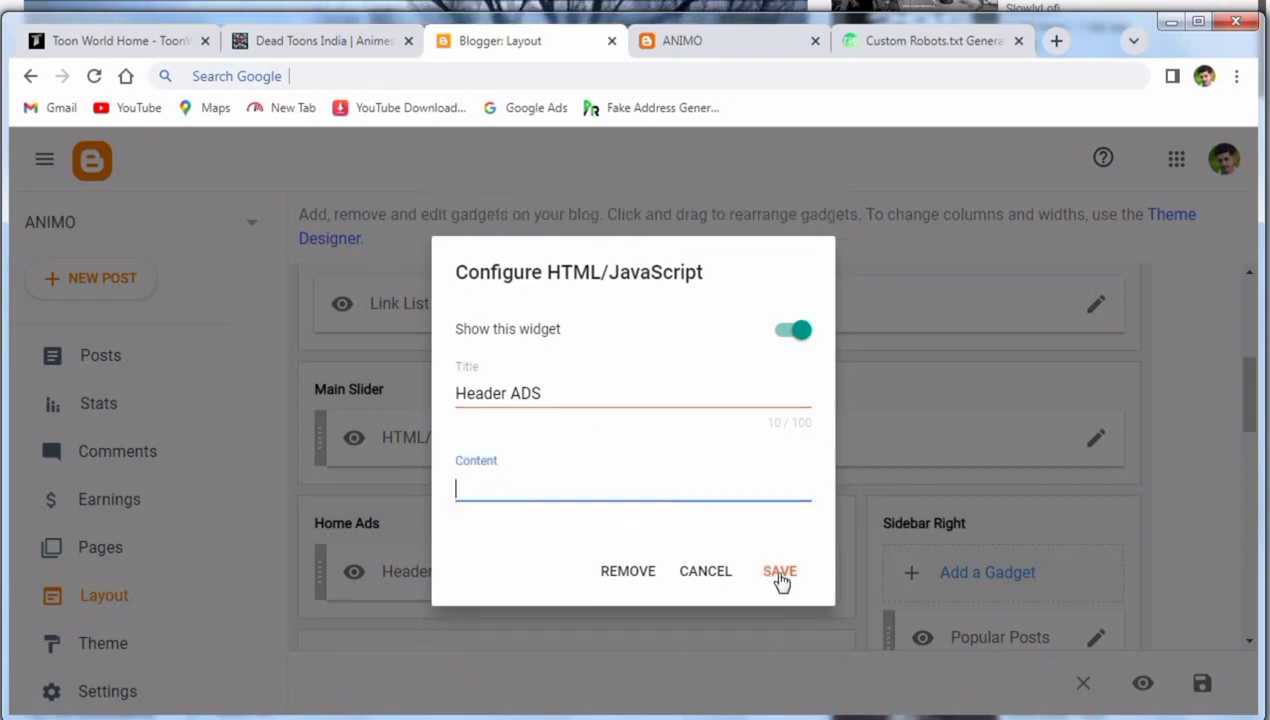
{"action": "left_click", "coordinate": [780, 576]}
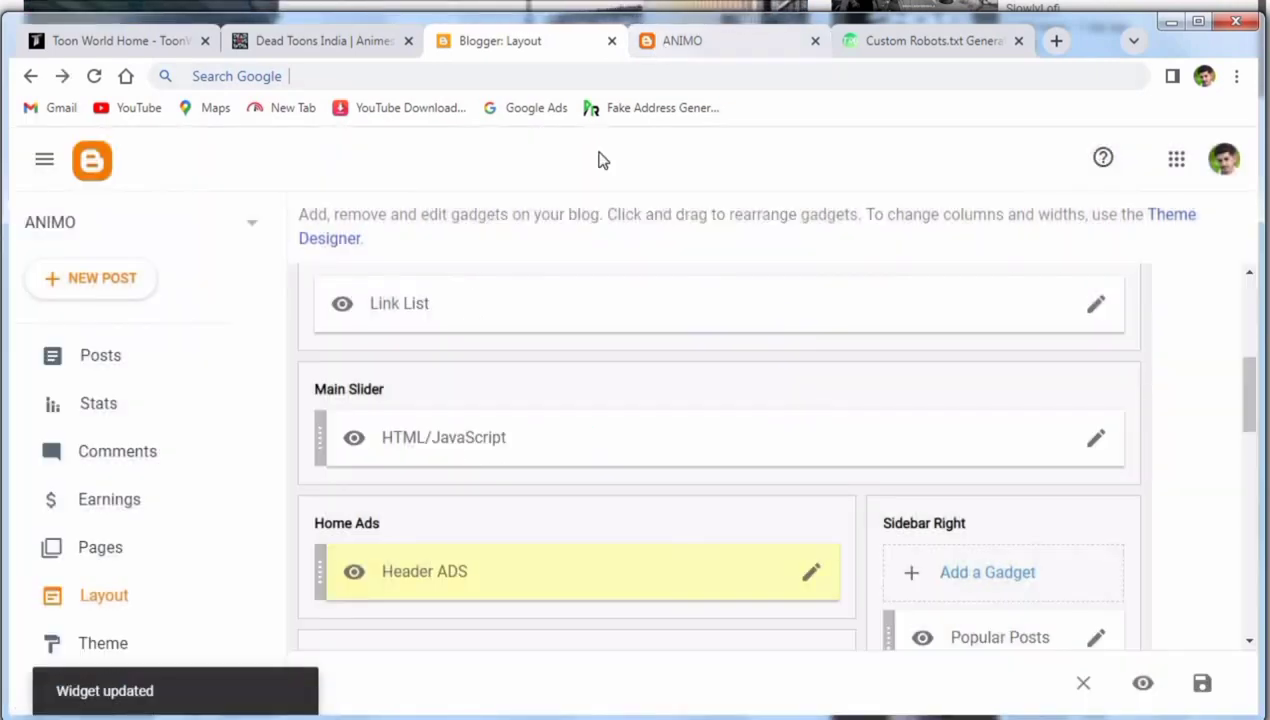
{"action": "key", "text": "ctrl+Tab"}
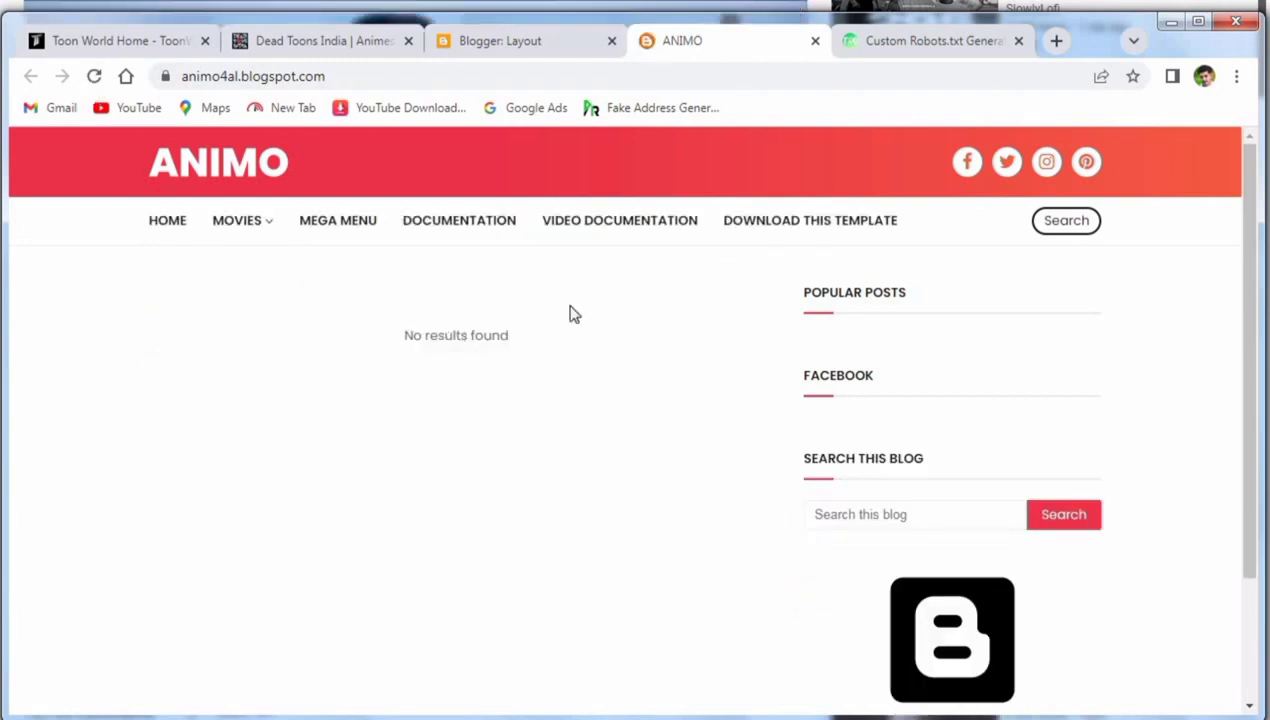
Hide the Facebook gadget in the right sidebar by turning off "Show this widget", and save it.
{"action": "left_click", "coordinate": [502, 49]}
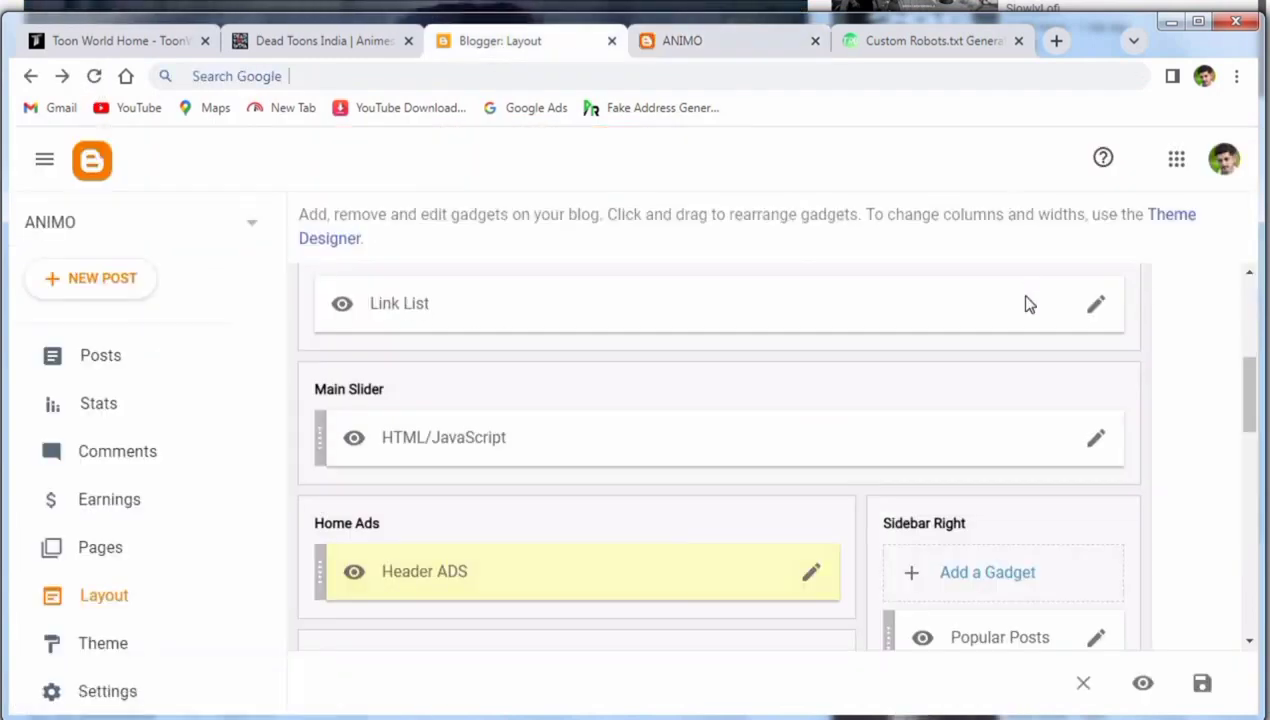
{"action": "scroll", "coordinate": [1020, 470], "scroll_direction": "down", "scroll_amount": 4}
{"action": "scroll", "coordinate": [989, 492], "scroll_direction": "down", "scroll_amount": 1}
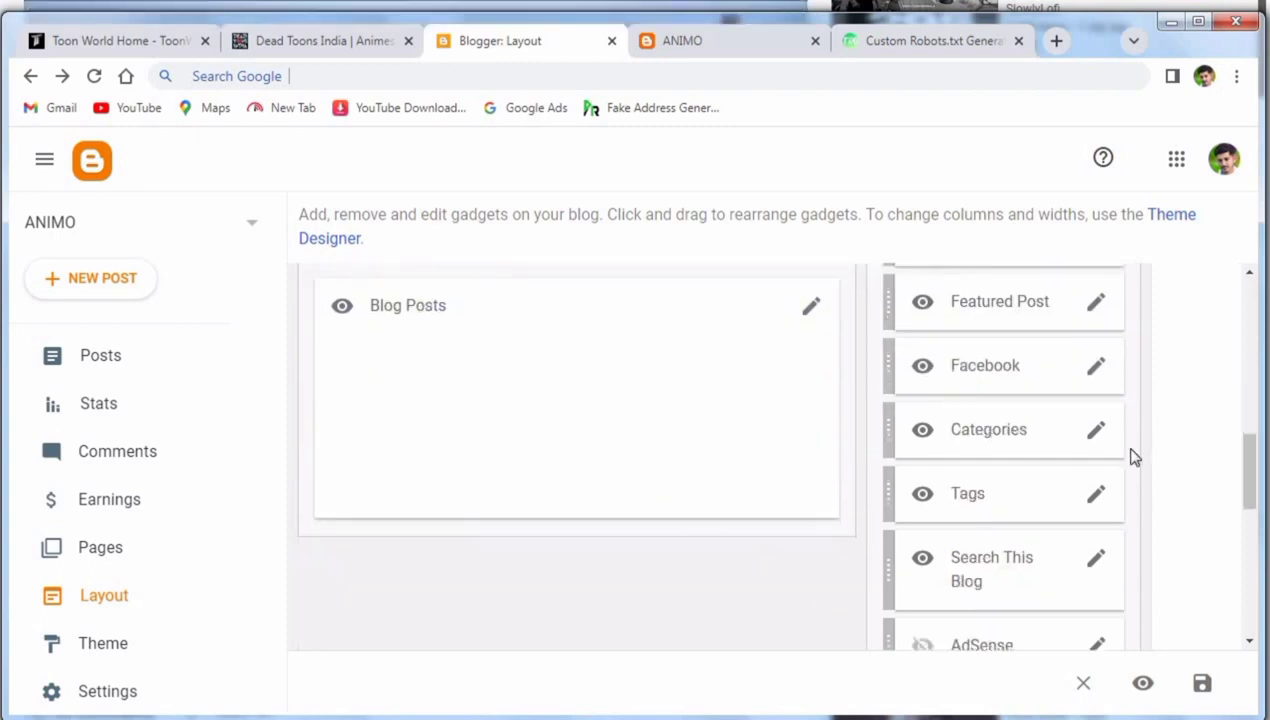
{"action": "scroll", "coordinate": [1130, 456], "scroll_direction": "up", "scroll_amount": 2}
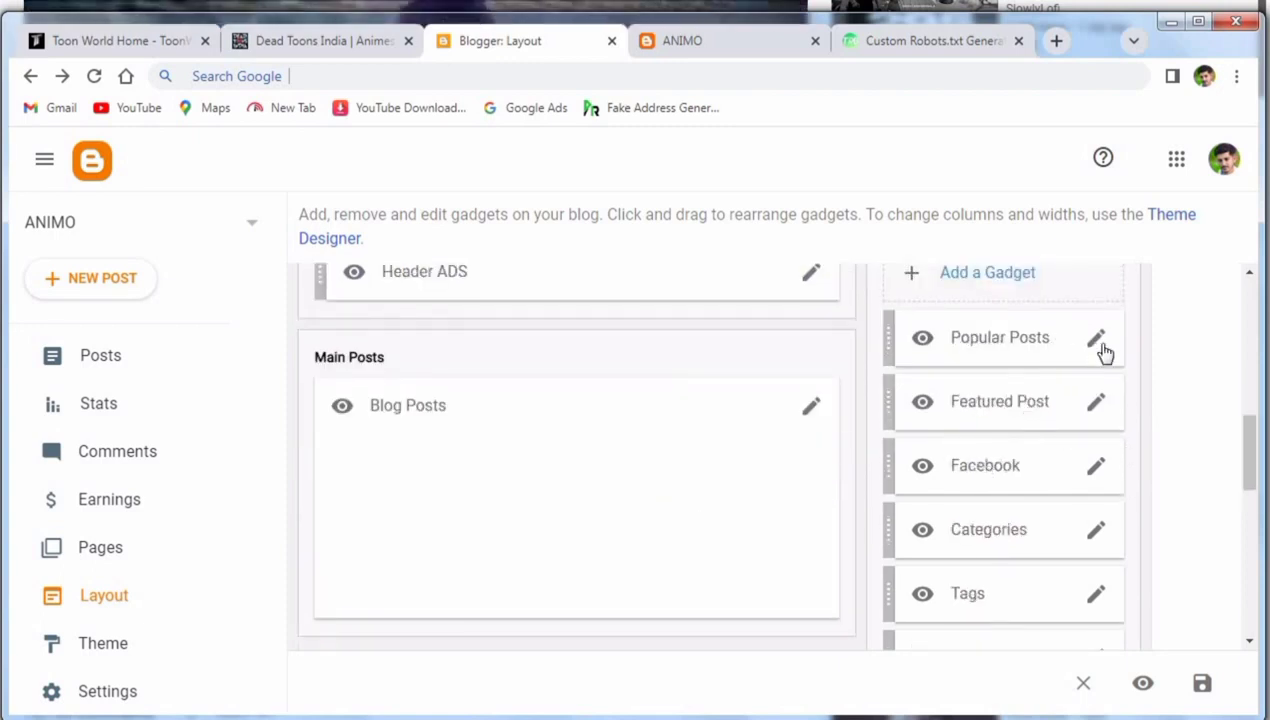
{"action": "left_click", "coordinate": [1099, 474]}
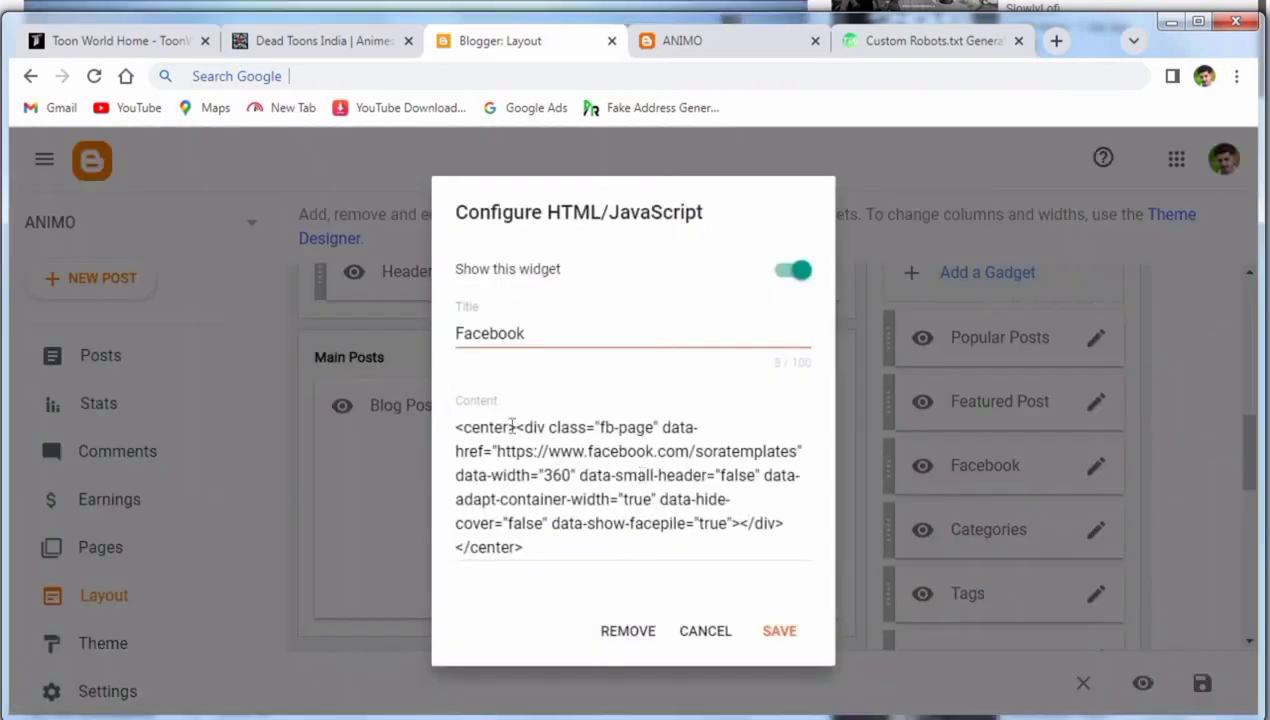
{"action": "left_click", "coordinate": [528, 547]}
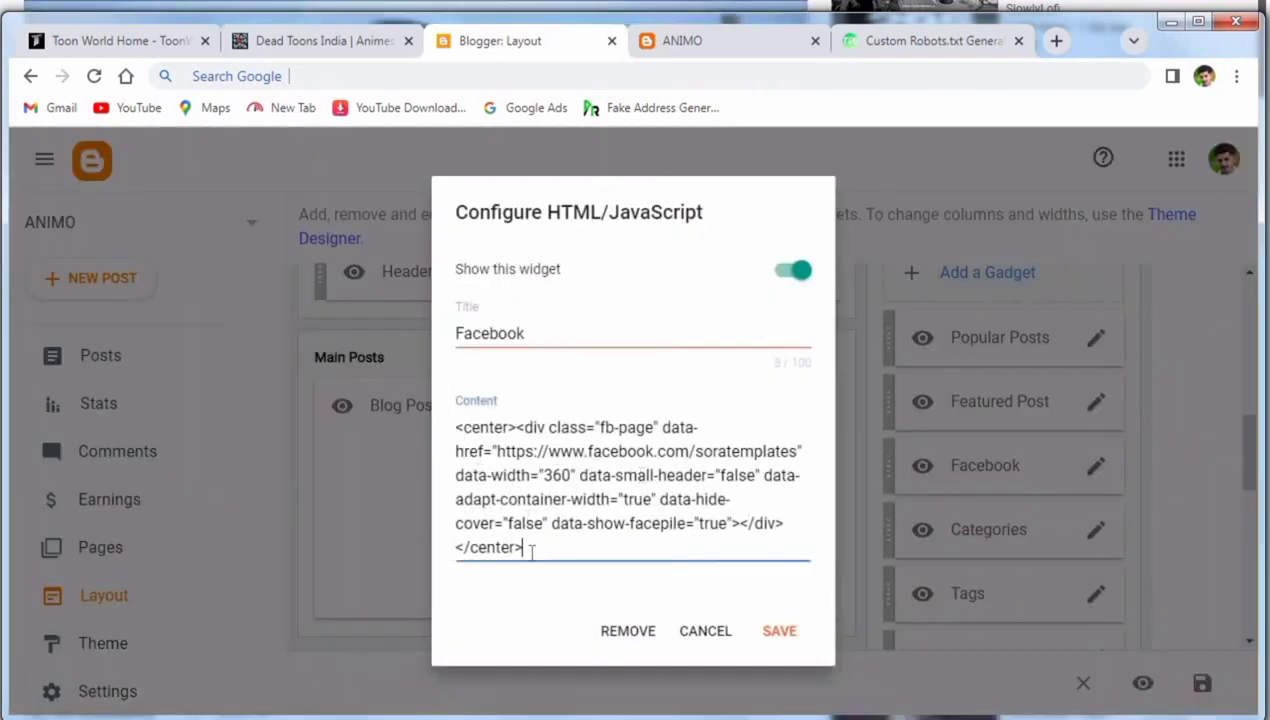
{"action": "key", "text": "ctrl+a"}
{"action": "left_click", "coordinate": [790, 270]}
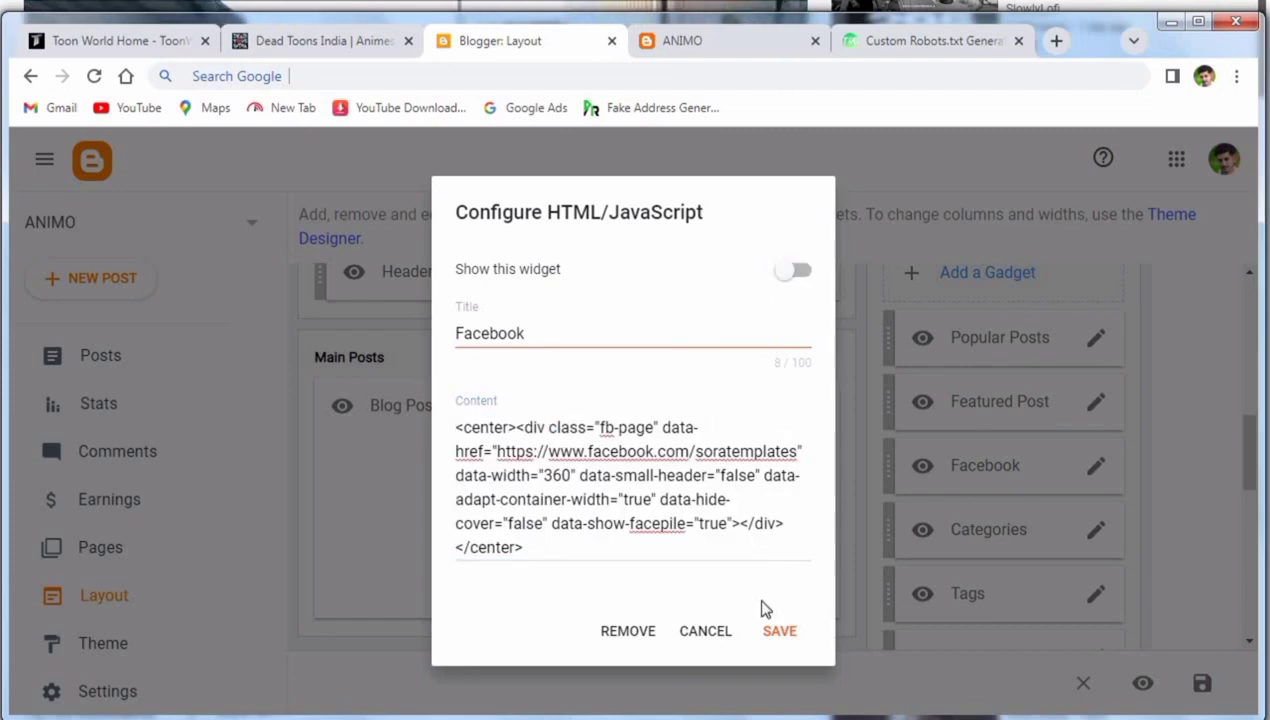
{"action": "left_click", "coordinate": [776, 632]}
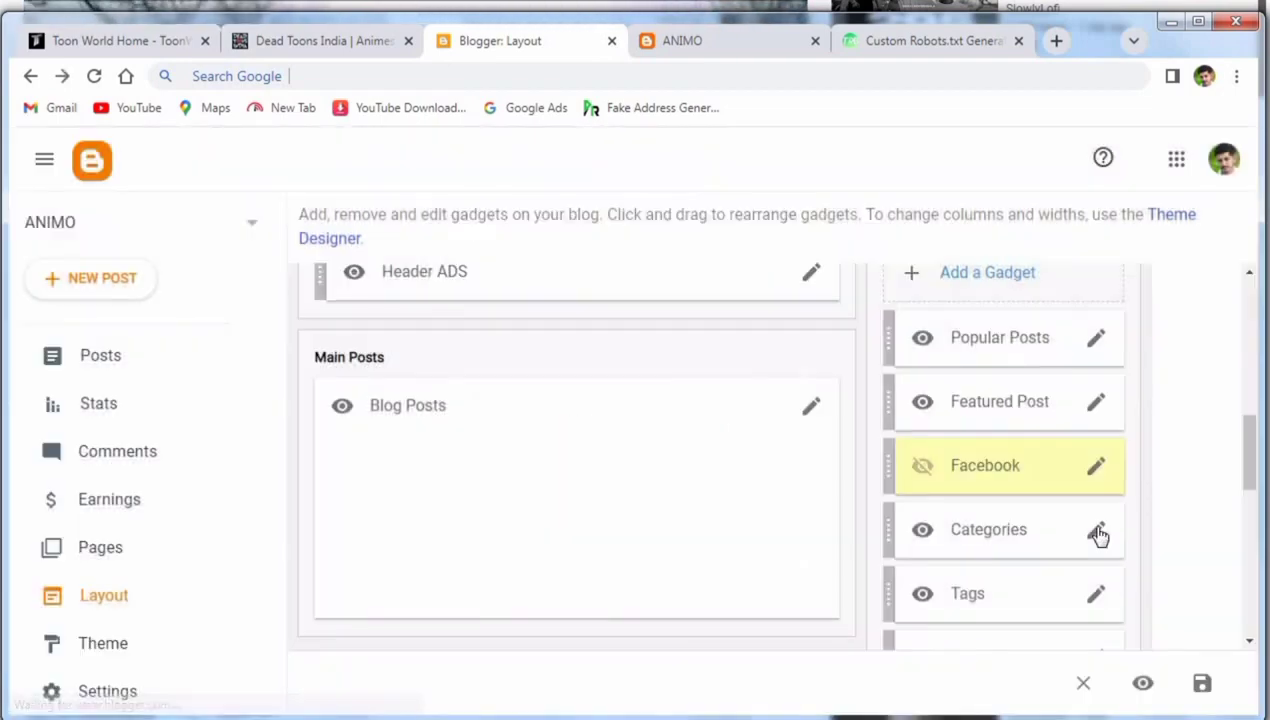
Review the label options of the sidebar's Categories gadget and close it without saving.
{"action": "left_click", "coordinate": [1097, 533]}
{"action": "scroll", "coordinate": [683, 540], "scroll_direction": "down", "scroll_amount": 4}
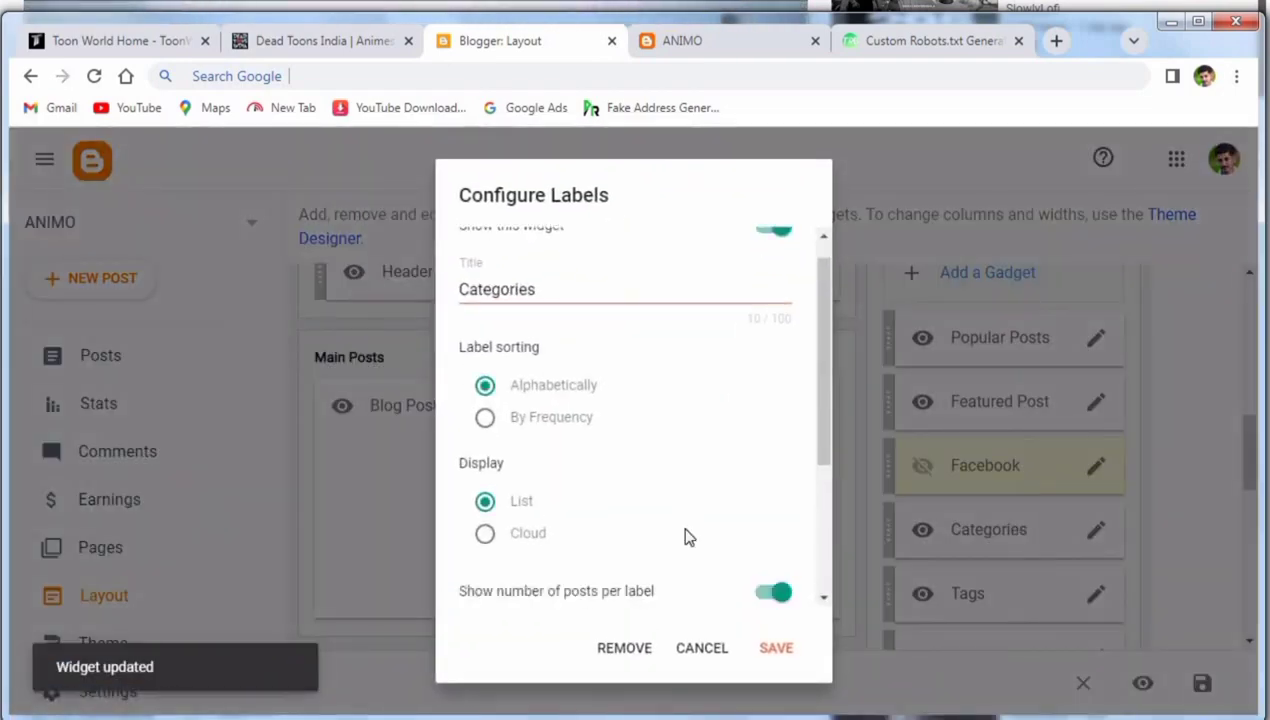
{"action": "scroll", "coordinate": [680, 587], "scroll_direction": "down", "scroll_amount": 1}
{"action": "left_click", "coordinate": [700, 648]}
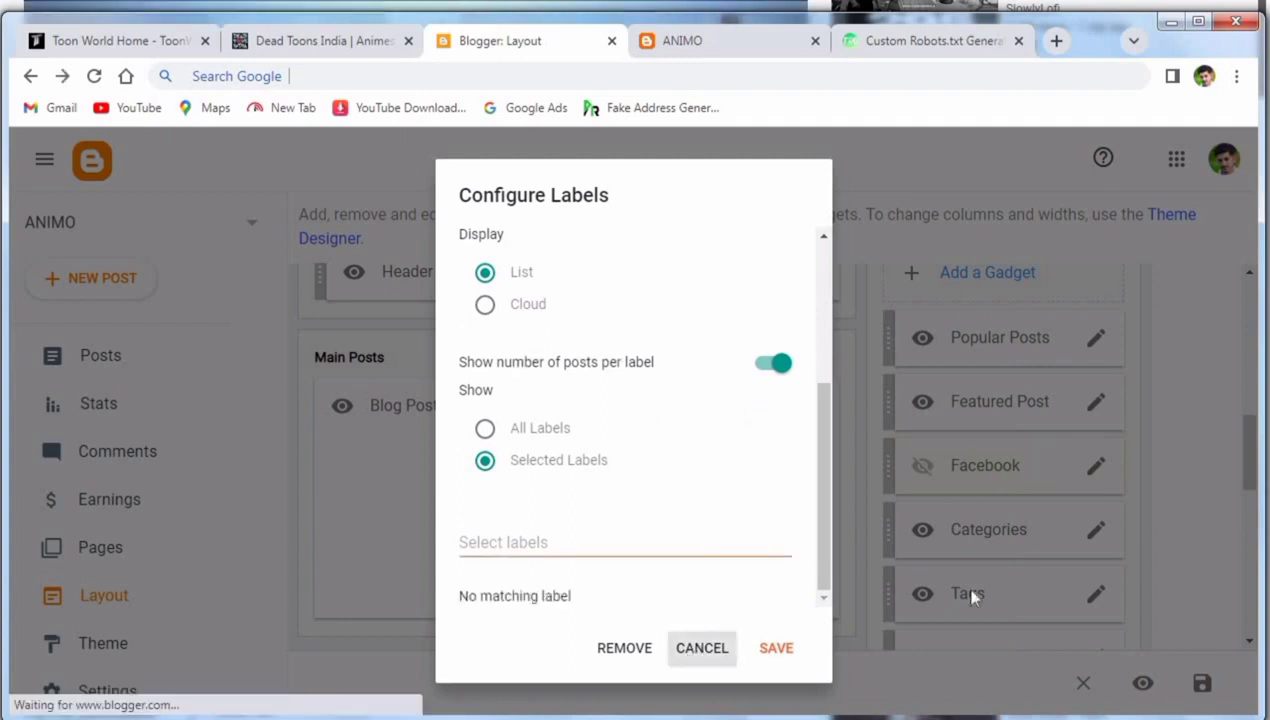
Look through the remaining gadgets in the right sidebar, from Popular Posts to Pages, and check which are shown or hidden.
{"action": "scroll", "coordinate": [1035, 539], "scroll_direction": "up", "scroll_amount": 1}
{"action": "scroll", "coordinate": [1052, 568], "scroll_direction": "down", "scroll_amount": 1}
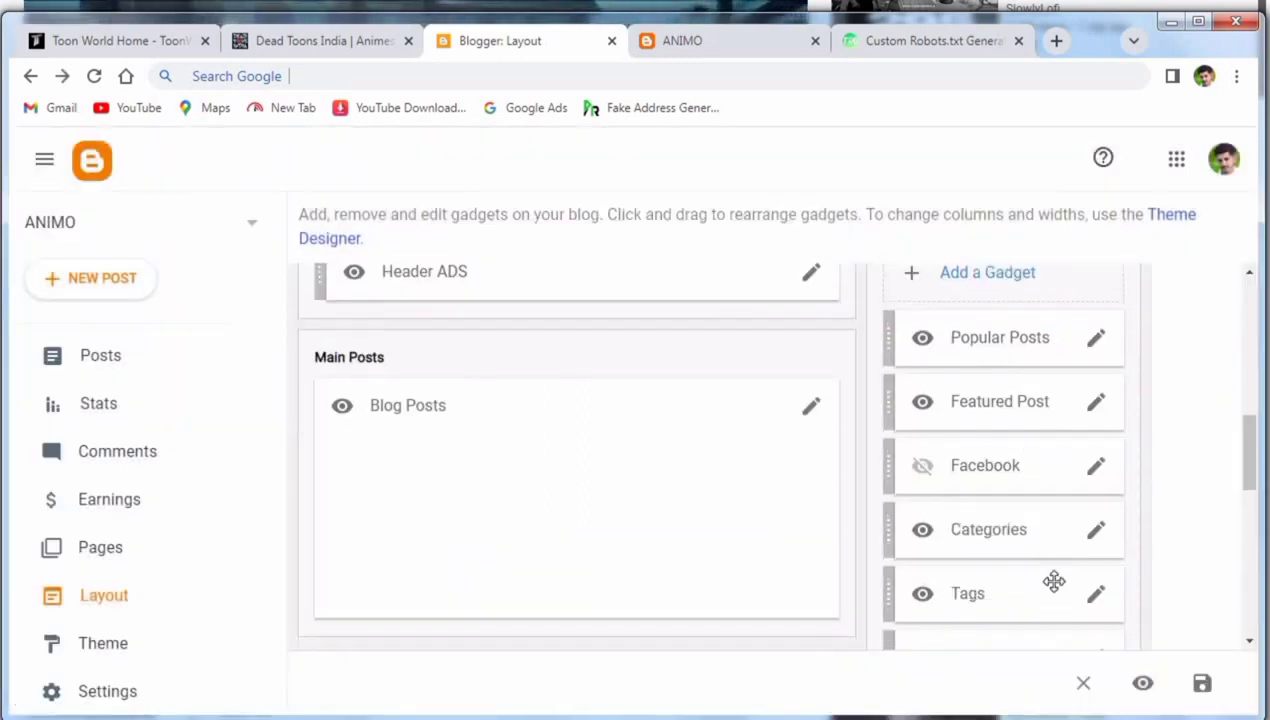
{"action": "scroll", "coordinate": [1040, 578], "scroll_direction": "up", "scroll_amount": 1}
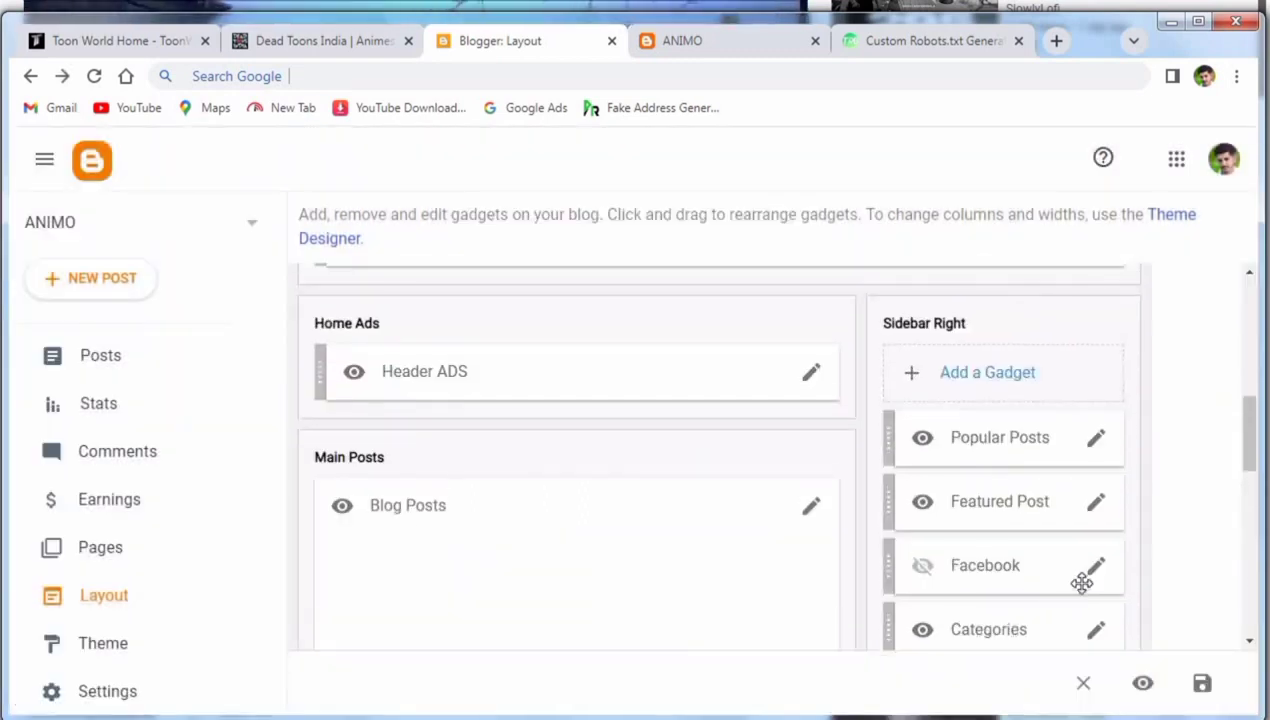
{"action": "scroll", "coordinate": [1078, 587], "scroll_direction": "down", "scroll_amount": 2}
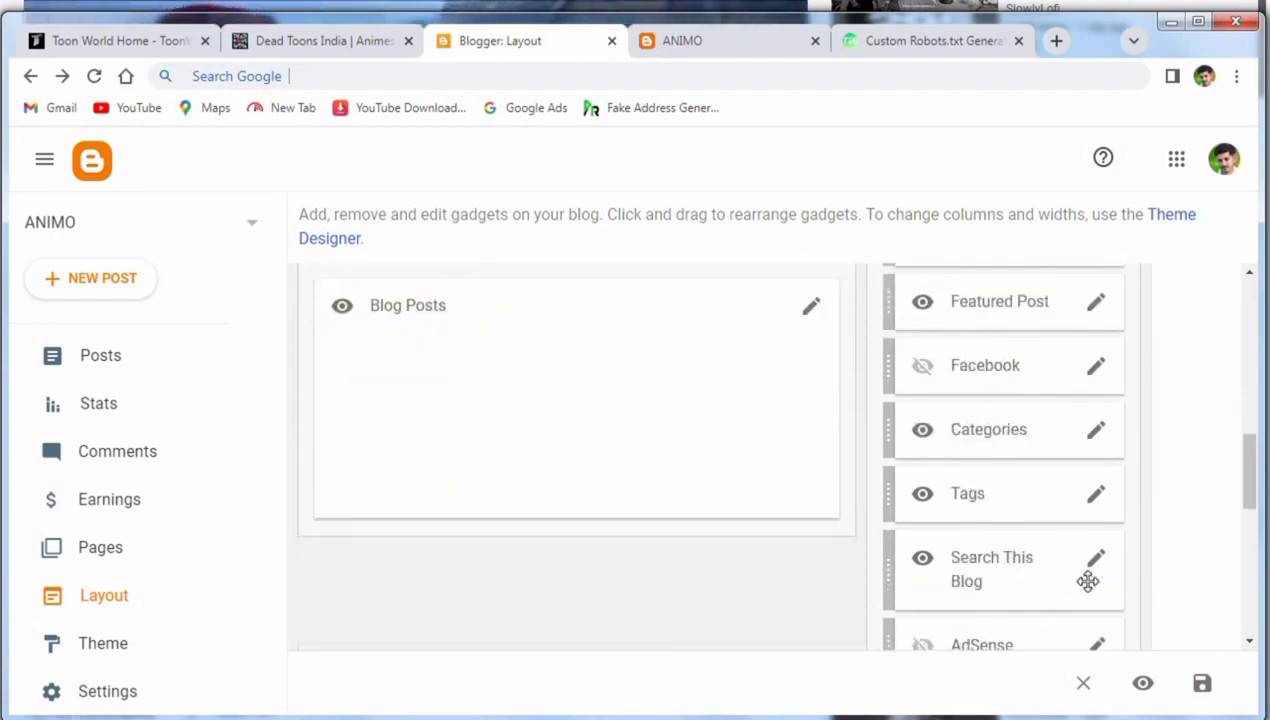
{"action": "scroll", "coordinate": [1152, 447], "scroll_direction": "down", "scroll_amount": 1}
{"action": "scroll", "coordinate": [1148, 456], "scroll_direction": "up", "scroll_amount": 1}
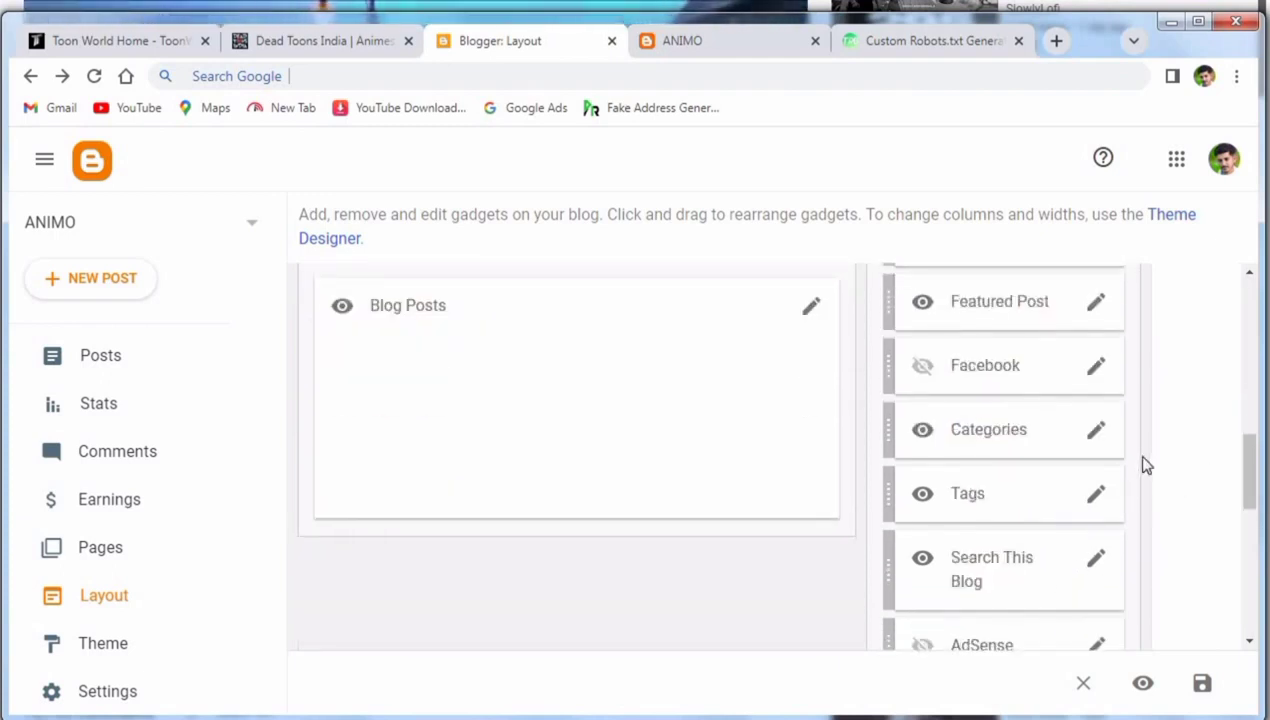
{"action": "scroll", "coordinate": [1141, 485], "scroll_direction": "down", "scroll_amount": 1}
{"action": "scroll", "coordinate": [1108, 558], "scroll_direction": "down", "scroll_amount": 1}
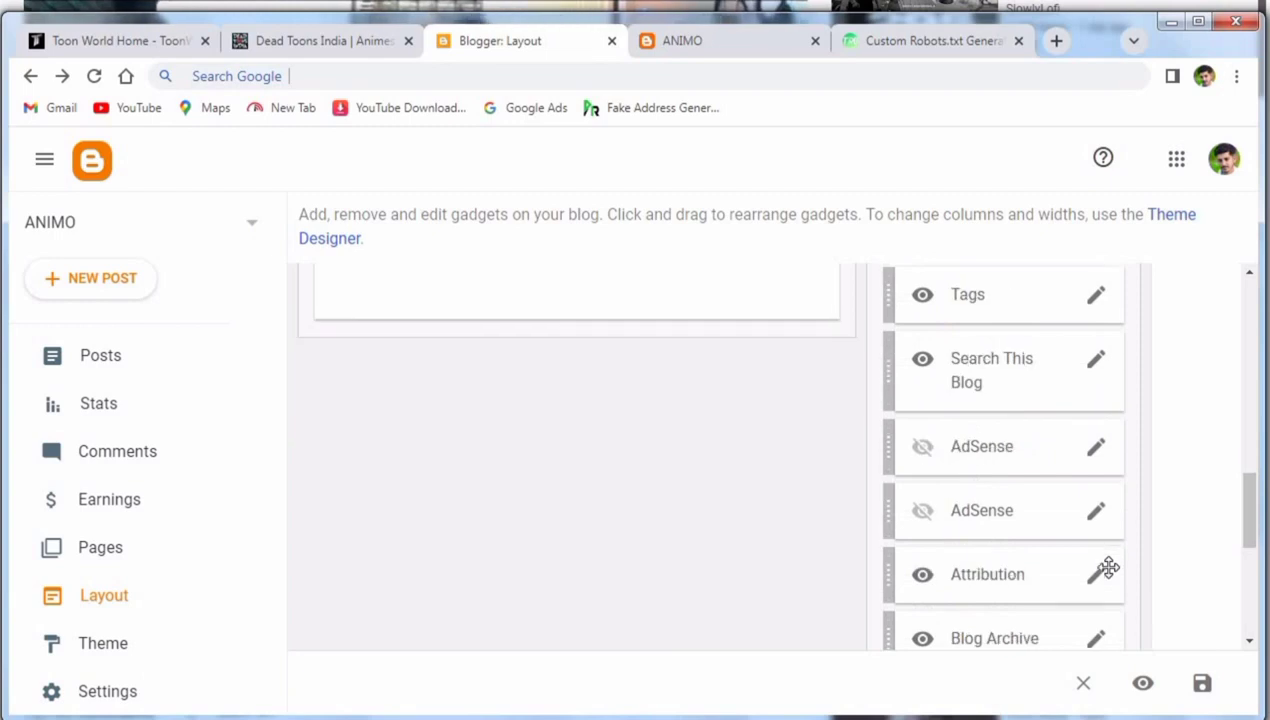
{"action": "scroll", "coordinate": [1105, 567], "scroll_direction": "down", "scroll_amount": 3}
{"action": "scroll", "coordinate": [1105, 580], "scroll_direction": "up", "scroll_amount": 1}
{"action": "scroll", "coordinate": [1103, 570], "scroll_direction": "up", "scroll_amount": 1}
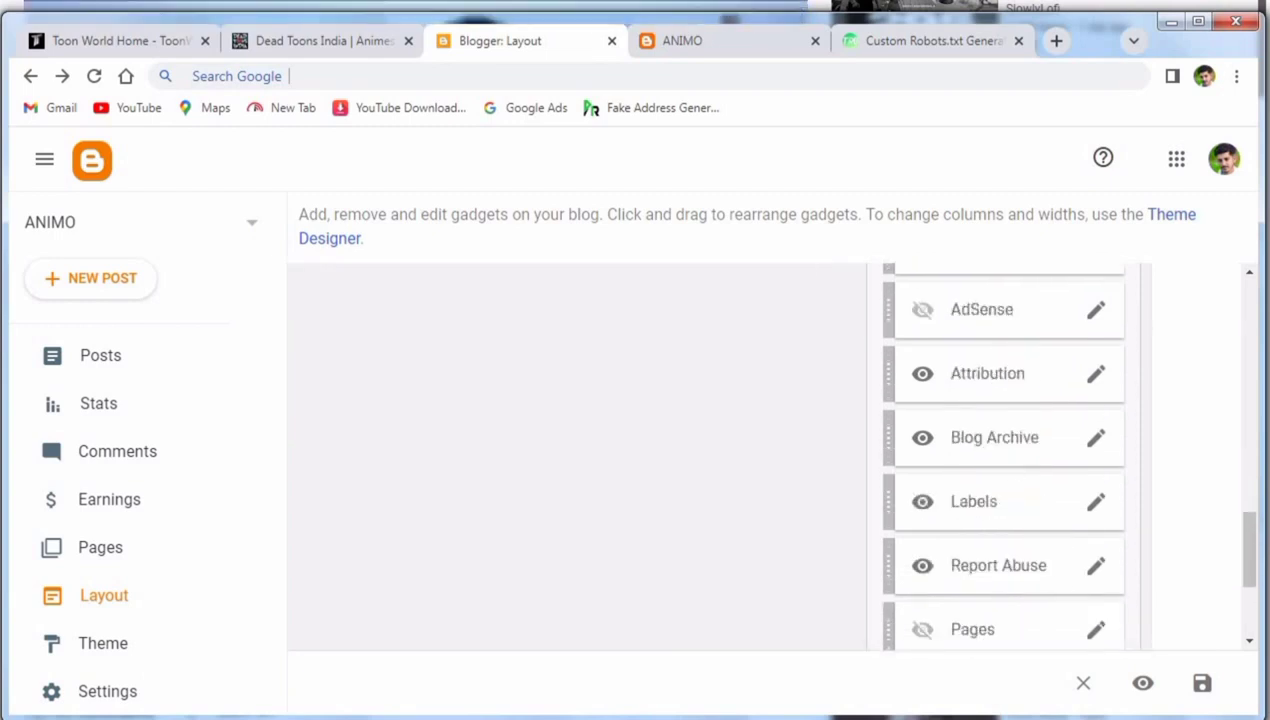
Reload the live ANIMO blog and inspect its sidebar and the footer links.
{"action": "left_click", "coordinate": [712, 42]}
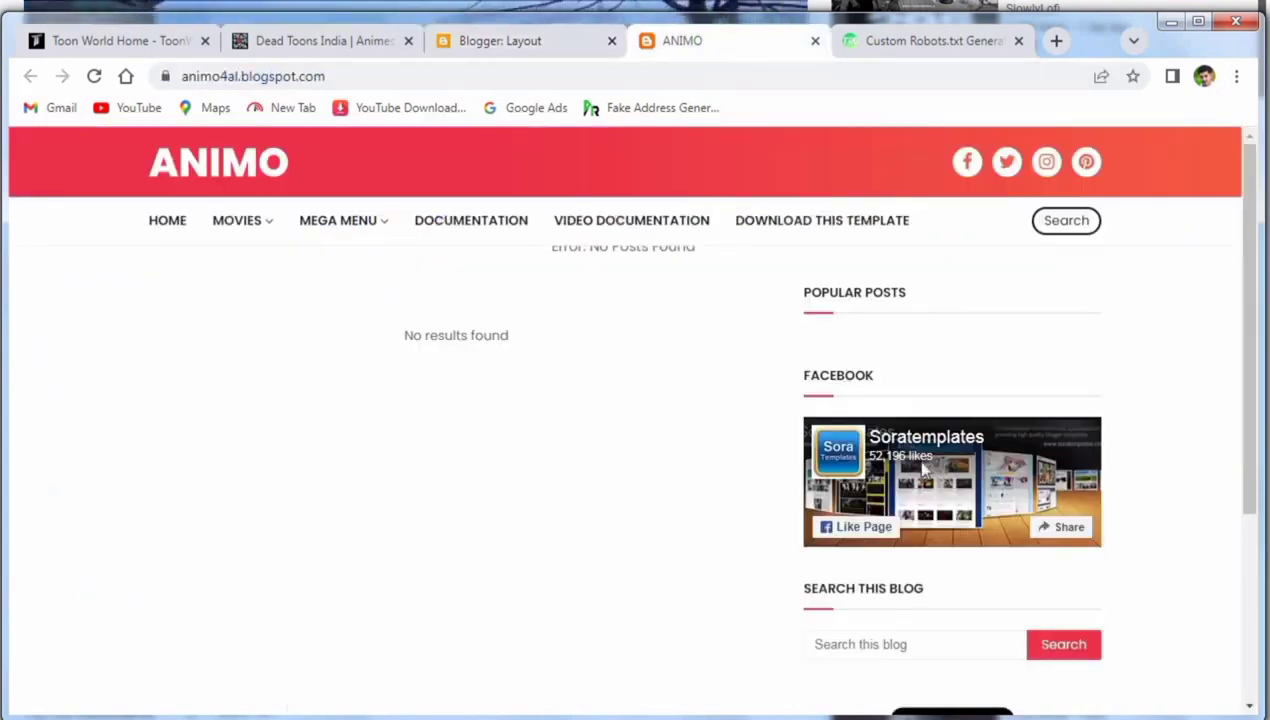
{"action": "right_click", "coordinate": [561, 289]}
{"action": "left_click", "coordinate": [617, 355]}
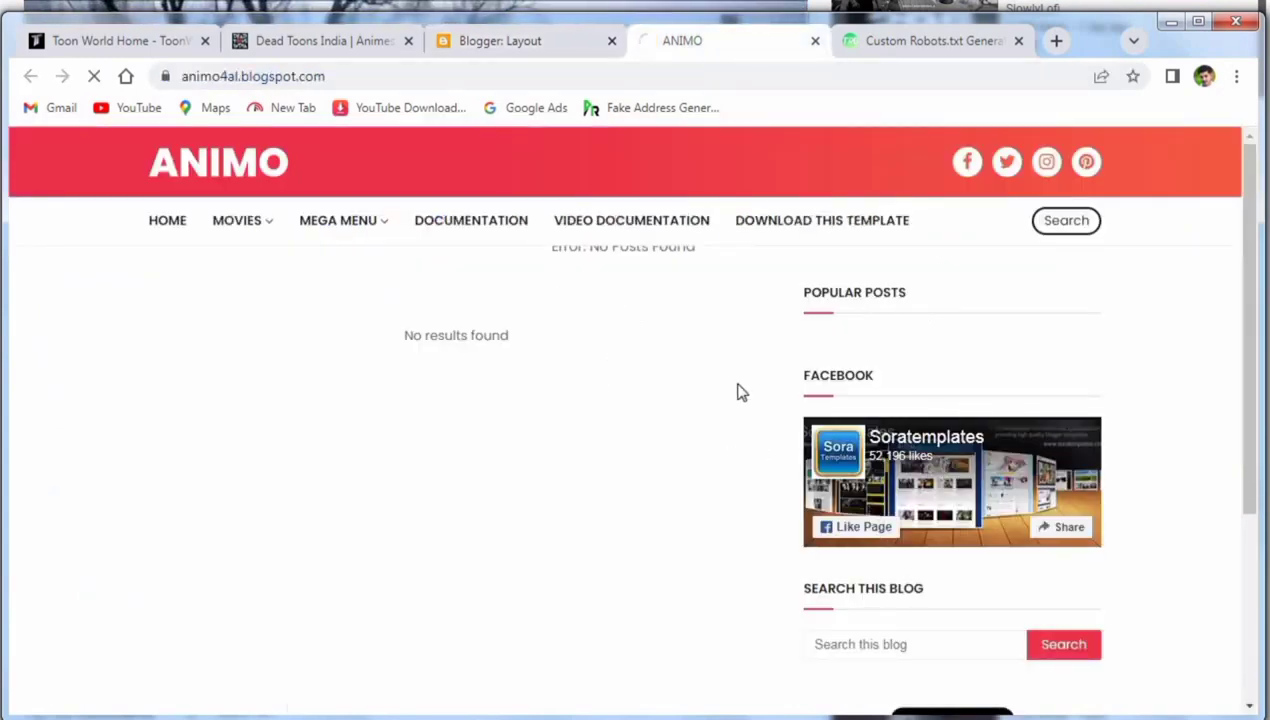
{"action": "scroll", "coordinate": [1170, 565], "scroll_direction": "down", "scroll_amount": 2}
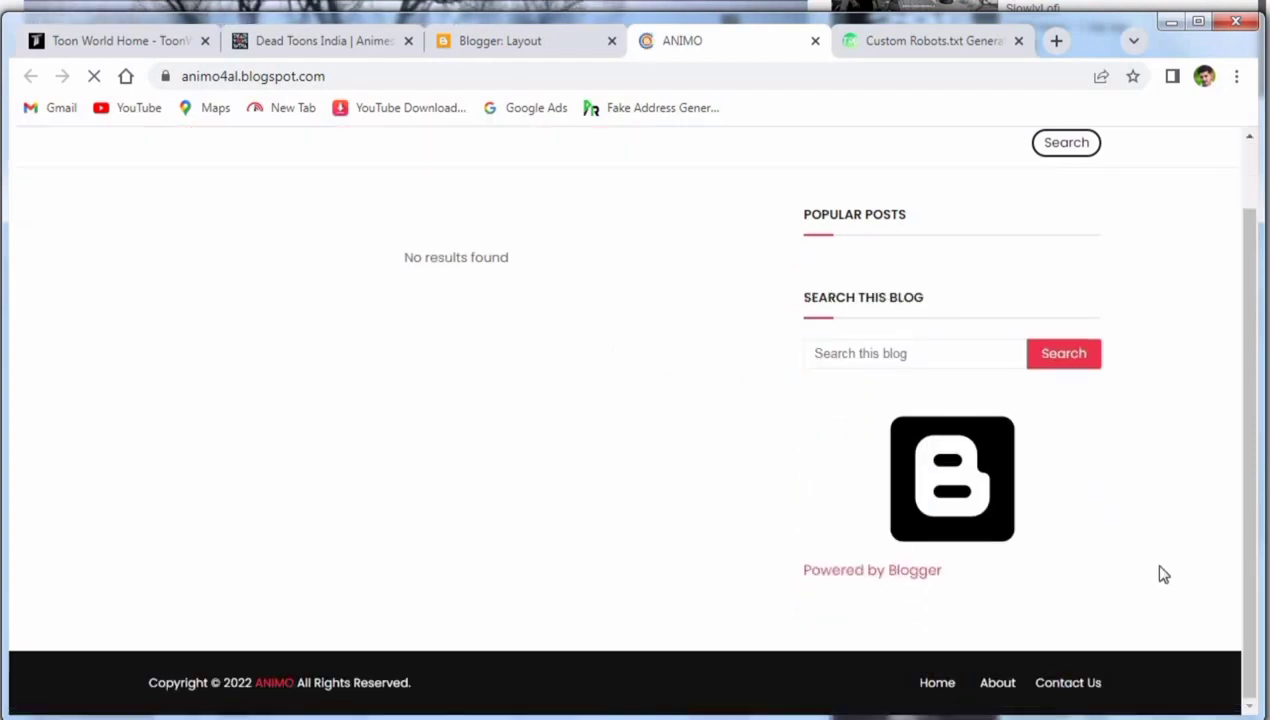
{"action": "scroll", "coordinate": [1104, 500], "scroll_direction": "up", "scroll_amount": 2}
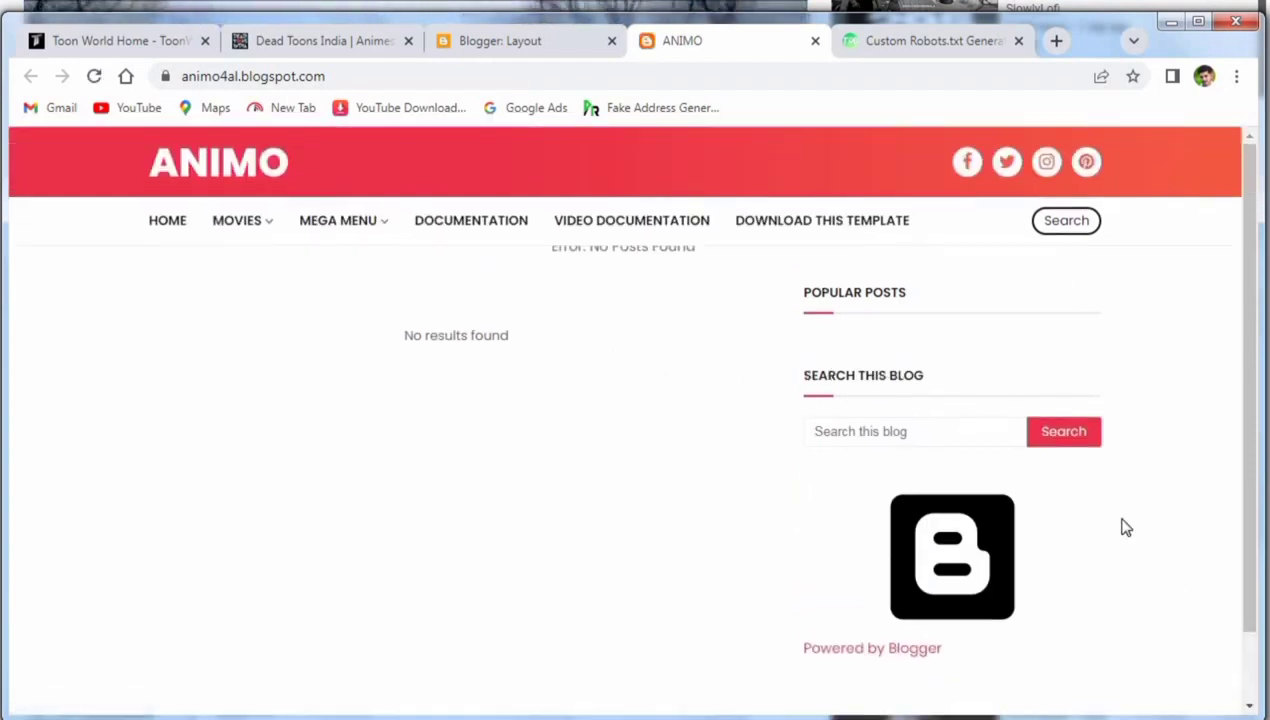
{"action": "scroll", "coordinate": [757, 527], "scroll_direction": "down", "scroll_amount": 1}
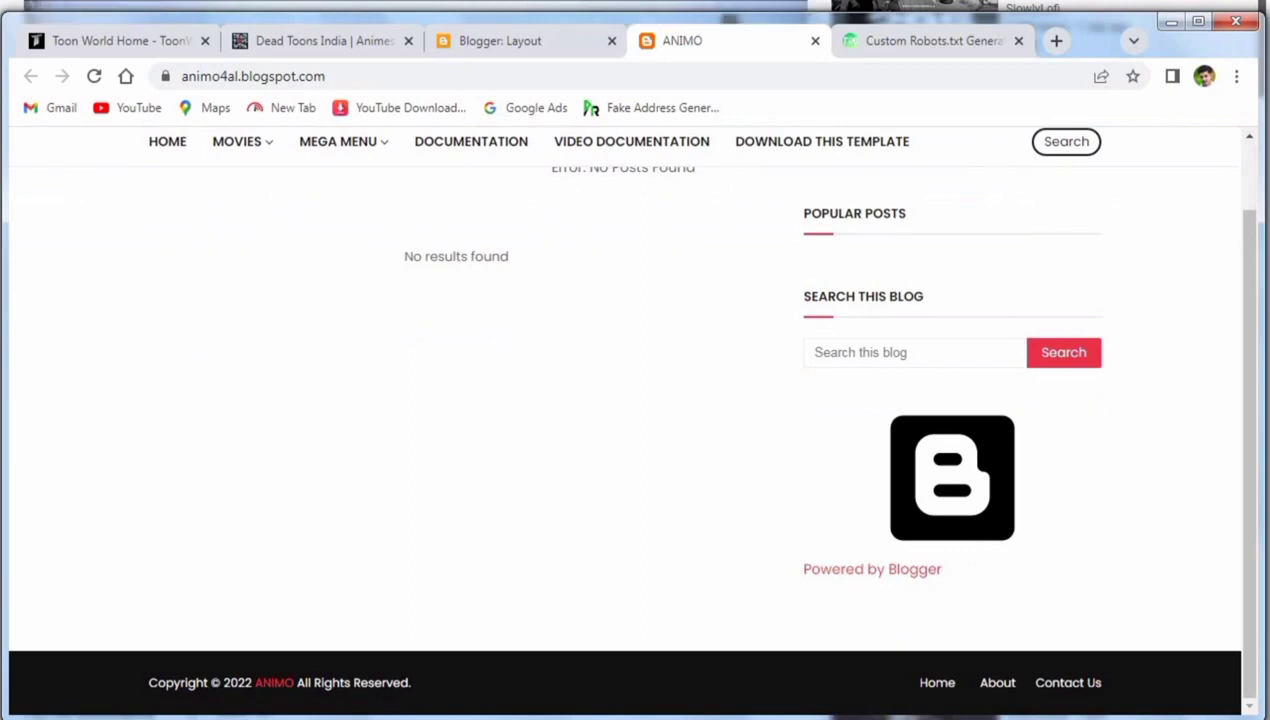
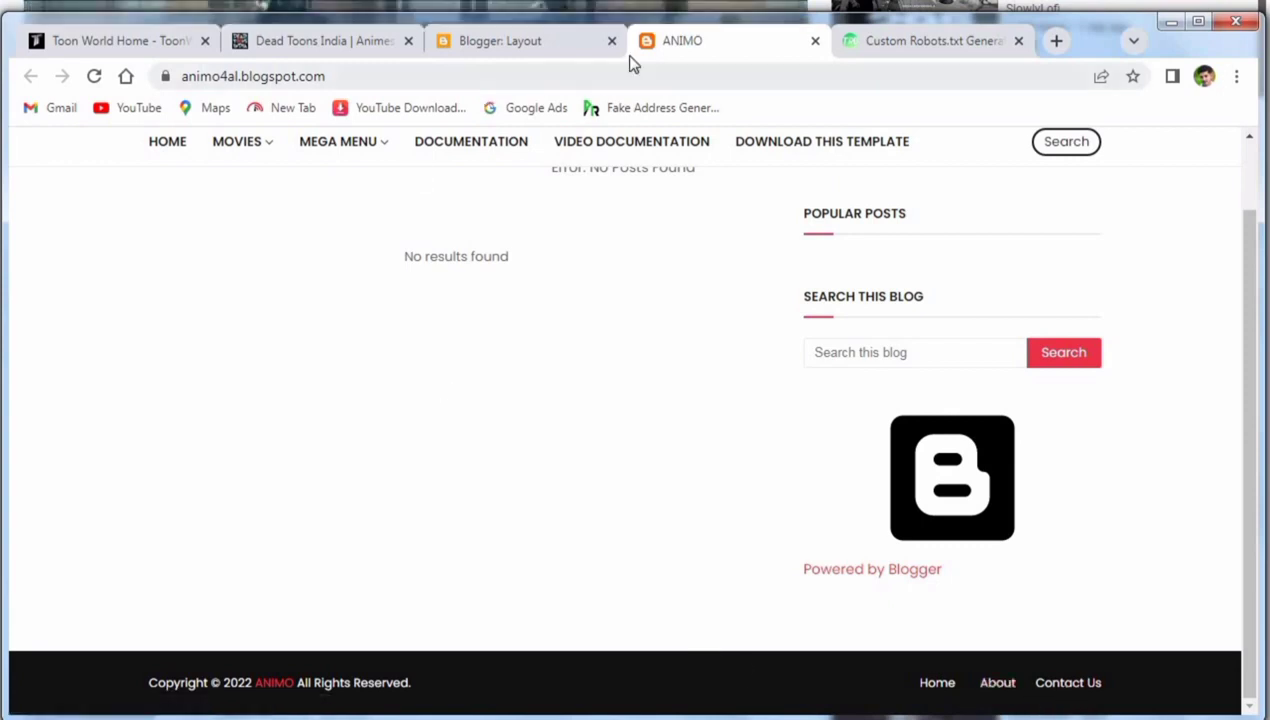
In the layout's Footer Menu Widget, set the About link's site URL to # and save that link.
{"action": "left_click", "coordinate": [580, 52]}
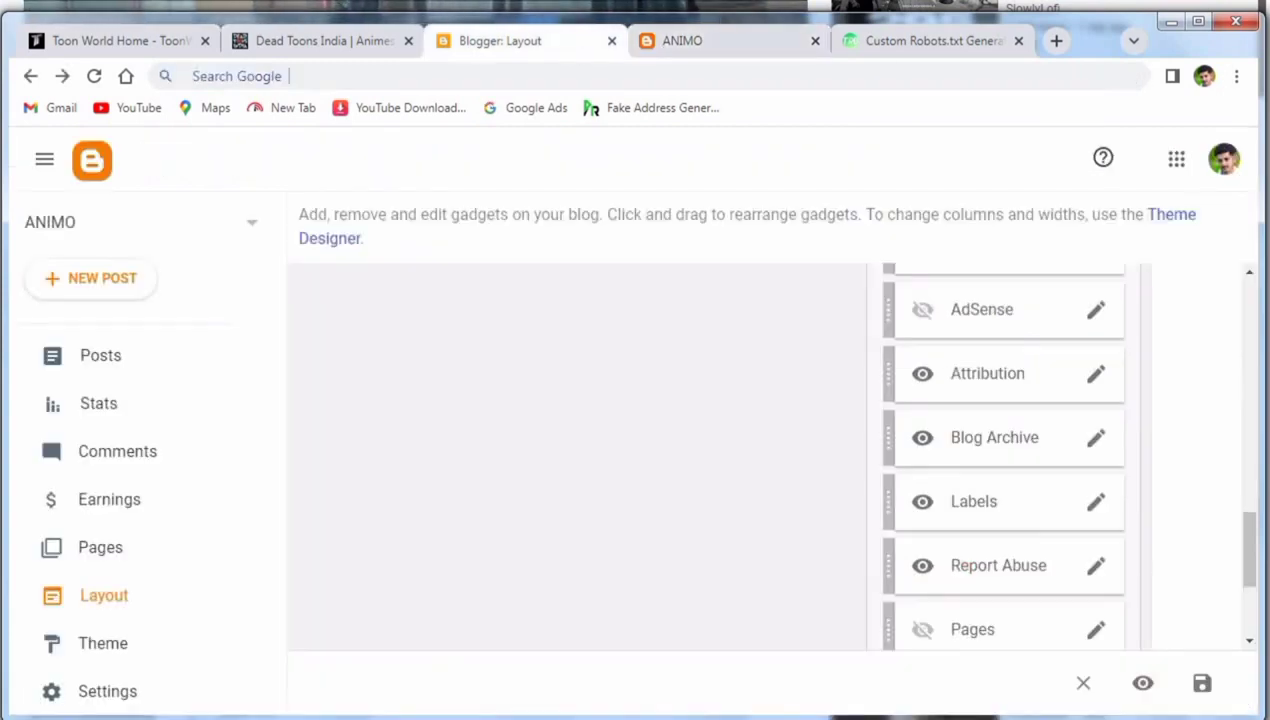
{"action": "left_click_drag", "start_coordinate": [1248, 553], "coordinate": [1248, 620]}
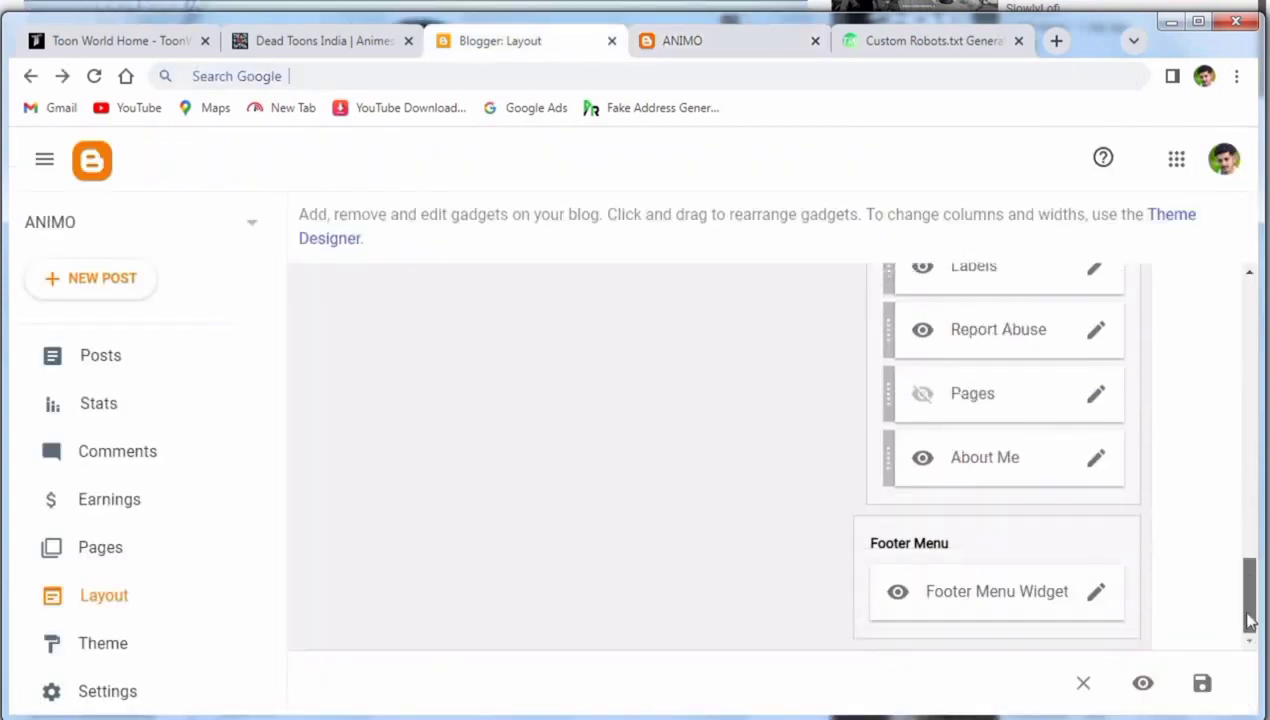
{"action": "left_click", "coordinate": [1096, 596]}
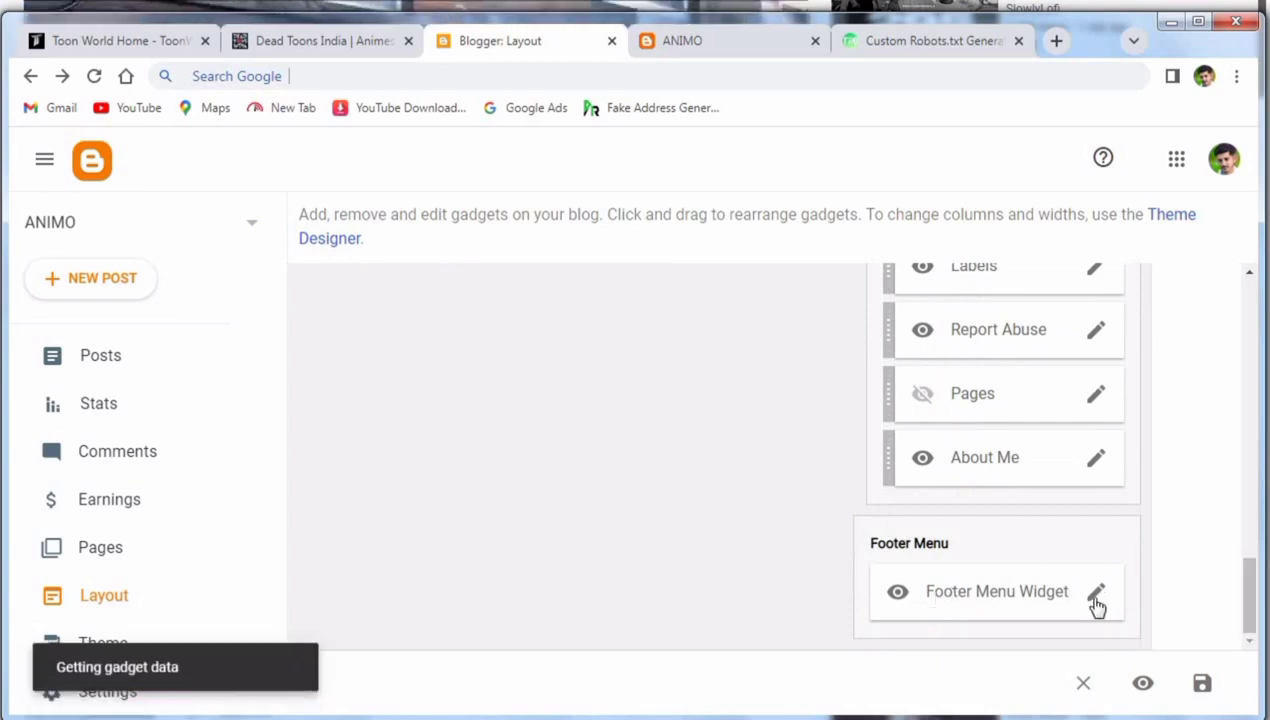
{"action": "scroll", "coordinate": [618, 524], "scroll_direction": "down", "scroll_amount": 3}
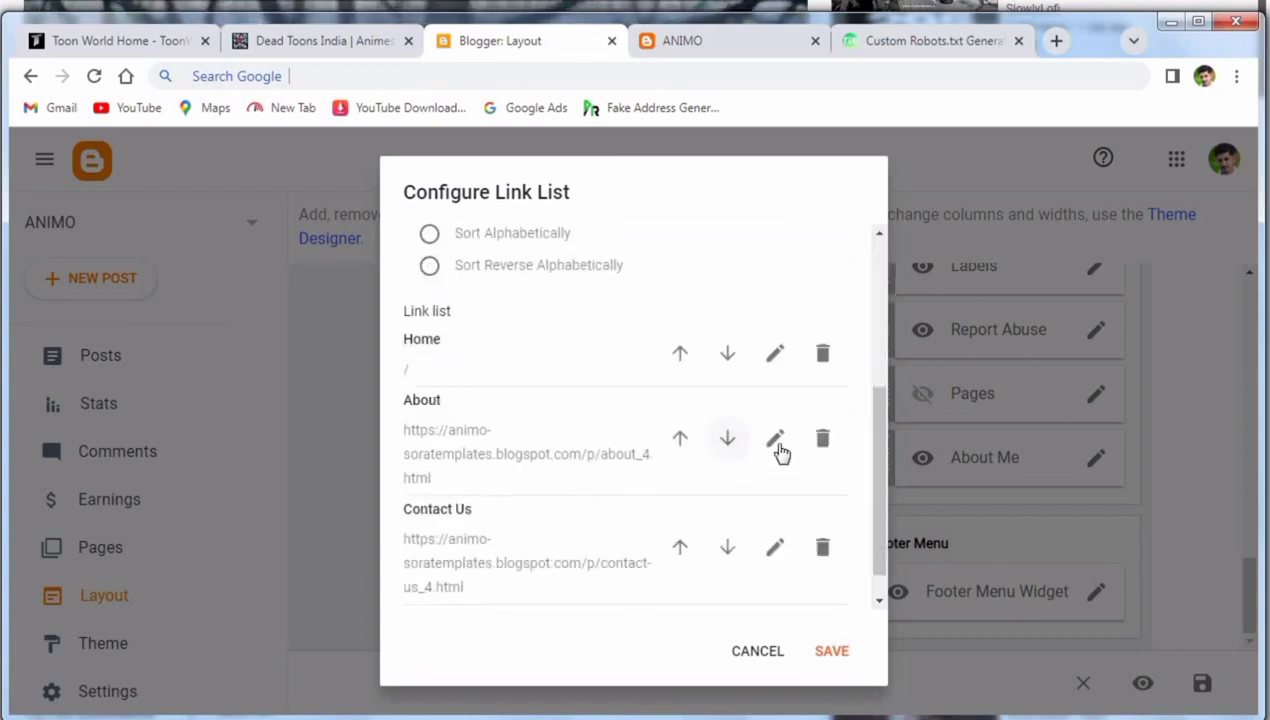
{"action": "left_click", "coordinate": [776, 441]}
{"action": "triple_click", "coordinate": [515, 525]}
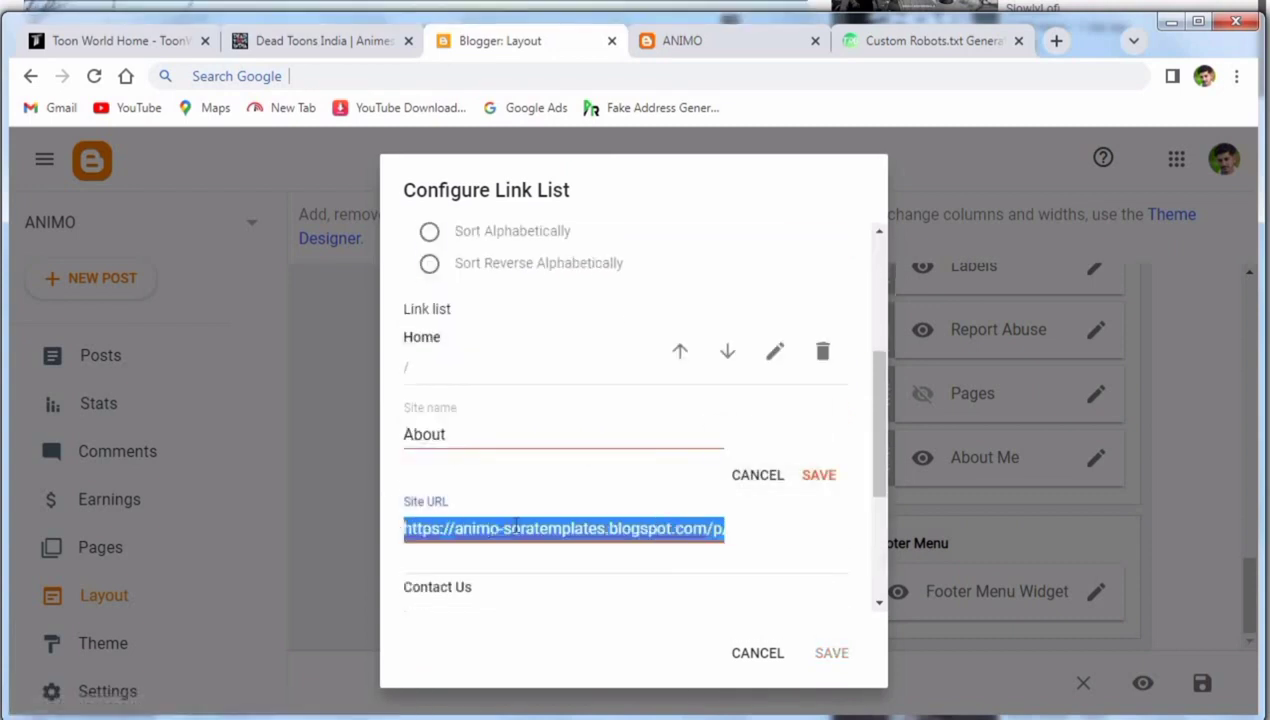
{"action": "type", "text": "#"}
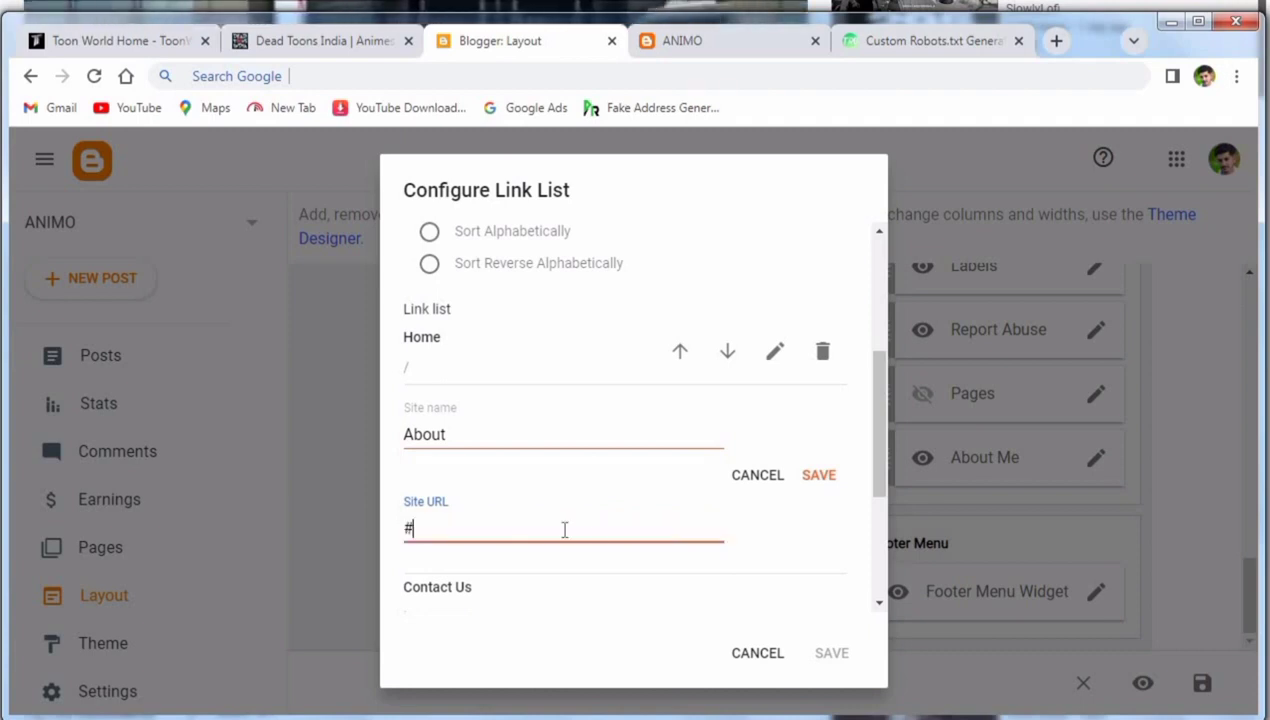
{"action": "left_click", "coordinate": [824, 476]}
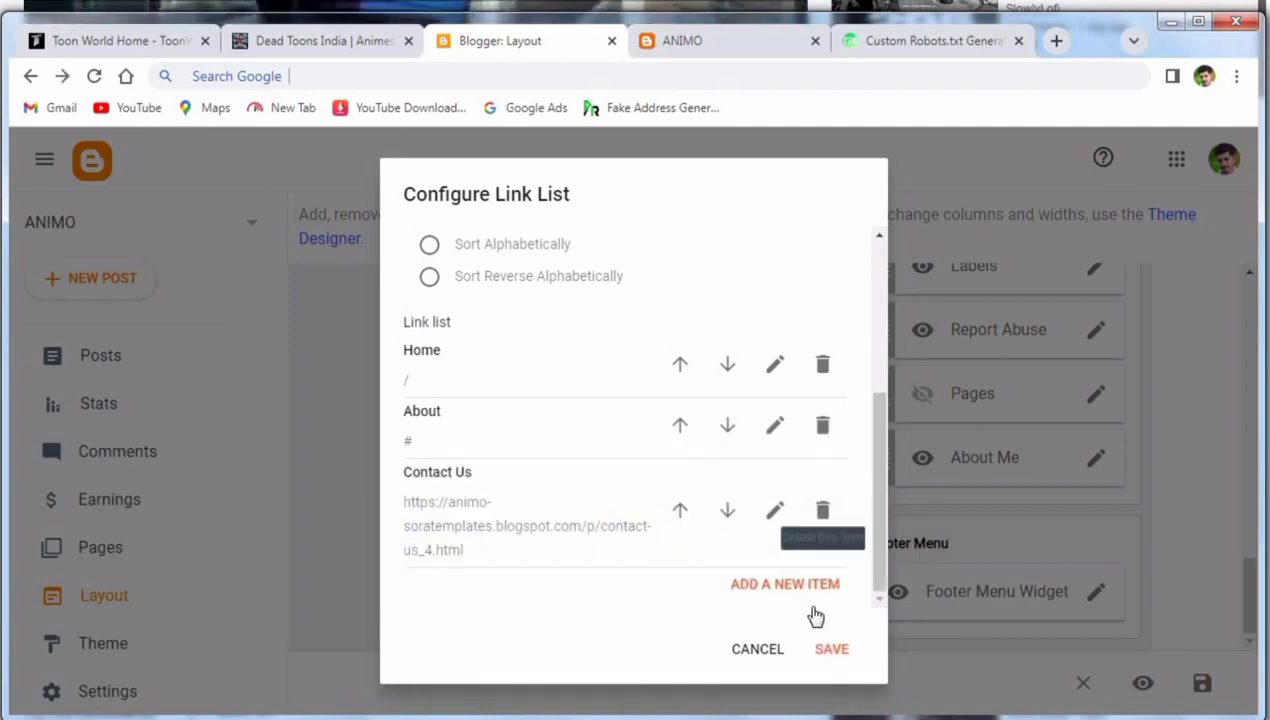
Delete the Contact Us link from the footer menu's link list and save the gadget.
{"action": "left_click", "coordinate": [821, 514]}
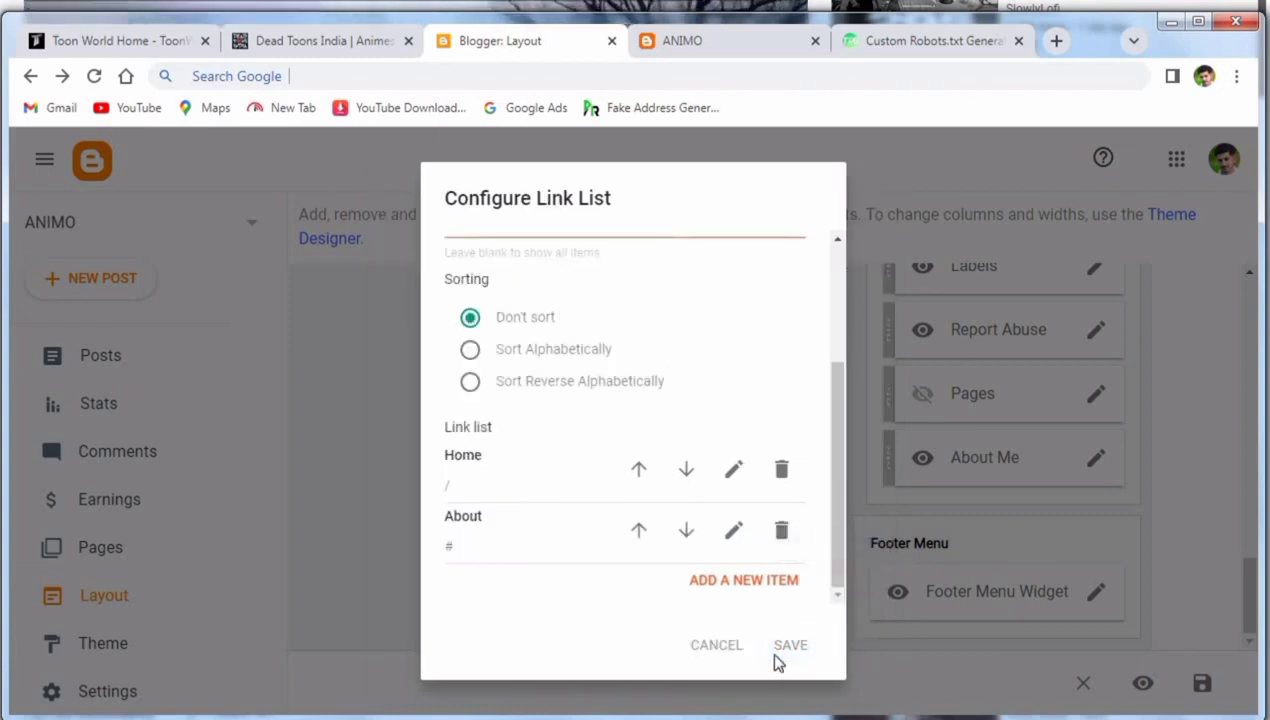
{"action": "left_click", "coordinate": [776, 652]}
Open the ANIMO blog's Posts list.
{"action": "scroll", "coordinate": [754, 476], "scroll_direction": "up", "scroll_amount": 10}
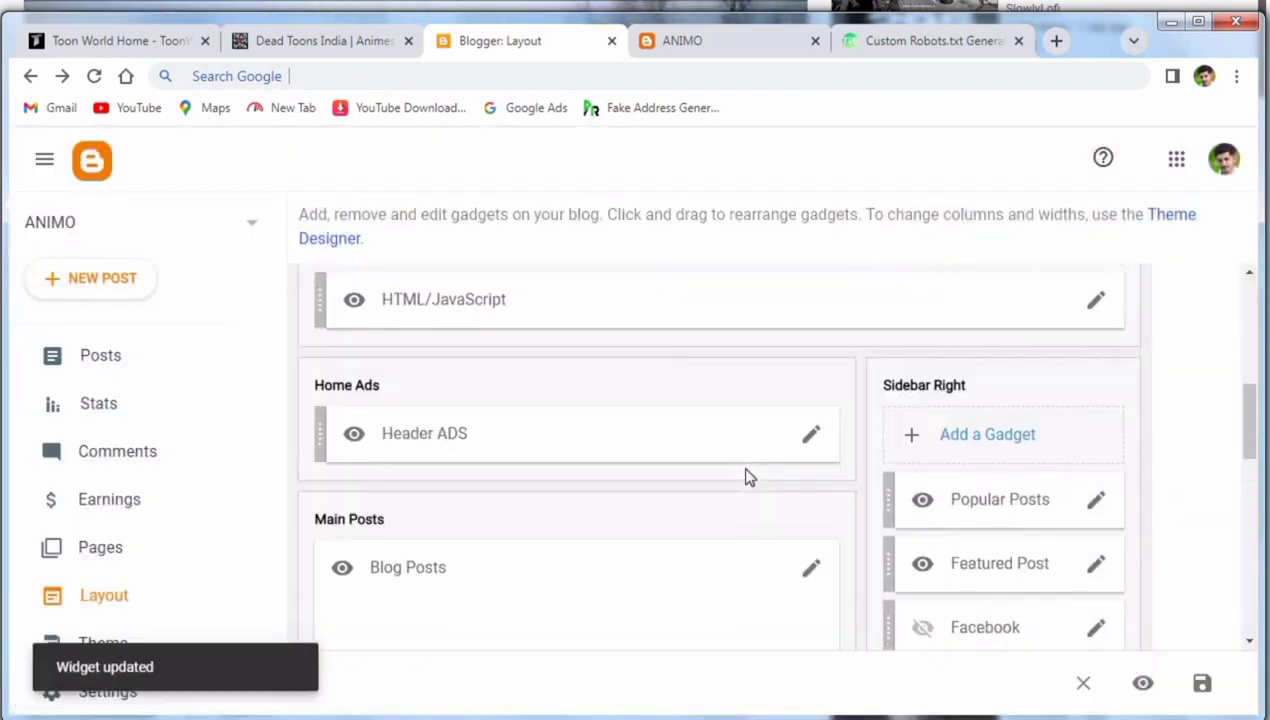
{"action": "scroll", "coordinate": [729, 476], "scroll_direction": "up", "scroll_amount": 3}
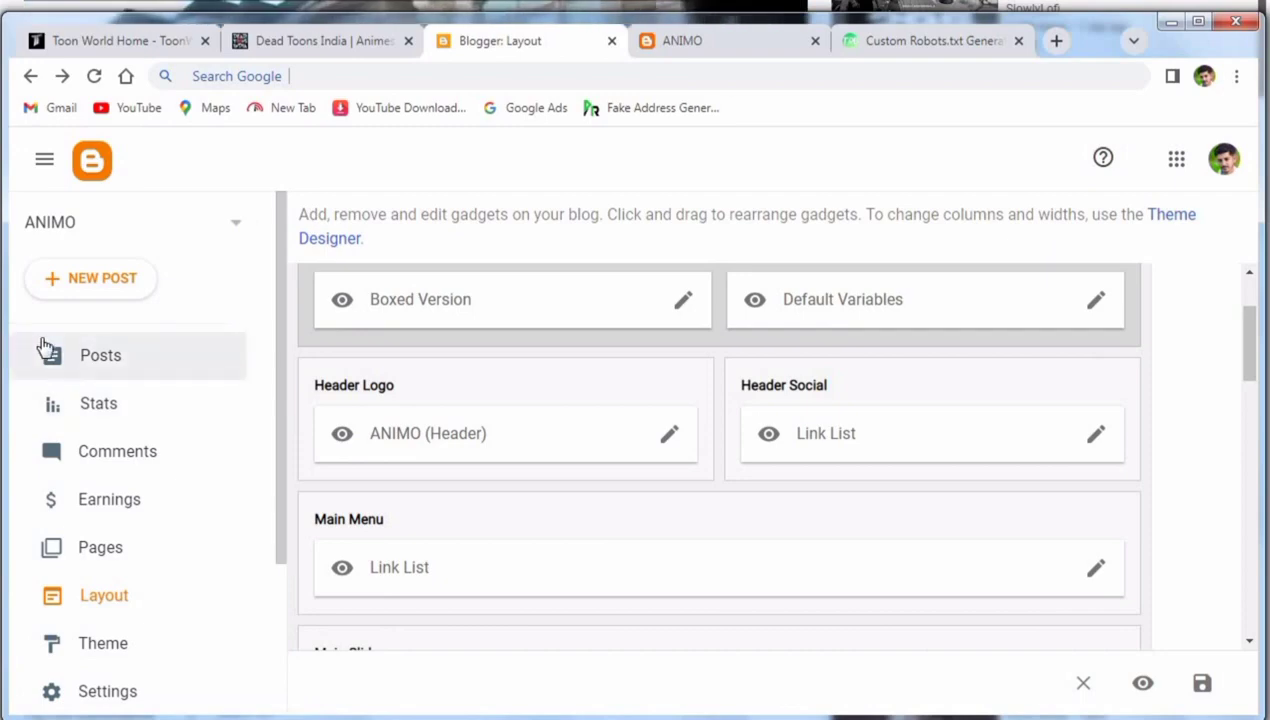
{"action": "left_click", "coordinate": [45, 347]}
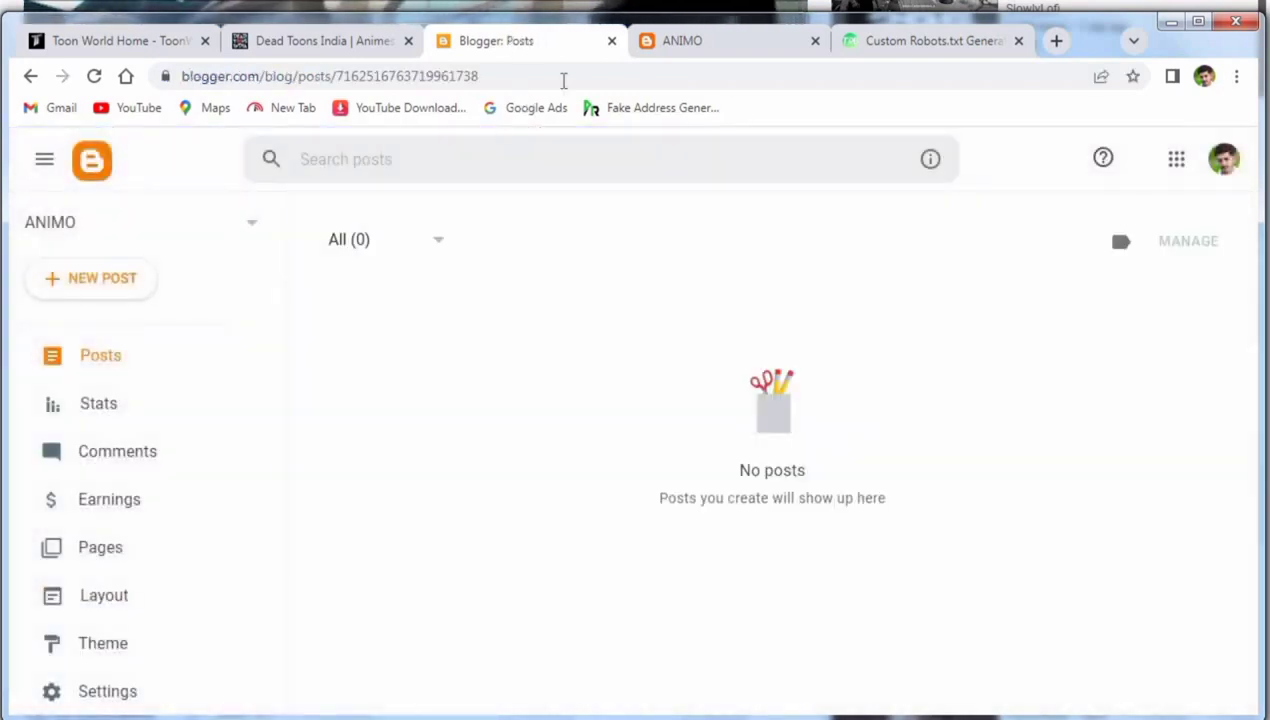
{"action": "left_click", "coordinate": [660, 42]}
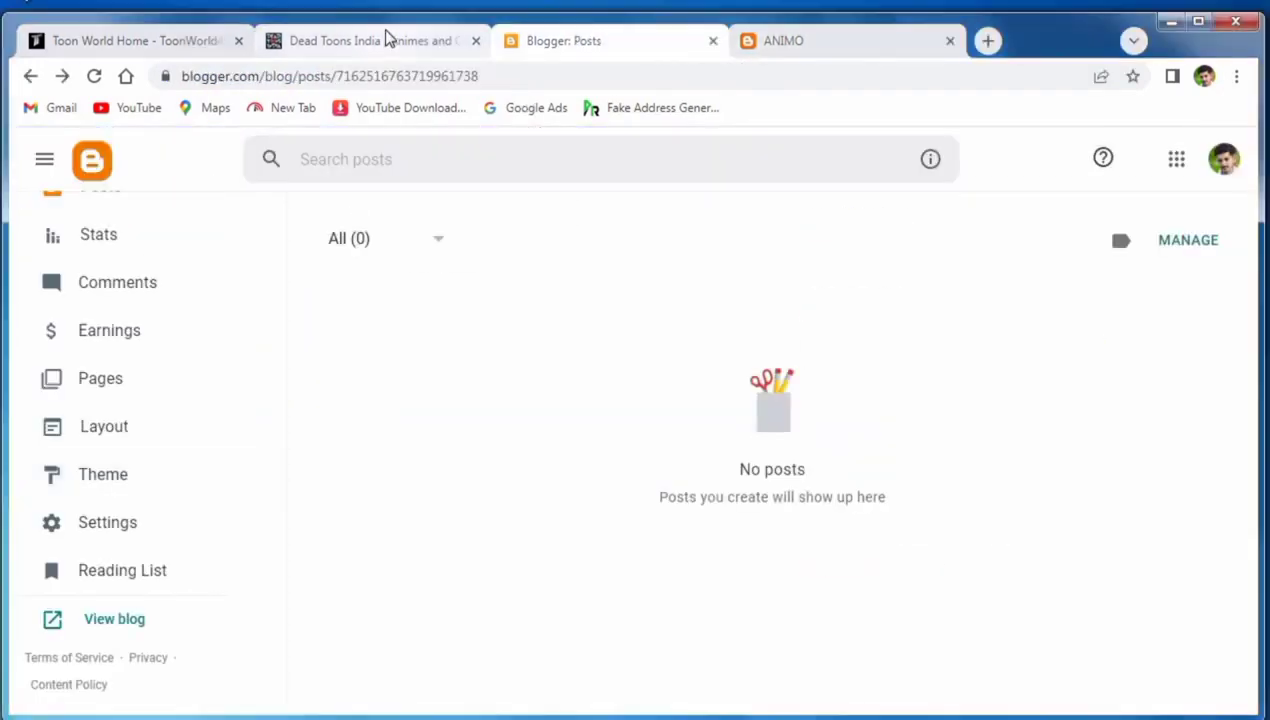
Examine the Dead Toons India and Toonworld4all home pages and how they present their posts.
{"action": "left_click", "coordinate": [388, 38]}
{"action": "scroll", "coordinate": [369, 448], "scroll_direction": "down", "scroll_amount": 3}
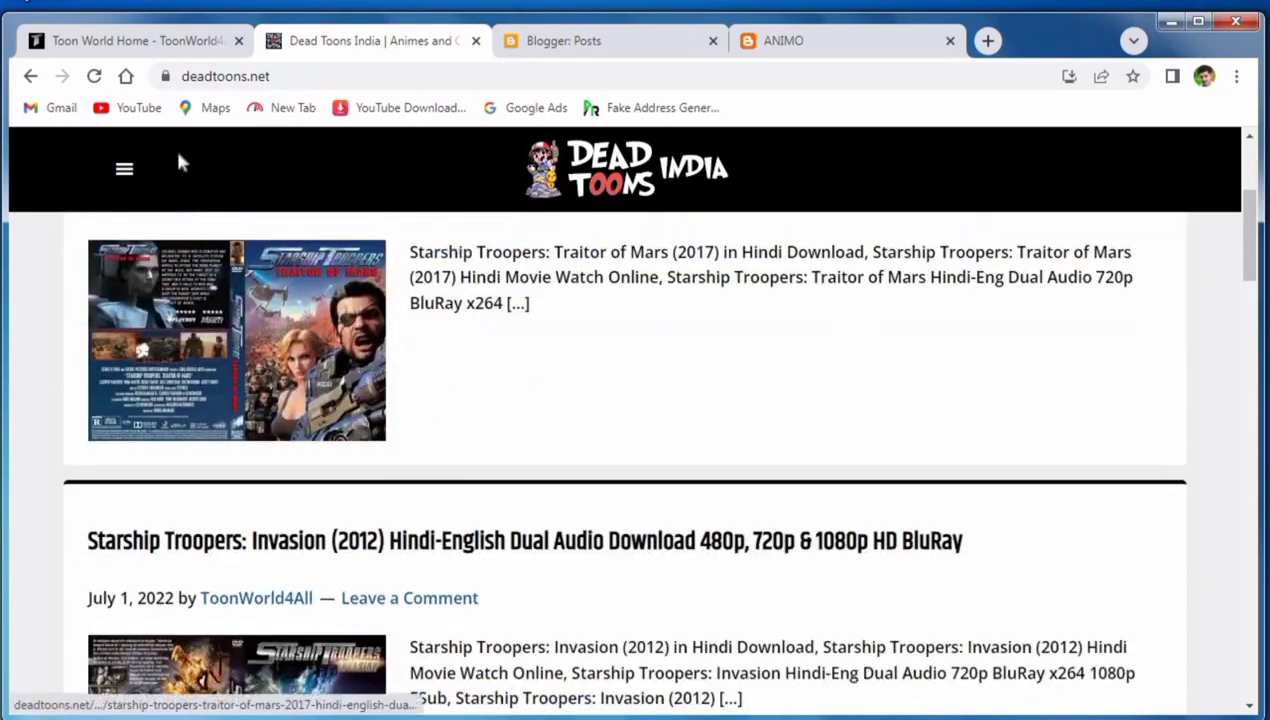
{"action": "left_click", "coordinate": [140, 40]}
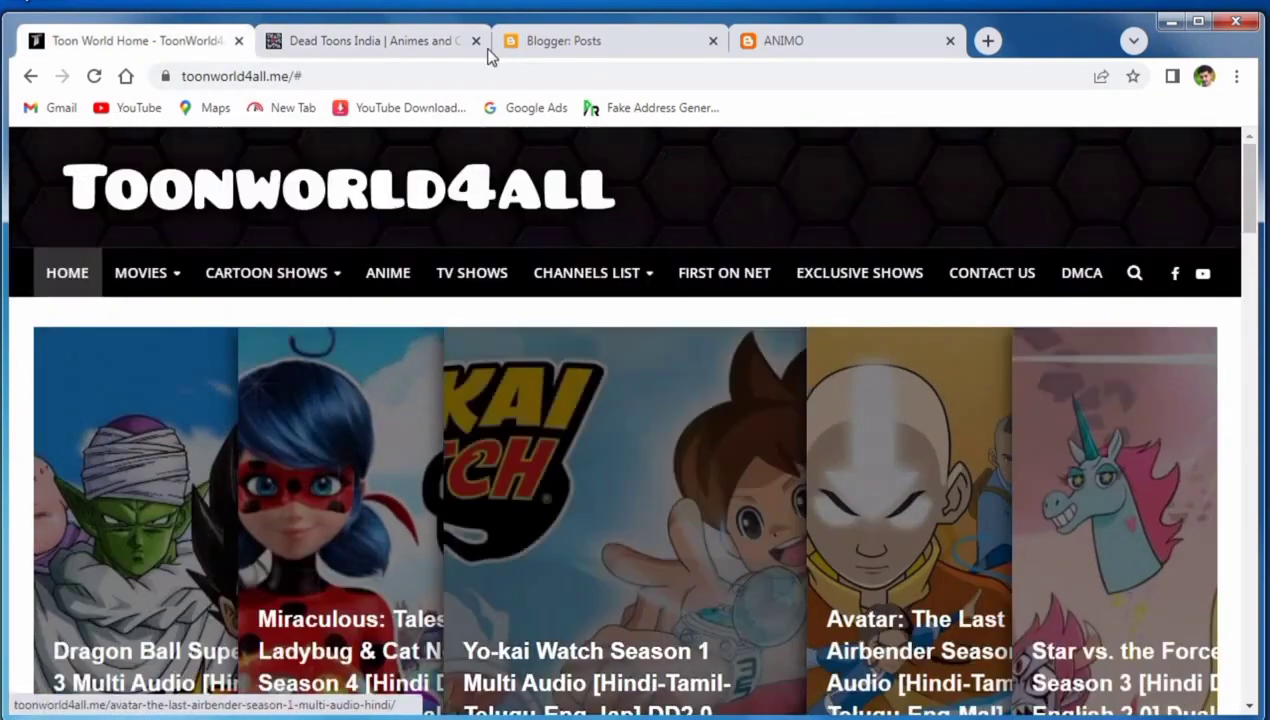
{"action": "left_click", "coordinate": [360, 40]}
{"action": "scroll", "coordinate": [700, 350], "scroll_direction": "up", "scroll_amount": 2}
{"action": "scroll", "coordinate": [871, 458], "scroll_direction": "down", "scroll_amount": 2}
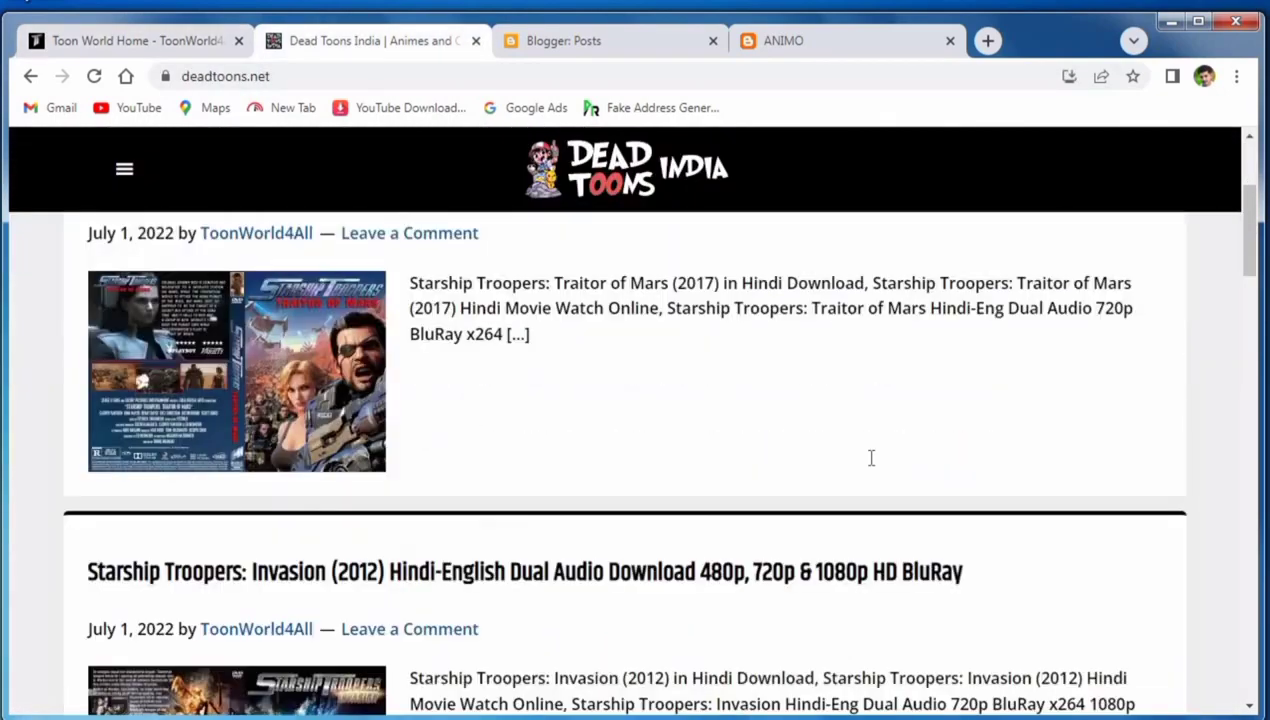
{"action": "scroll", "coordinate": [868, 460], "scroll_direction": "down", "scroll_amount": 3}
{"action": "scroll", "coordinate": [866, 440], "scroll_direction": "up", "scroll_amount": 4}
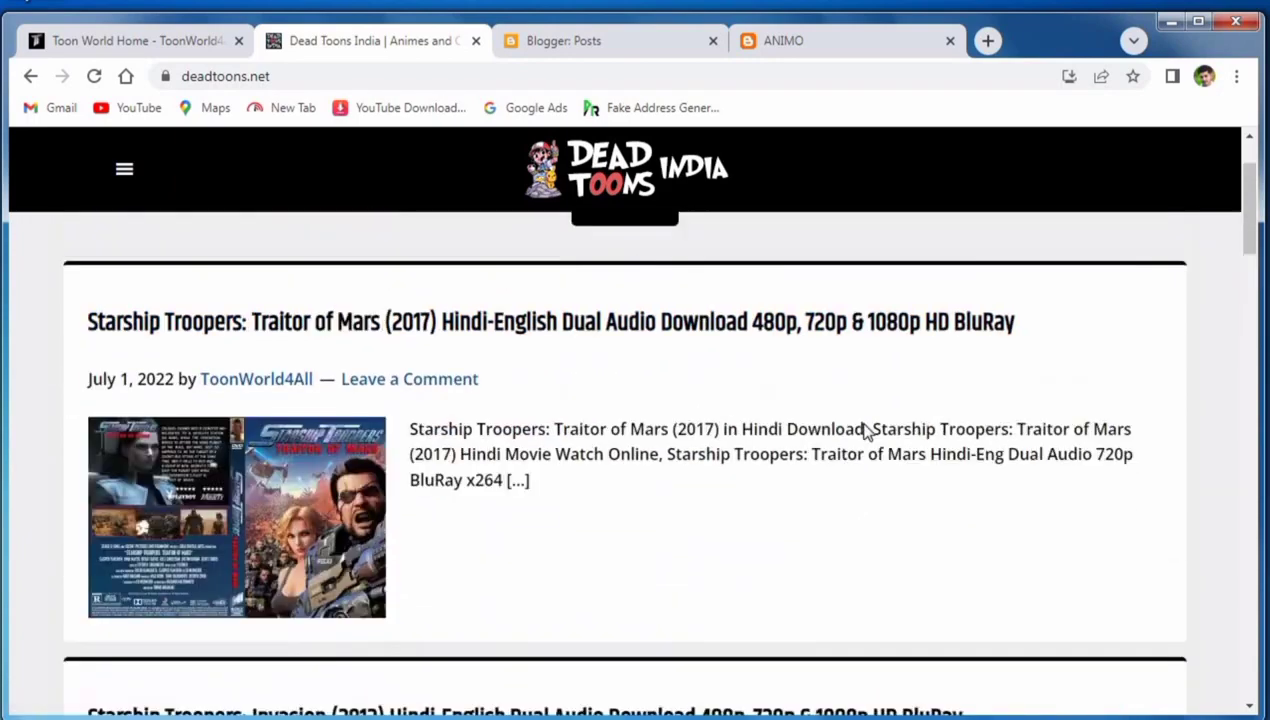
Search Dead Toons India for "ben 10" and open the post "Ben 10 Ultimate Alien All Episodes in Hindi Download".
{"action": "left_click", "coordinate": [624, 218]}
{"action": "left_click", "coordinate": [460, 272]}
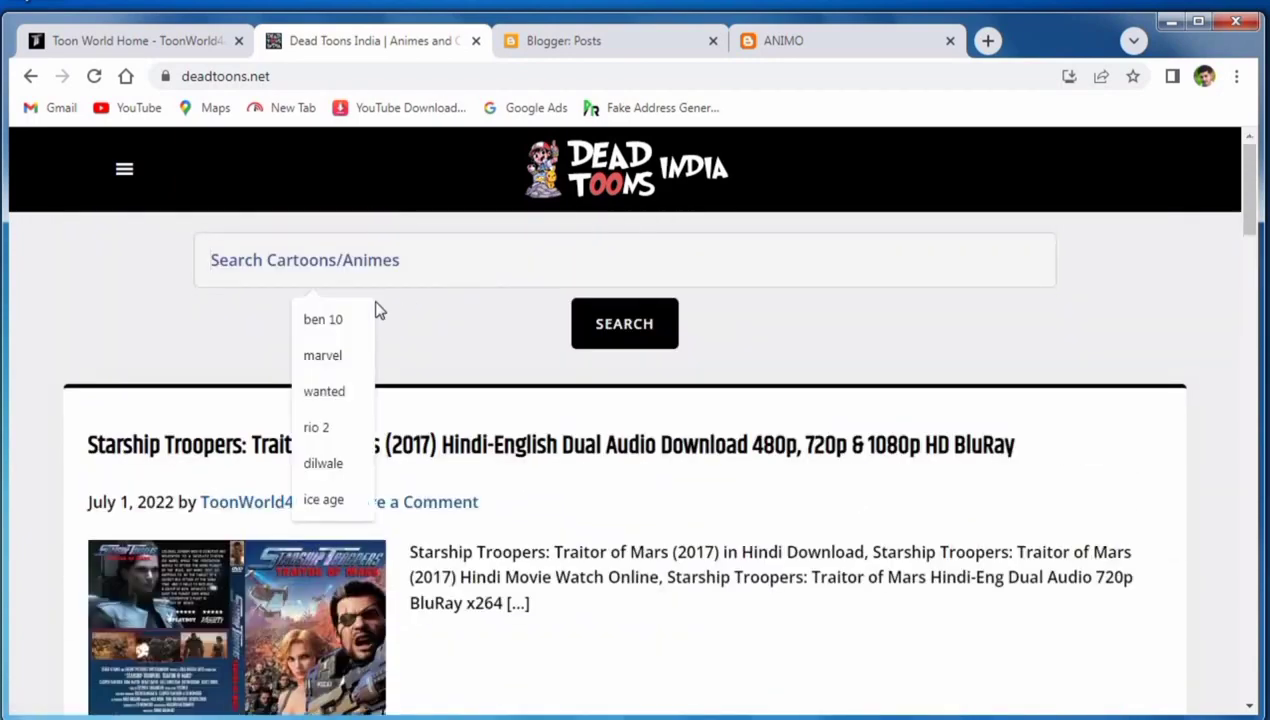
{"action": "left_click", "coordinate": [357, 320]}
{"action": "left_click", "coordinate": [658, 330]}
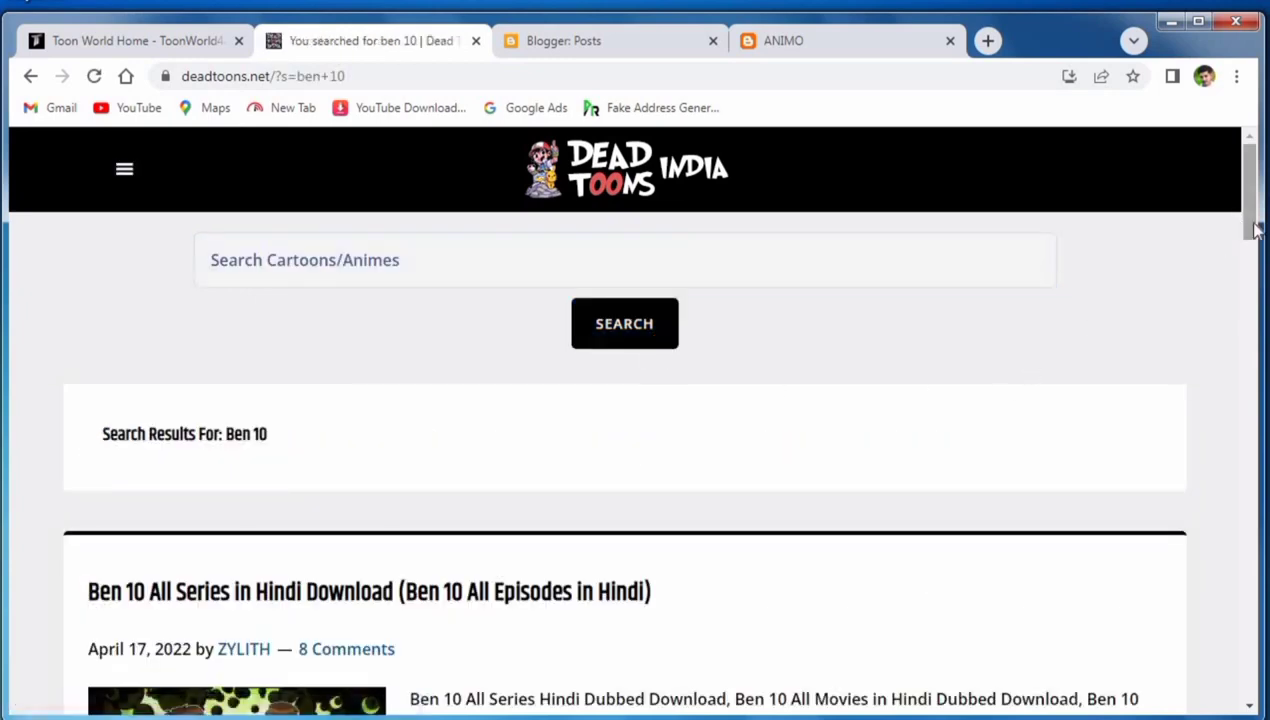
{"action": "left_click_drag", "start_coordinate": [1256, 228], "coordinate": [1252, 500]}
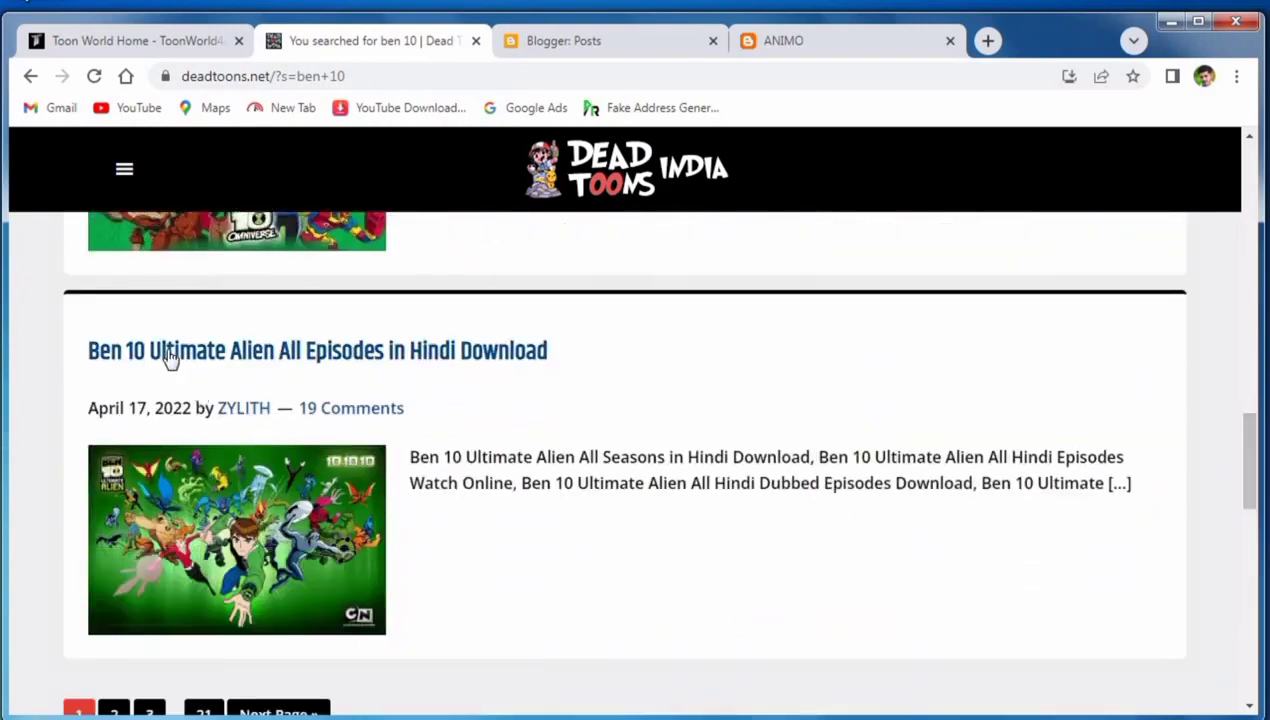
{"action": "left_click", "coordinate": [415, 377]}
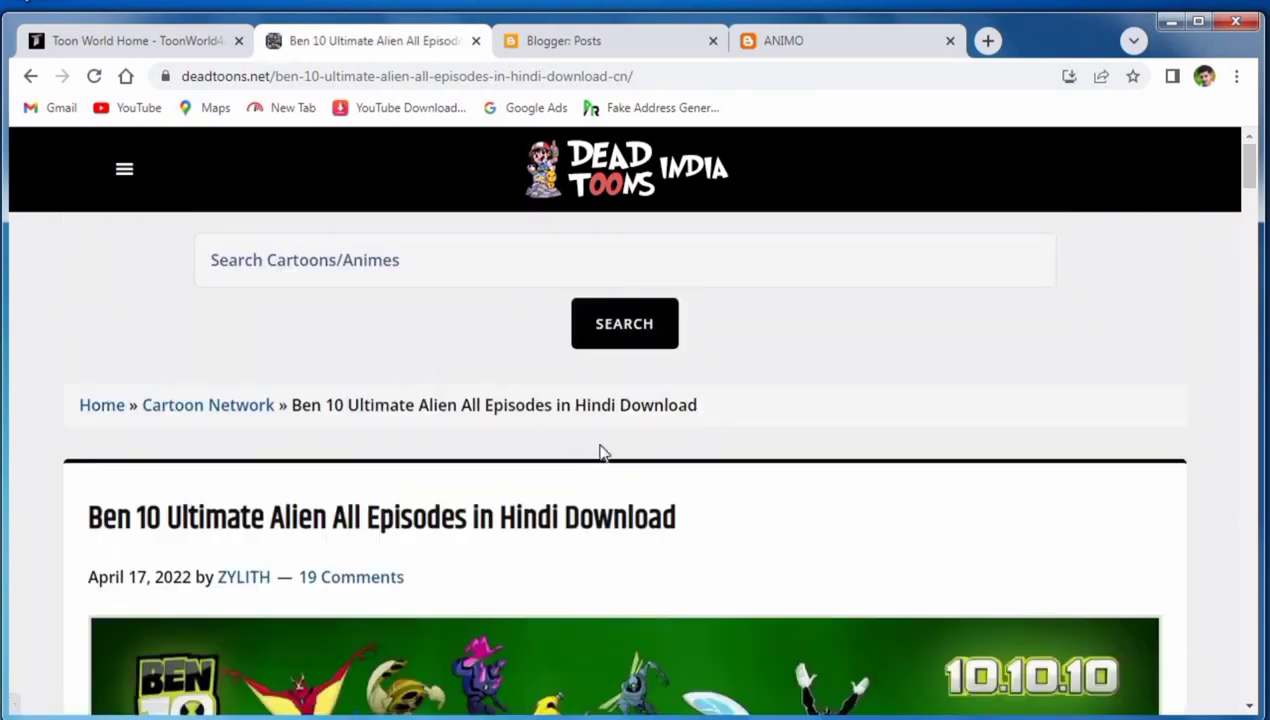
Copy the article heading "Ben 10 Ultimate Alien All Episodes in Hindi Download" from the deadtoons.net page.
{"action": "scroll", "coordinate": [297, 430], "scroll_direction": "down", "scroll_amount": 1}
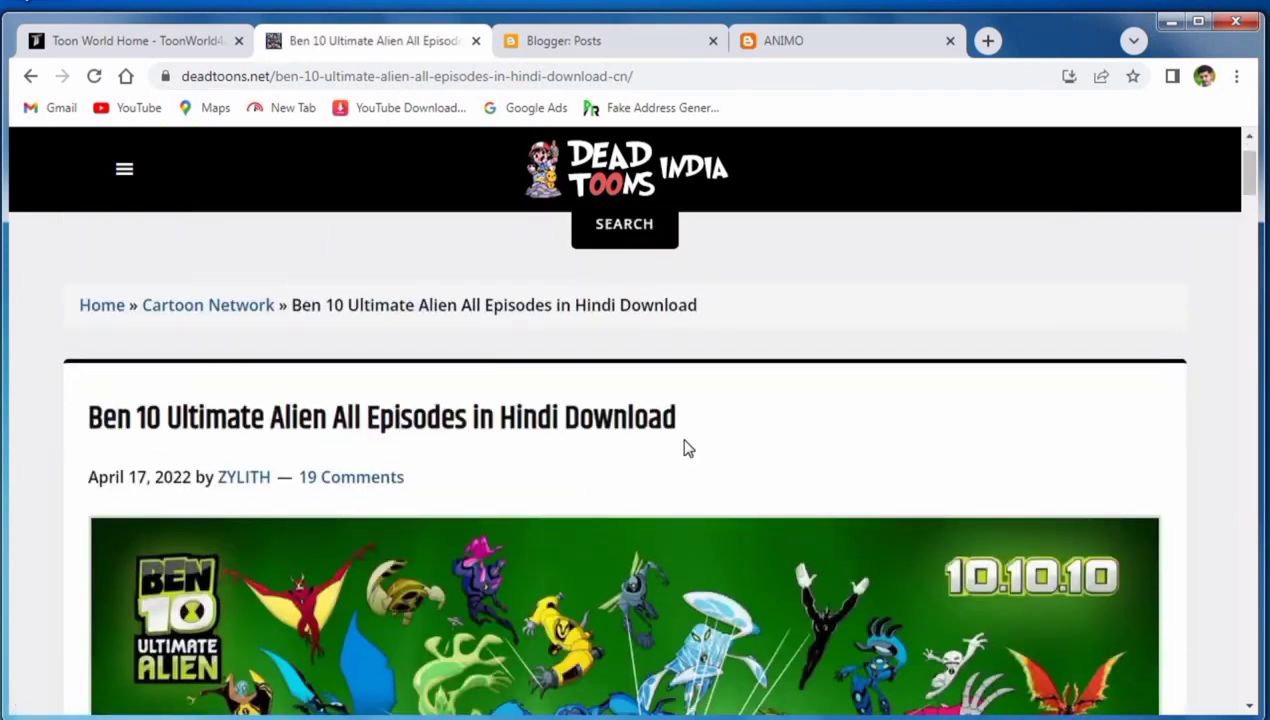
{"action": "left_click_drag", "start_coordinate": [688, 428], "coordinate": [24, 426]}
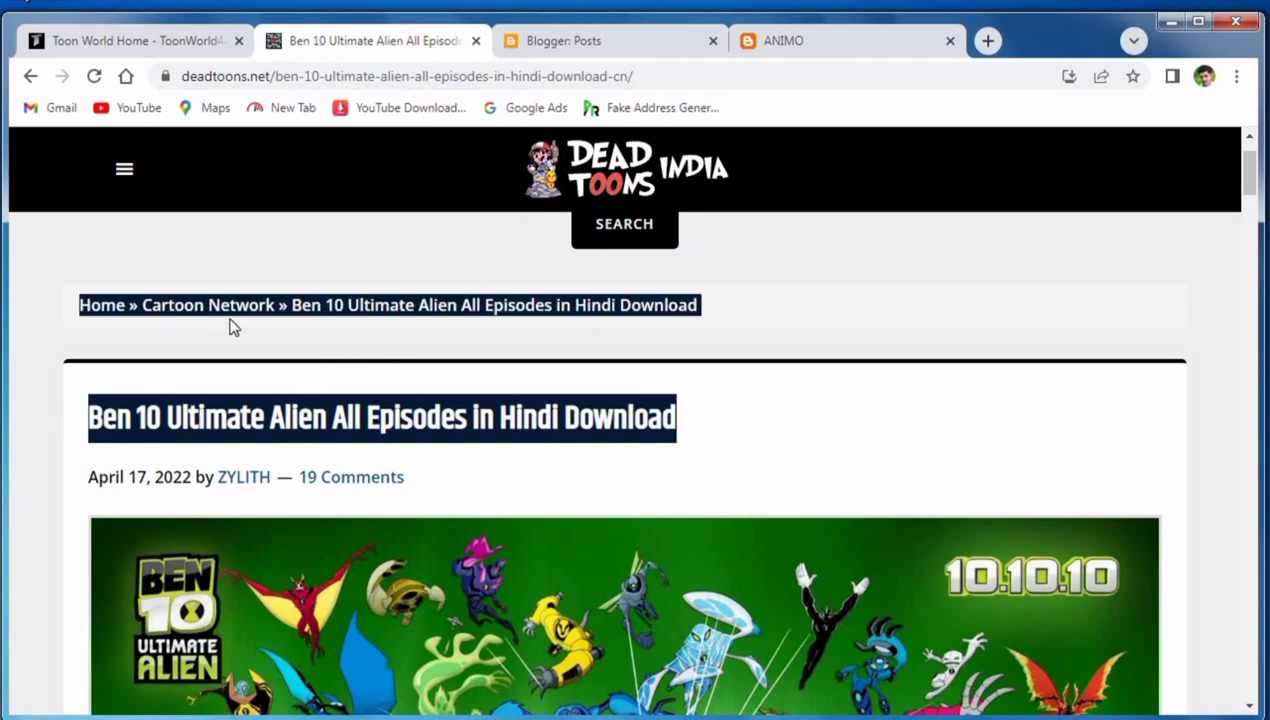
{"action": "left_click", "coordinate": [820, 454]}
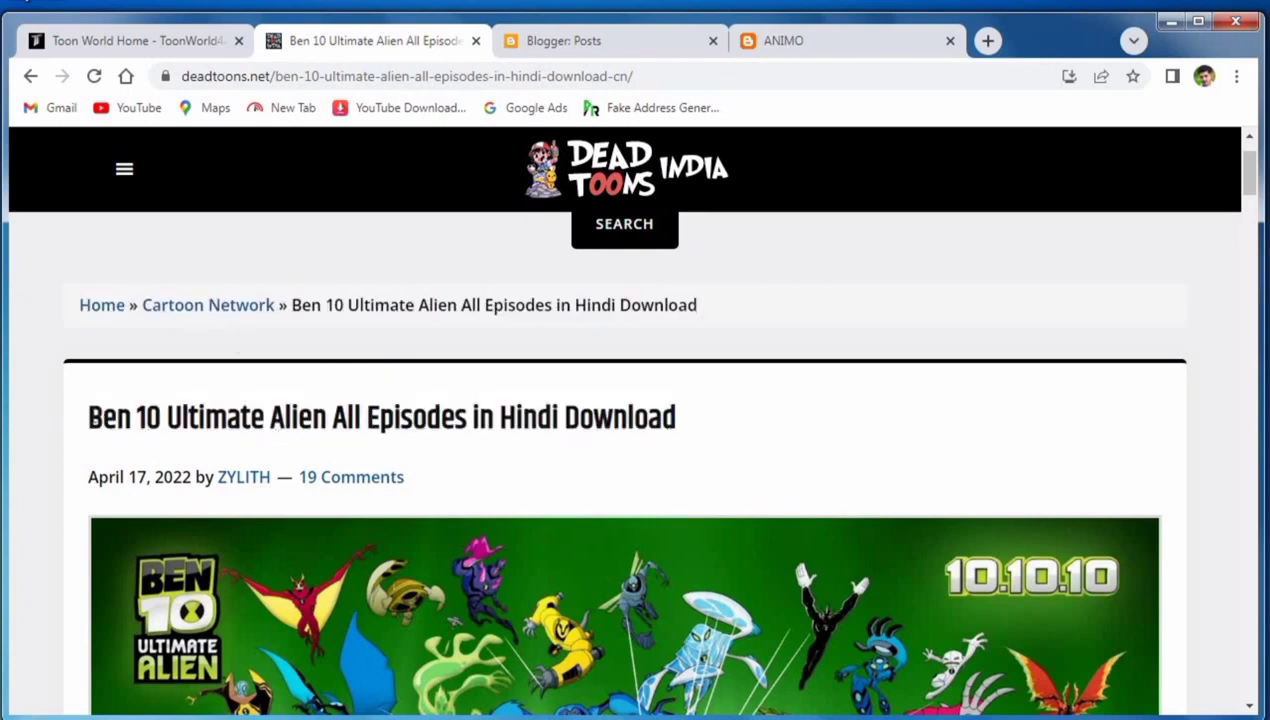
{"action": "left_click_drag", "start_coordinate": [88, 418], "coordinate": [700, 432]}
{"action": "right_click", "coordinate": [575, 425]}
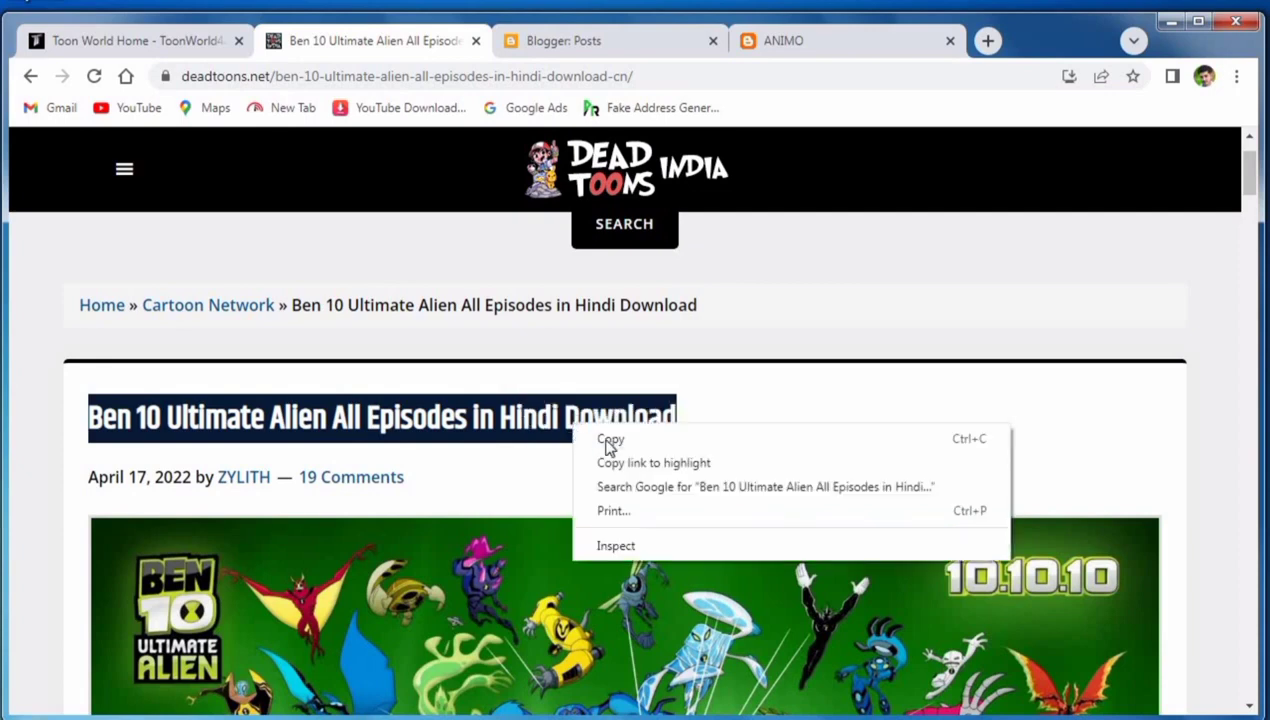
{"action": "left_click", "coordinate": [608, 439]}
Switch to the Blogger posts page, create a new post and paste the copied heading as its title.
{"action": "left_click", "coordinate": [558, 40]}
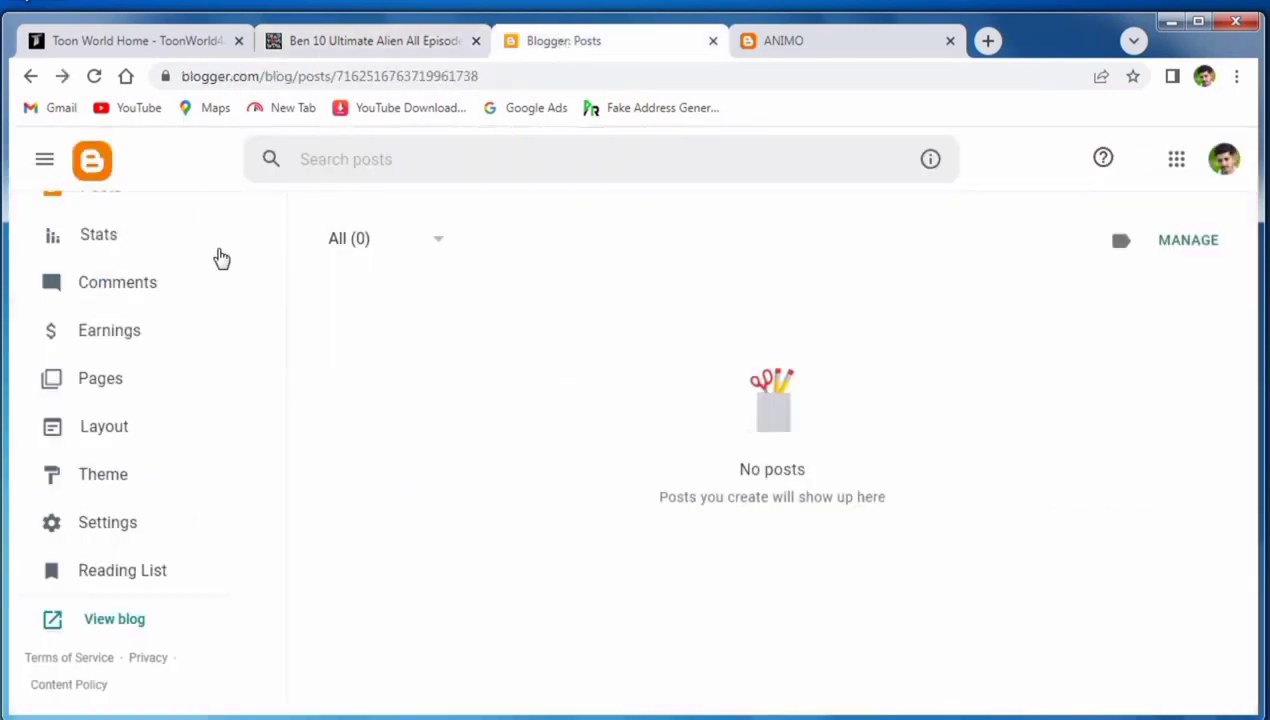
{"action": "scroll", "coordinate": [165, 300], "scroll_direction": "up", "scroll_amount": 3}
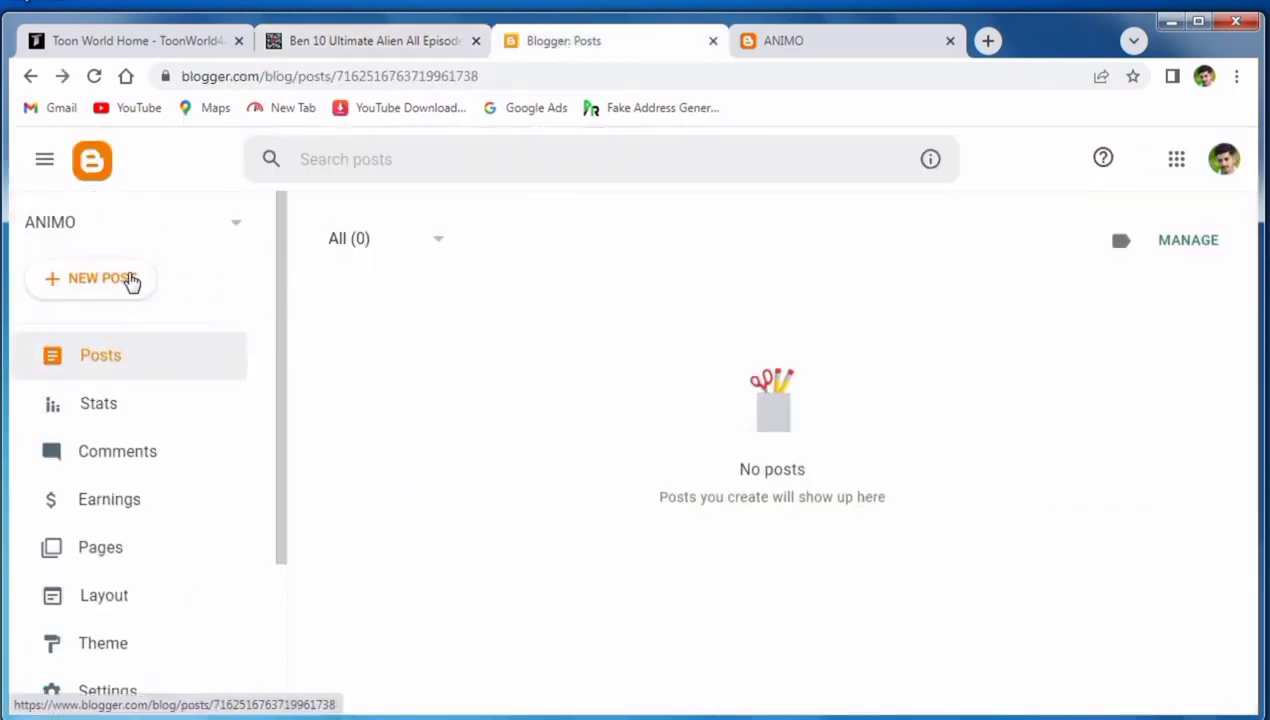
{"action": "left_click", "coordinate": [130, 281]}
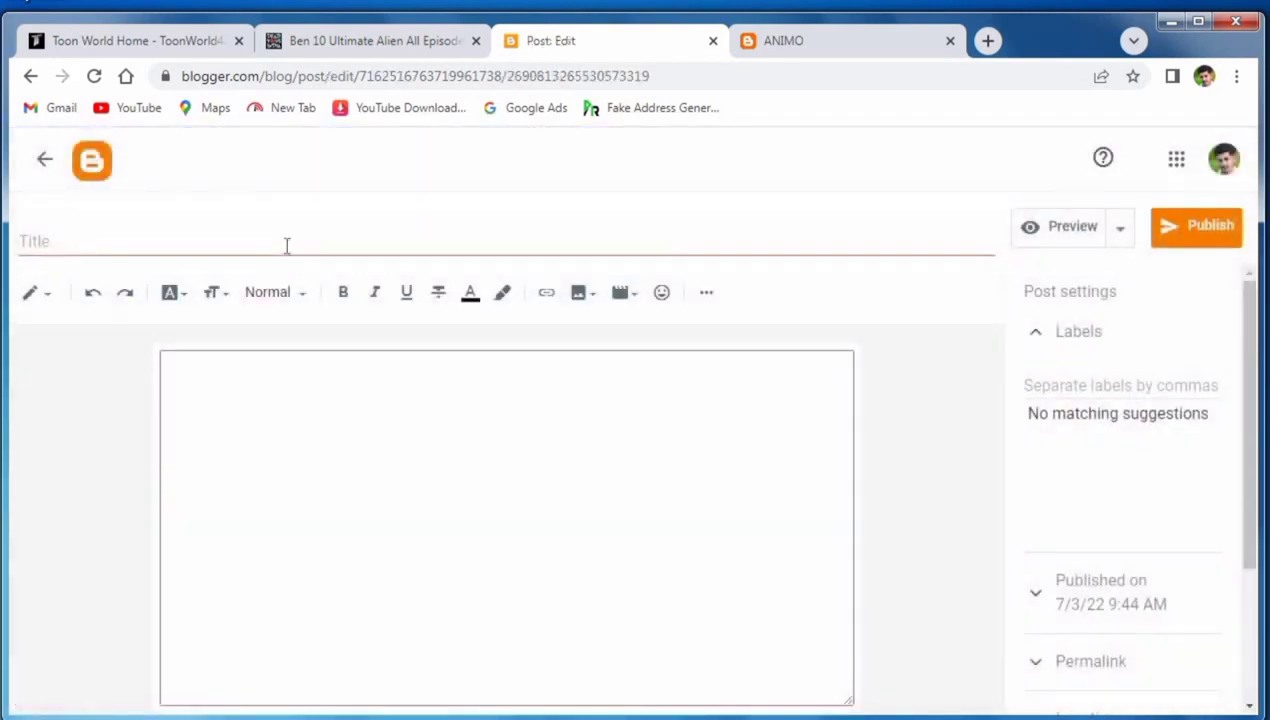
{"action": "right_click", "coordinate": [286, 247]}
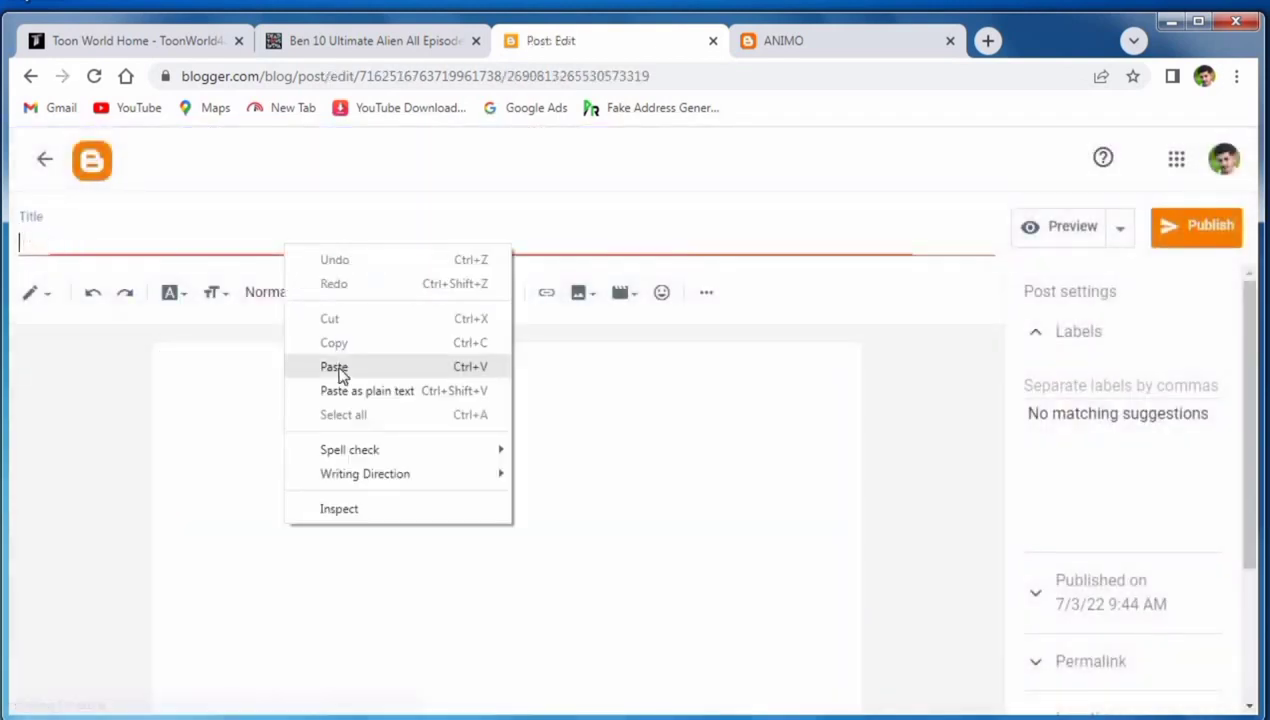
{"action": "left_click", "coordinate": [334, 367]}
Paste the copied heading into the post body as well.
{"action": "left_click", "coordinate": [283, 400]}
{"action": "right_click", "coordinate": [283, 384]}
{"action": "left_click", "coordinate": [320, 496]}
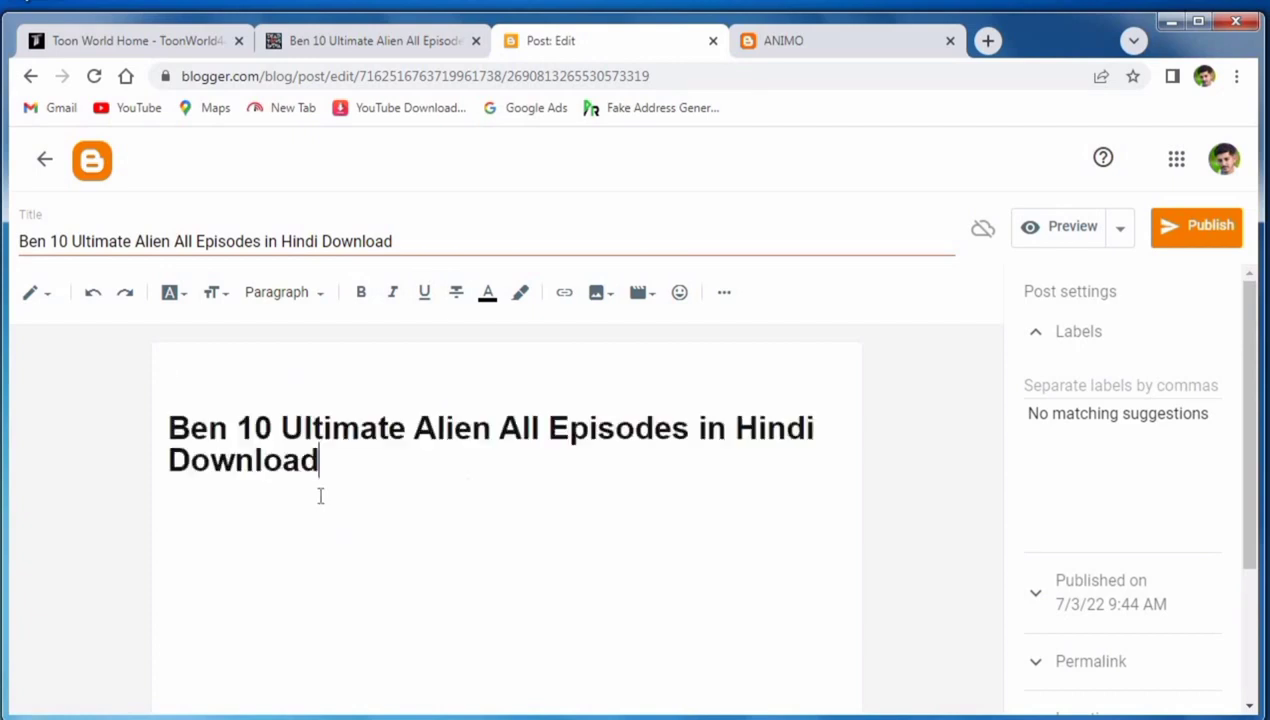
Search Google Images in a new browser tab for the copied title "Ben 10 Ultimate Alien All Episodes in Hindi Download".
{"action": "left_click", "coordinate": [987, 41]}
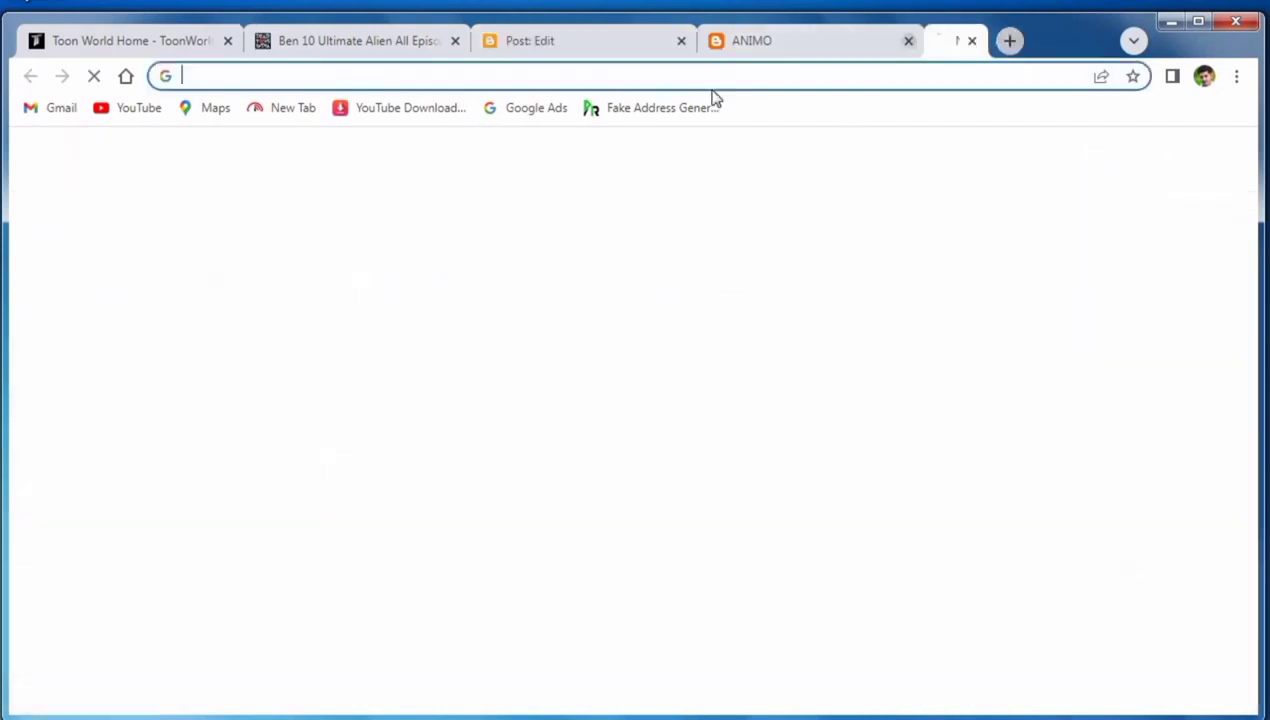
{"action": "right_click", "coordinate": [712, 82]}
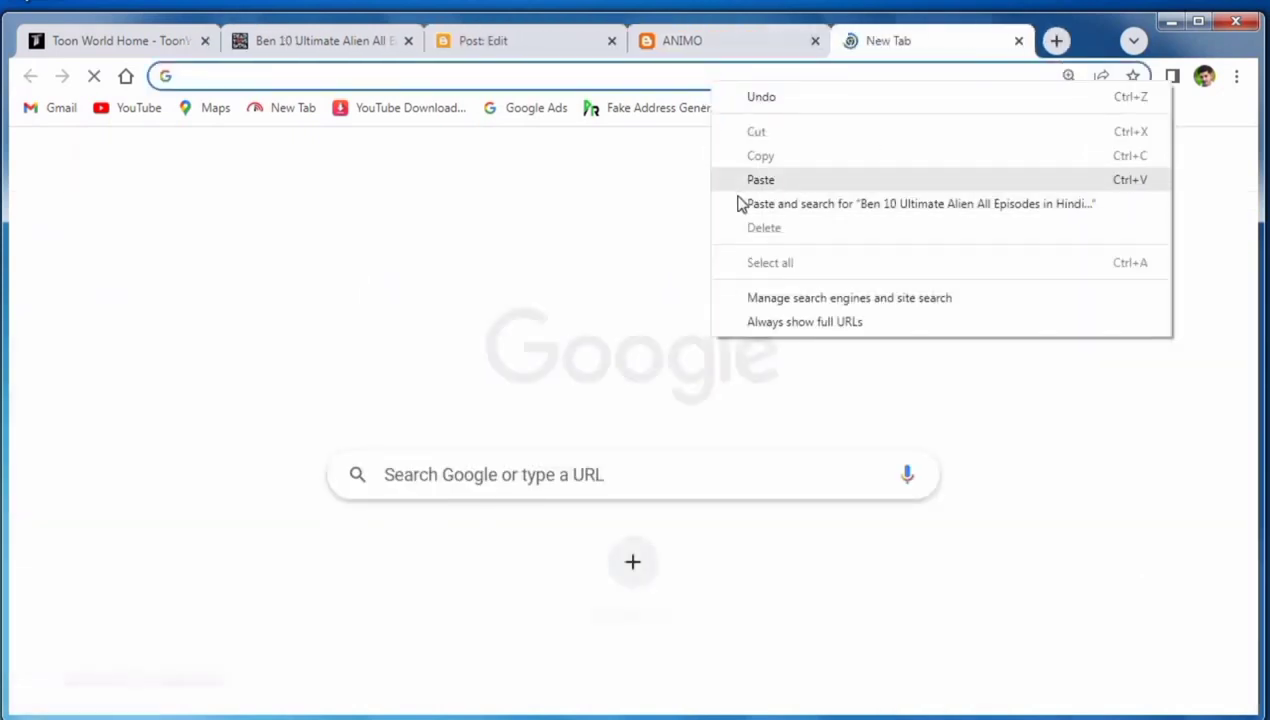
{"action": "left_click", "coordinate": [740, 203]}
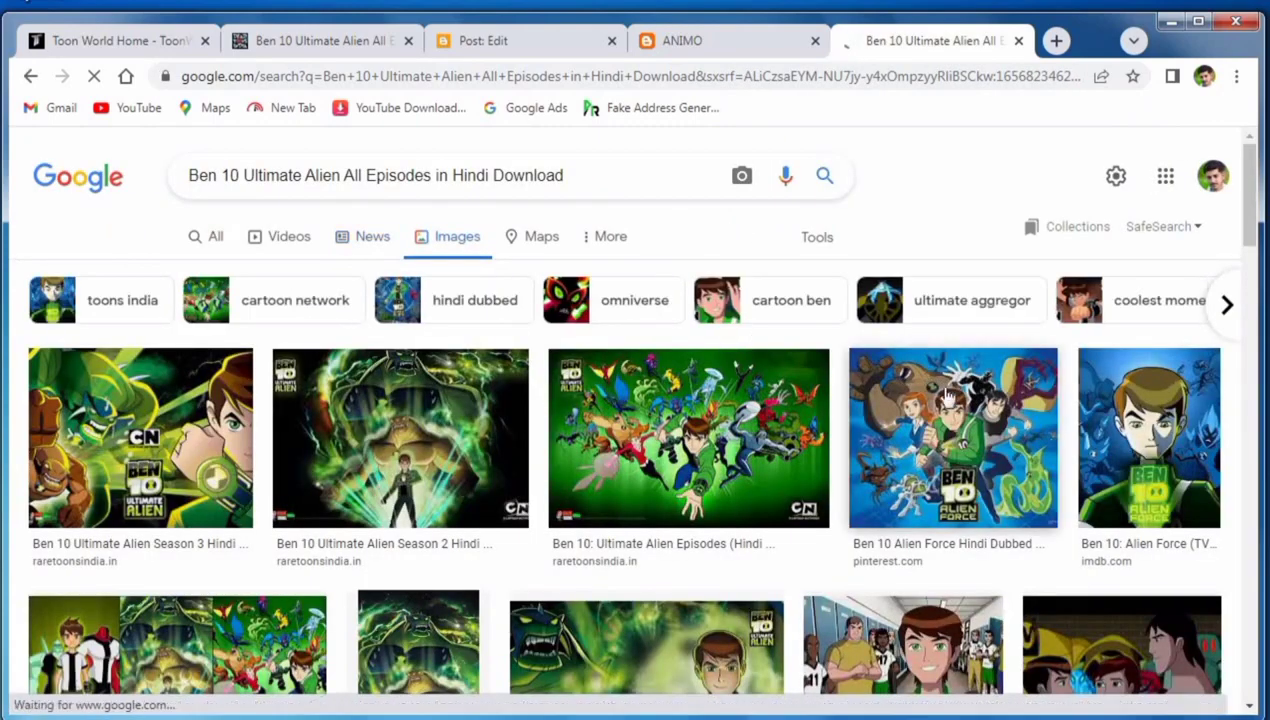
Preview the raretoonsindia.in image results and briefly open the source page of the Season 3 image.
{"action": "left_click", "coordinate": [382, 455]}
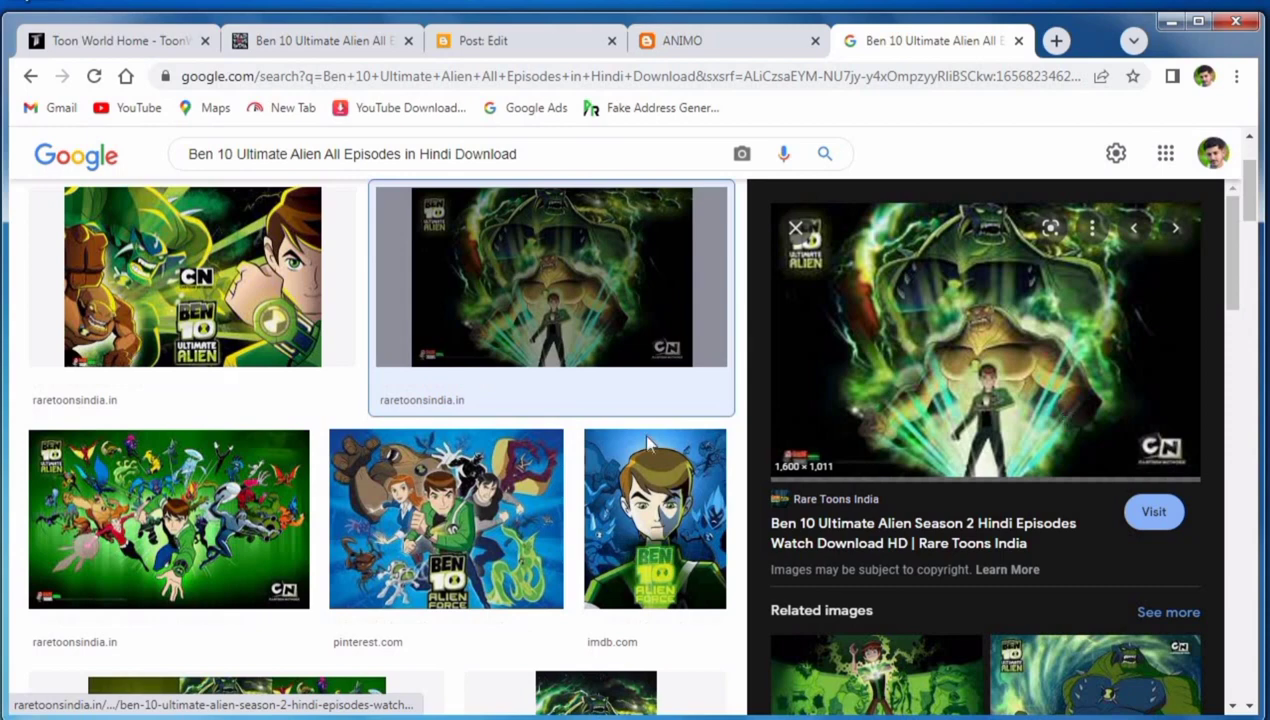
{"action": "left_click", "coordinate": [215, 510]}
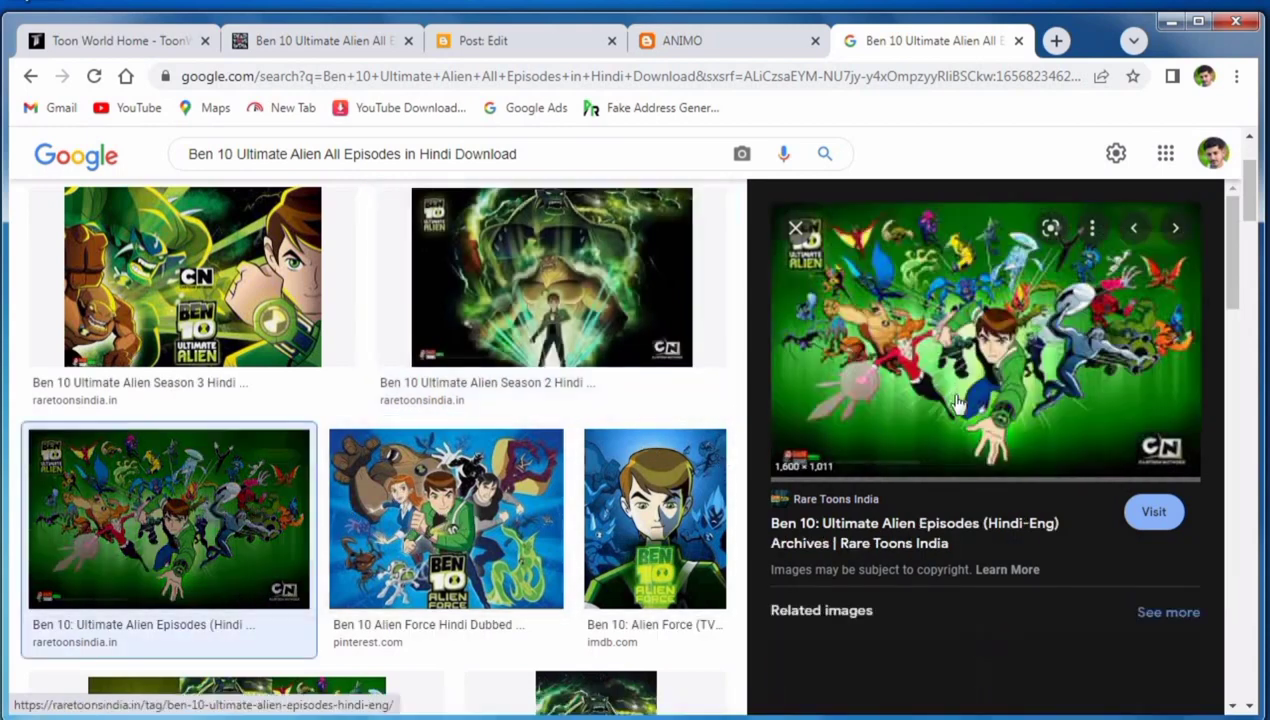
{"action": "left_click", "coordinate": [241, 346]}
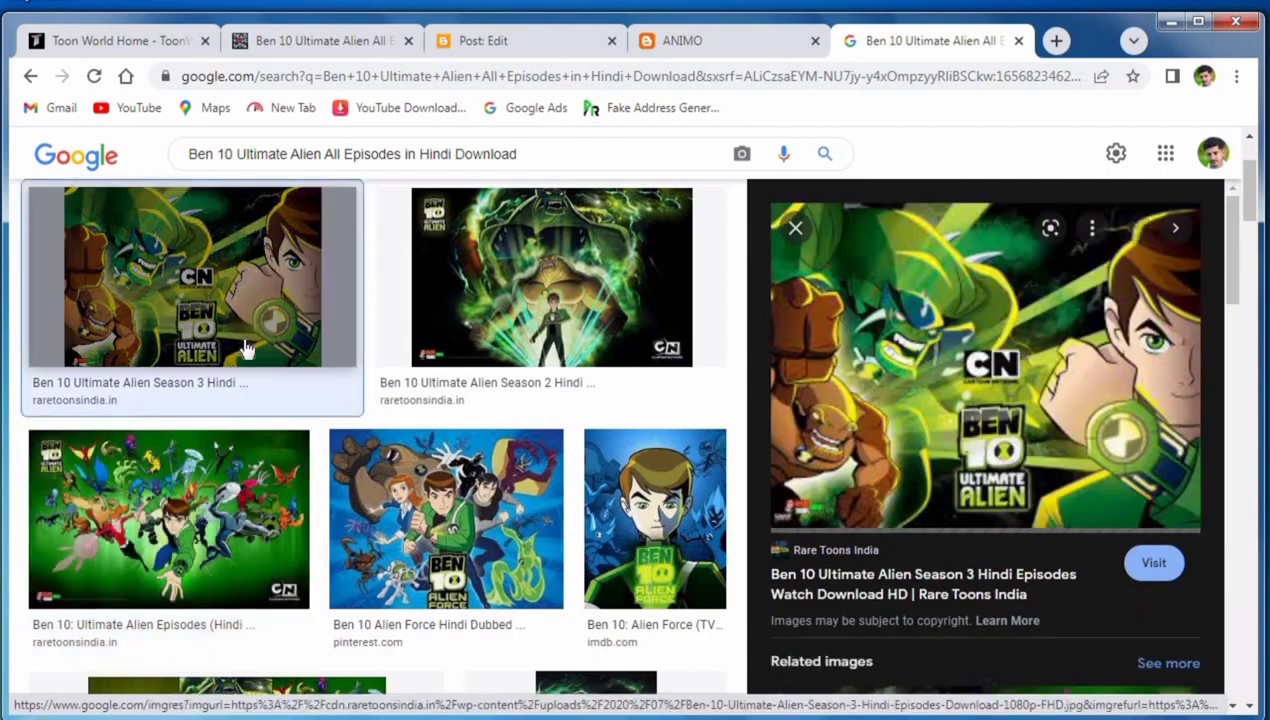
{"action": "left_click", "coordinate": [1160, 563]}
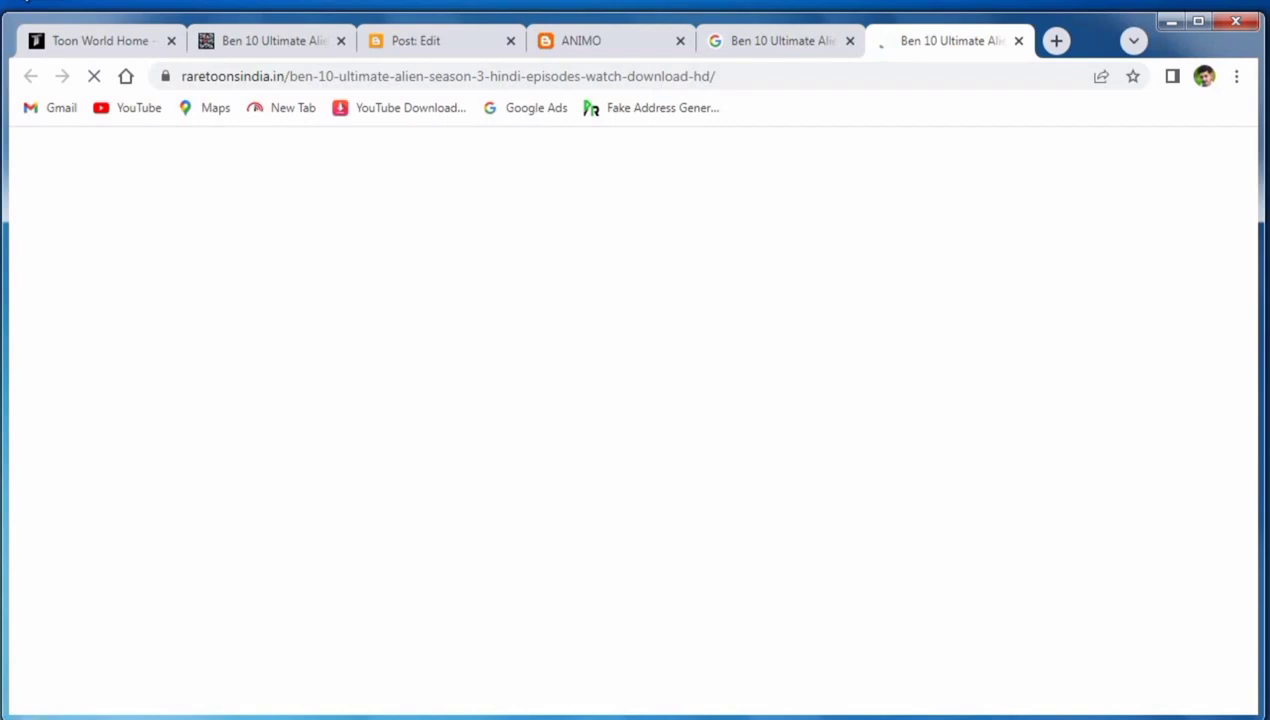
{"action": "key", "text": "ctrl+w"}
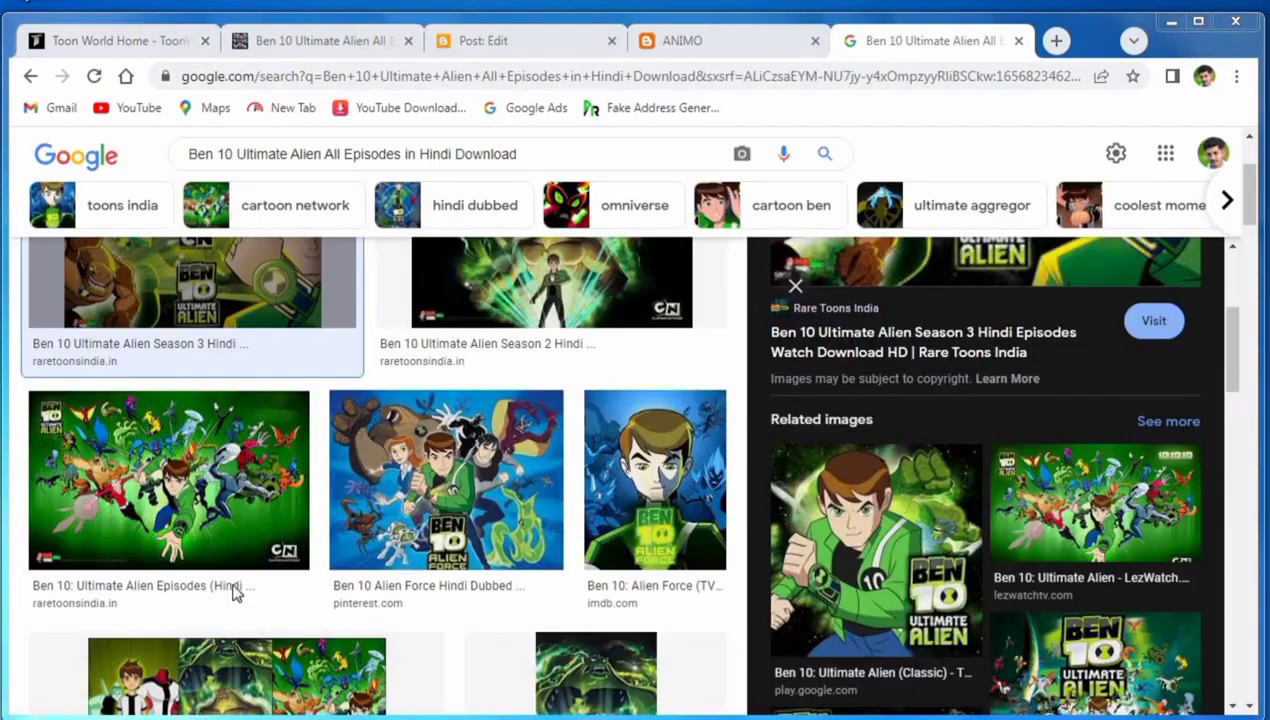
Save the "Ben 10: Ultimate Alien Episodes" image result to Downloads as the JPEG file download.
{"action": "right_click", "coordinate": [234, 478]}
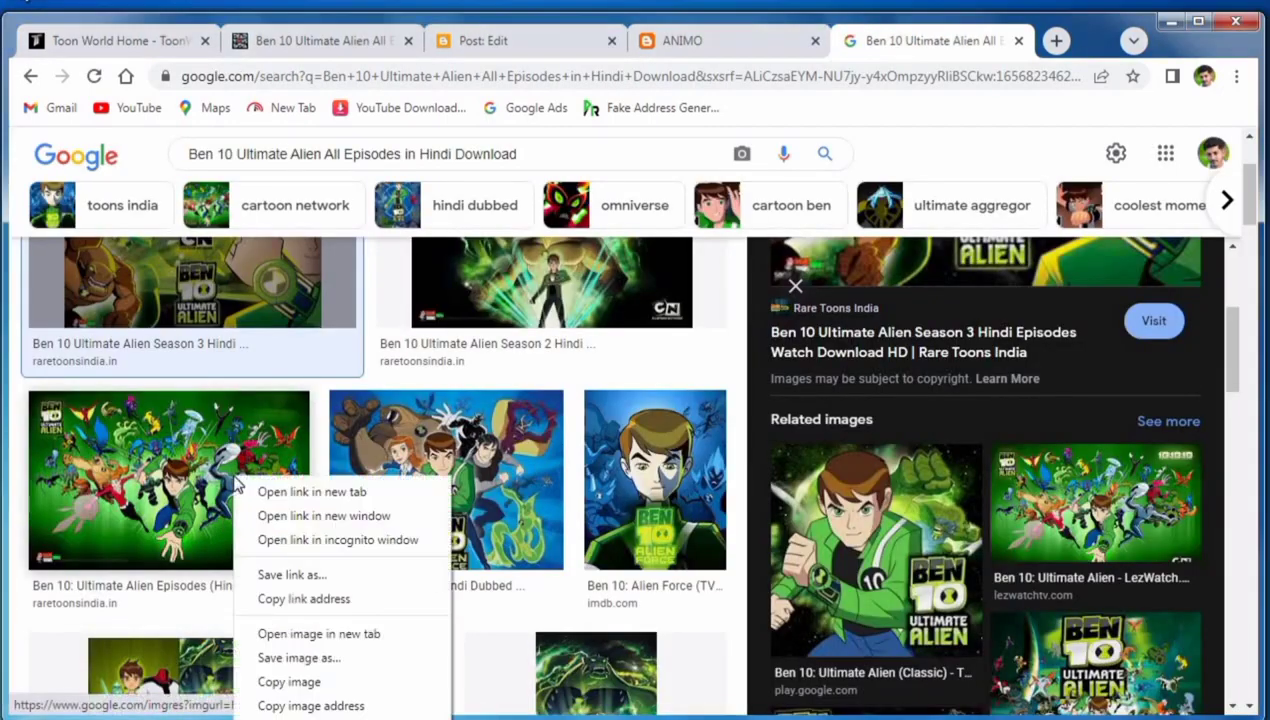
{"action": "left_click", "coordinate": [278, 657]}
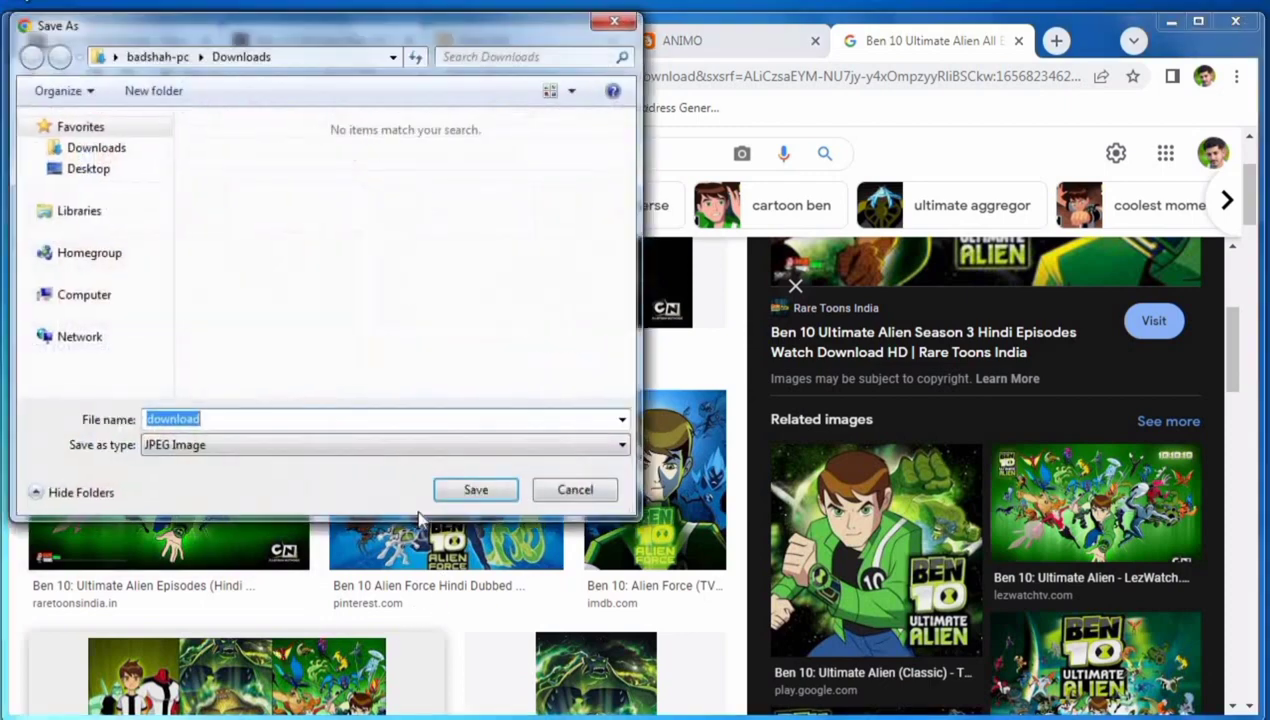
{"action": "left_click", "coordinate": [458, 495]}
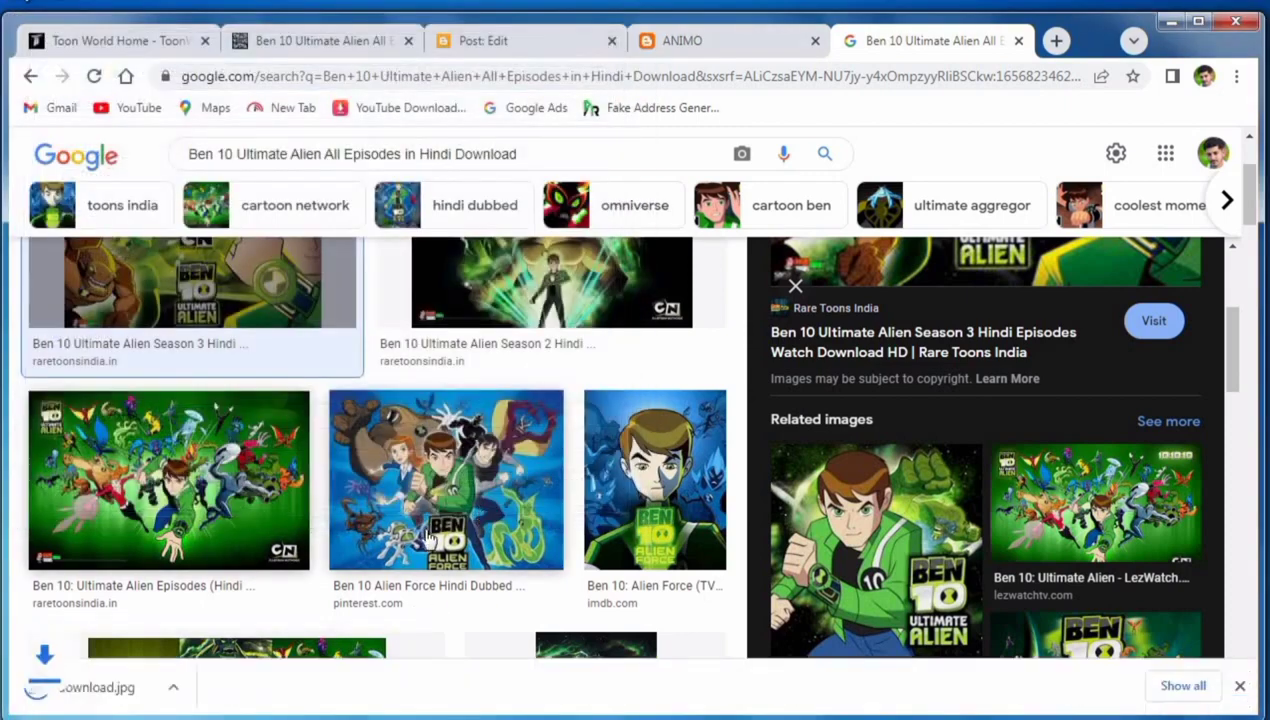
Return to the Blogger post editor, upload download.jpg from the computer and insert it below the heading.
{"action": "left_click", "coordinate": [522, 38]}
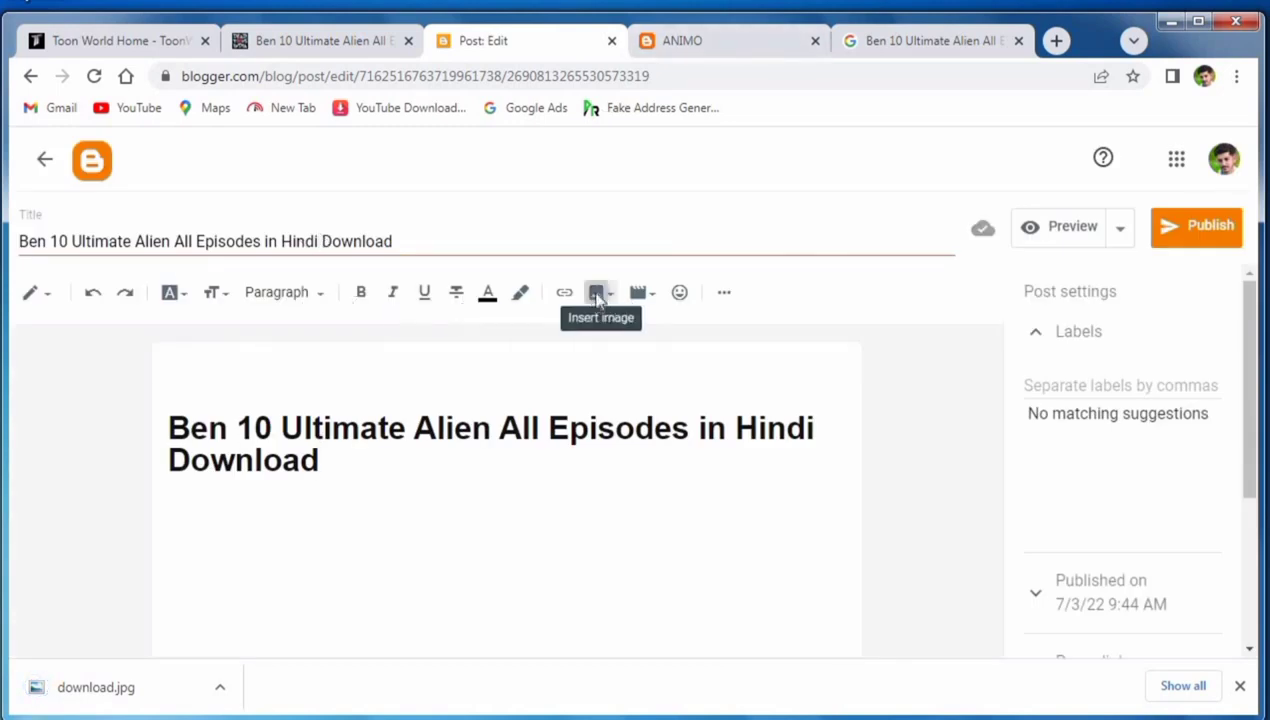
{"action": "left_click", "coordinate": [597, 292]}
{"action": "left_click", "coordinate": [614, 338]}
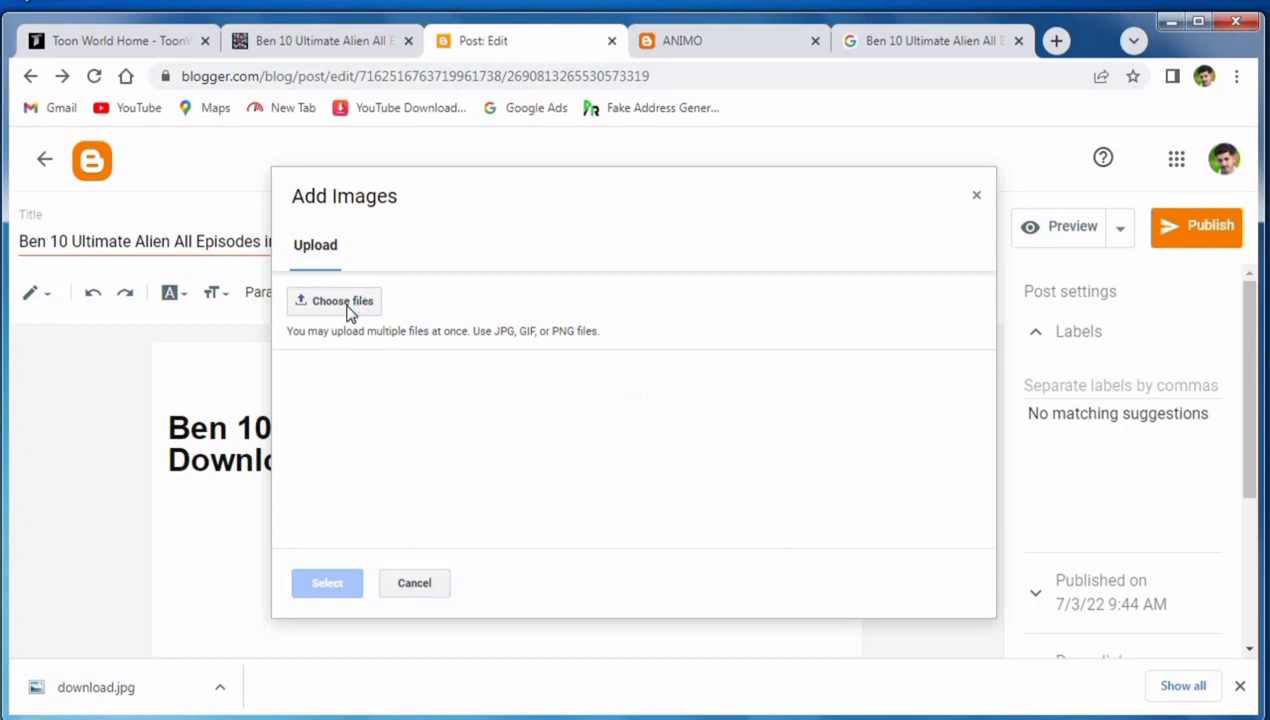
{"action": "left_click", "coordinate": [343, 304]}
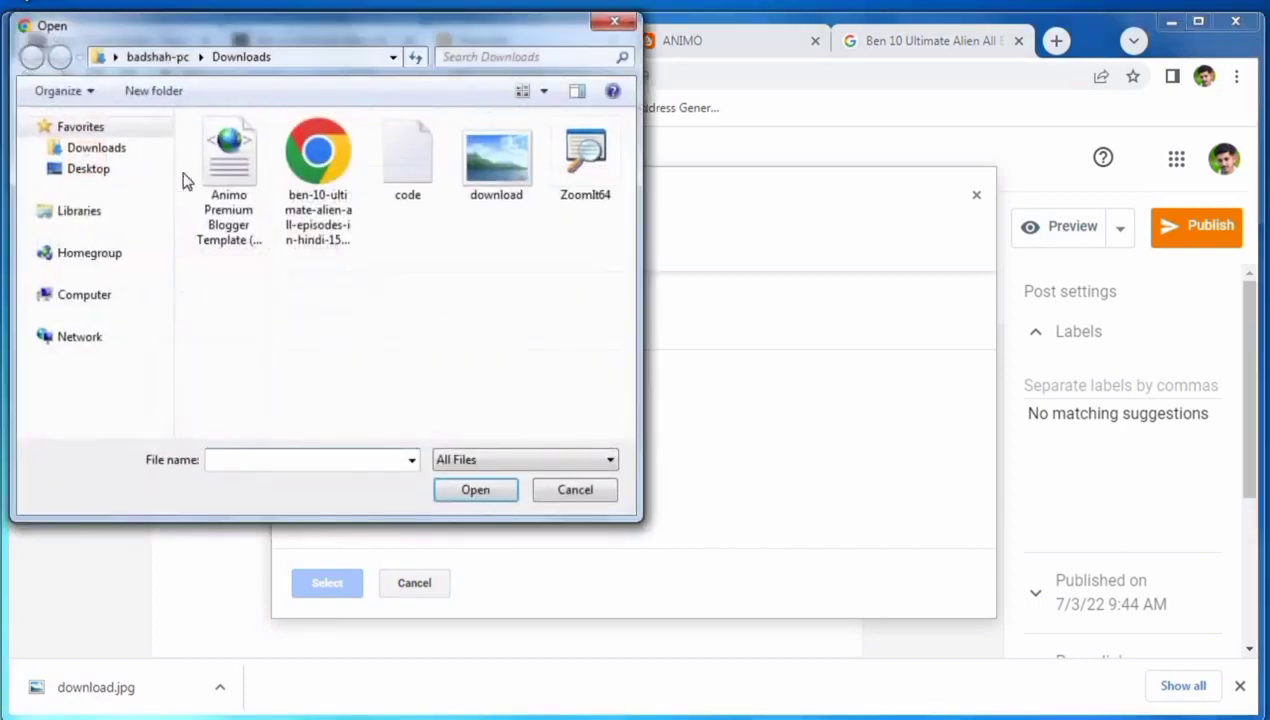
{"action": "left_click", "coordinate": [470, 198]}
{"action": "left_click", "coordinate": [462, 496]}
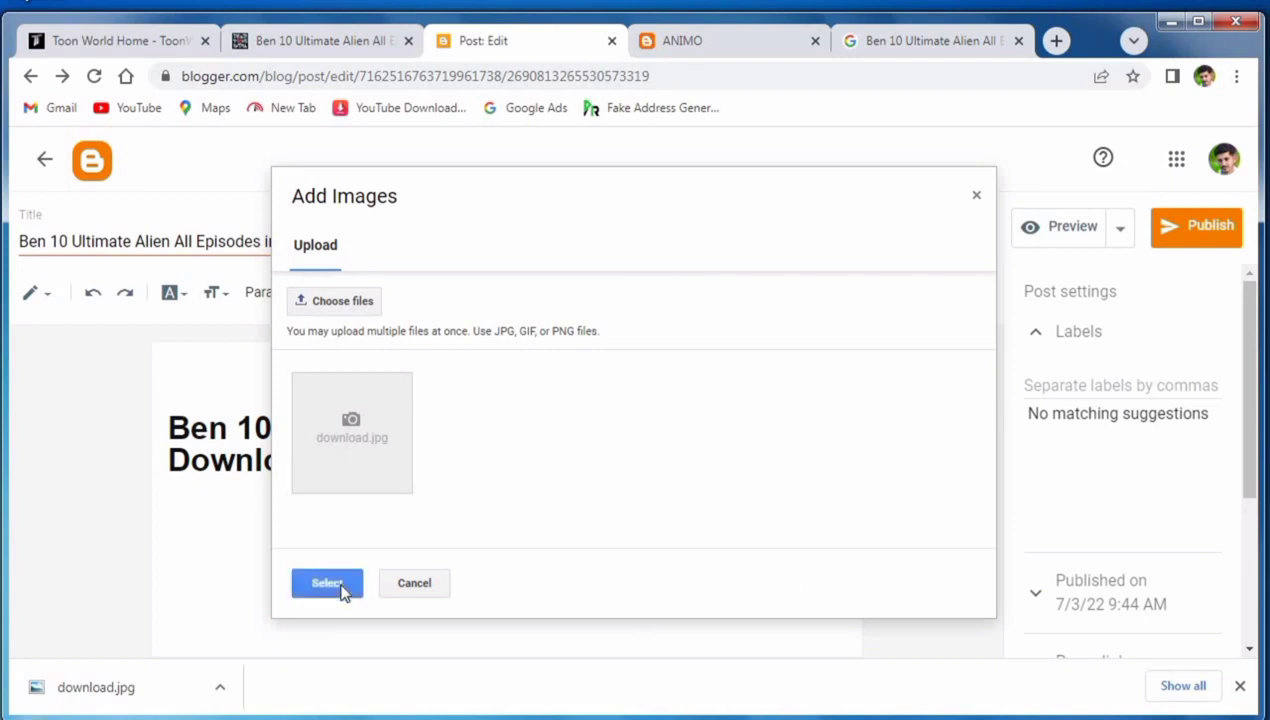
{"action": "left_click", "coordinate": [330, 584]}
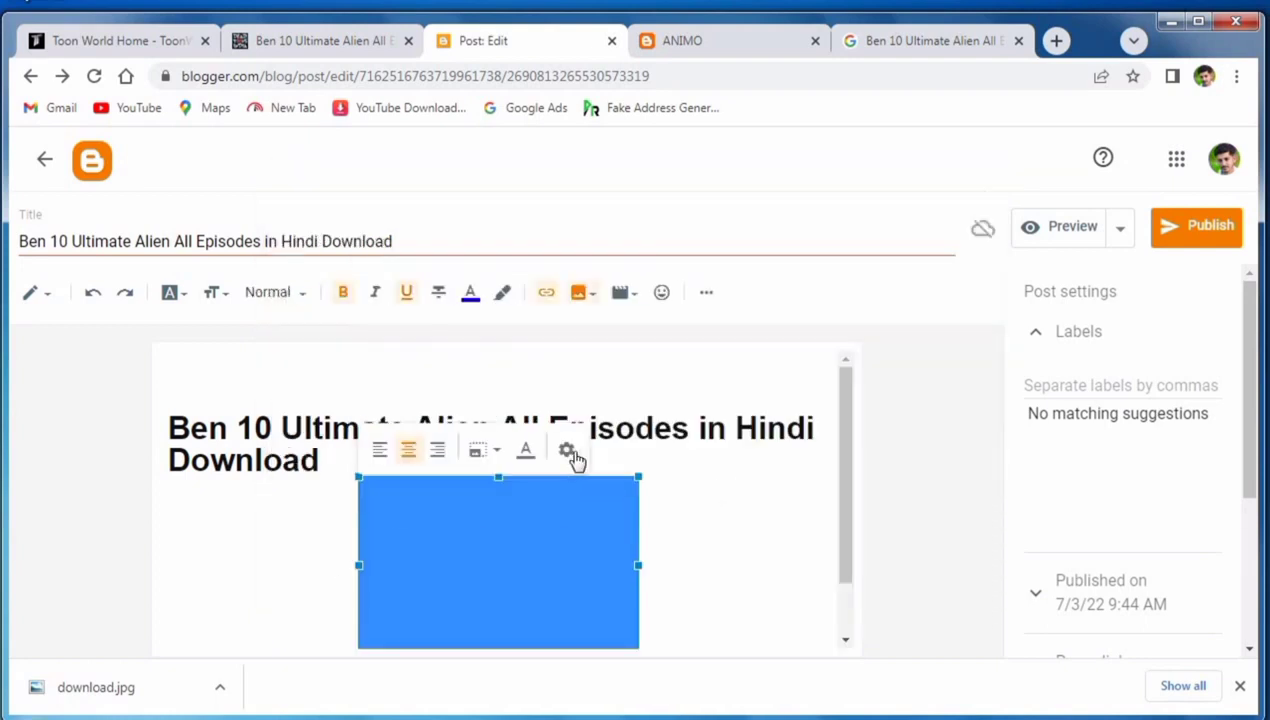
Set the inserted image's size to X-Large and deselect the image.
{"action": "left_click", "coordinate": [567, 452]}
{"action": "left_click", "coordinate": [505, 535]}
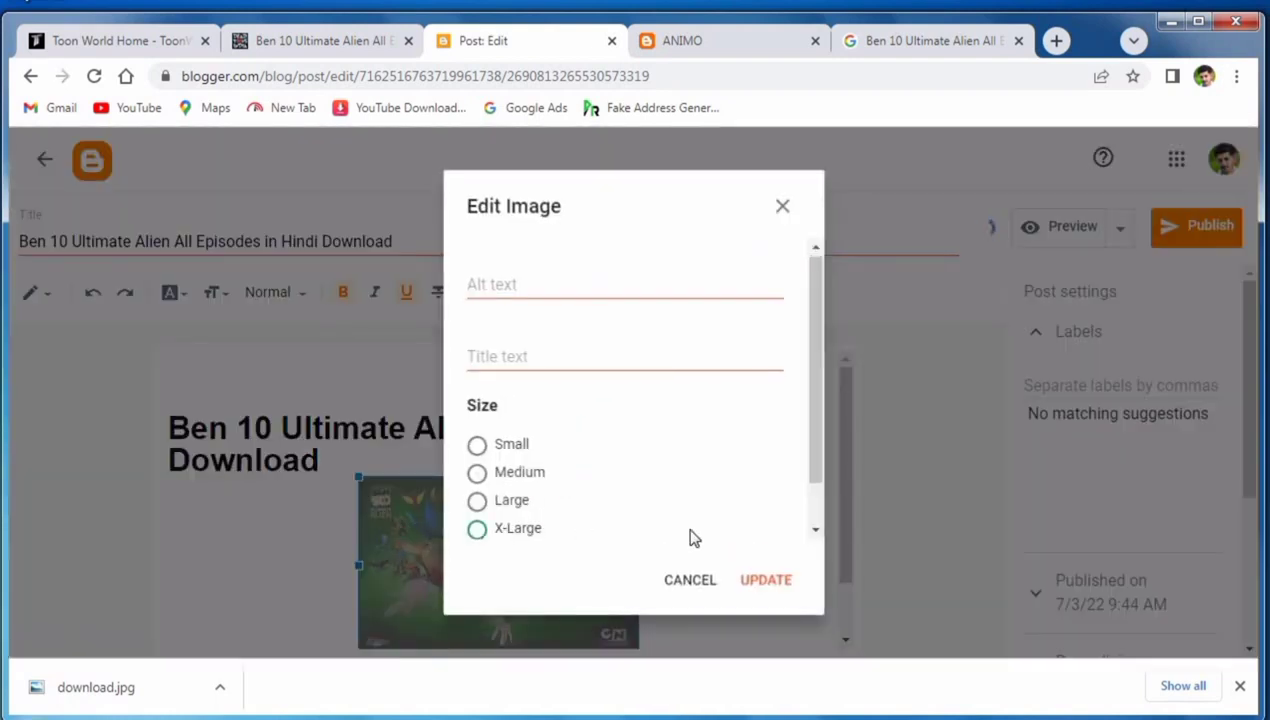
{"action": "left_click", "coordinate": [748, 585]}
{"action": "scroll", "coordinate": [700, 584], "scroll_direction": "down", "scroll_amount": 3}
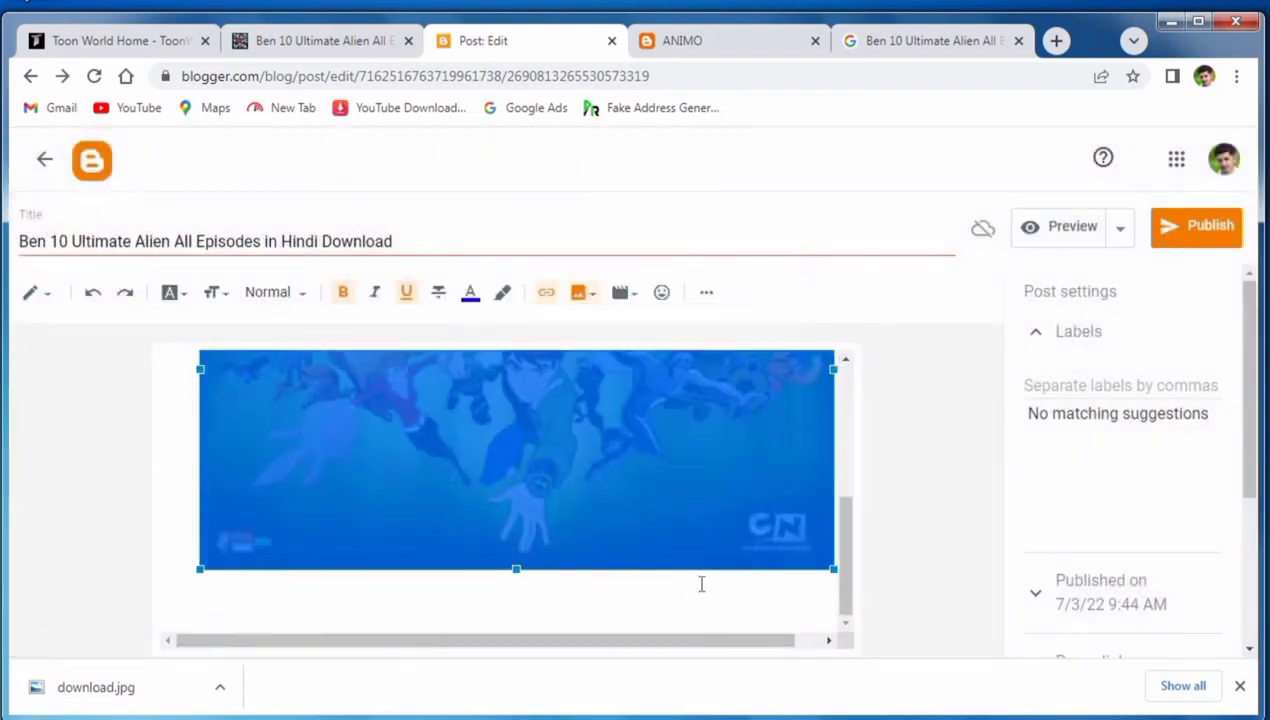
{"action": "left_click", "coordinate": [684, 584]}
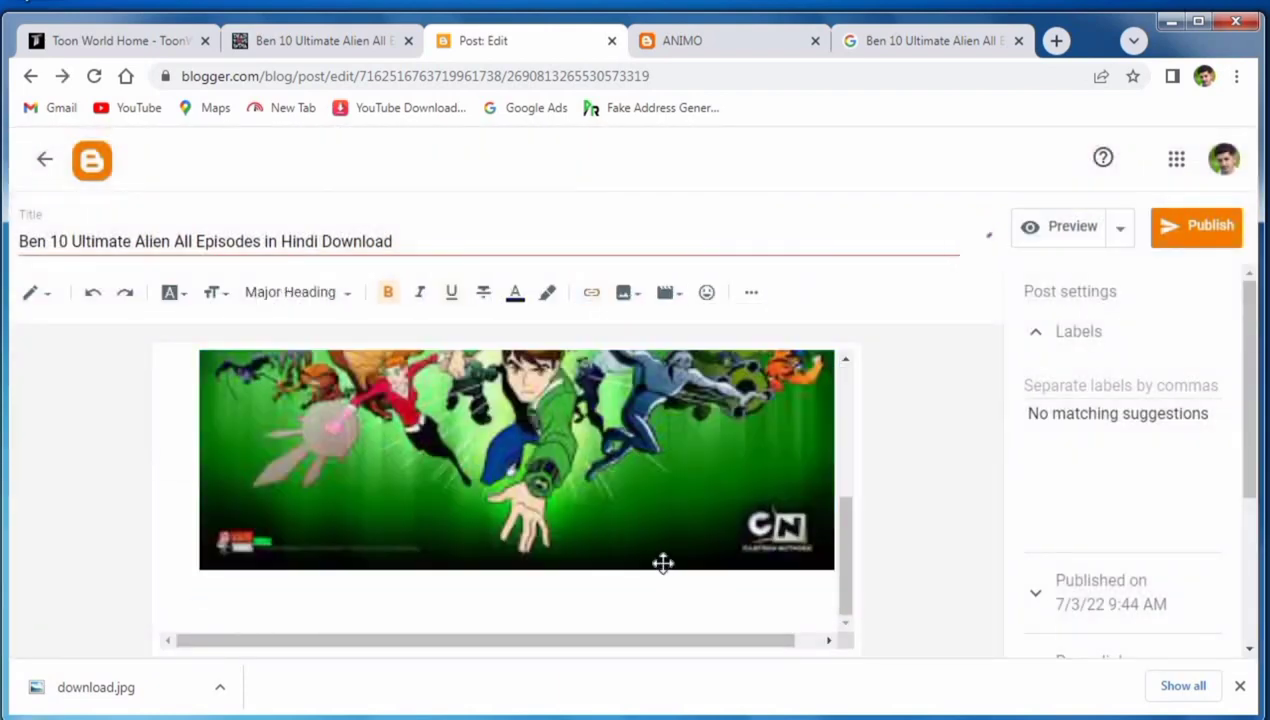
Delete the inserted Ben 10 image from the post body.
{"action": "scroll", "coordinate": [705, 545], "scroll_direction": "up", "scroll_amount": 5}
{"action": "scroll", "coordinate": [705, 545], "scroll_direction": "down", "scroll_amount": 3}
{"action": "left_click", "coordinate": [553, 533]}
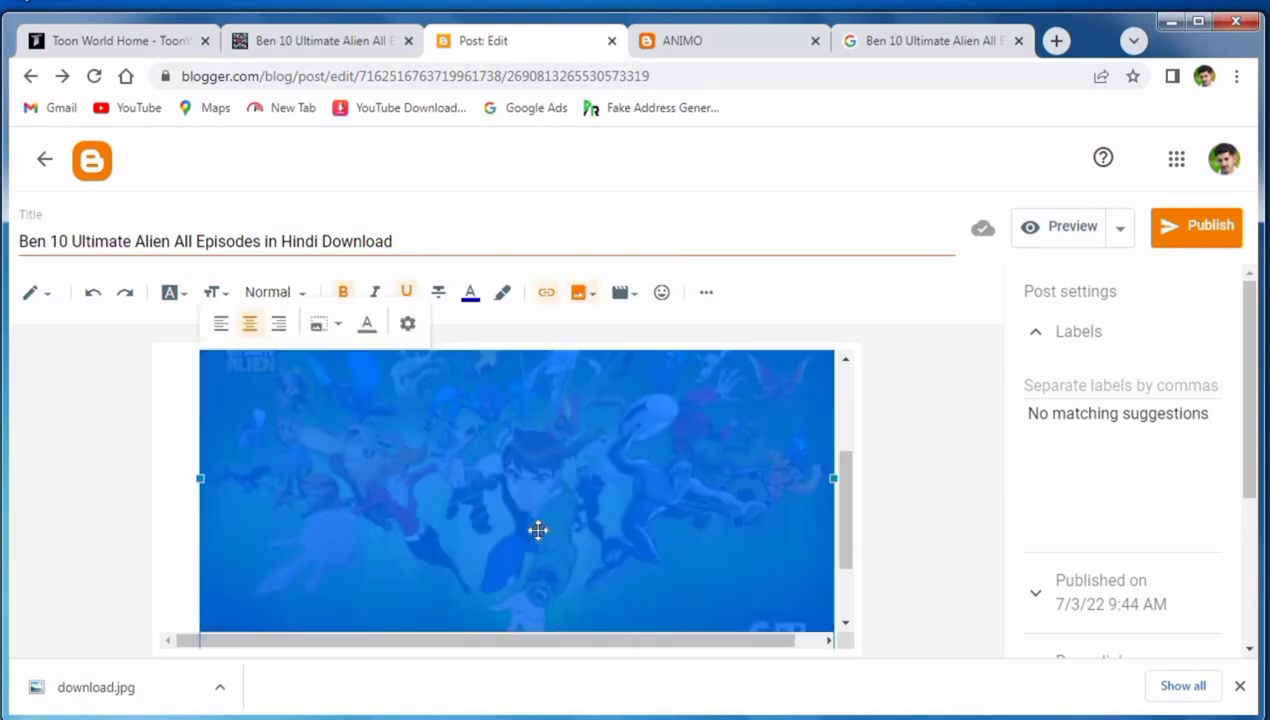
{"action": "key", "text": "Delete"}
{"action": "left_click", "coordinate": [322, 42]}
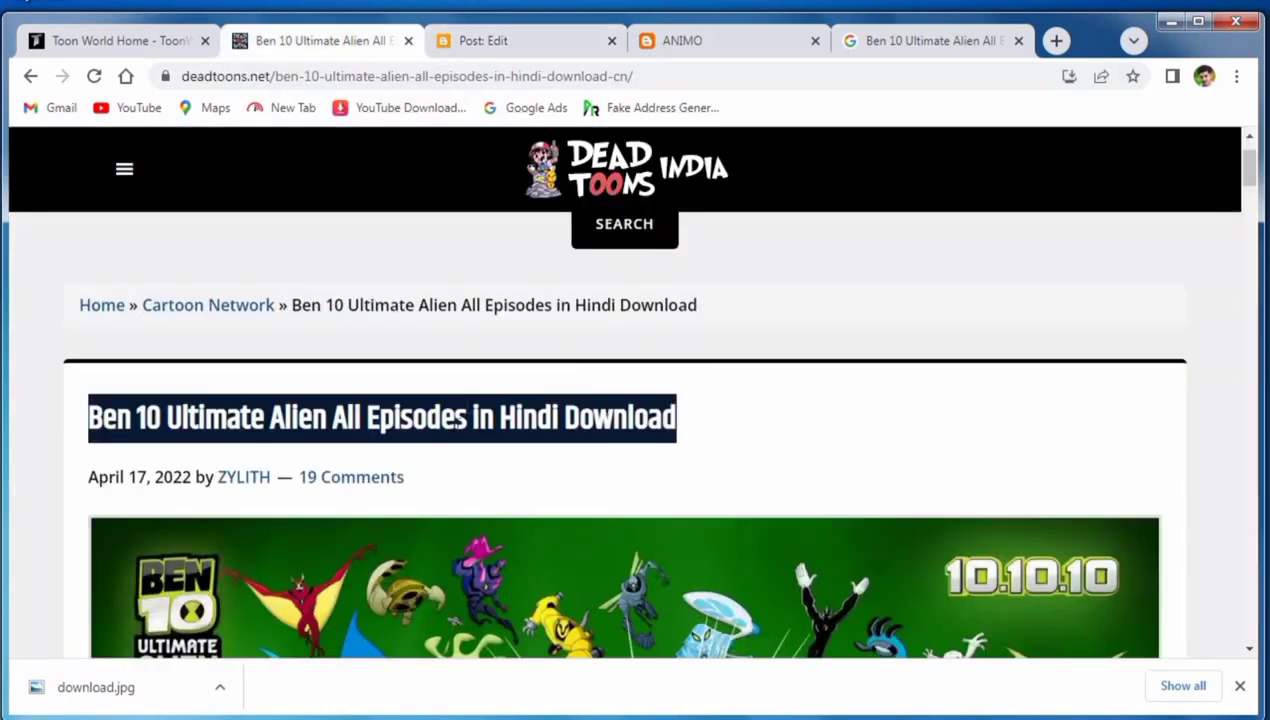
{"action": "left_click", "coordinate": [690, 40]}
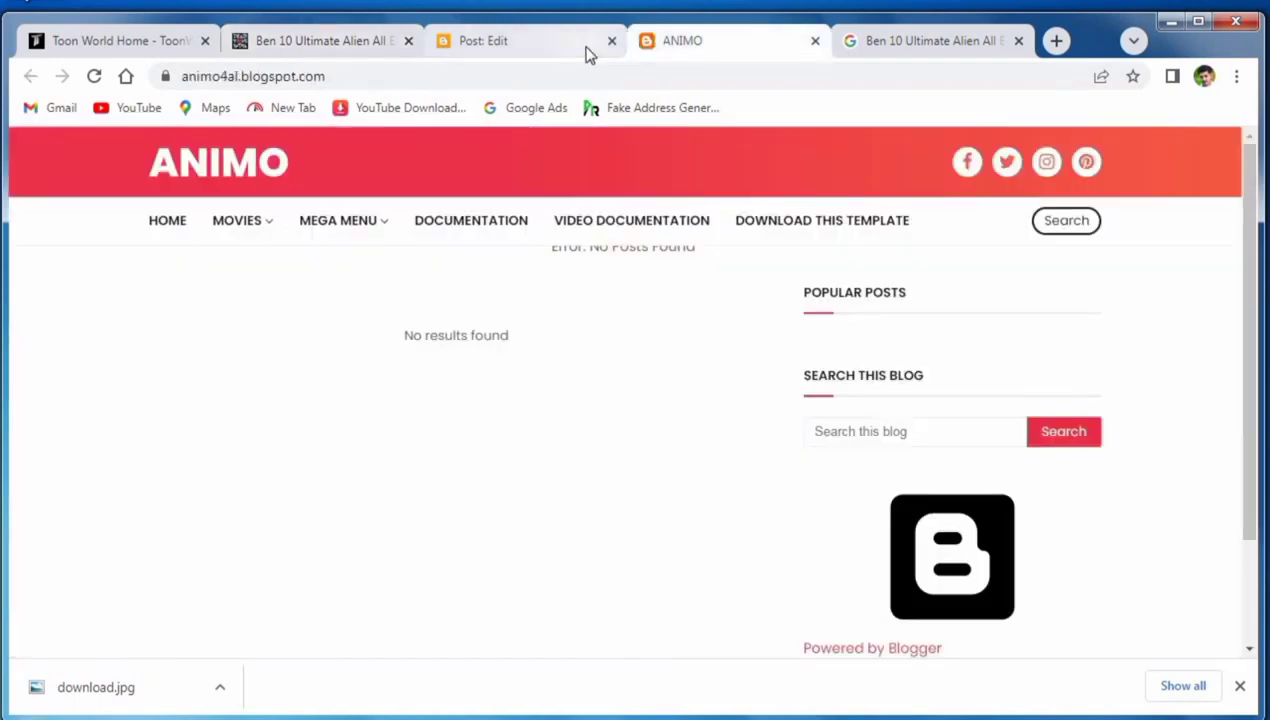
{"action": "left_click", "coordinate": [588, 48]}
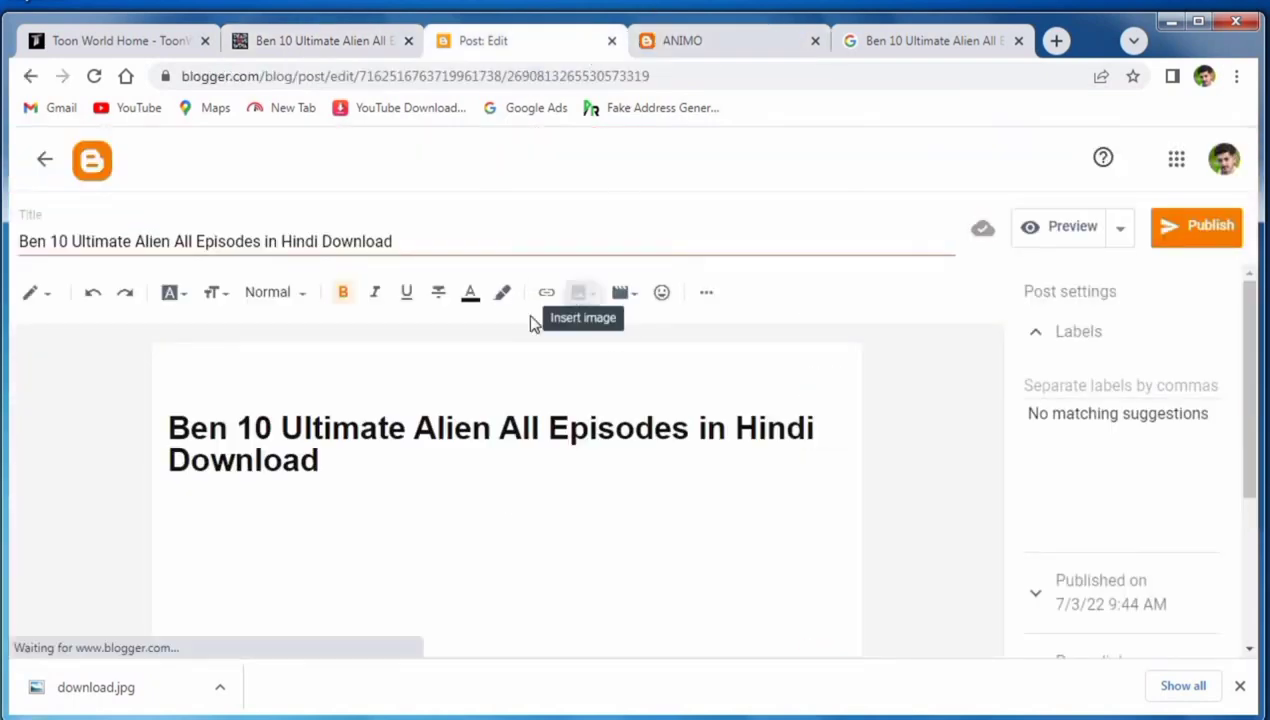
Insert the second Ben 10 image from the blog's already uploaded pictures below the heading in the post.
{"action": "left_click", "coordinate": [579, 294]}
{"action": "left_click", "coordinate": [656, 439]}
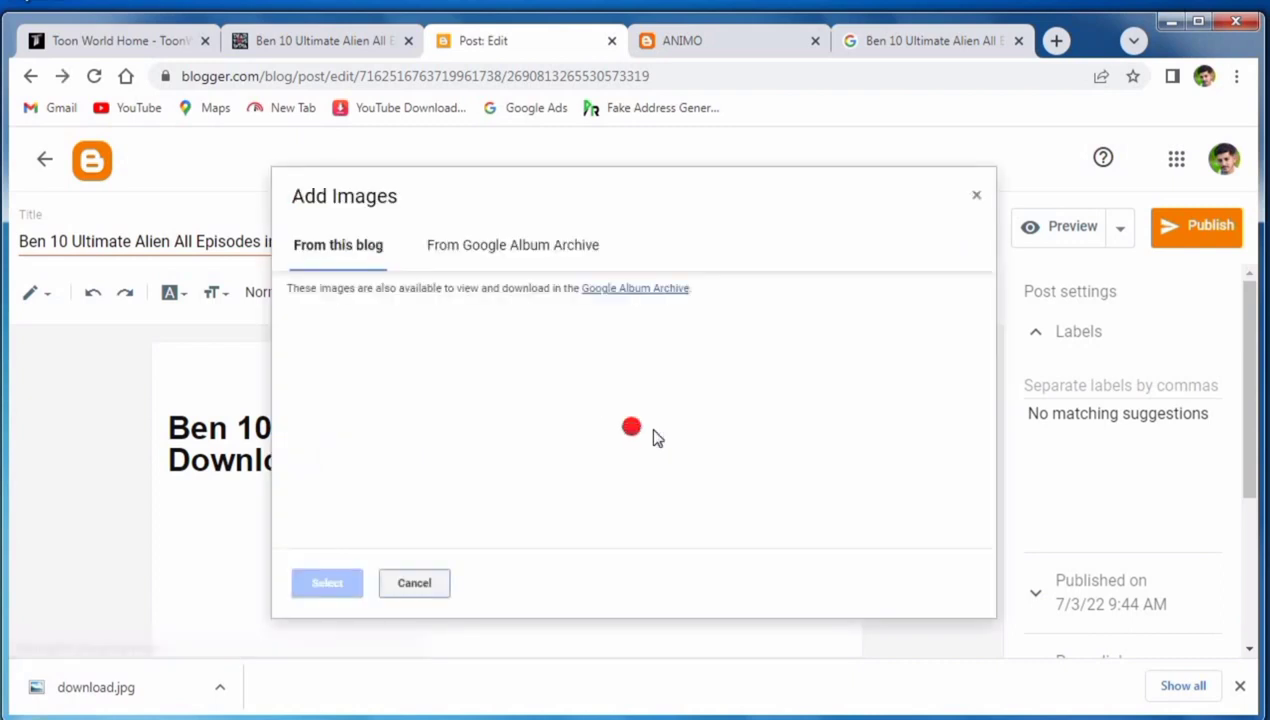
{"action": "left_click", "coordinate": [565, 425]}
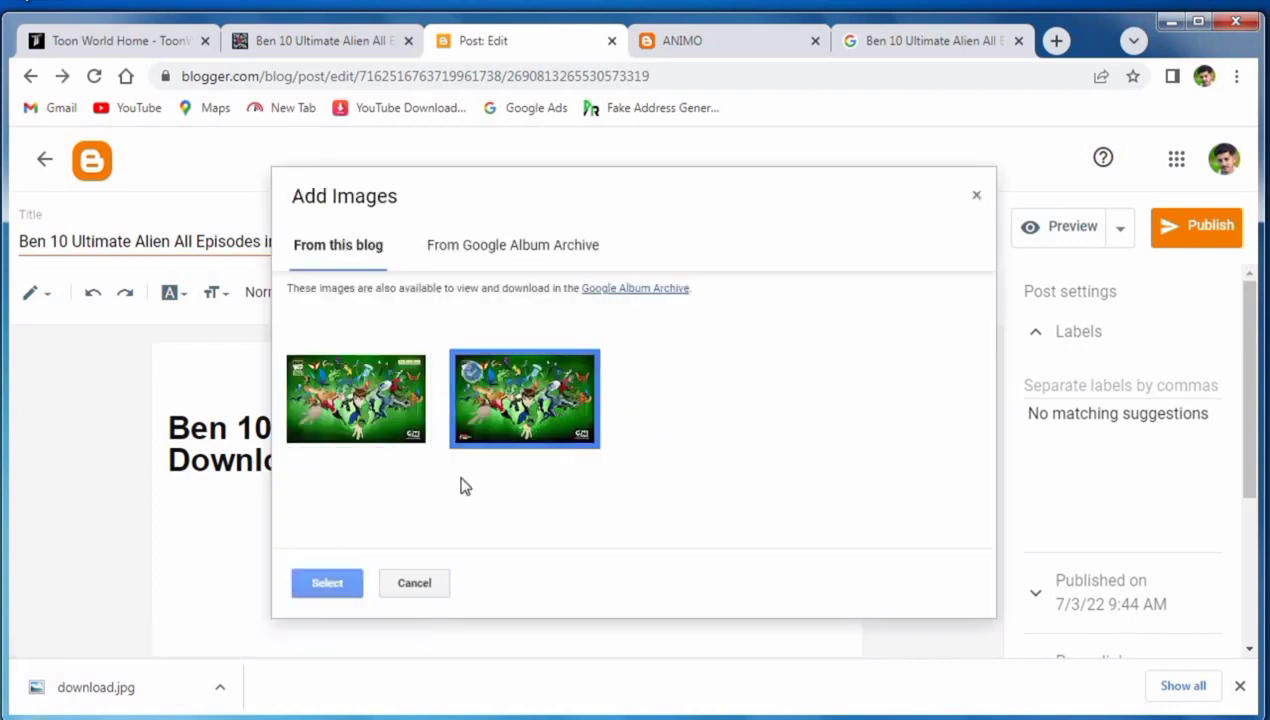
{"action": "left_click", "coordinate": [326, 584]}
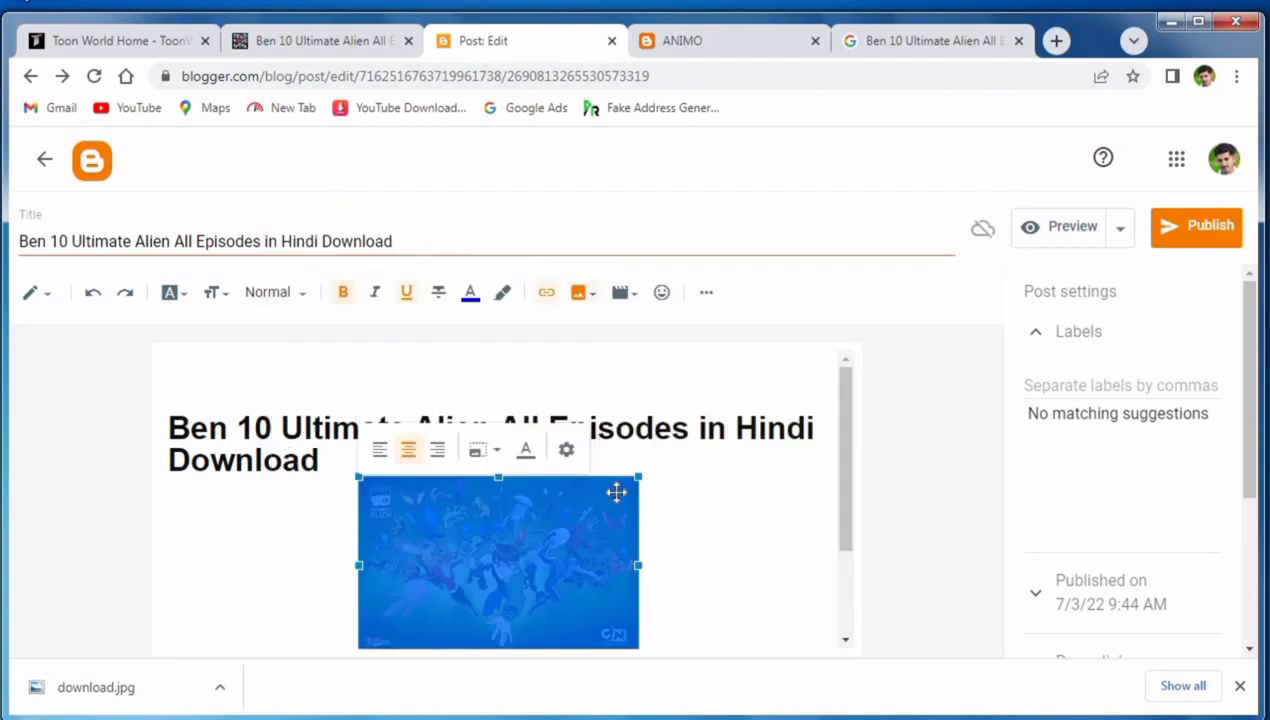
Set the inserted Ben 10 image's size to X-Large and place the cursor on the empty line below it.
{"action": "left_click", "coordinate": [566, 452]}
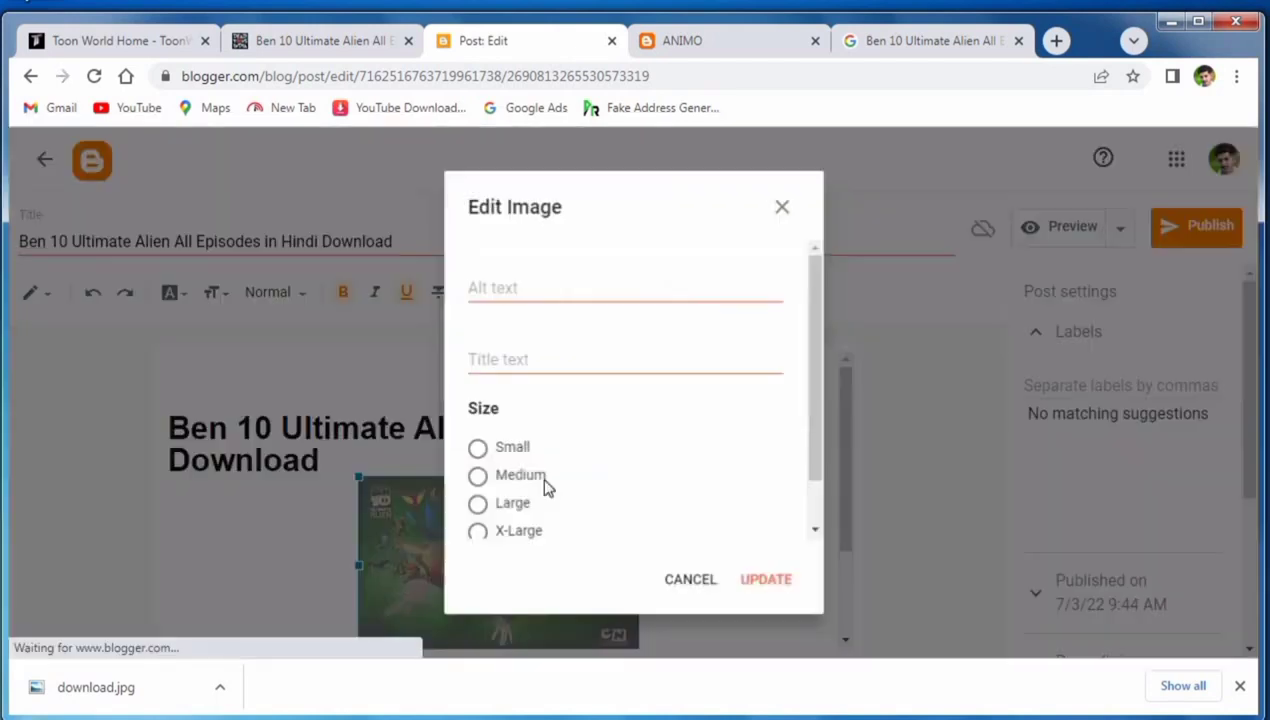
{"action": "left_click", "coordinate": [514, 537]}
{"action": "left_click", "coordinate": [743, 584]}
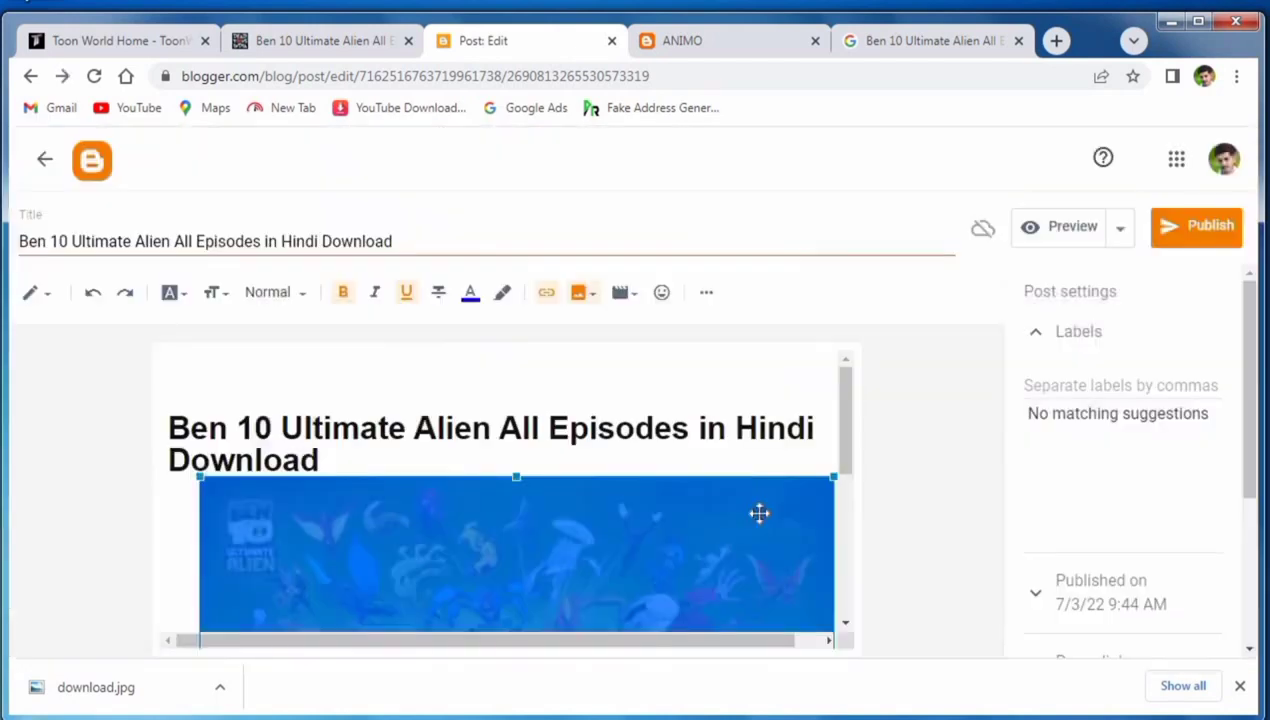
{"action": "scroll", "coordinate": [767, 516], "scroll_direction": "down", "scroll_amount": 2}
{"action": "left_click", "coordinate": [371, 561]}
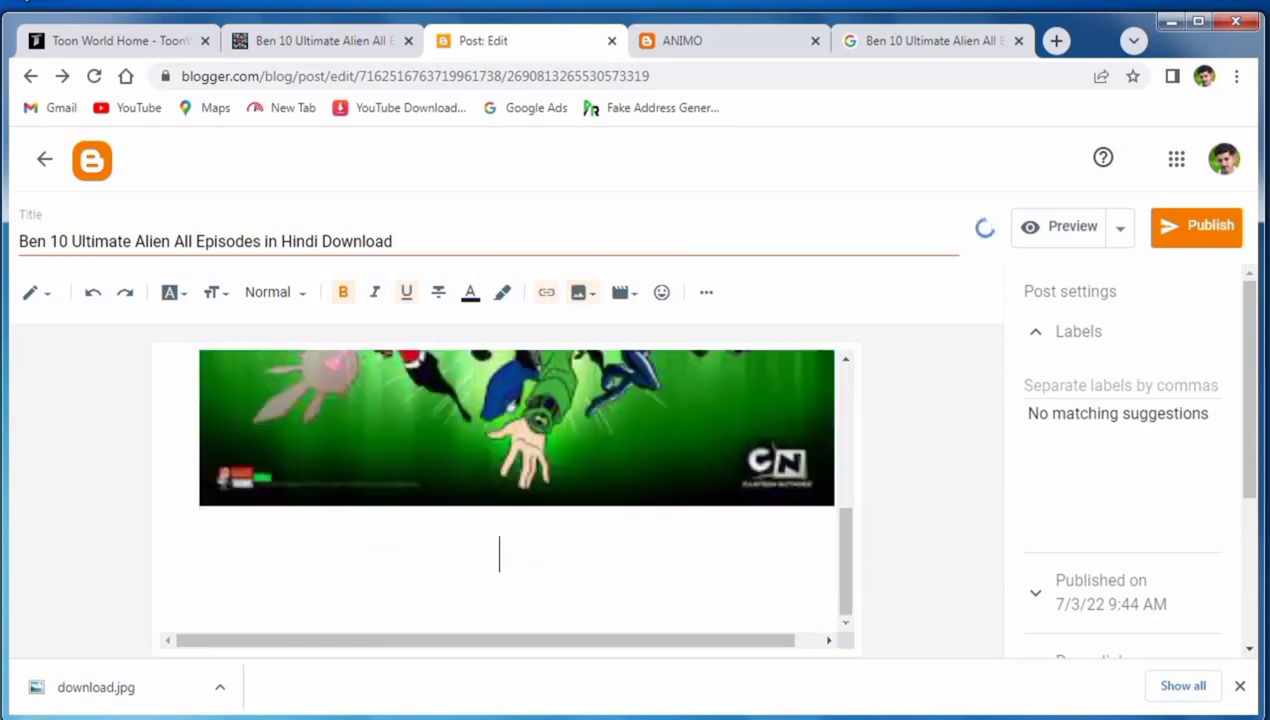
On the DeadToons page, copy the bold paragraph below the cover image, from "Ben 10 Ultimate Alien All Seasons" to "1080p FHD".
{"action": "left_click", "coordinate": [343, 43]}
{"action": "scroll", "coordinate": [470, 455], "scroll_direction": "down", "scroll_amount": 3}
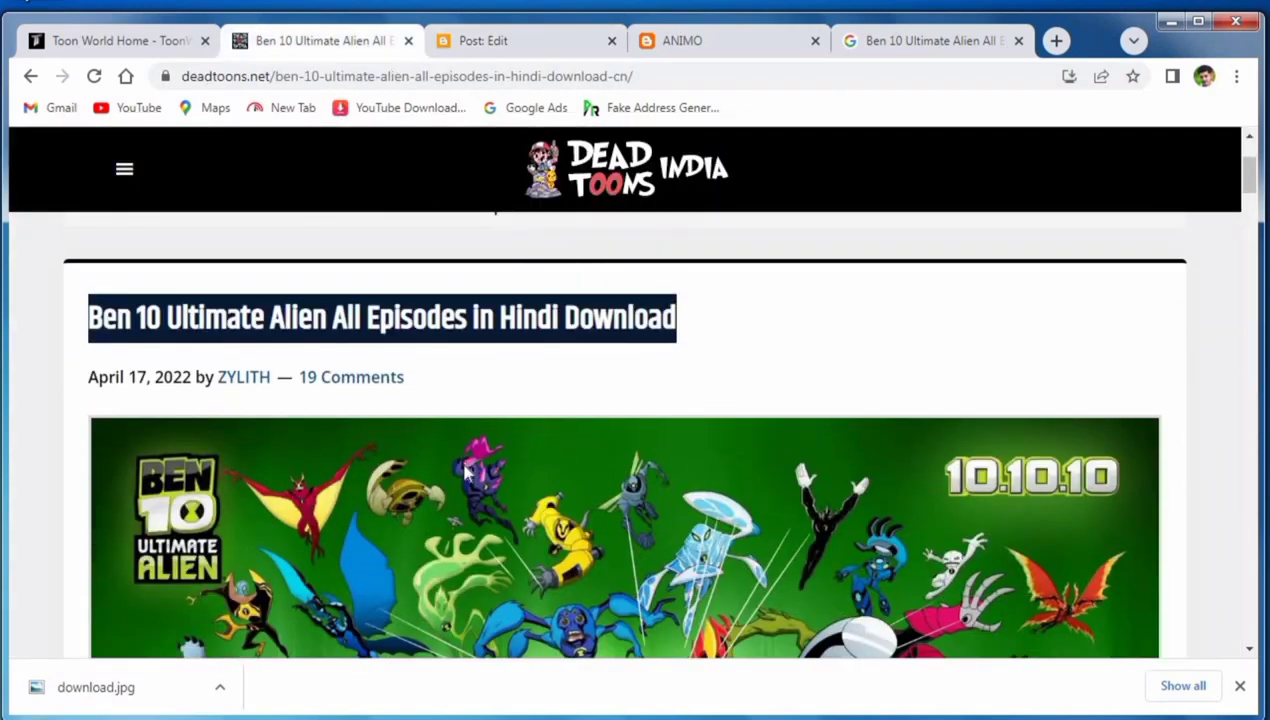
{"action": "scroll", "coordinate": [565, 445], "scroll_direction": "down", "scroll_amount": 4}
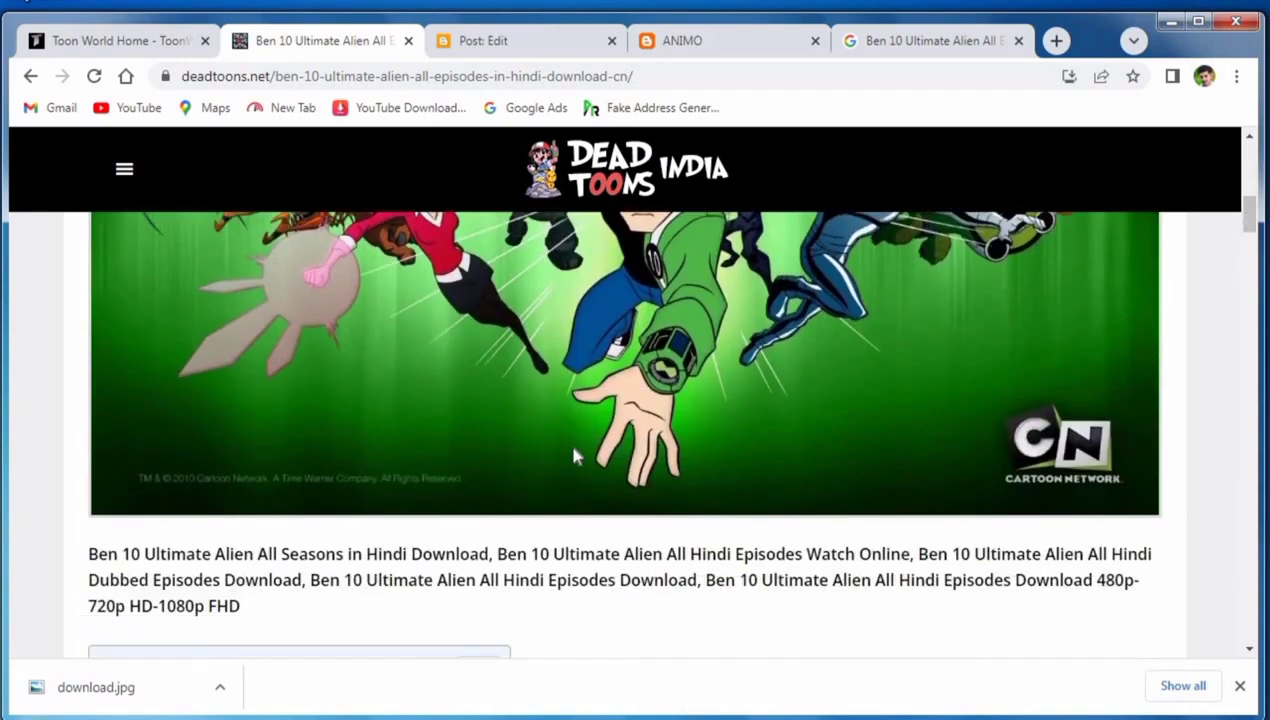
{"action": "scroll", "coordinate": [307, 472], "scroll_direction": "down", "scroll_amount": 1}
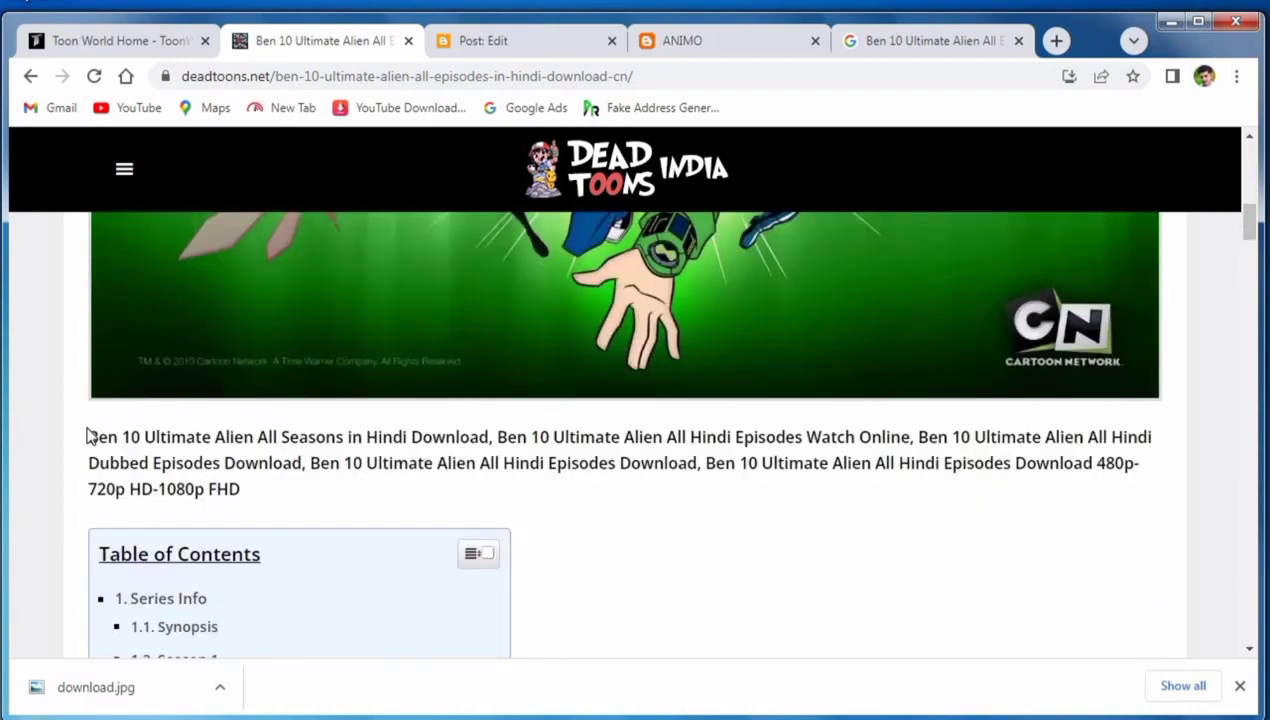
{"action": "left_click_drag", "start_coordinate": [86, 436], "coordinate": [263, 508]}
{"action": "key", "text": "ctrl+c"}
{"action": "right_click", "coordinate": [240, 448]}
{"action": "left_click", "coordinate": [280, 476]}
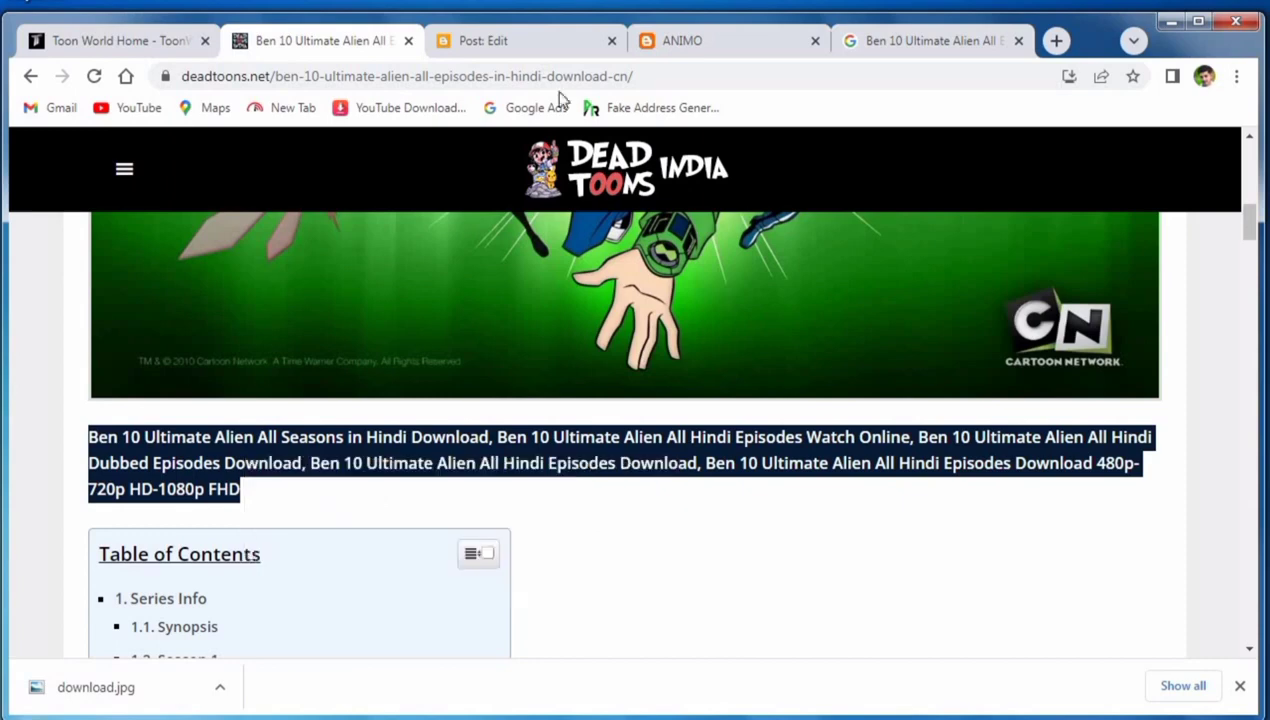
Return to the Blogger post editor and paste the copied paragraph below the image.
{"action": "left_click", "coordinate": [680, 40]}
{"action": "left_click", "coordinate": [508, 45]}
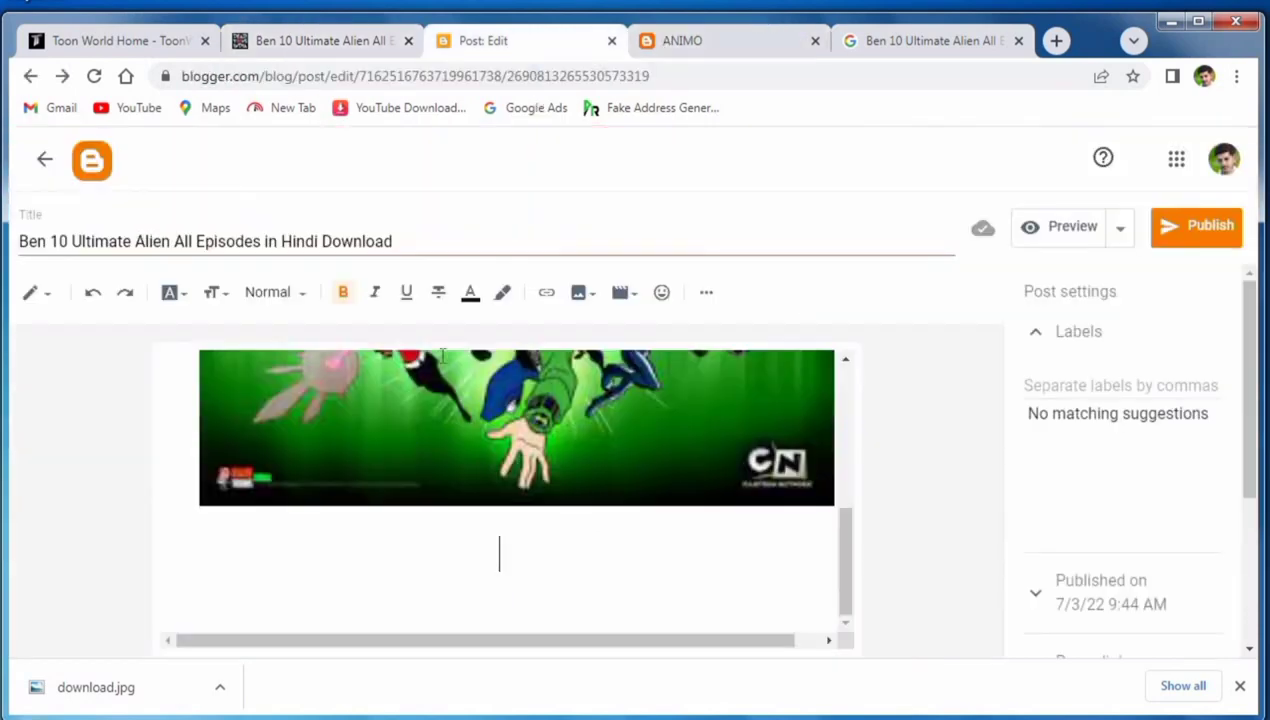
{"action": "right_click", "coordinate": [368, 514]}
{"action": "left_click", "coordinate": [425, 635]}
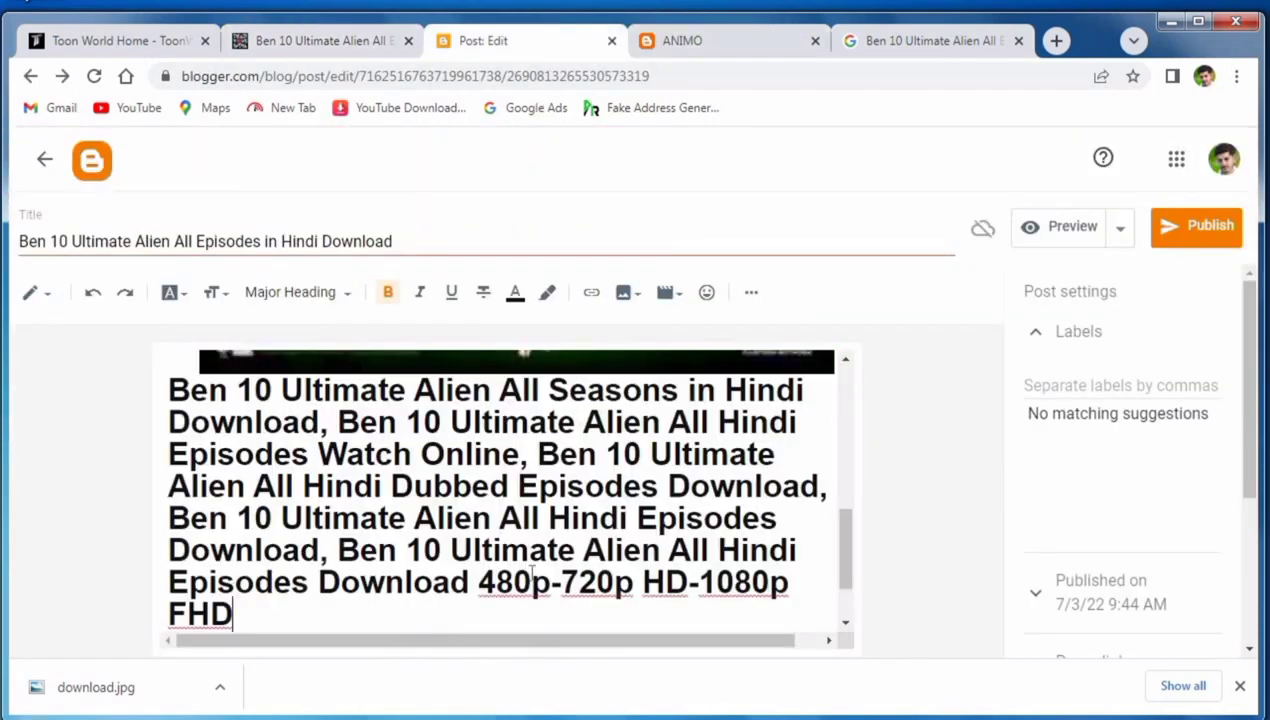
Set the pasted paragraph's style to Normal and its font size to Normal, and place the cursor below it.
{"action": "scroll", "coordinate": [505, 519], "scroll_direction": "up", "scroll_amount": 1}
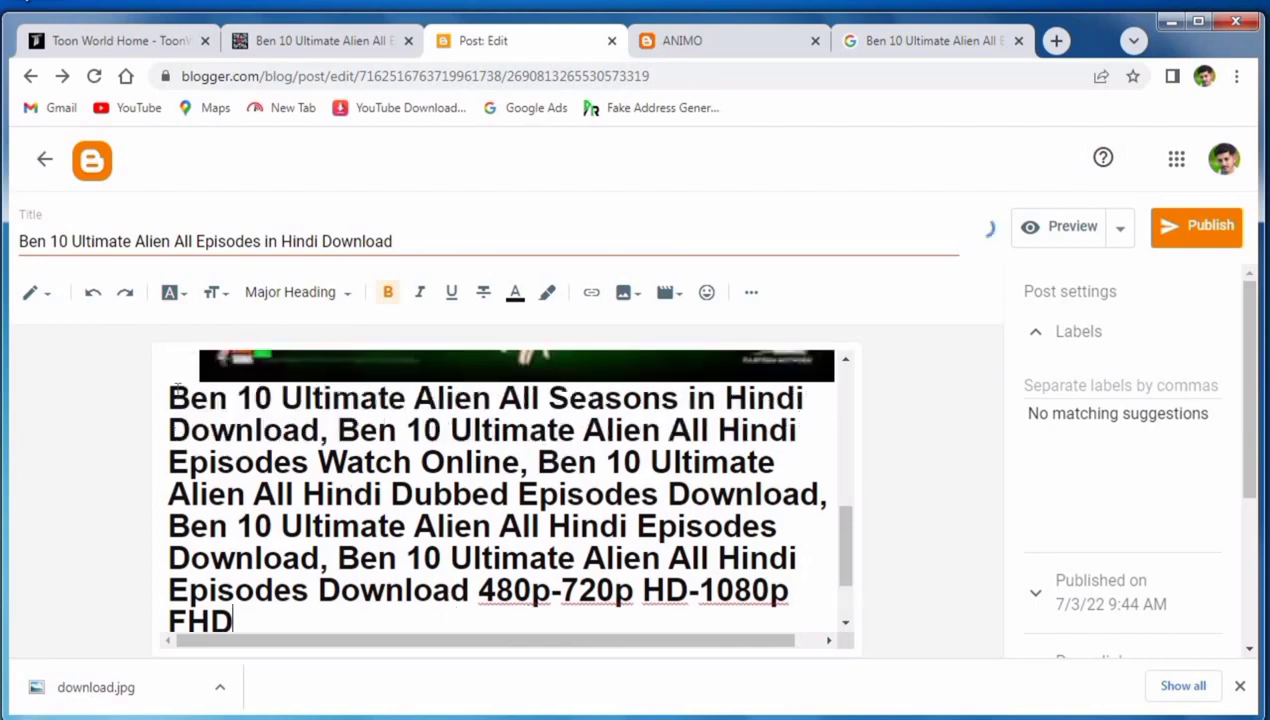
{"action": "left_click_drag", "start_coordinate": [168, 398], "coordinate": [247, 545]}
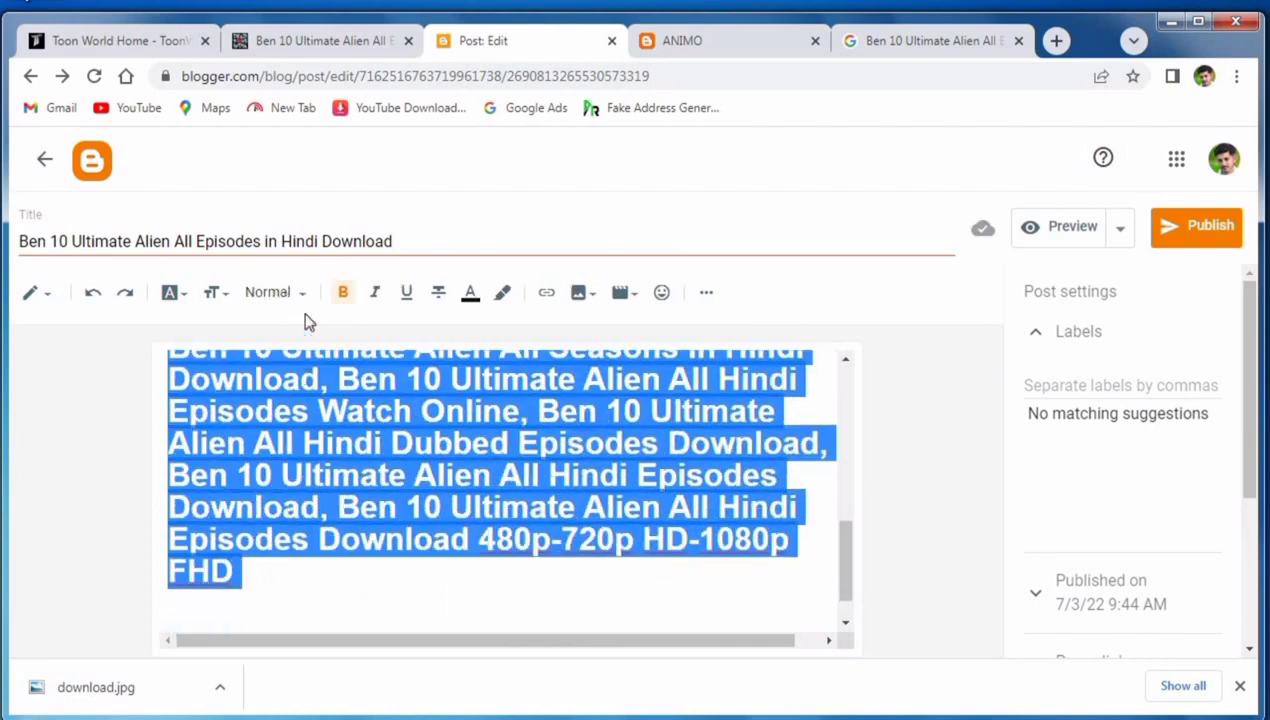
{"action": "left_click", "coordinate": [275, 294]}
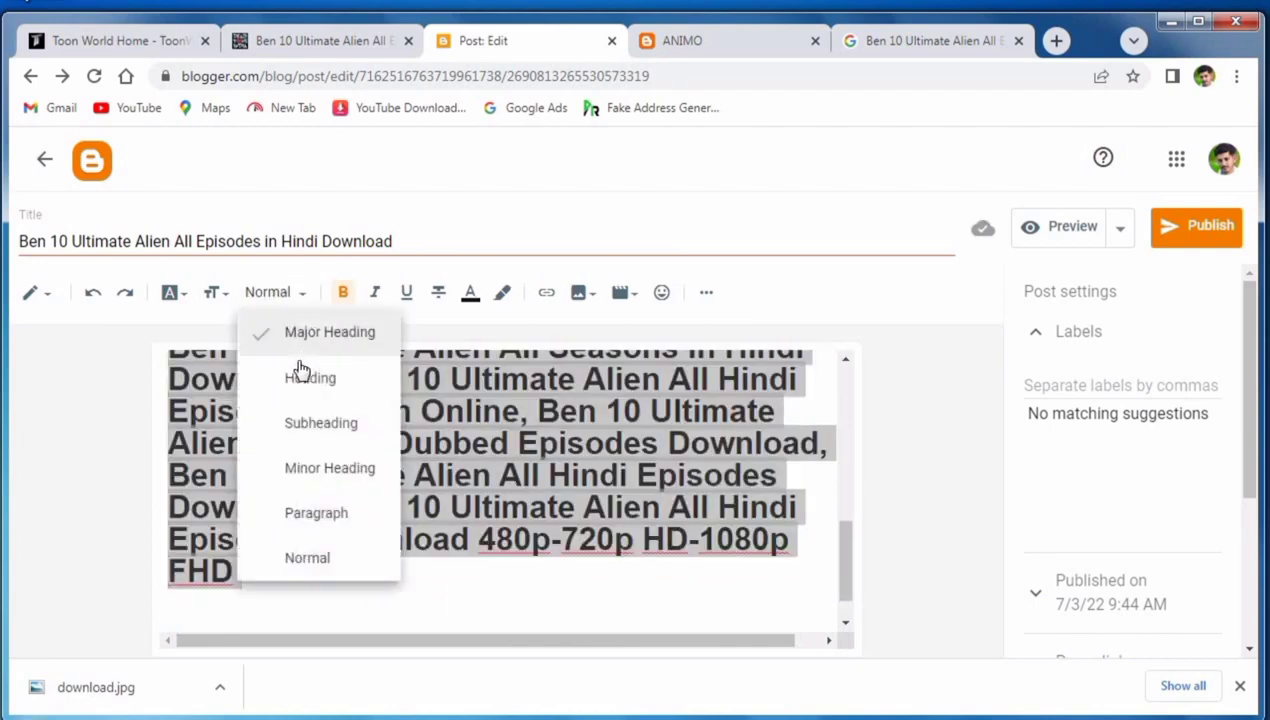
{"action": "left_click", "coordinate": [324, 557]}
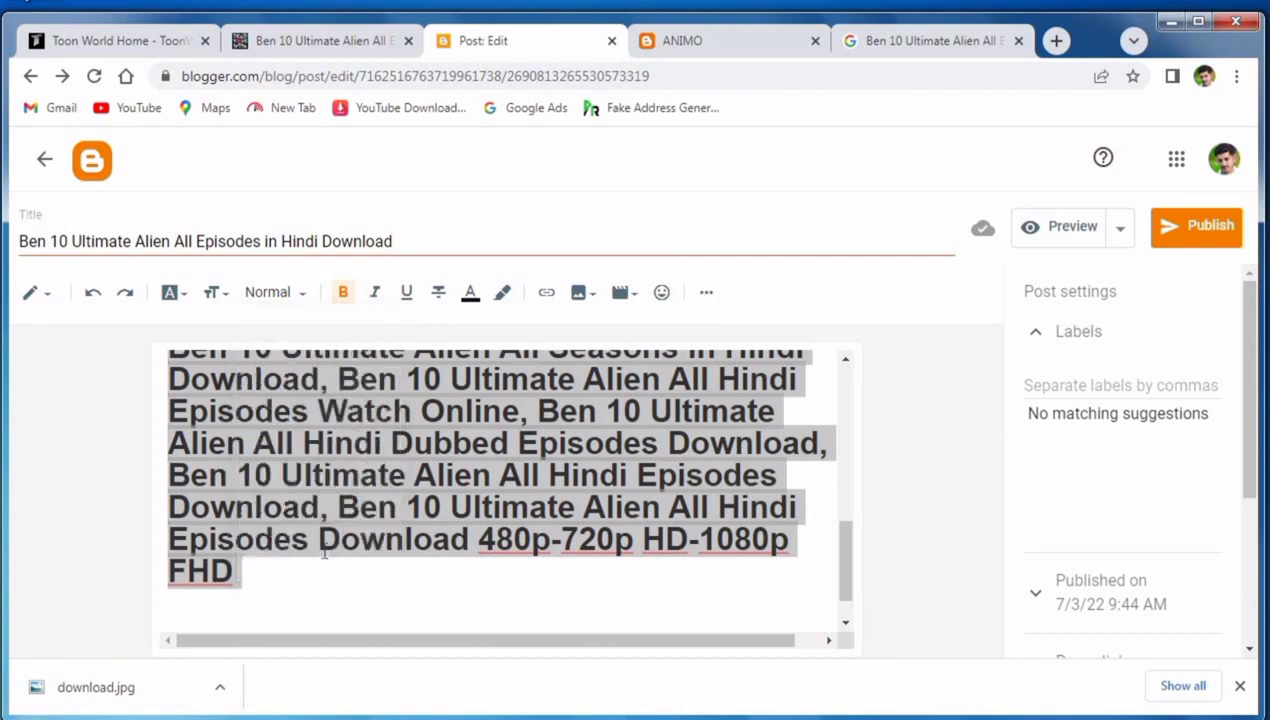
{"action": "left_click", "coordinate": [212, 292]}
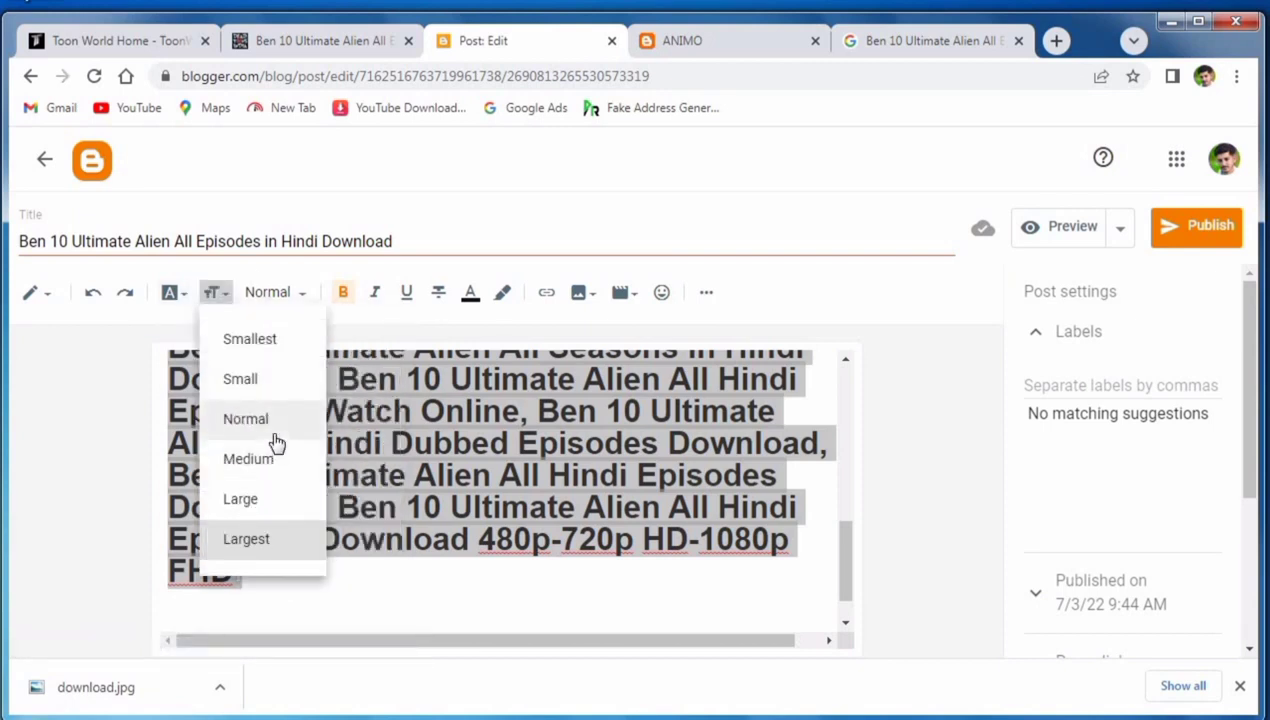
{"action": "left_click", "coordinate": [274, 440]}
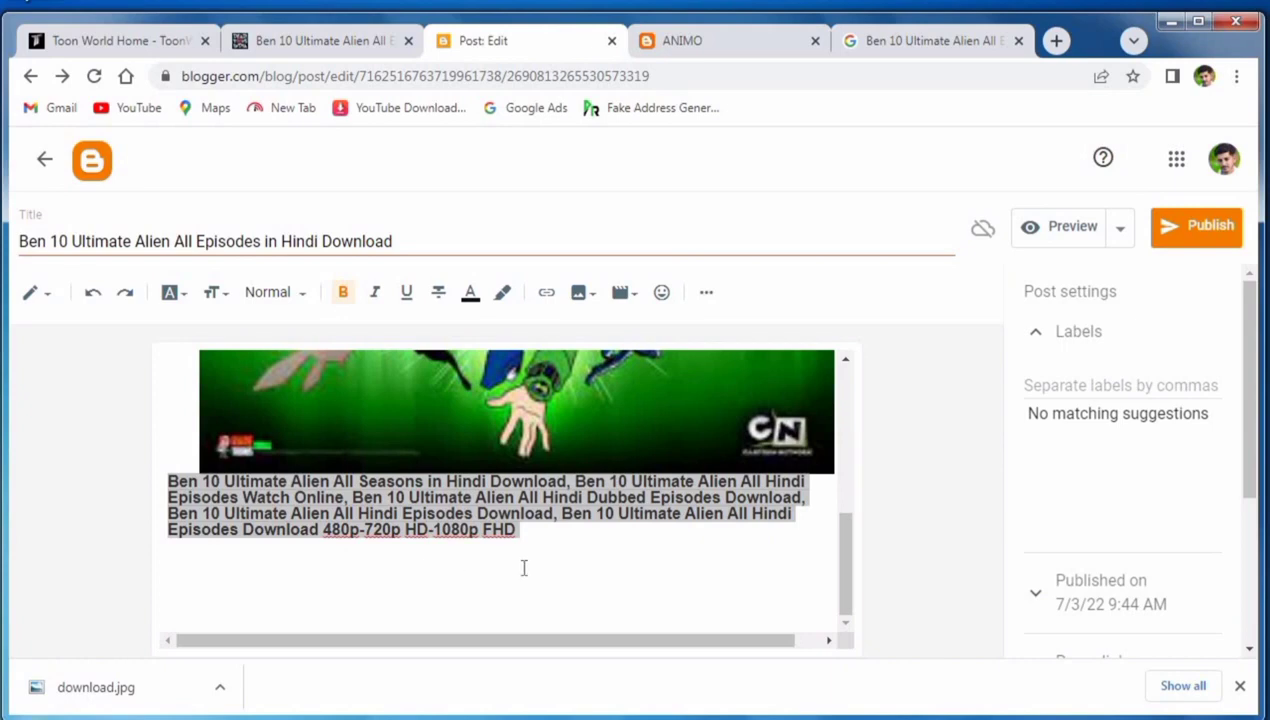
{"action": "left_click", "coordinate": [560, 574]}
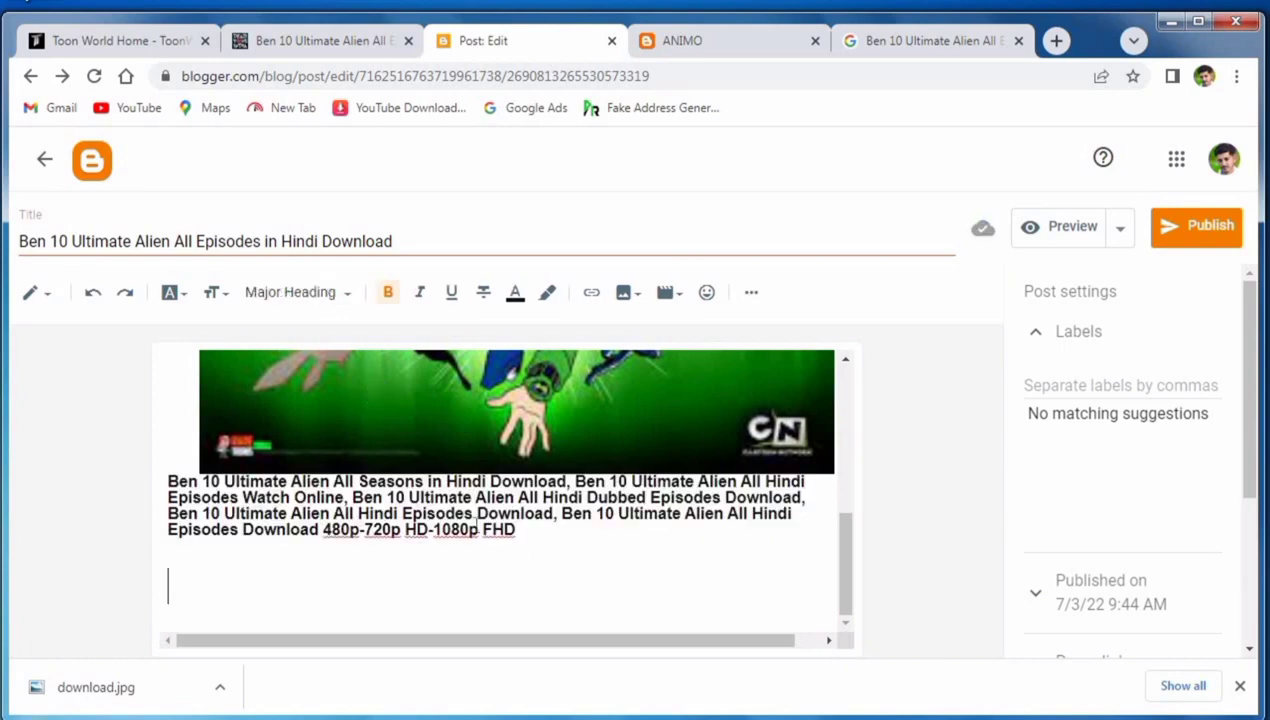
Set the empty line below the pasted text to Normal style and the pasted text itself to Paragraph style.
{"action": "left_click", "coordinate": [338, 294]}
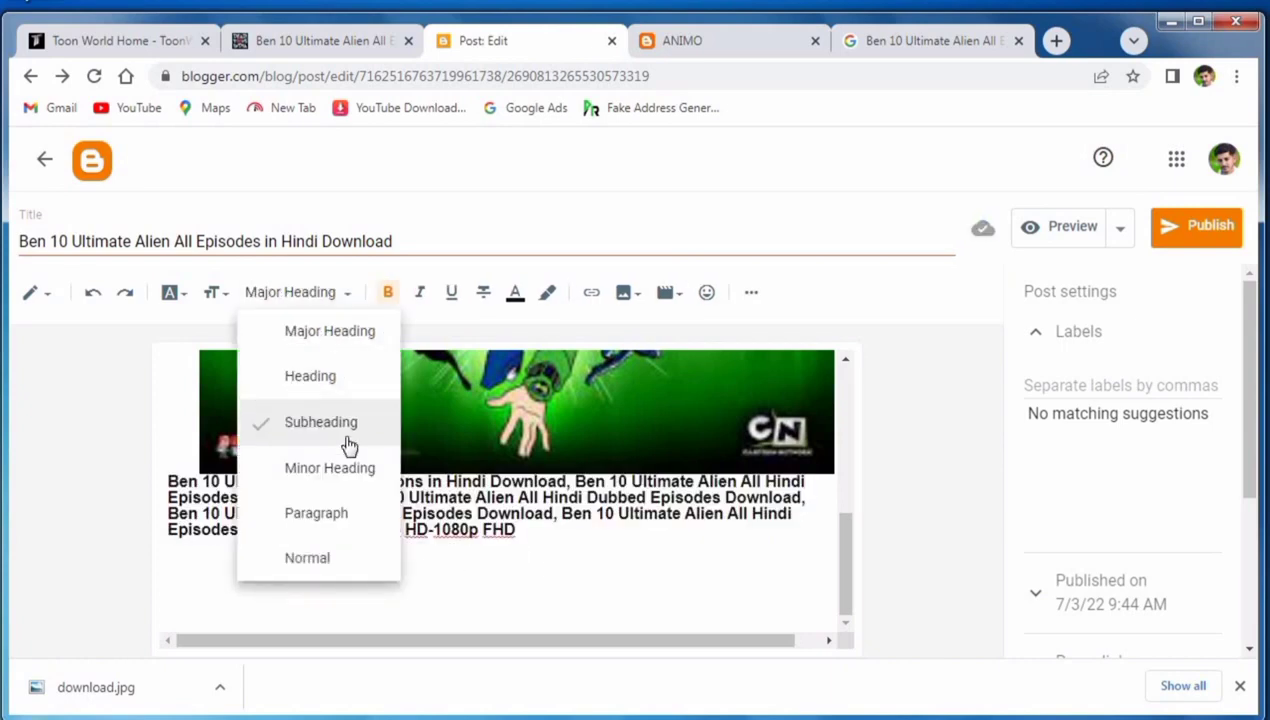
{"action": "left_click", "coordinate": [352, 560]}
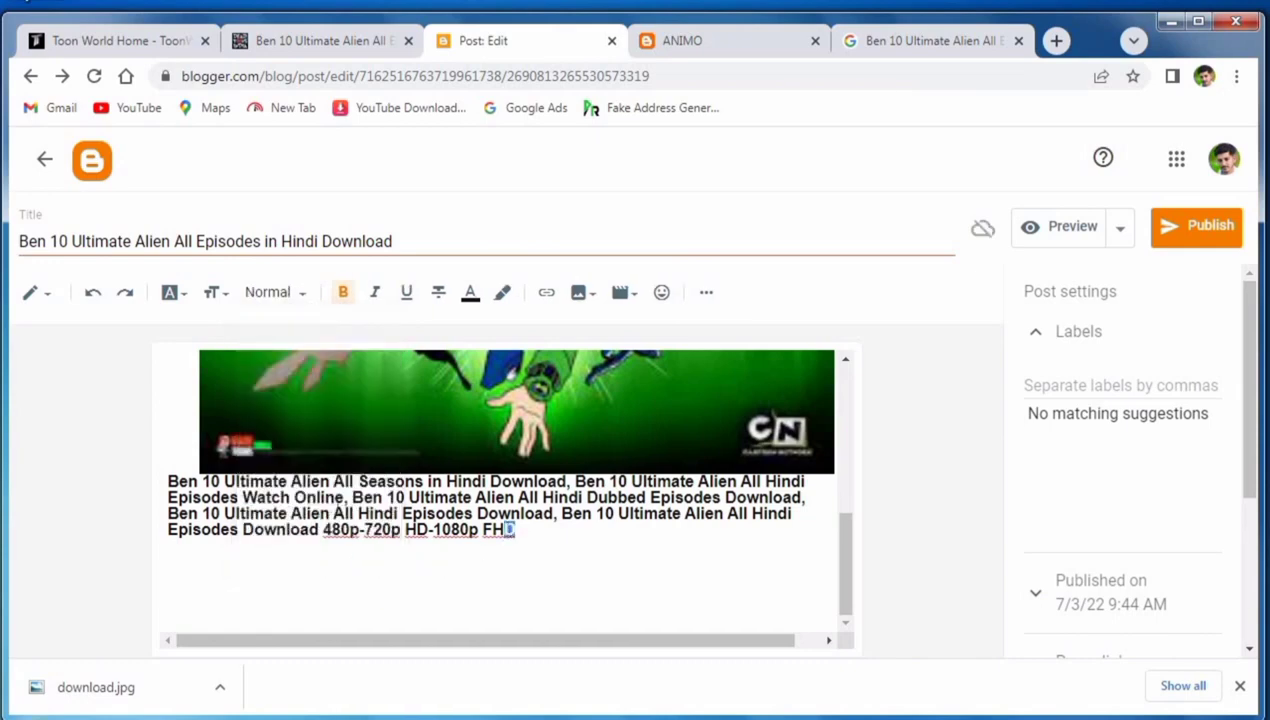
{"action": "left_click_drag", "start_coordinate": [514, 529], "coordinate": [136, 485]}
{"action": "left_click", "coordinate": [276, 292]}
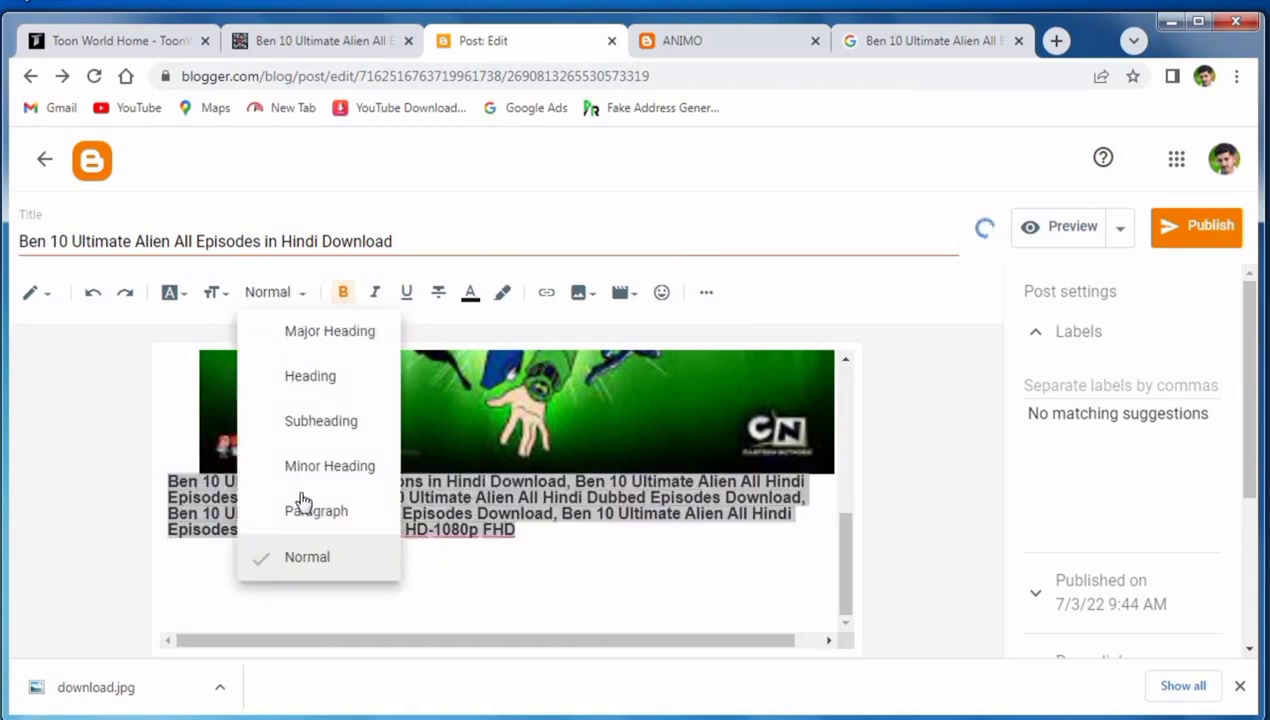
{"action": "left_click", "coordinate": [338, 515]}
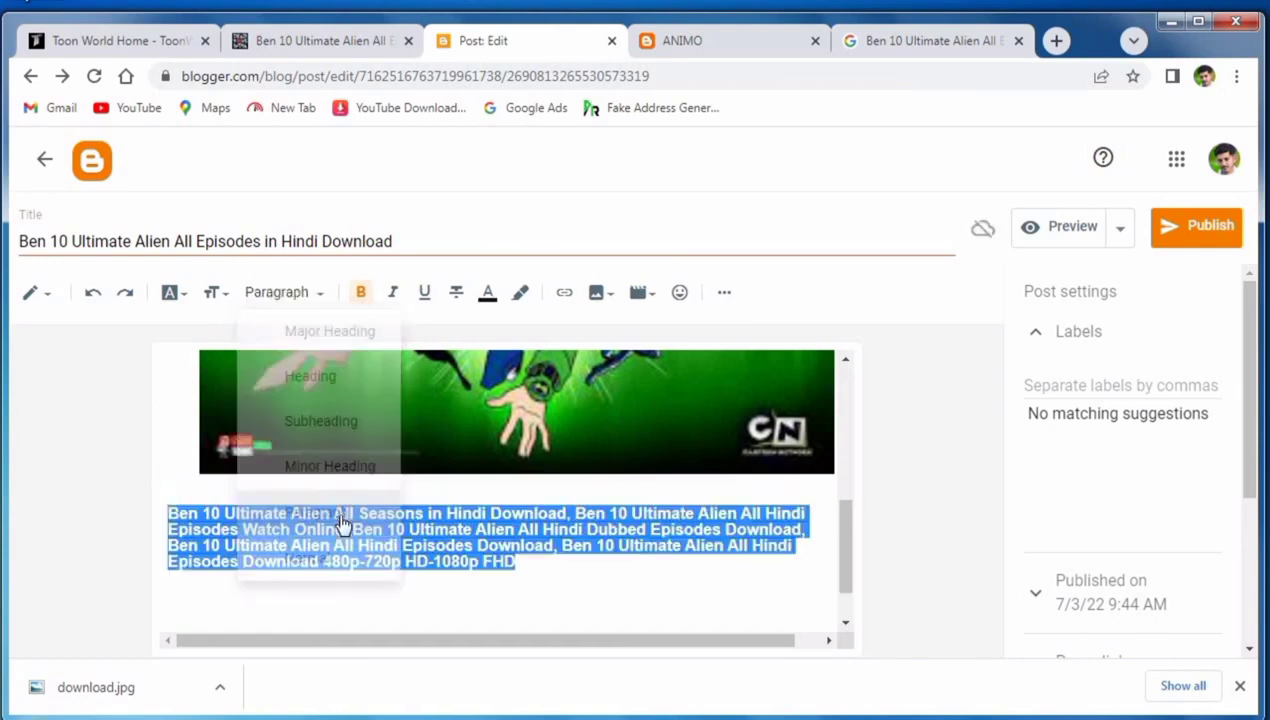
{"action": "left_click", "coordinate": [556, 600]}
{"action": "scroll", "coordinate": [442, 552], "scroll_direction": "up", "scroll_amount": 10}
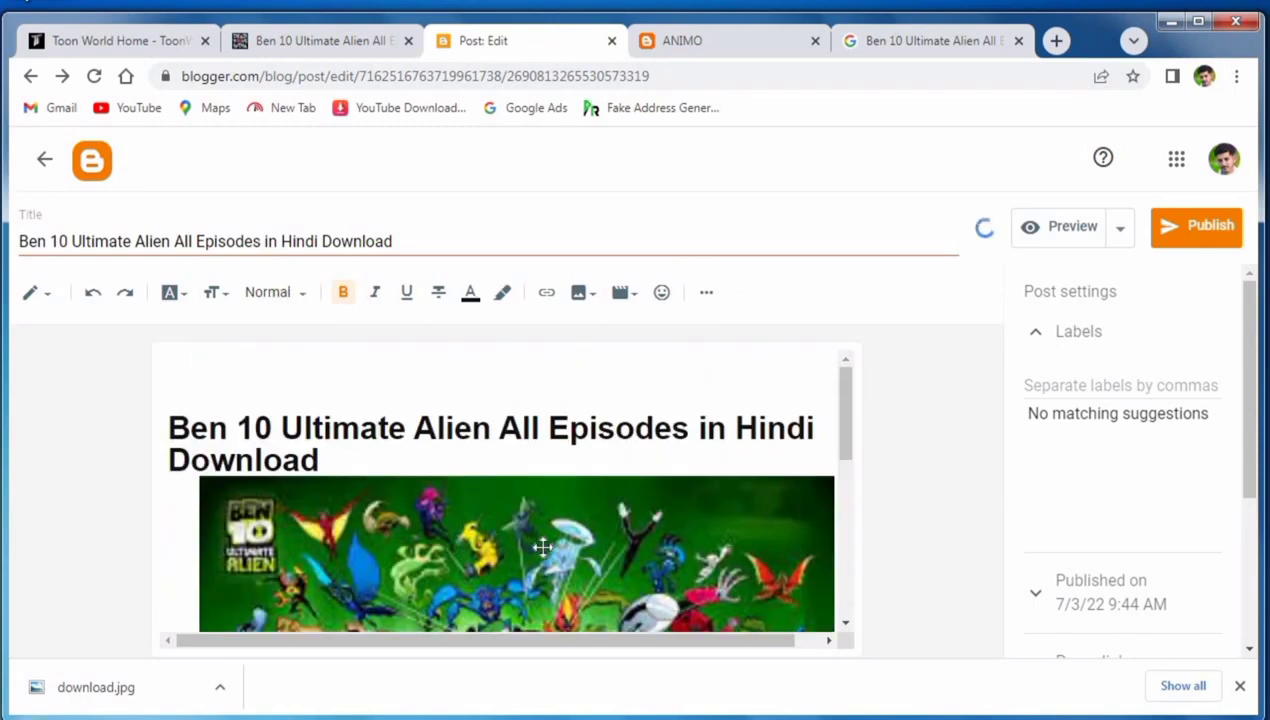
{"action": "scroll", "coordinate": [560, 515], "scroll_direction": "down", "scroll_amount": 10}
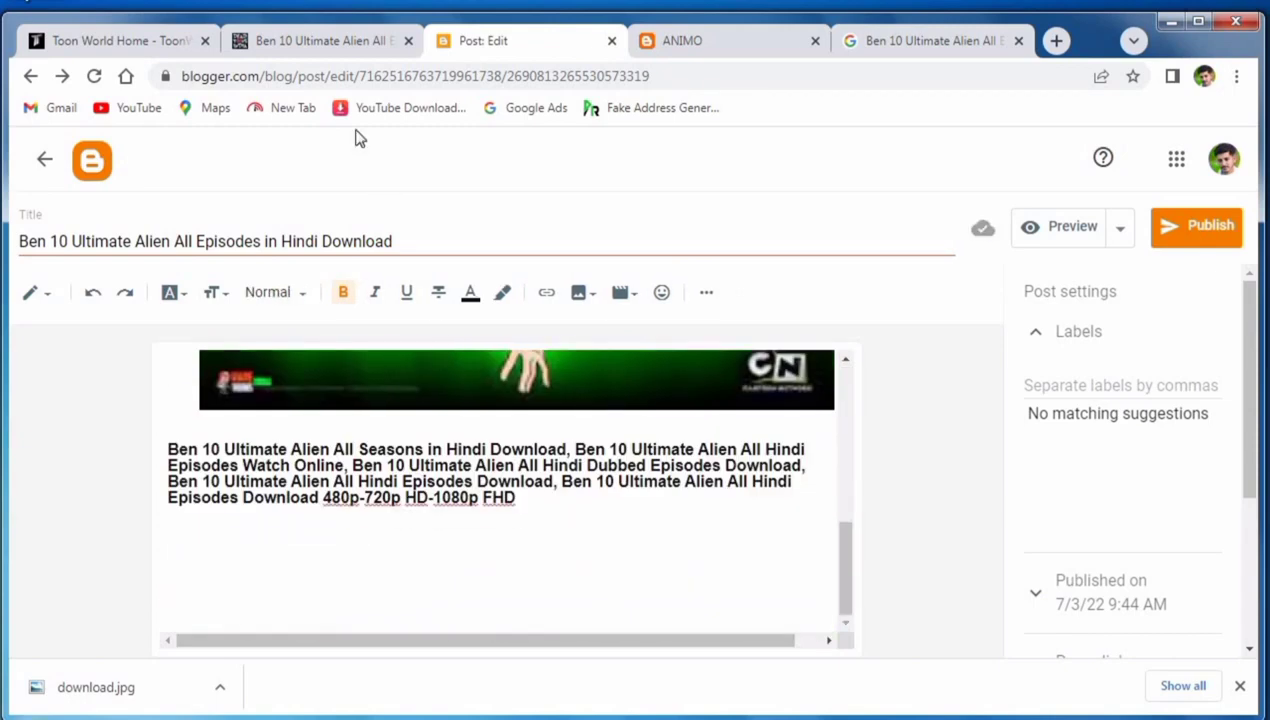
On the DeadToons page, copy everything from the Series Info heading through the end of the Synopsis text.
{"action": "left_click", "coordinate": [305, 45]}
{"action": "scroll", "coordinate": [496, 210], "scroll_direction": "down", "scroll_amount": 5}
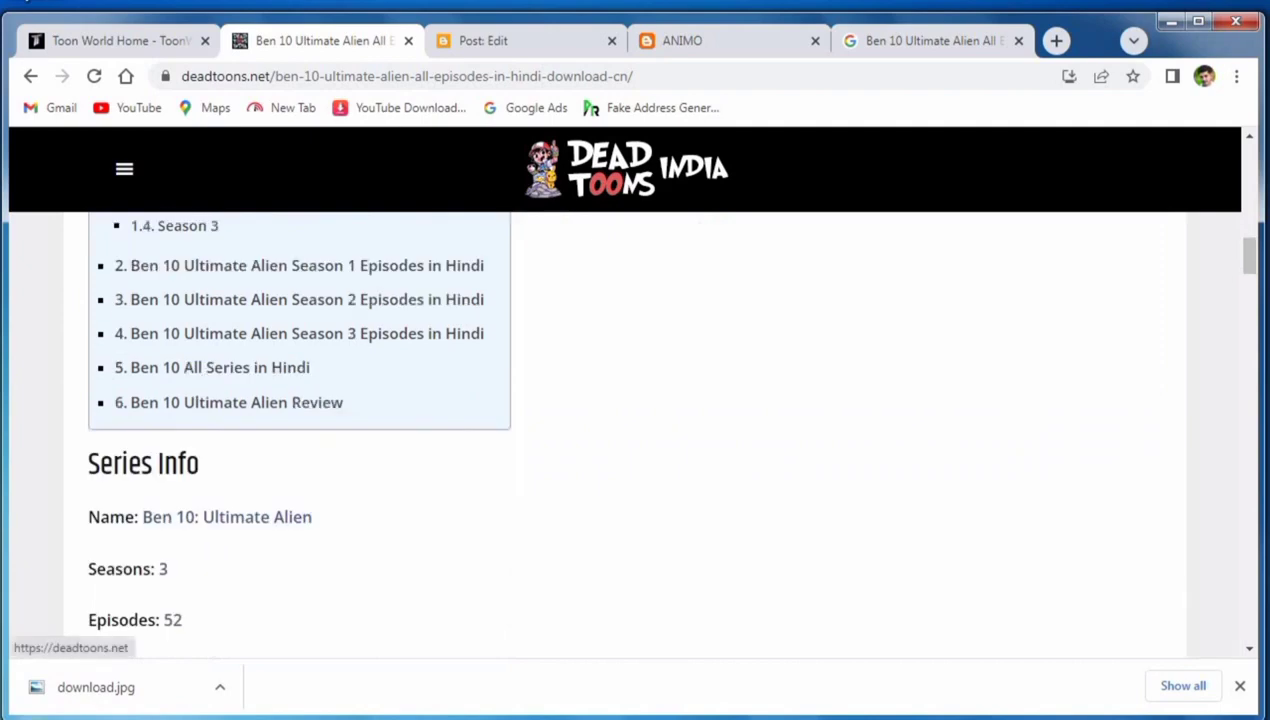
{"action": "left_click_drag", "start_coordinate": [90, 456], "coordinate": [385, 491]}
{"action": "right_click", "coordinate": [369, 481]}
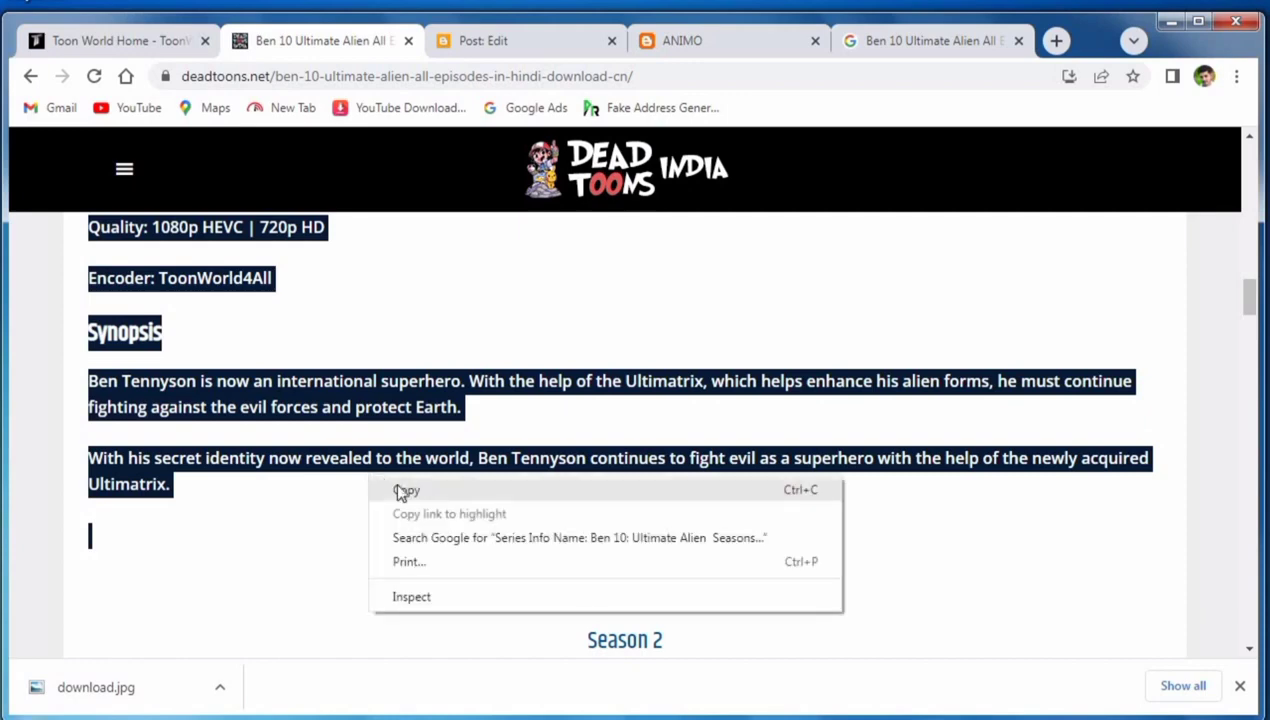
{"action": "left_click", "coordinate": [400, 491]}
Paste the copied Series Info and Synopsis sections at the end of the Blogger post and check them.
{"action": "left_click", "coordinate": [568, 46]}
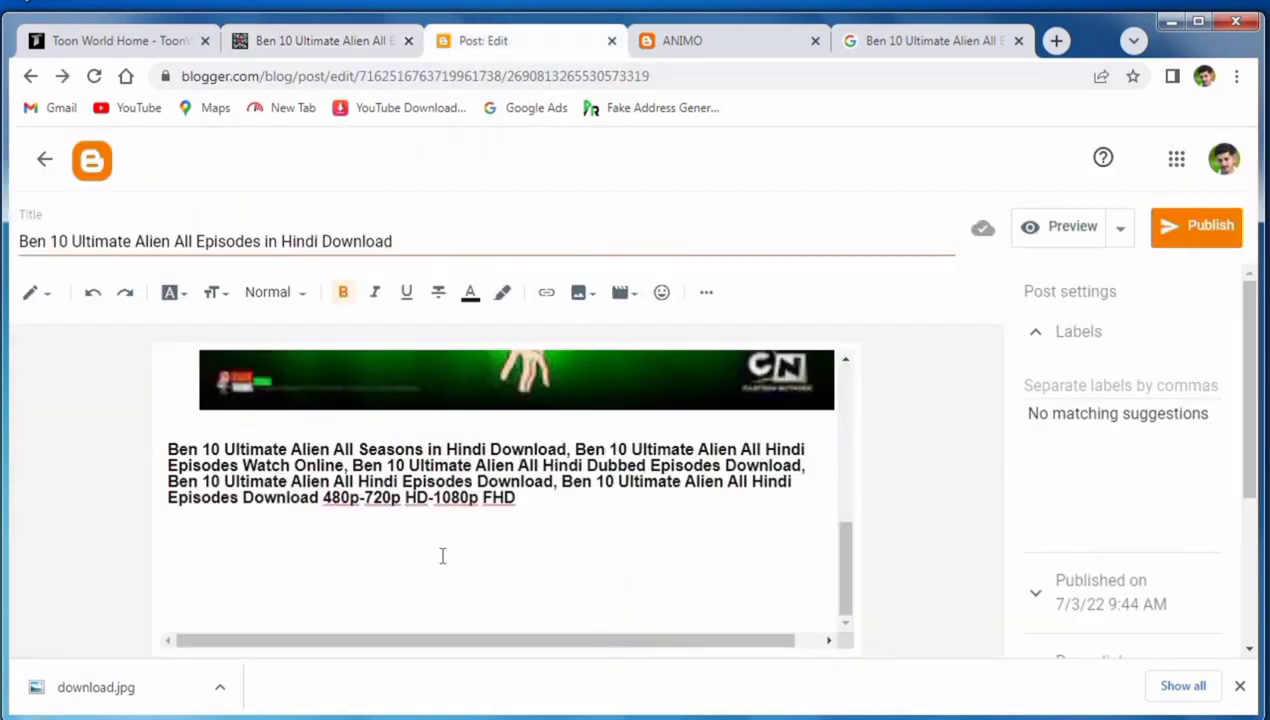
{"action": "right_click", "coordinate": [443, 556]}
{"action": "left_click", "coordinate": [488, 397]}
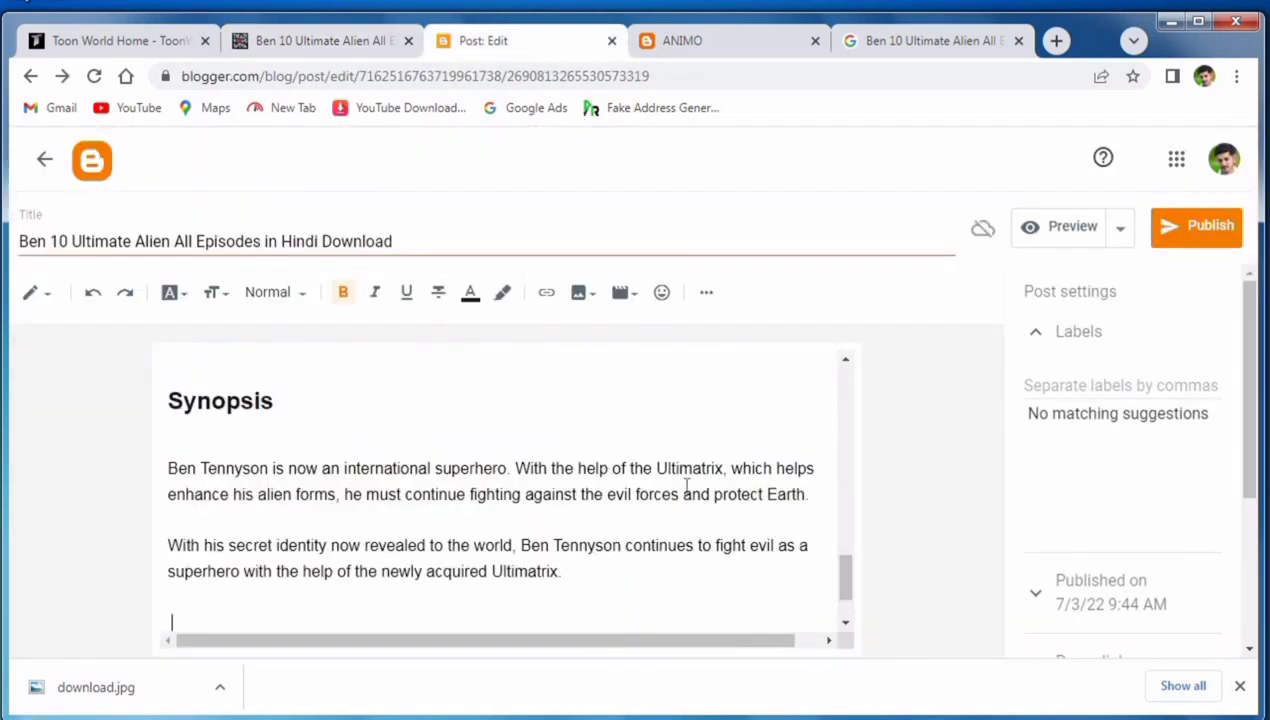
{"action": "scroll", "coordinate": [686, 485], "scroll_direction": "up", "scroll_amount": 10}
{"action": "scroll", "coordinate": [630, 505], "scroll_direction": "down", "scroll_amount": 3}
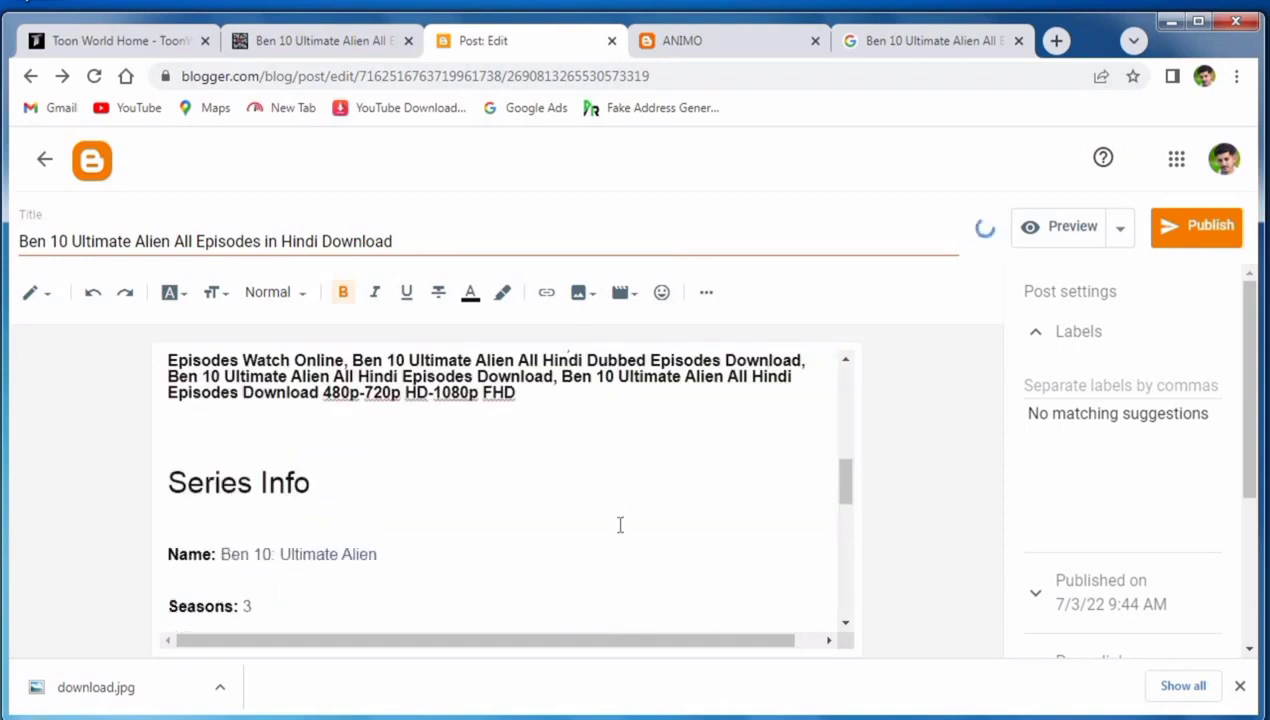
{"action": "scroll", "coordinate": [620, 525], "scroll_direction": "down", "scroll_amount": 6}
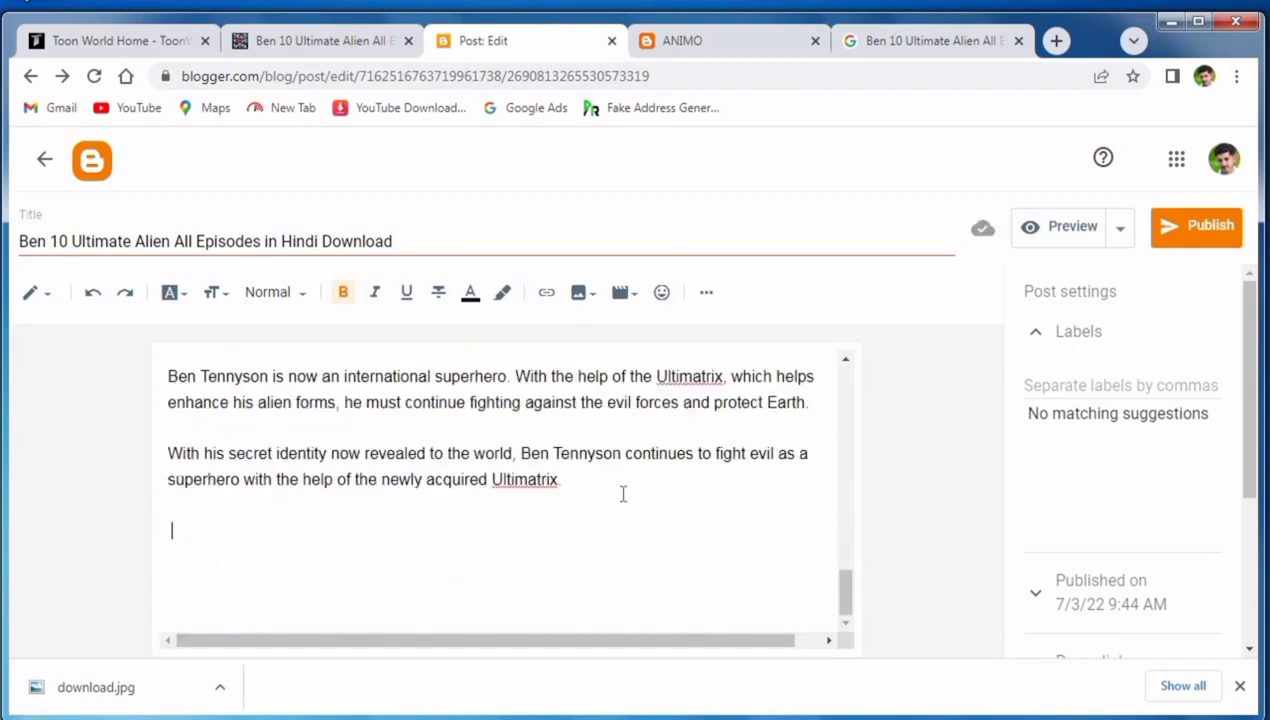
Examine the post's Encoder line, the ToonWorld4All and DeadToons pages, and the post from the Synopsis up to its title.
{"action": "scroll", "coordinate": [643, 502], "scroll_direction": "up", "scroll_amount": 3}
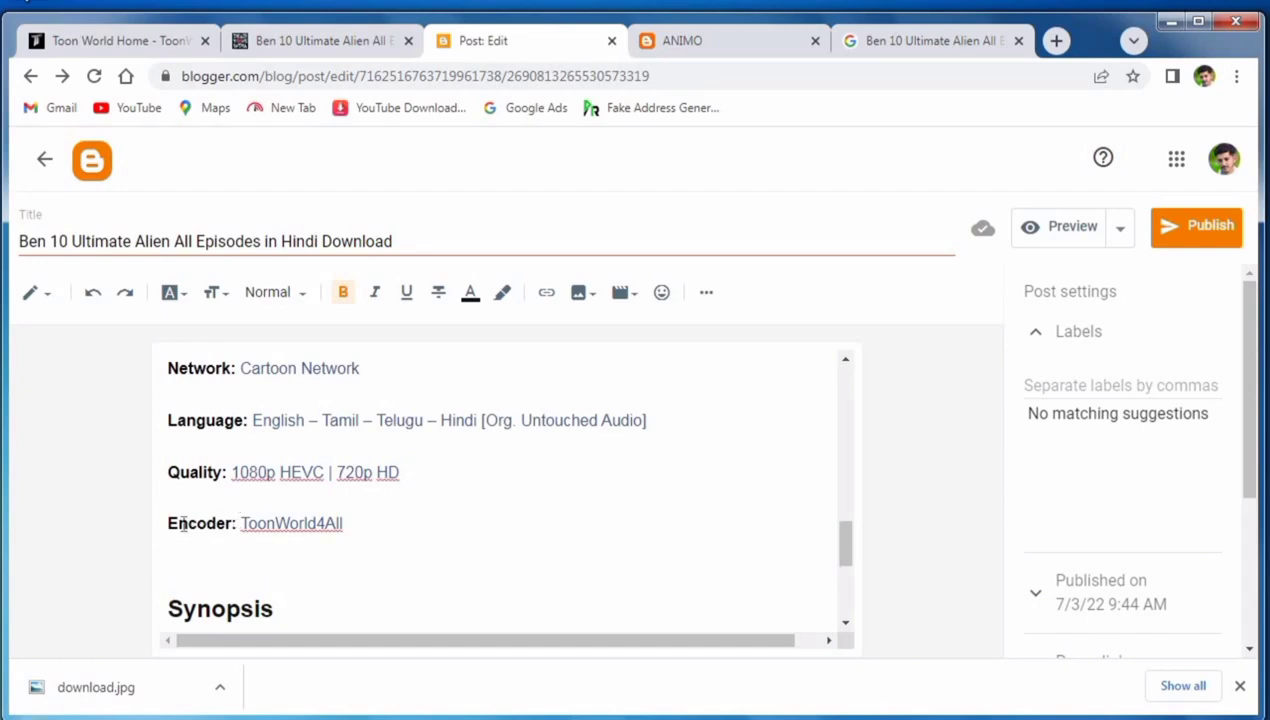
{"action": "left_click_drag", "start_coordinate": [168, 522], "coordinate": [420, 539]}
{"action": "left_click", "coordinate": [371, 535]}
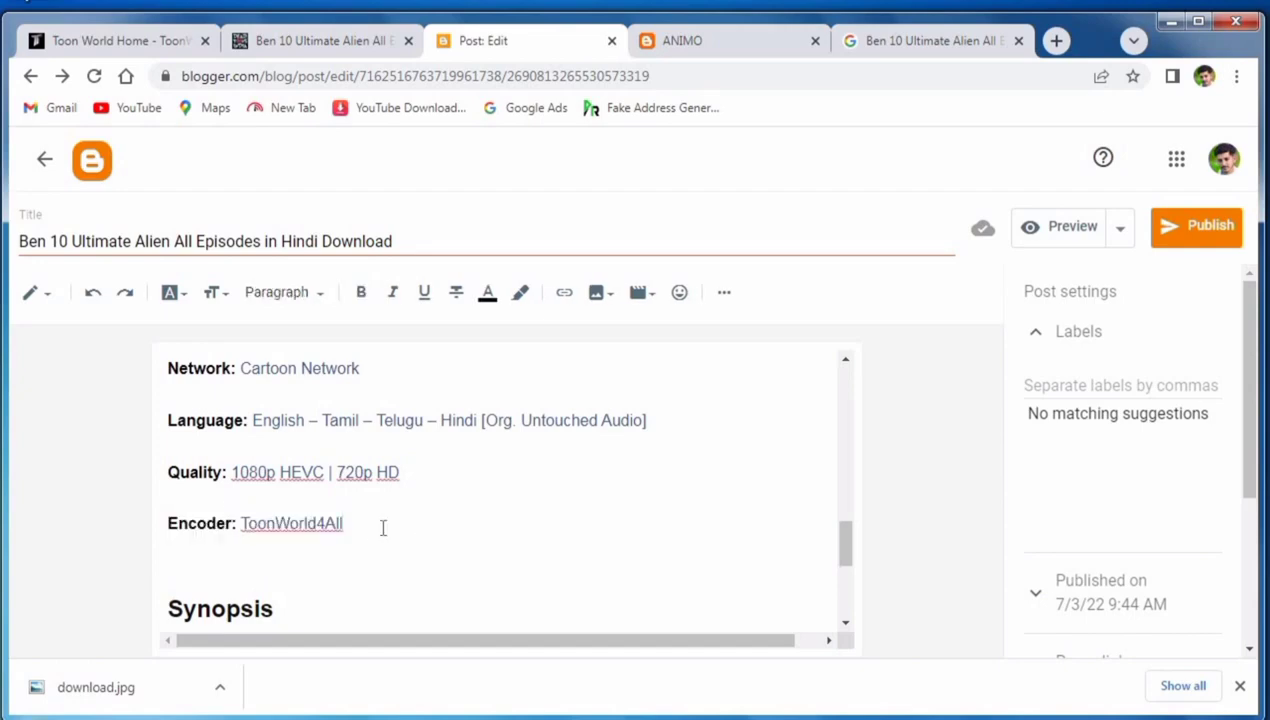
{"action": "left_click", "coordinate": [168, 41]}
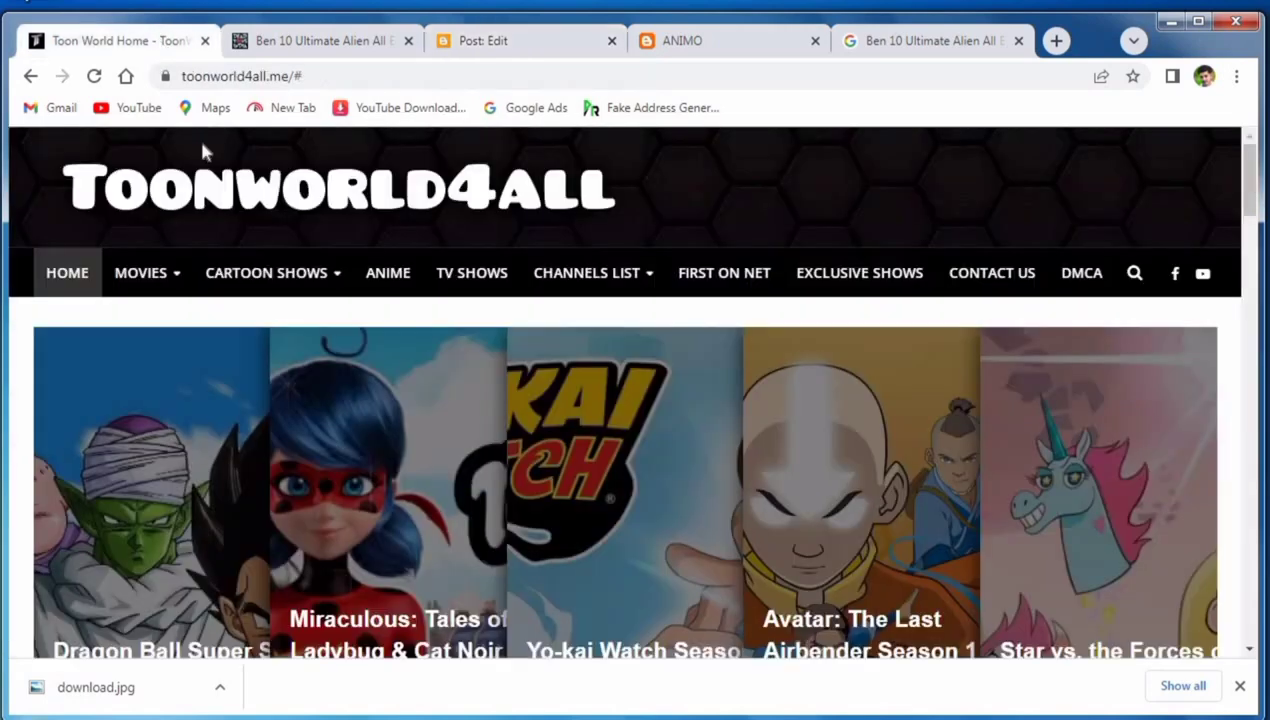
{"action": "left_click", "coordinate": [322, 38]}
{"action": "left_click", "coordinate": [408, 138]}
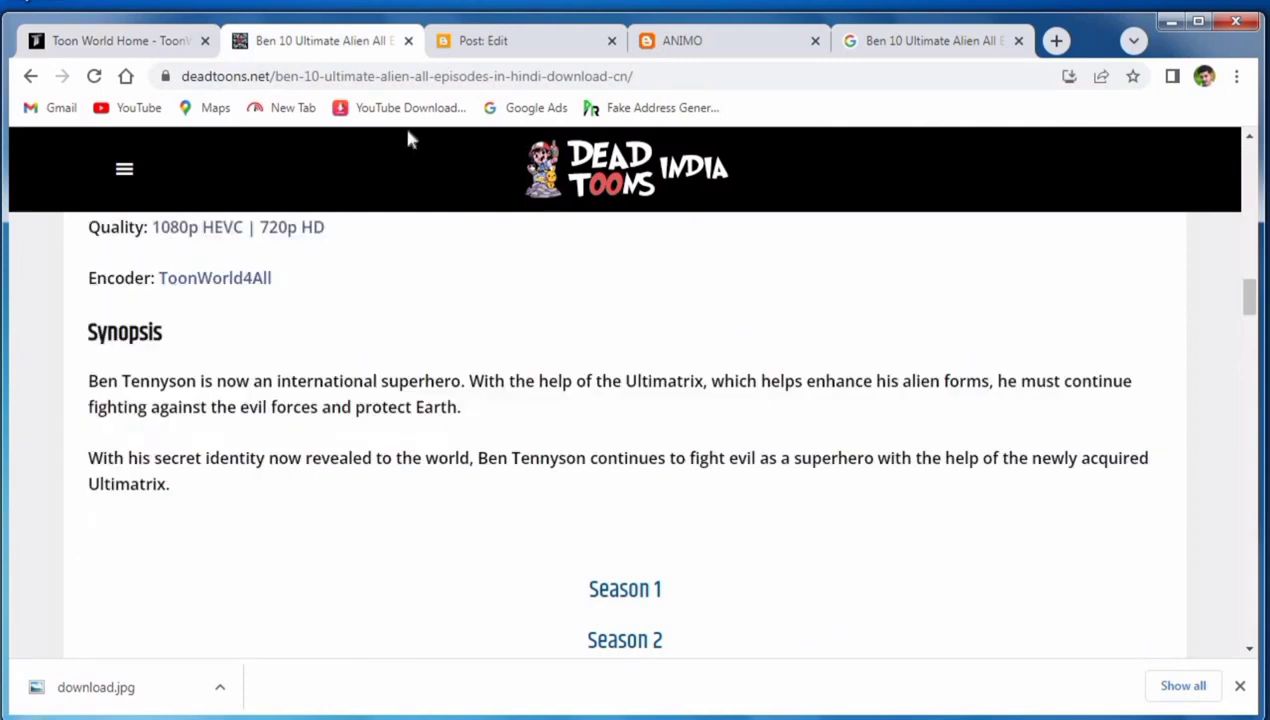
{"action": "left_click", "coordinate": [495, 38]}
{"action": "scroll", "coordinate": [545, 527], "scroll_direction": "down", "scroll_amount": 3}
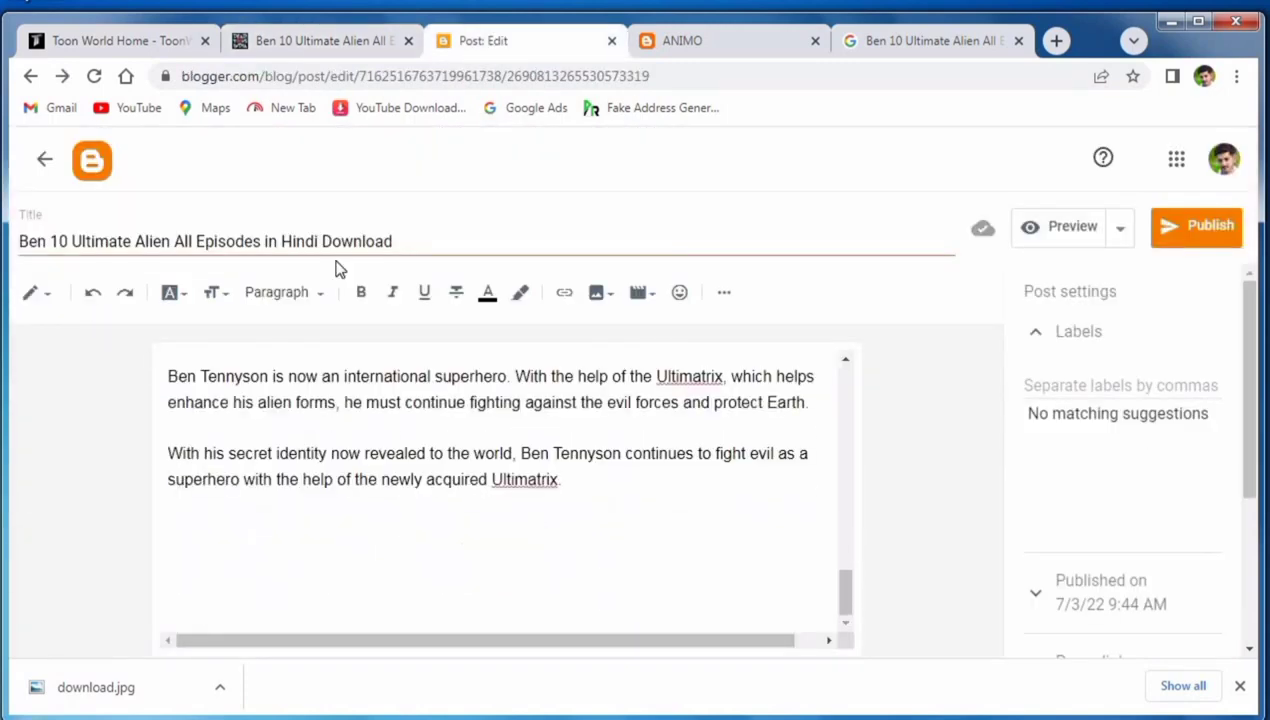
{"action": "scroll", "coordinate": [600, 495], "scroll_direction": "up", "scroll_amount": 10}
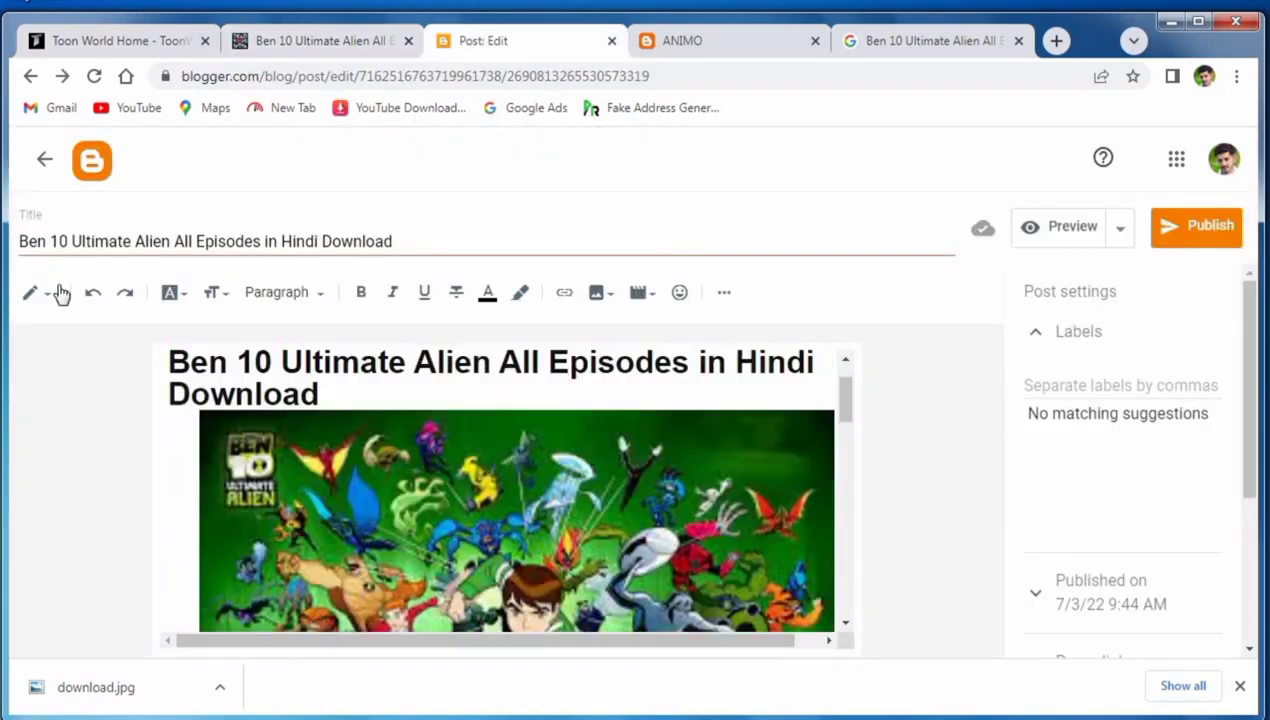
{"action": "left_click", "coordinate": [196, 241]}
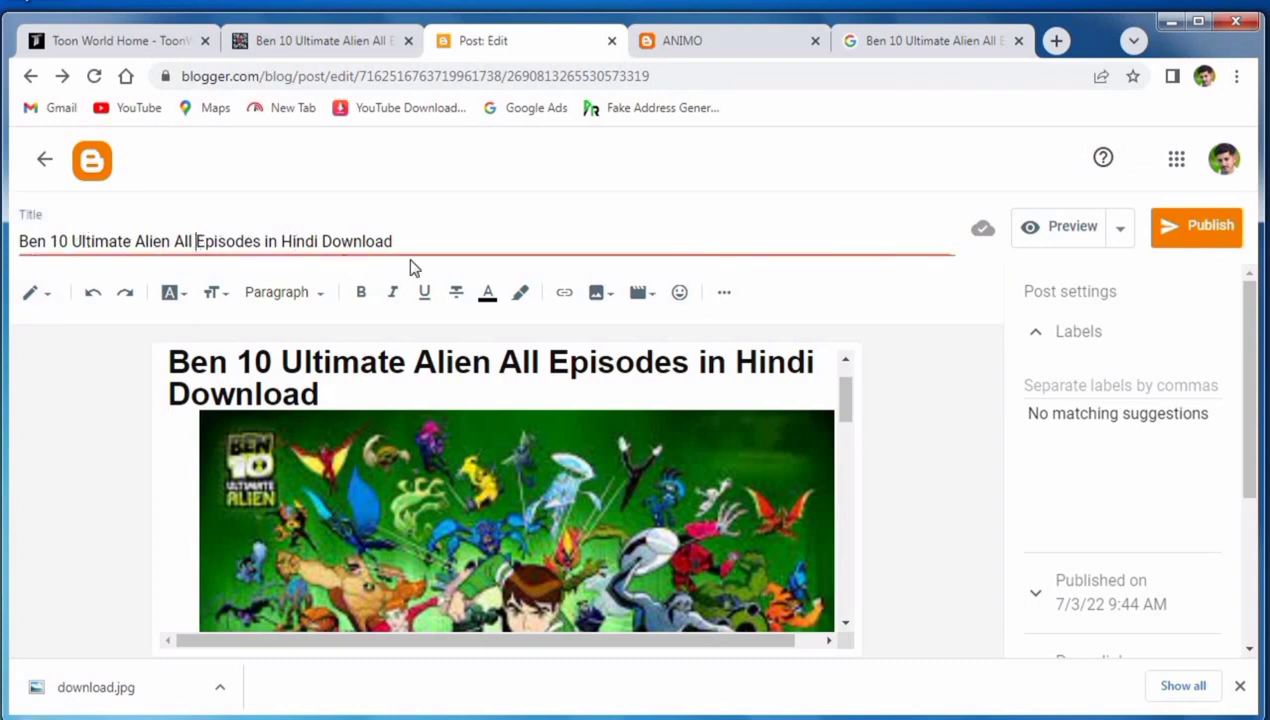
{"action": "key", "text": "BackSpace"}
{"action": "key", "text": "BackSpace"}
{"action": "key", "text": "BackSpace"}
{"action": "key", "text": "BackSpace"}
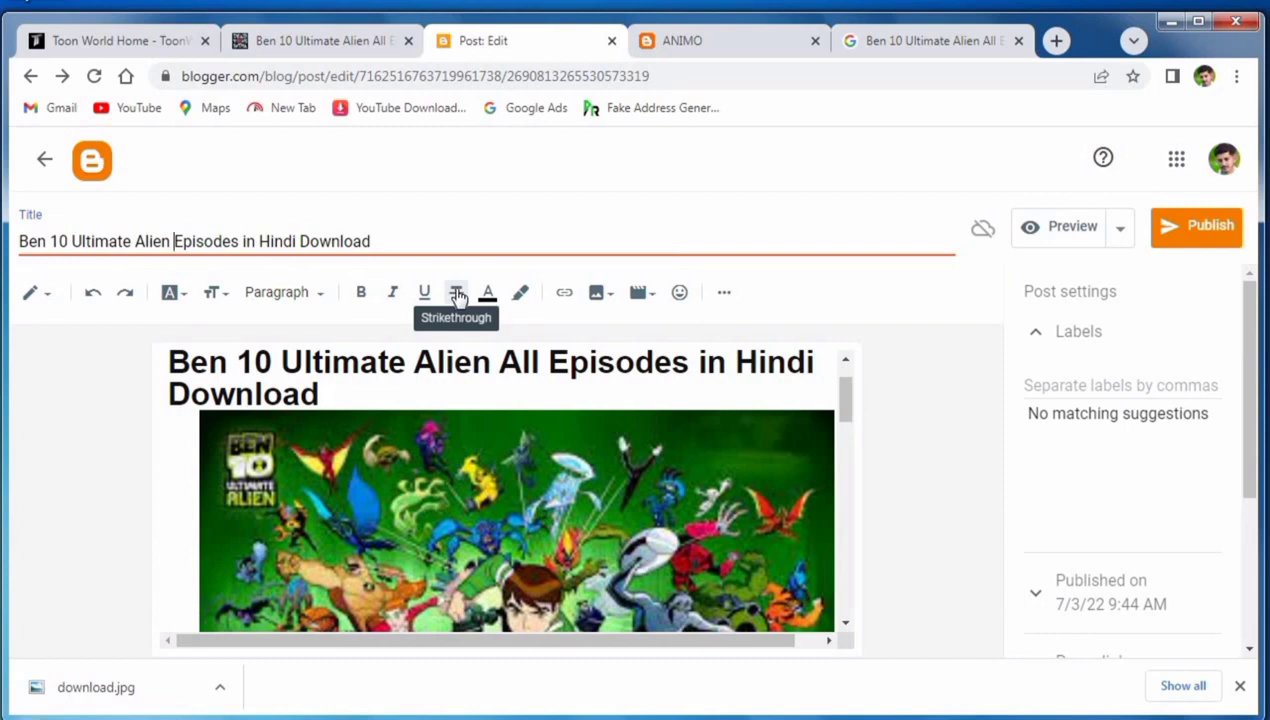
{"action": "type", "text": "SEAD"}
{"action": "key", "text": "ctrl+v"}
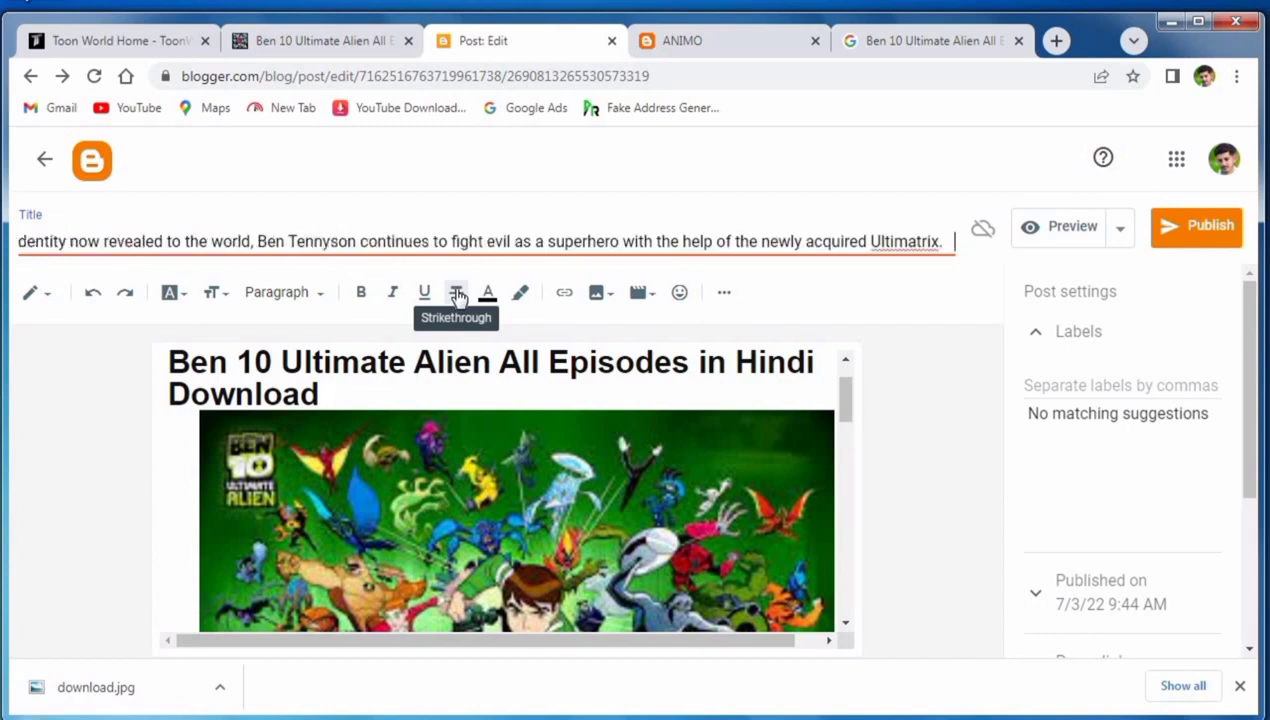
{"action": "type", "text": "E"}
Replace the whole post title with the text copied from the post's heading, "Ben 10 Ultimate Alien All Episodes in Hindi Download".
{"action": "double_click", "coordinate": [712, 241]}
{"action": "triple_click", "coordinate": [711, 238]}
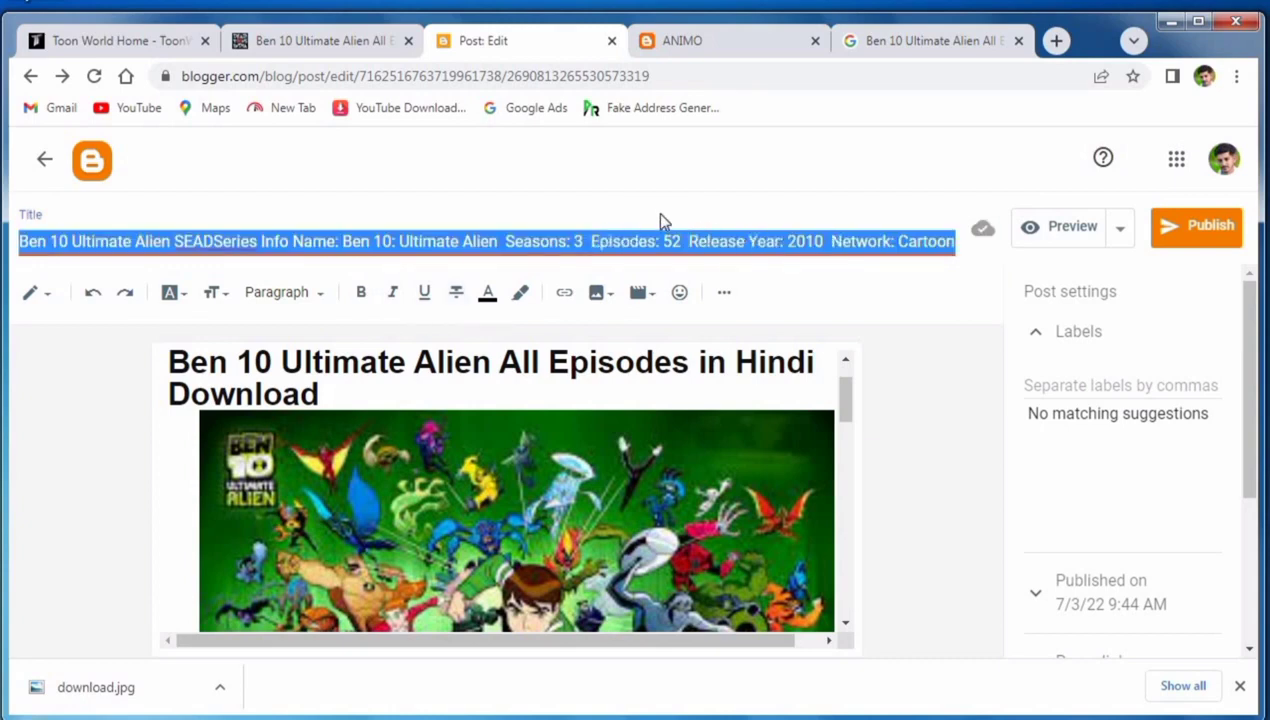
{"action": "key", "text": "BackSpace"}
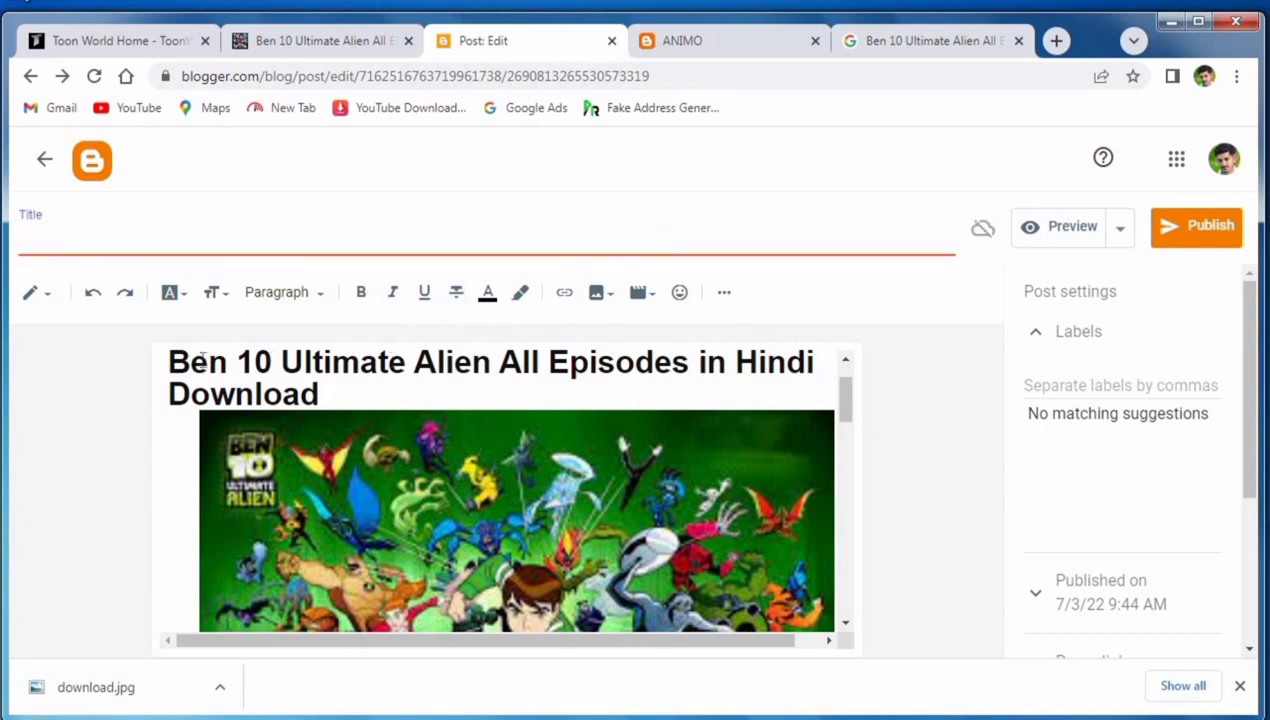
{"action": "left_click_drag", "start_coordinate": [168, 362], "coordinate": [330, 400]}
{"action": "right_click", "coordinate": [270, 364]}
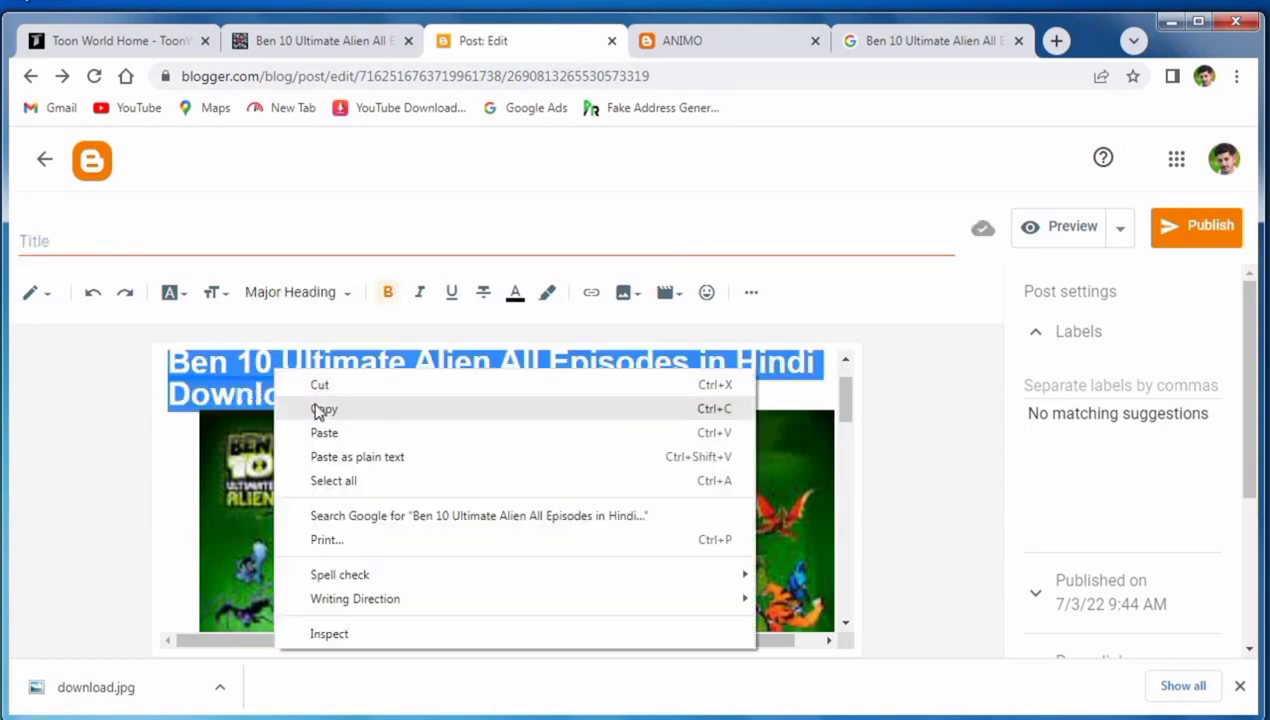
{"action": "left_click", "coordinate": [318, 405]}
{"action": "right_click", "coordinate": [221, 251]}
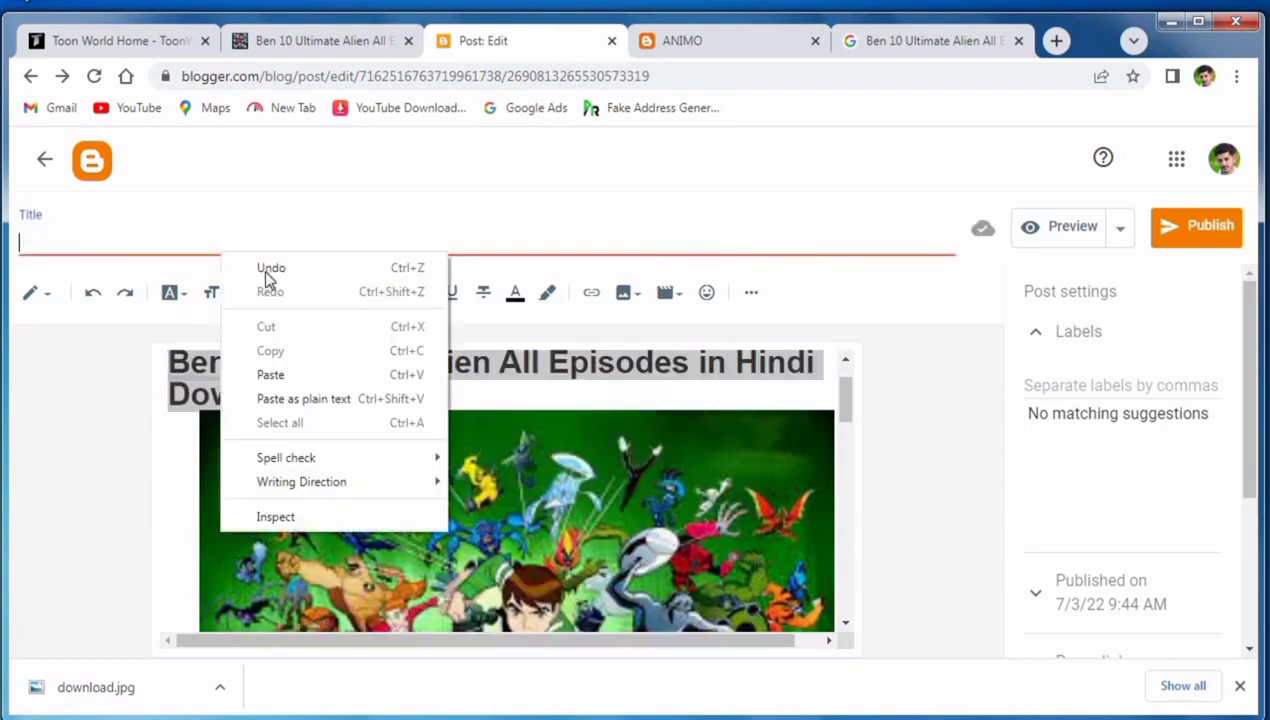
{"action": "left_click", "coordinate": [296, 374]}
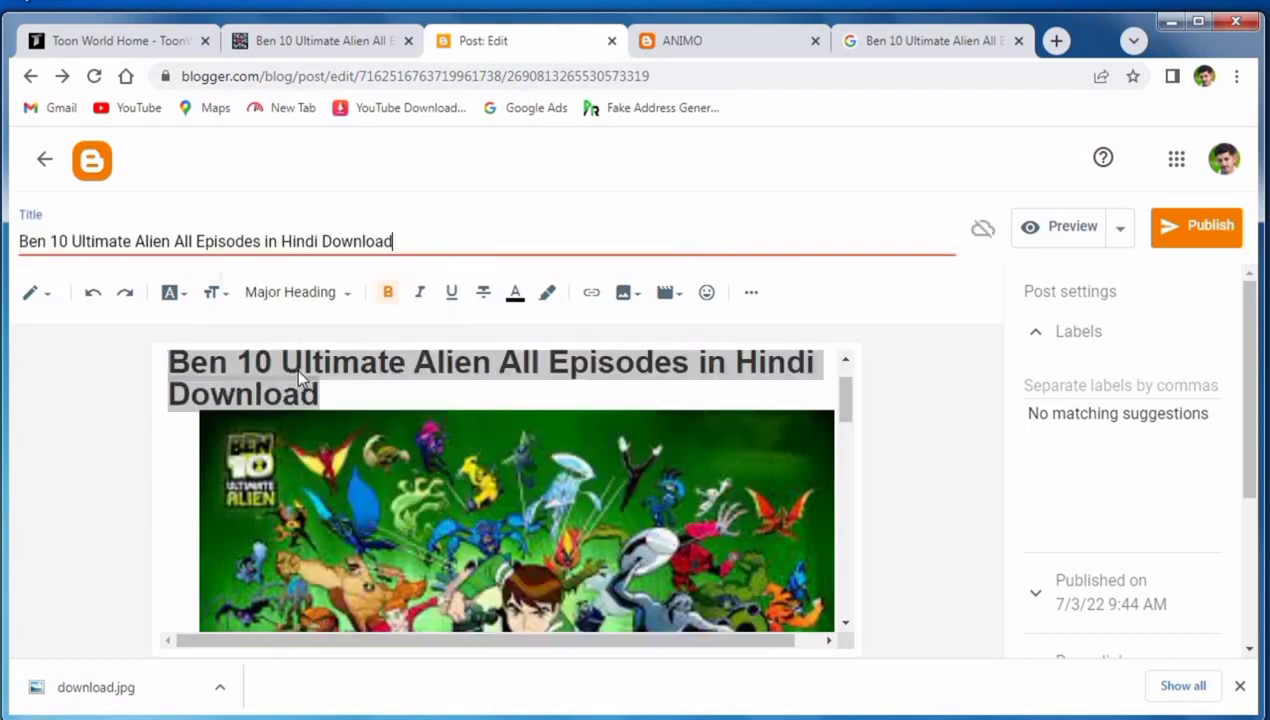
Replace the word "All" in the post title with "SEASON 1".
{"action": "left_click", "coordinate": [195, 237]}
{"action": "key", "text": "BackSpace"}
{"action": "key", "text": "BackSpace"}
{"action": "key", "text": "BackSpace"}
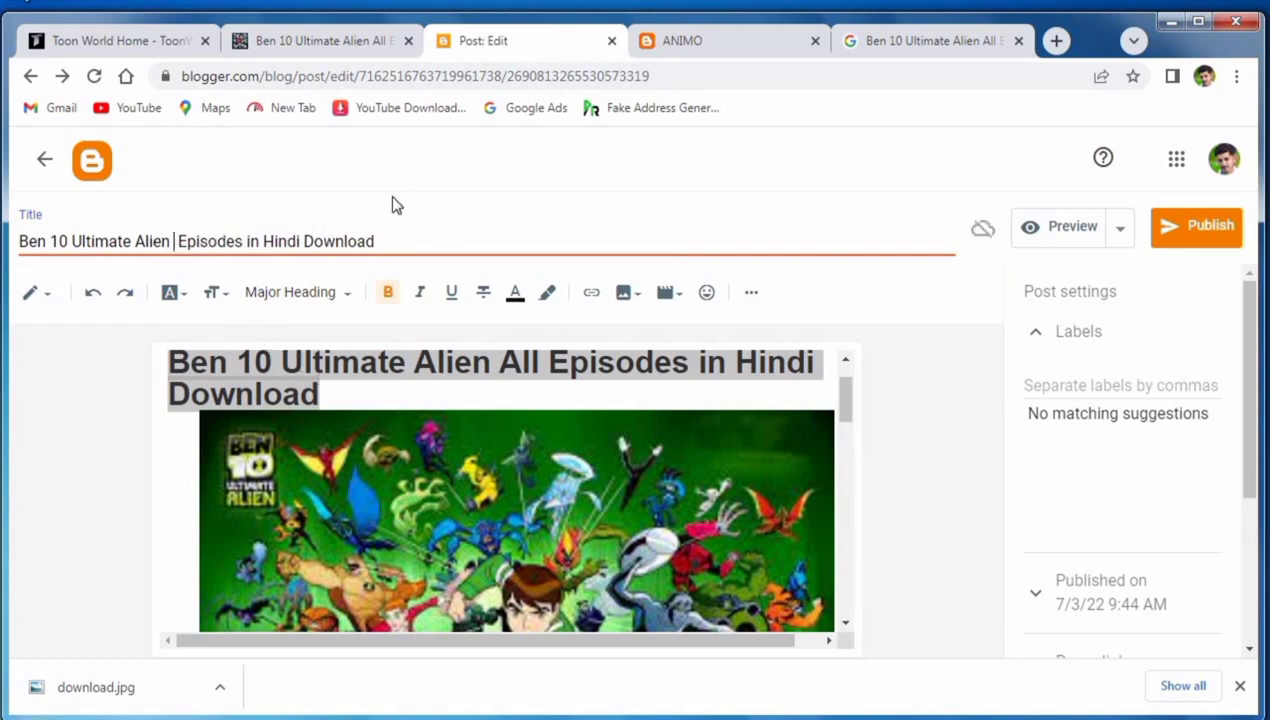
{"action": "type", "text": "s"}
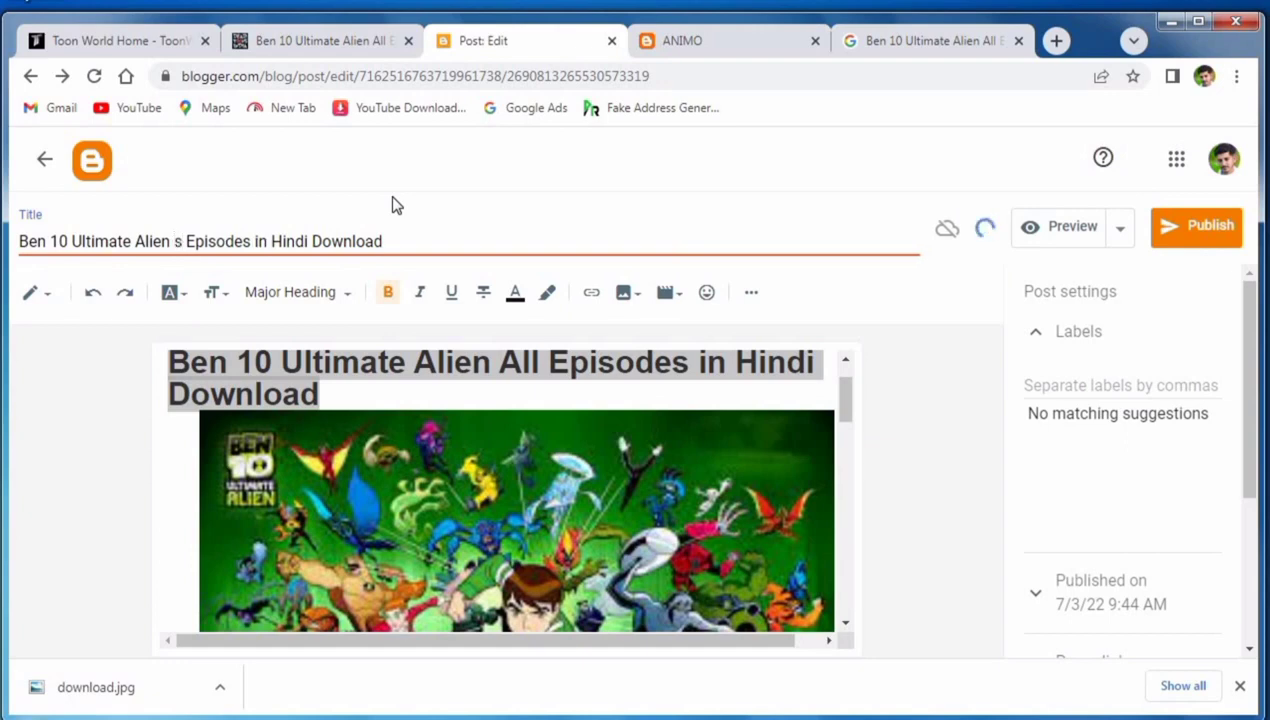
{"action": "key", "text": "BackSpace"}
{"action": "type", "text": "SEASON"}
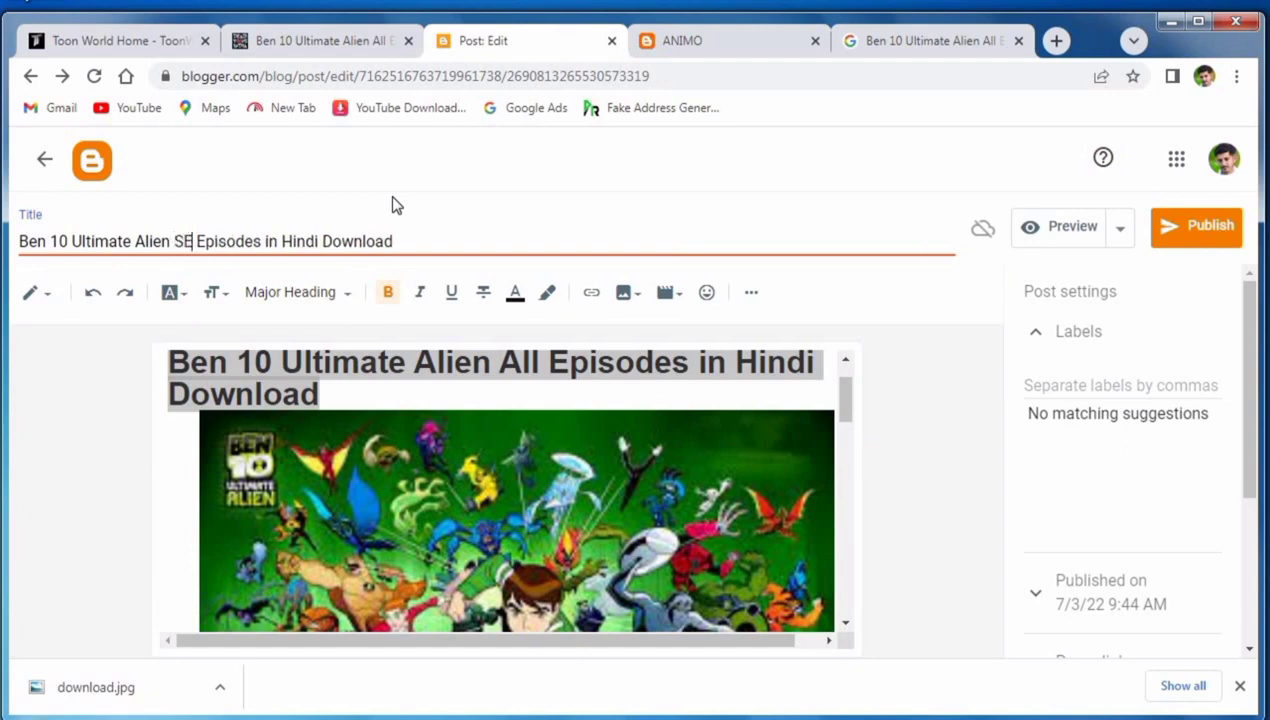
{"action": "type", "text": " 1"}
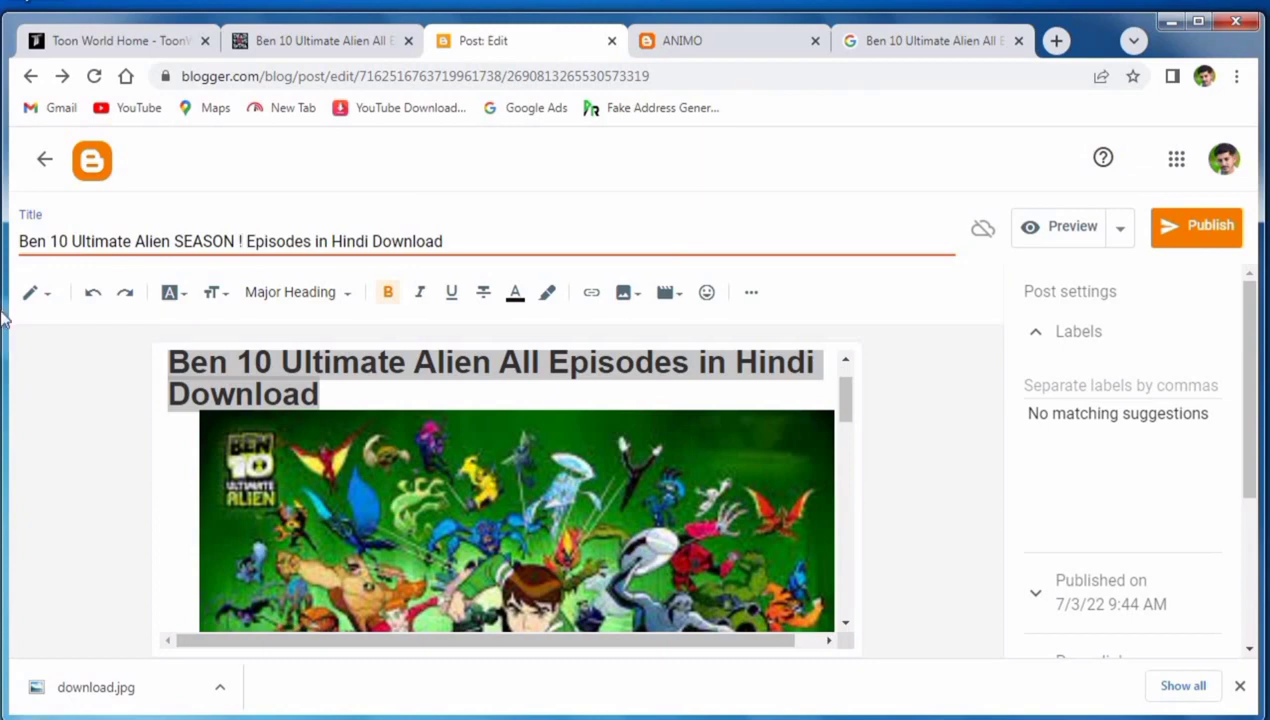
{"action": "key", "text": "BackSpace"}
{"action": "type", "text": "1"}
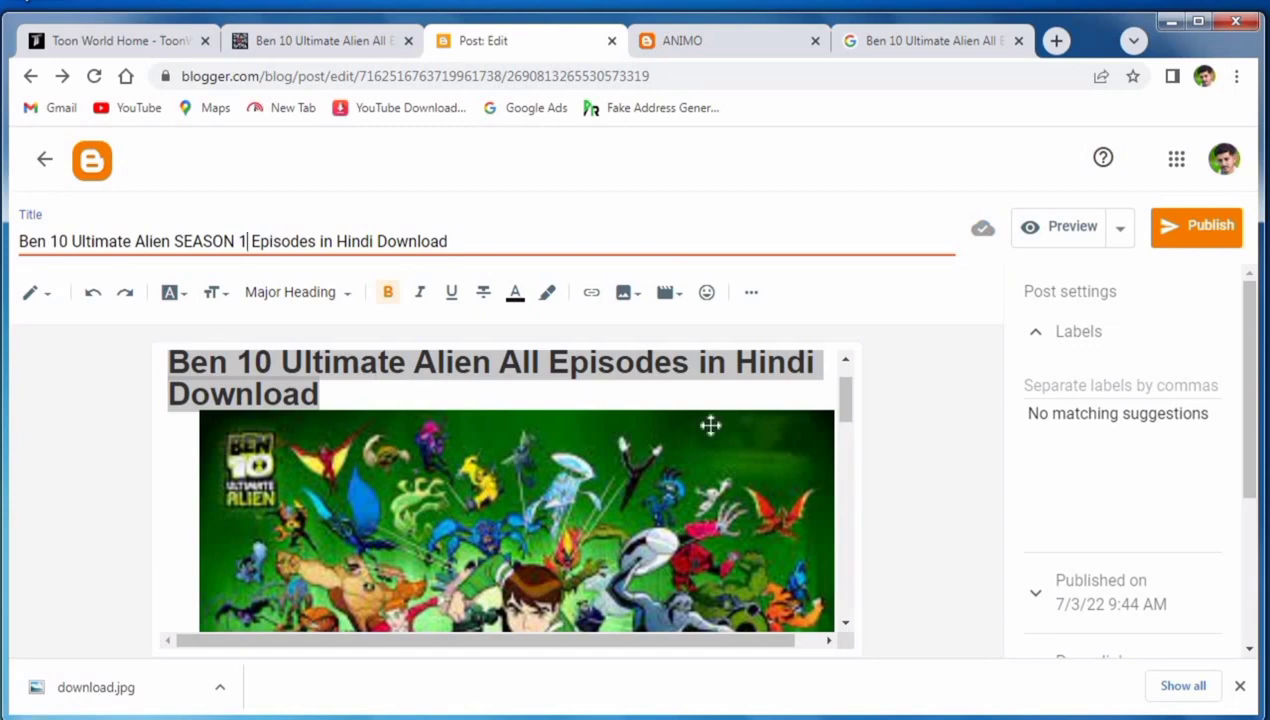
Add a "LINKS" line below the Synopsis text at the end of the post and choose the Major Heading style for it.
{"action": "scroll", "coordinate": [780, 424], "scroll_direction": "down", "scroll_amount": 1}
{"action": "left_click_drag", "start_coordinate": [845, 420], "coordinate": [860, 617]}
{"action": "left_click", "coordinate": [583, 491]}
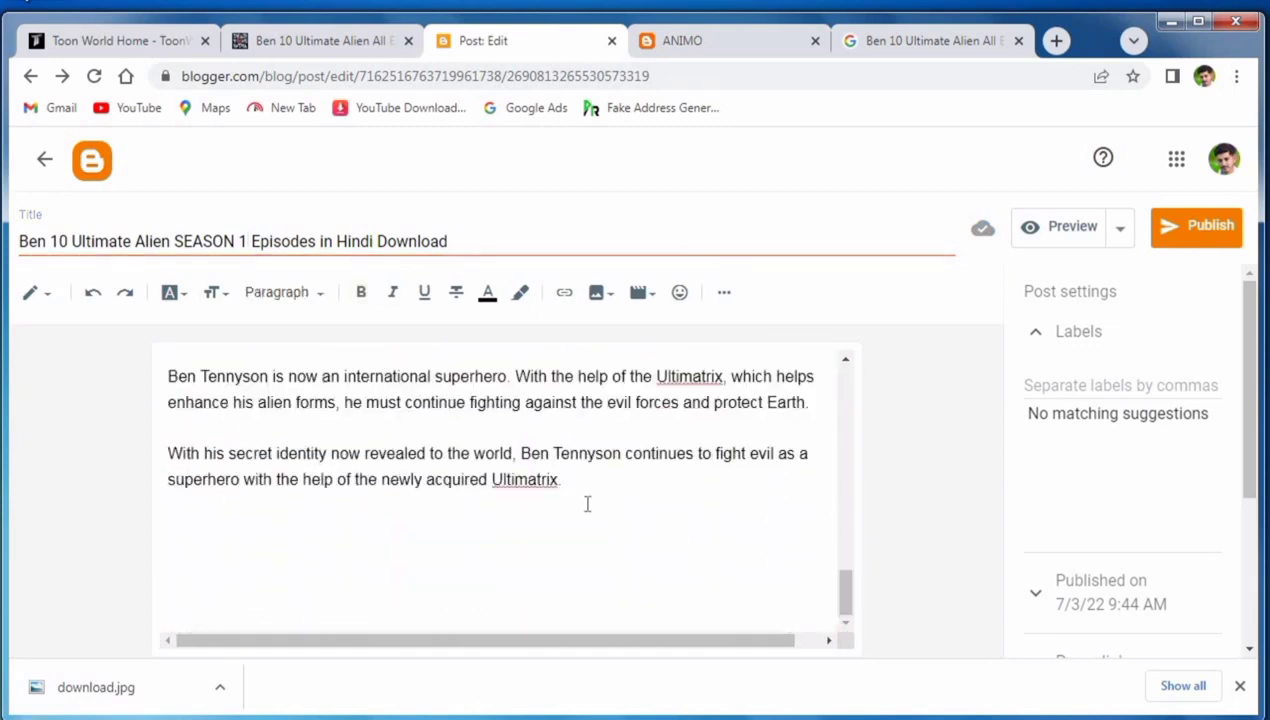
{"action": "key", "text": "Return"}
{"action": "type", "text": "DO"}
{"action": "left_click", "coordinate": [178, 296]}
{"action": "left_click", "coordinate": [51, 405]}
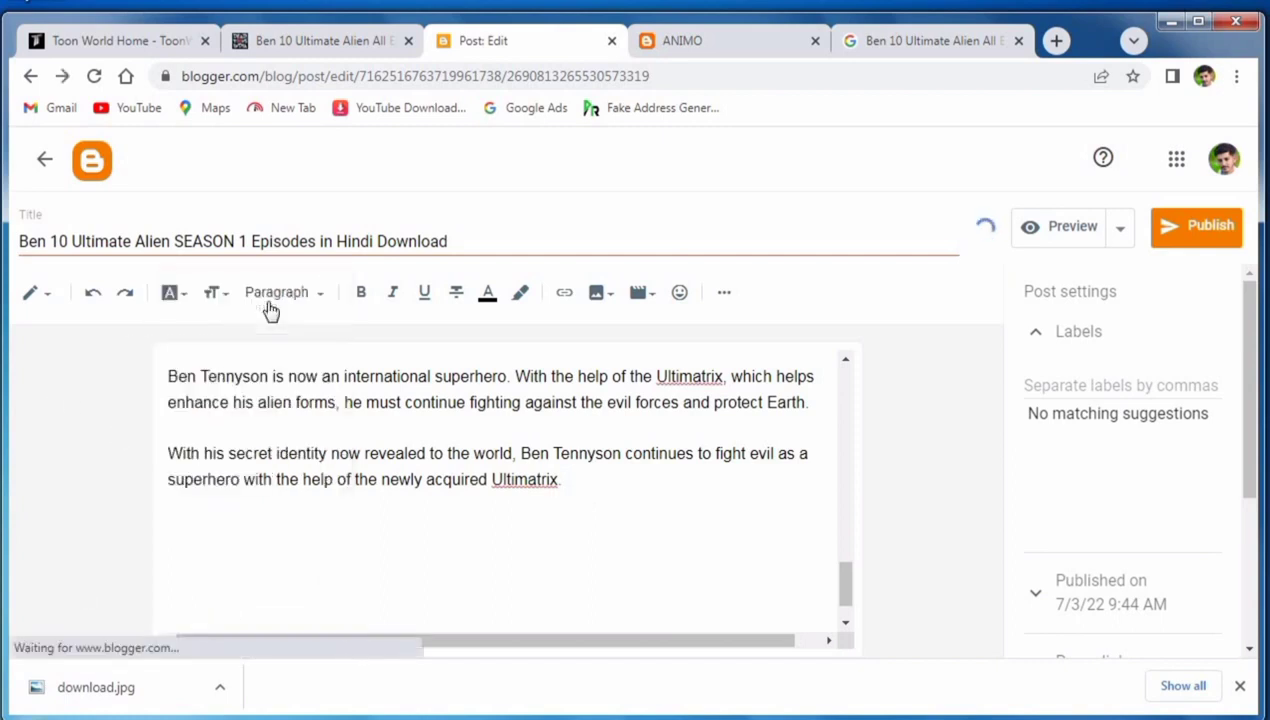
{"action": "left_click", "coordinate": [283, 294]}
{"action": "left_click", "coordinate": [312, 336]}
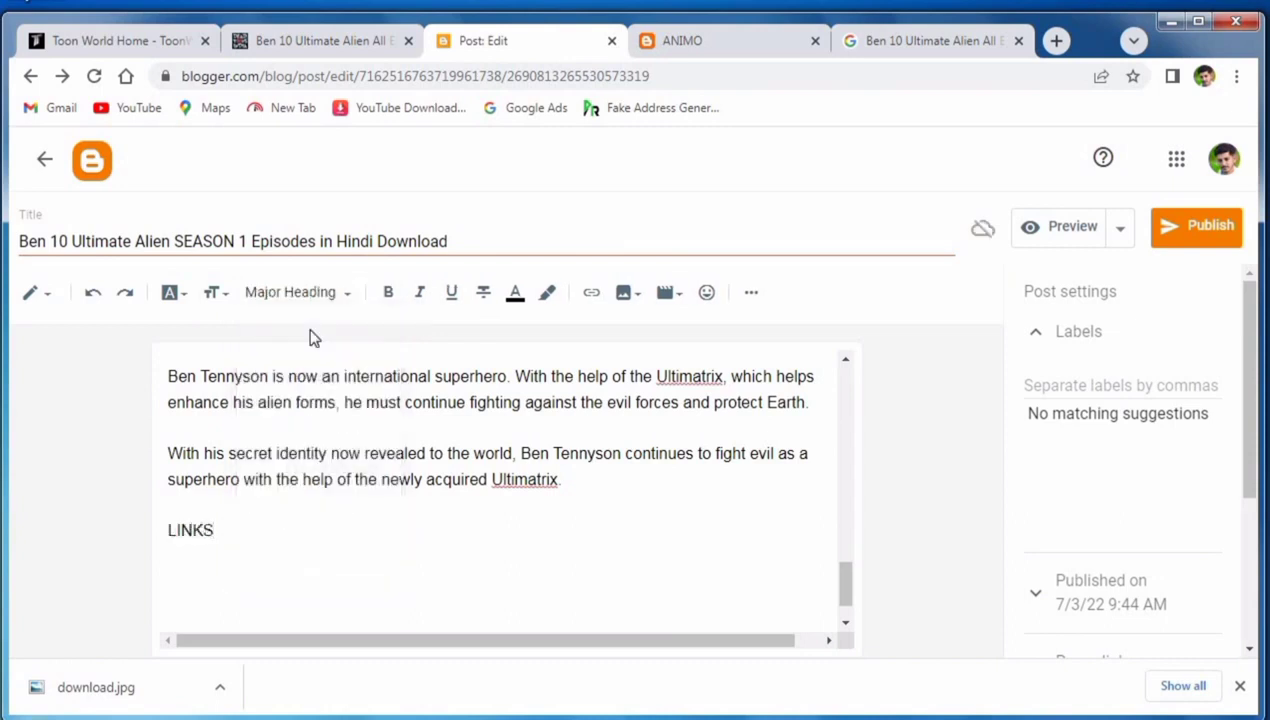
Set the LINKS text to the Largest size and add a semicolon after it.
{"action": "left_click", "coordinate": [216, 296]}
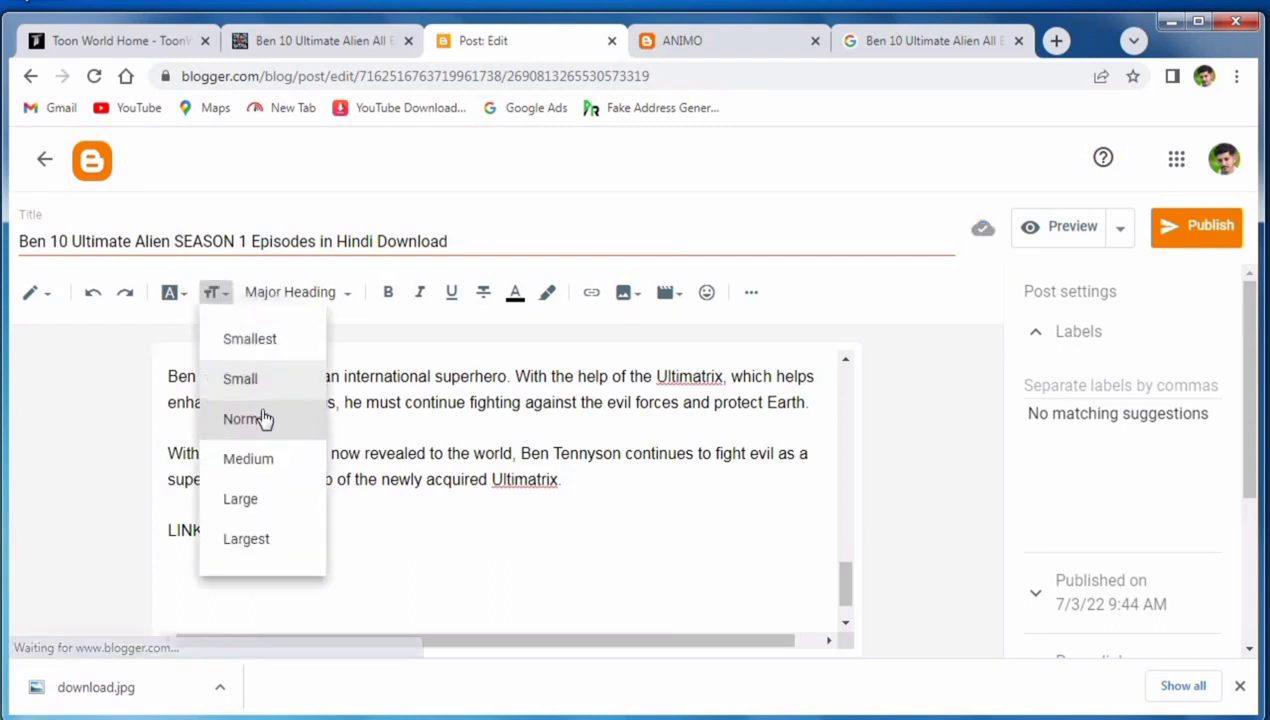
{"action": "left_click", "coordinate": [280, 541]}
{"action": "left_click_drag", "start_coordinate": [269, 524], "coordinate": [113, 541]}
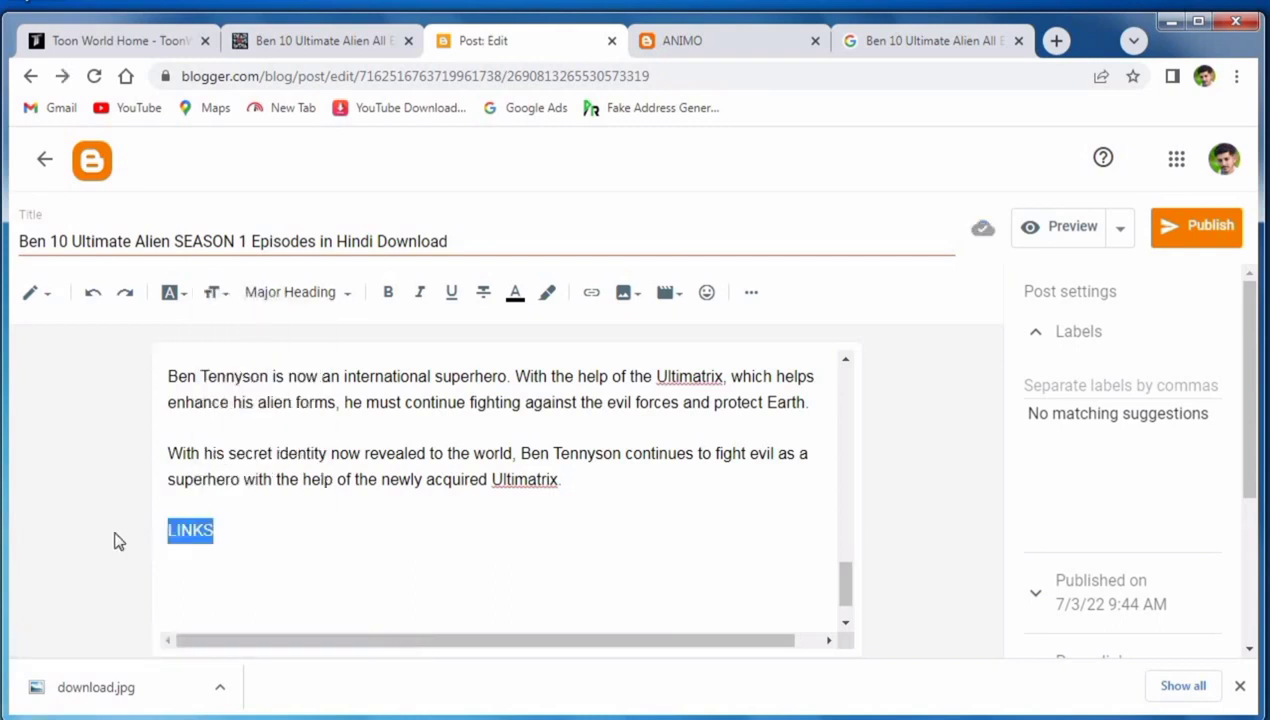
{"action": "left_click", "coordinate": [290, 292]}
{"action": "left_click", "coordinate": [216, 293]}
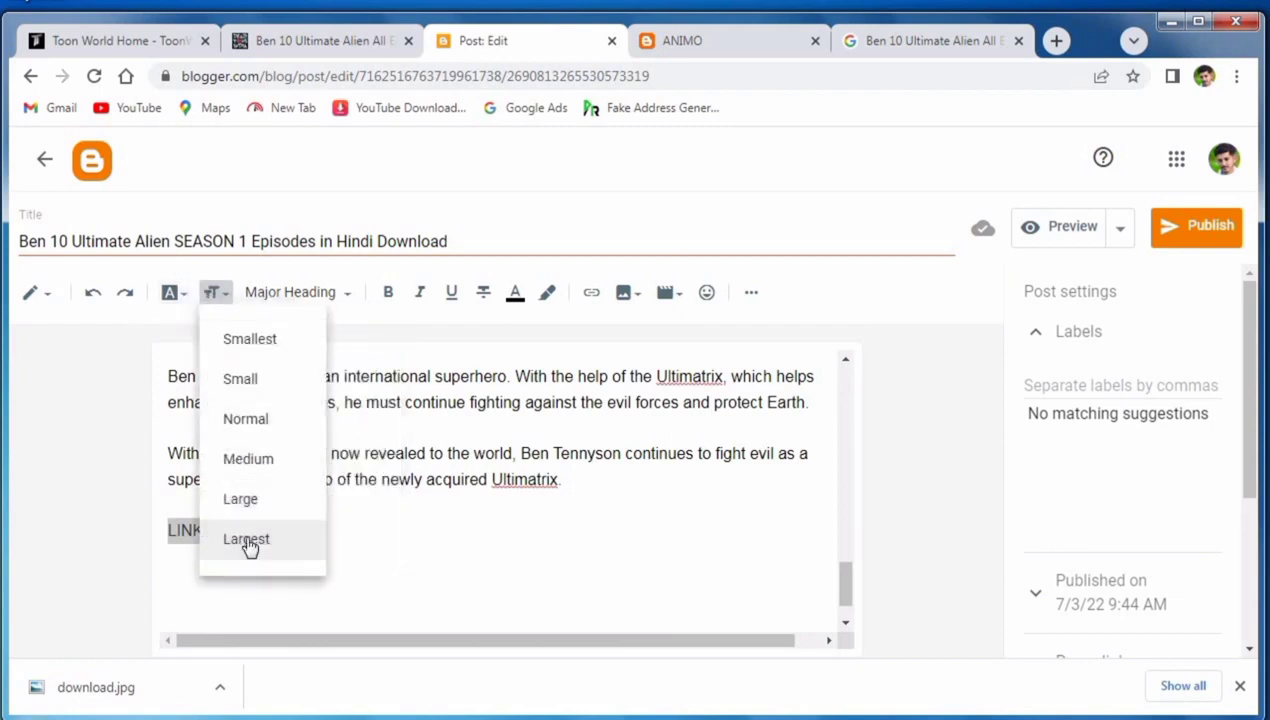
{"action": "left_click", "coordinate": [246, 539]}
{"action": "left_click", "coordinate": [335, 542]}
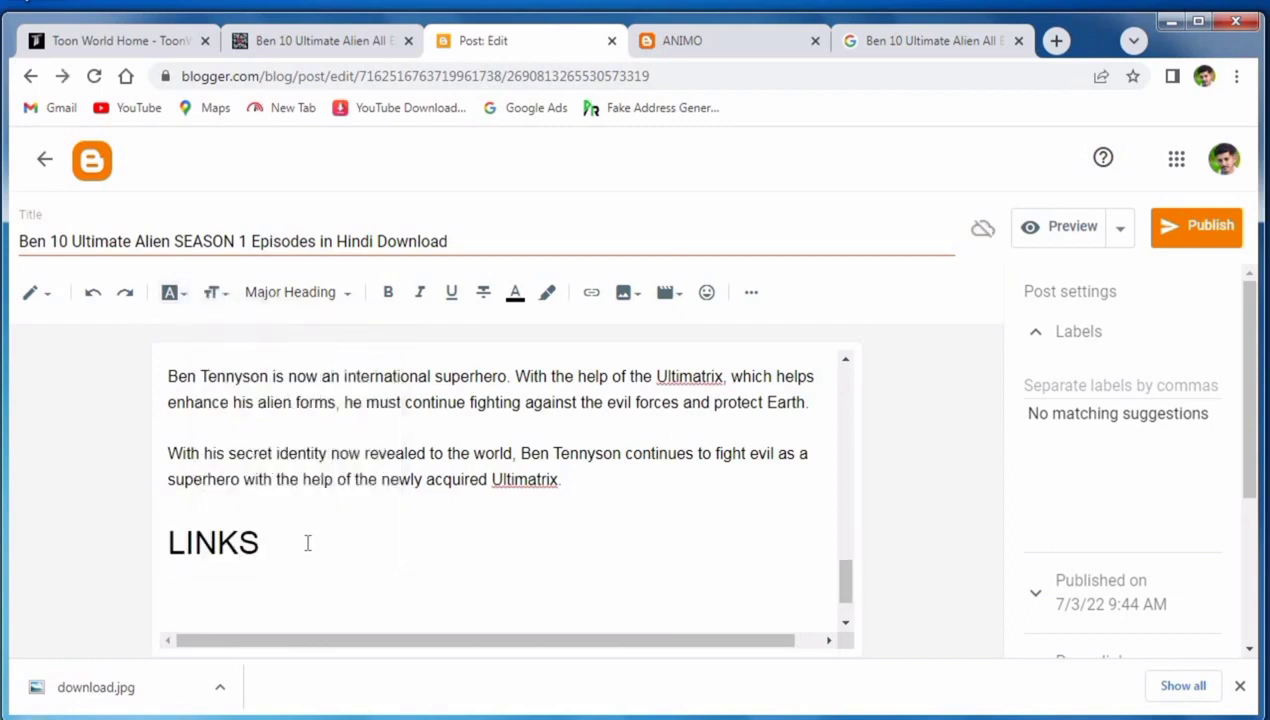
{"action": "type", "text": ";"}
Choose the Medium text size for the empty line next to the LINKS heading, keeping the Normal style.
{"action": "left_click", "coordinate": [342, 503]}
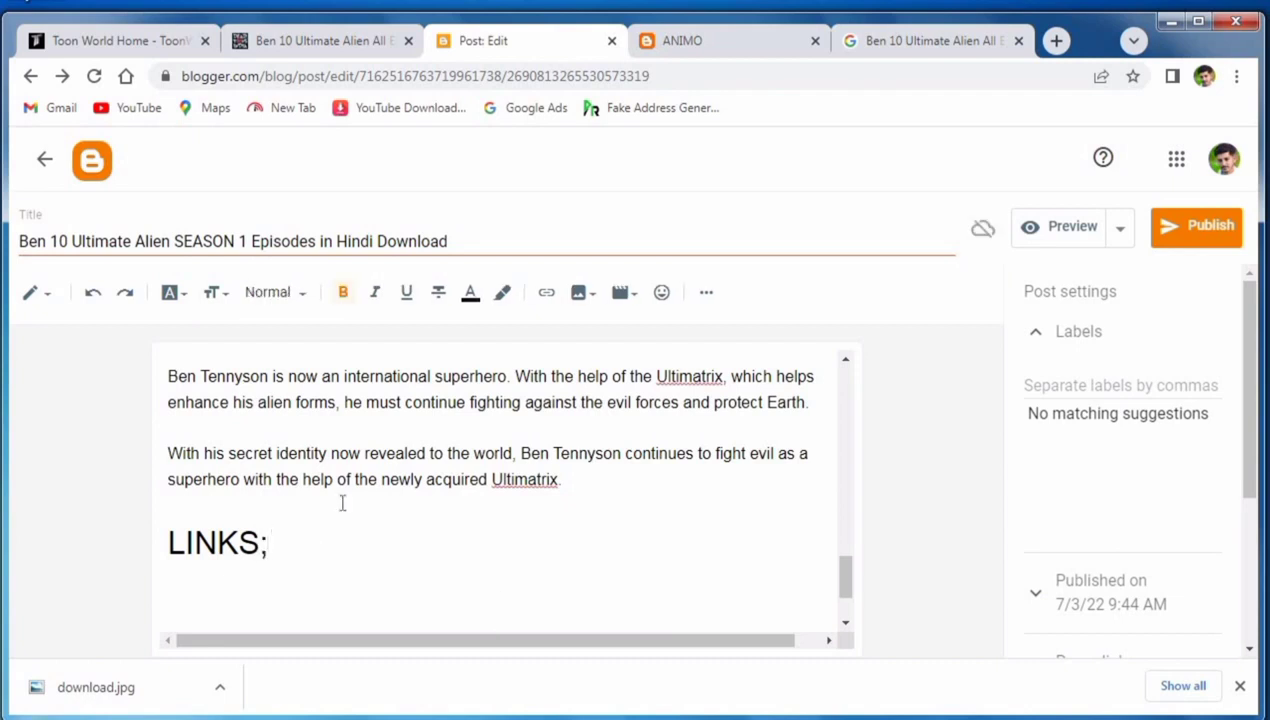
{"action": "left_click", "coordinate": [216, 294]}
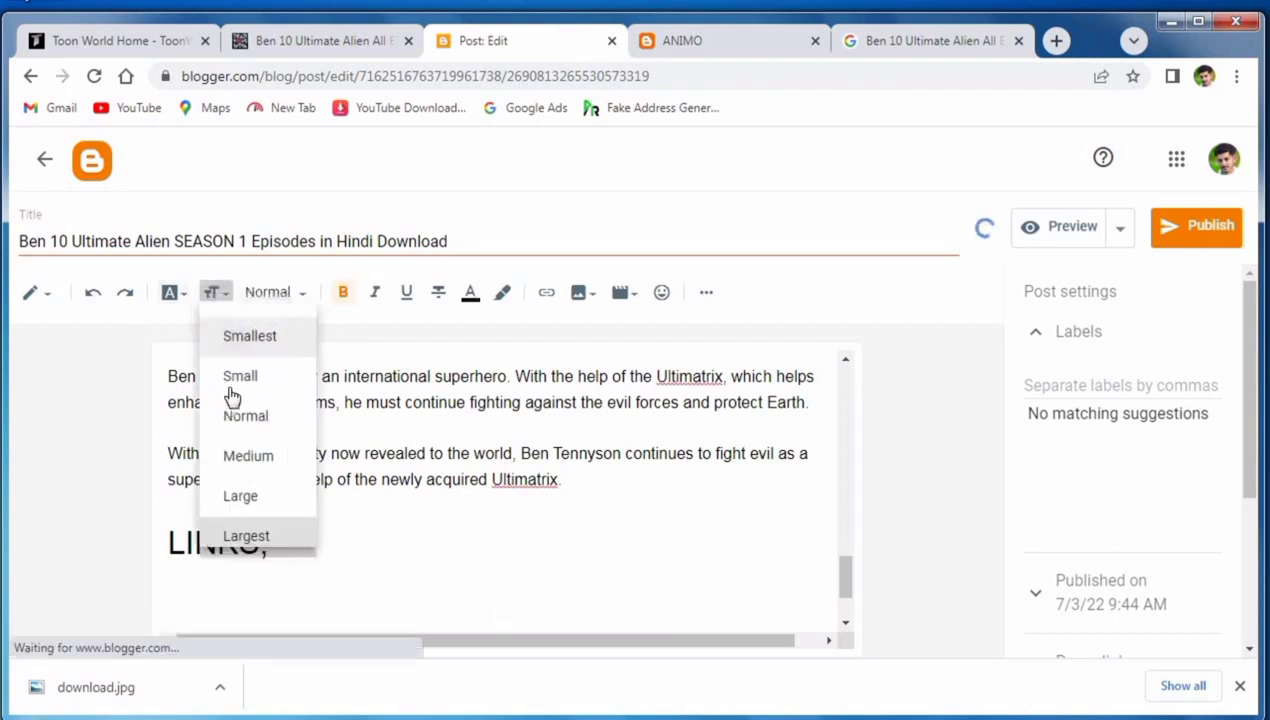
{"action": "left_click", "coordinate": [270, 454]}
{"action": "left_click", "coordinate": [301, 298]}
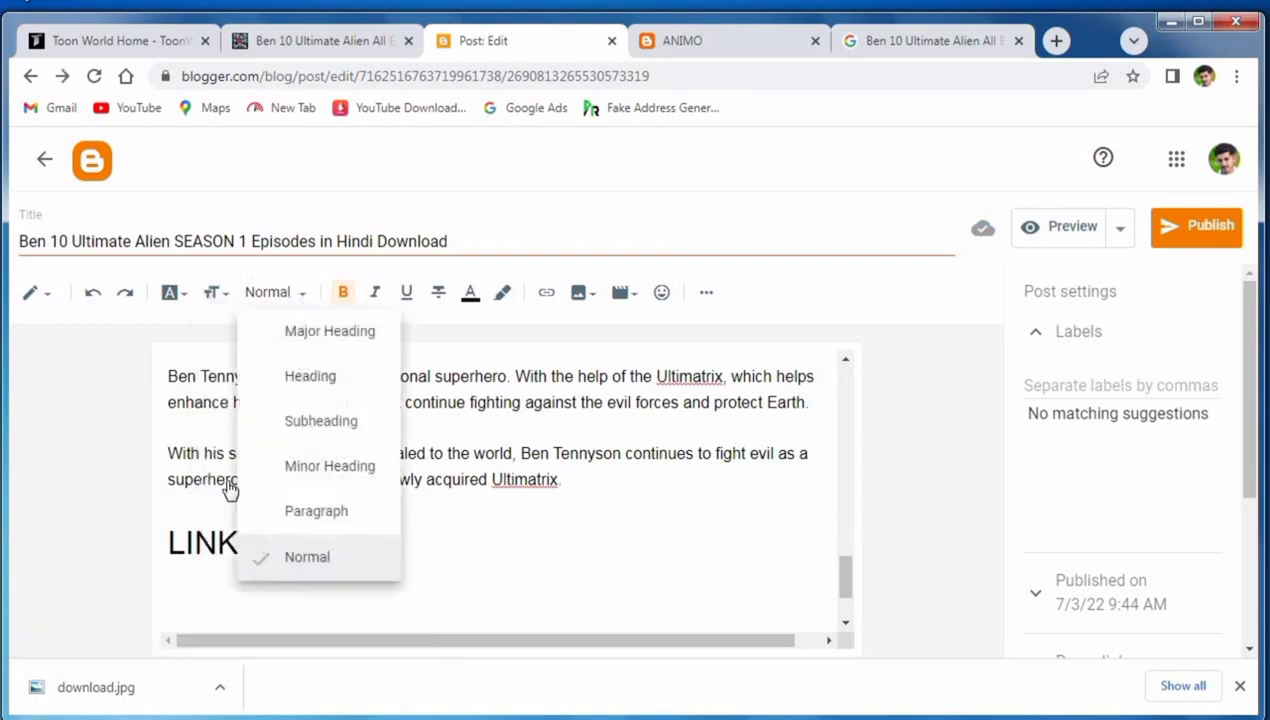
{"action": "left_click", "coordinate": [112, 515]}
Copy the web address of the DeadToons all-episodes page and open it in a Firefox window.
{"action": "left_click", "coordinate": [349, 41]}
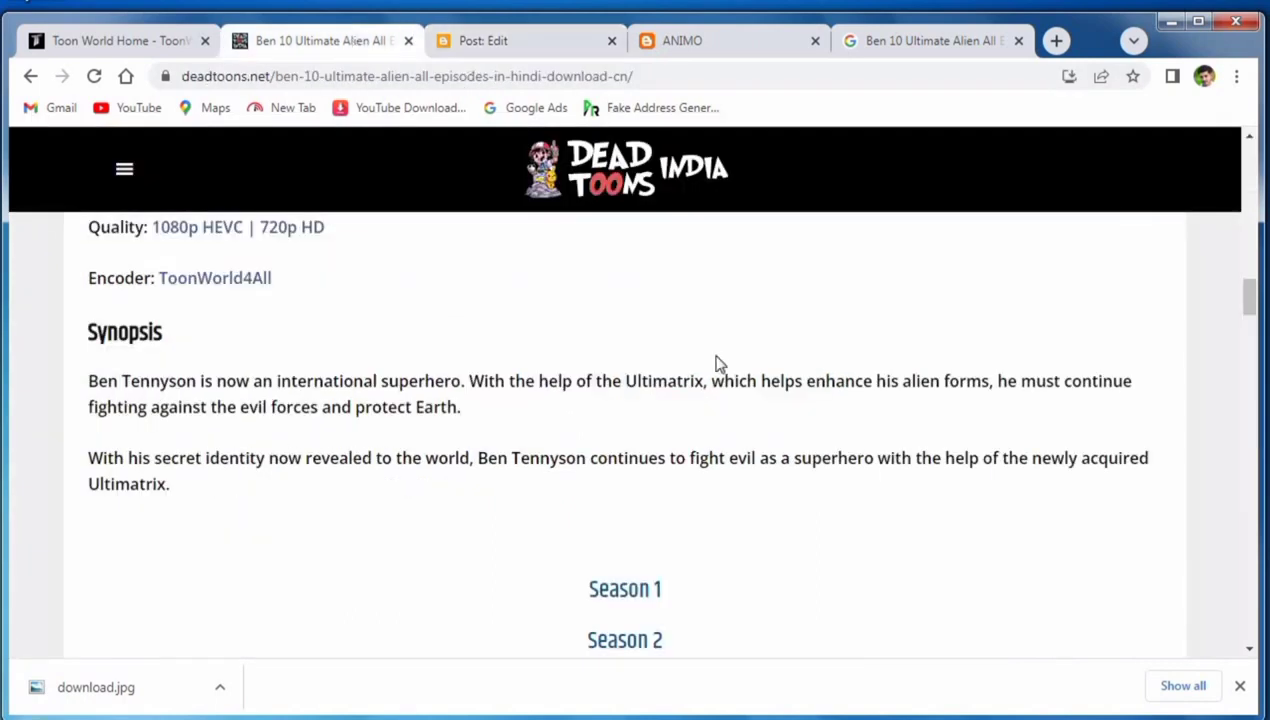
{"action": "scroll", "coordinate": [718, 365], "scroll_direction": "down", "scroll_amount": 1}
{"action": "scroll", "coordinate": [722, 408], "scroll_direction": "up", "scroll_amount": 2}
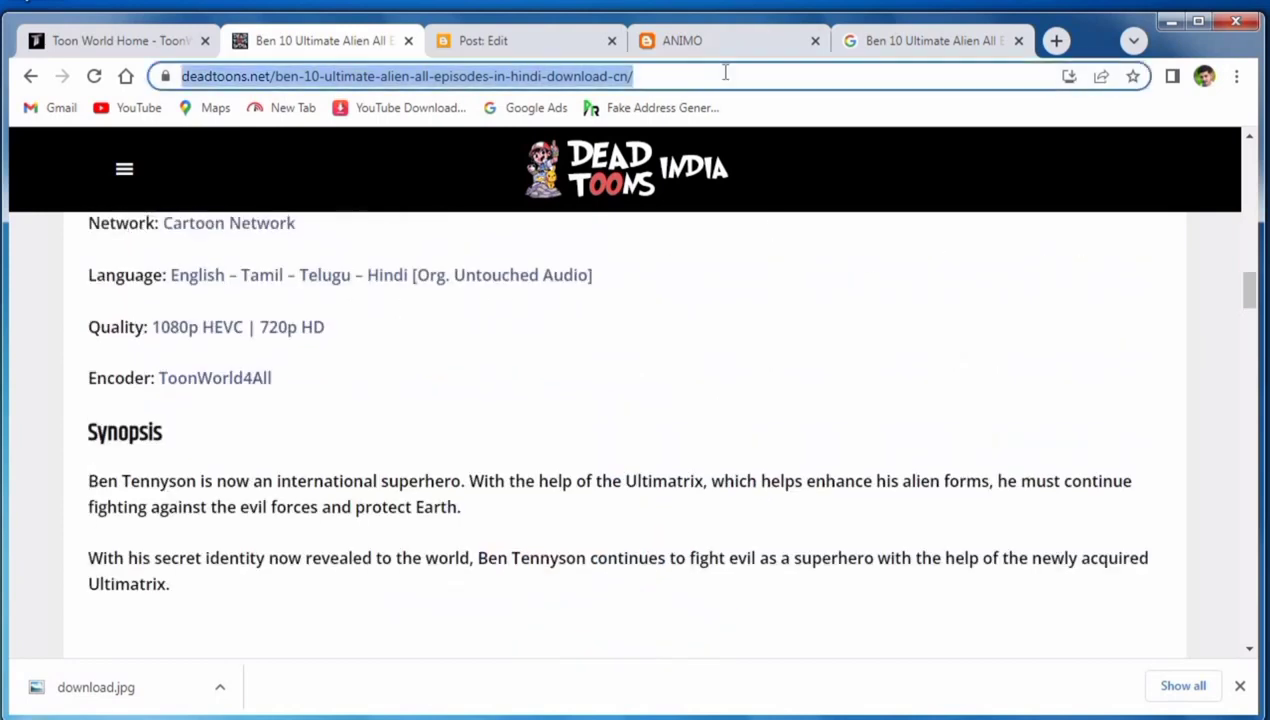
{"action": "left_click", "coordinate": [705, 74]}
{"action": "right_click", "coordinate": [687, 86]}
{"action": "left_click", "coordinate": [705, 153]}
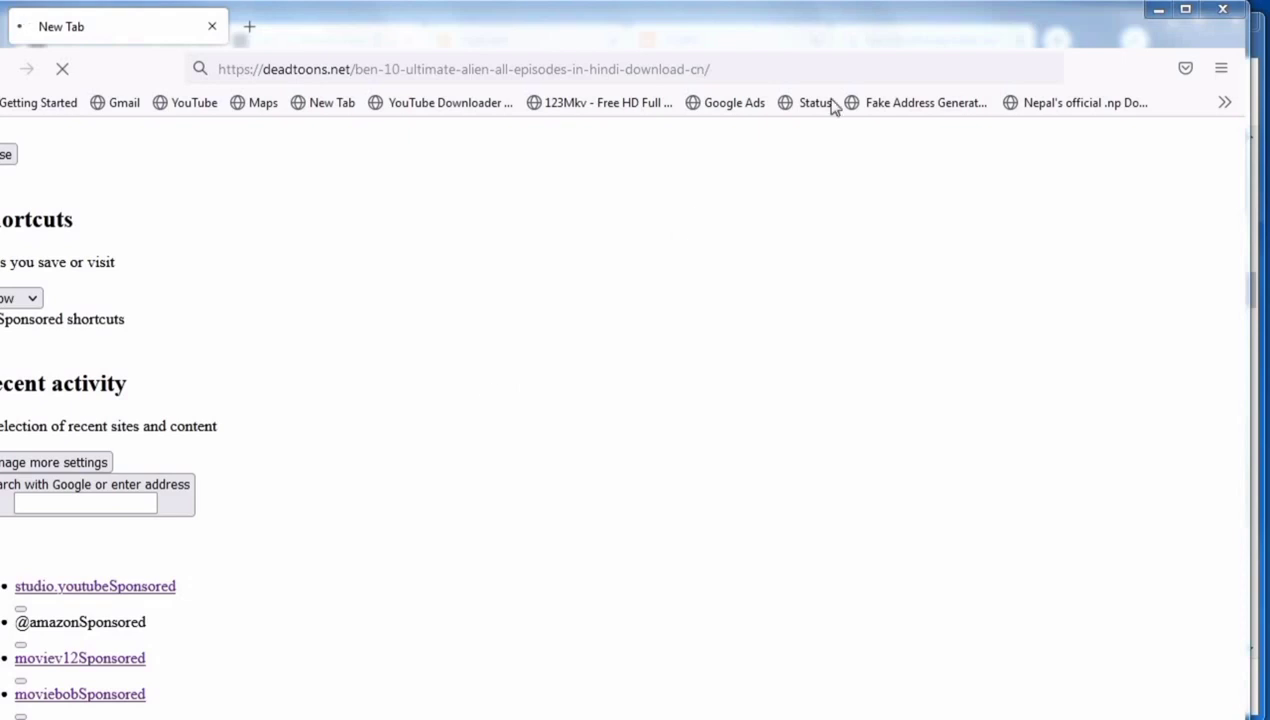
{"action": "left_click_drag", "start_coordinate": [846, 39], "coordinate": [873, 40]}
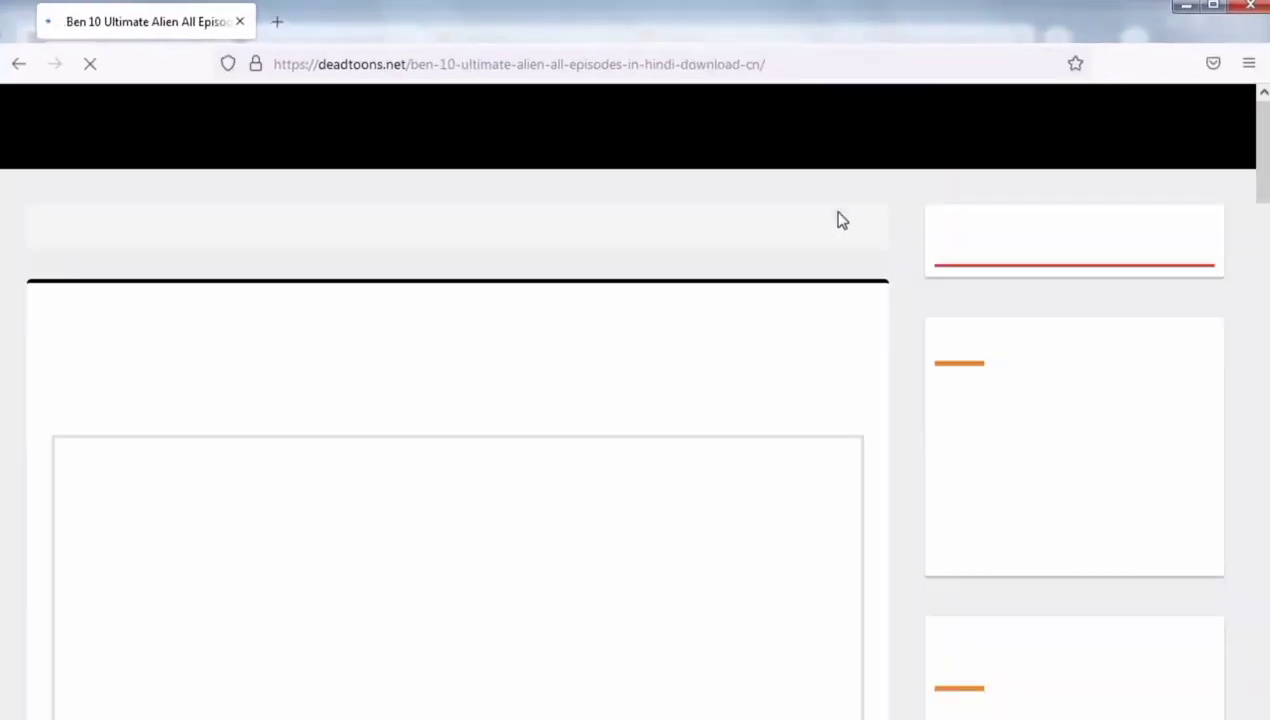
Find the season links below the Synopsis on the DeadToons page and open the Season 1 page.
{"action": "scroll", "coordinate": [1255, 311], "scroll_direction": "down", "scroll_amount": 4}
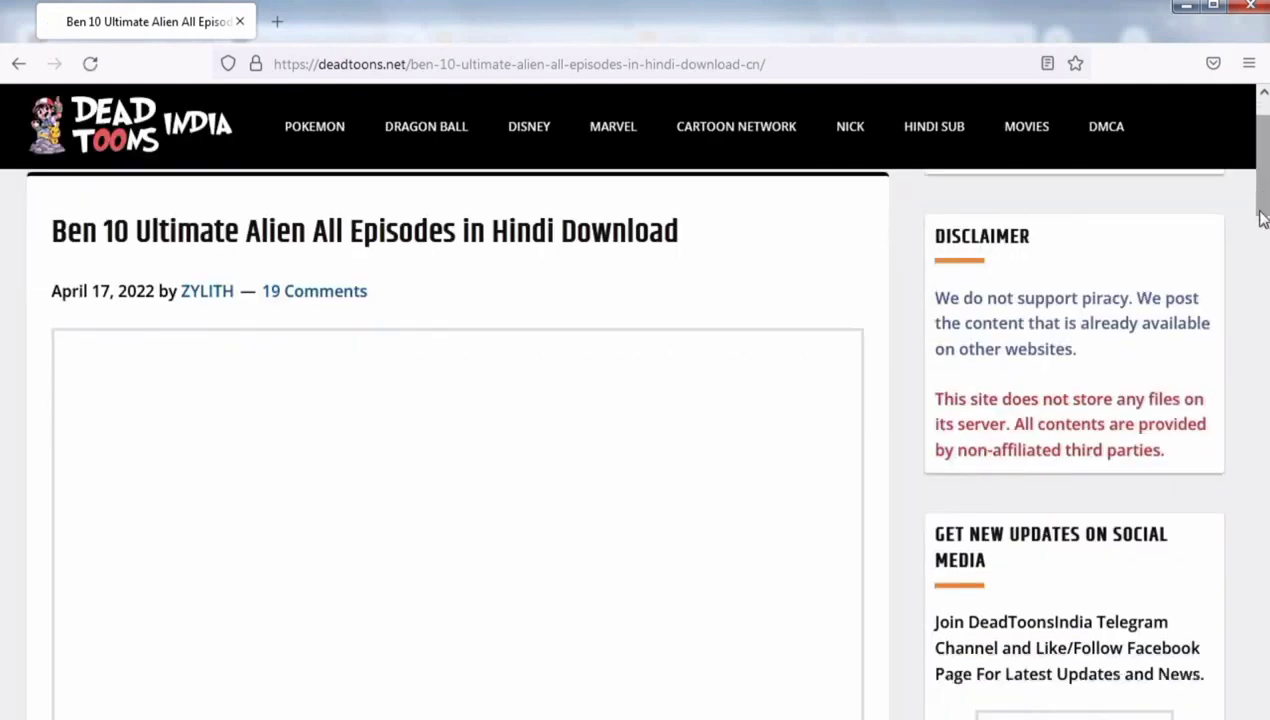
{"action": "scroll", "coordinate": [1255, 311], "scroll_direction": "down", "scroll_amount": 15}
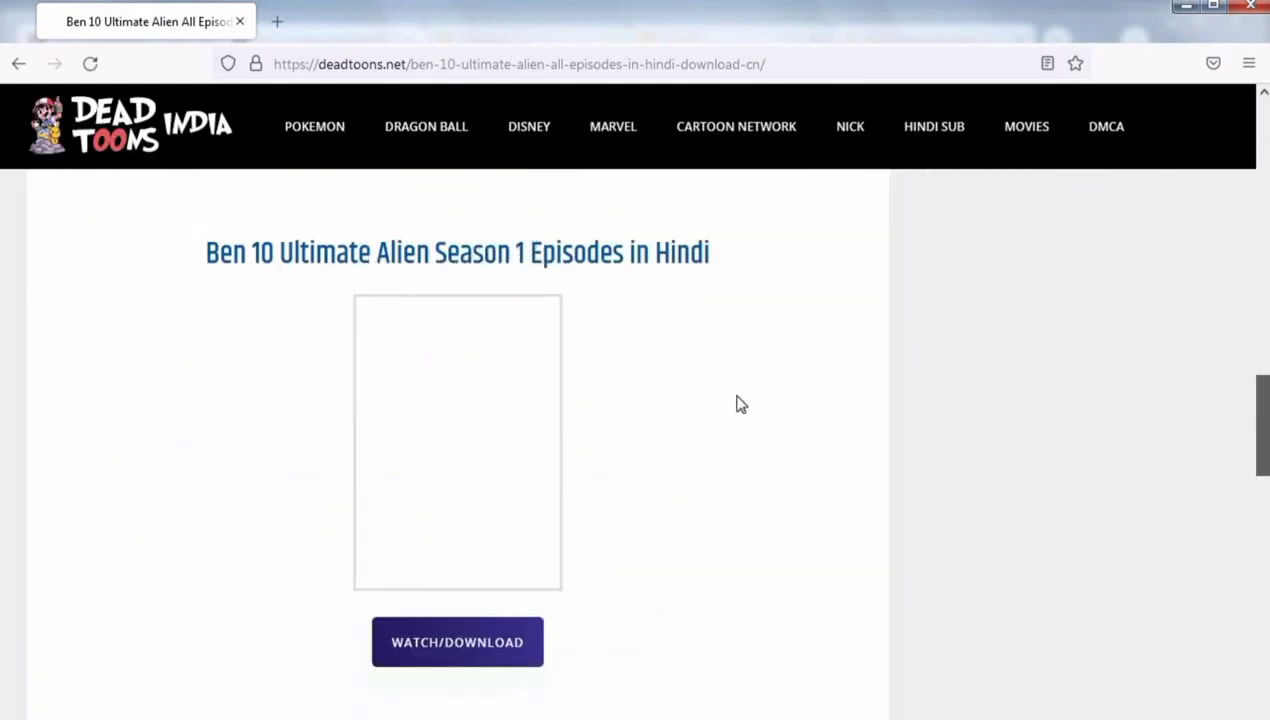
{"action": "scroll", "coordinate": [663, 394], "scroll_direction": "up", "scroll_amount": 1}
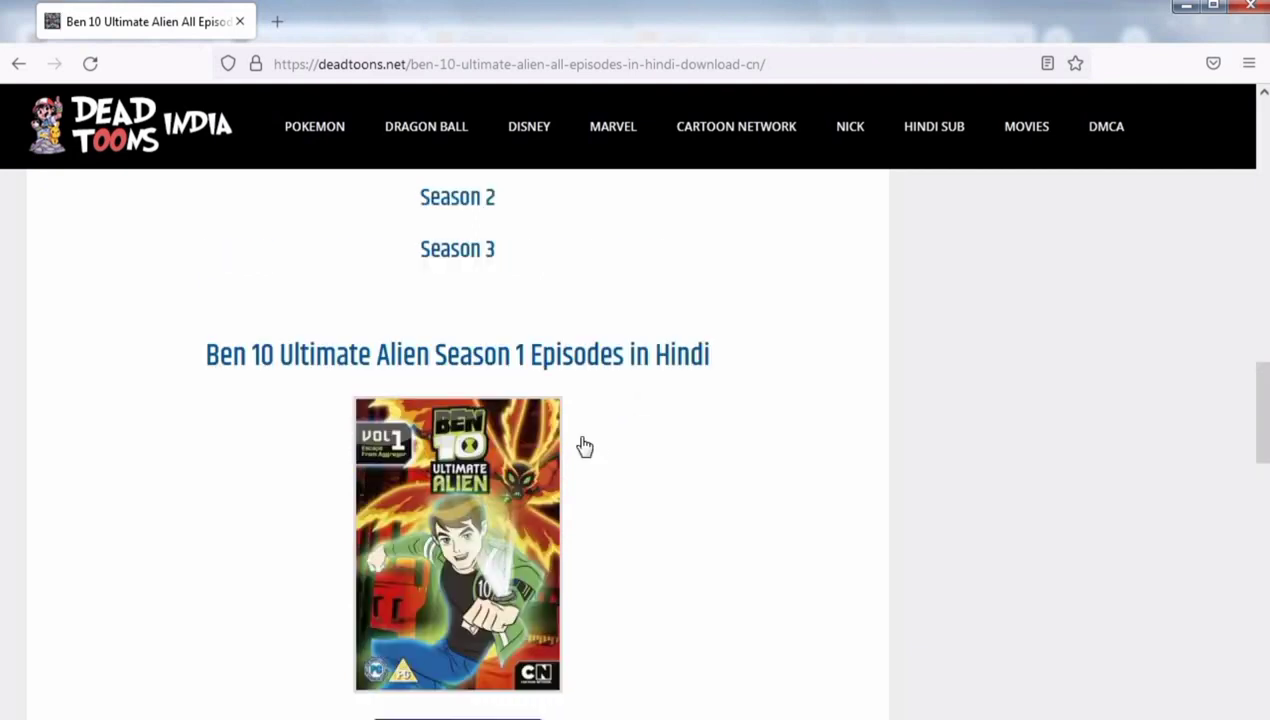
{"action": "scroll", "coordinate": [570, 434], "scroll_direction": "up", "scroll_amount": 2}
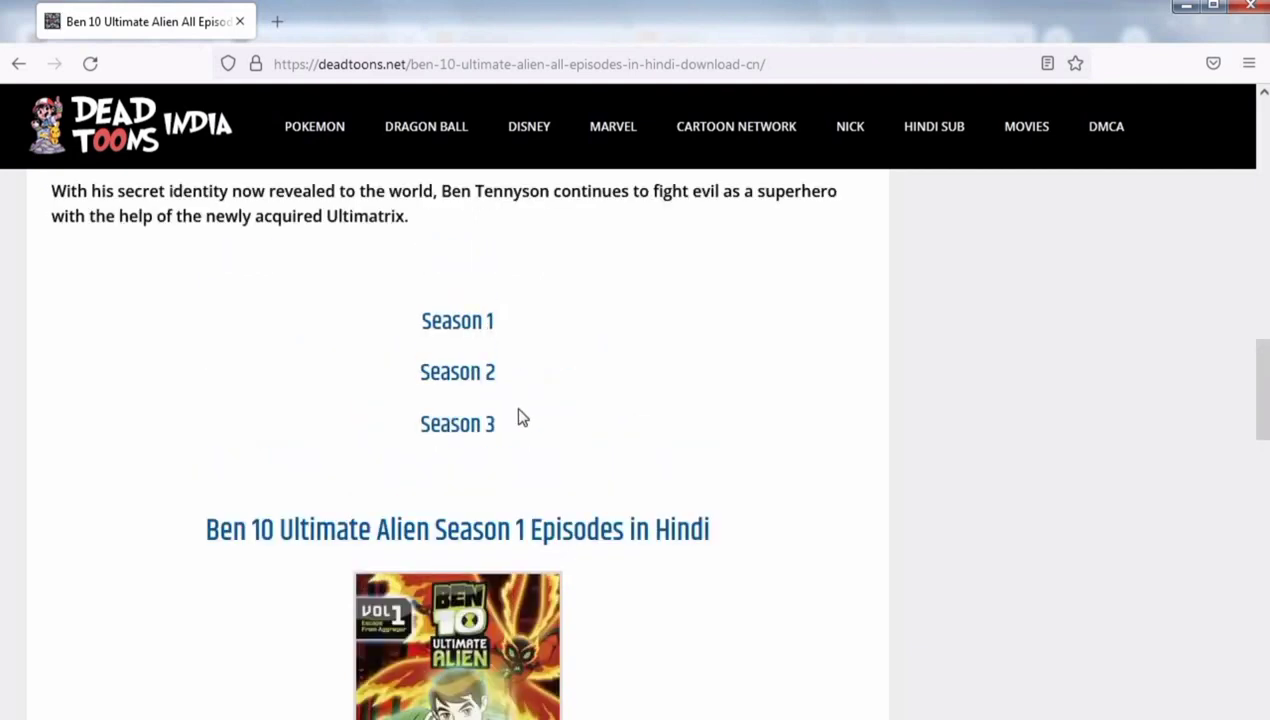
{"action": "left_click", "coordinate": [466, 354]}
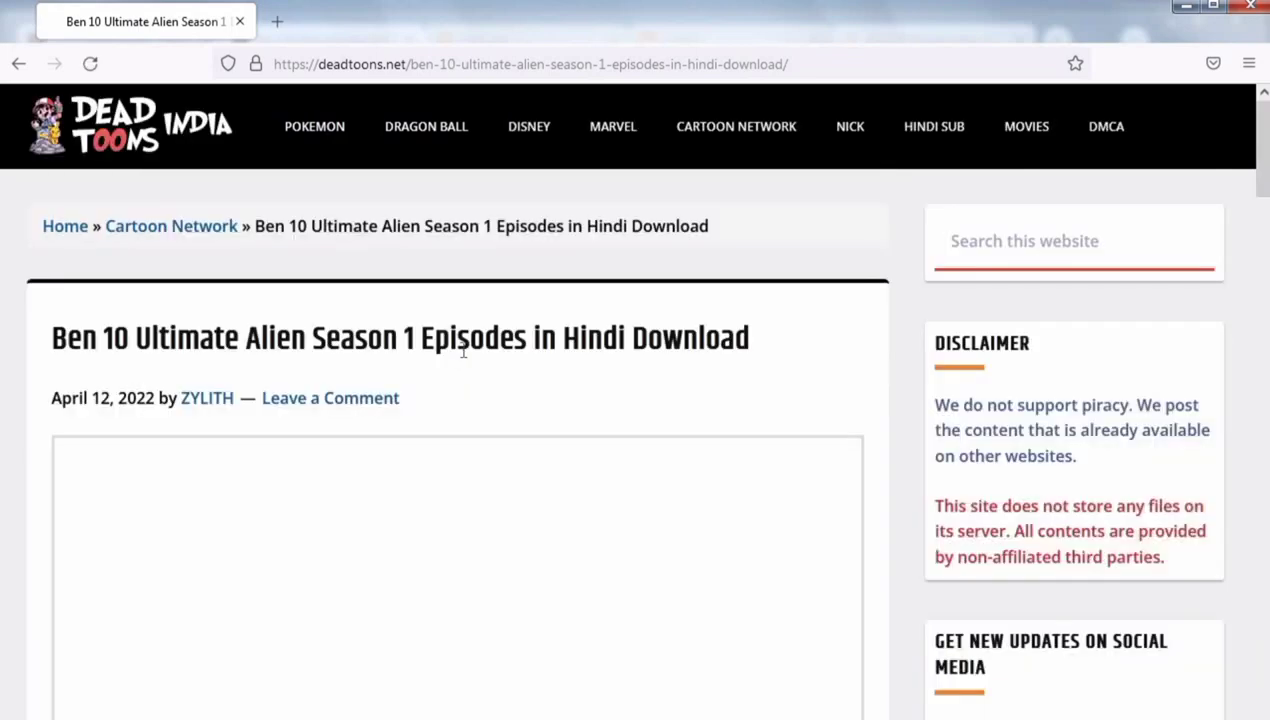
Find the server links on the Season 1 page and open the GoFile list of 720p HD episodes.
{"action": "scroll", "coordinate": [490, 340], "scroll_direction": "down", "scroll_amount": 3}
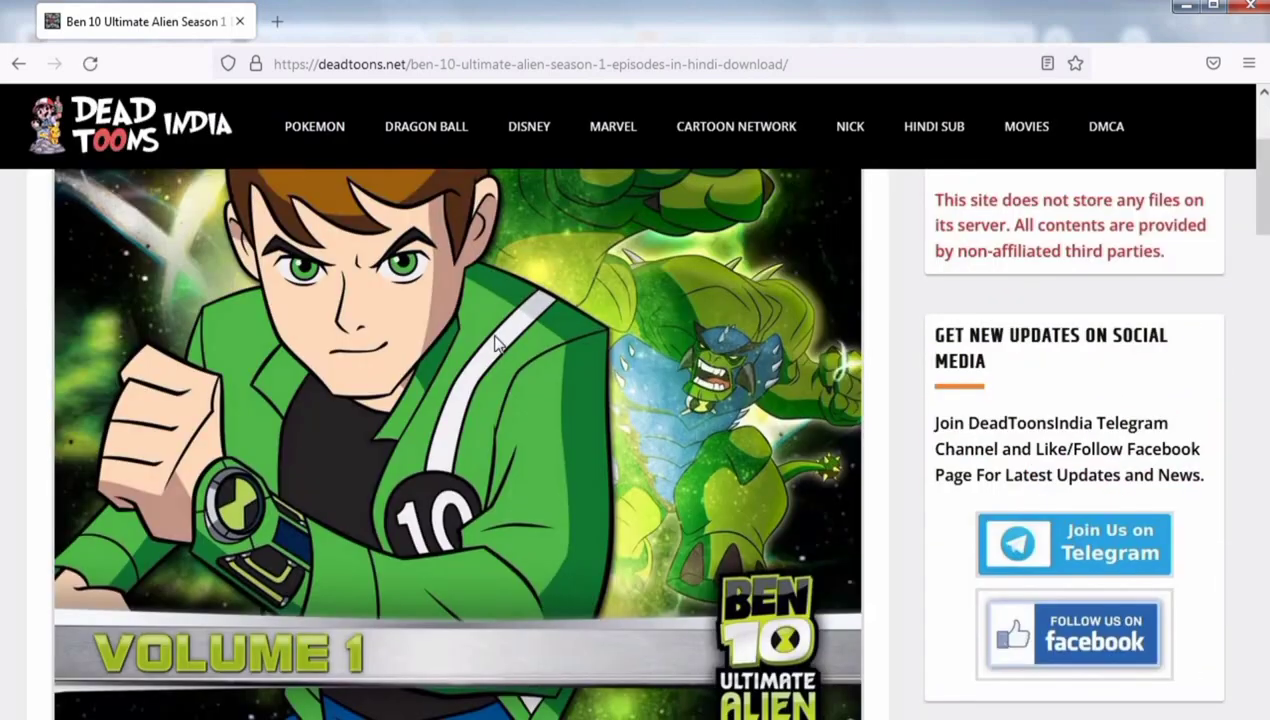
{"action": "scroll", "coordinate": [1037, 340], "scroll_direction": "down", "scroll_amount": 1}
{"action": "scroll", "coordinate": [770, 330], "scroll_direction": "down", "scroll_amount": 3}
{"action": "scroll", "coordinate": [673, 392], "scroll_direction": "down", "scroll_amount": 3}
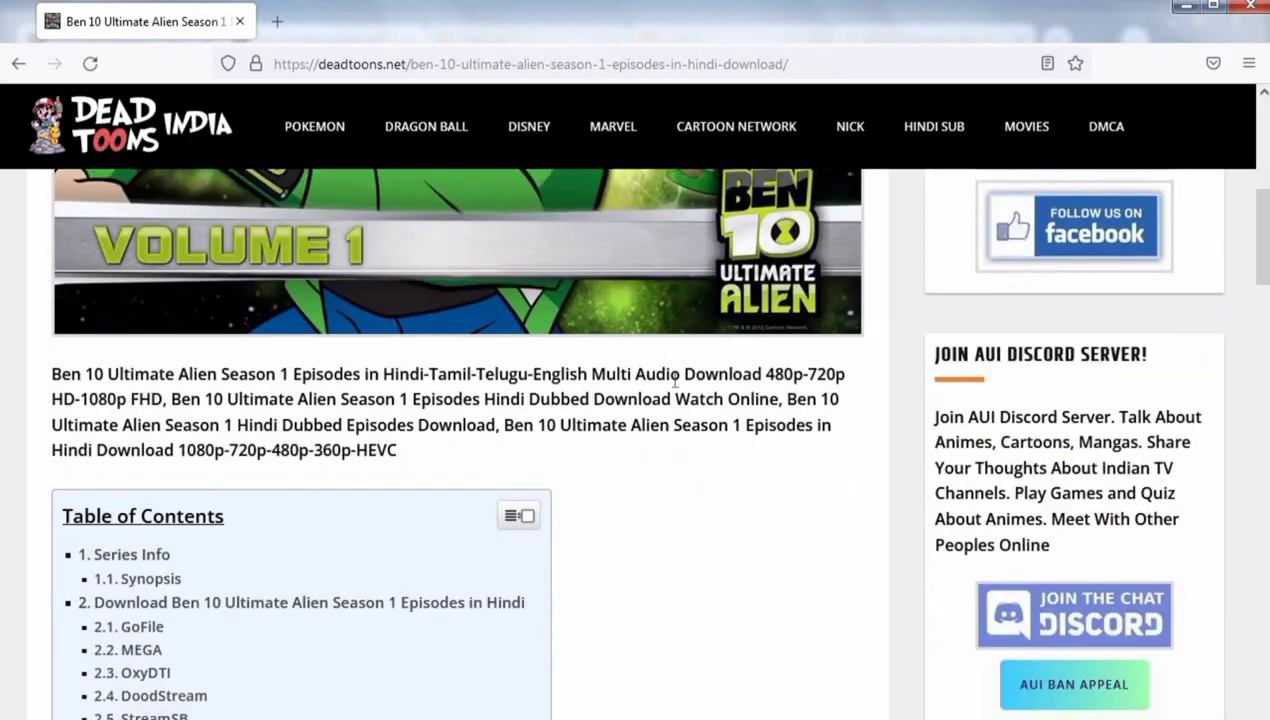
{"action": "scroll", "coordinate": [673, 392], "scroll_direction": "down", "scroll_amount": 4}
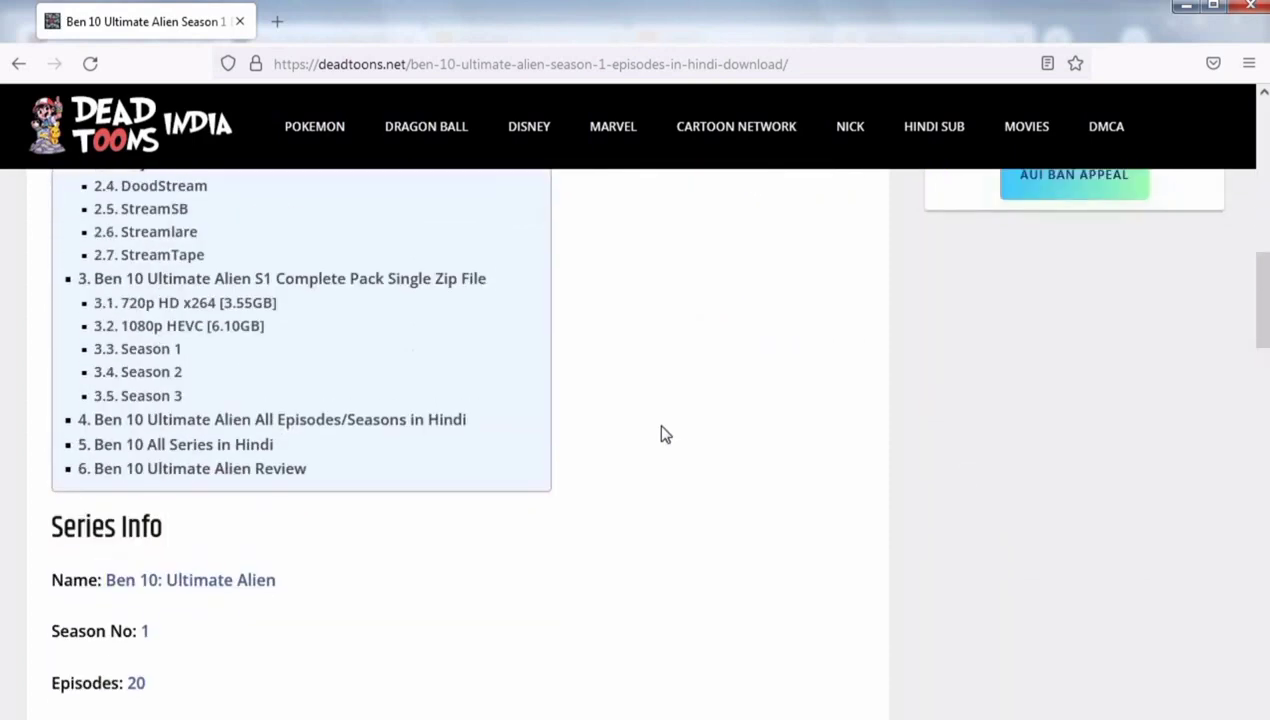
{"action": "scroll", "coordinate": [663, 434], "scroll_direction": "down", "scroll_amount": 5}
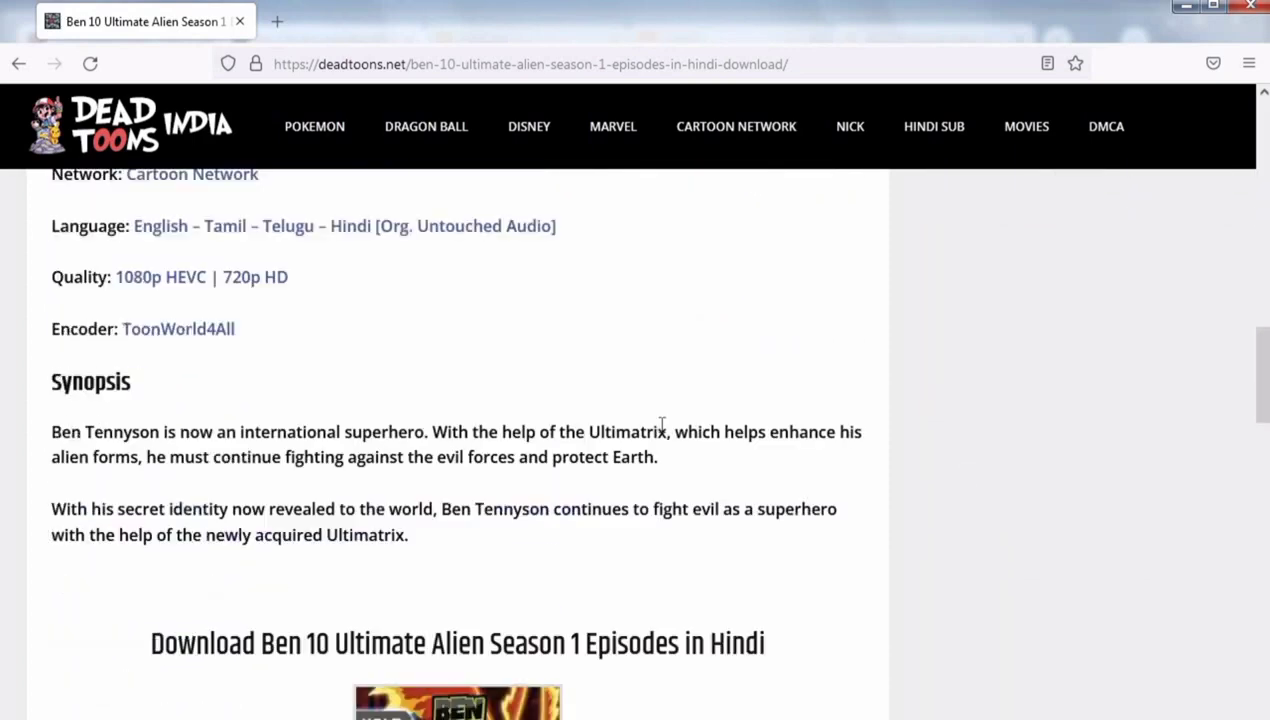
{"action": "scroll", "coordinate": [659, 430], "scroll_direction": "down", "scroll_amount": 2}
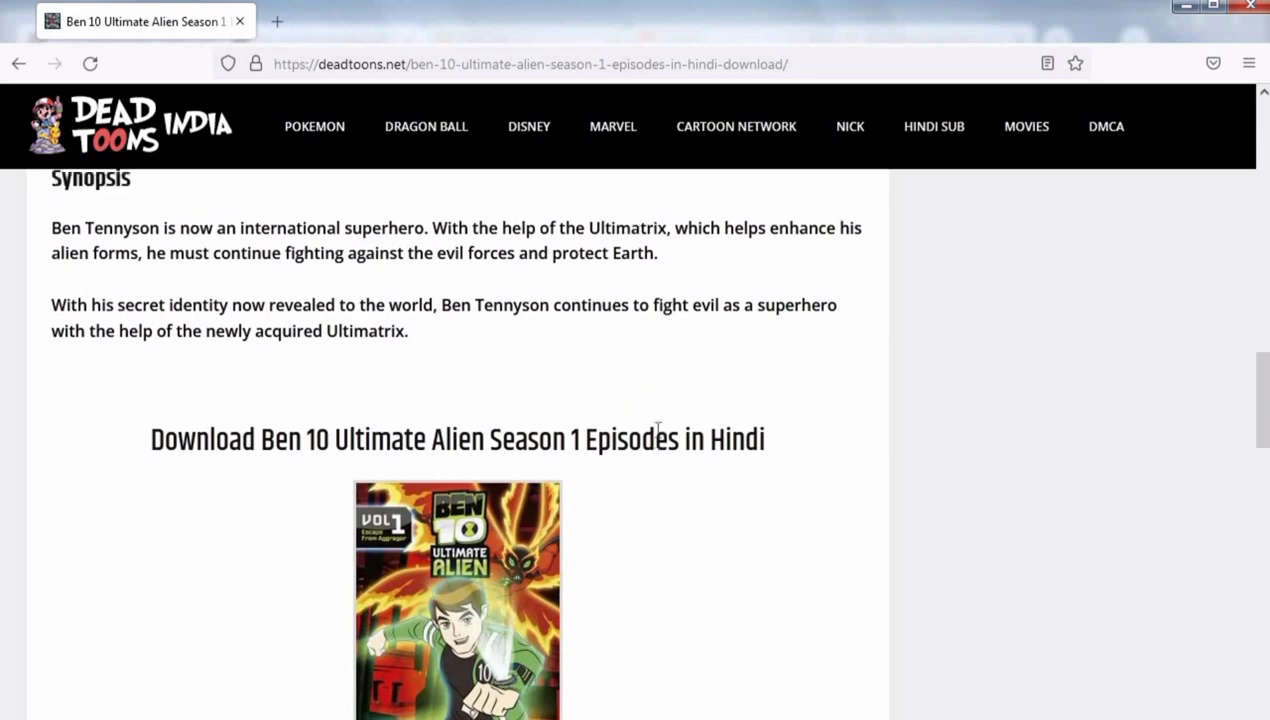
{"action": "scroll", "coordinate": [658, 437], "scroll_direction": "up", "scroll_amount": 1}
{"action": "scroll", "coordinate": [655, 445], "scroll_direction": "down", "scroll_amount": 6}
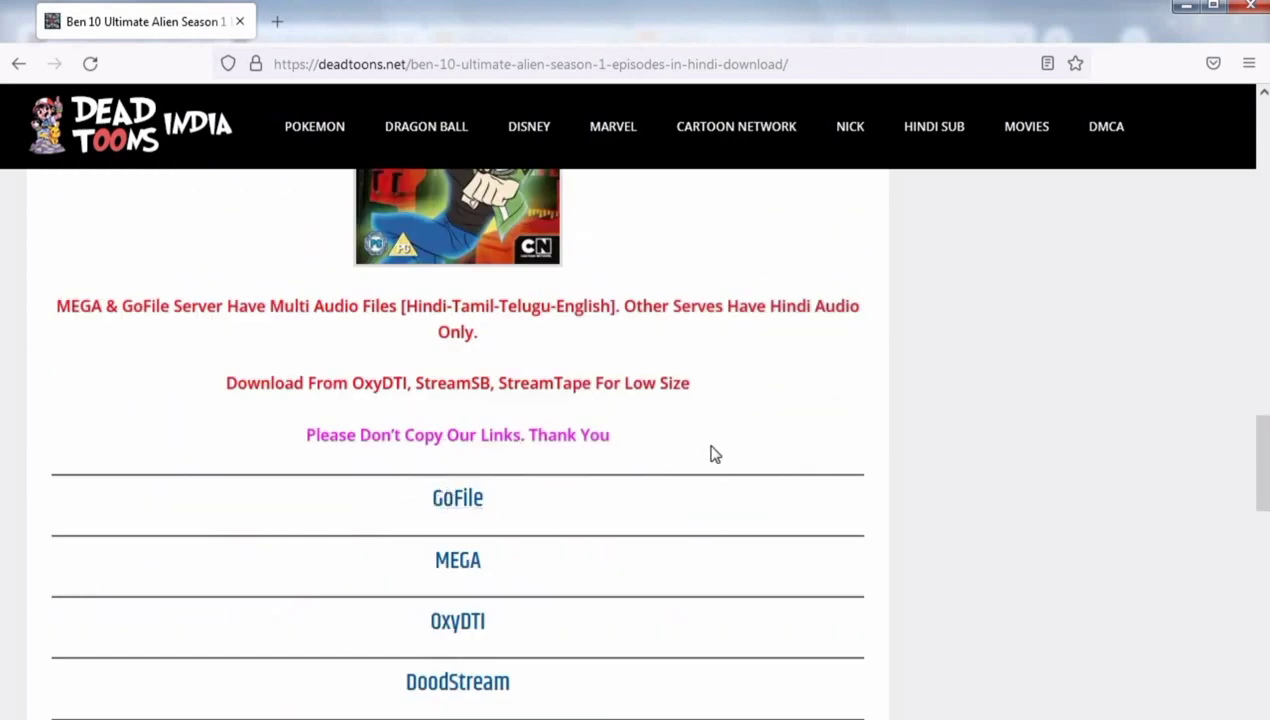
{"action": "scroll", "coordinate": [535, 483], "scroll_direction": "down", "scroll_amount": 1}
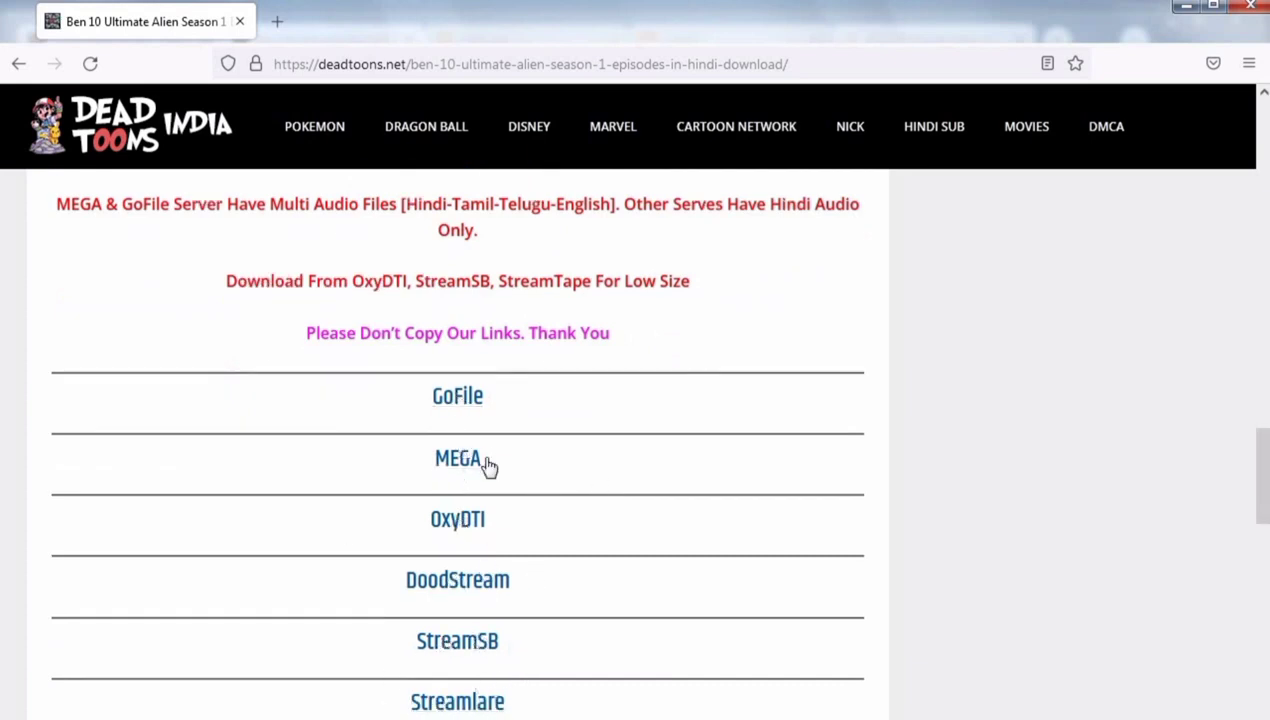
{"action": "left_click", "coordinate": [463, 398]}
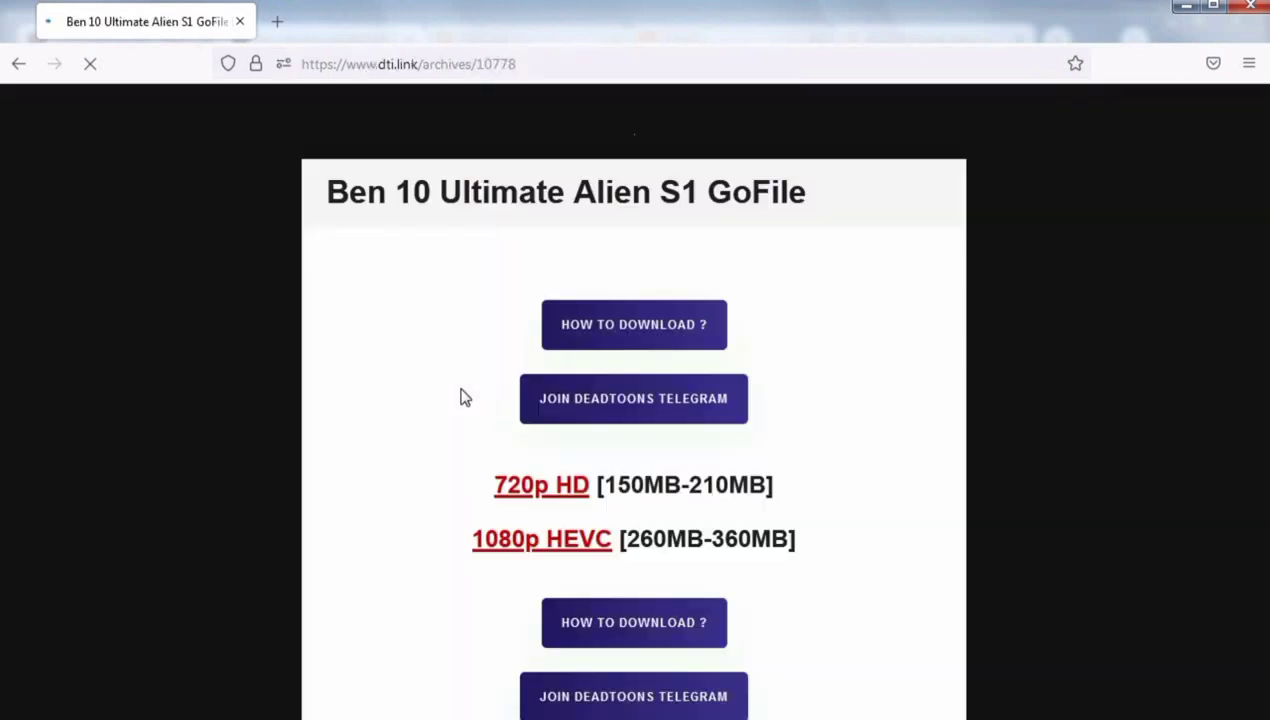
{"action": "left_click", "coordinate": [562, 497]}
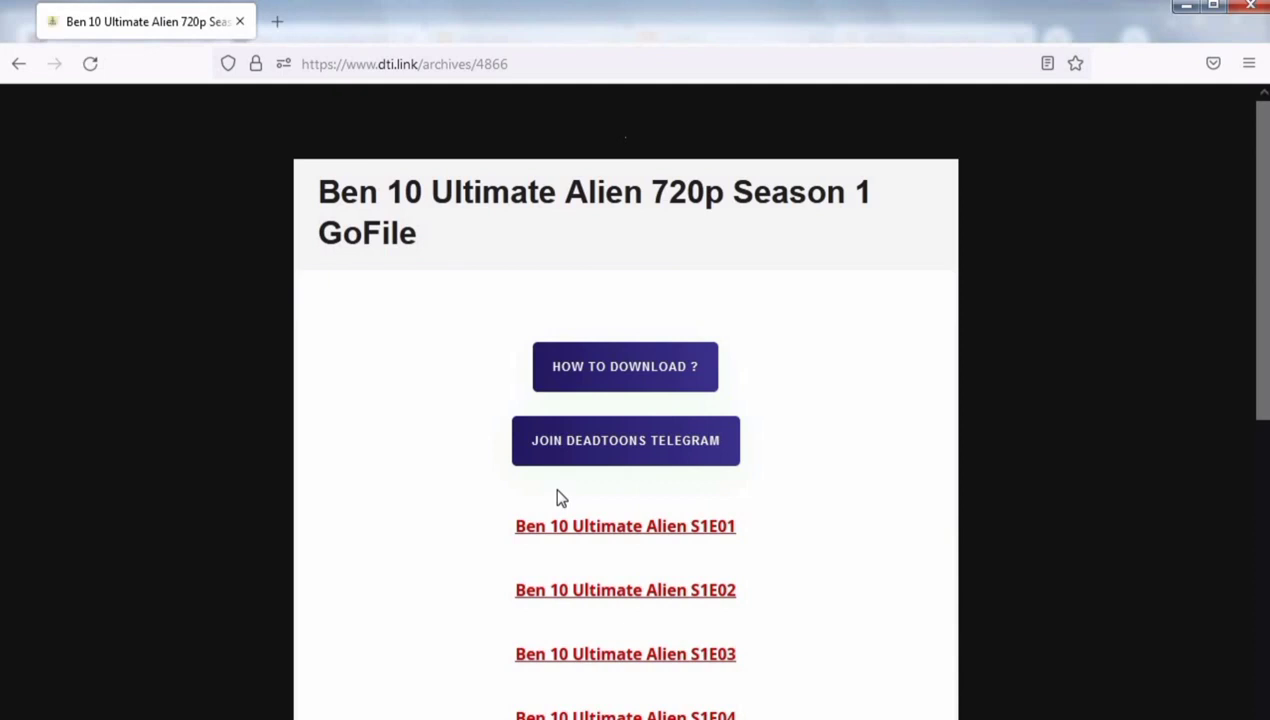
Open the Ben 10 Ultimate Alien S1E01 link, generate its GoFile link through SMGPLAZA and close the generator page.
{"action": "left_click", "coordinate": [662, 527]}
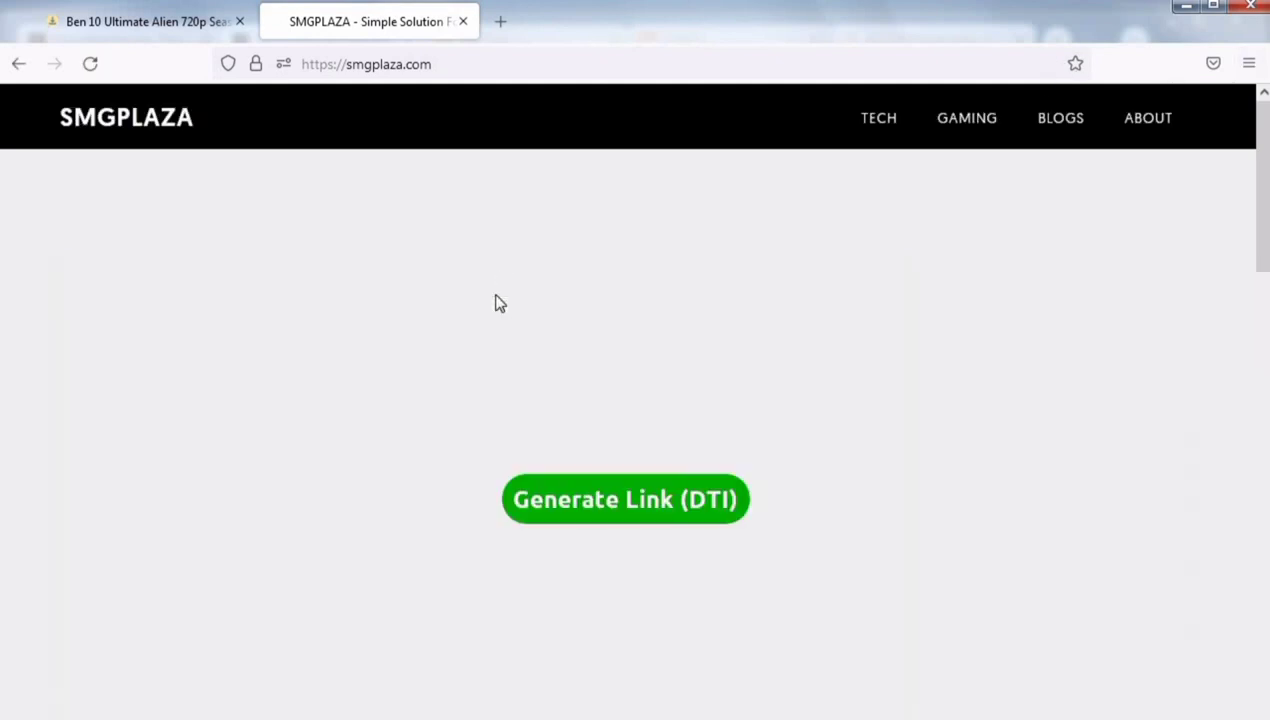
{"action": "left_click", "coordinate": [593, 518]}
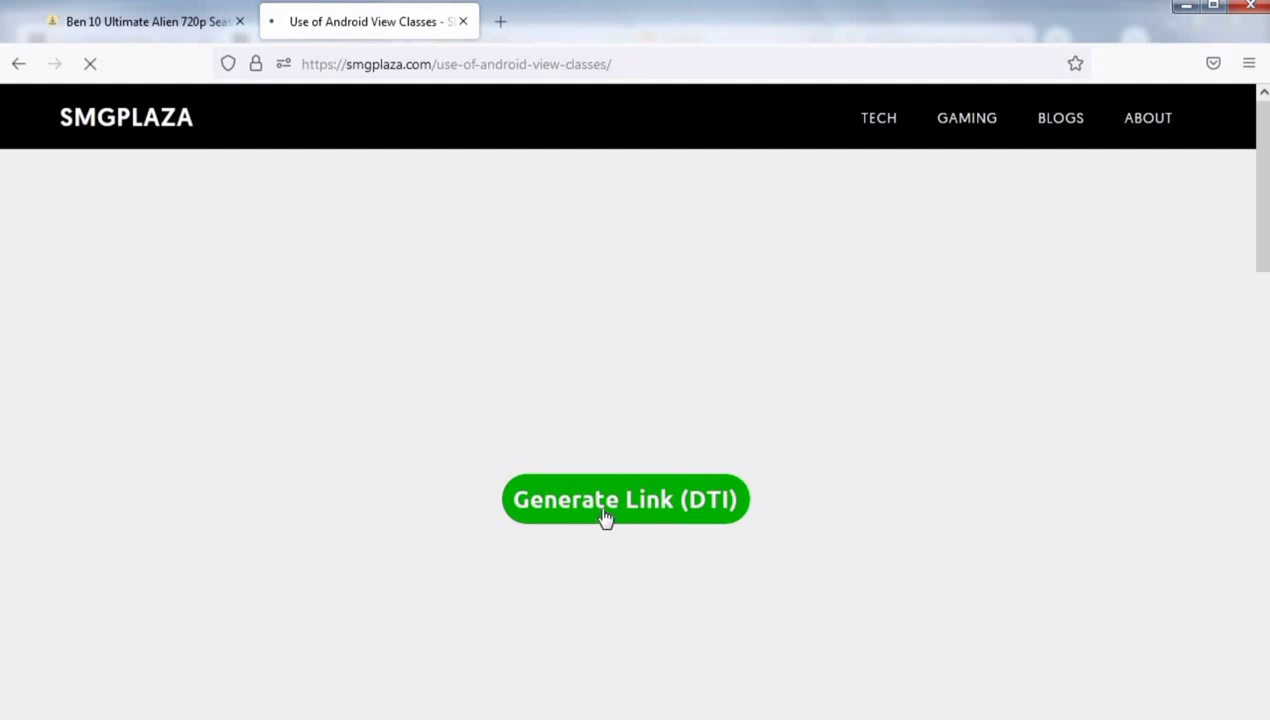
{"action": "left_click", "coordinate": [600, 518]}
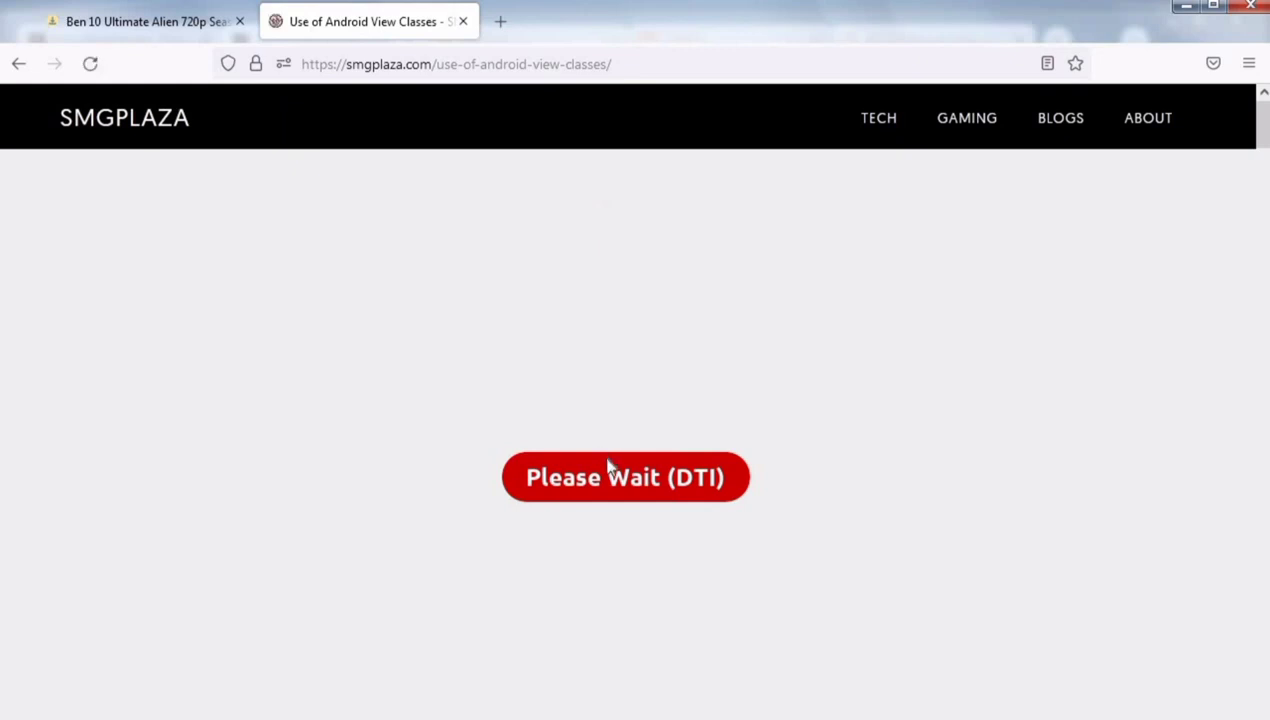
{"action": "left_click", "coordinate": [615, 480]}
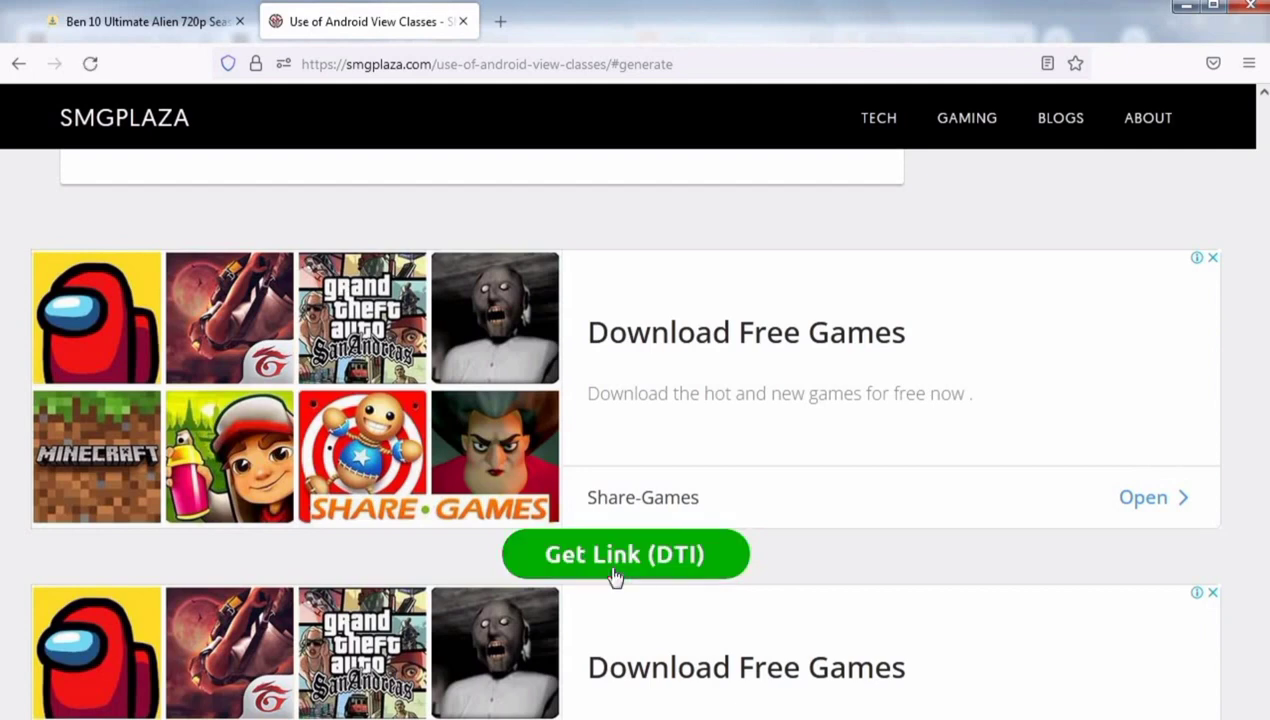
{"action": "left_click", "coordinate": [612, 575]}
{"action": "left_click", "coordinate": [463, 24]}
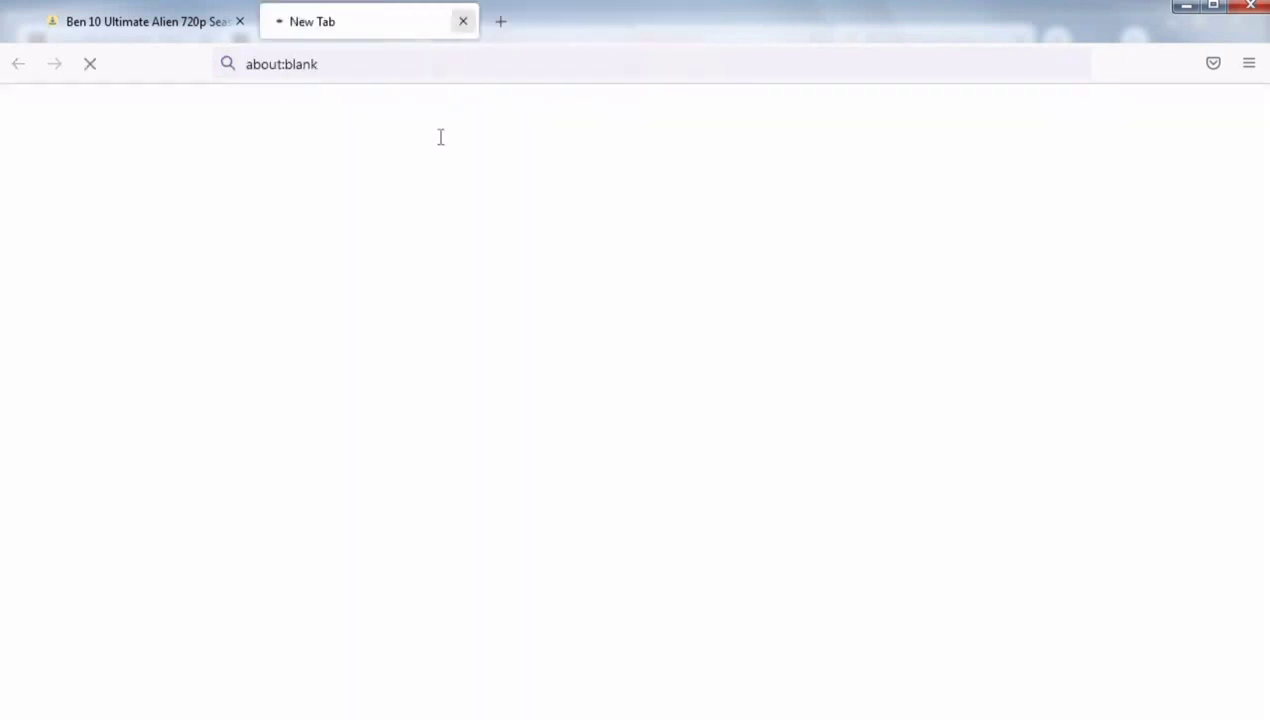
Copy the full web address of the GoFile page for episode S1E01.
{"action": "triple_click", "coordinate": [461, 68]}
{"action": "double_click", "coordinate": [428, 66]}
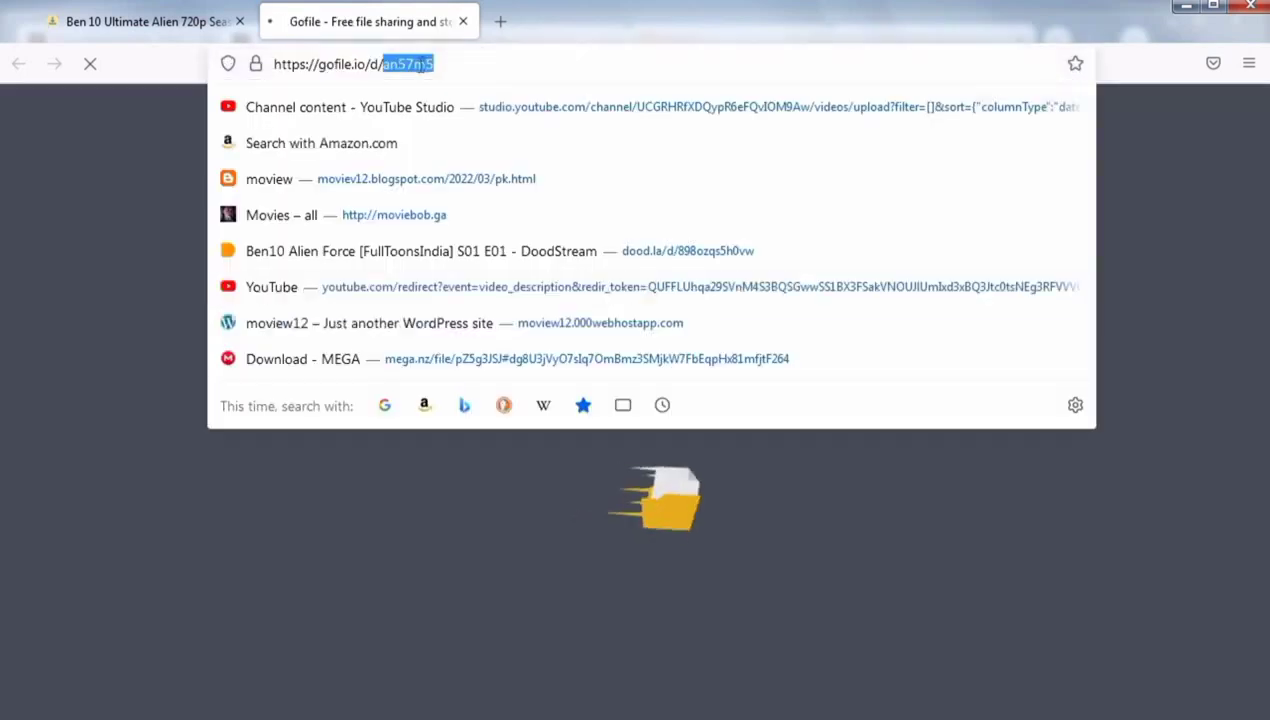
{"action": "right_click", "coordinate": [420, 66]}
{"action": "left_click", "coordinate": [560, 62]}
{"action": "triple_click", "coordinate": [562, 62]}
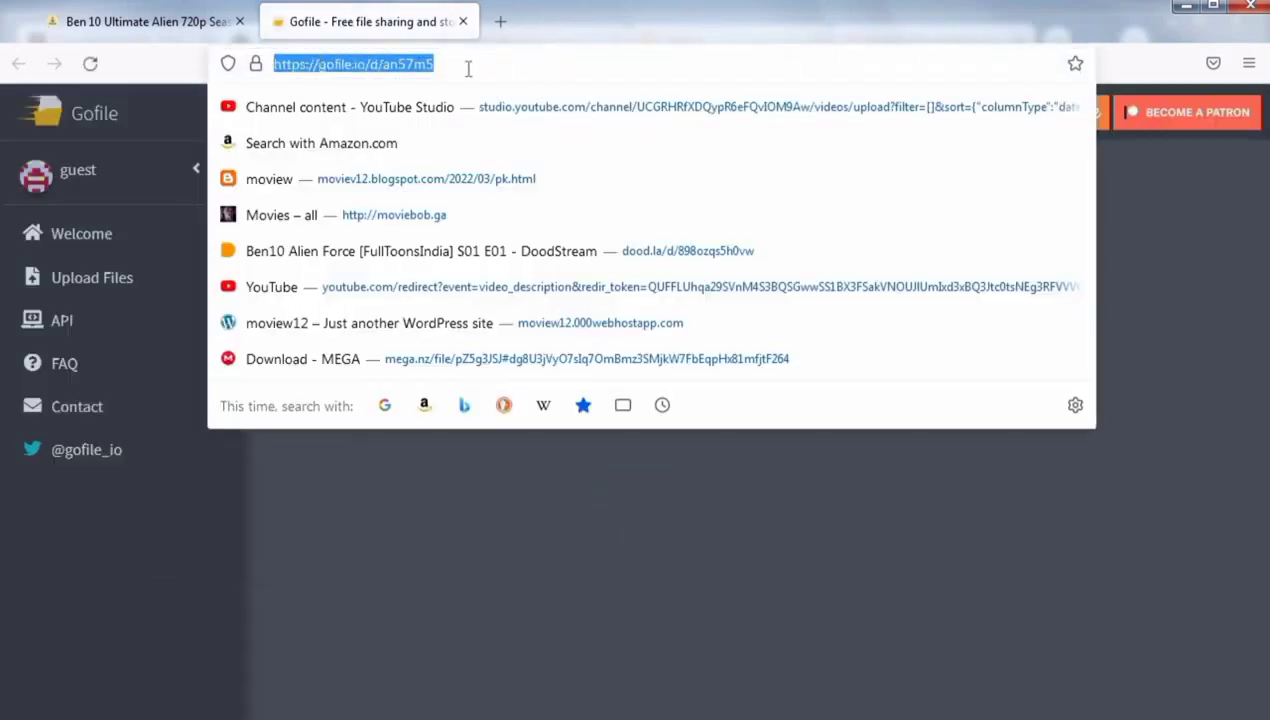
{"action": "right_click", "coordinate": [416, 63]}
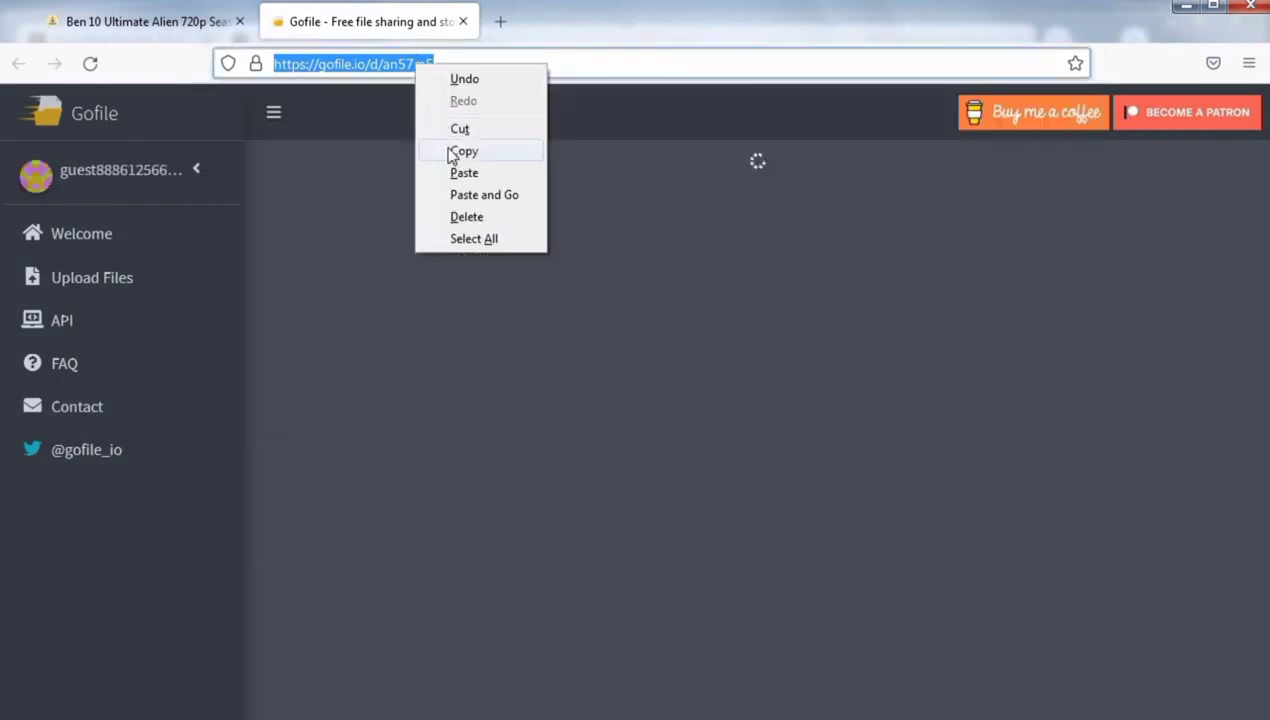
{"action": "left_click", "coordinate": [450, 151]}
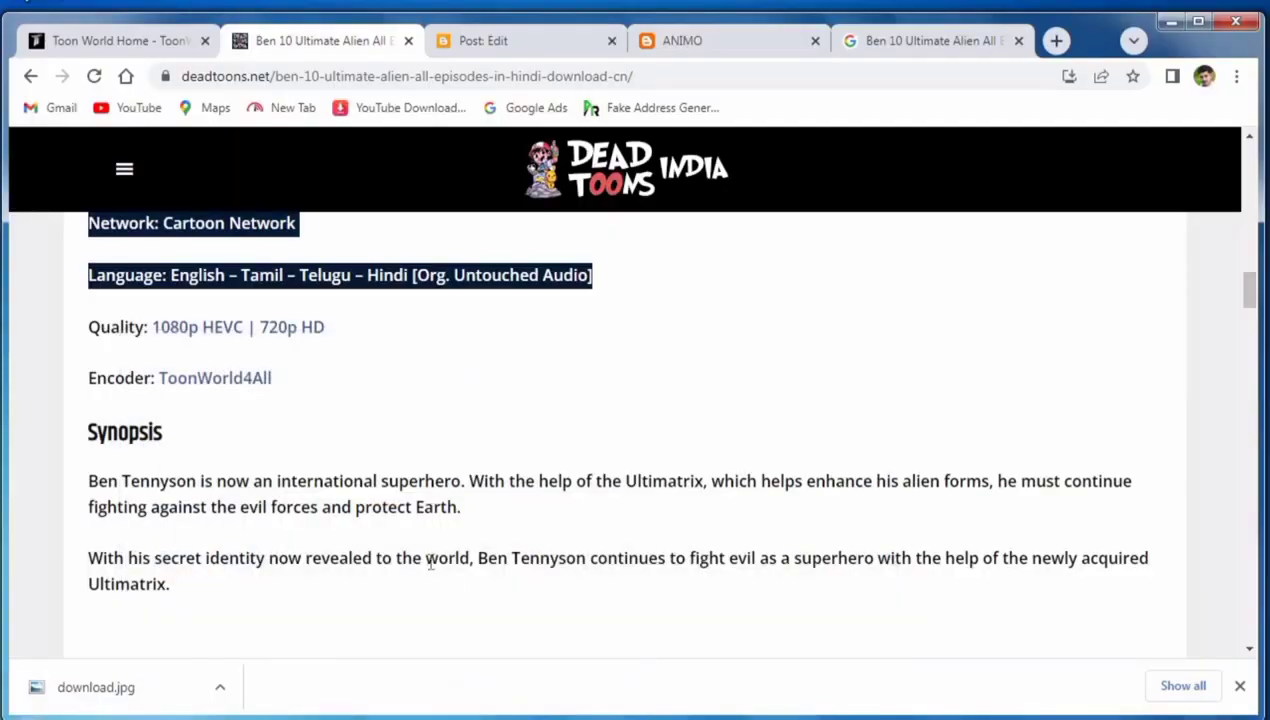
Switch back to the Blogger post in Chrome and add the text <GOFILE> on the line below the LINKS heading.
{"action": "scroll", "coordinate": [430, 562], "scroll_direction": "up", "scroll_amount": 1}
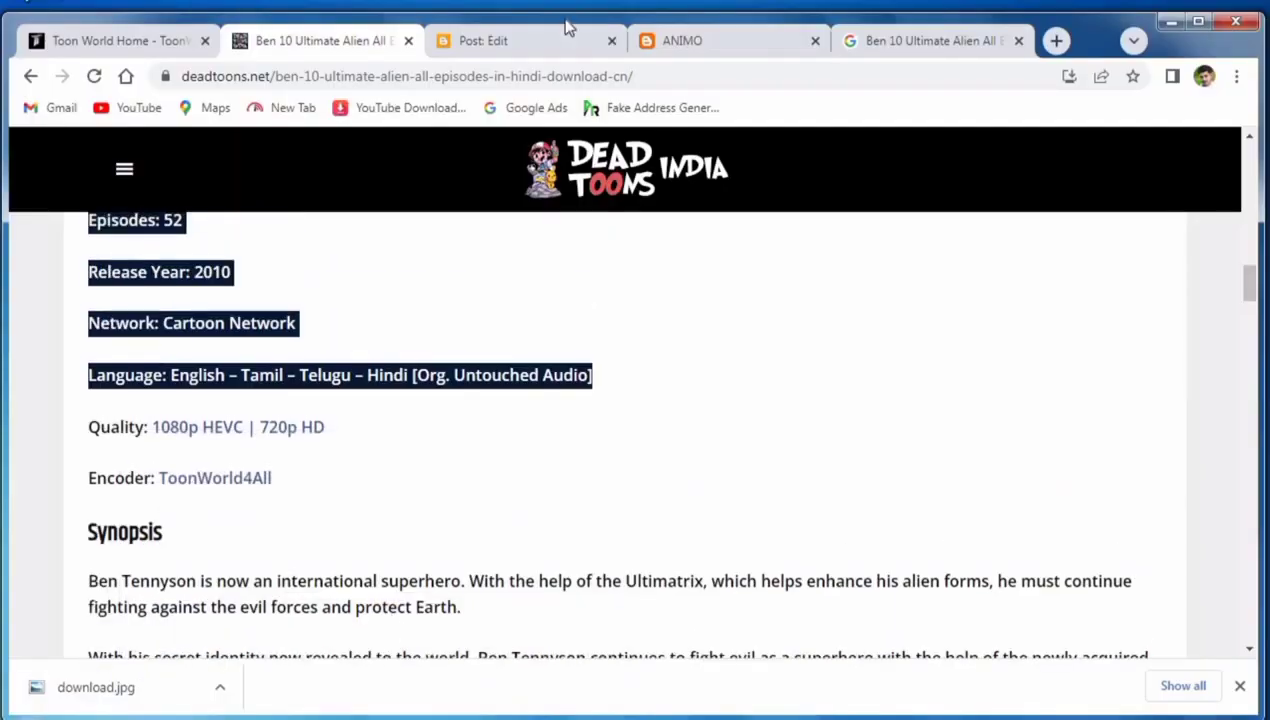
{"action": "left_click", "coordinate": [538, 42]}
{"action": "left_click", "coordinate": [359, 534]}
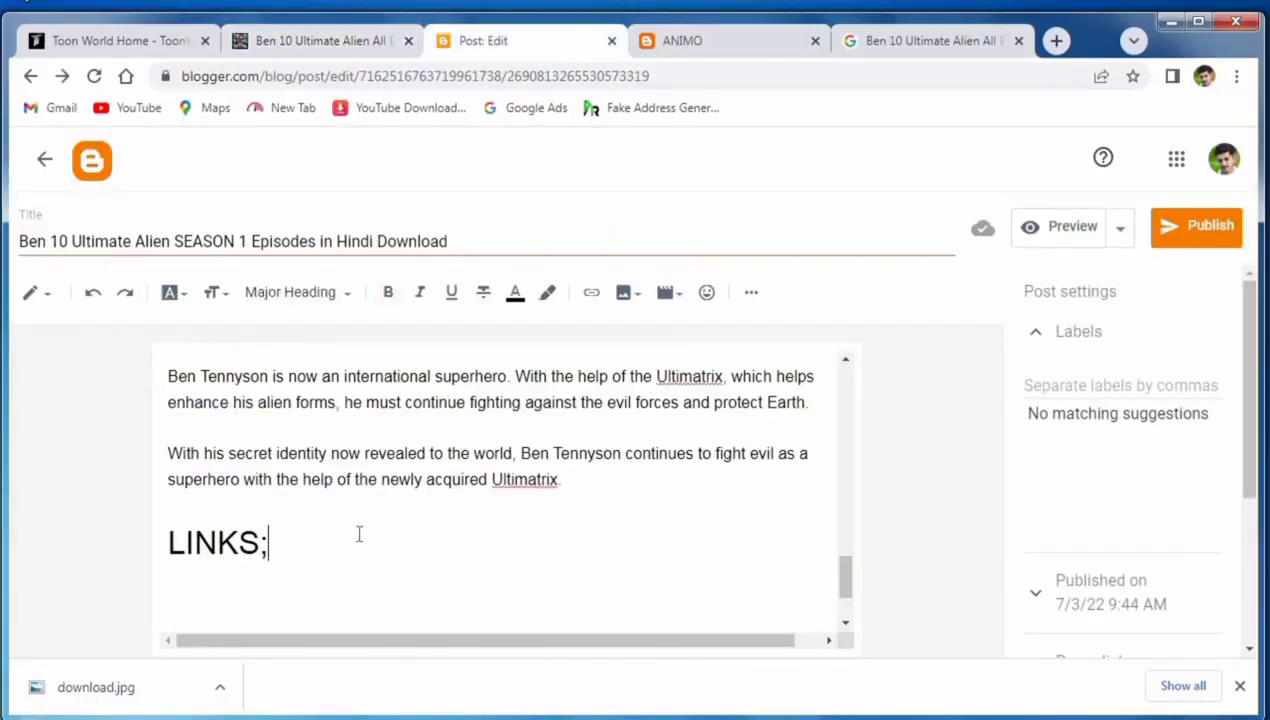
{"action": "key", "text": "Return"}
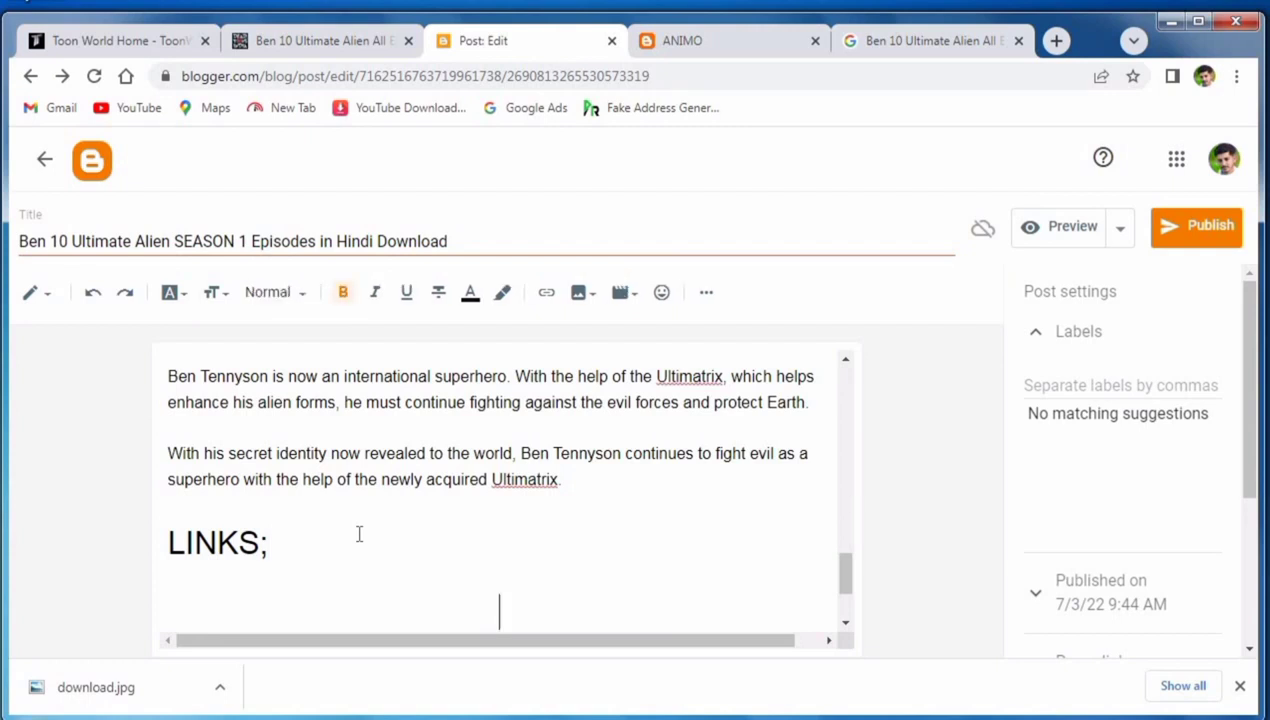
{"action": "type", "text": "<"}
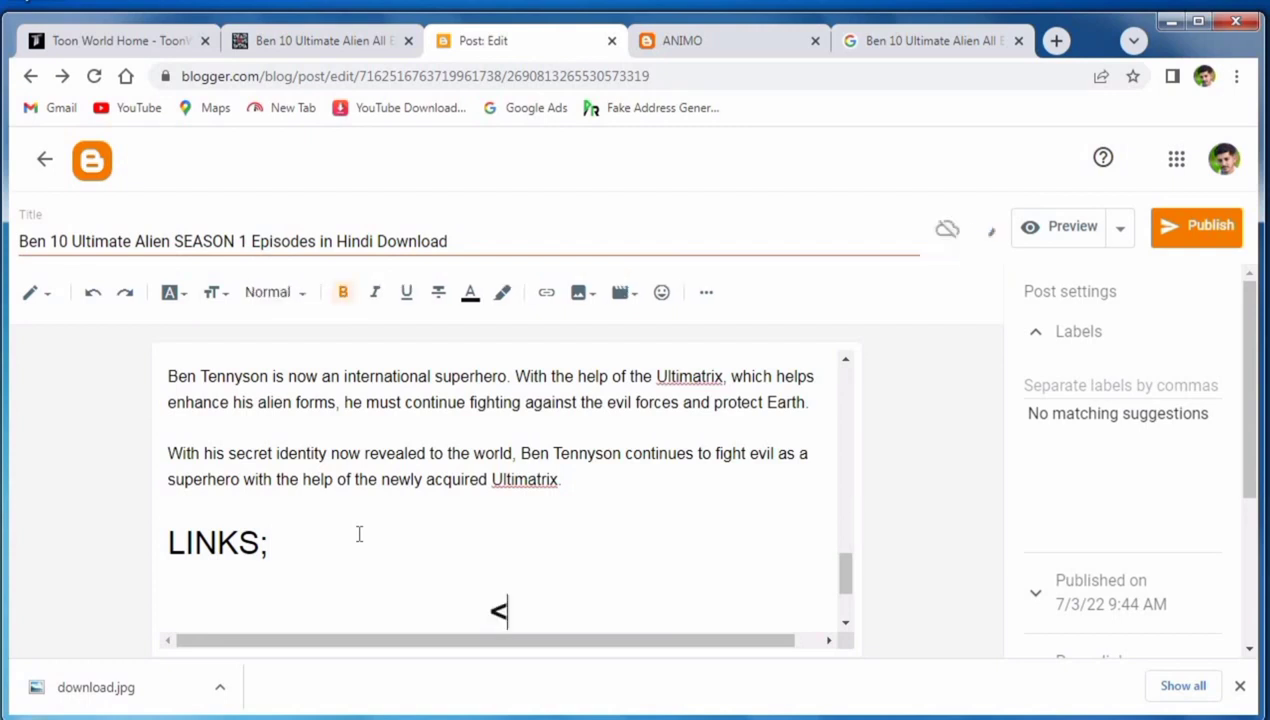
{"action": "type", "text": "GOFILE"}
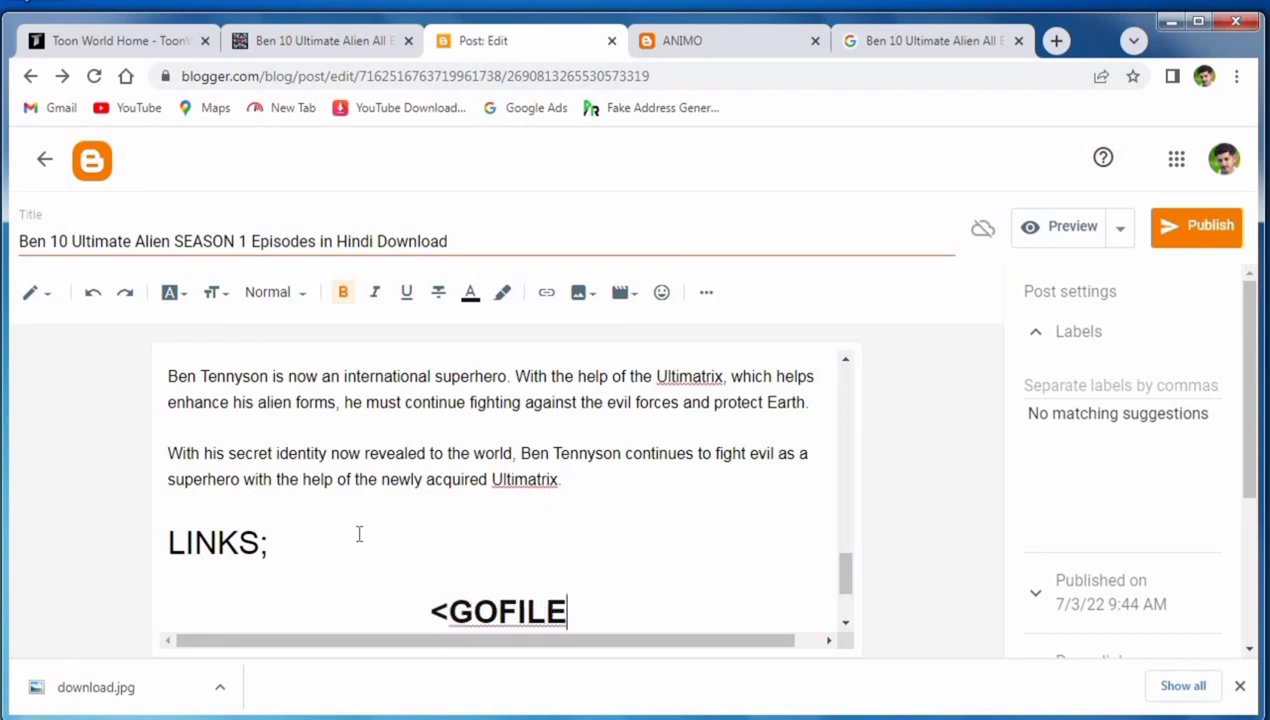
{"action": "type", "text": "."}
{"action": "key", "text": "BackSpace"}
{"action": "type", "text": ">"}
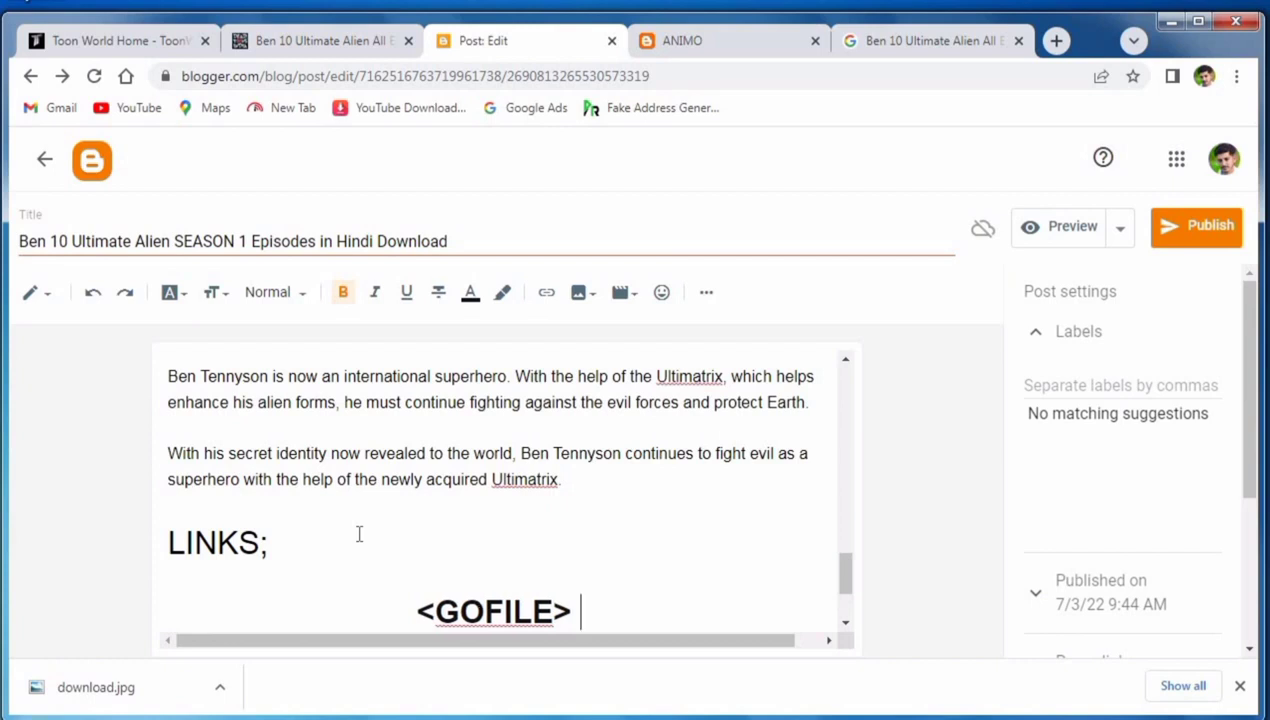
Add <DOODSTREAM> and <STREAMTA> after <GOFILE> on the same line.
{"action": "type", "text": " <"}
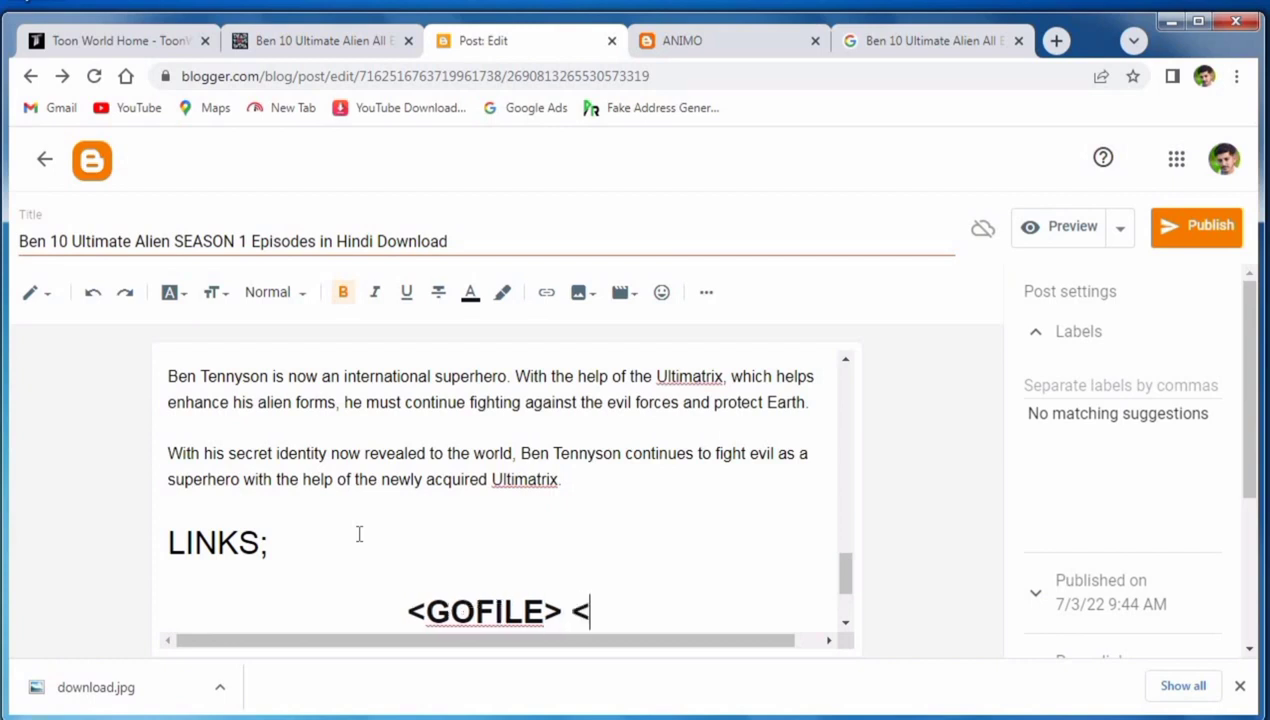
{"action": "type", "text": "DO"}
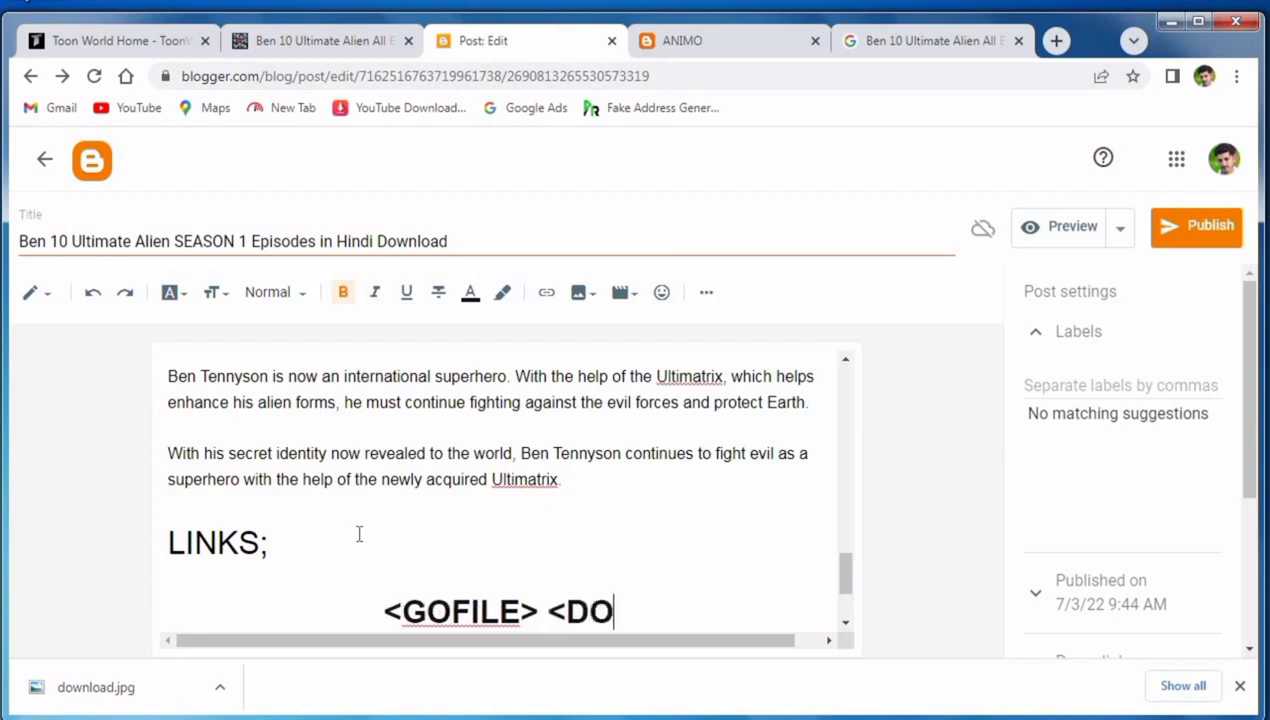
{"action": "type", "text": "ODSTREAM"}
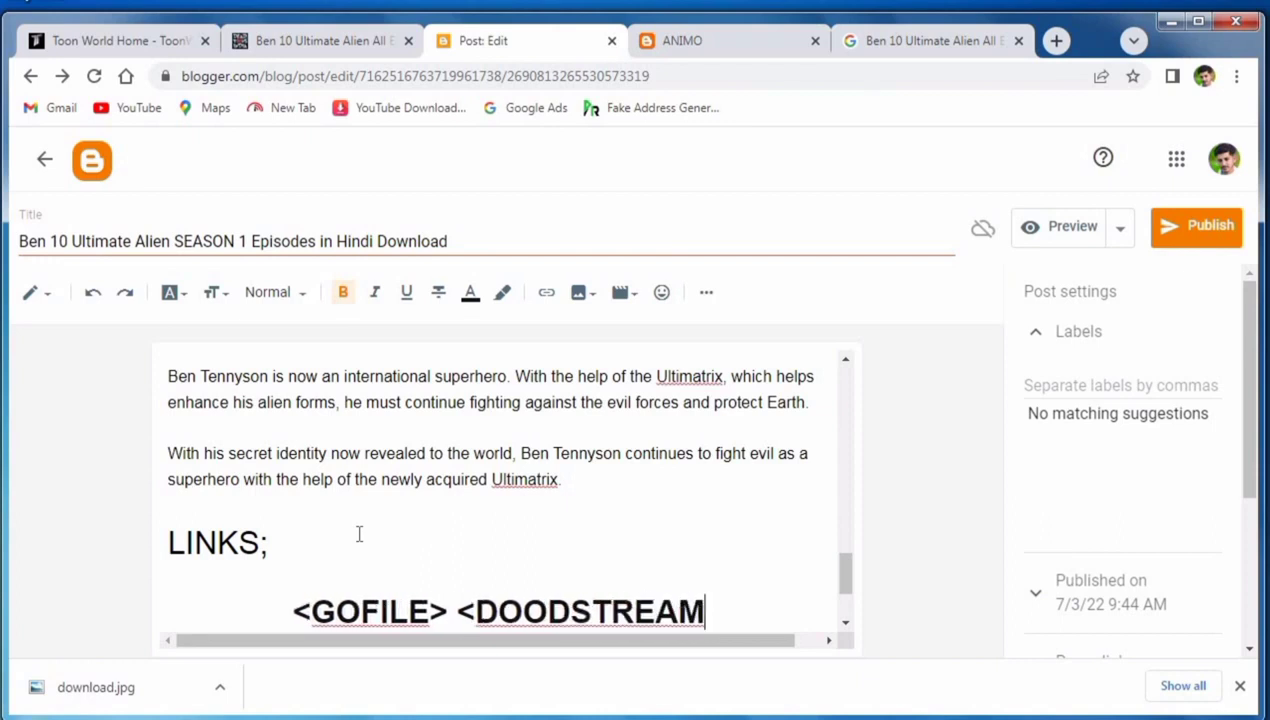
{"action": "type", "text": "> "}
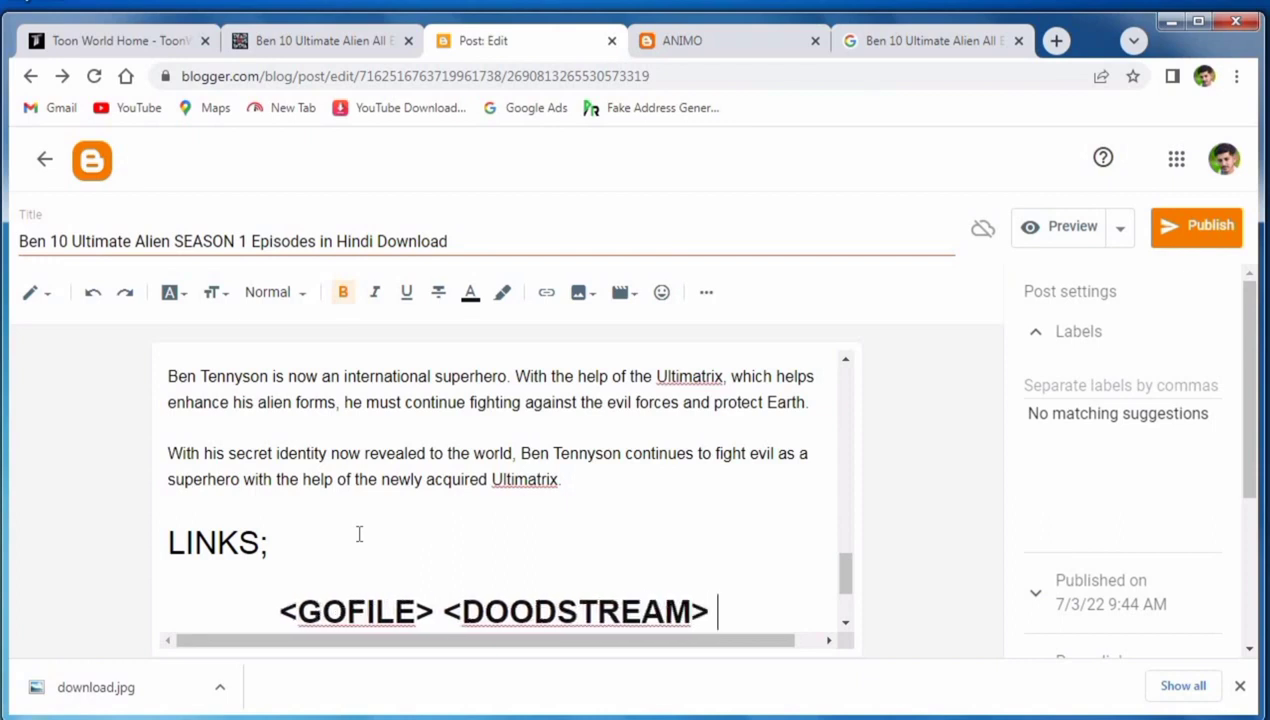
{"action": "type", "text": "<STREAM"}
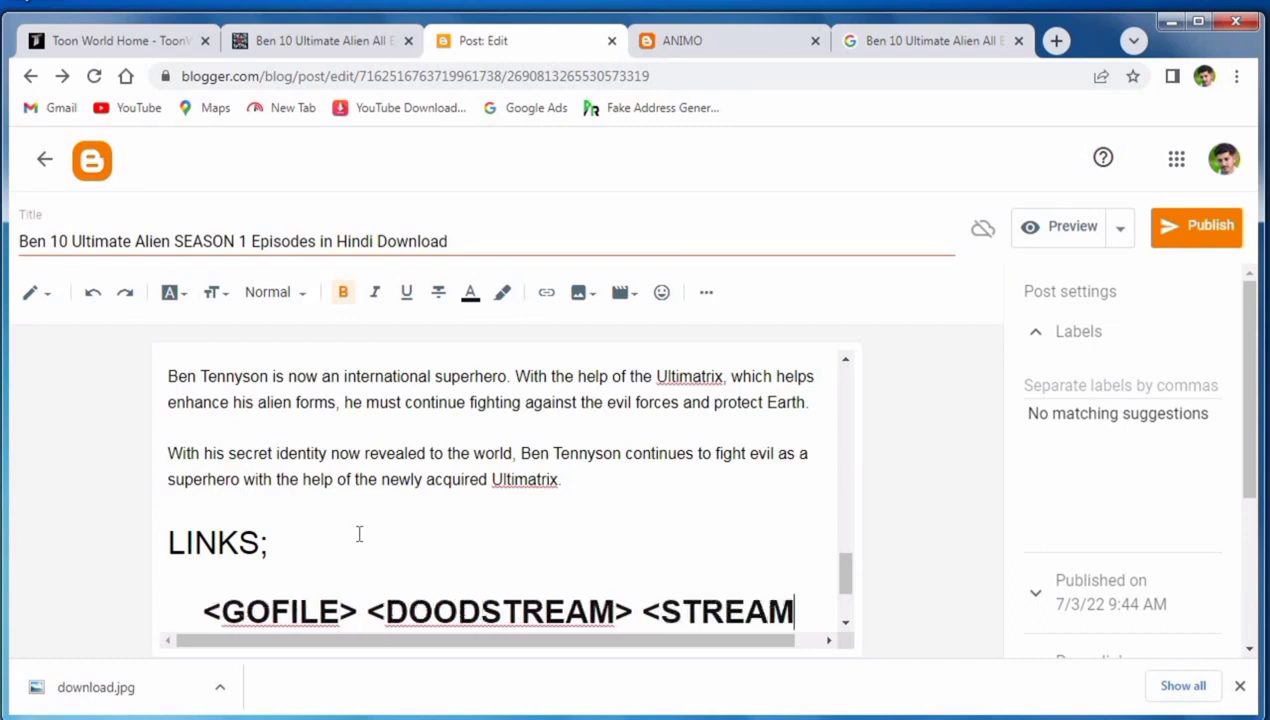
{"action": "type", "text": "TA"}
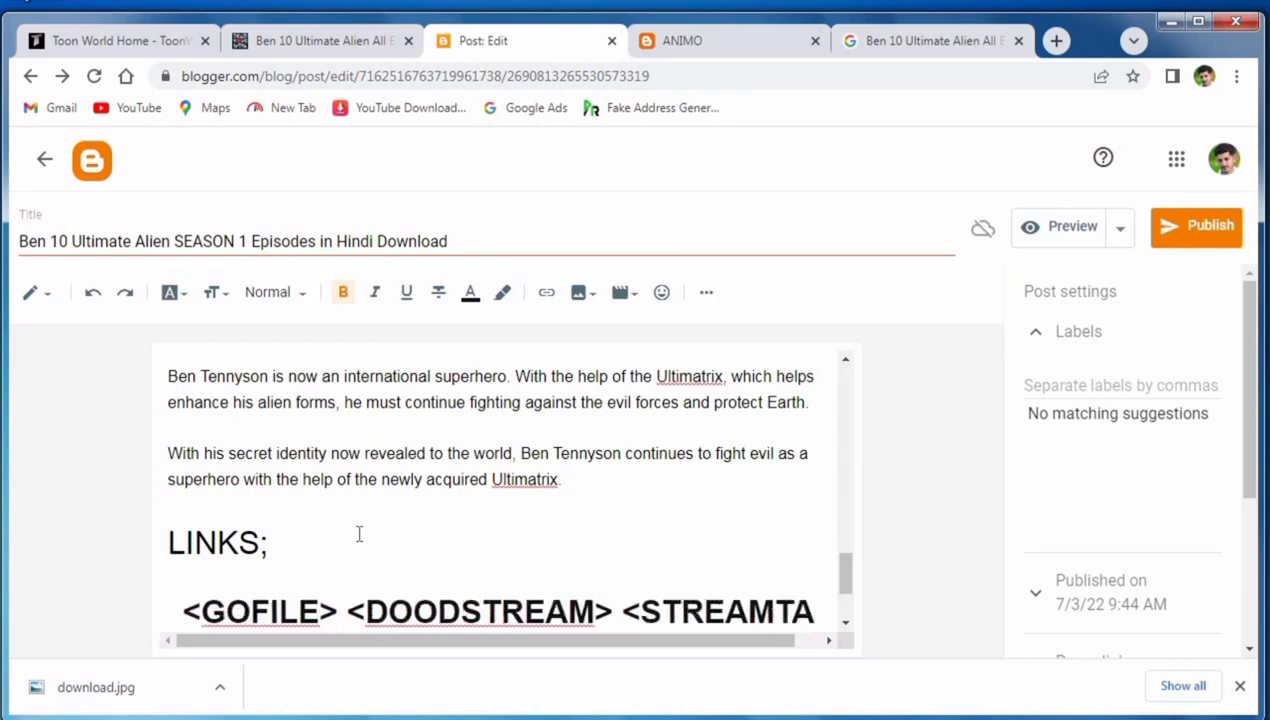
{"action": "type", "text": "Pe"}
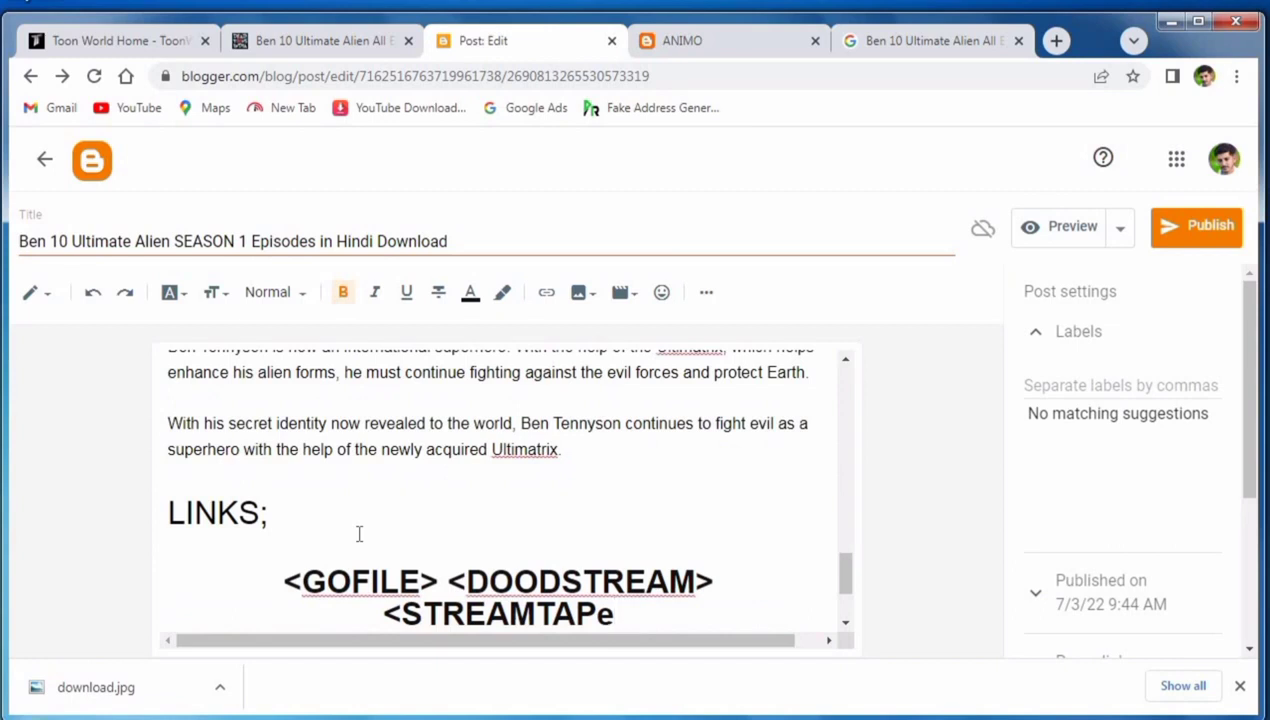
{"action": "key", "text": "BackSpace"}
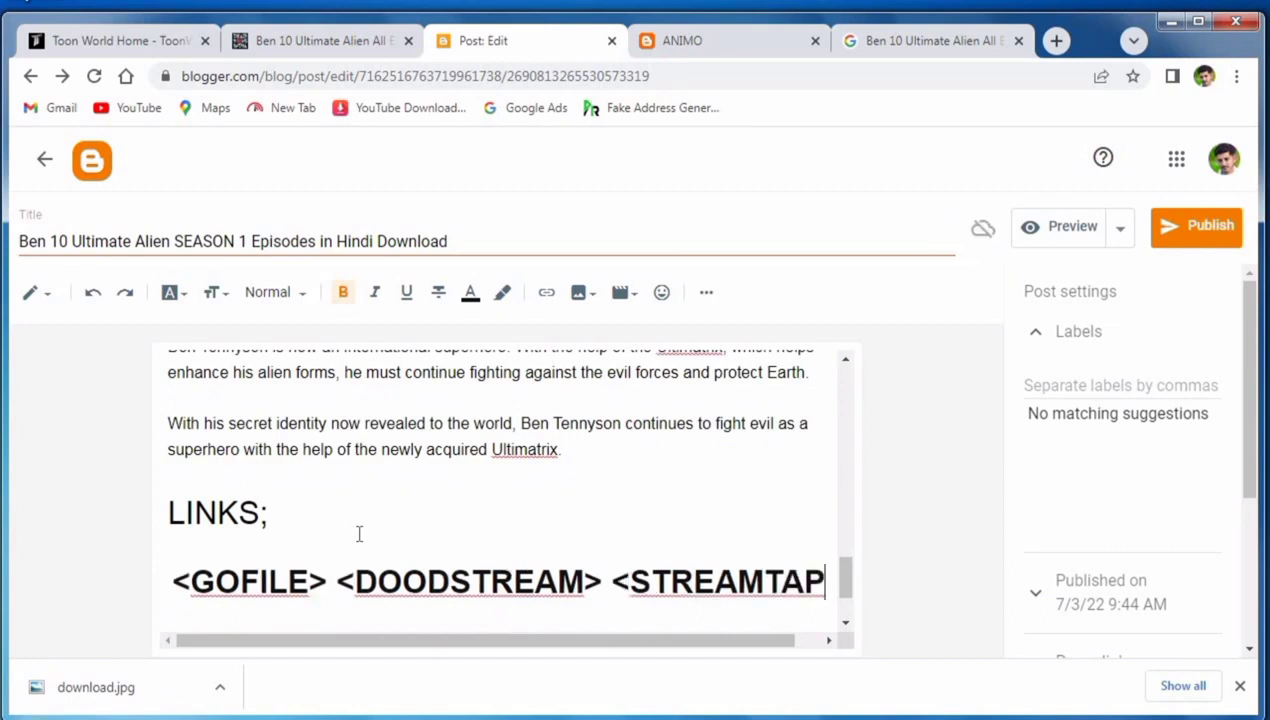
{"action": "key", "text": "BackSpace"}
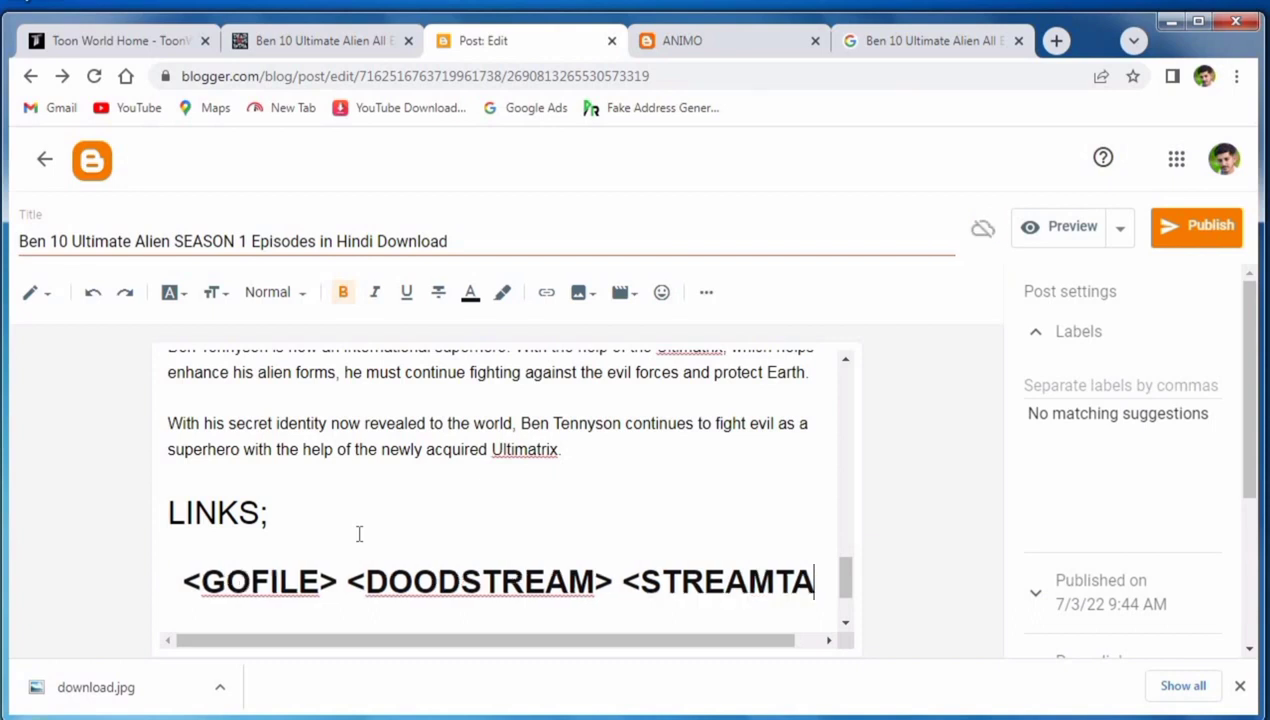
{"action": "type", "text": ">"}
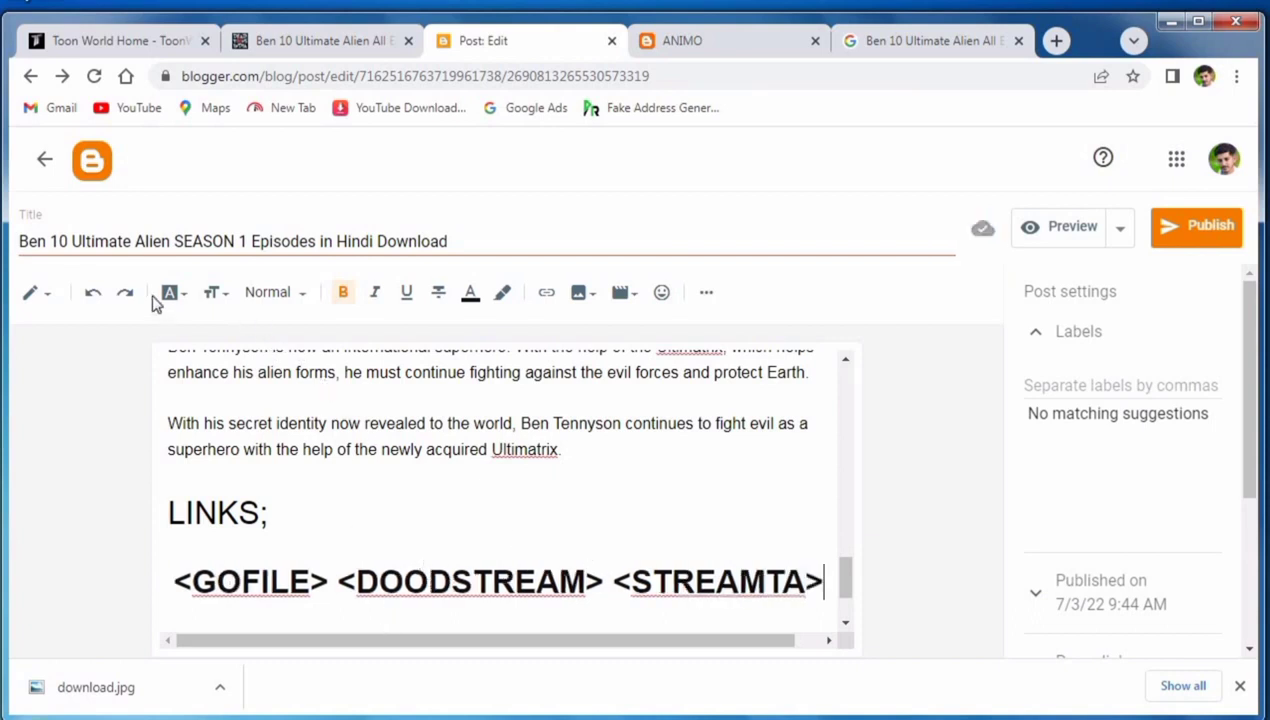
Set the text size of the <GOFILE> <DOODSTREAM> <STREAMTA> line below the LINKS heading to Large.
{"action": "left_click_drag", "start_coordinate": [177, 579], "coordinate": [686, 587]}
{"action": "left_click", "coordinate": [822, 575]}
{"action": "left_click_drag", "start_coordinate": [810, 580], "coordinate": [34, 590]}
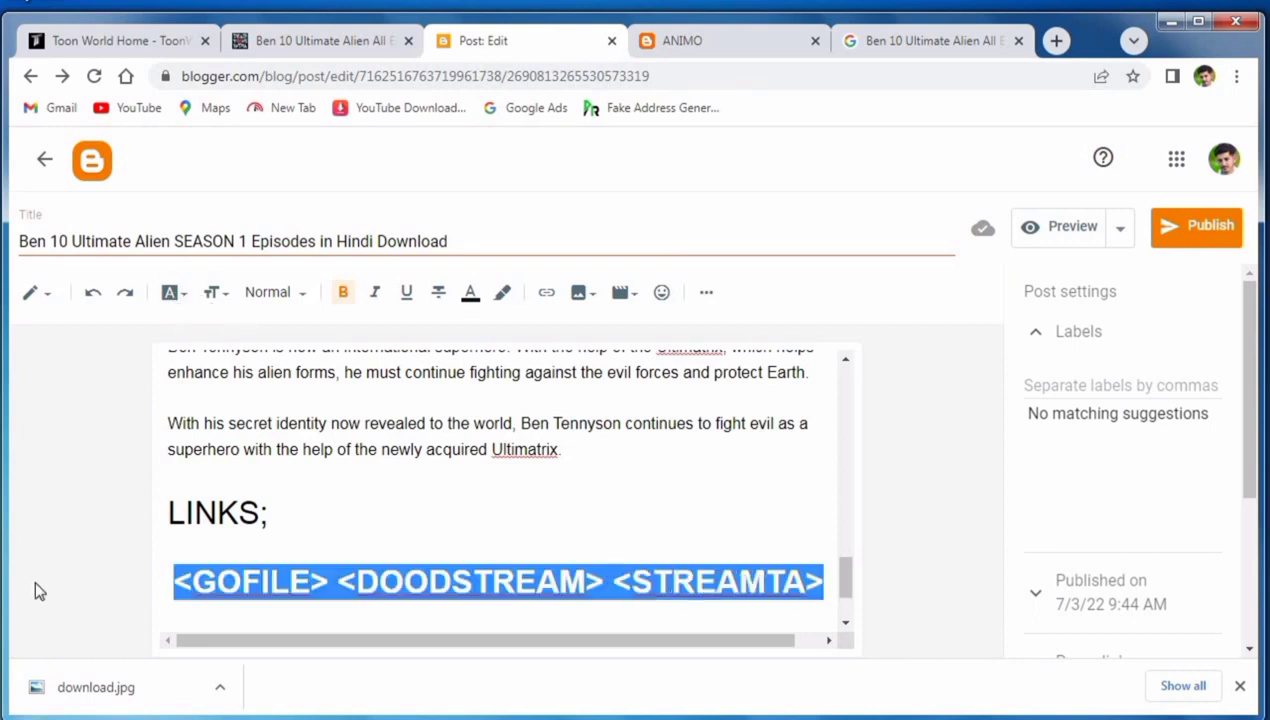
{"action": "left_click", "coordinate": [205, 295]}
{"action": "left_click", "coordinate": [207, 293]}
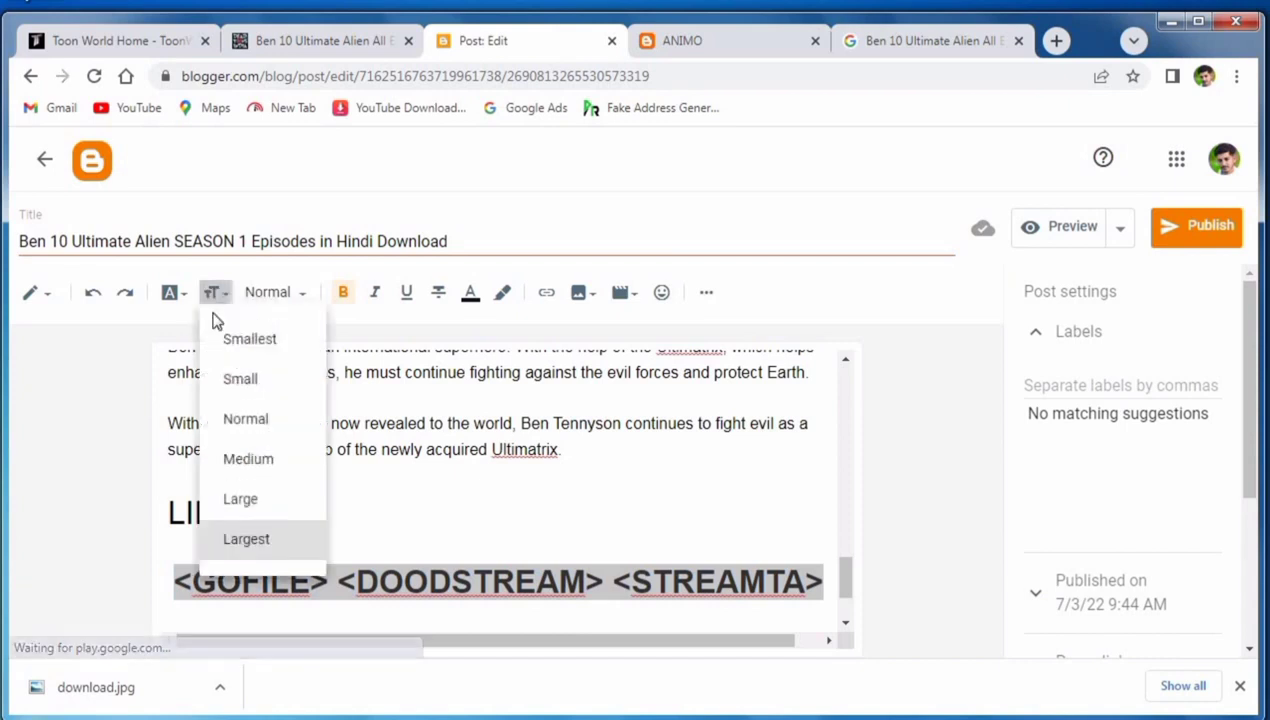
{"action": "left_click", "coordinate": [253, 497]}
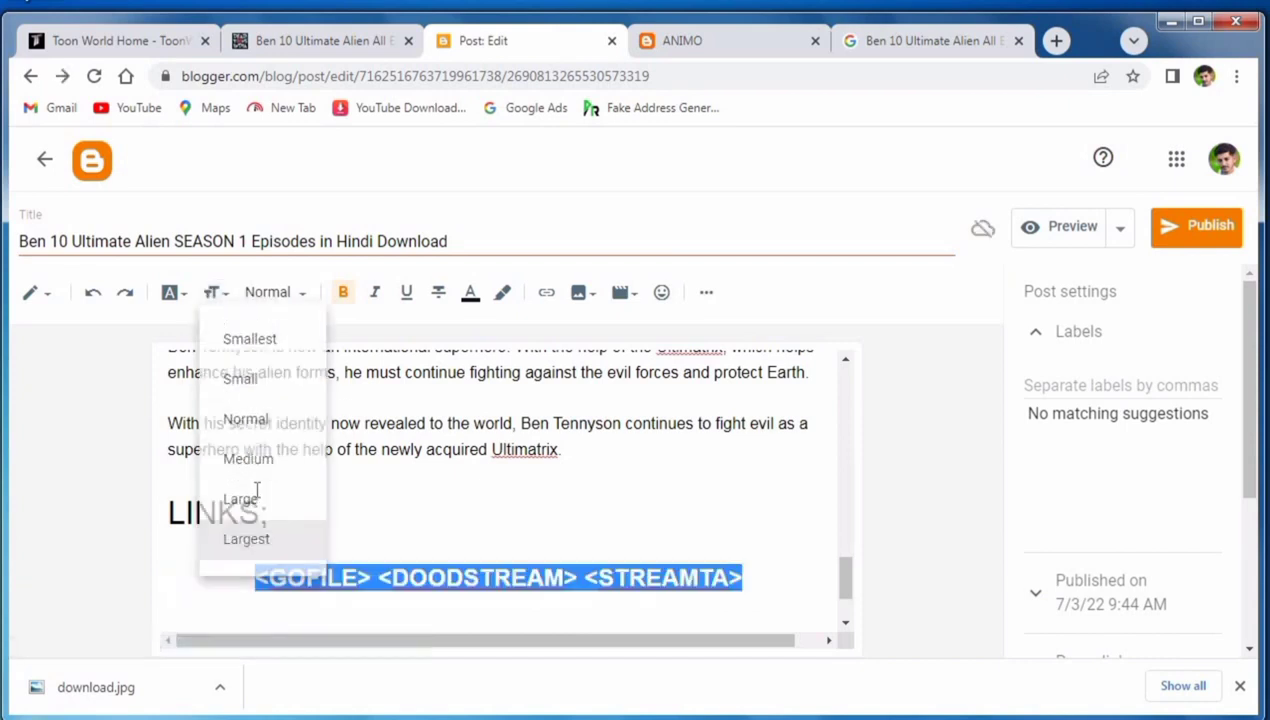
{"action": "left_click", "coordinate": [589, 508]}
Complete the last server name as <STREAMTAPE> and widen the gaps between the three server names with extra spaces.
{"action": "left_click", "coordinate": [727, 580]}
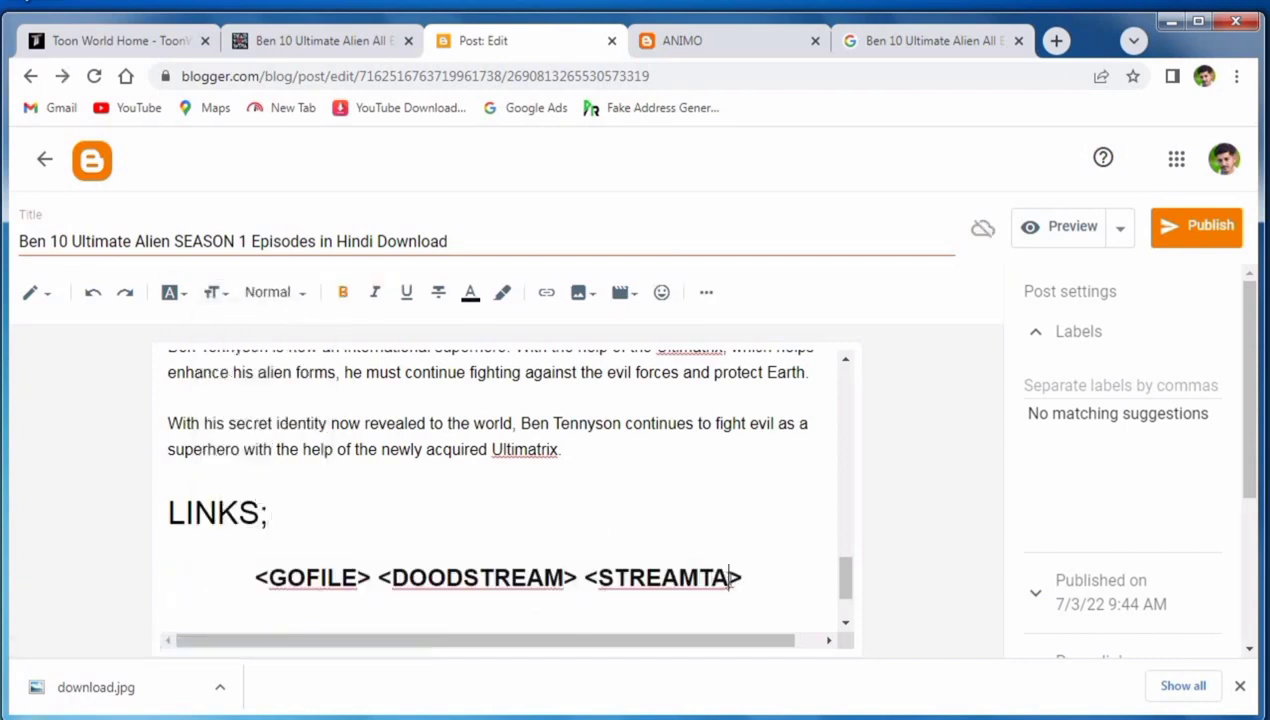
{"action": "type", "text": "PE"}
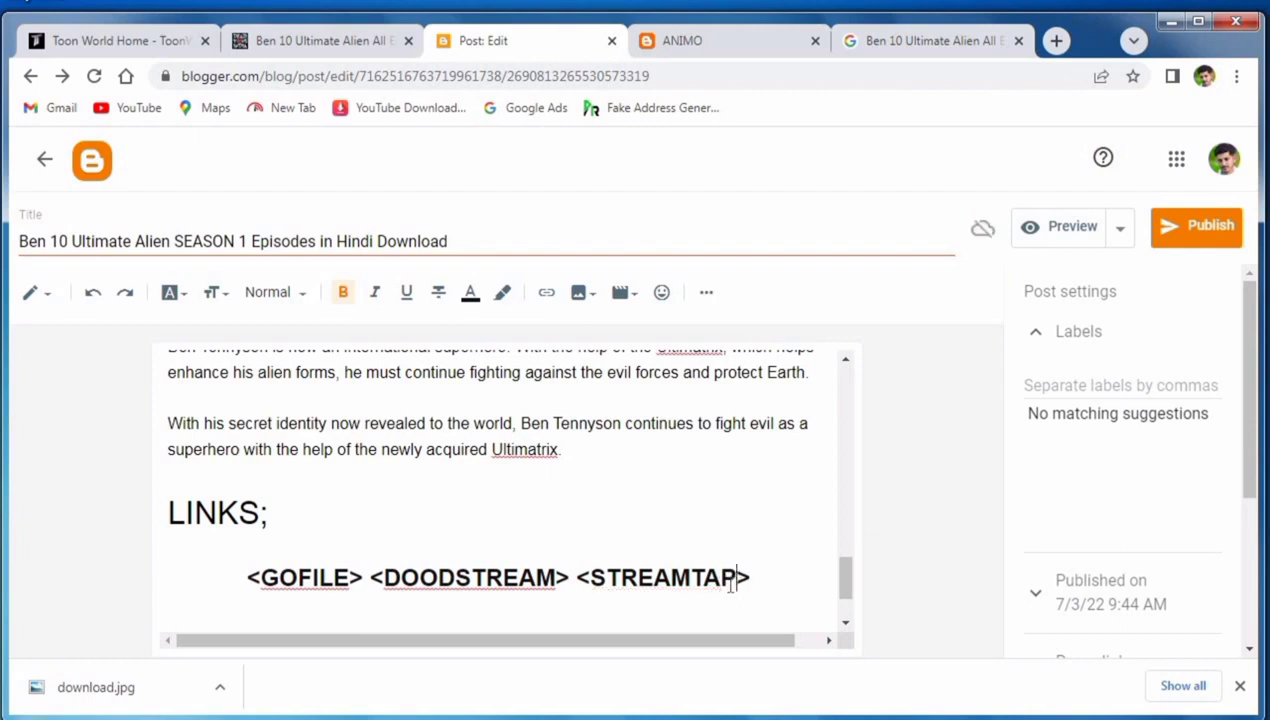
{"action": "left_click", "coordinate": [365, 586]}
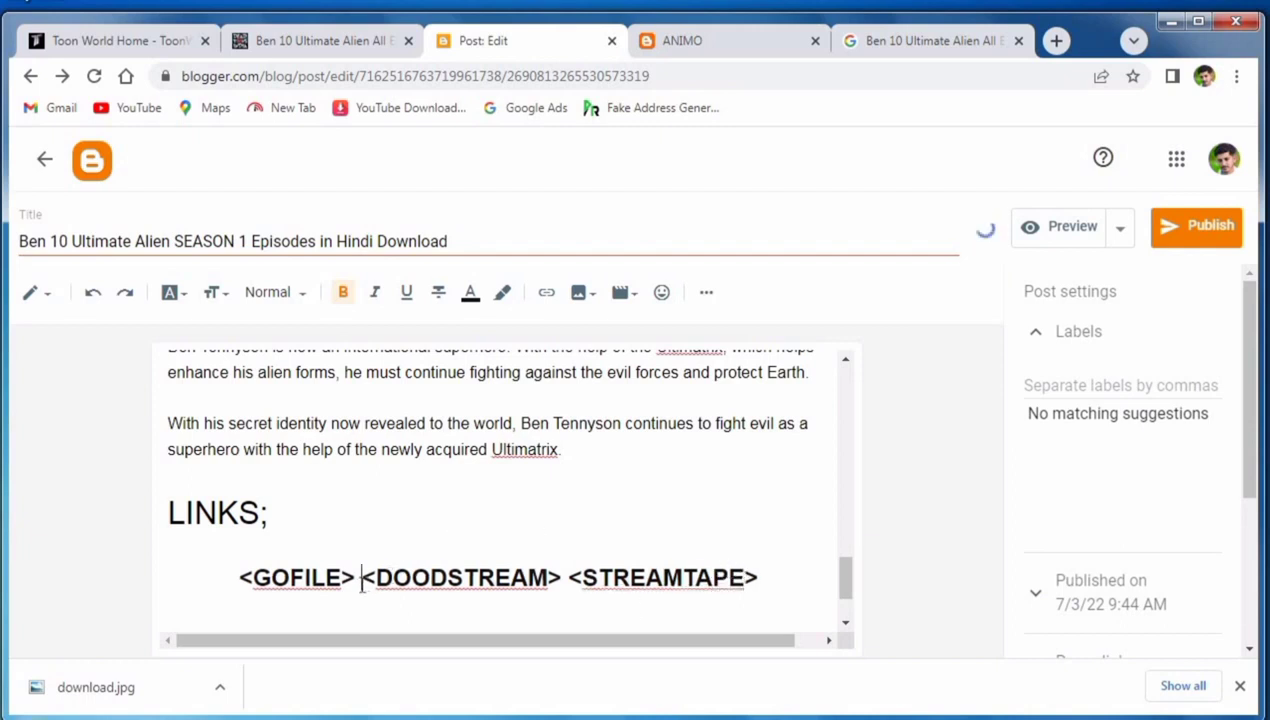
{"action": "left_click", "coordinate": [571, 585]}
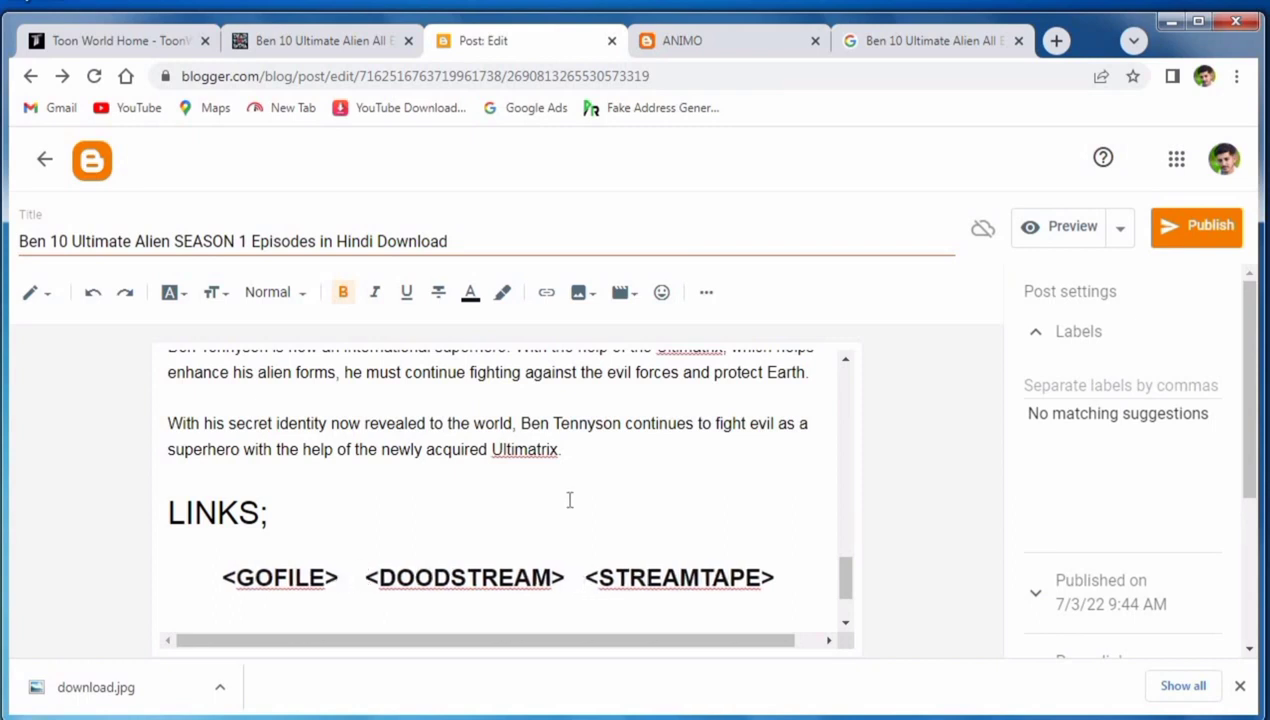
{"action": "left_click", "coordinate": [587, 578]}
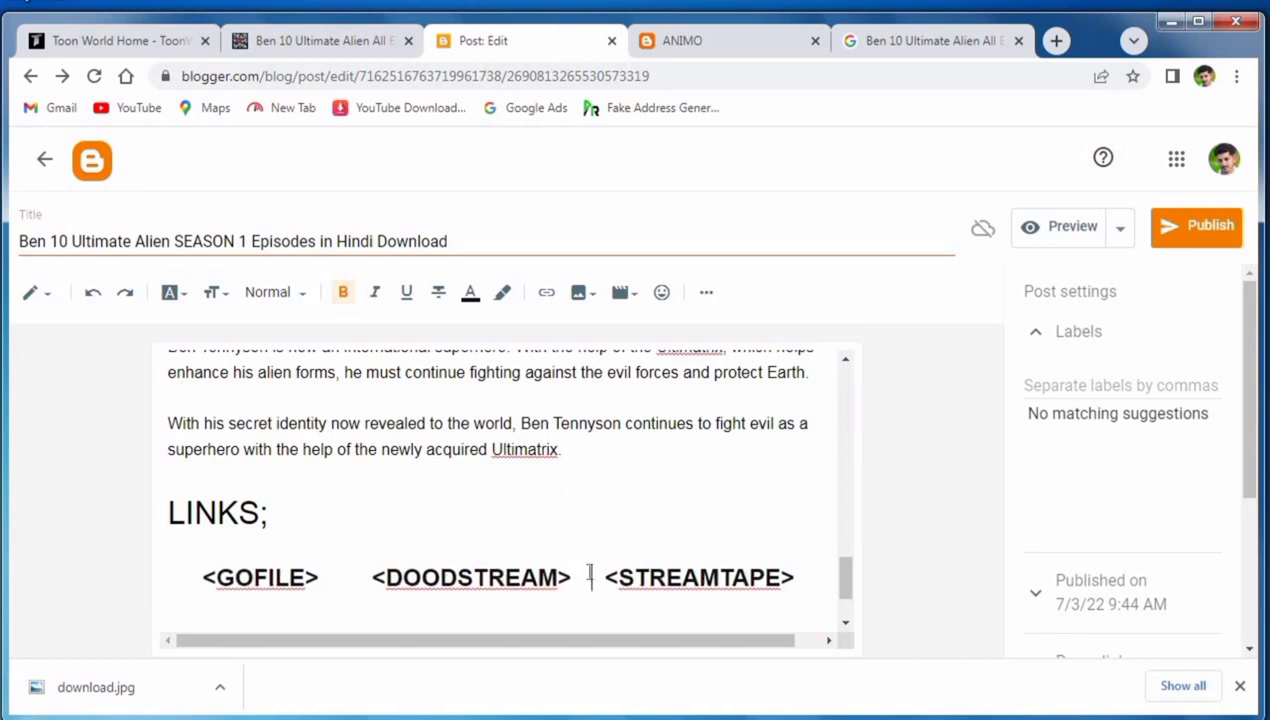
{"action": "left_click", "coordinate": [367, 577]}
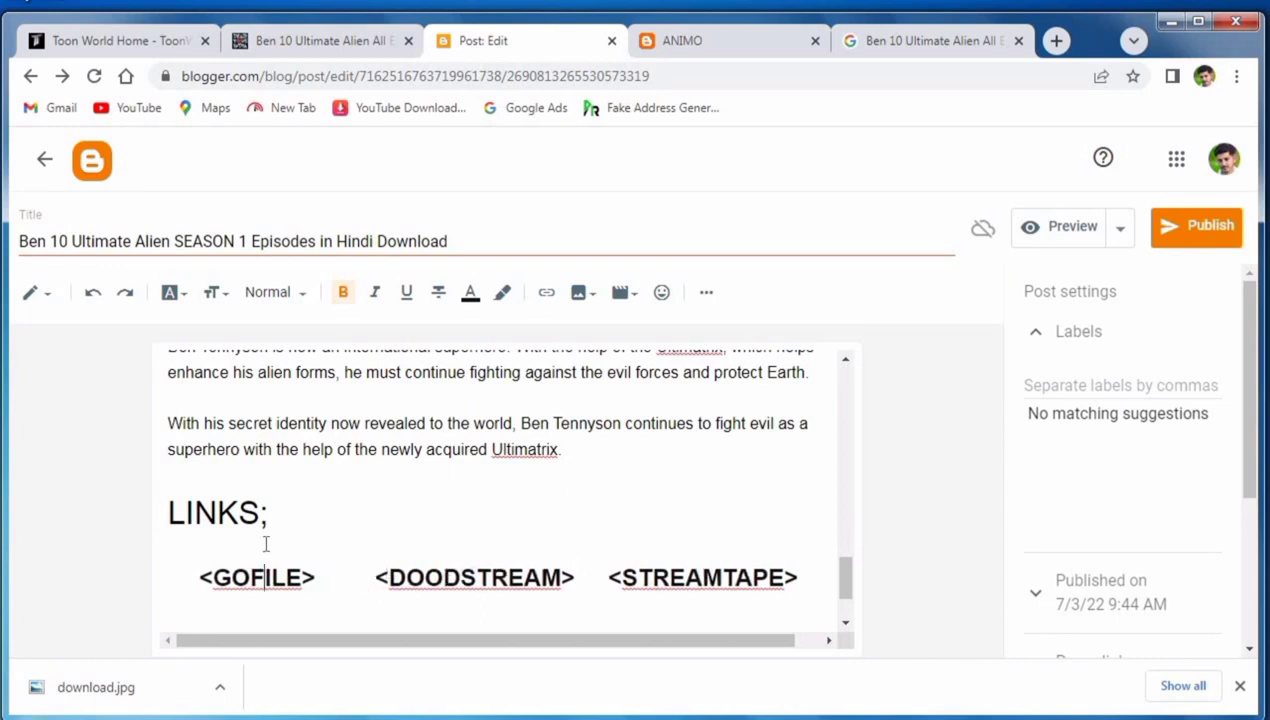
Add the heading EPISODE 1 on its own line between LINKS and the server names.
{"action": "left_click", "coordinate": [308, 527]}
{"action": "key", "text": "Return"}
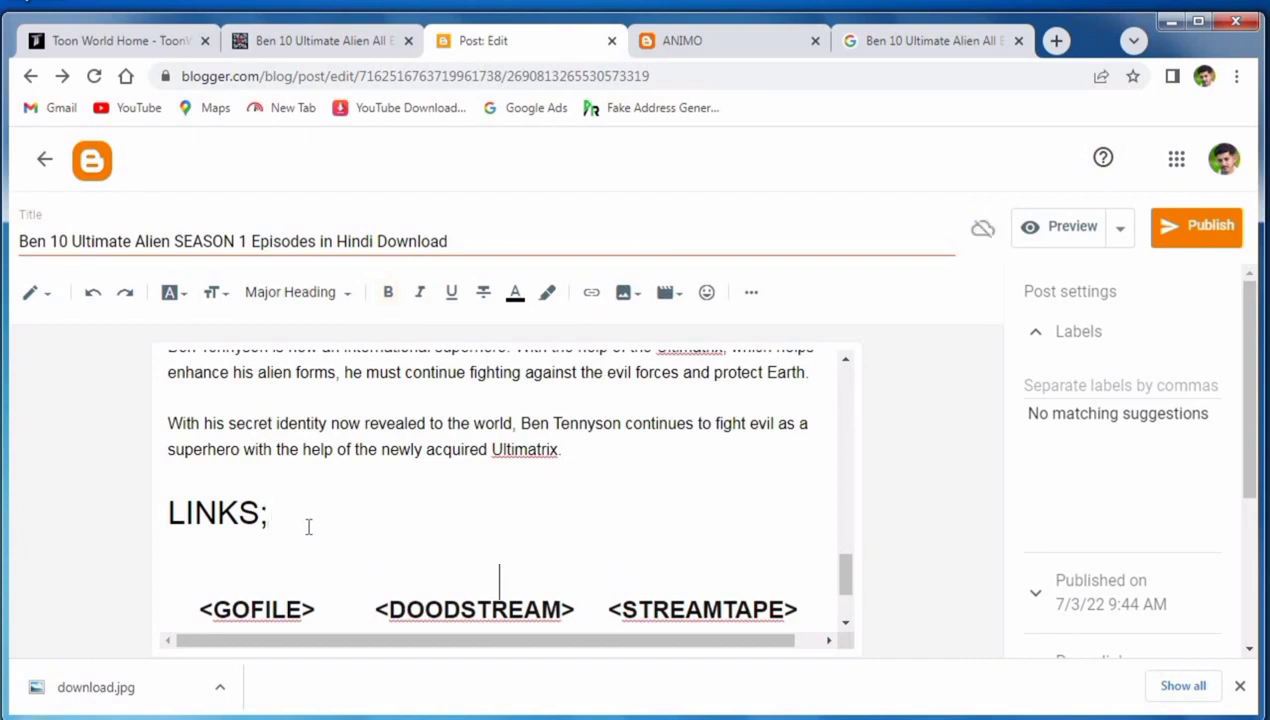
{"action": "type", "text": "EPISO"}
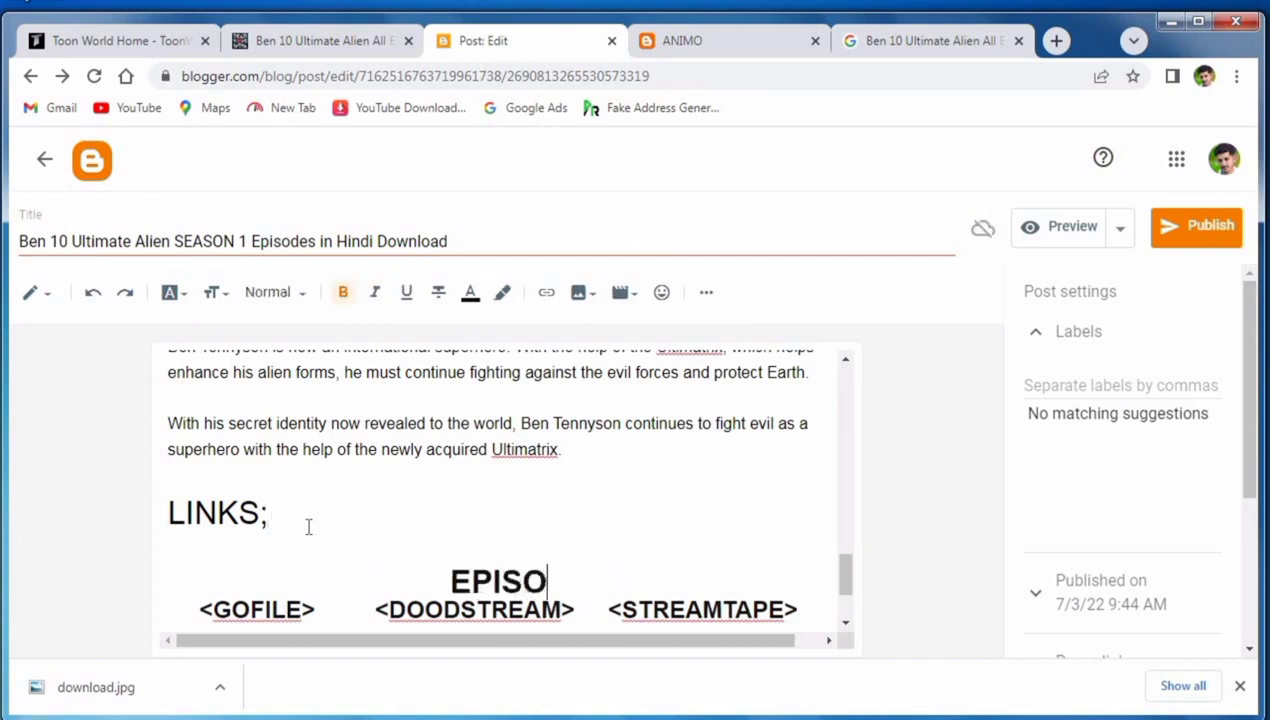
{"action": "type", "text": "DE !"}
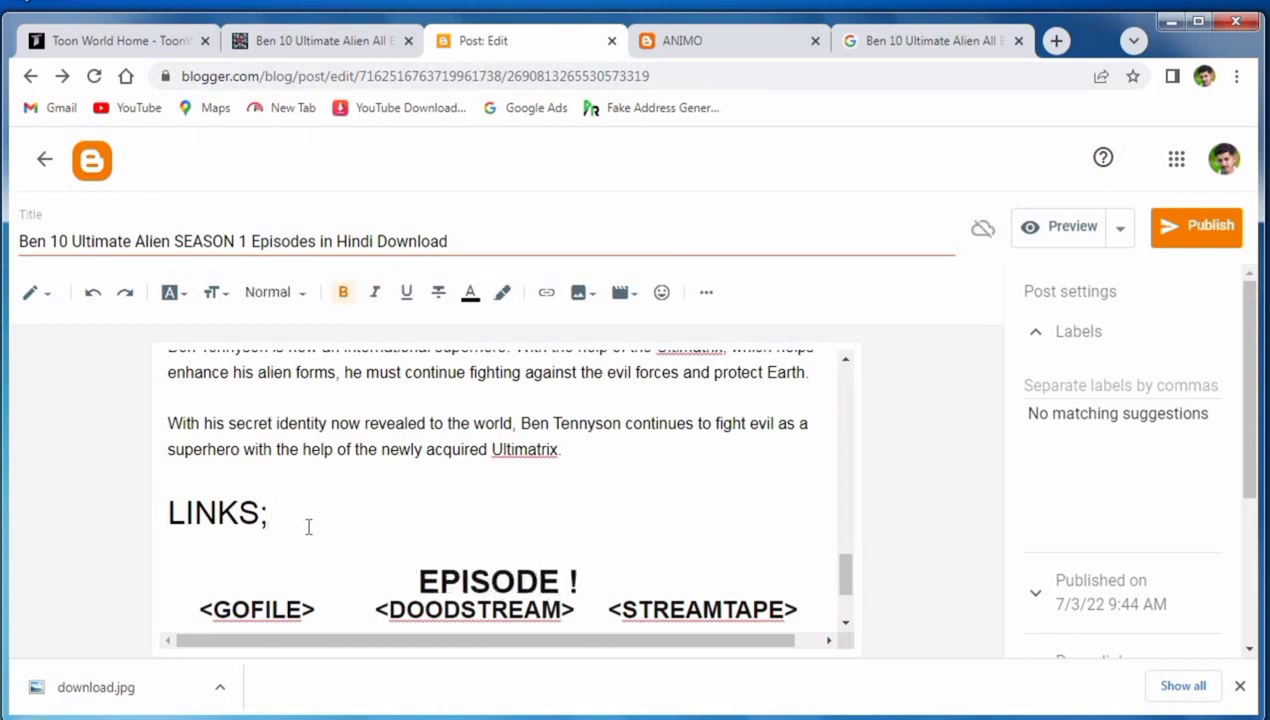
{"action": "key", "text": "BackSpace"}
{"action": "type", "text": "!"}
{"action": "key", "text": "BackSpace"}
{"action": "type", "text": "1"}
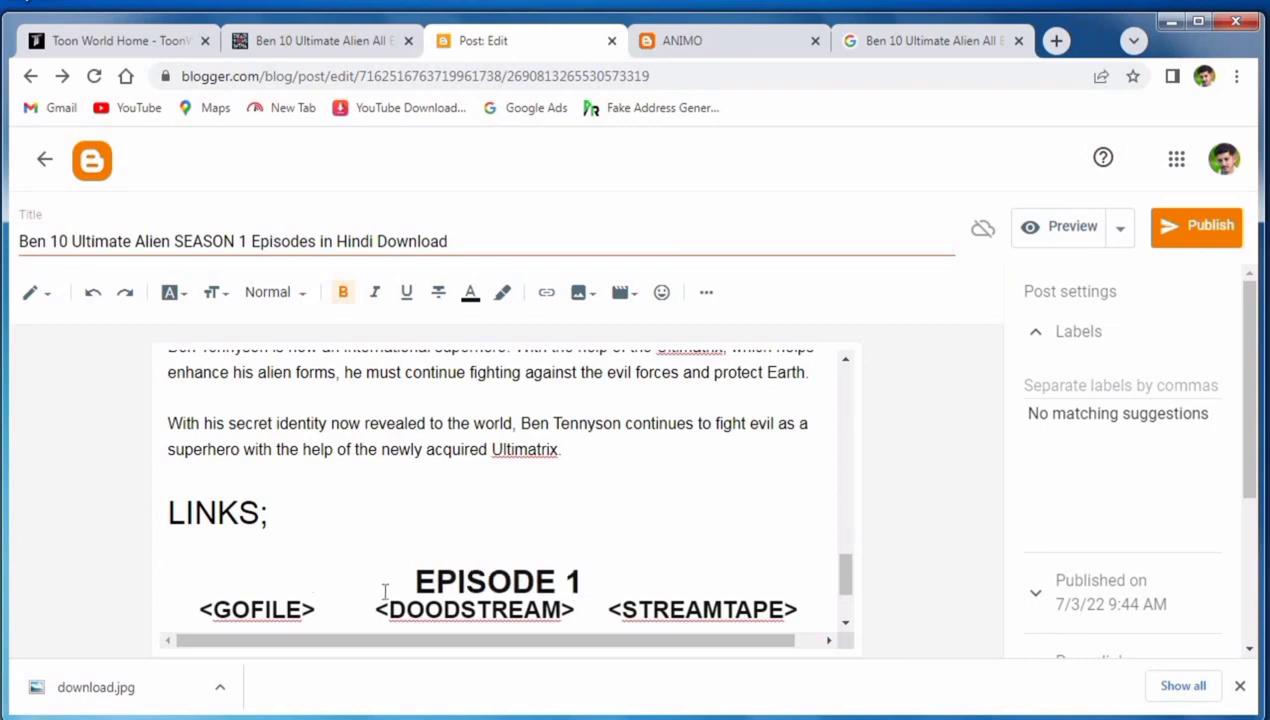
Change the text colour of the EPISODE 1 heading to dark red.
{"action": "left_click_drag", "start_coordinate": [412, 580], "coordinate": [592, 579]}
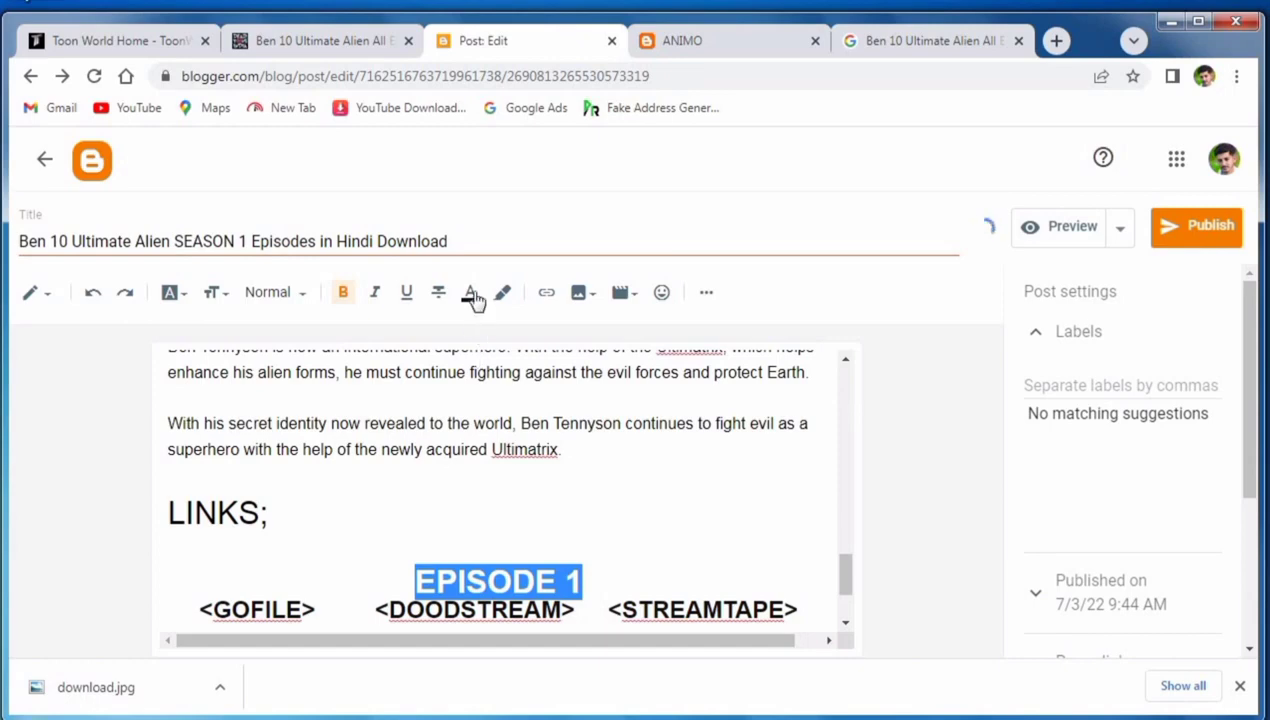
{"action": "left_click", "coordinate": [470, 292]}
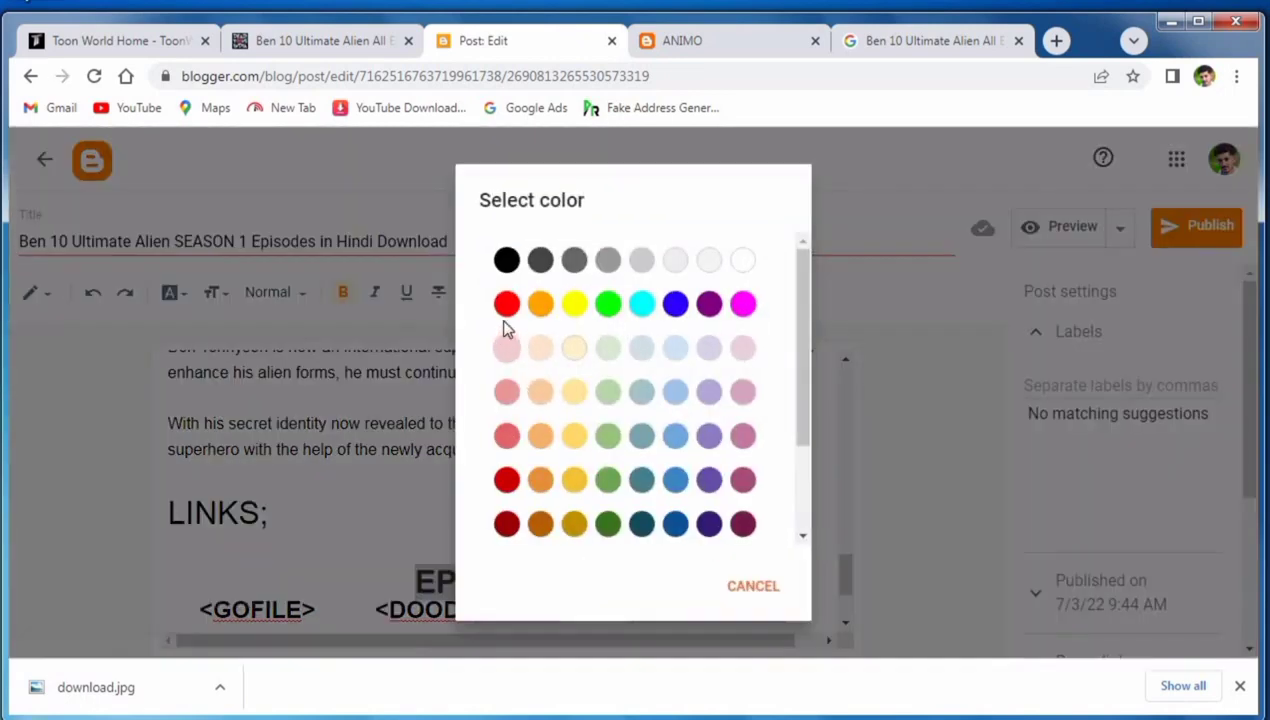
{"action": "scroll", "coordinate": [505, 330], "scroll_direction": "down", "scroll_amount": 3}
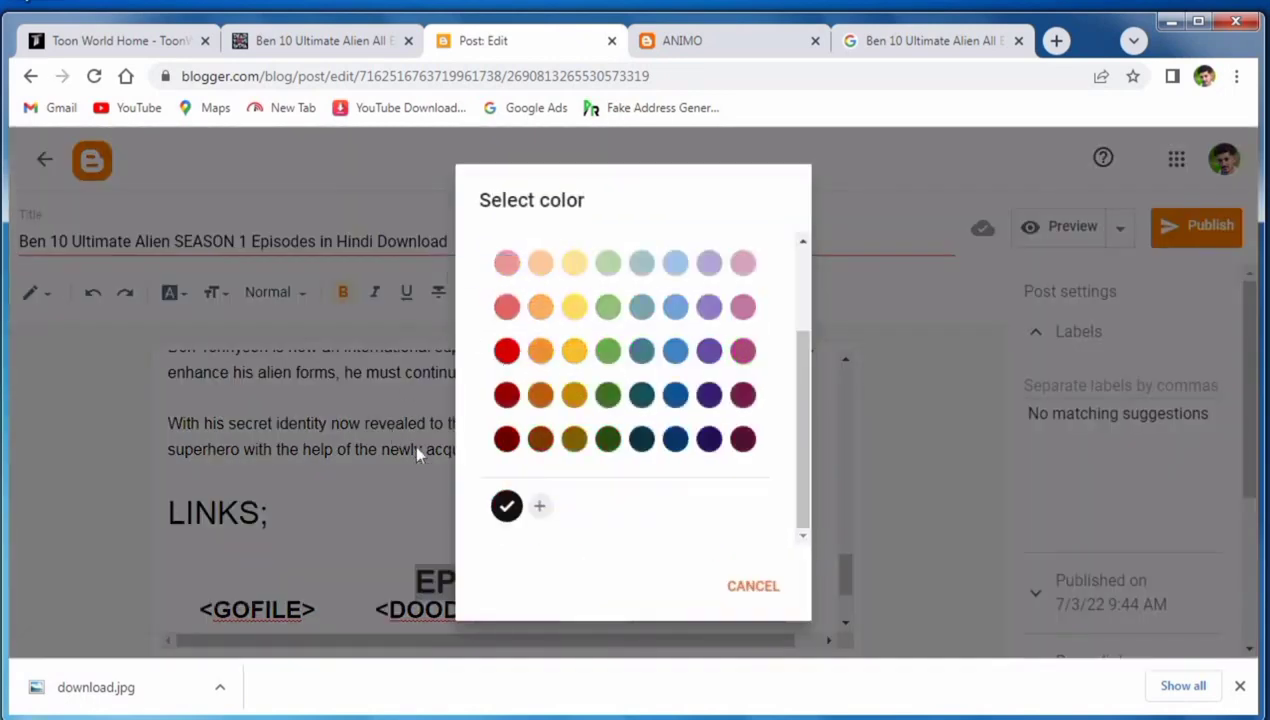
{"action": "left_click", "coordinate": [506, 350]}
{"action": "left_click", "coordinate": [676, 564]}
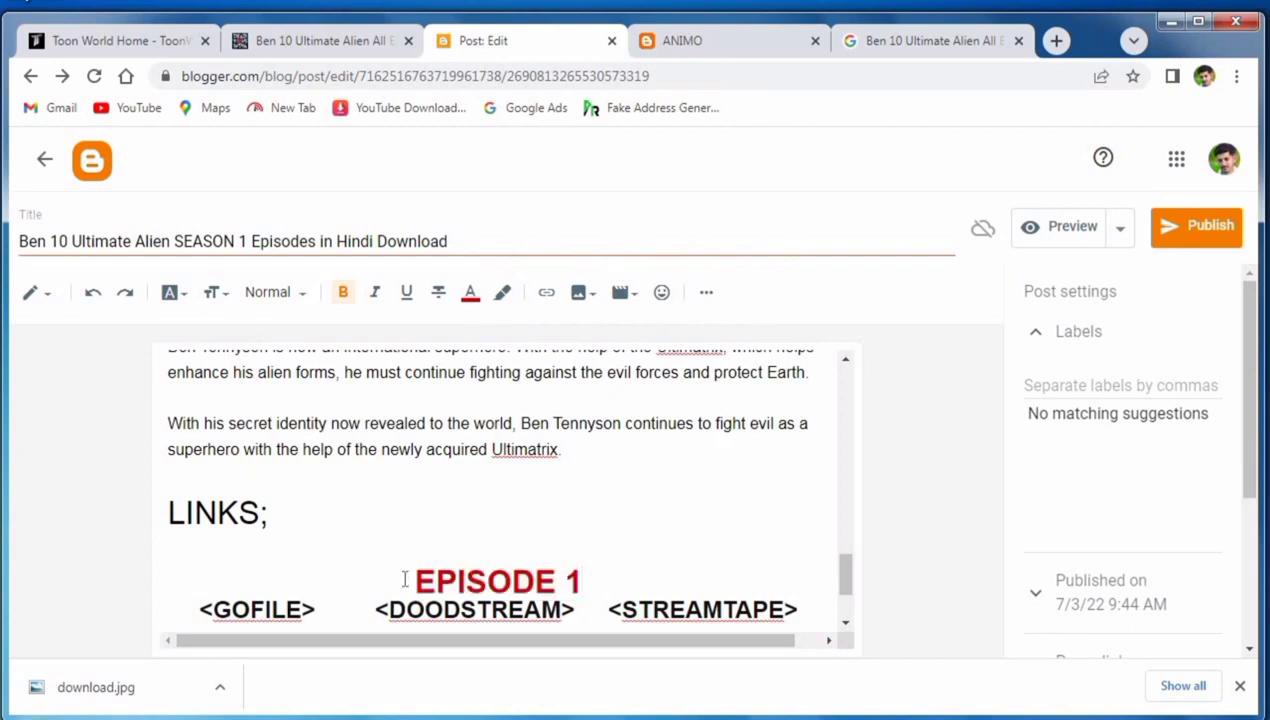
Copy the EPISODE 1 heading with its server line and paste two copies below the original.
{"action": "left_click_drag", "start_coordinate": [412, 580], "coordinate": [745, 600]}
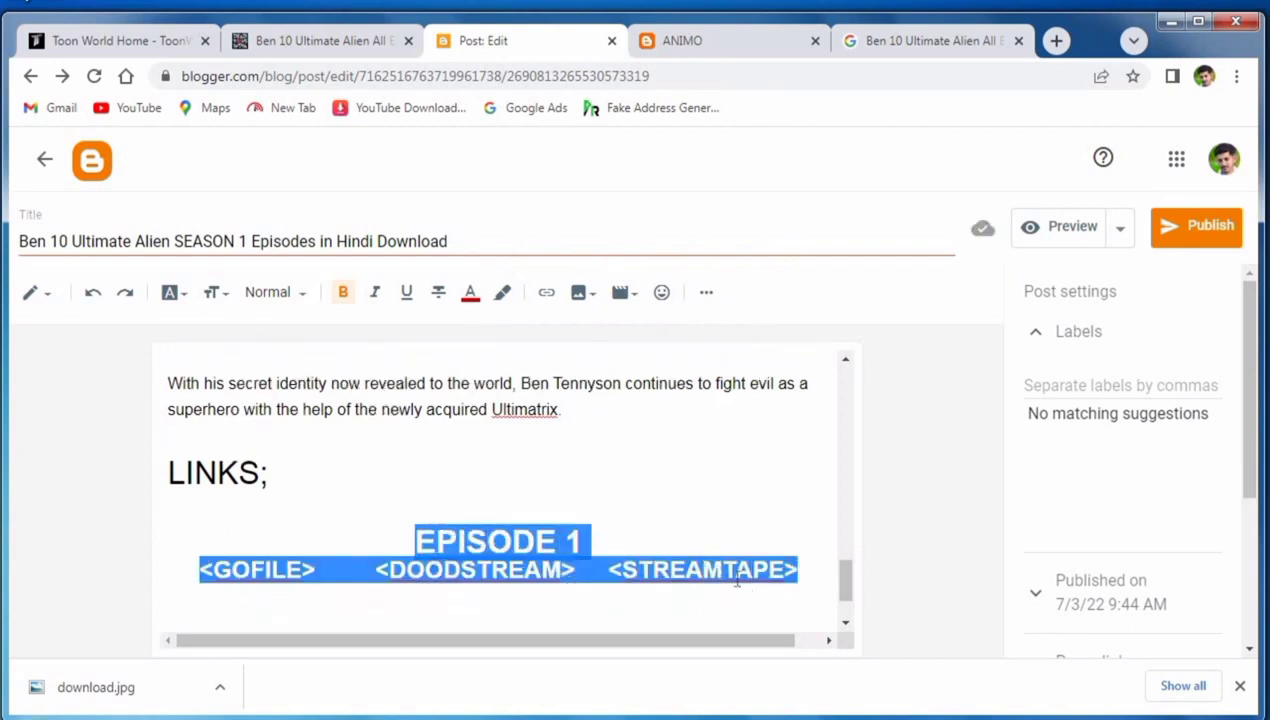
{"action": "right_click", "coordinate": [736, 580]}
{"action": "left_click", "coordinate": [784, 340]}
{"action": "left_click", "coordinate": [812, 571]}
{"action": "key", "text": "Return"}
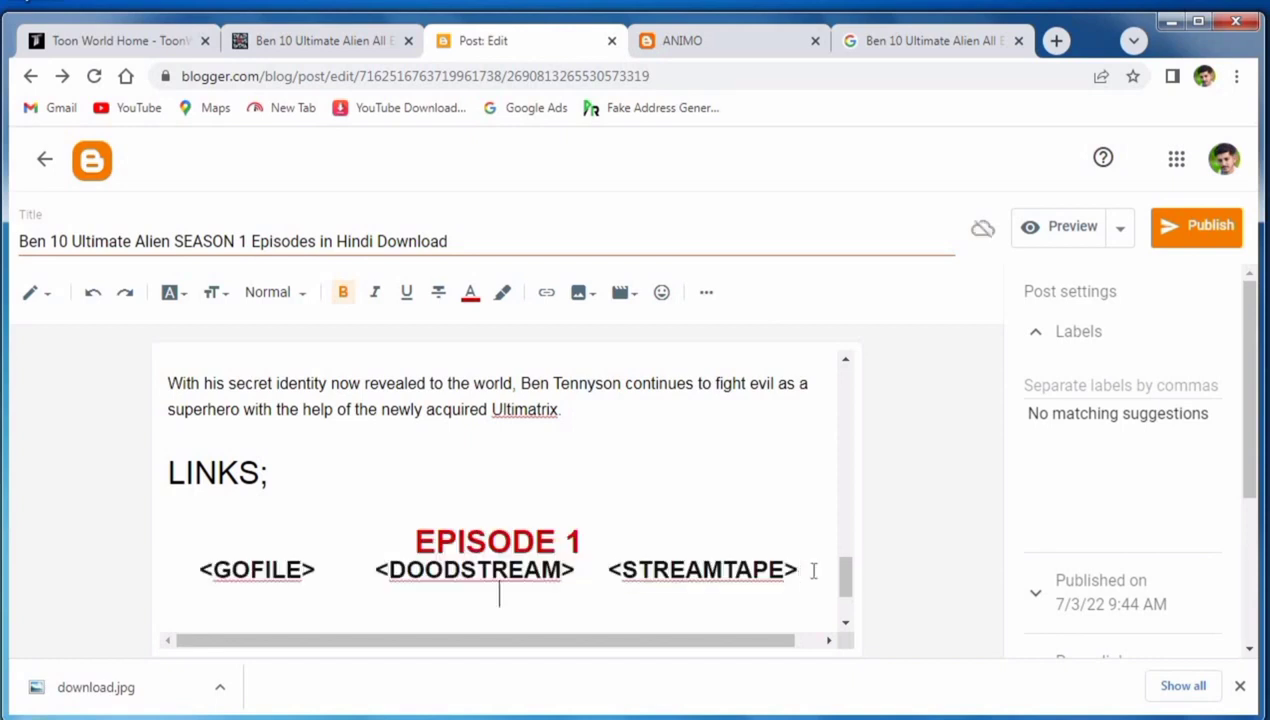
{"action": "key", "text": "ctrl+v"}
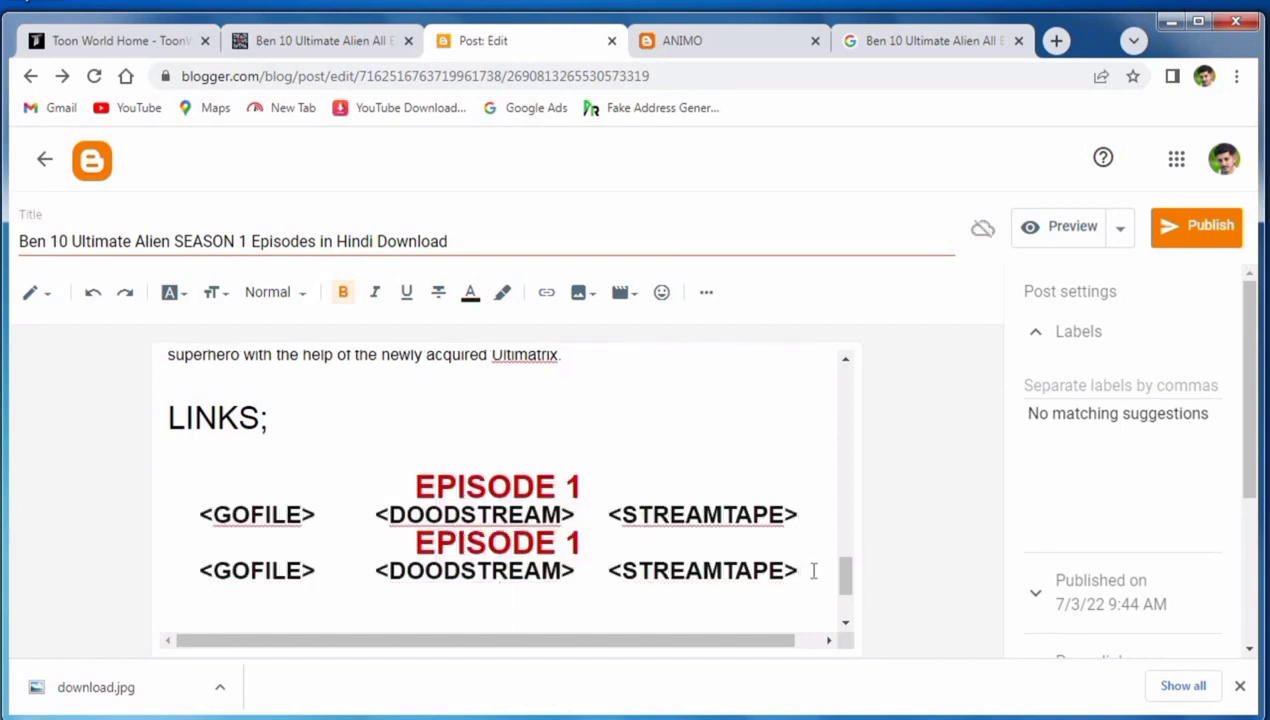
{"action": "type", "text": "v"}
{"action": "key", "text": "BackSpace"}
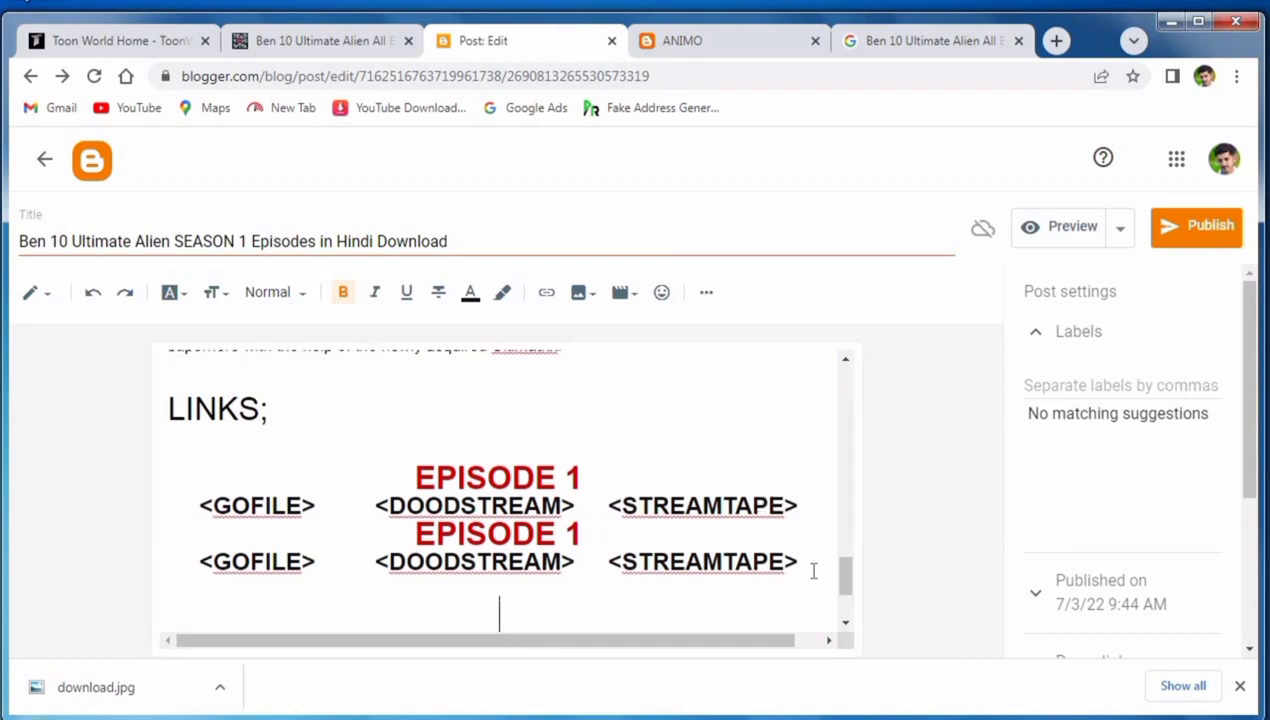
{"action": "key", "text": "ctrl+v"}
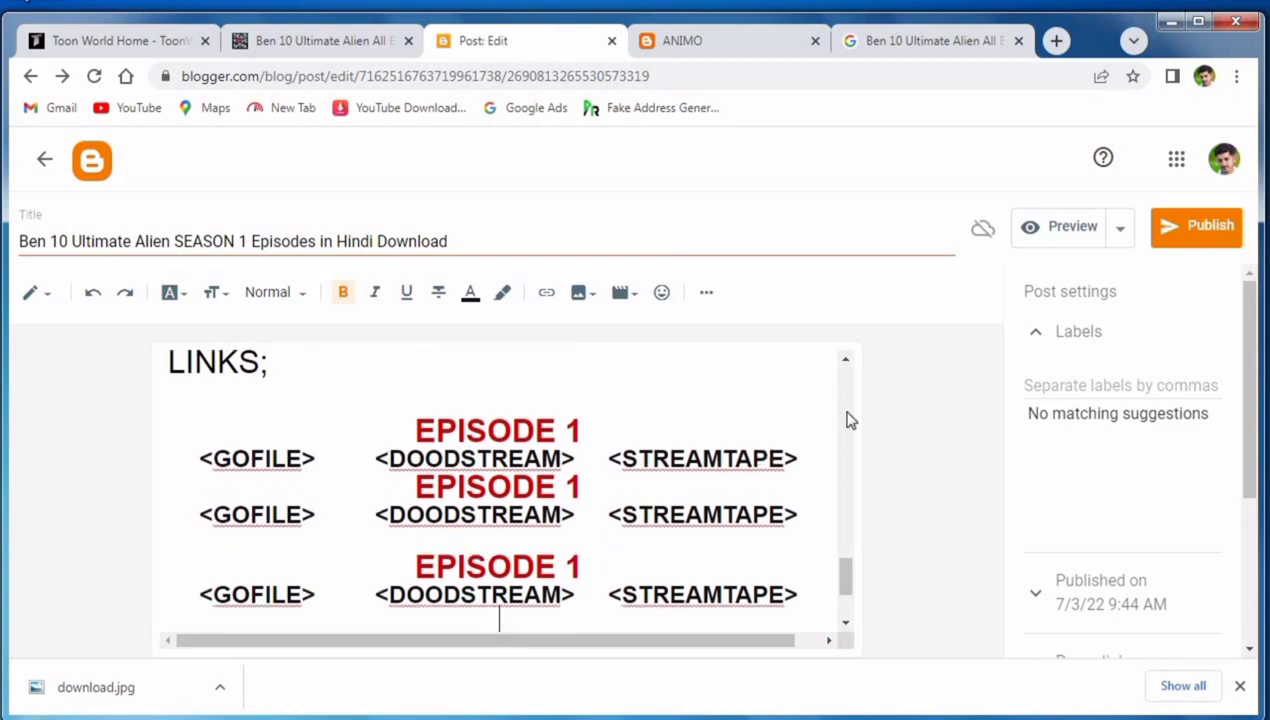
Renumber the headings of the two pasted blocks as EPISODE 2 and EPISODE 3.
{"action": "left_click", "coordinate": [612, 483]}
{"action": "key", "text": "BackSpace"}
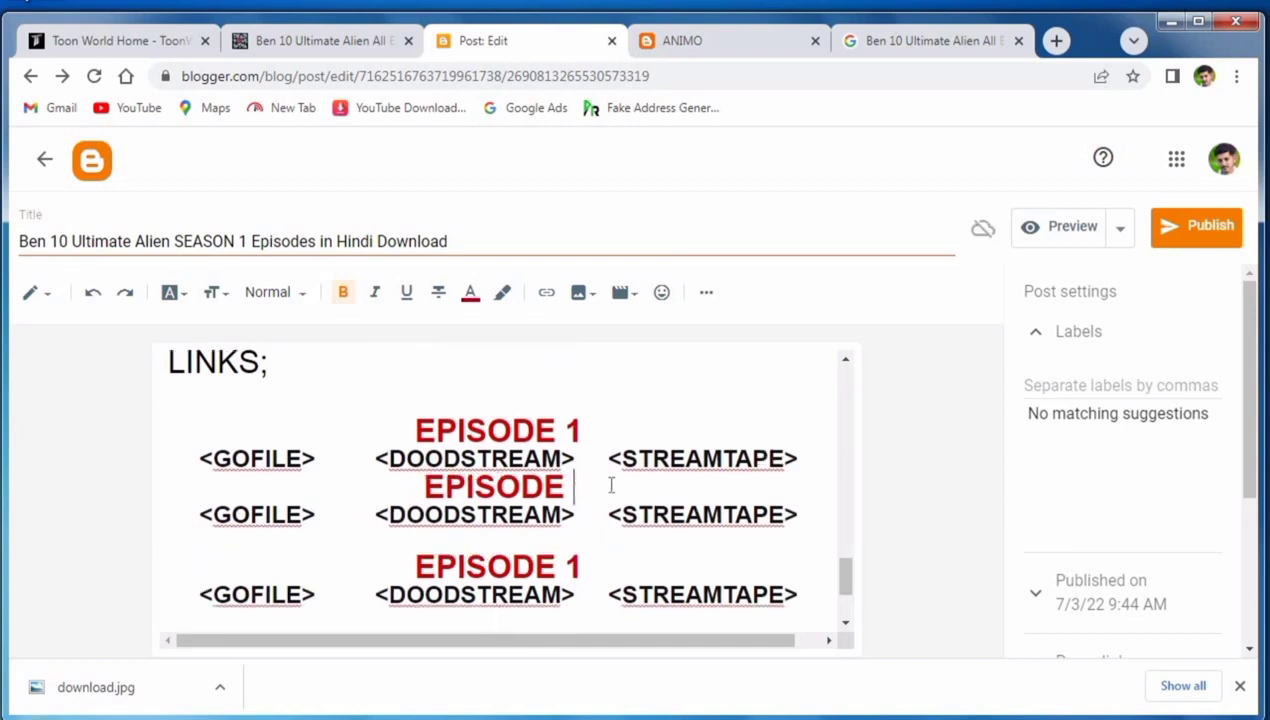
{"action": "type", "text": "2"}
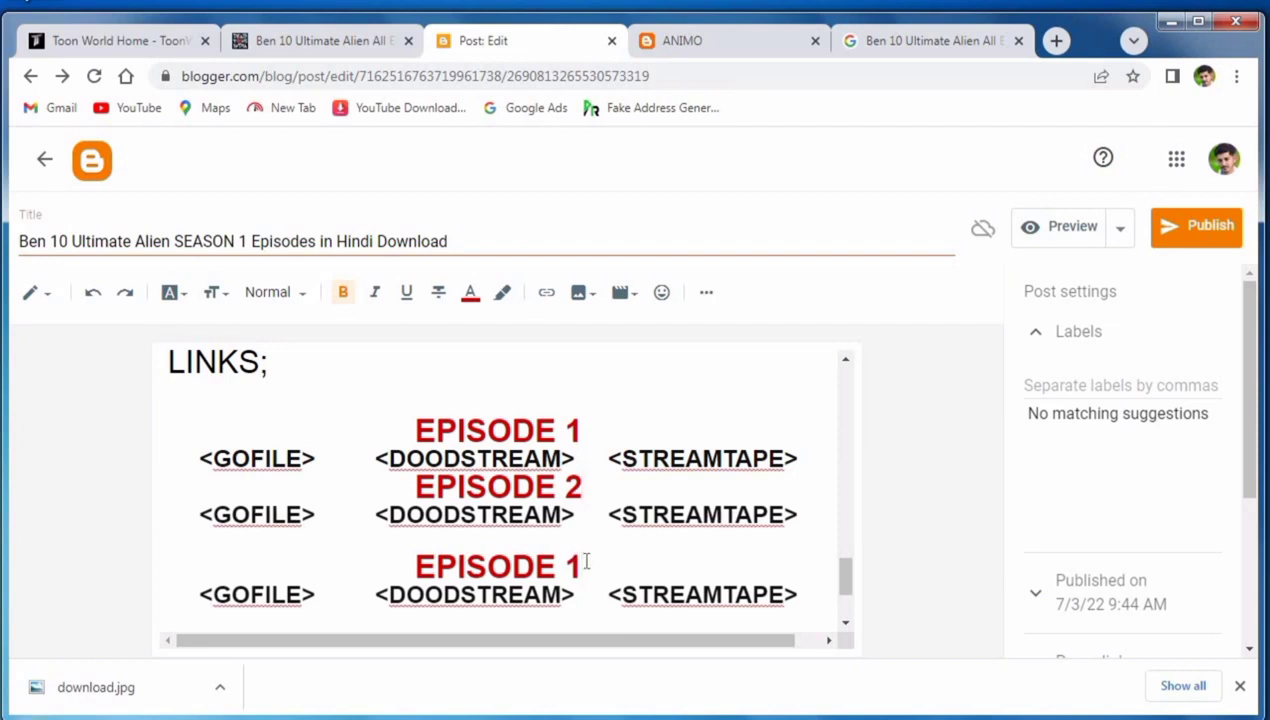
{"action": "left_click", "coordinate": [594, 563]}
{"action": "key", "text": "BackSpace"}
{"action": "type", "text": "3"}
Insert blank lines above the EPISODE 2 and EPISODE 3 headings to space the episode blocks apart.
{"action": "left_click", "coordinate": [411, 483]}
{"action": "key", "text": "Return"}
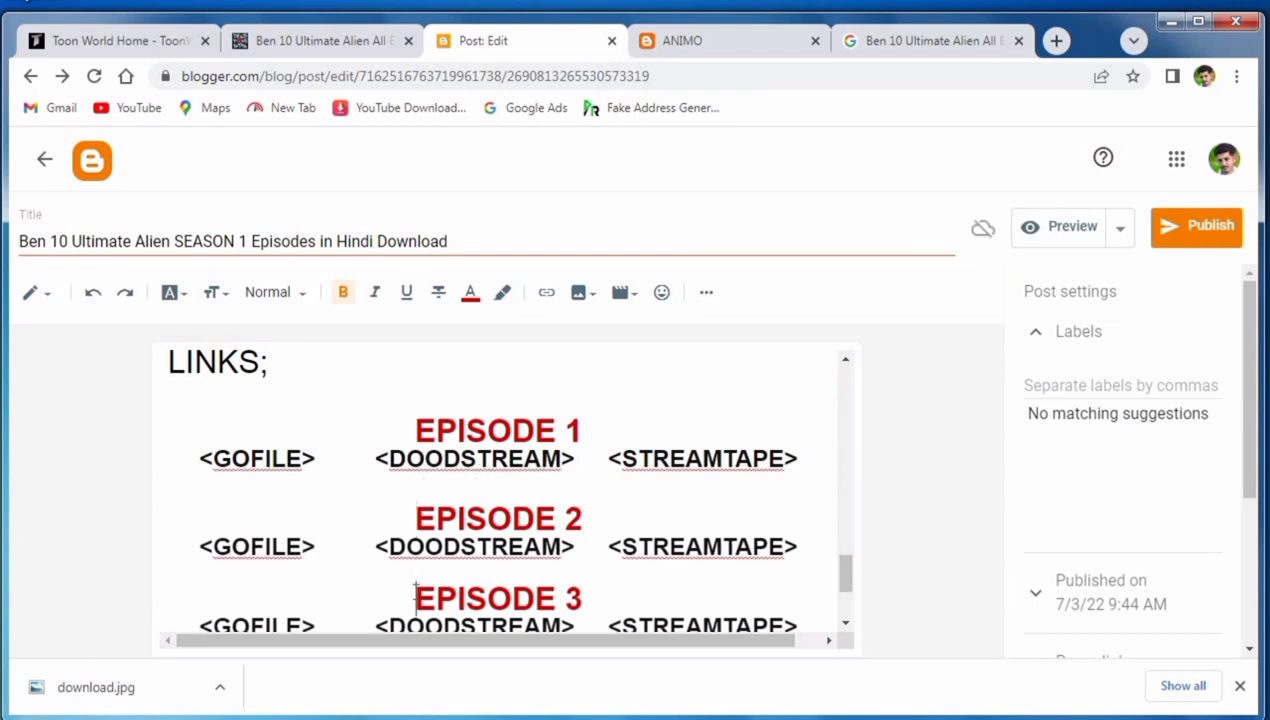
{"action": "key", "text": "Return"}
{"action": "key", "text": "Return"}
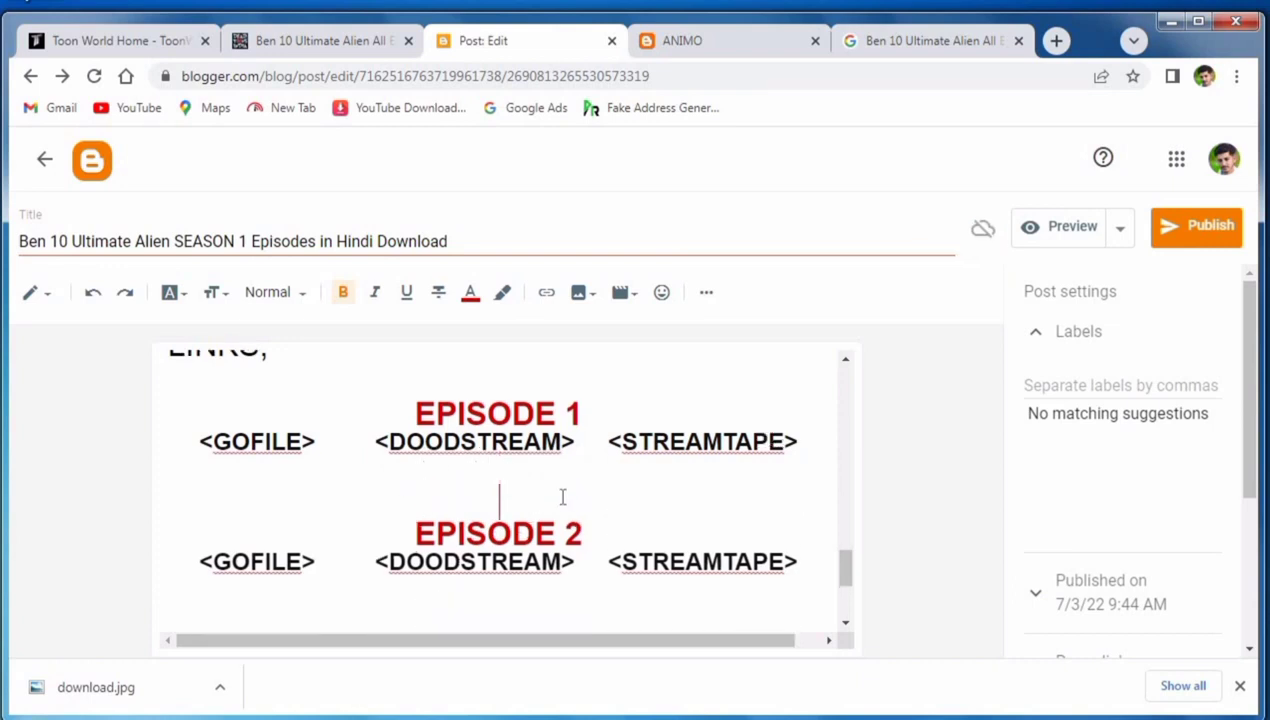
{"action": "scroll", "coordinate": [585, 502], "scroll_direction": "down", "scroll_amount": 1}
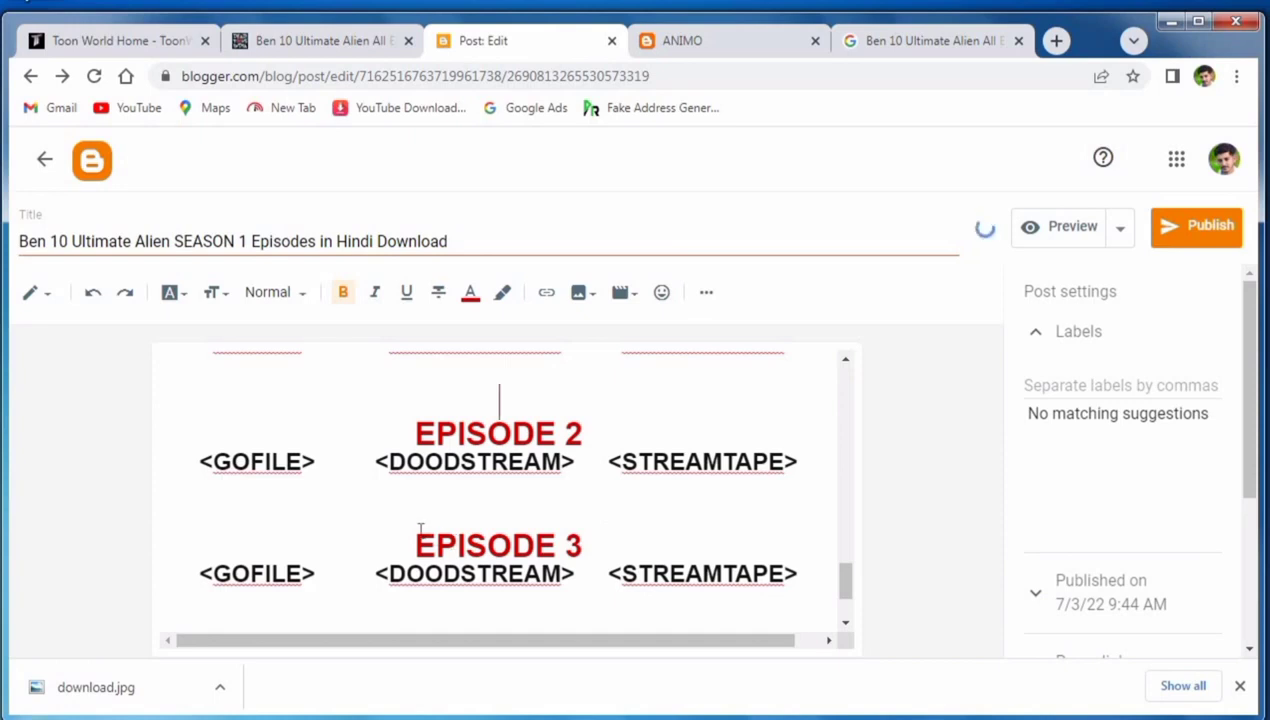
{"action": "key", "text": "Return"}
{"action": "scroll", "coordinate": [588, 525], "scroll_direction": "up", "scroll_amount": 1}
{"action": "scroll", "coordinate": [592, 530], "scroll_direction": "up", "scroll_amount": 2}
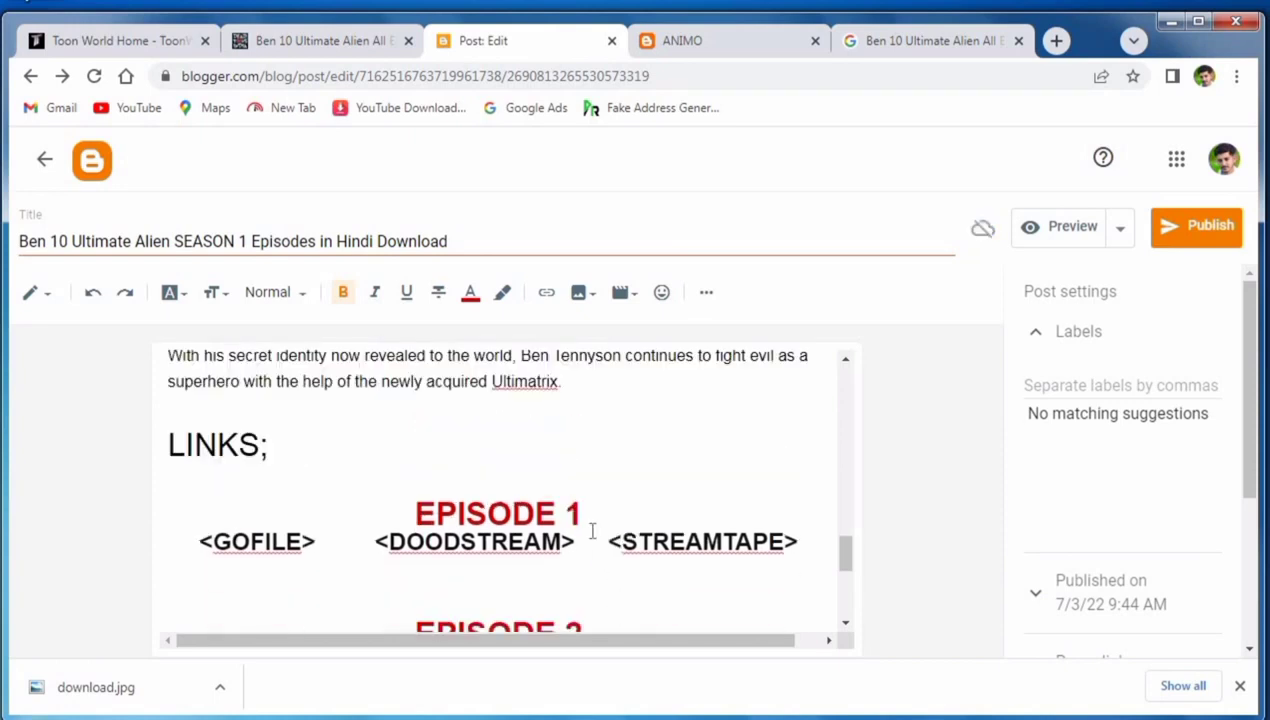
{"action": "scroll", "coordinate": [594, 530], "scroll_direction": "down", "scroll_amount": 2}
{"action": "scroll", "coordinate": [597, 543], "scroll_direction": "down", "scroll_amount": 1}
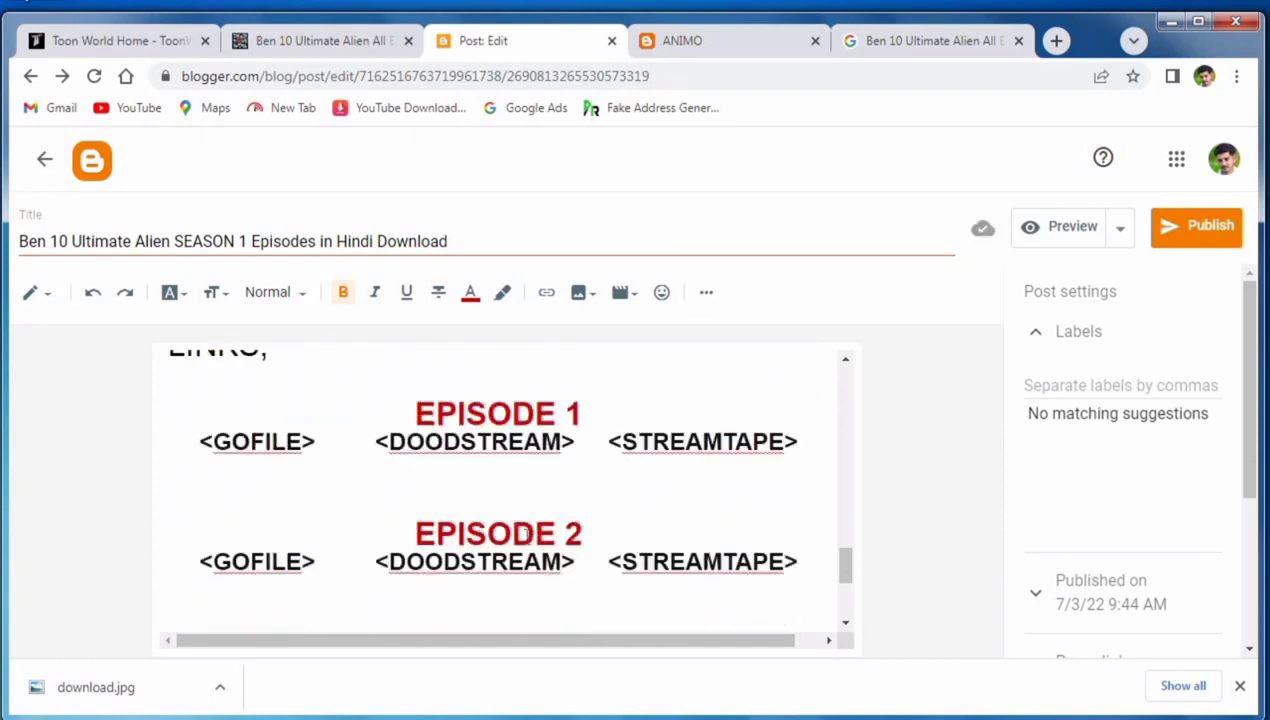
{"action": "scroll", "coordinate": [441, 460], "scroll_direction": "up", "scroll_amount": 1}
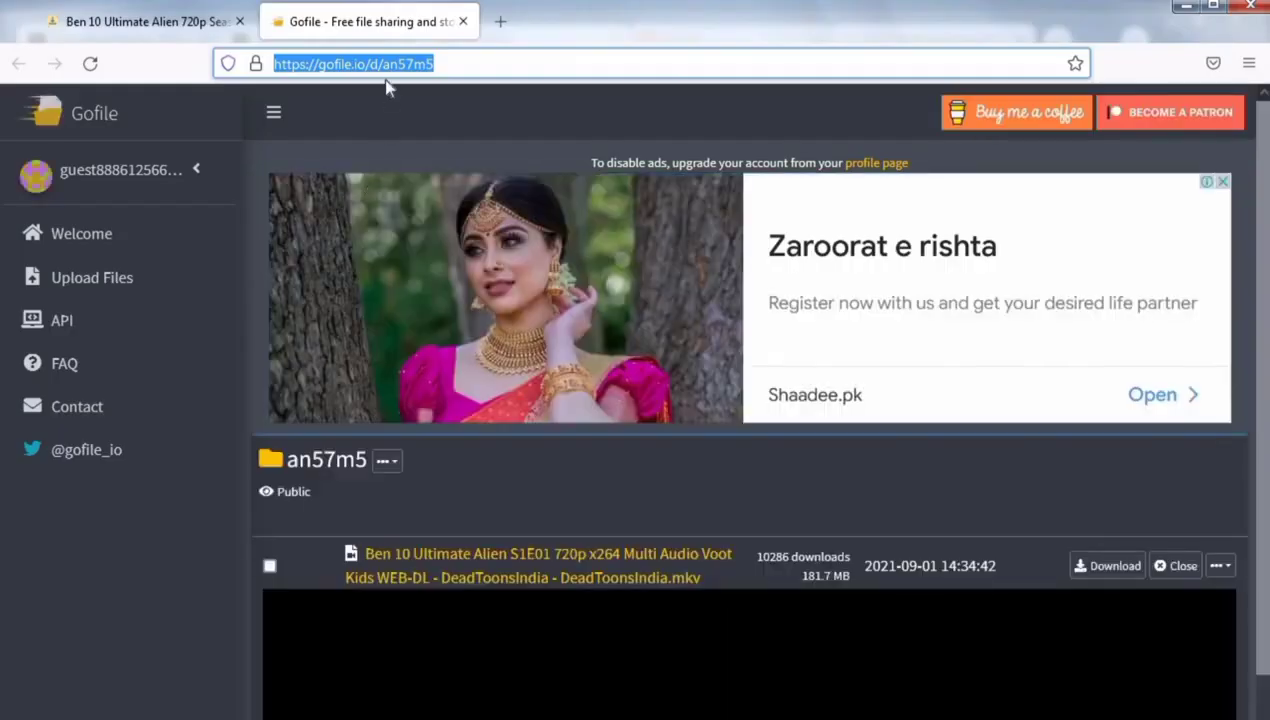
{"action": "right_click", "coordinate": [395, 75]}
{"action": "left_click", "coordinate": [432, 159]}
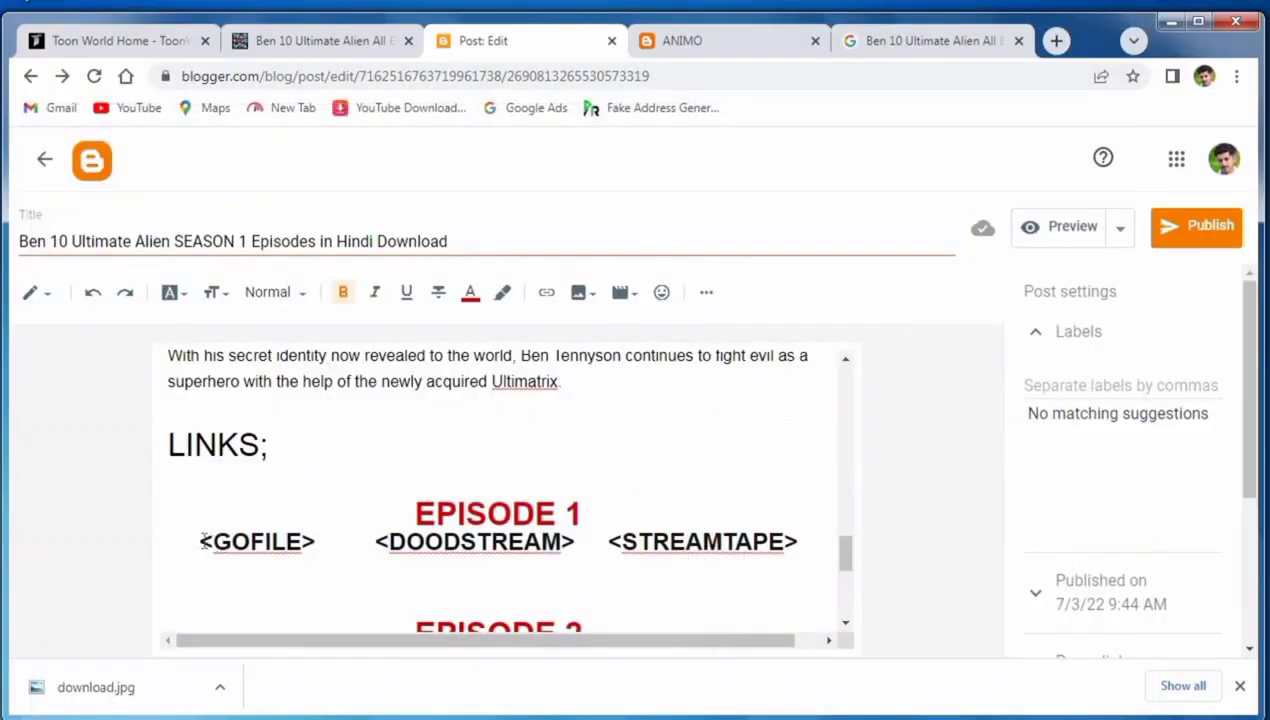
{"action": "left_click_drag", "start_coordinate": [203, 541], "coordinate": [321, 549]}
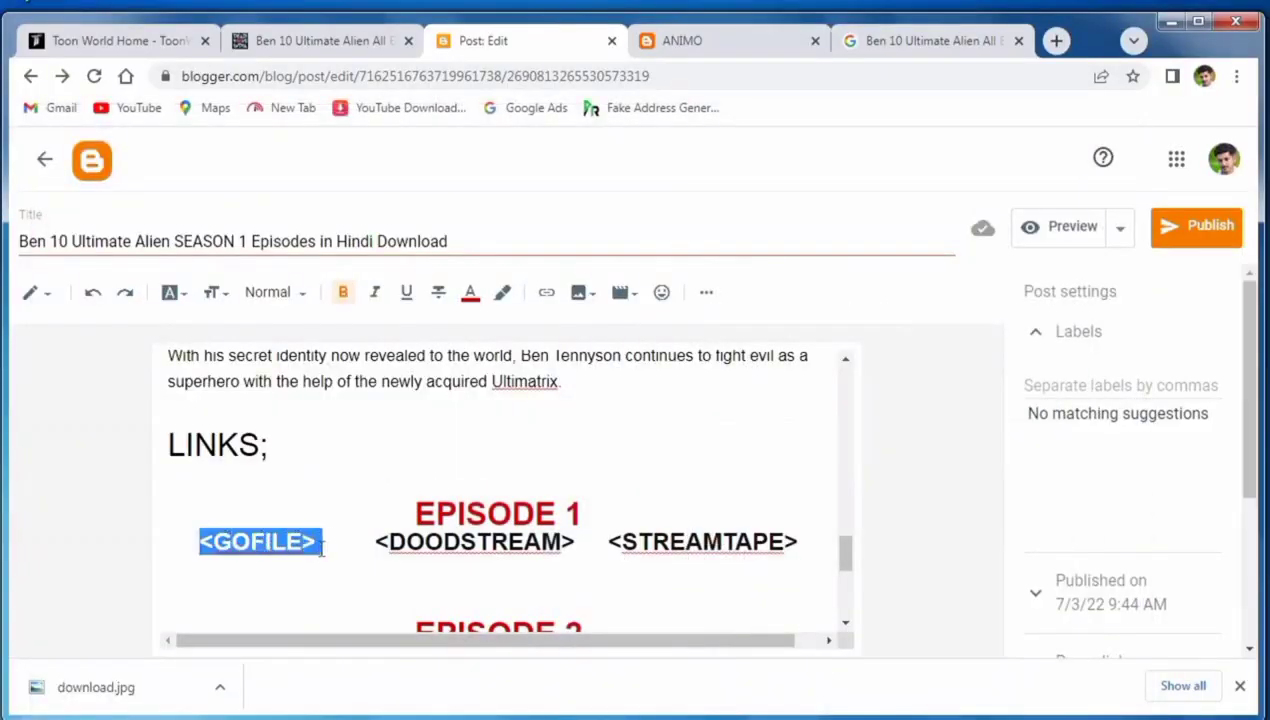
{"action": "left_click", "coordinate": [546, 292]}
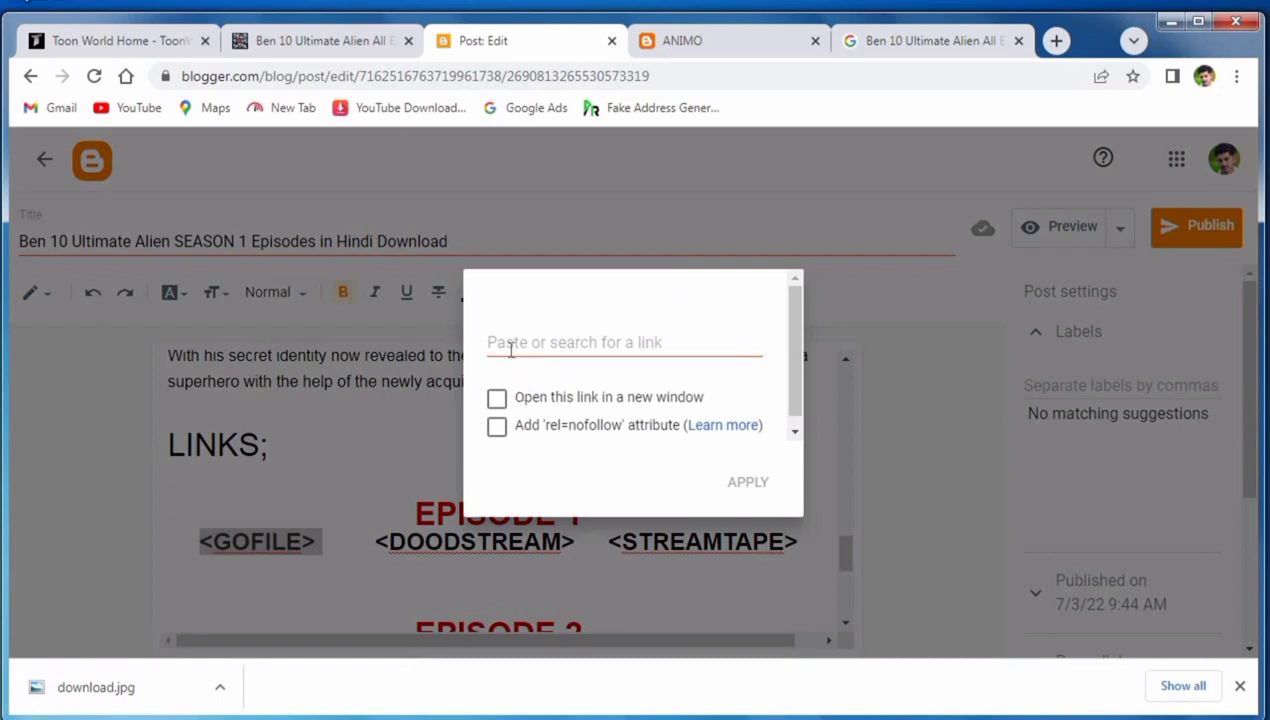
{"action": "right_click", "coordinate": [508, 346]}
{"action": "left_click", "coordinate": [559, 469]}
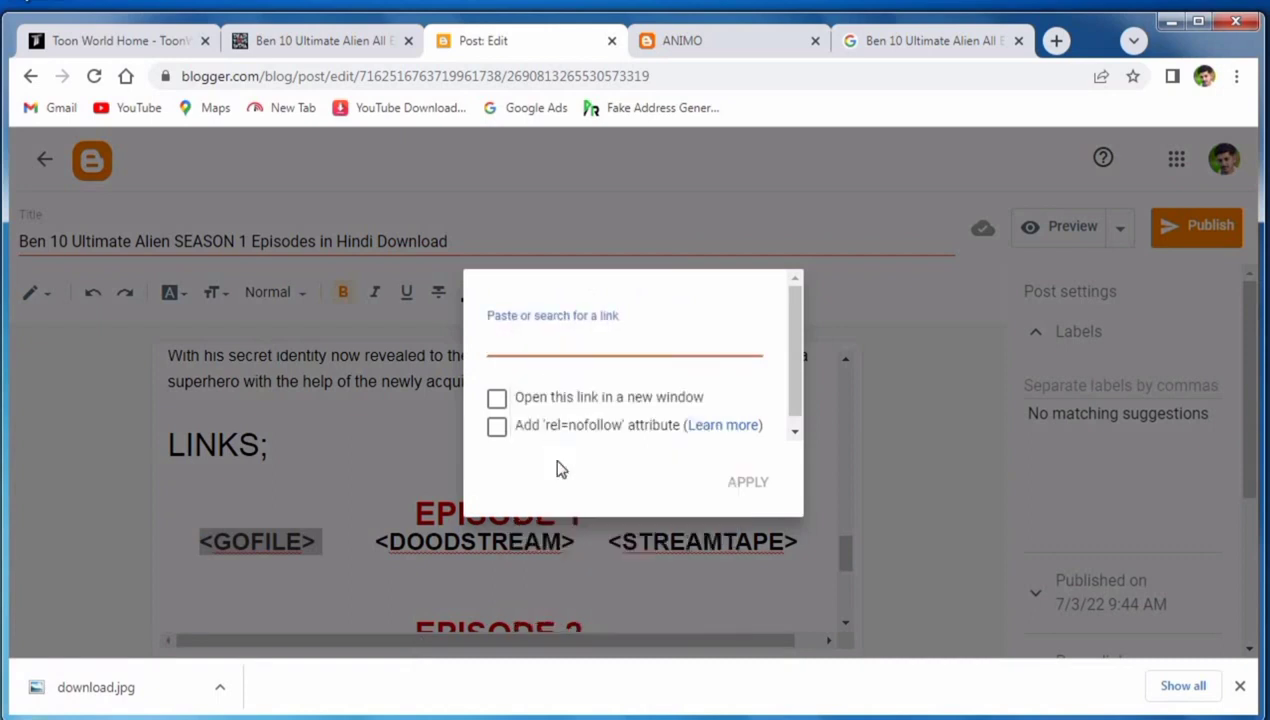
{"action": "left_click", "coordinate": [497, 398]}
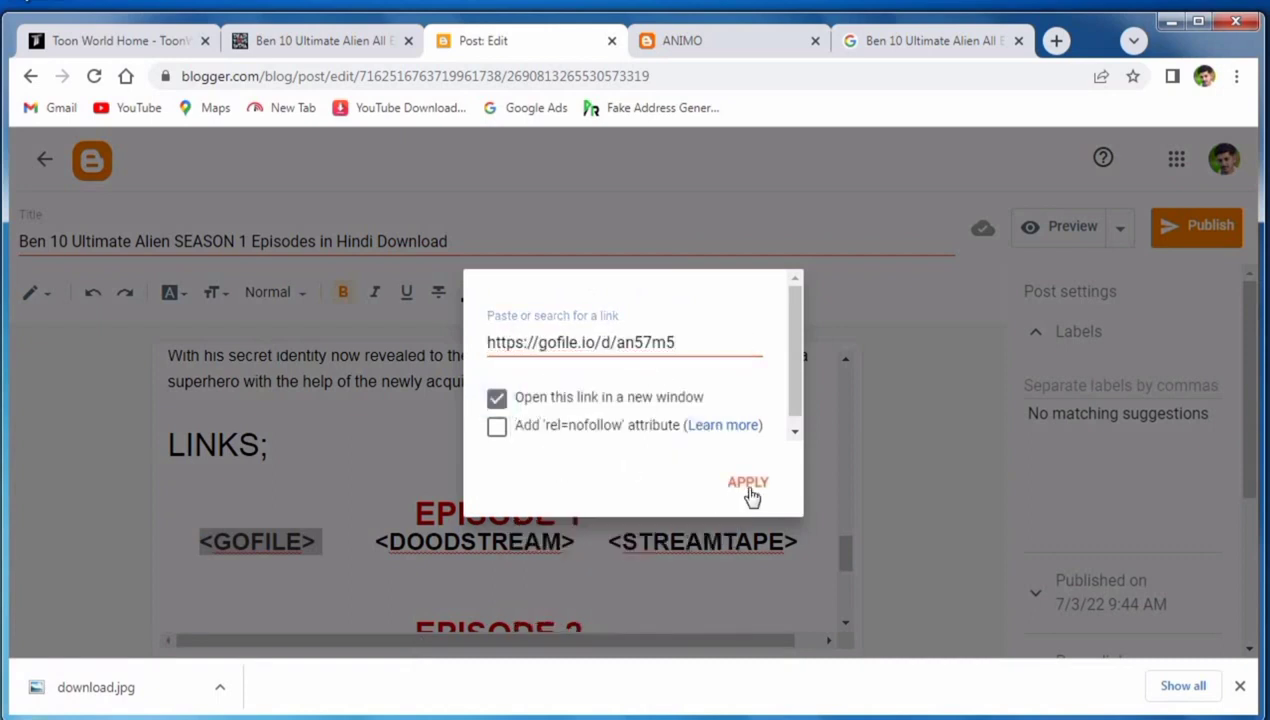
{"action": "left_click", "coordinate": [755, 487]}
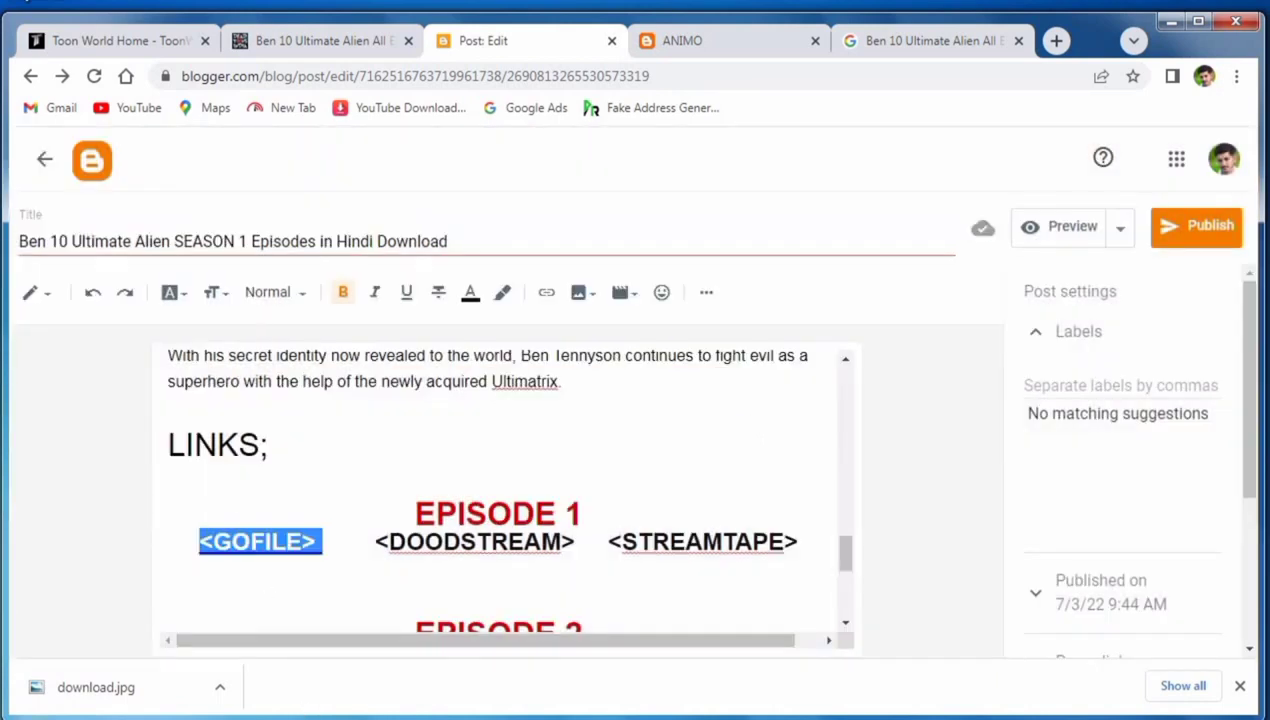
Switch to Firefox, close the Gofile page, and open the S1E01 page from the Dead Toons DoodStream episode list.
{"action": "left_click", "coordinate": [440, 718]}
{"action": "left_click", "coordinate": [440, 718]}
{"action": "left_click", "coordinate": [425, 718]}
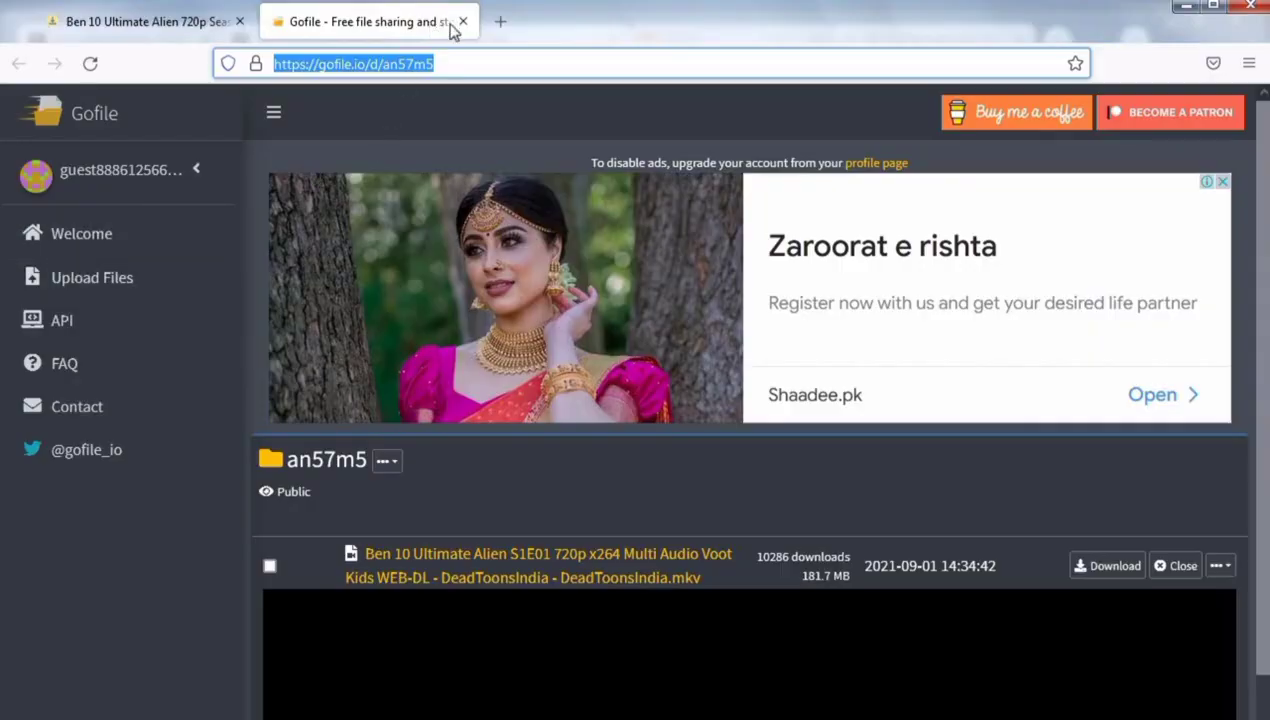
{"action": "key", "text": "ctrl+w"}
{"action": "left_click", "coordinate": [12, 64]}
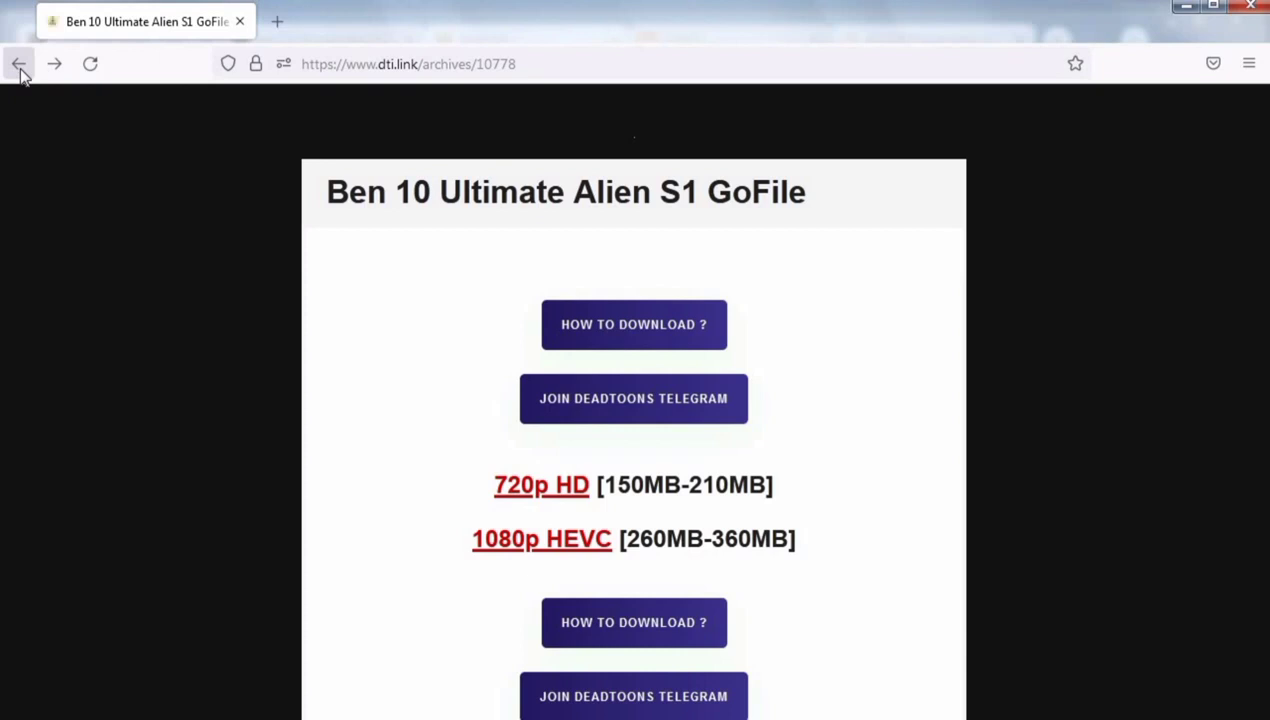
{"action": "left_click", "coordinate": [20, 70]}
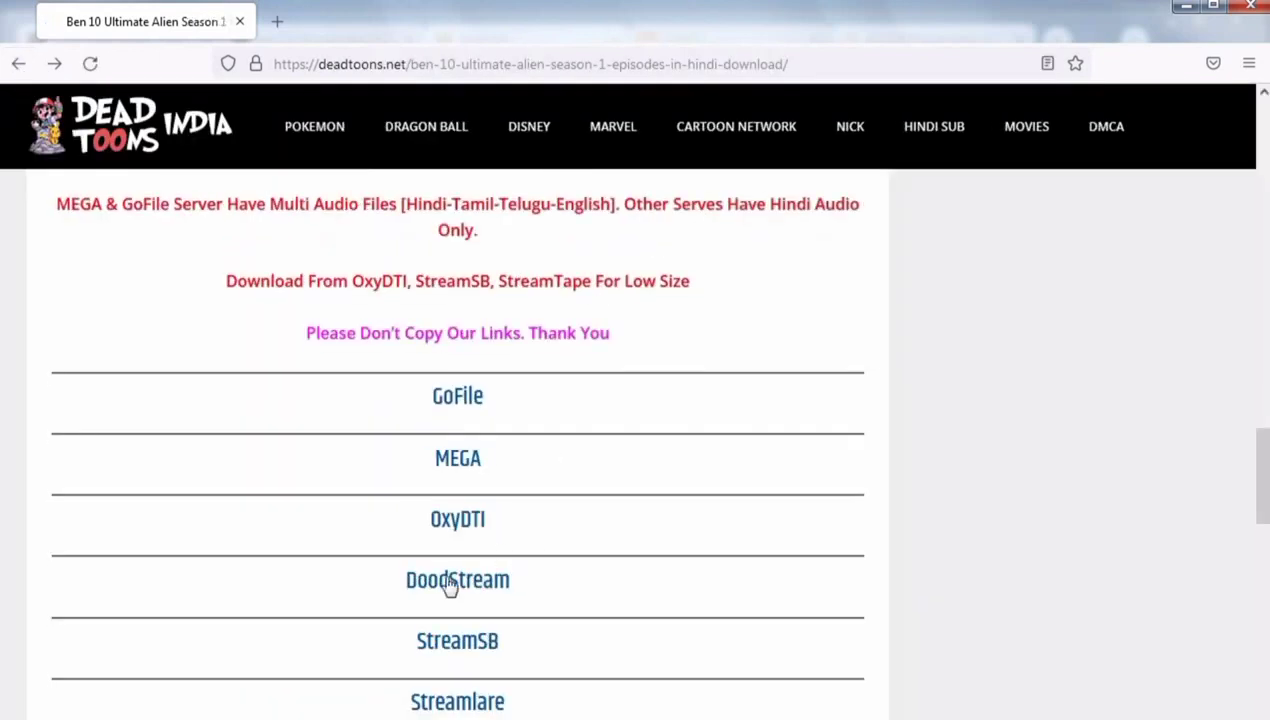
{"action": "left_click", "coordinate": [452, 592]}
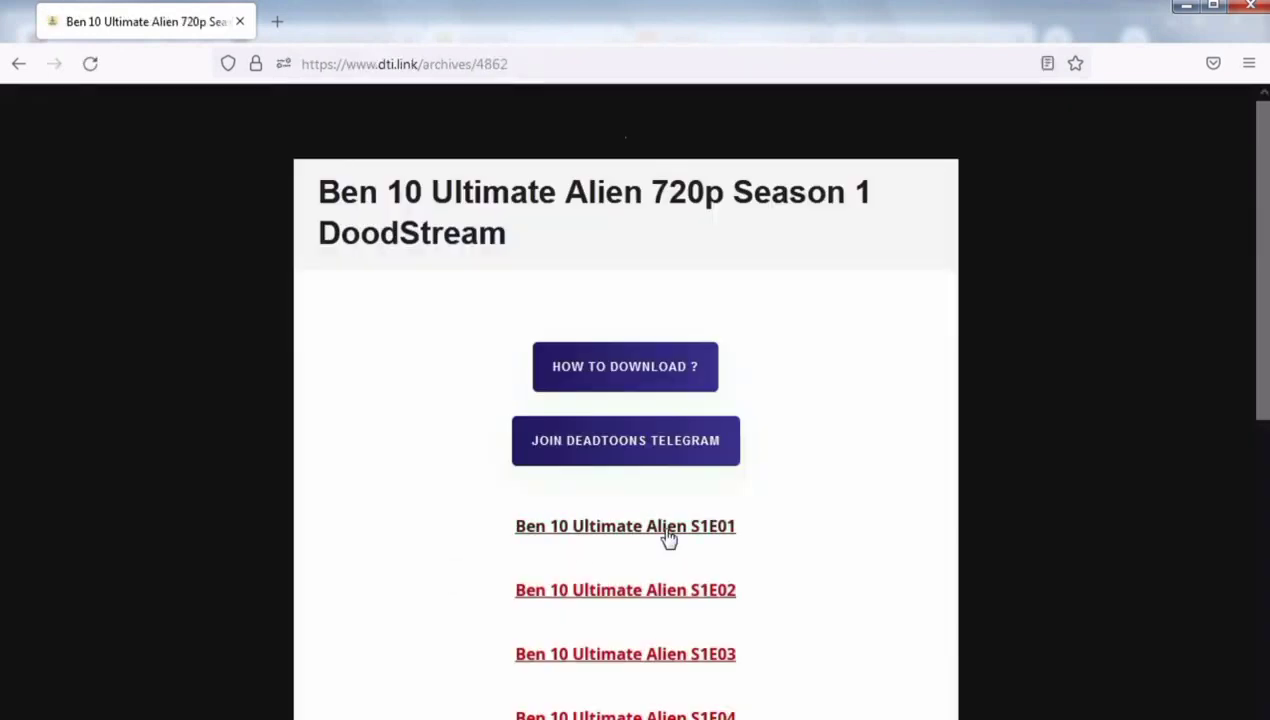
{"action": "left_click", "coordinate": [669, 538]}
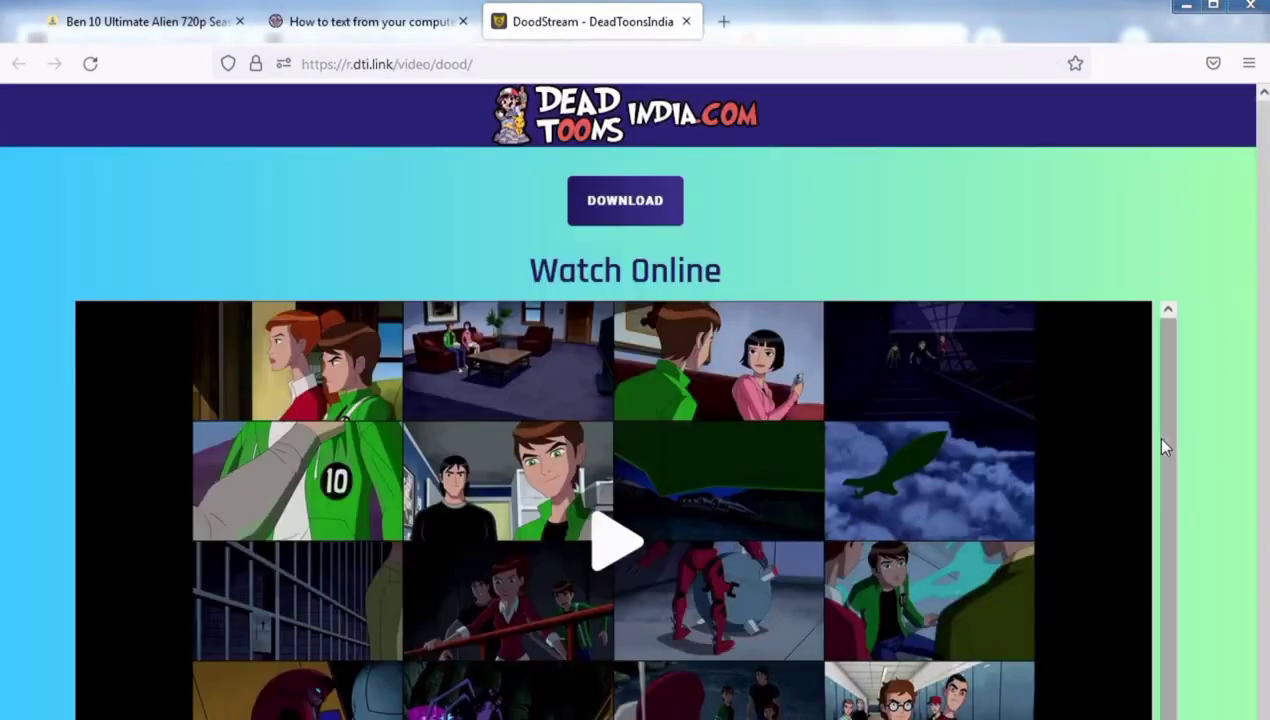
Open the page source of the DoodStream episode page.
{"action": "scroll", "coordinate": [1264, 400], "scroll_direction": "down", "scroll_amount": 2}
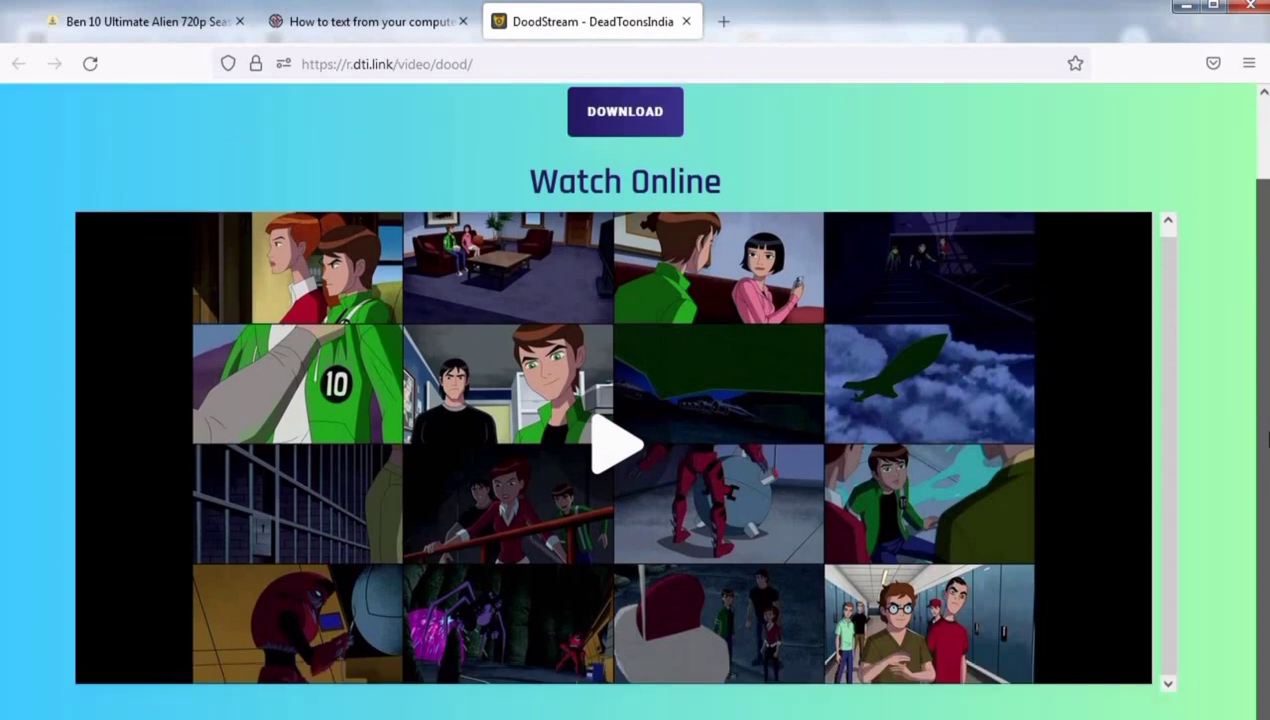
{"action": "left_click_drag", "start_coordinate": [1268, 442], "coordinate": [1267, 380]}
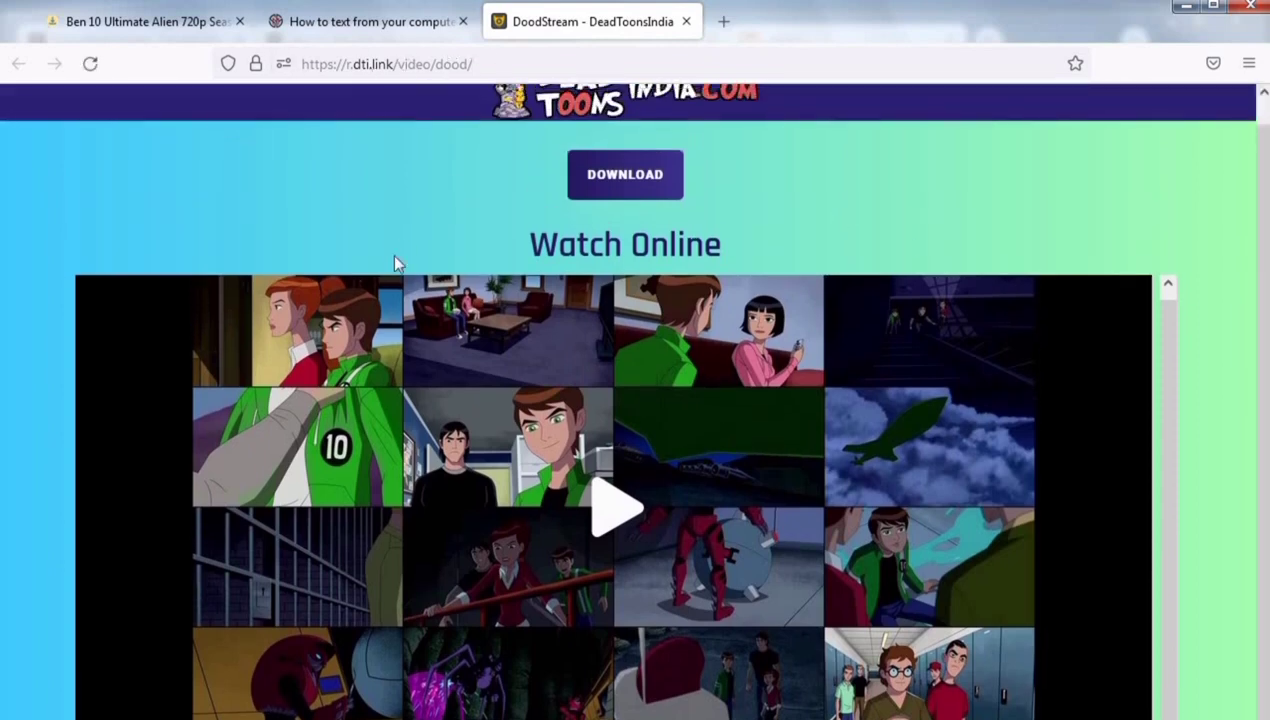
{"action": "right_click", "coordinate": [378, 230]}
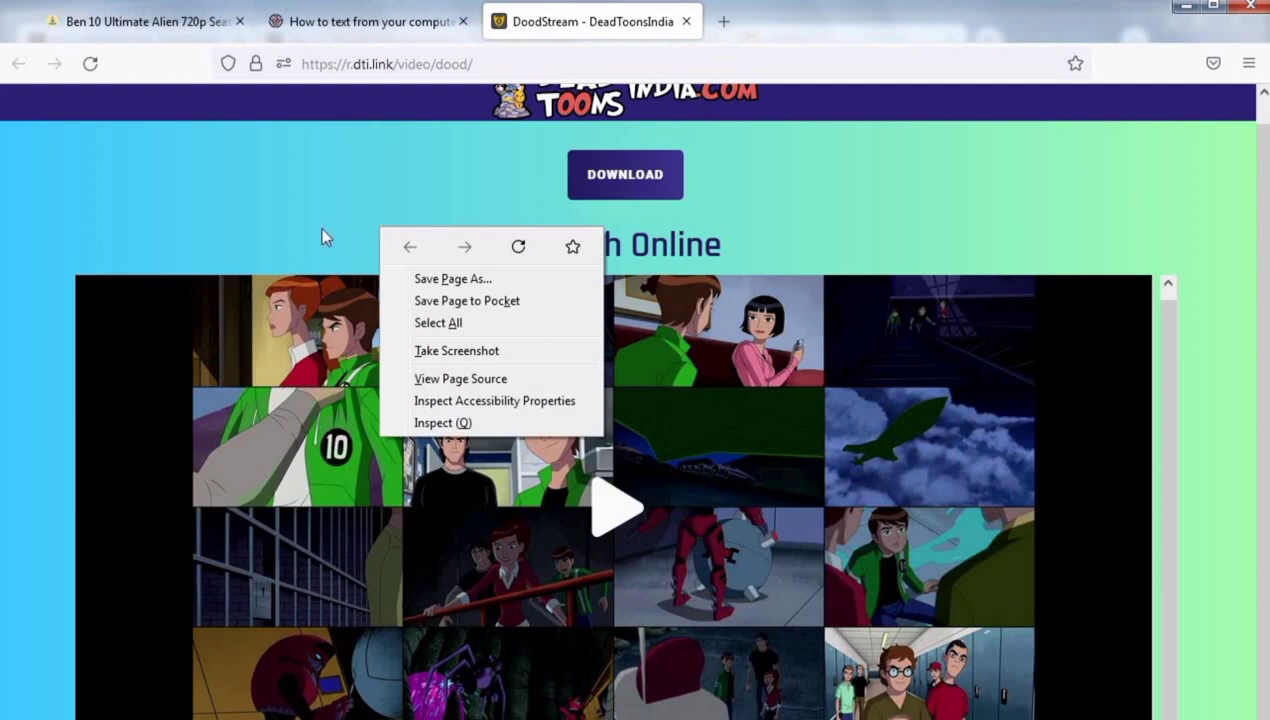
{"action": "left_click", "coordinate": [461, 379]}
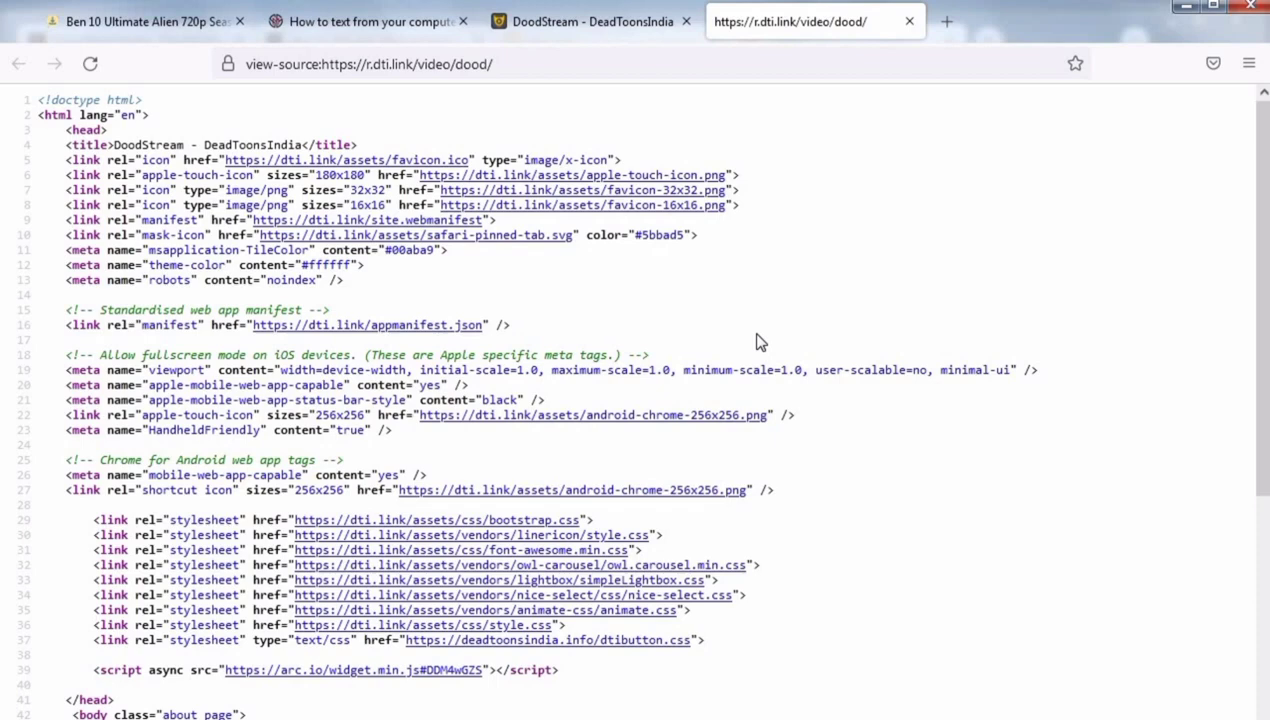
{"action": "scroll", "coordinate": [925, 383], "scroll_direction": "down", "scroll_amount": 4}
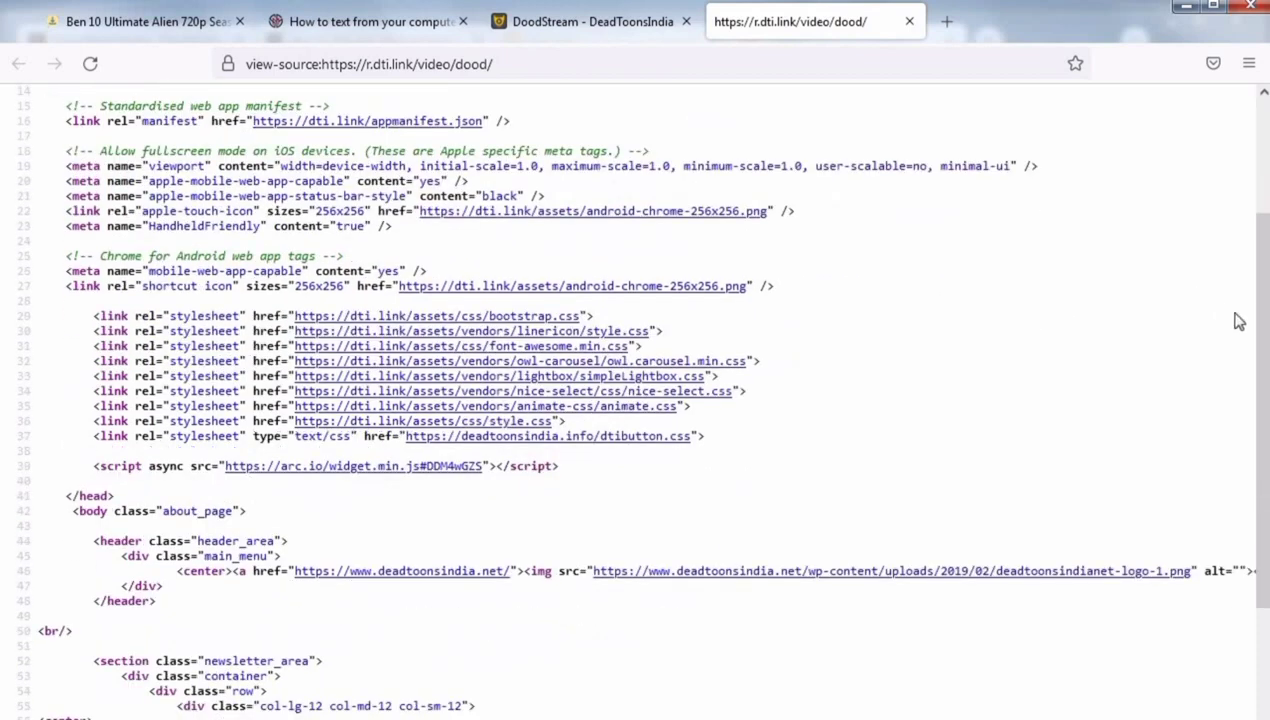
{"action": "mouse_move", "coordinate": [1256, 315]}
{"action": "left_mouse_down"}
{"action": "mouse_move", "coordinate": [1263, 266]}
{"action": "mouse_move", "coordinate": [1246, 331]}
{"action": "left_mouse_up"}
{"action": "left_click", "coordinate": [1038, 383]}
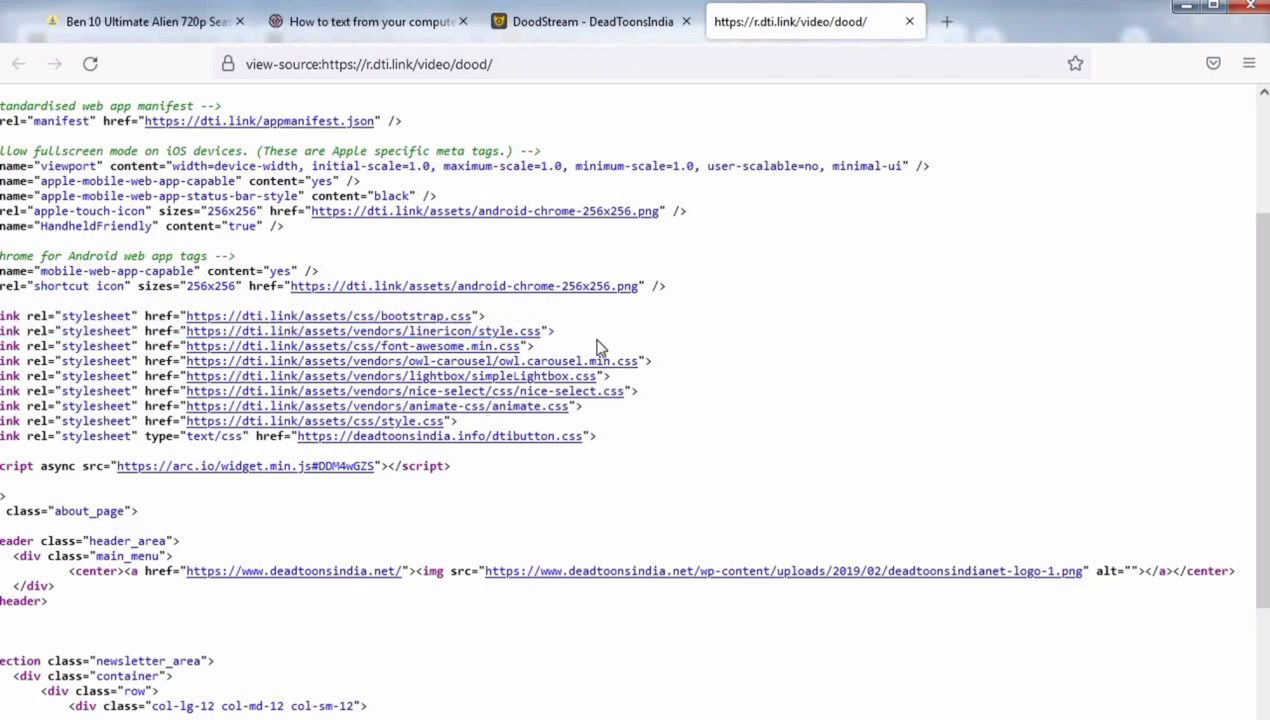
{"action": "scroll", "coordinate": [883, 345], "scroll_direction": "up", "scroll_amount": 4}
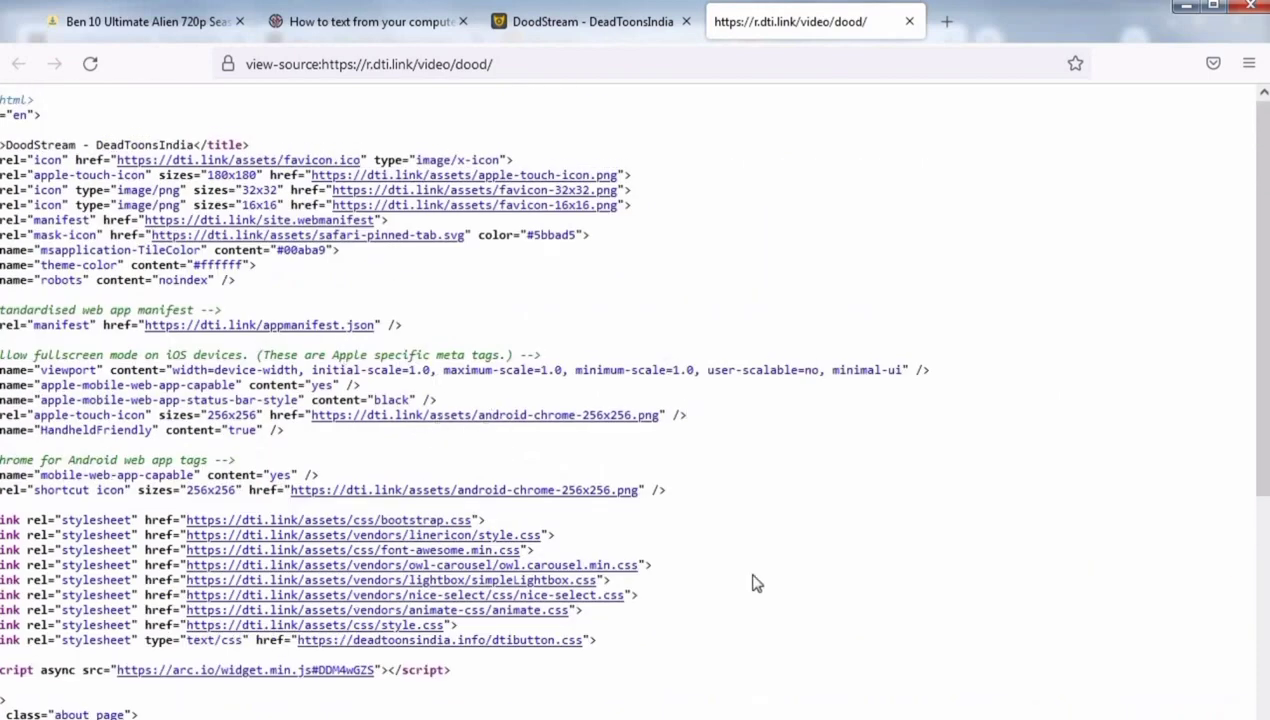
{"action": "scroll", "coordinate": [757, 583], "scroll_direction": "down", "scroll_amount": 4}
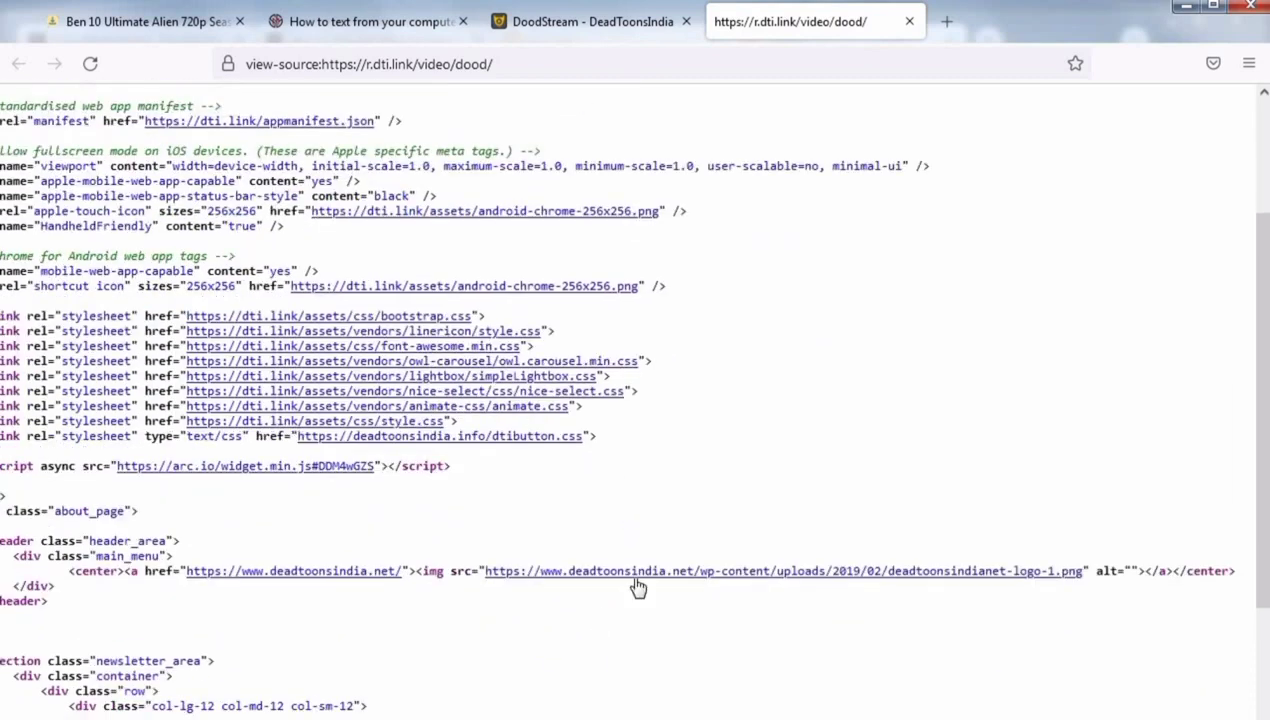
{"action": "scroll", "coordinate": [680, 603], "scroll_direction": "down", "scroll_amount": 2}
{"action": "scroll", "coordinate": [657, 585], "scroll_direction": "down", "scroll_amount": 2}
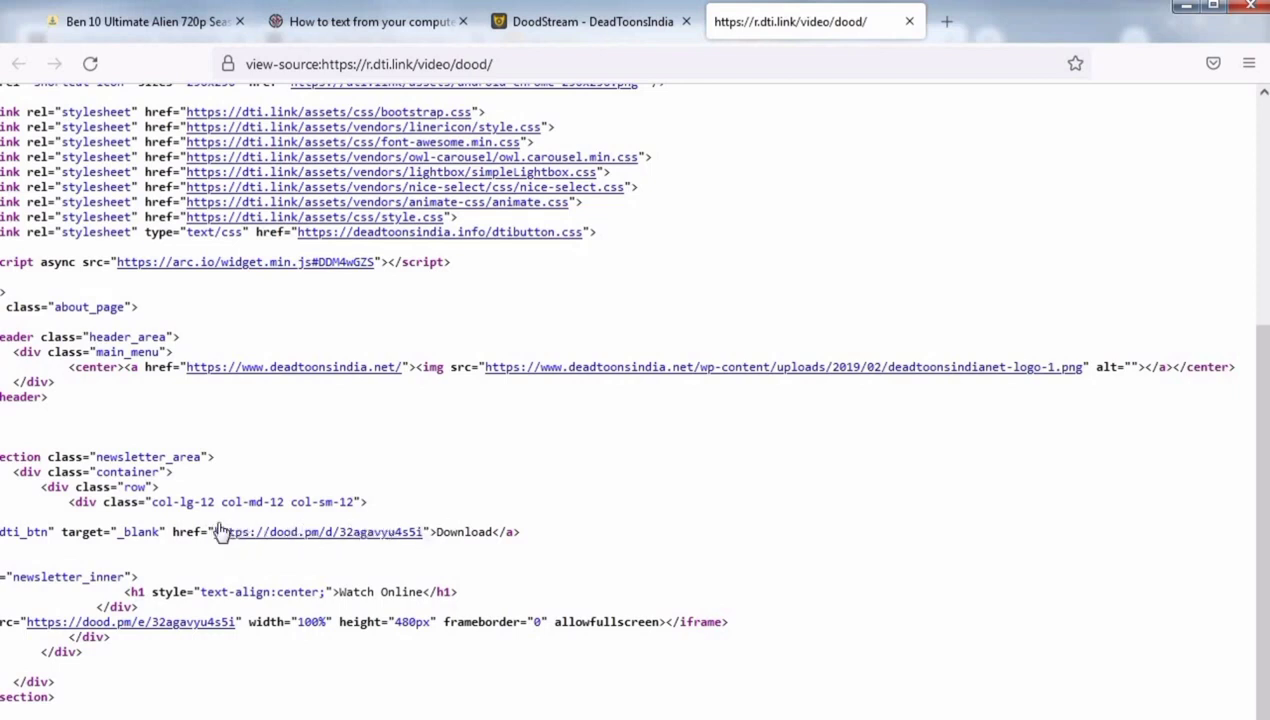
{"action": "left_click_drag", "start_coordinate": [213, 527], "coordinate": [425, 531]}
{"action": "right_click", "coordinate": [395, 537]}
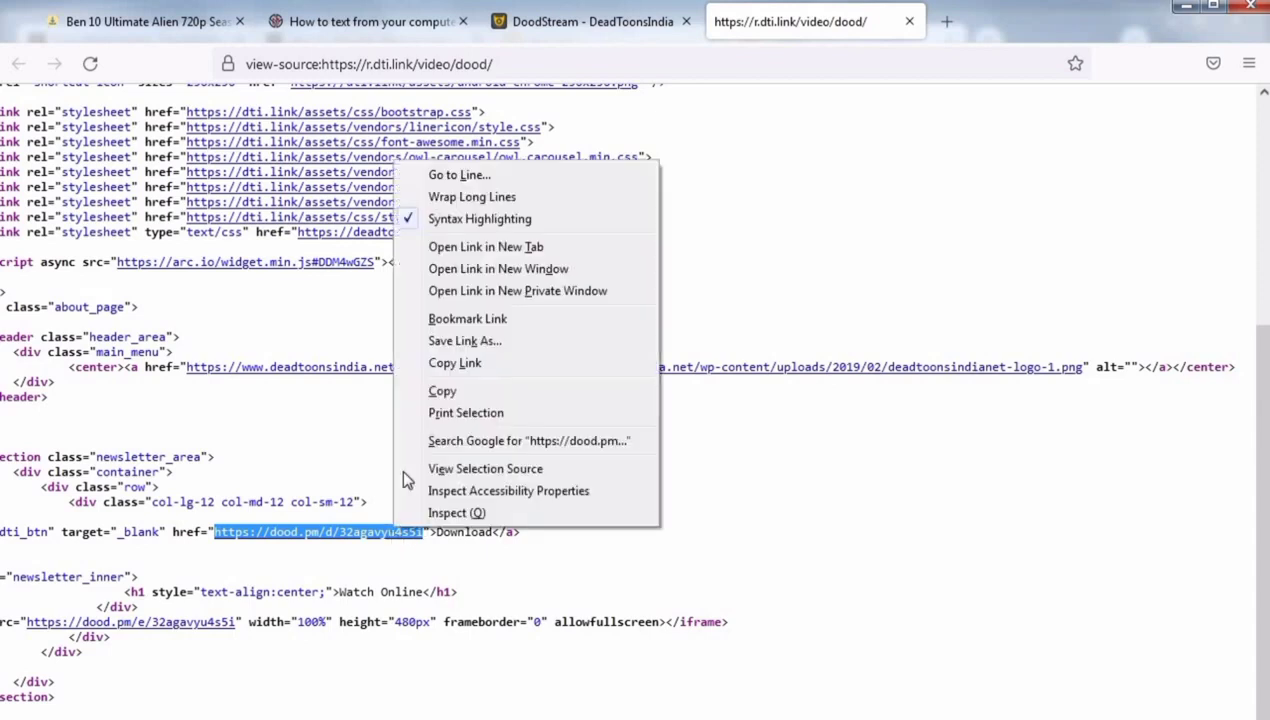
{"action": "left_click", "coordinate": [445, 392]}
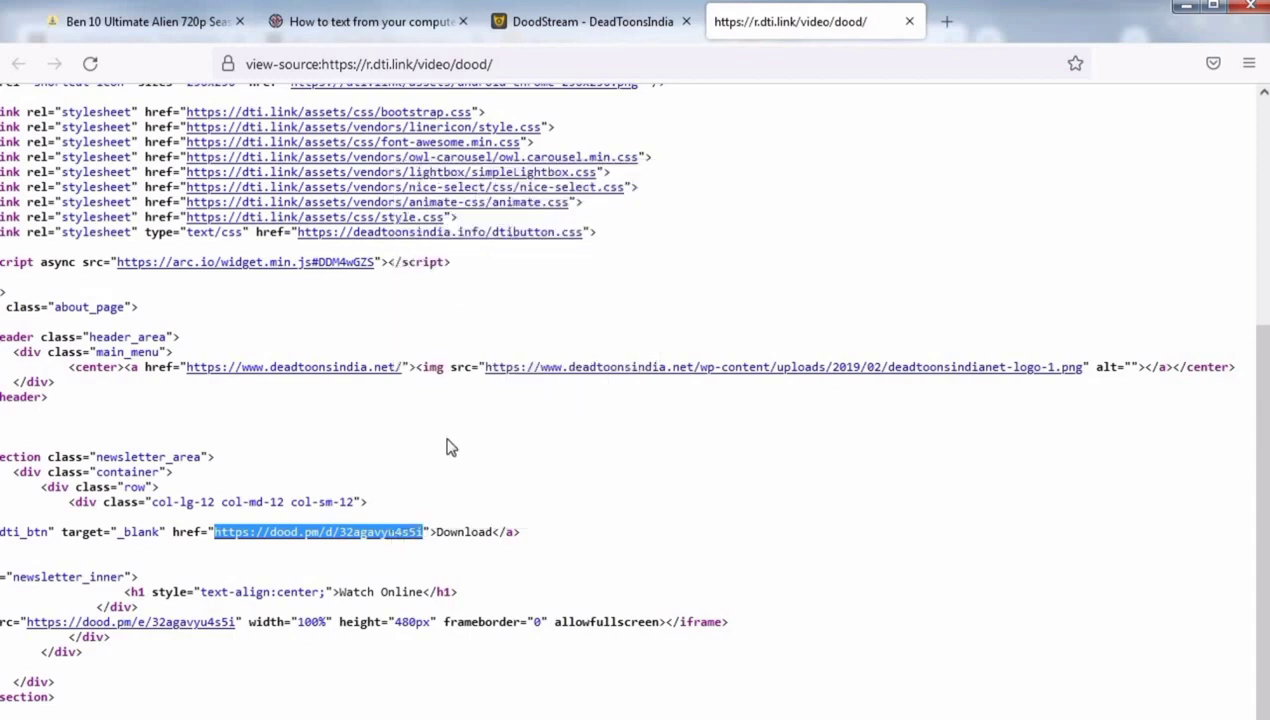
Try to open the copied dood.pm address in a new Chrome tab, and close that tab.
{"action": "key", "text": "alt+Tab"}
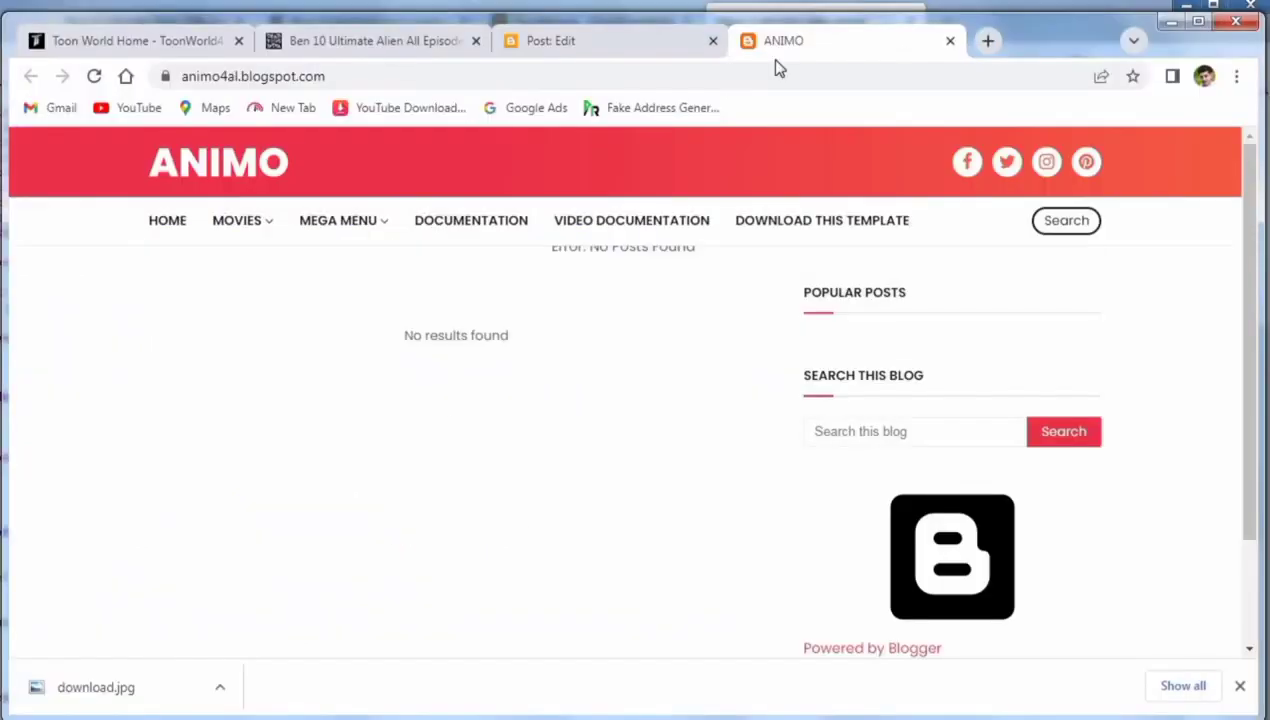
{"action": "left_click", "coordinate": [987, 41]}
{"action": "right_click", "coordinate": [808, 80]}
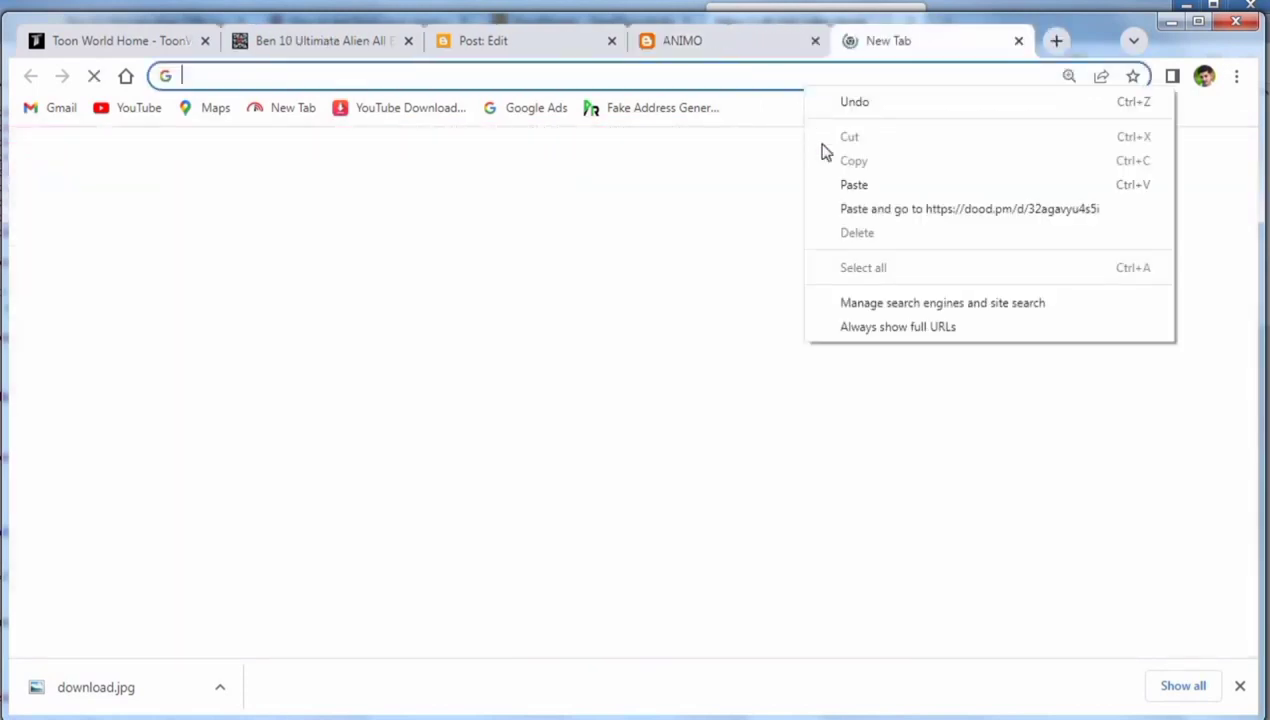
{"action": "left_click", "coordinate": [843, 183]}
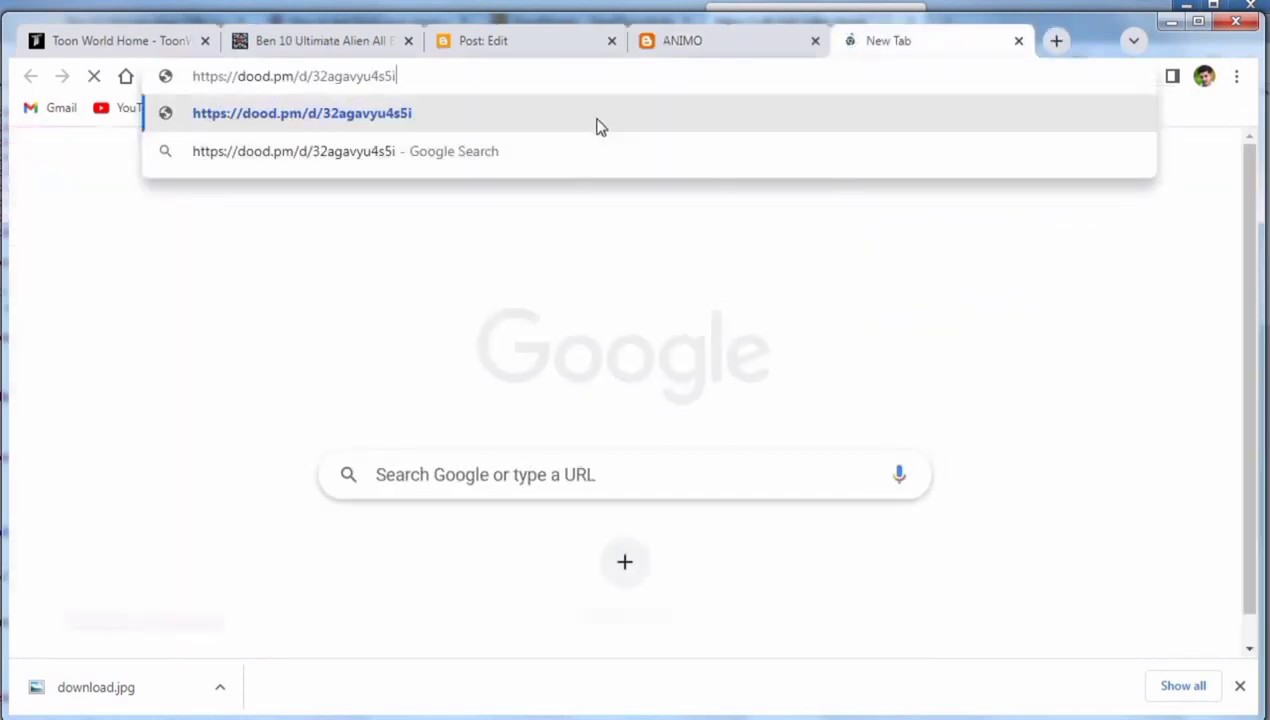
{"action": "left_click", "coordinate": [598, 125]}
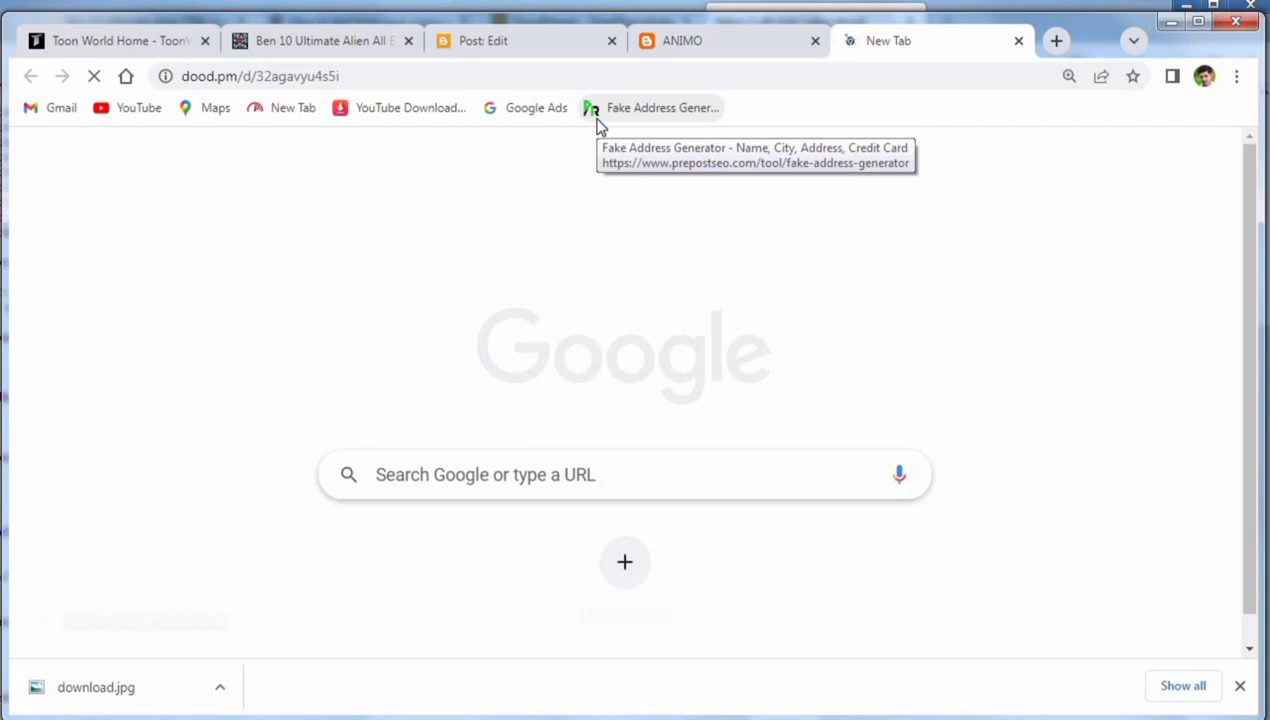
{"action": "left_click", "coordinate": [1019, 41]}
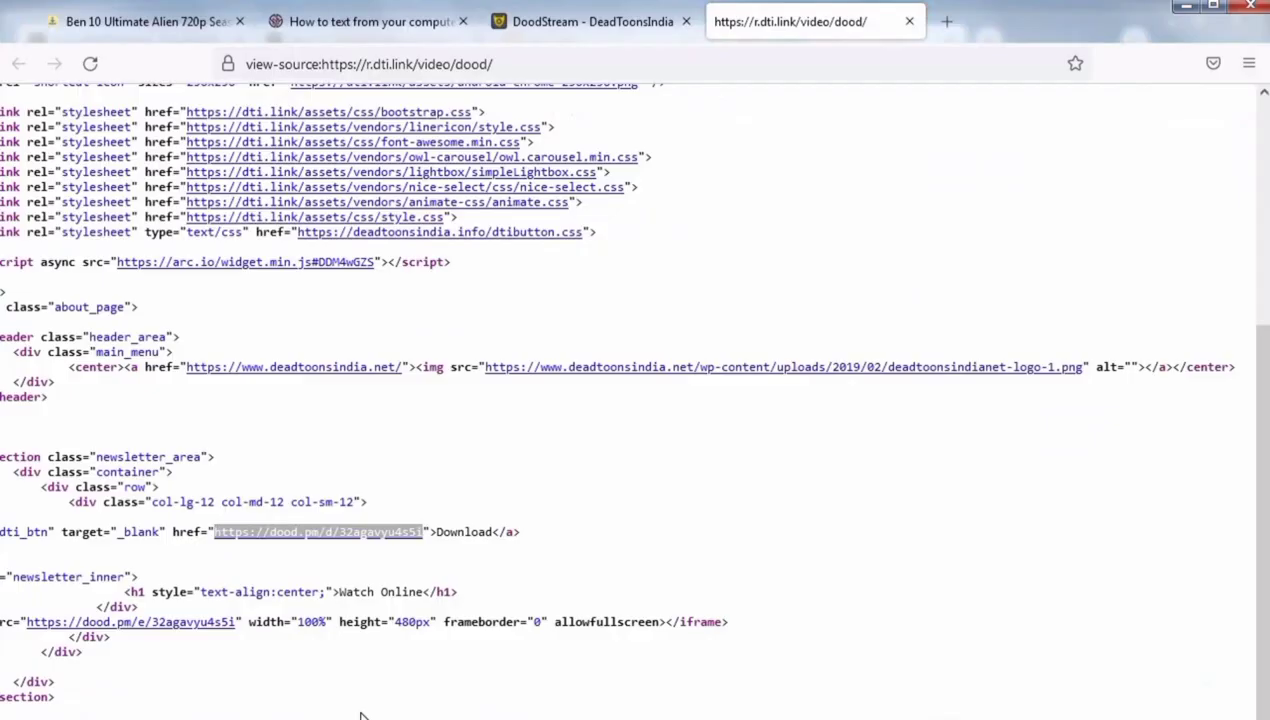
Check the copied dood.pm address in a new Firefox tab, closing the page source and the tested page.
{"action": "key", "text": "ctrl+t"}
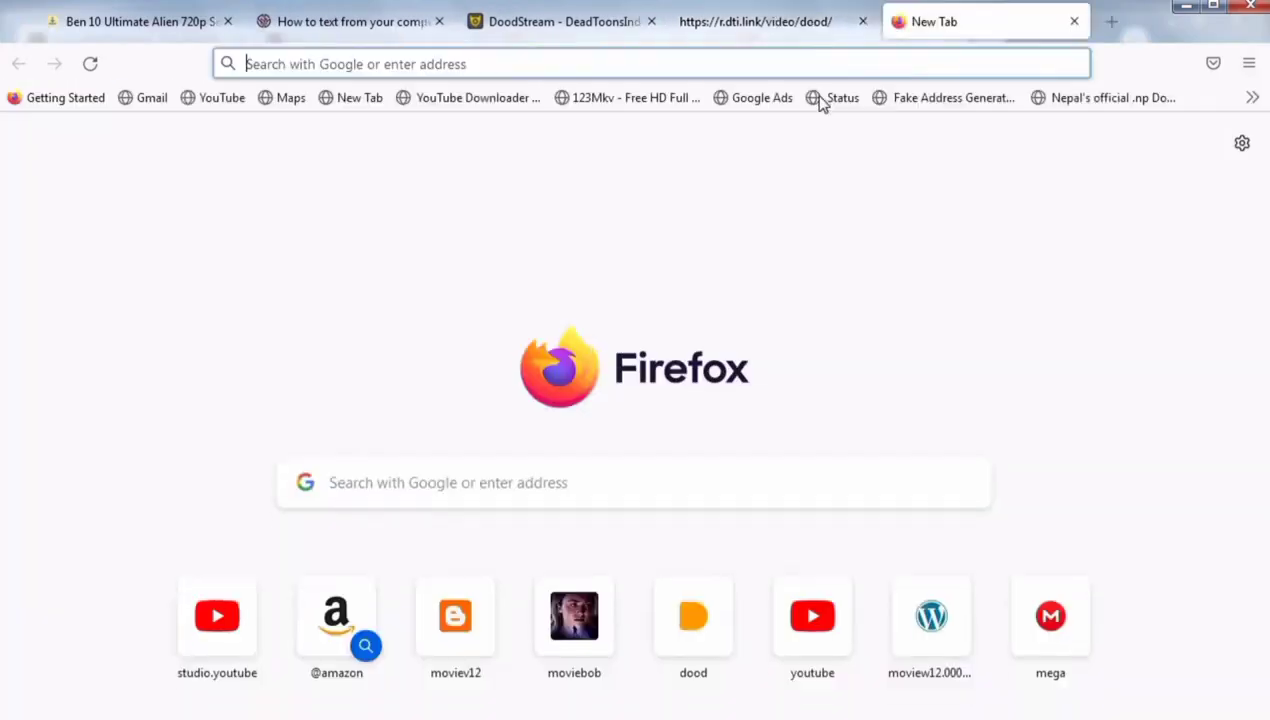
{"action": "right_click", "coordinate": [823, 66]}
{"action": "left_click", "coordinate": [856, 177]}
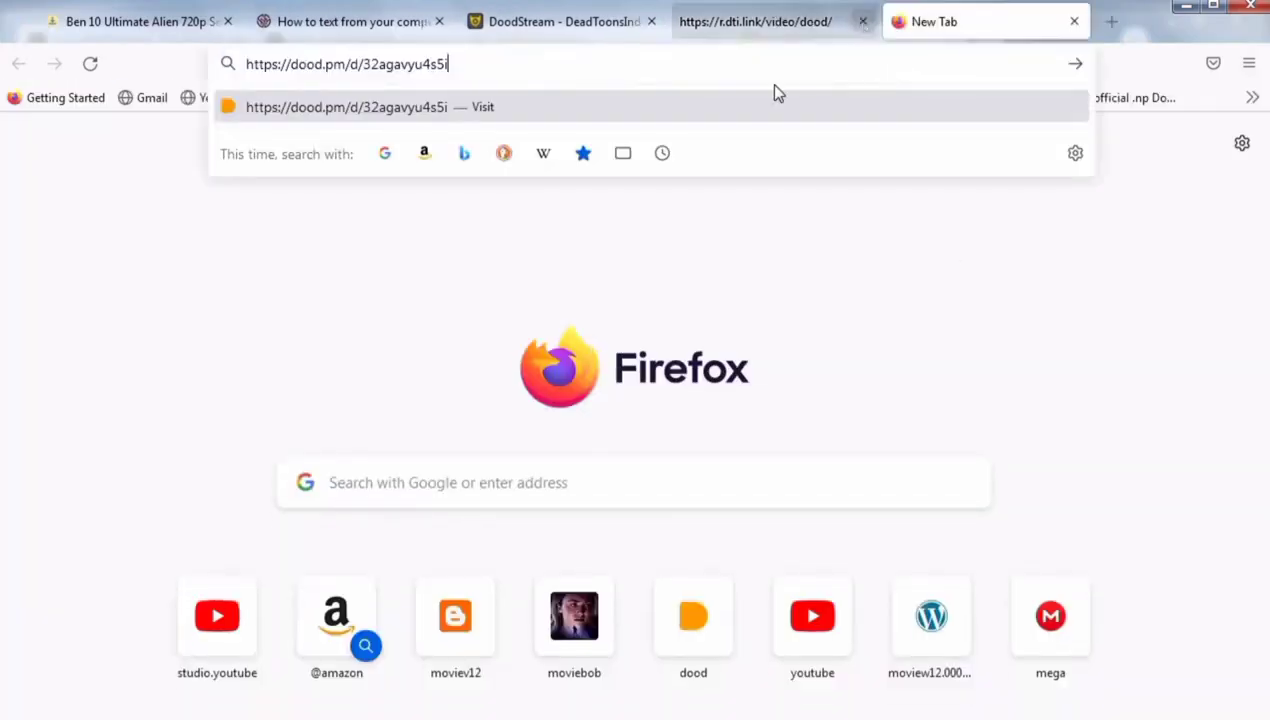
{"action": "key", "text": "Return"}
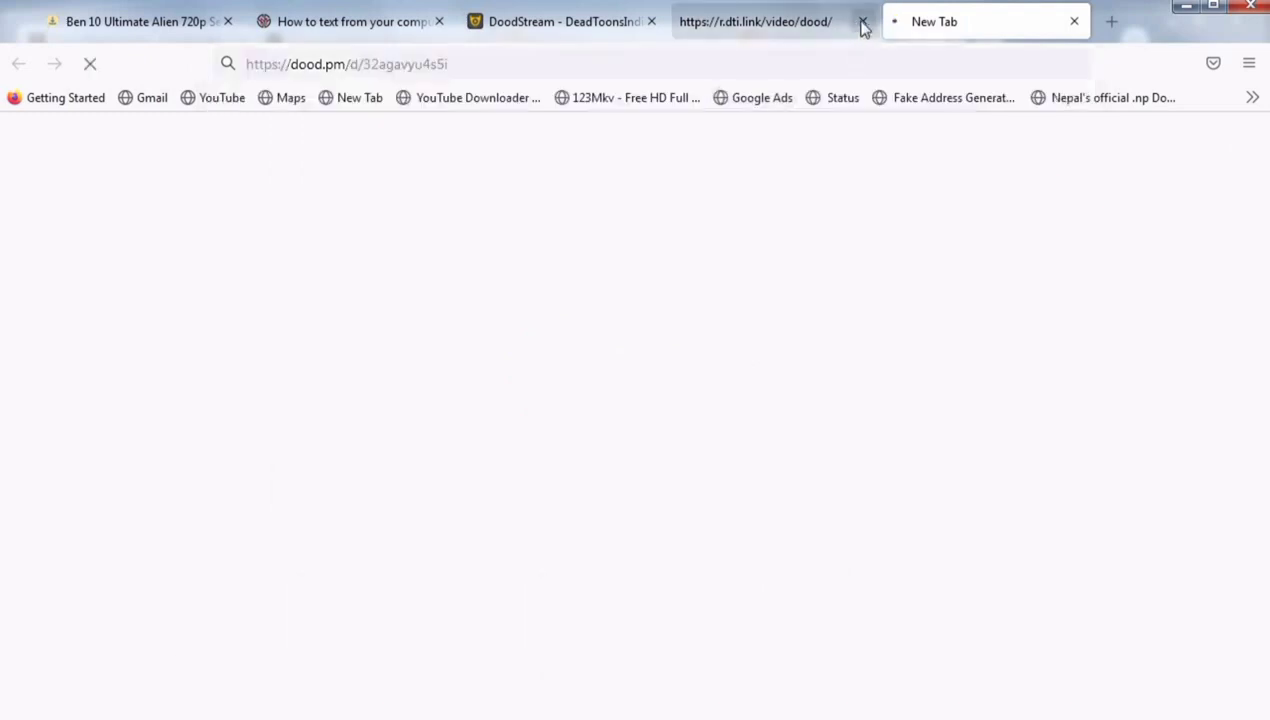
{"action": "left_click", "coordinate": [862, 21]}
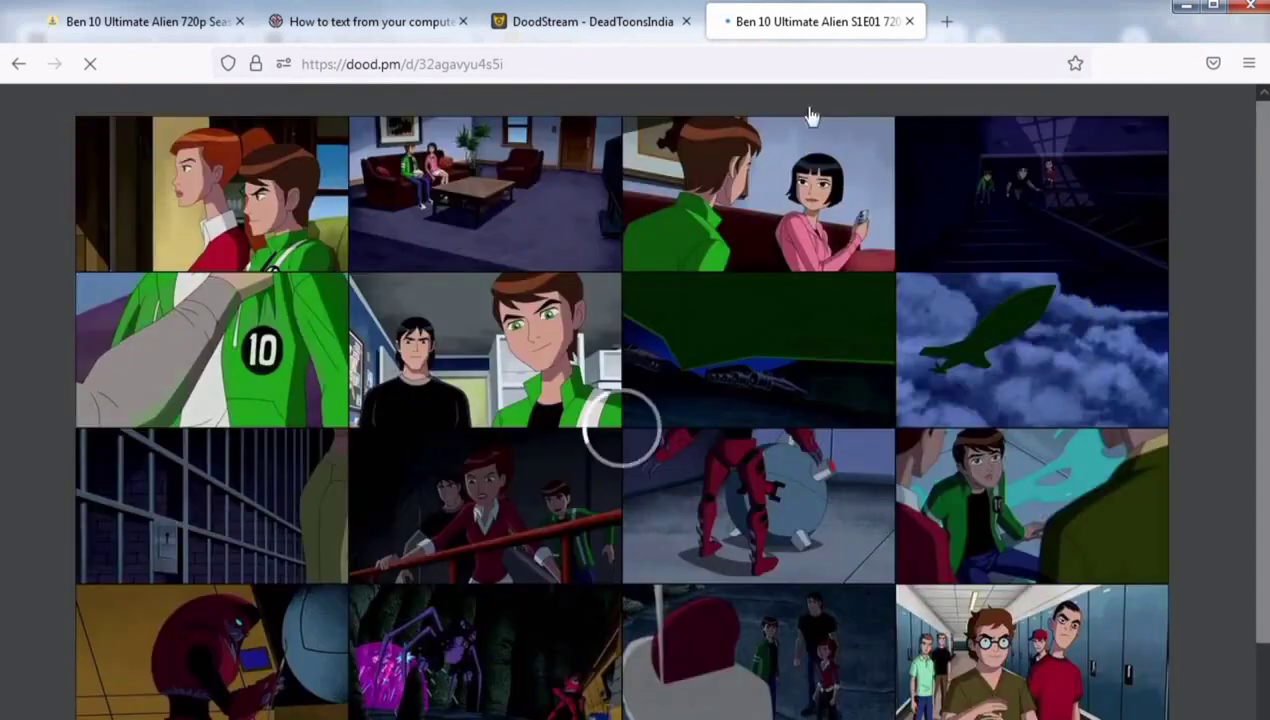
{"action": "left_click", "coordinate": [909, 21]}
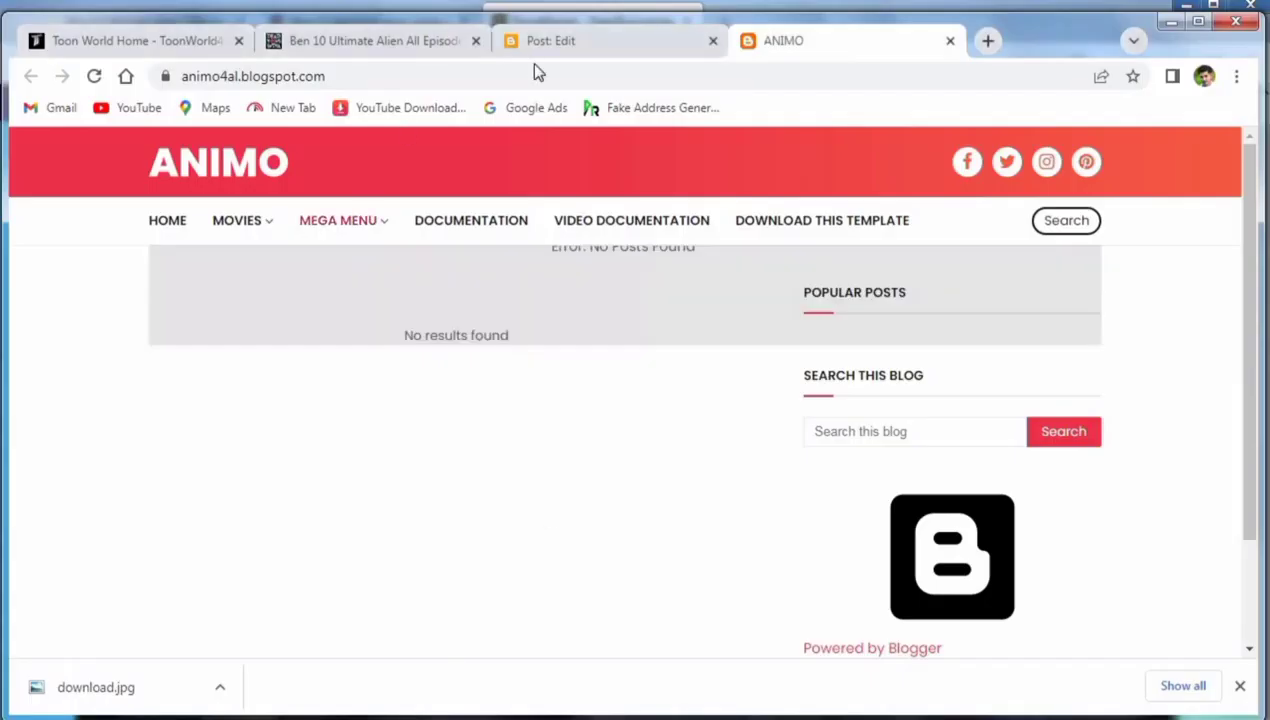
{"action": "left_click", "coordinate": [540, 42]}
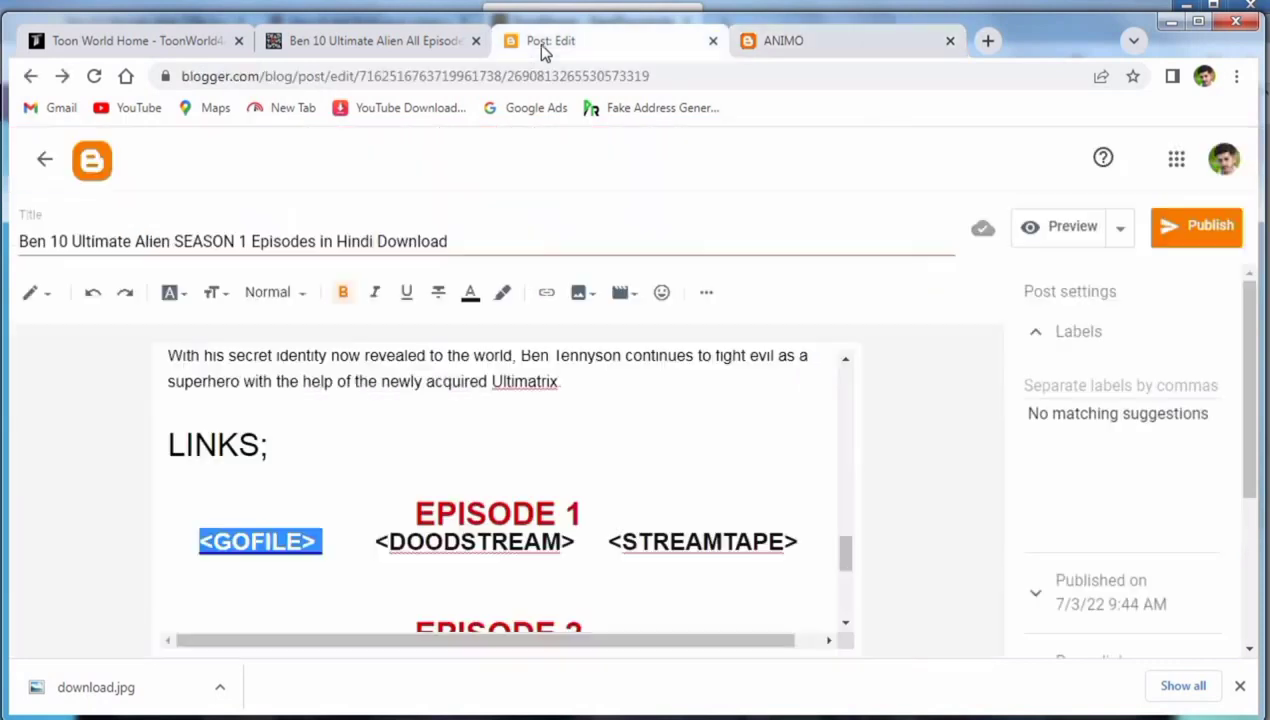
{"action": "left_click", "coordinate": [617, 542]}
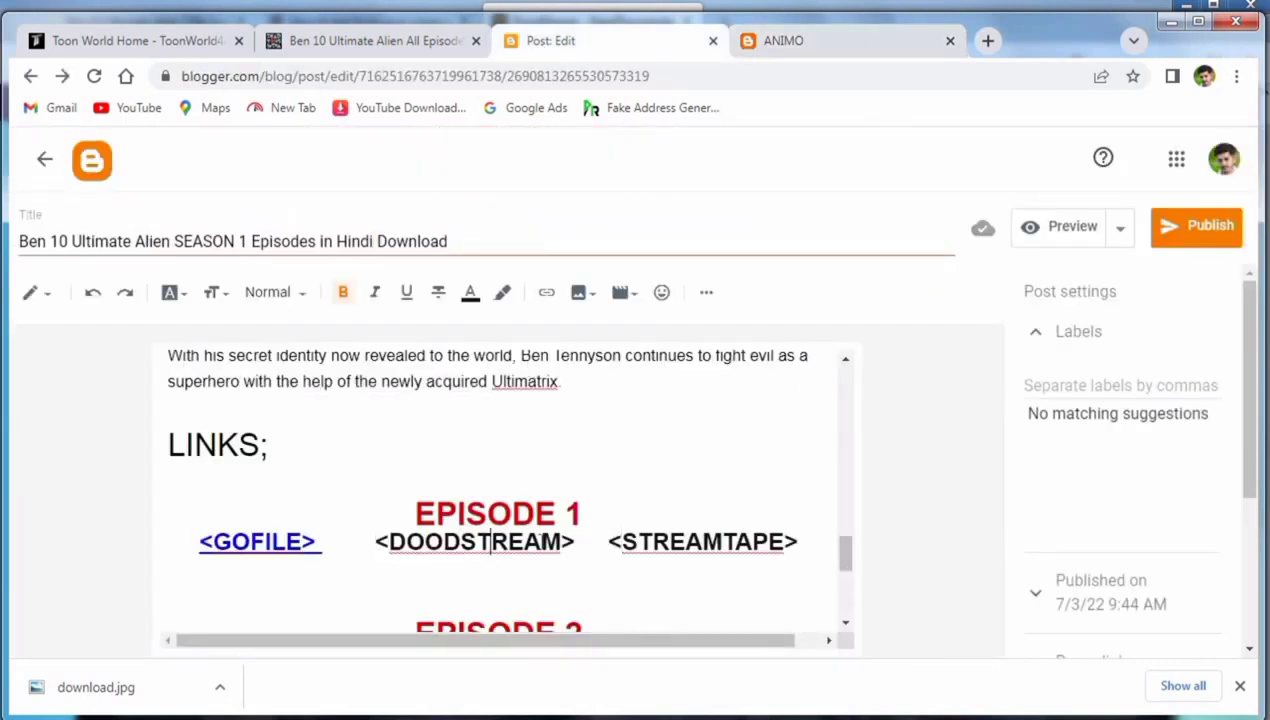
{"action": "left_click_drag", "start_coordinate": [380, 537], "coordinate": [576, 541]}
{"action": "left_click", "coordinate": [547, 292]}
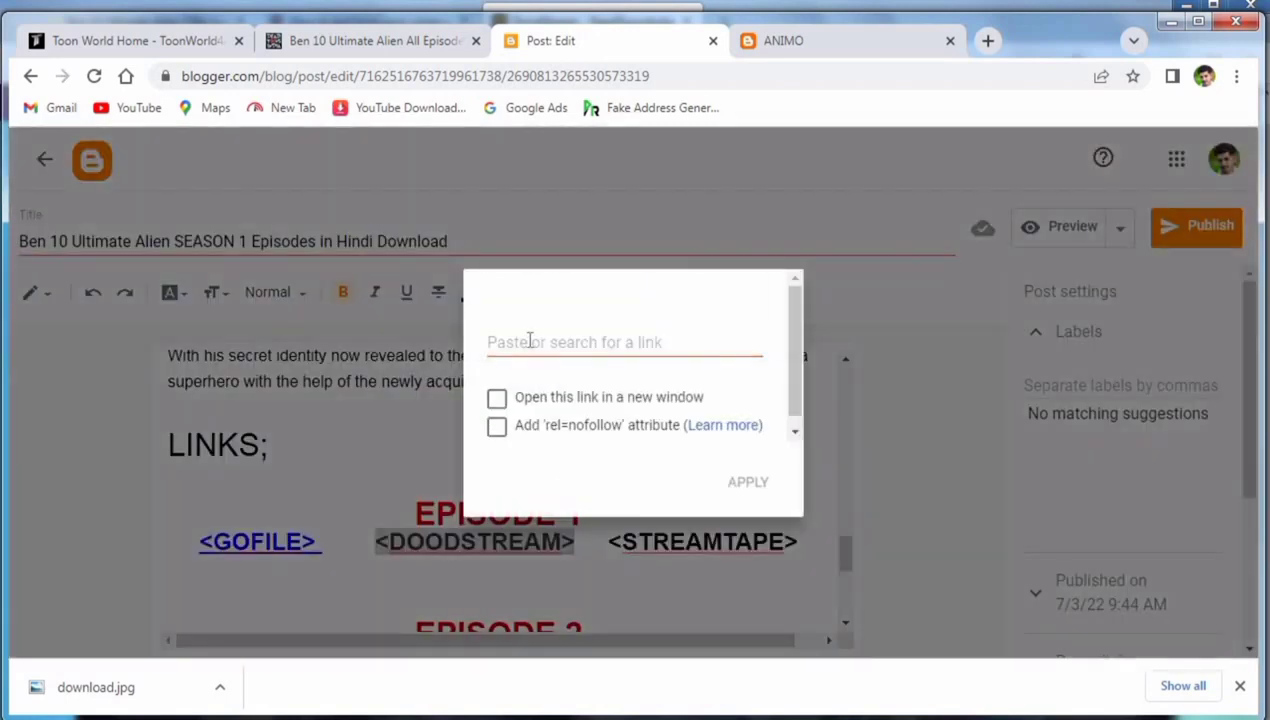
{"action": "right_click", "coordinate": [553, 340]}
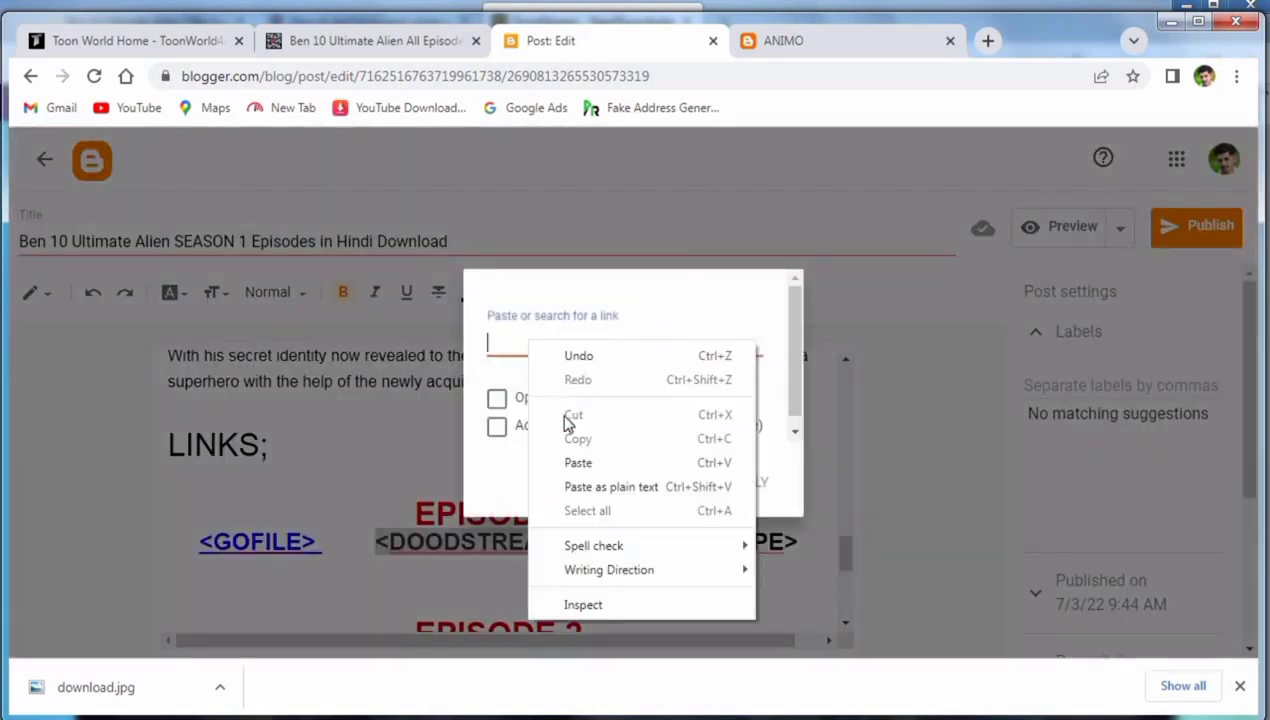
{"action": "left_click", "coordinate": [578, 460]}
{"action": "left_click", "coordinate": [521, 400]}
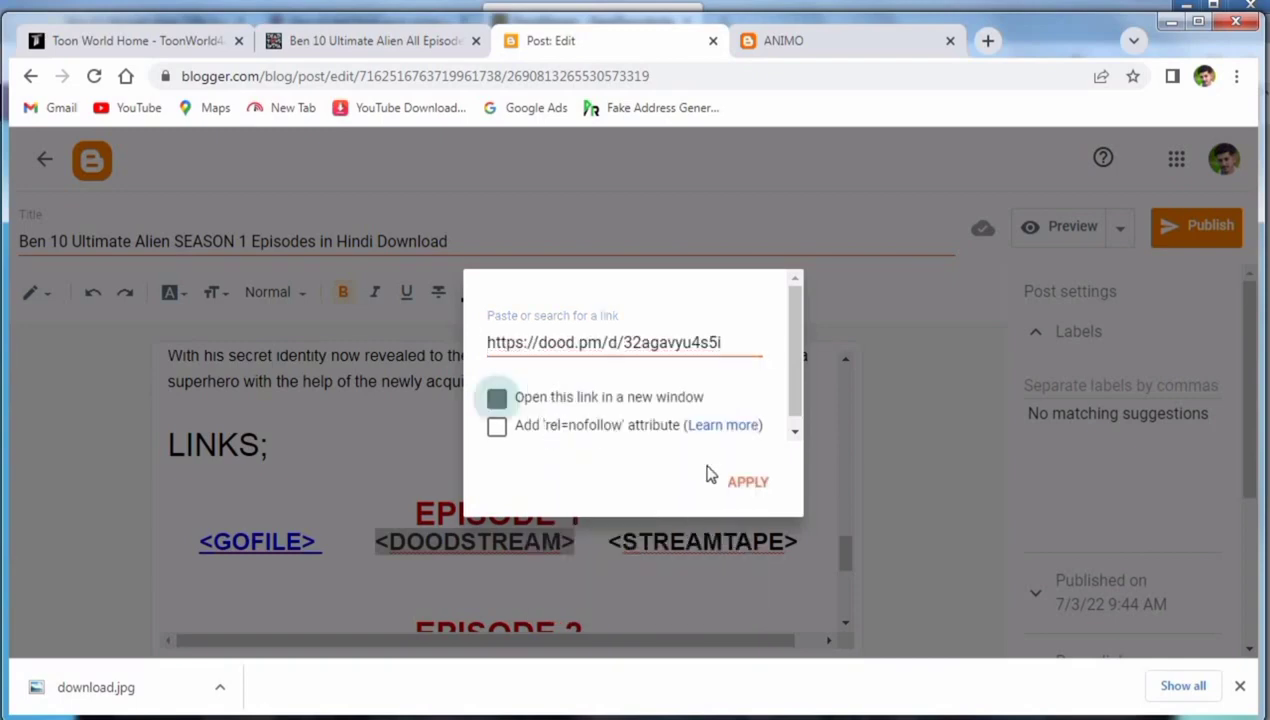
{"action": "left_click", "coordinate": [742, 490]}
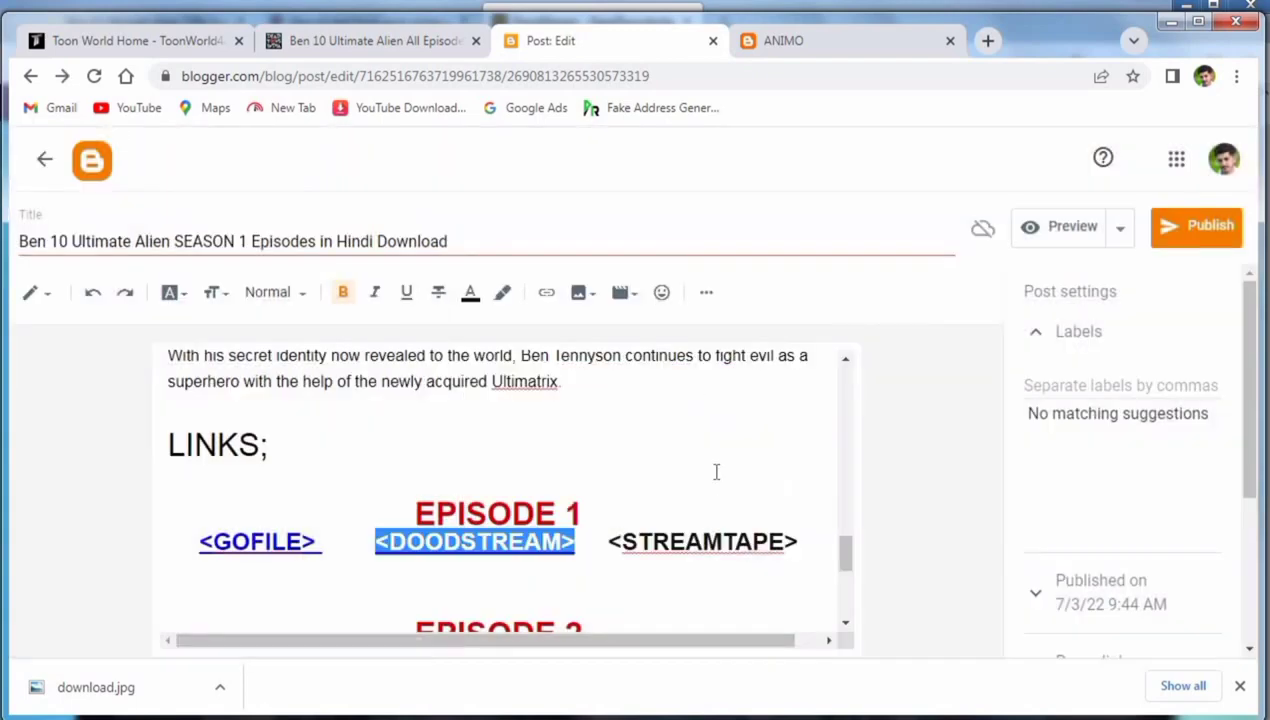
{"action": "left_click", "coordinate": [700, 473]}
{"action": "scroll", "coordinate": [714, 499], "scroll_direction": "down", "scroll_amount": 2}
{"action": "scroll", "coordinate": [689, 580], "scroll_direction": "up", "scroll_amount": 5}
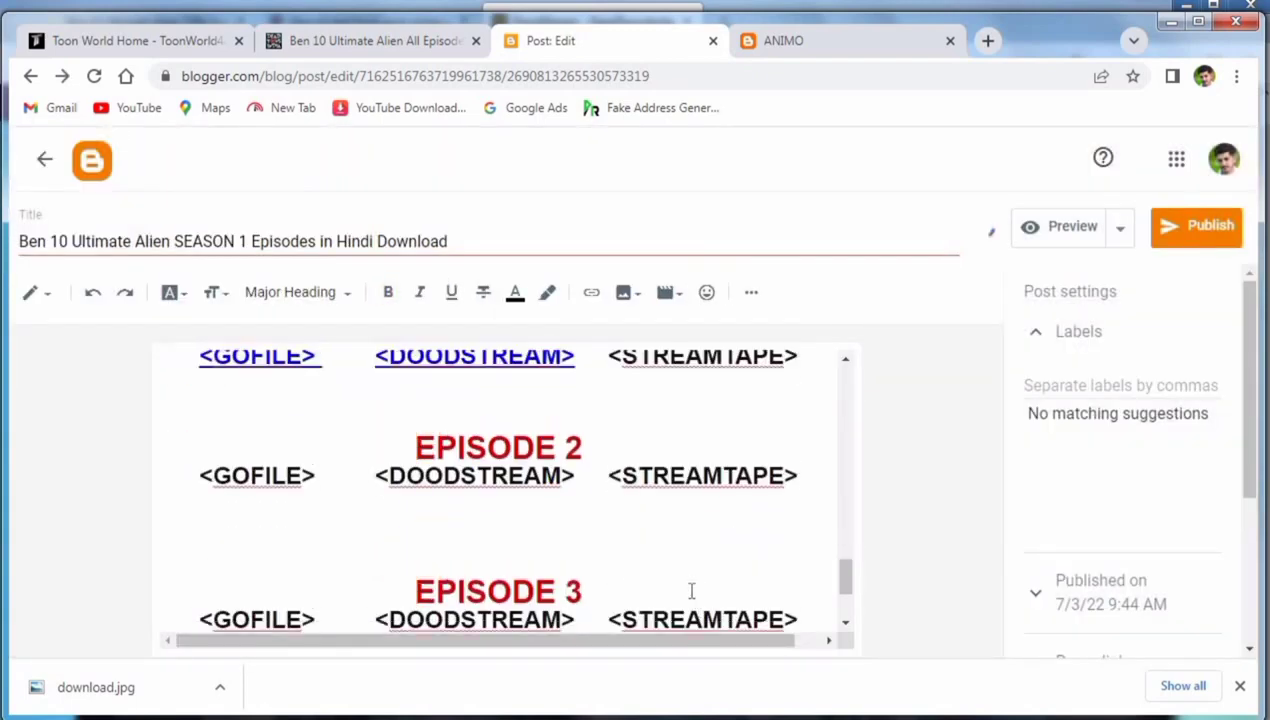
{"action": "scroll", "coordinate": [659, 558], "scroll_direction": "up", "scroll_amount": 5}
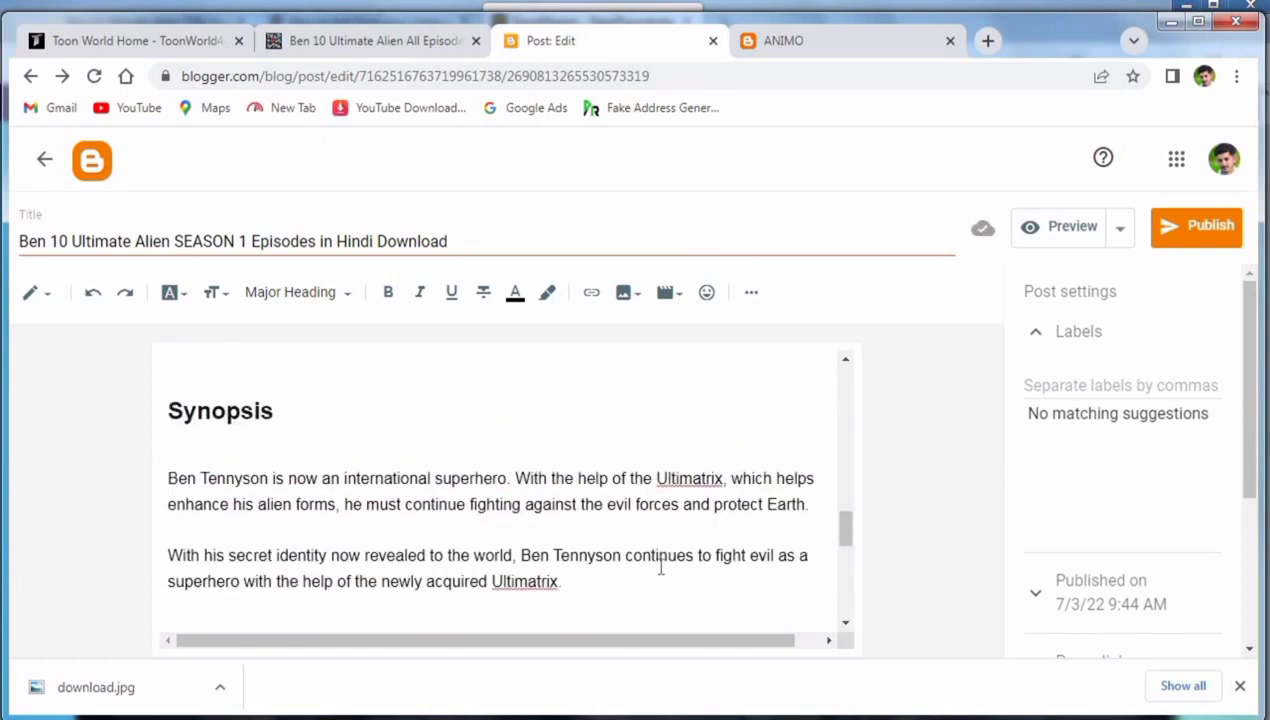
{"action": "scroll", "coordinate": [840, 512], "scroll_direction": "down", "scroll_amount": 5}
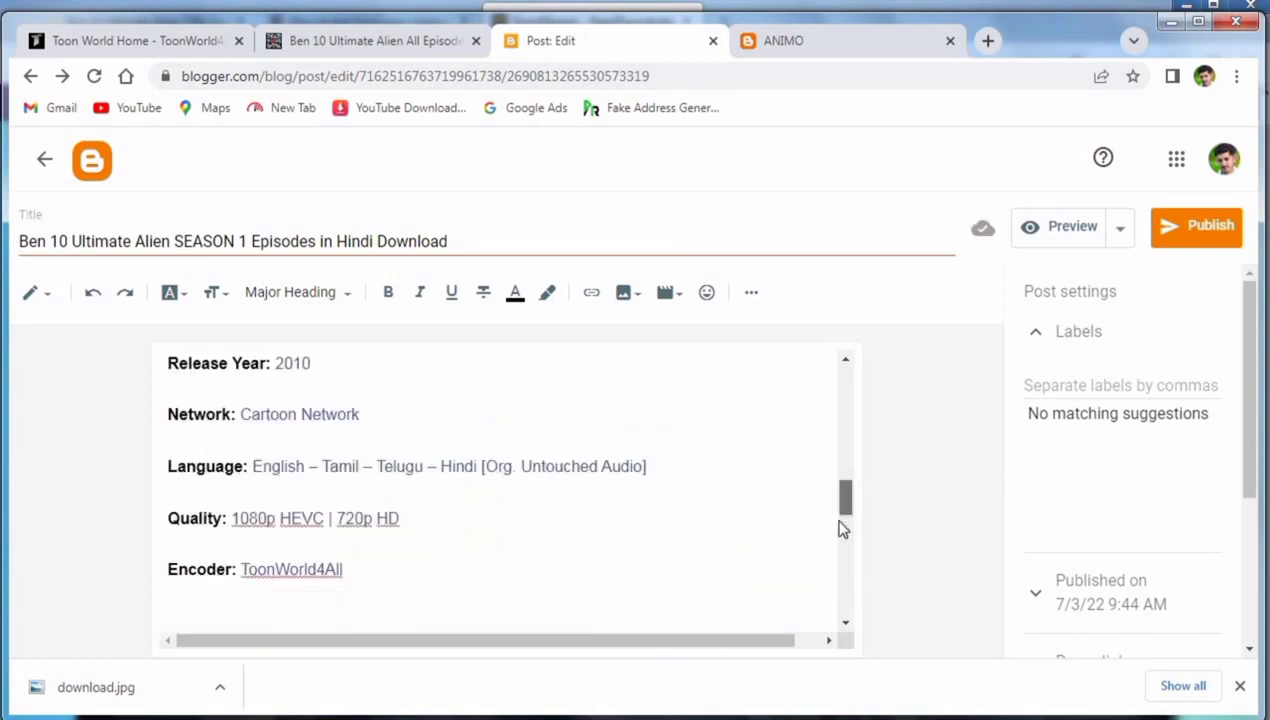
{"action": "scroll", "coordinate": [840, 571], "scroll_direction": "down", "scroll_amount": 3}
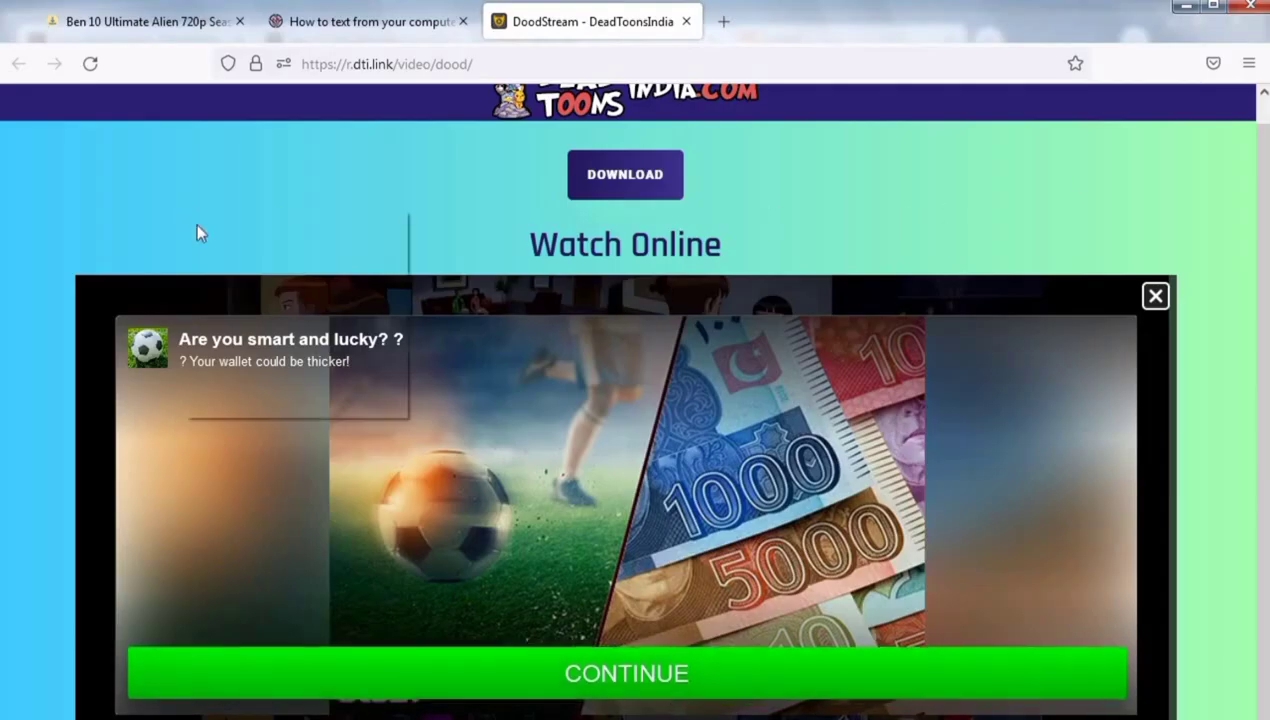
Switch to Firefox and open the page source of the DoodStream episode page.
{"action": "right_click", "coordinate": [185, 208]}
{"action": "left_click", "coordinate": [303, 357]}
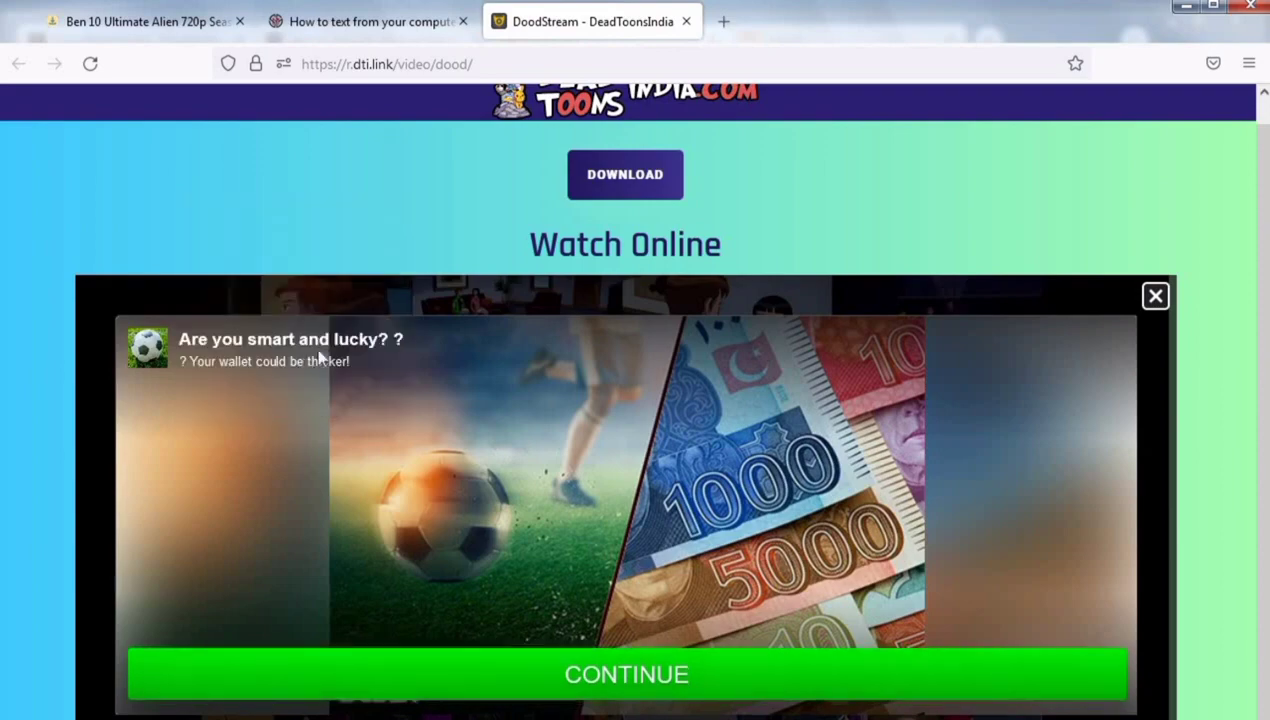
{"action": "left_click", "coordinate": [320, 357]}
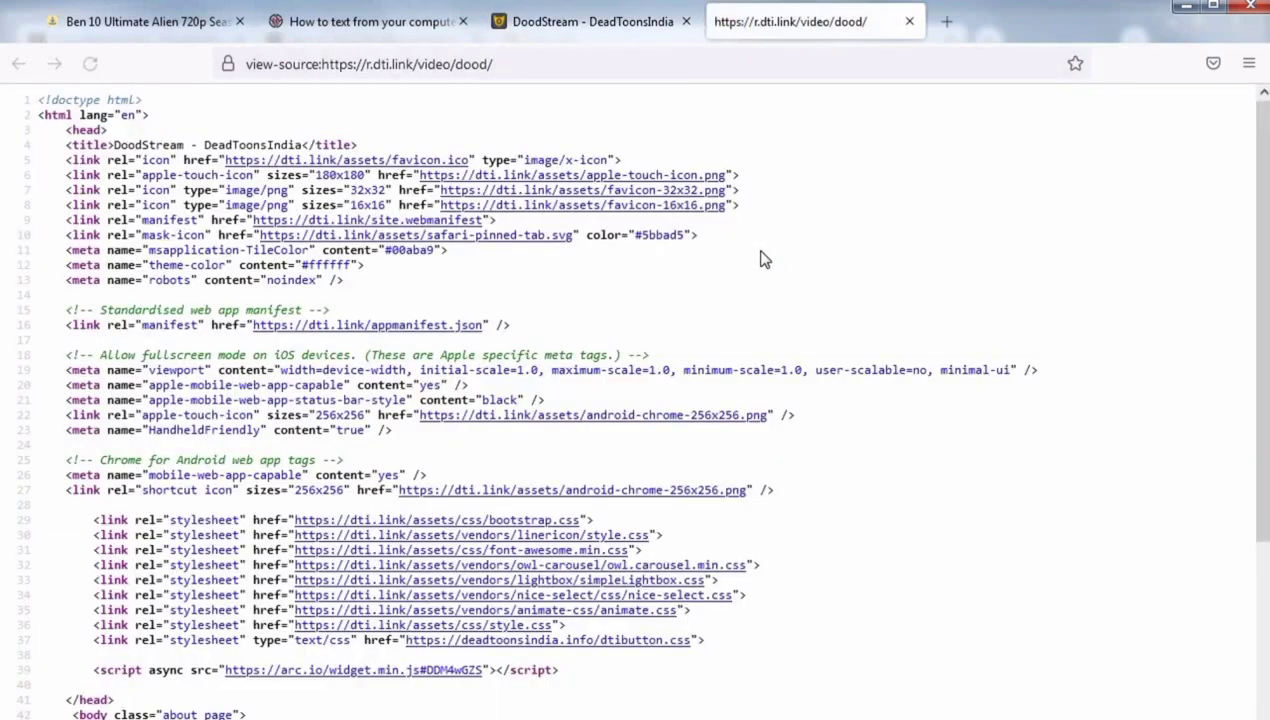
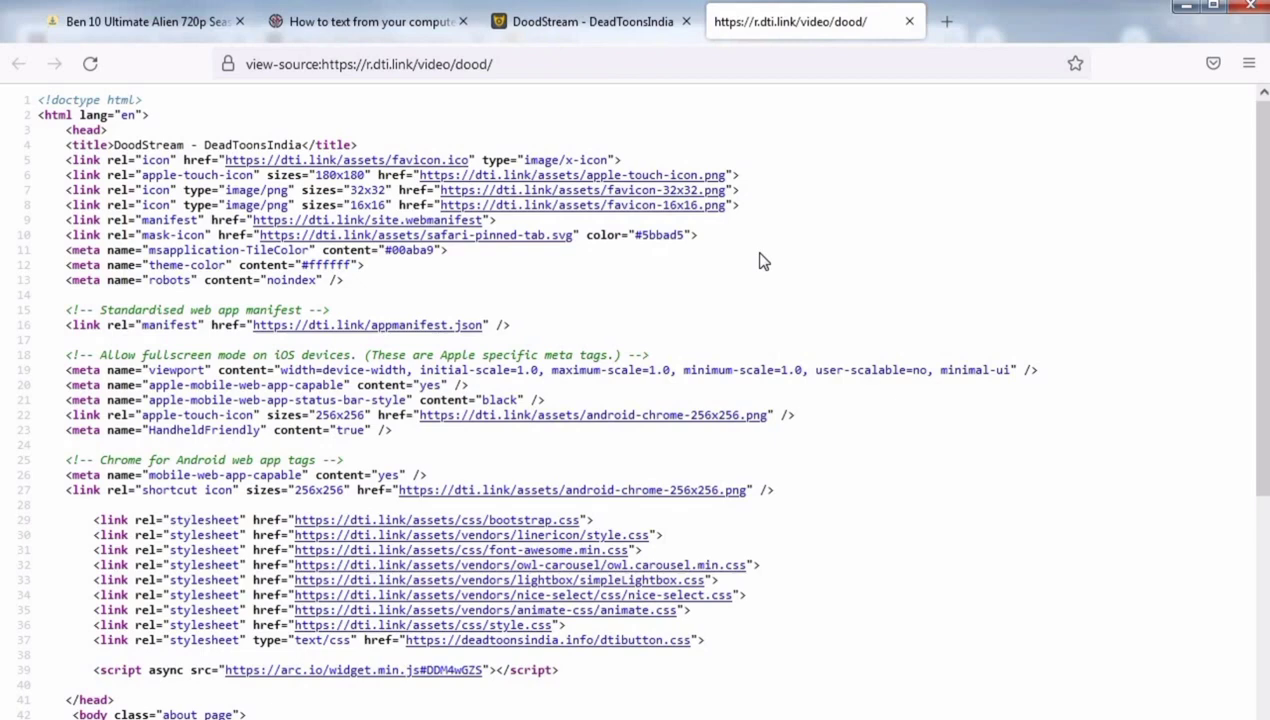
Search the page source for "iframe" to locate the Watch Online player code.
{"action": "scroll", "coordinate": [940, 272], "scroll_direction": "down", "scroll_amount": 5}
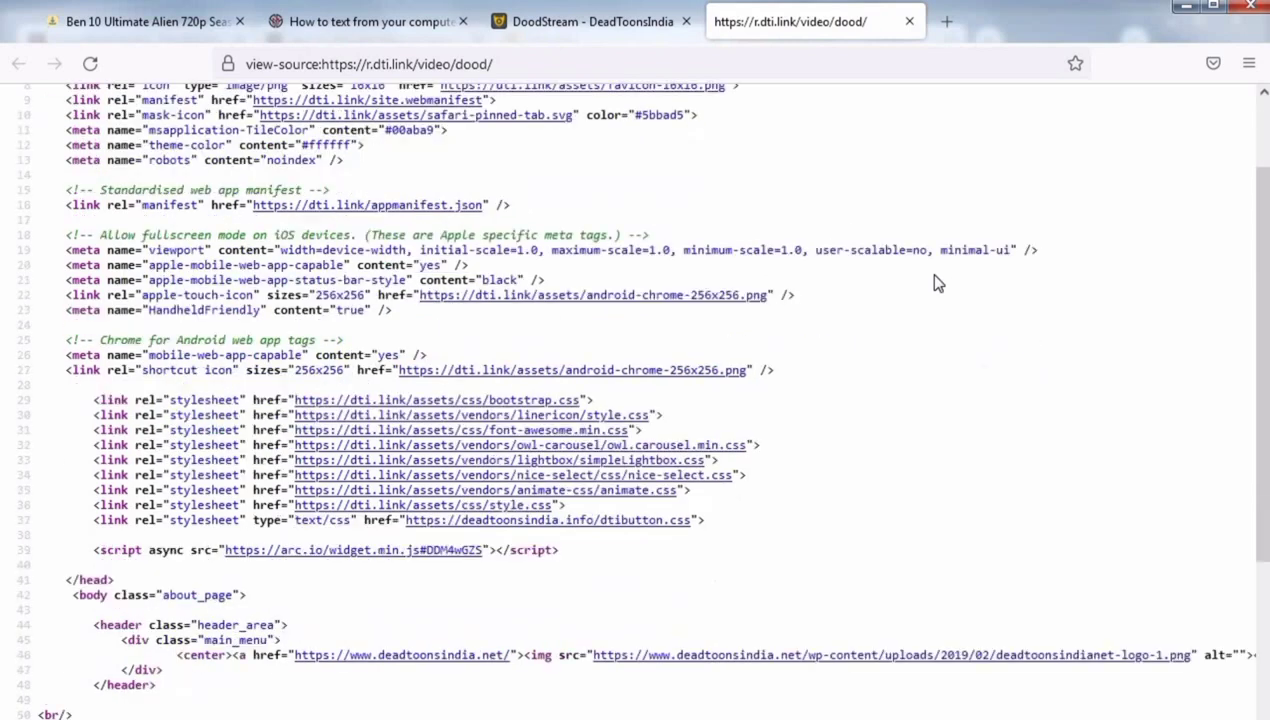
{"action": "scroll", "coordinate": [893, 500], "scroll_direction": "down", "scroll_amount": 5}
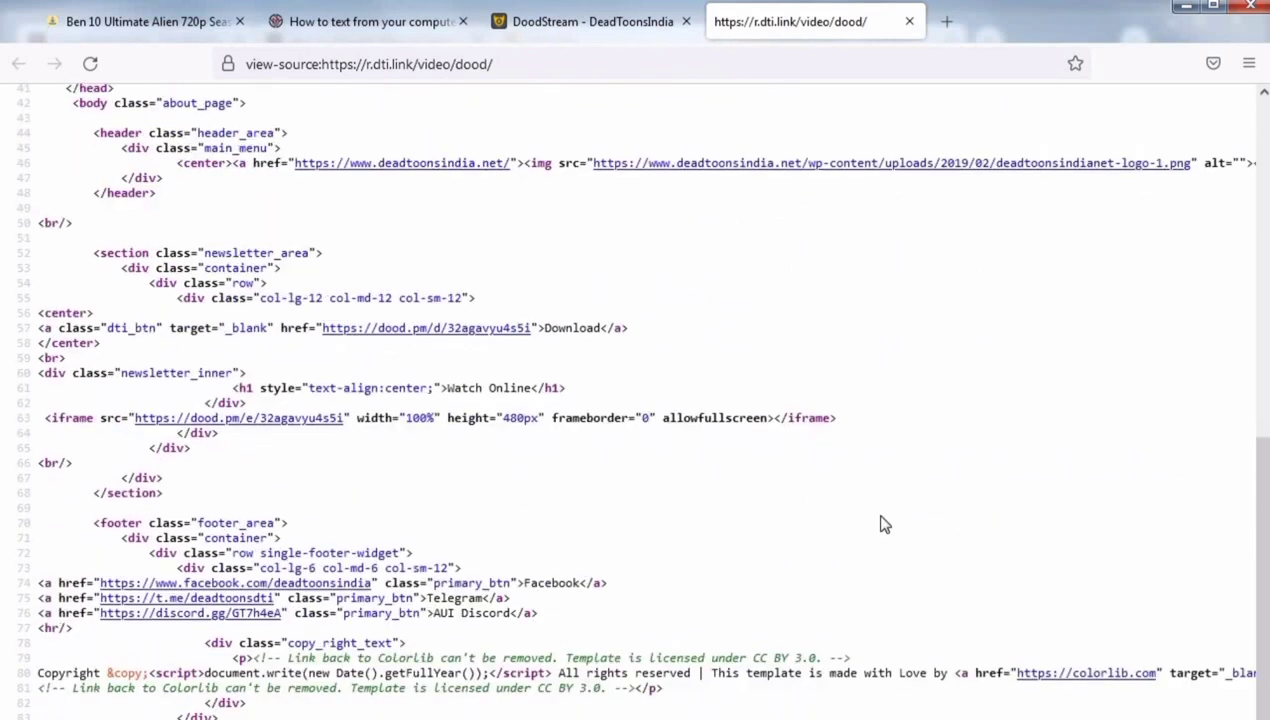
{"action": "scroll", "coordinate": [873, 538], "scroll_direction": "down", "scroll_amount": 1}
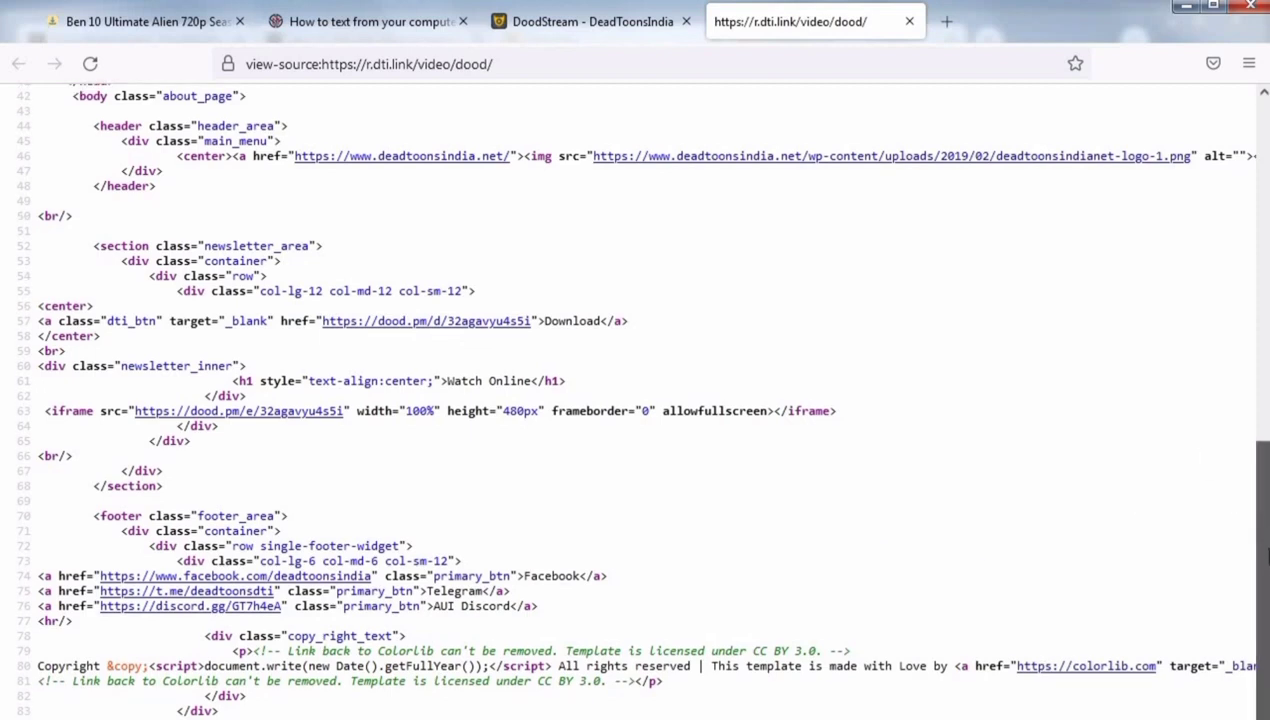
{"action": "left_click_drag", "start_coordinate": [1266, 517], "coordinate": [1263, 255]}
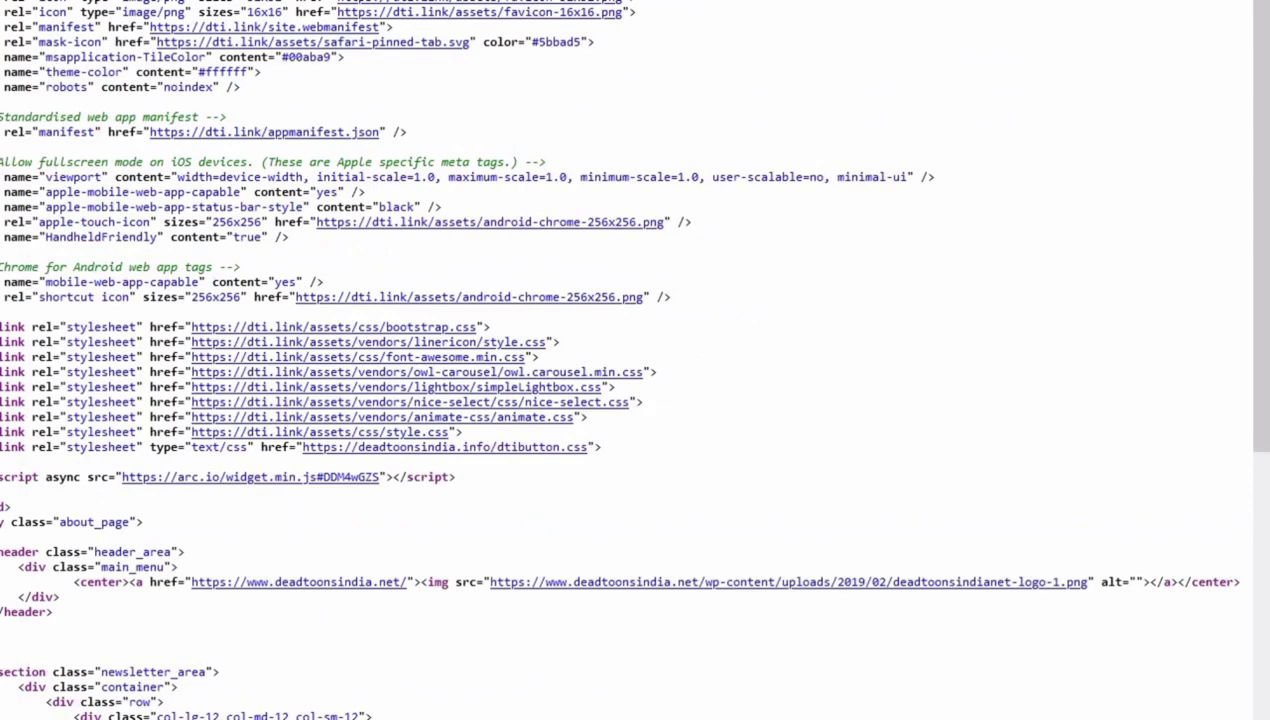
{"action": "scroll", "coordinate": [626, 357], "scroll_direction": "left", "scroll_amount": 1}
{"action": "type", "text": "if"}
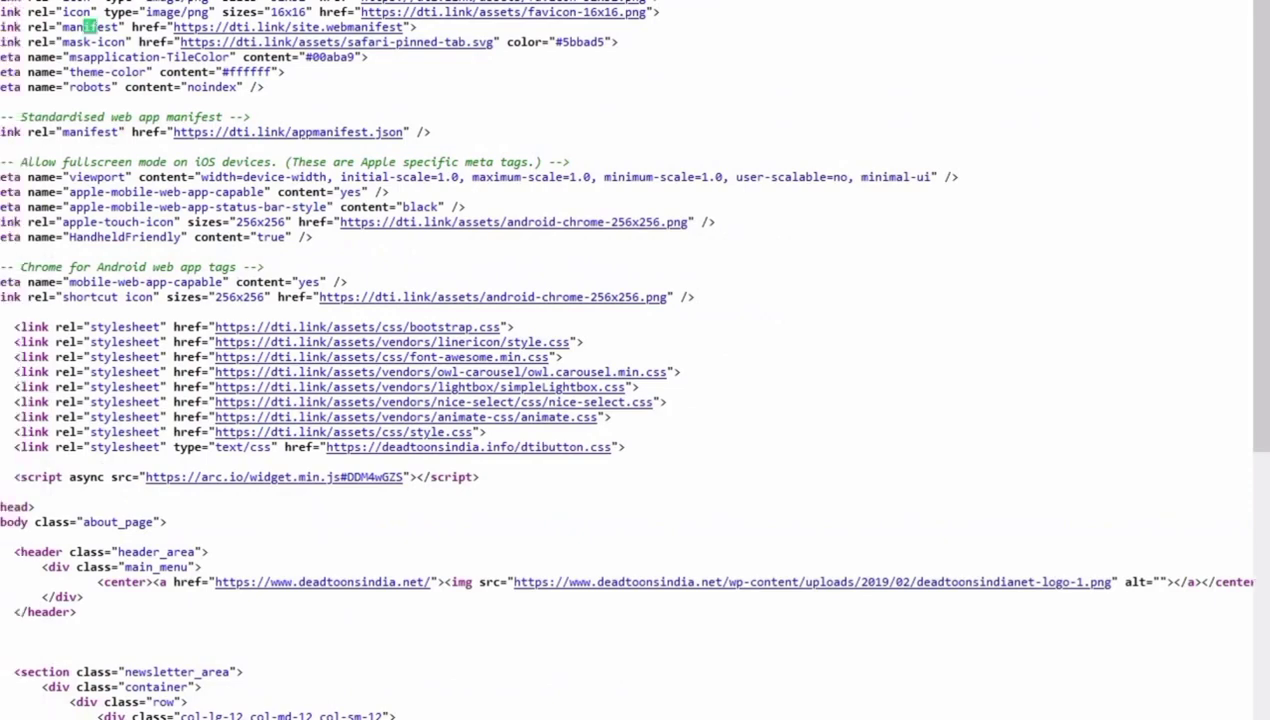
{"action": "type", "text": "rame"}
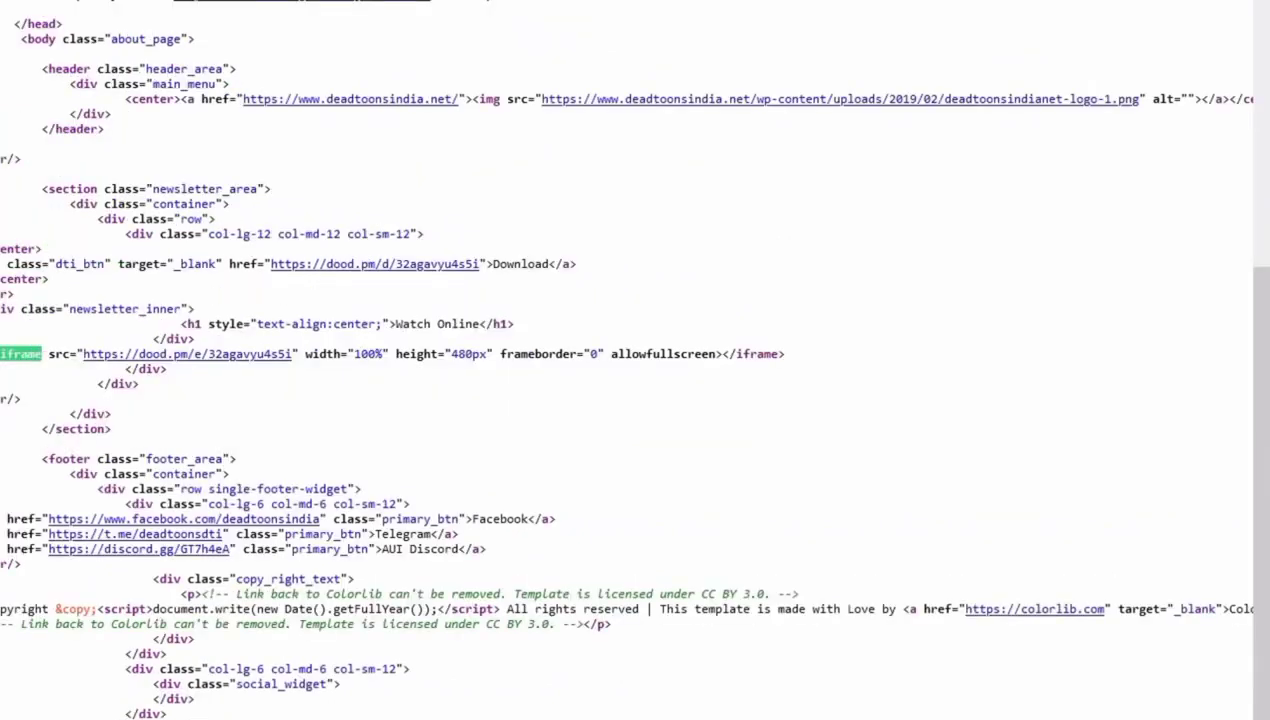
{"action": "scroll", "coordinate": [72, 709], "scroll_direction": "left", "scroll_amount": 2}
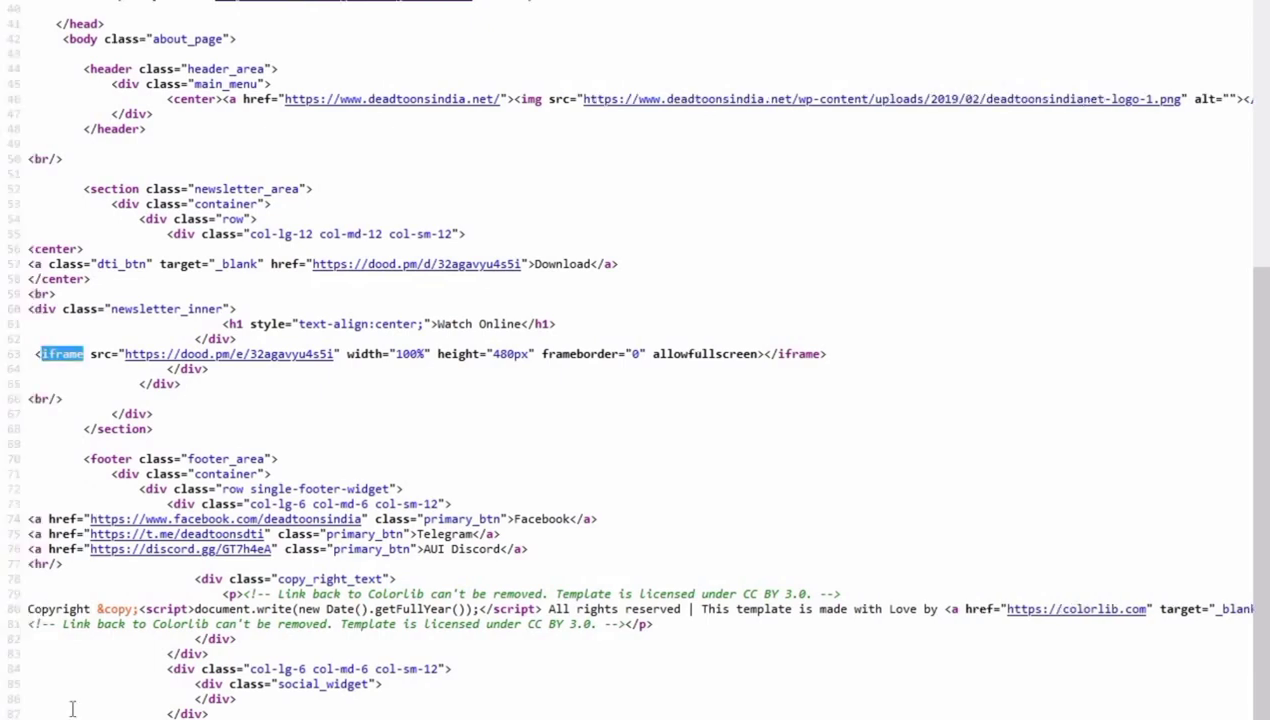
{"action": "left_click_drag", "start_coordinate": [36, 354], "coordinate": [817, 350]}
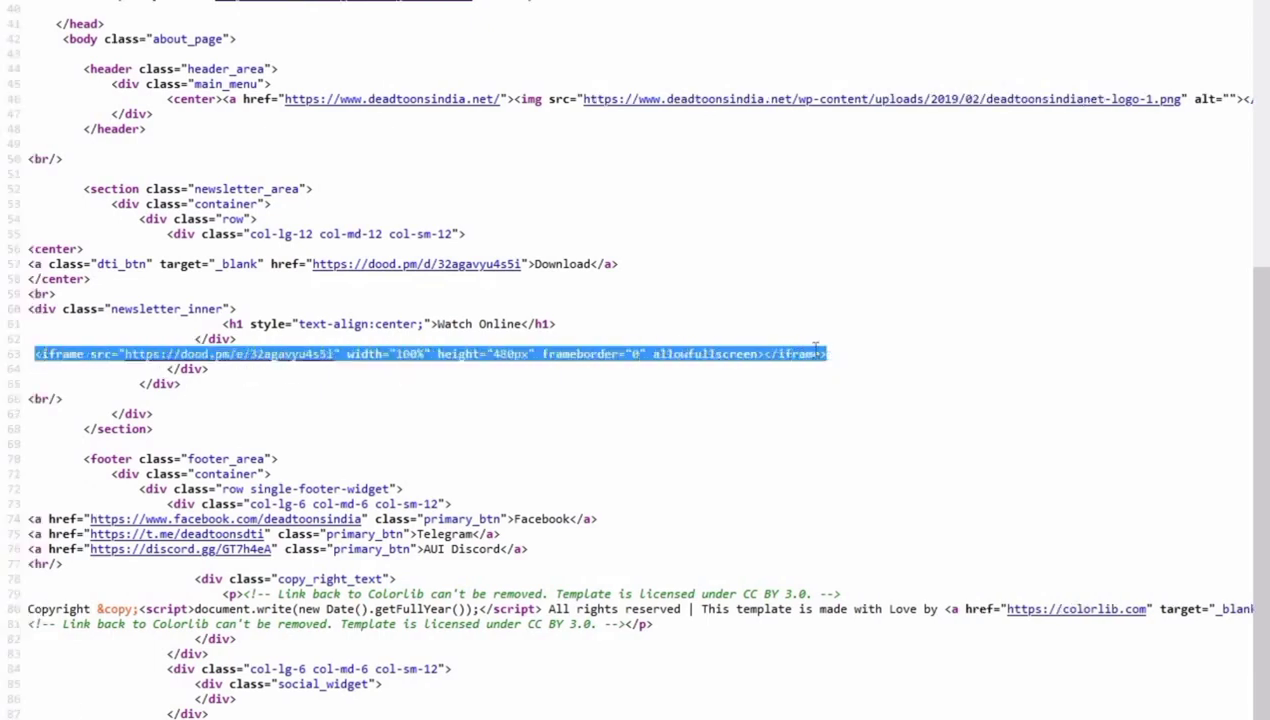
{"action": "right_click", "coordinate": [817, 350]}
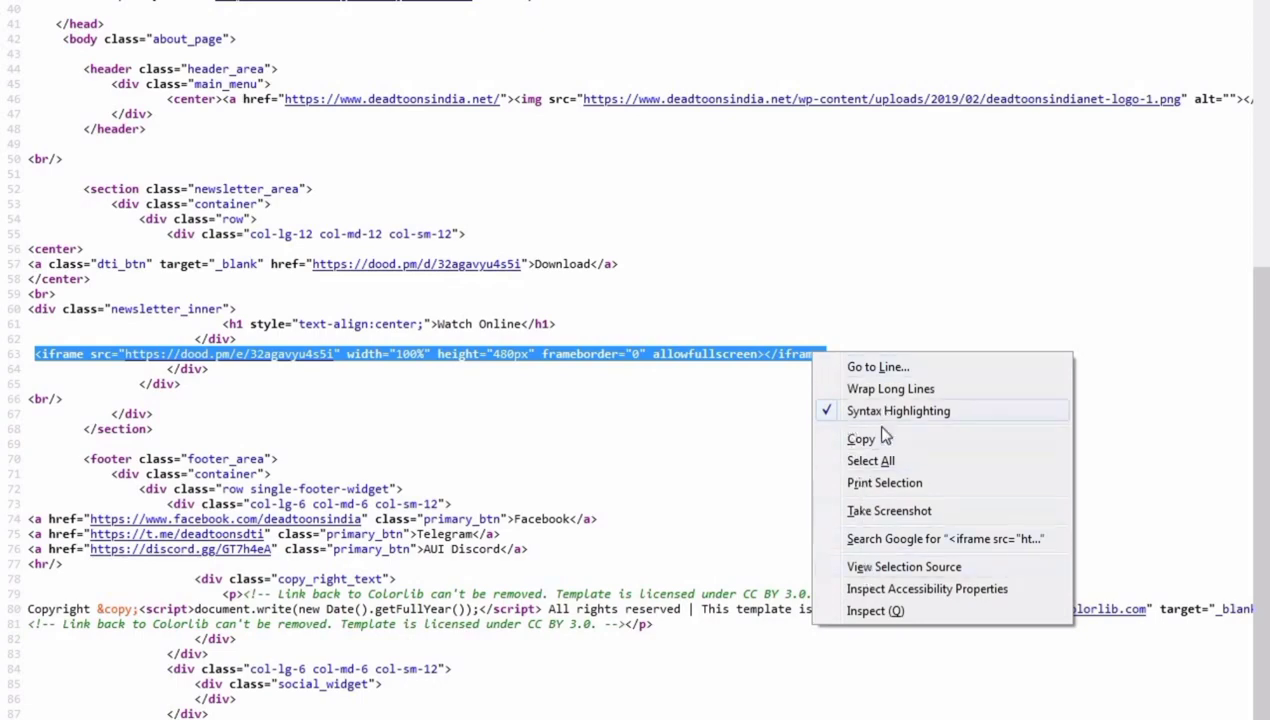
{"action": "left_click", "coordinate": [884, 440]}
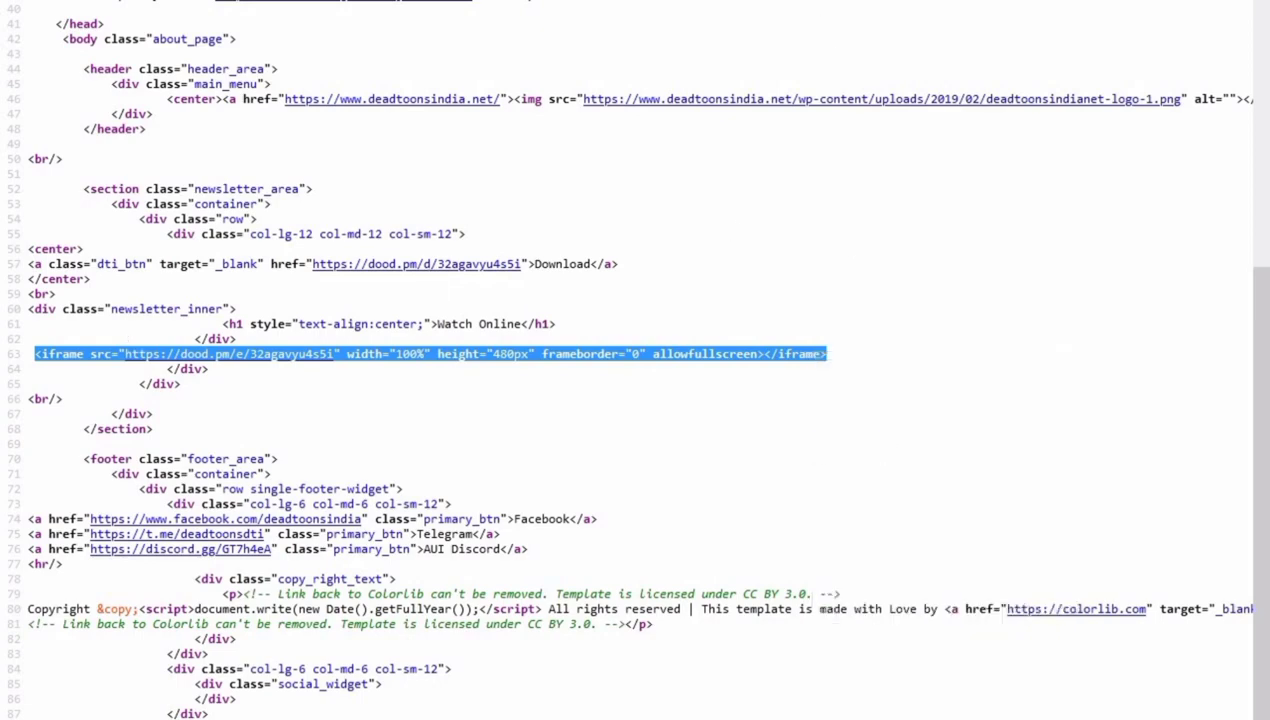
Return to the Blogger post in Chrome, switch it to HTML view, and paste the iframe code on a new line at the end.
{"action": "key", "text": "alt+Tab"}
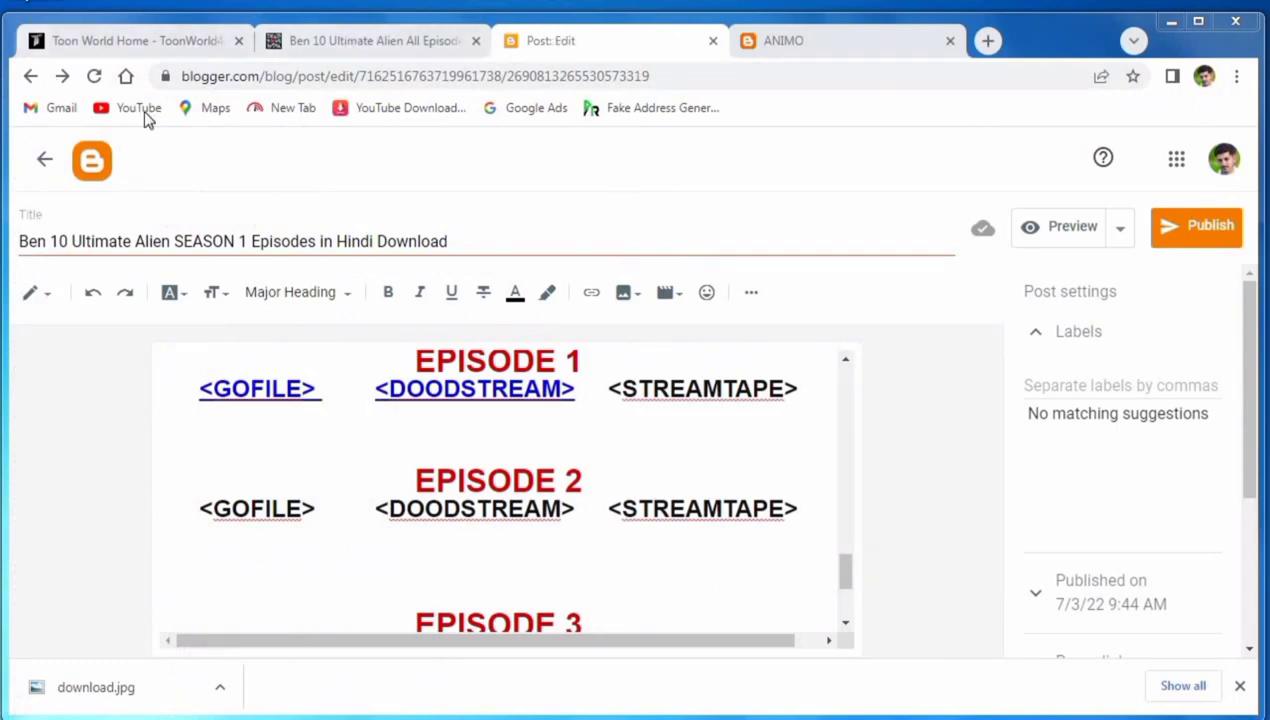
{"action": "left_click", "coordinate": [44, 293]}
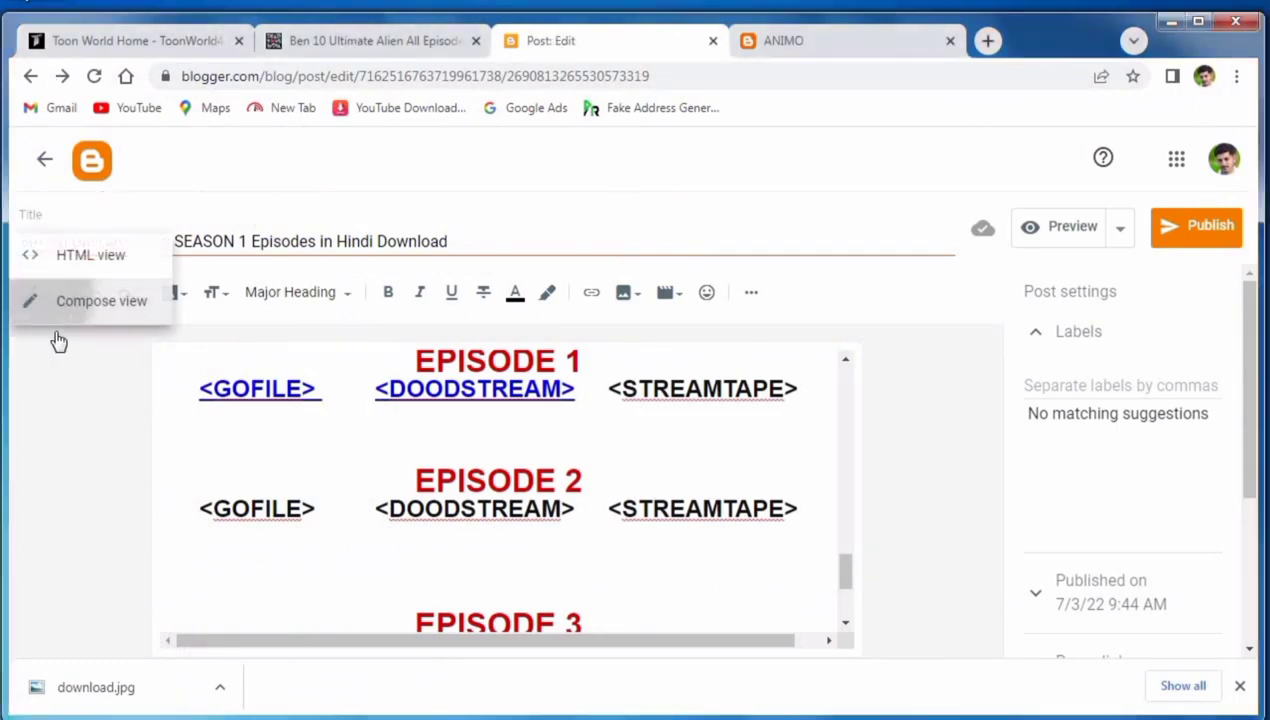
{"action": "left_click", "coordinate": [97, 264]}
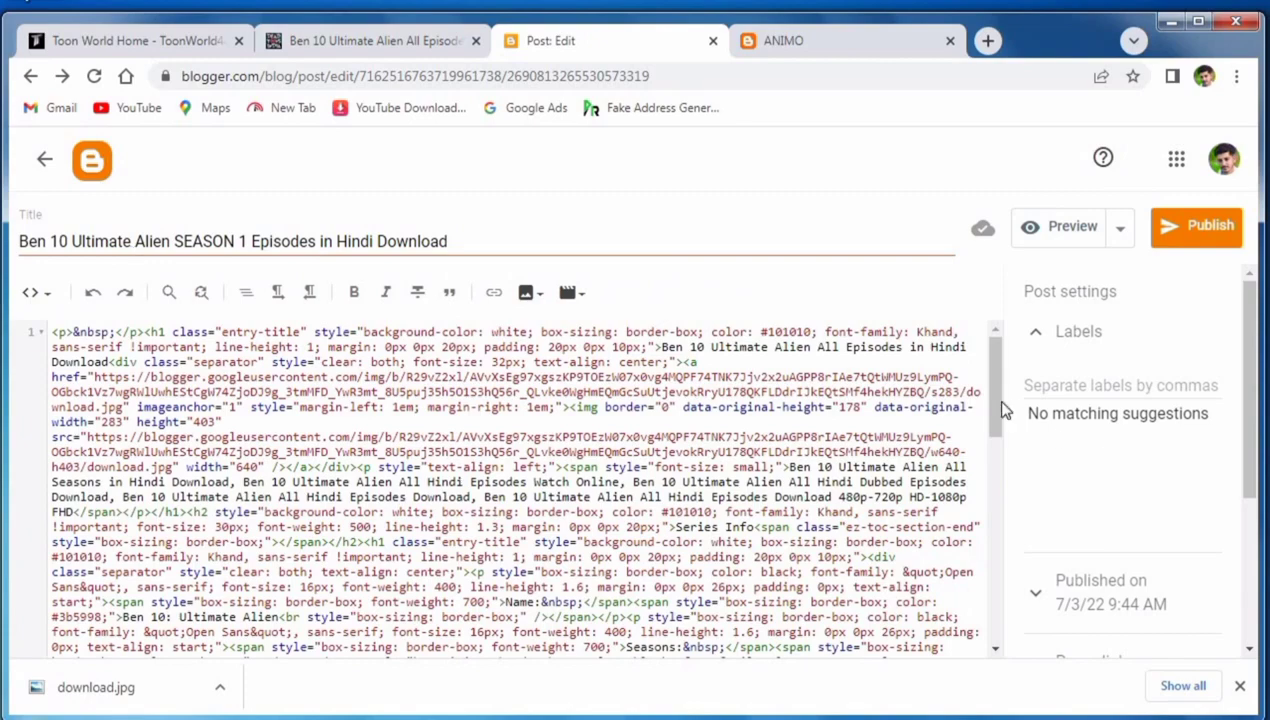
{"action": "left_click_drag", "start_coordinate": [998, 410], "coordinate": [994, 610]}
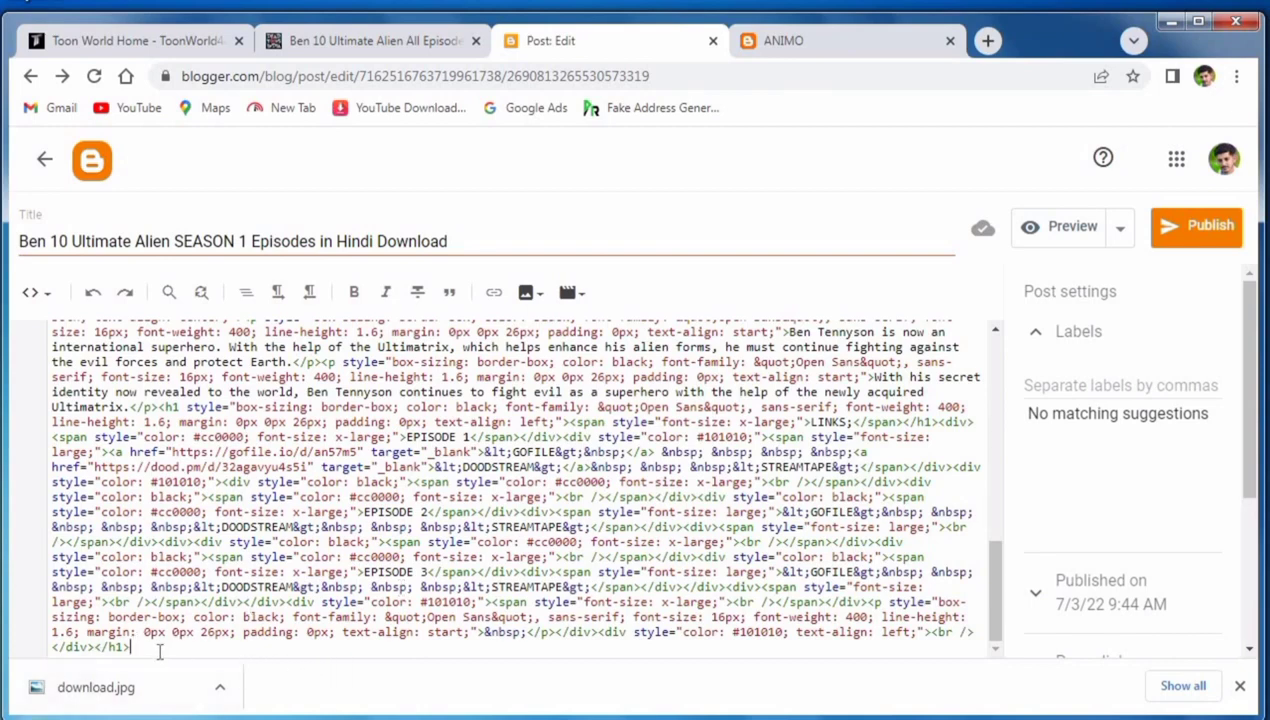
{"action": "left_click", "coordinate": [159, 651]}
{"action": "key", "text": "Return"}
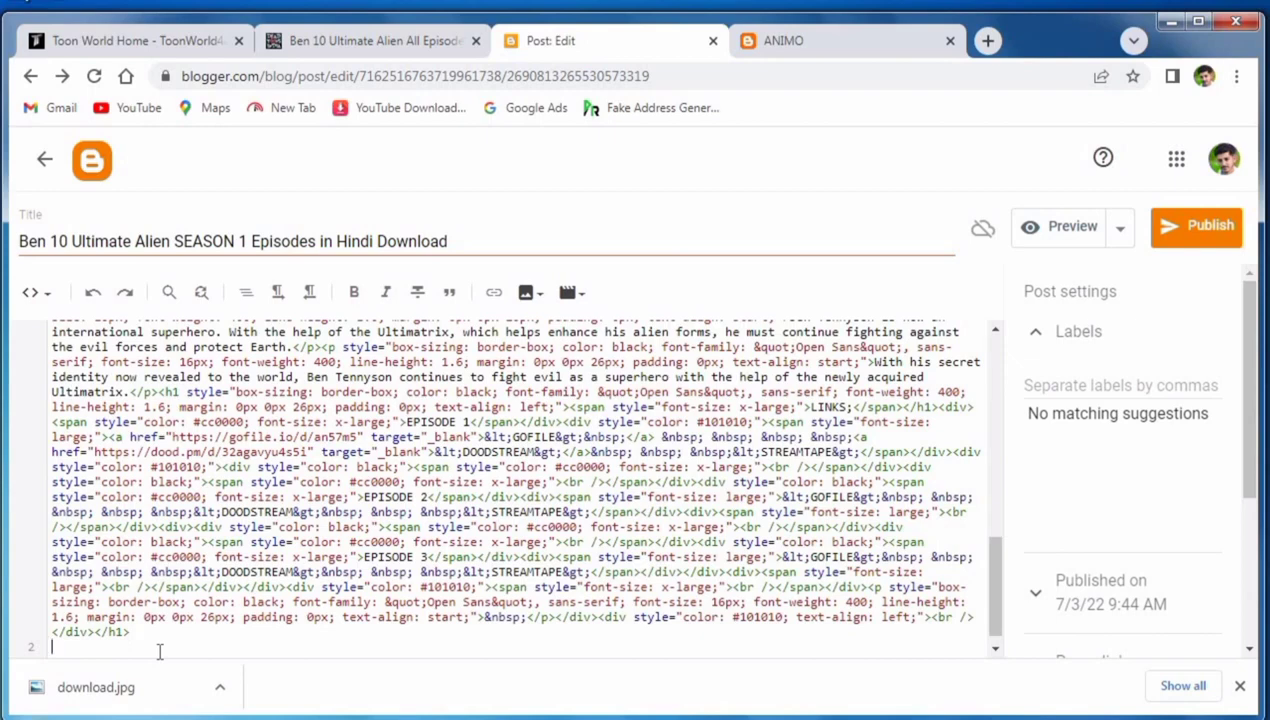
{"action": "key", "text": "ctrl+v"}
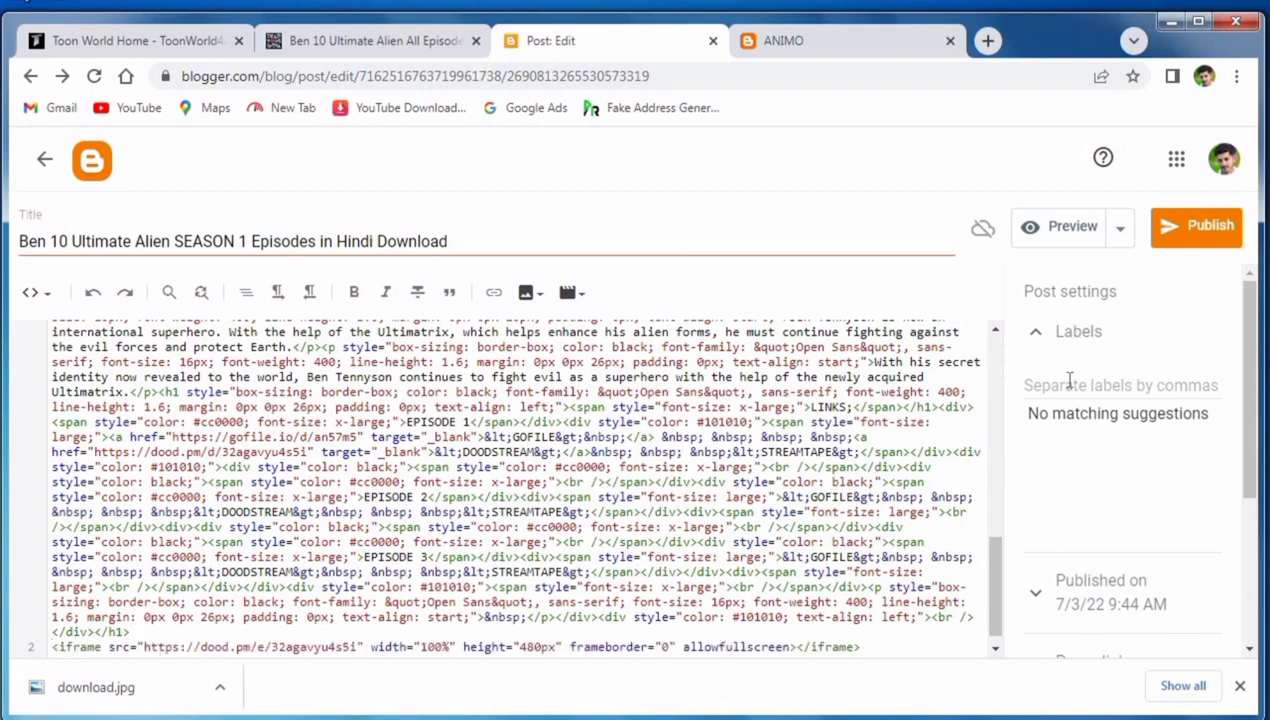
Copy the label list ALL MOVIES LIST, ANIMATION MOVIES, HOLLYWOOD MOVIES, recent from the open Notepad file and minimize Notepad.
{"action": "left_click", "coordinate": [1051, 383]}
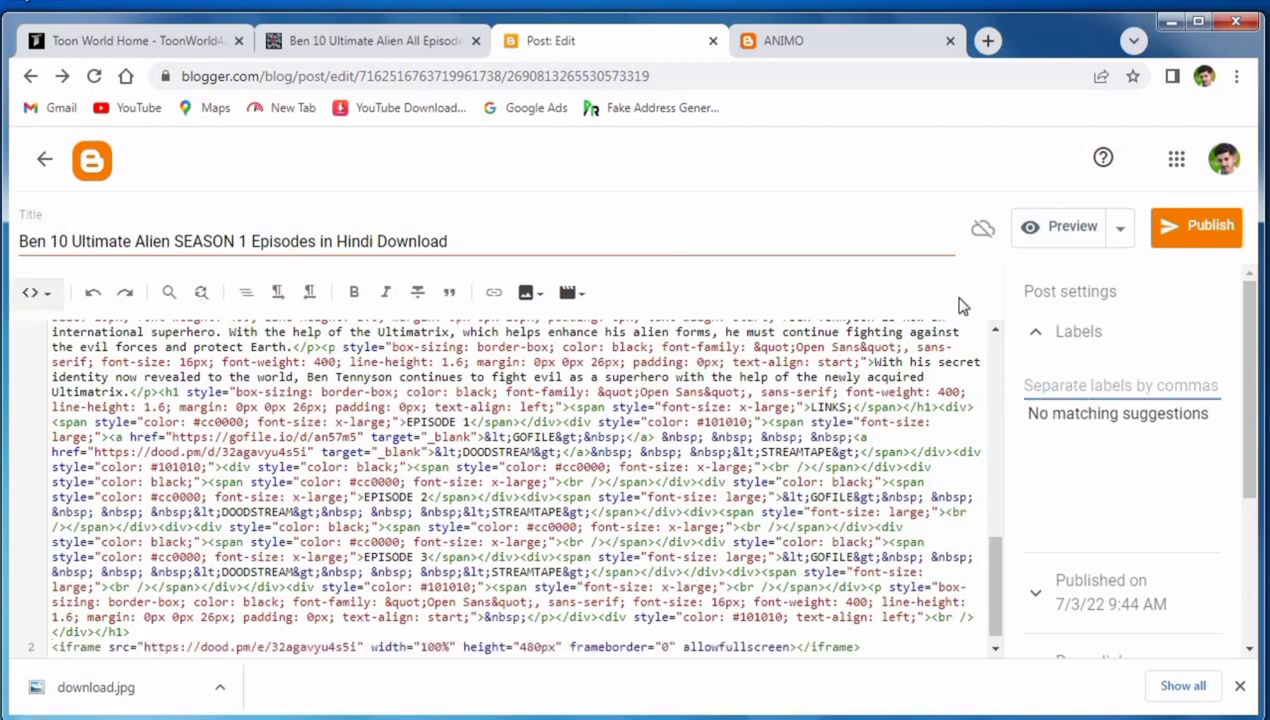
{"action": "left_click", "coordinate": [800, 620]}
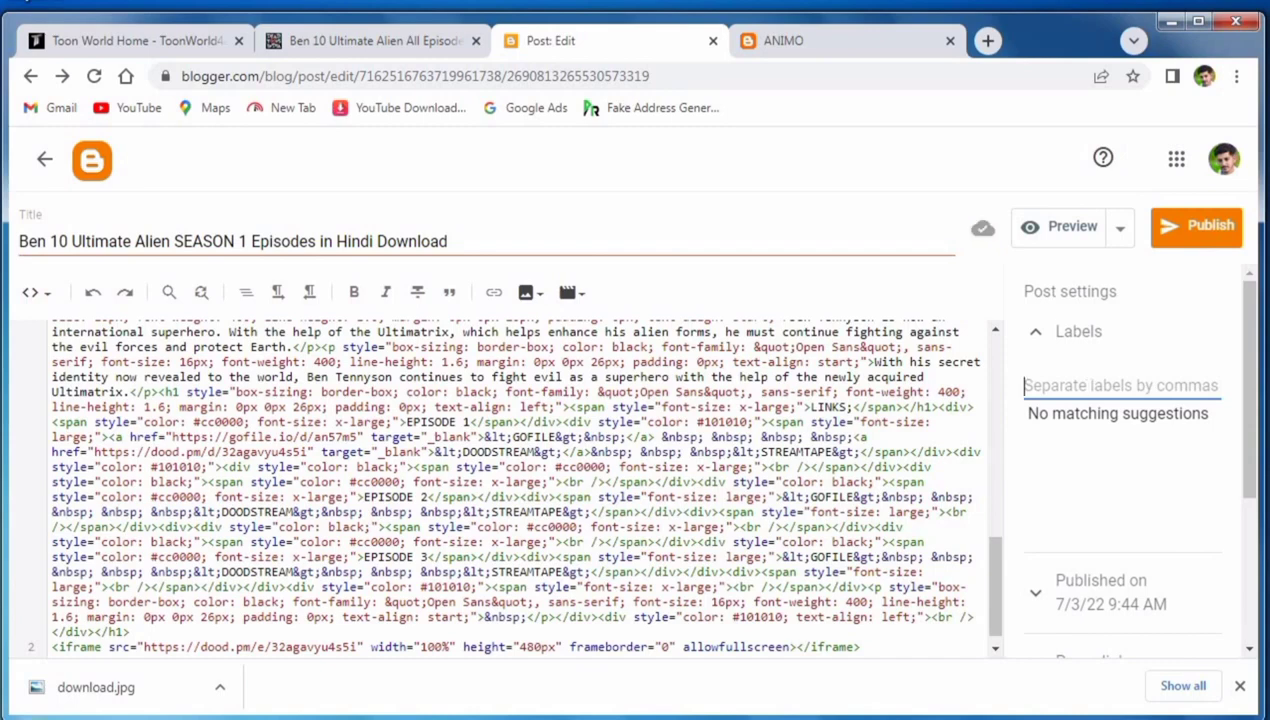
{"action": "key", "text": "alt+Tab"}
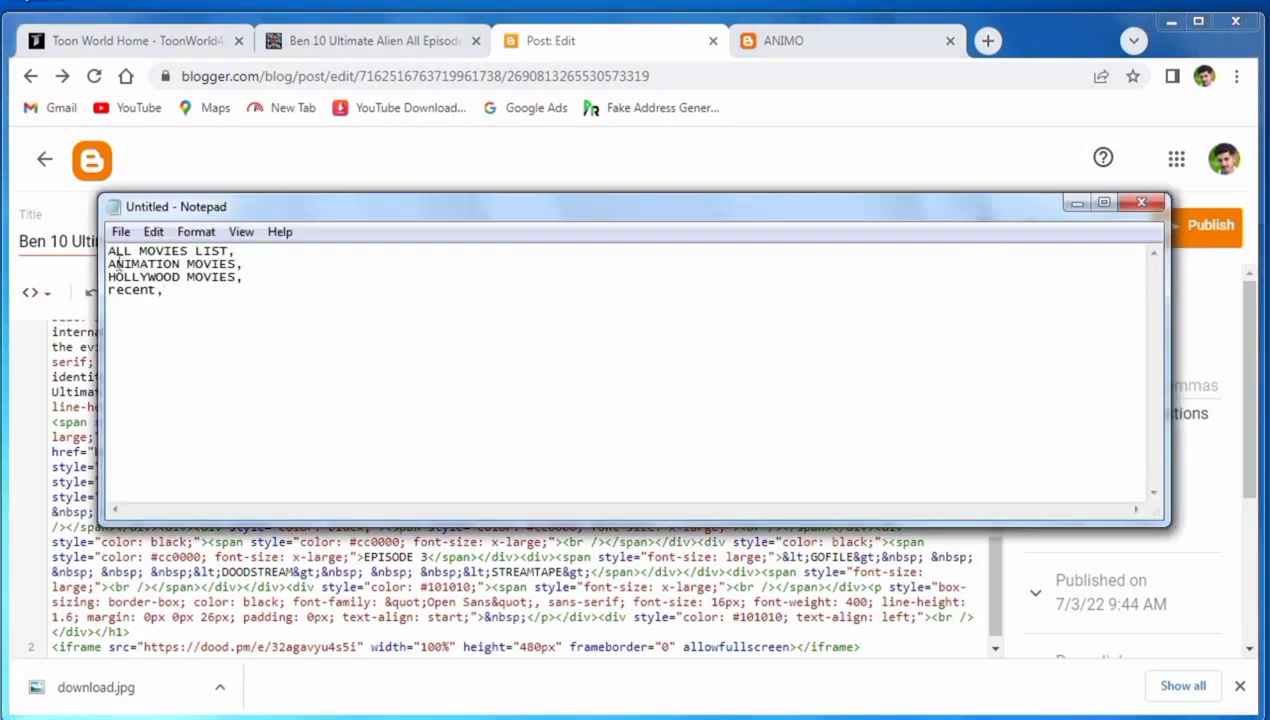
{"action": "left_click_drag", "start_coordinate": [162, 289], "coordinate": [102, 236]}
{"action": "right_click", "coordinate": [131, 266]}
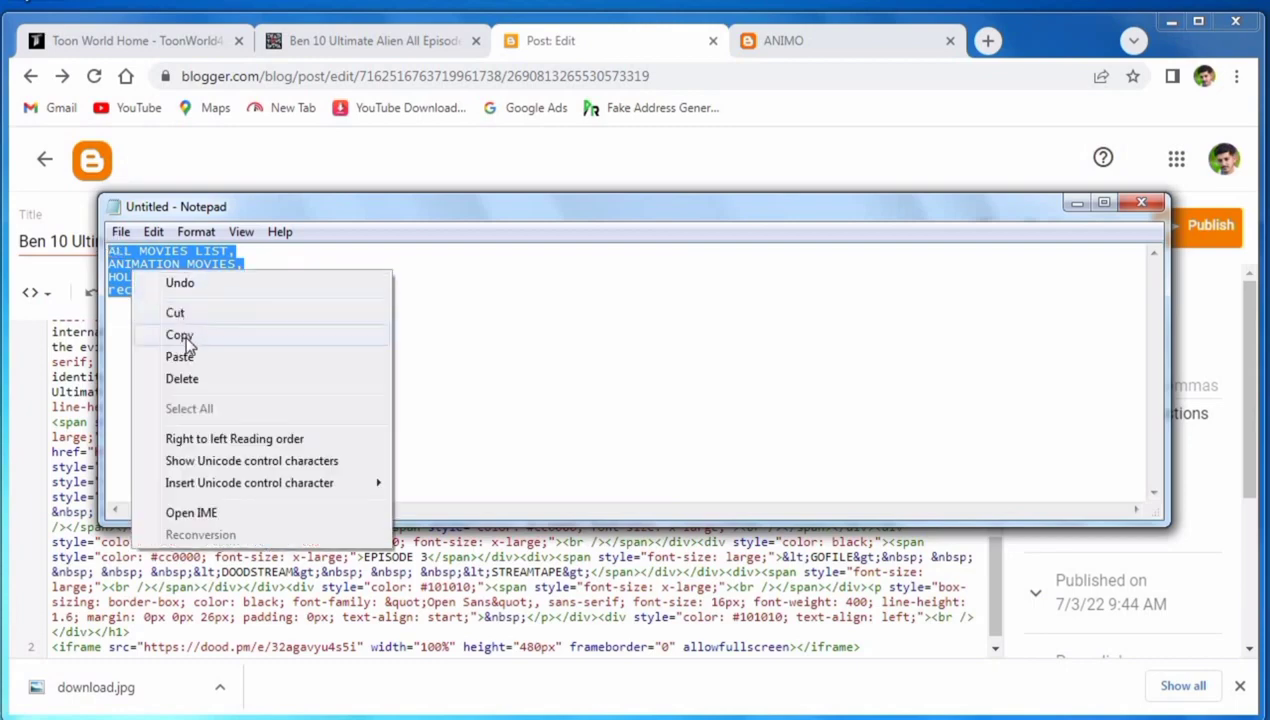
{"action": "left_click", "coordinate": [190, 334]}
{"action": "left_click", "coordinate": [1074, 205]}
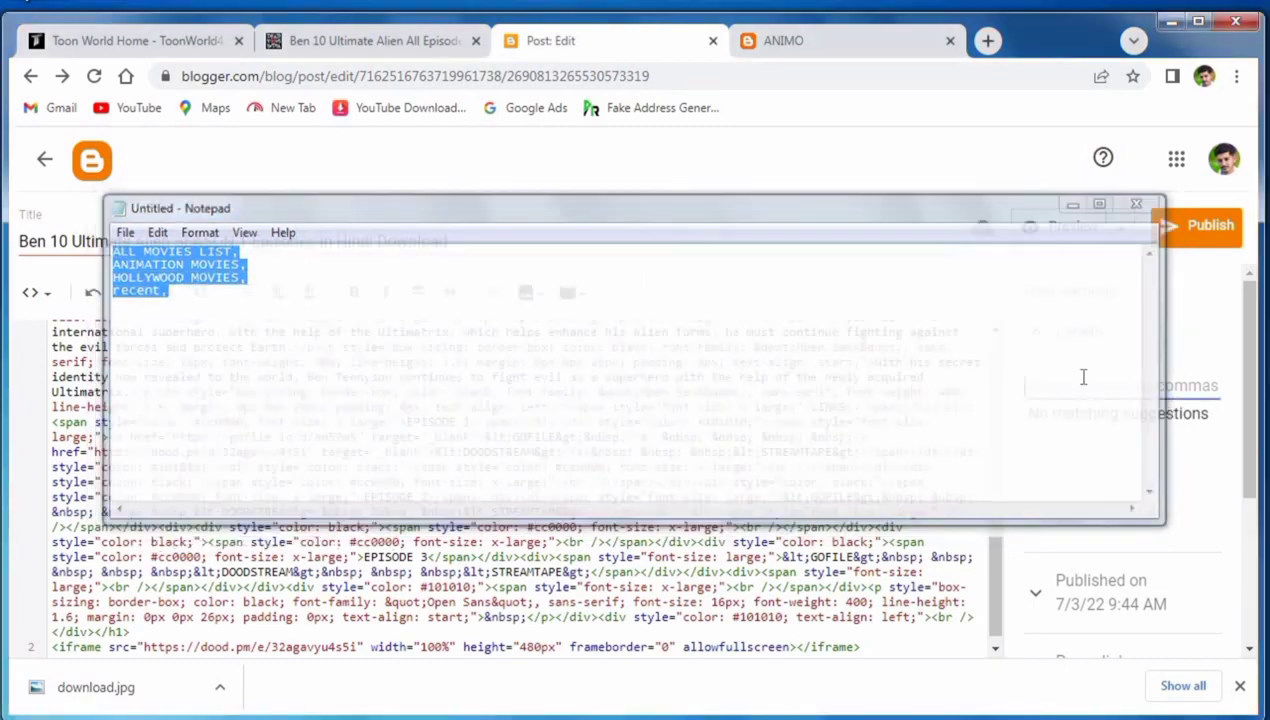
Paste the copied list ALL MOVIES LIST, ANIMATION MOVIES, HOLLYWOOD MOVIES, recent as the post's labels.
{"action": "left_click", "coordinate": [1072, 388]}
{"action": "right_click", "coordinate": [1072, 391]}
{"action": "left_click", "coordinate": [1092, 512]}
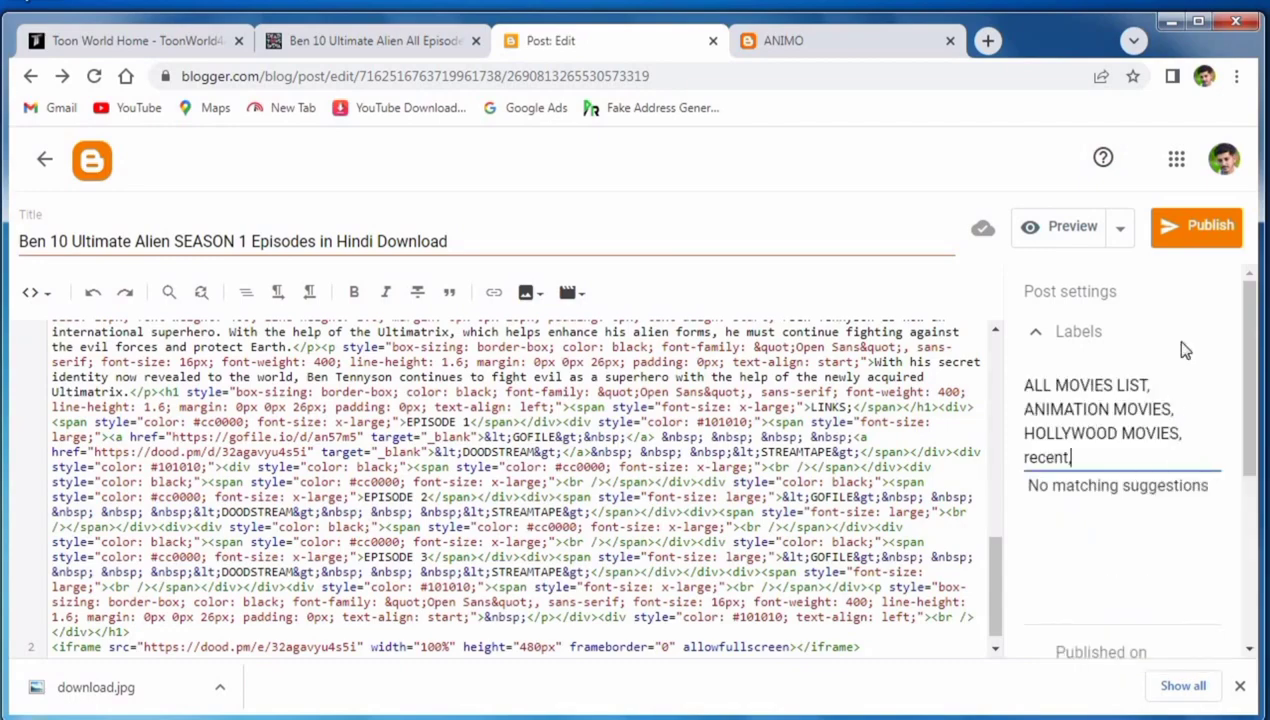
Publish the post "Ben 10 Ultimate Alien SEASON 1 Episodes in Hindi Download" and open the live ANIMO blog.
{"action": "left_click", "coordinate": [1185, 236]}
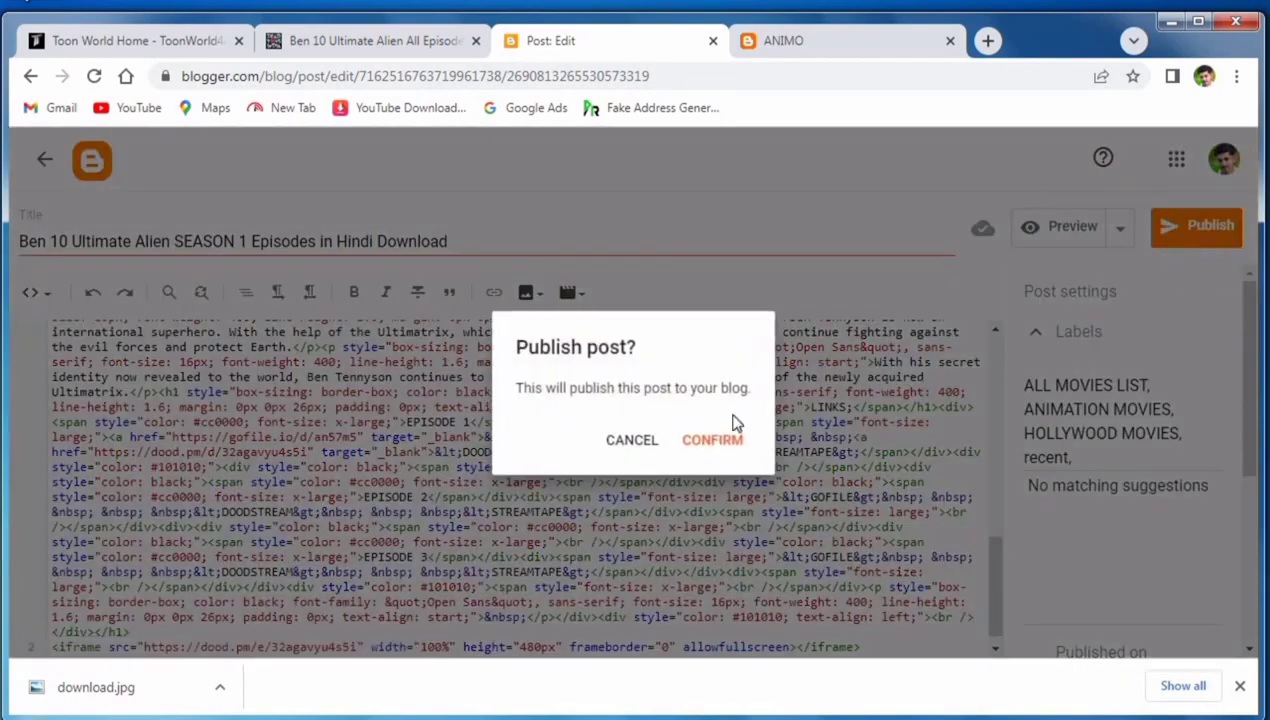
{"action": "left_click", "coordinate": [730, 442]}
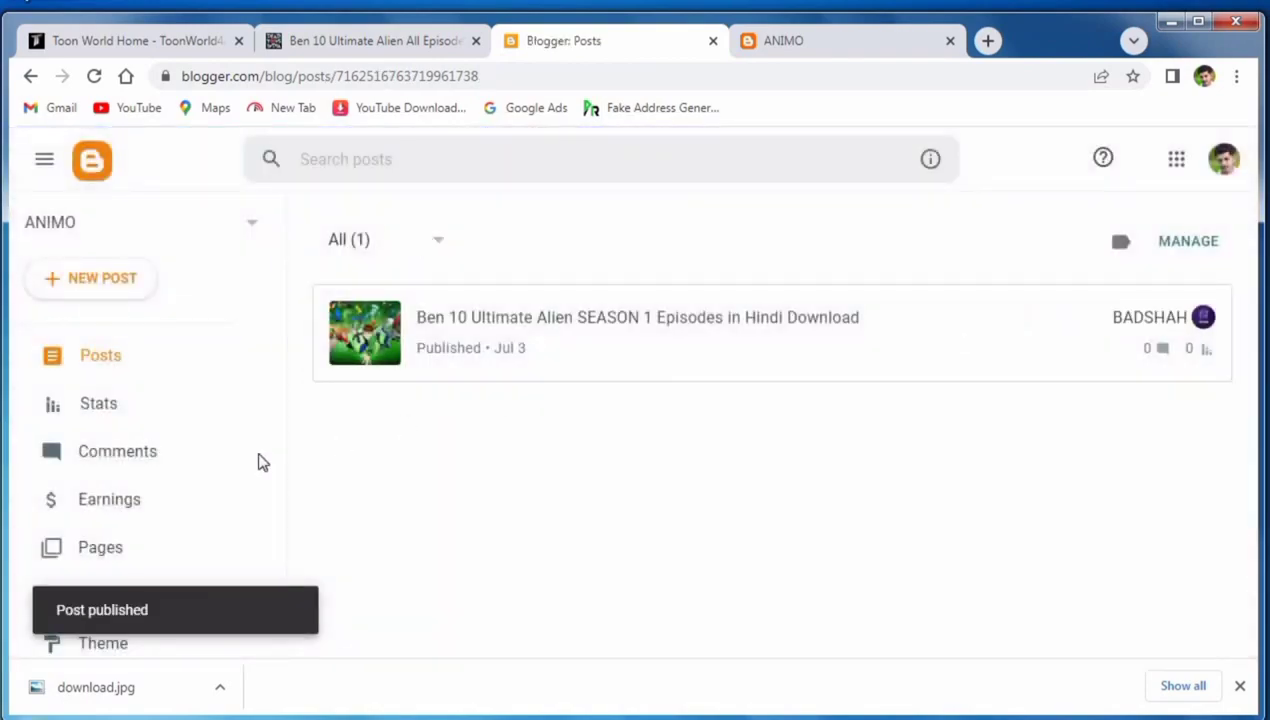
{"action": "scroll", "coordinate": [258, 462], "scroll_direction": "down", "scroll_amount": 3}
{"action": "left_click", "coordinate": [176, 526]}
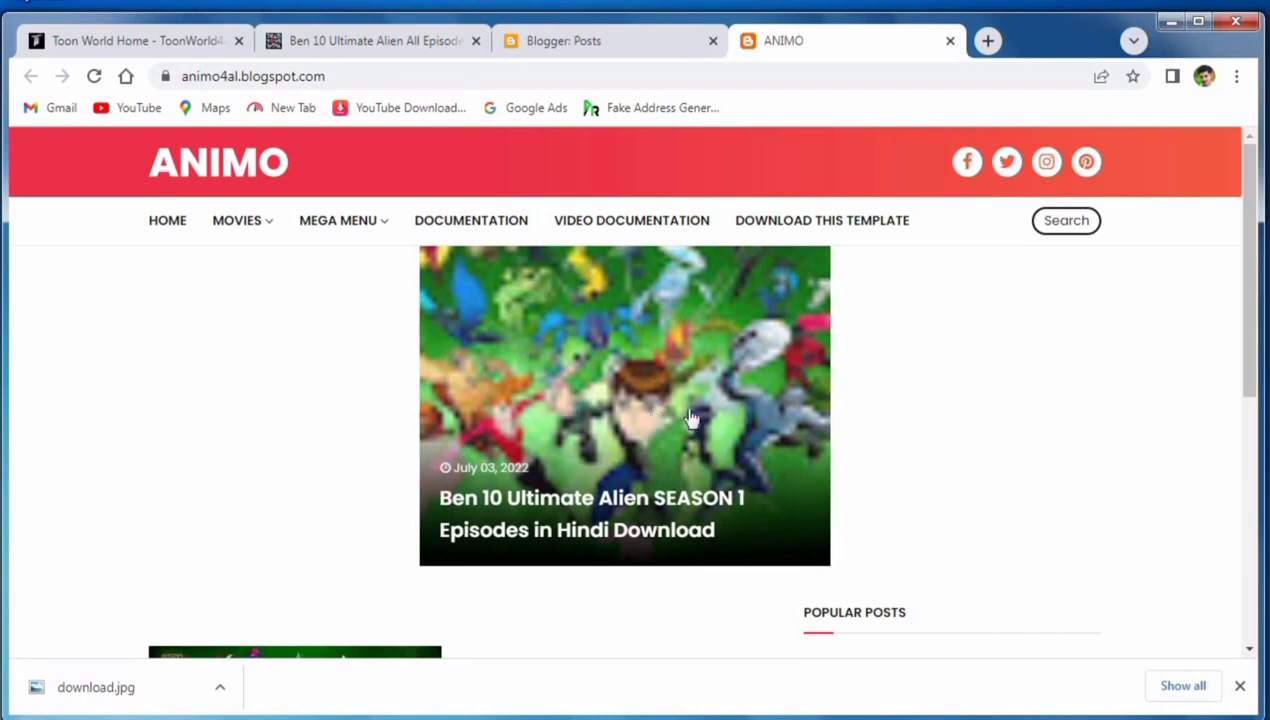
Examine the live blog's home page, reloading it to check how the published post is listed.
{"action": "scroll", "coordinate": [785, 445], "scroll_direction": "down", "scroll_amount": 3}
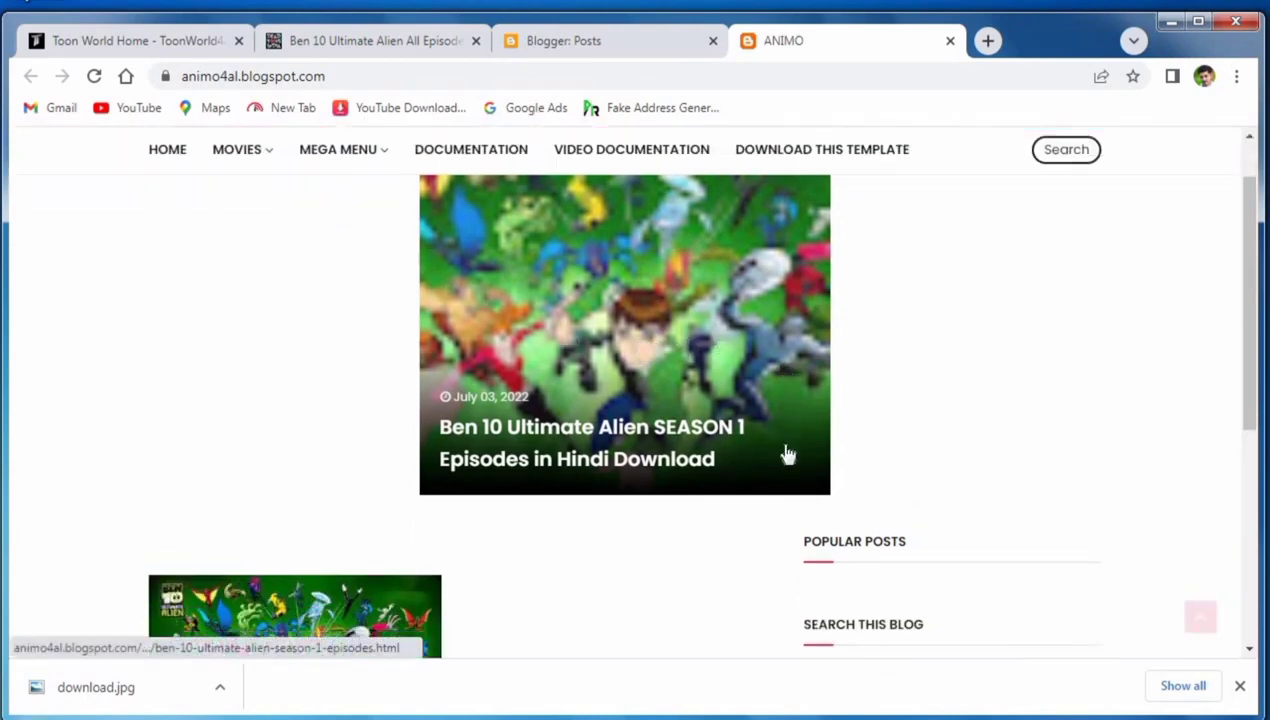
{"action": "scroll", "coordinate": [740, 510], "scroll_direction": "down", "scroll_amount": 1}
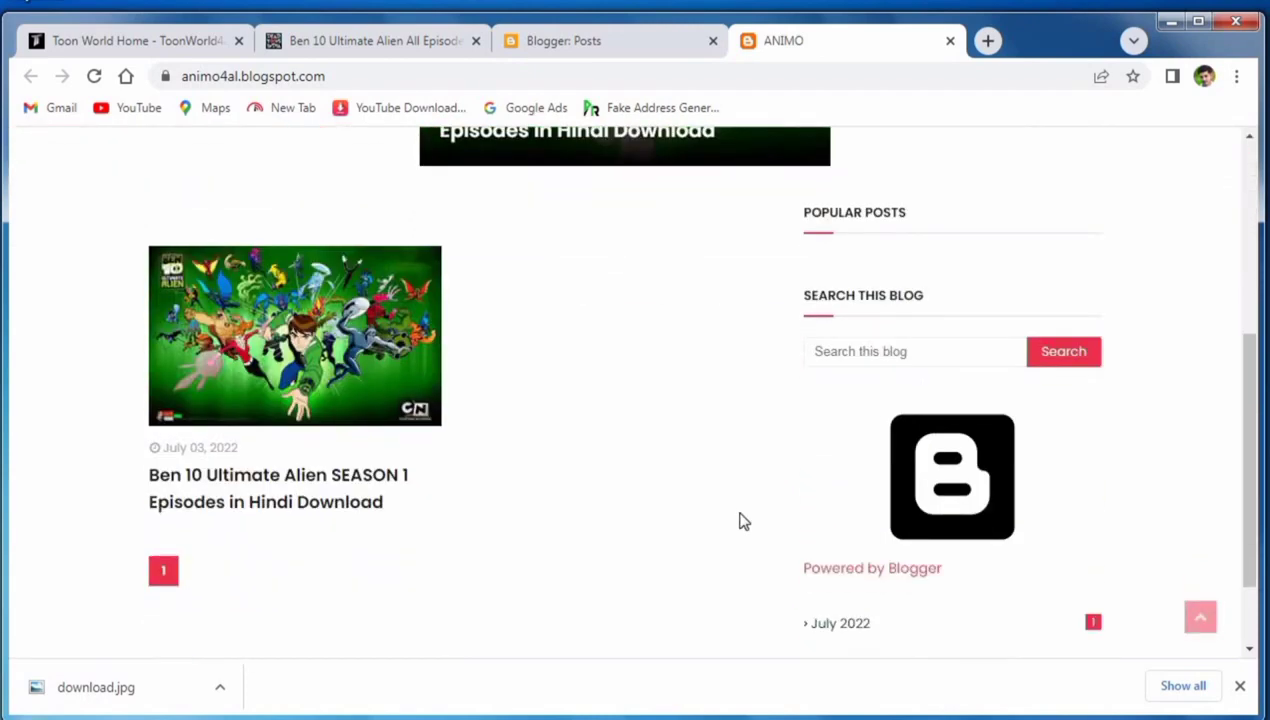
{"action": "scroll", "coordinate": [790, 516], "scroll_direction": "up", "scroll_amount": 2}
{"action": "scroll", "coordinate": [770, 518], "scroll_direction": "down", "scroll_amount": 1}
{"action": "scroll", "coordinate": [752, 518], "scroll_direction": "down", "scroll_amount": 2}
{"action": "right_click", "coordinate": [649, 380]}
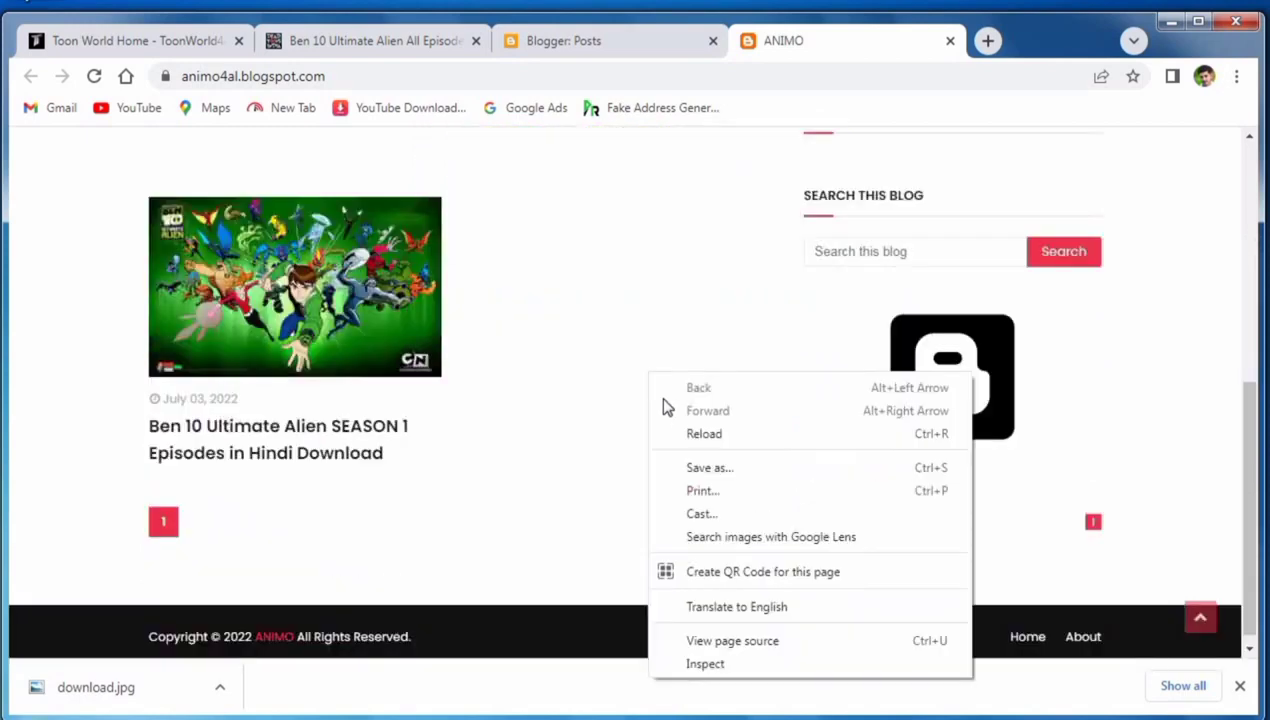
{"action": "left_click", "coordinate": [688, 445]}
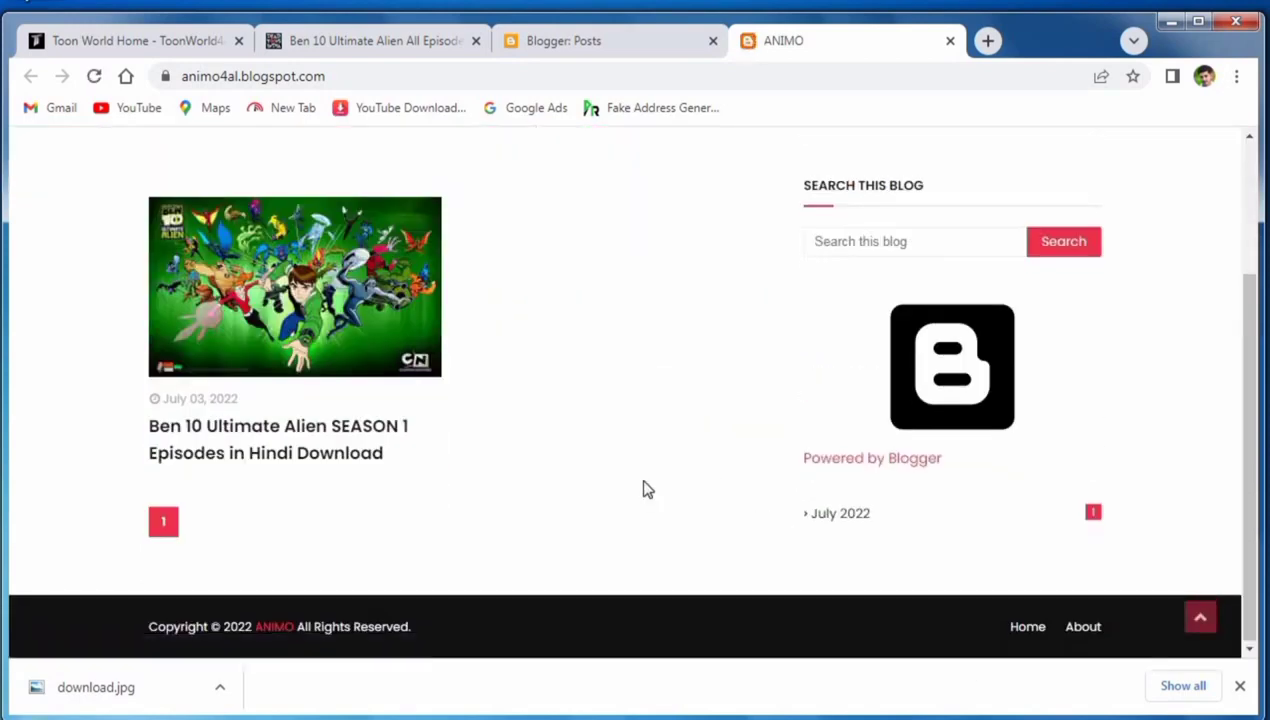
{"action": "scroll", "coordinate": [643, 489], "scroll_direction": "up", "scroll_amount": 2}
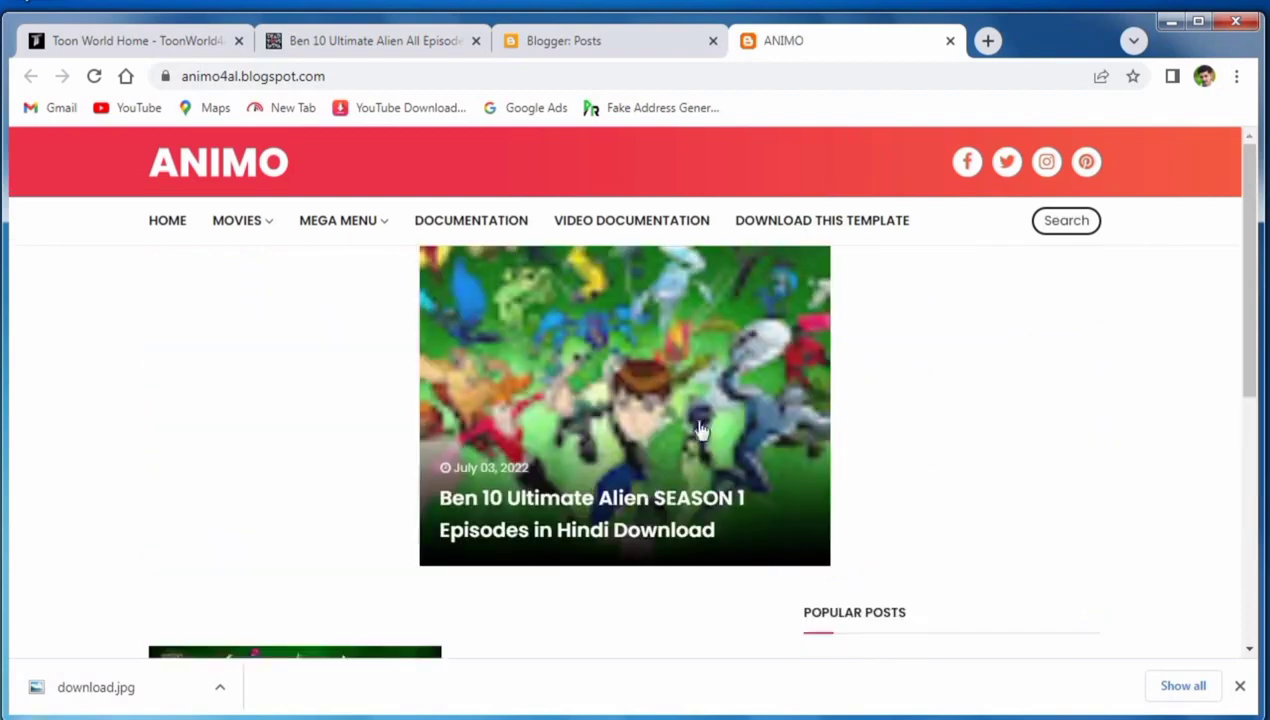
{"action": "scroll", "coordinate": [697, 447], "scroll_direction": "down", "scroll_amount": 2}
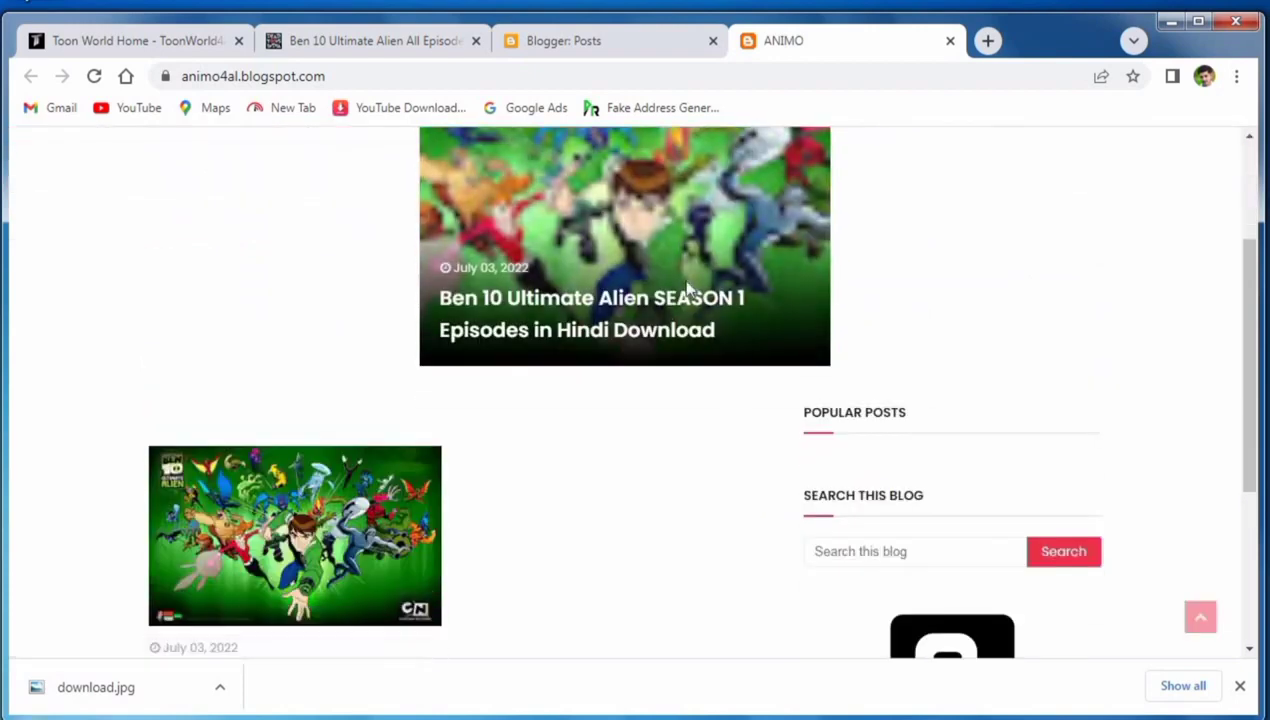
{"action": "scroll", "coordinate": [689, 286], "scroll_direction": "down", "scroll_amount": 3}
Reopen the published Ben 10 post for editing, paste ALL MOVIES LIST, ANIMATION MOVIES, HOLLYWOOD MOVIES, recent as its labels, and update it.
{"action": "left_click", "coordinate": [511, 45]}
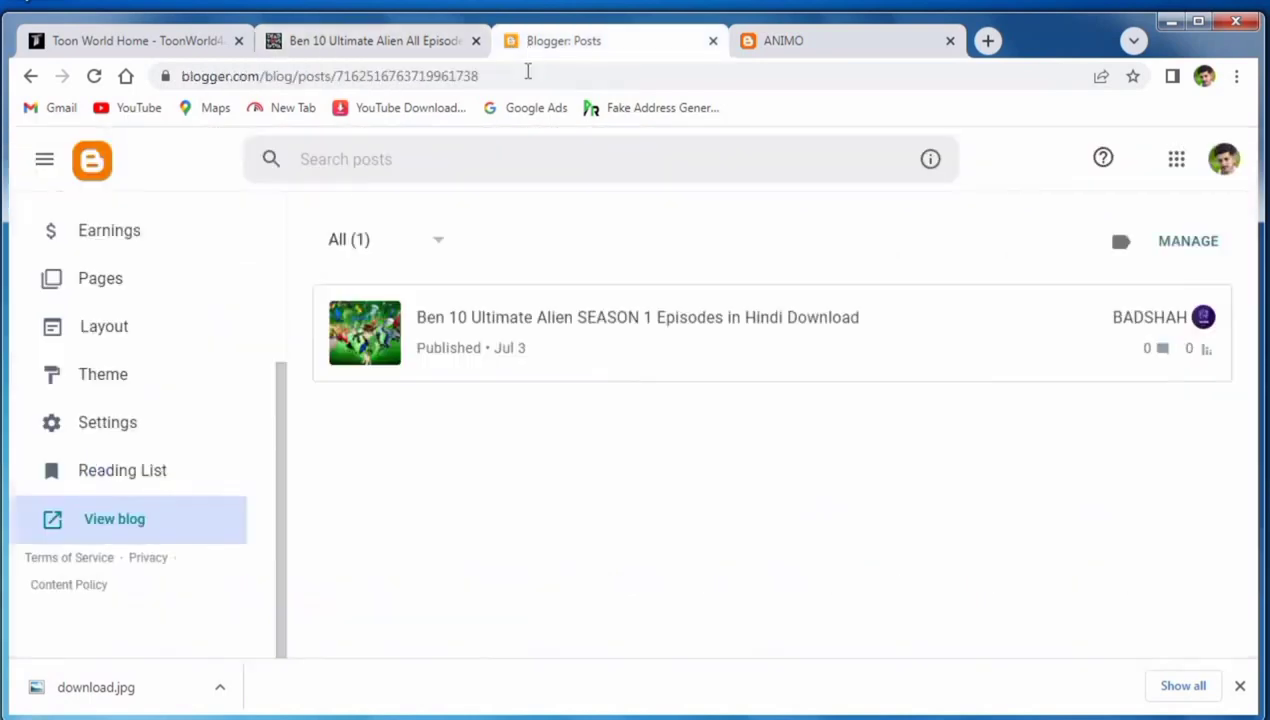
{"action": "left_click", "coordinate": [985, 346]}
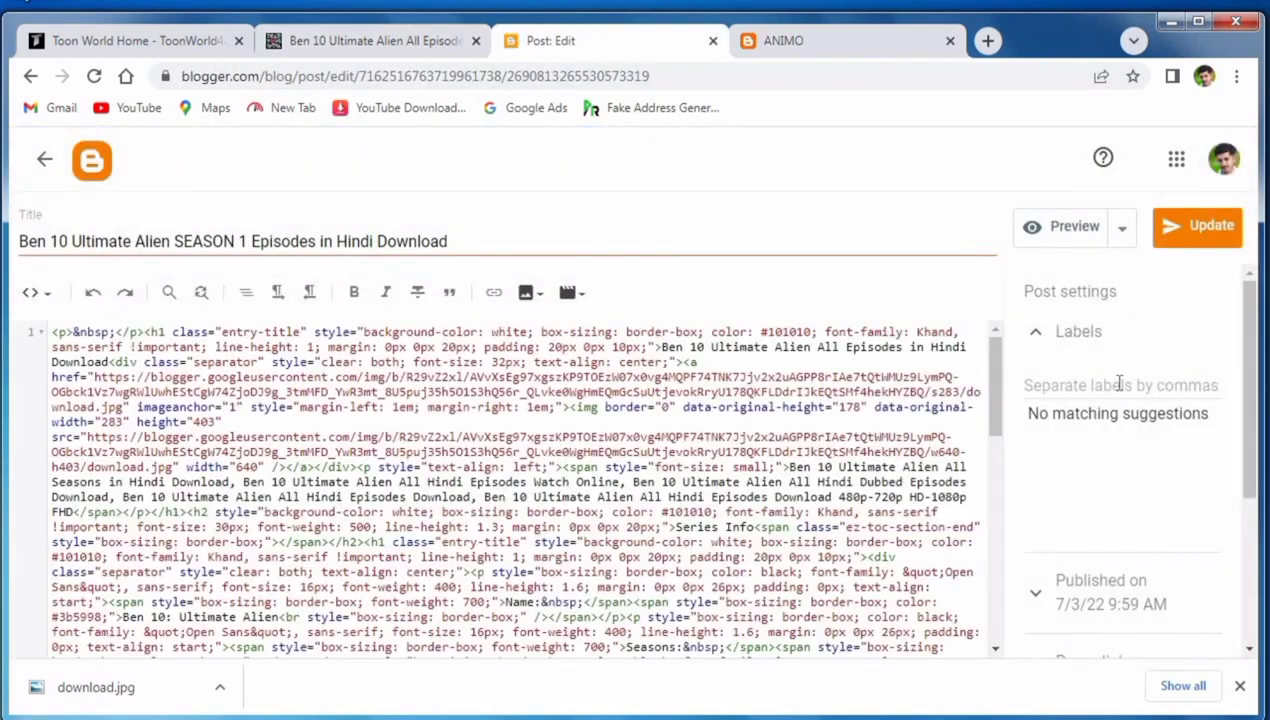
{"action": "left_click", "coordinate": [1098, 385]}
{"action": "right_click", "coordinate": [1093, 390]}
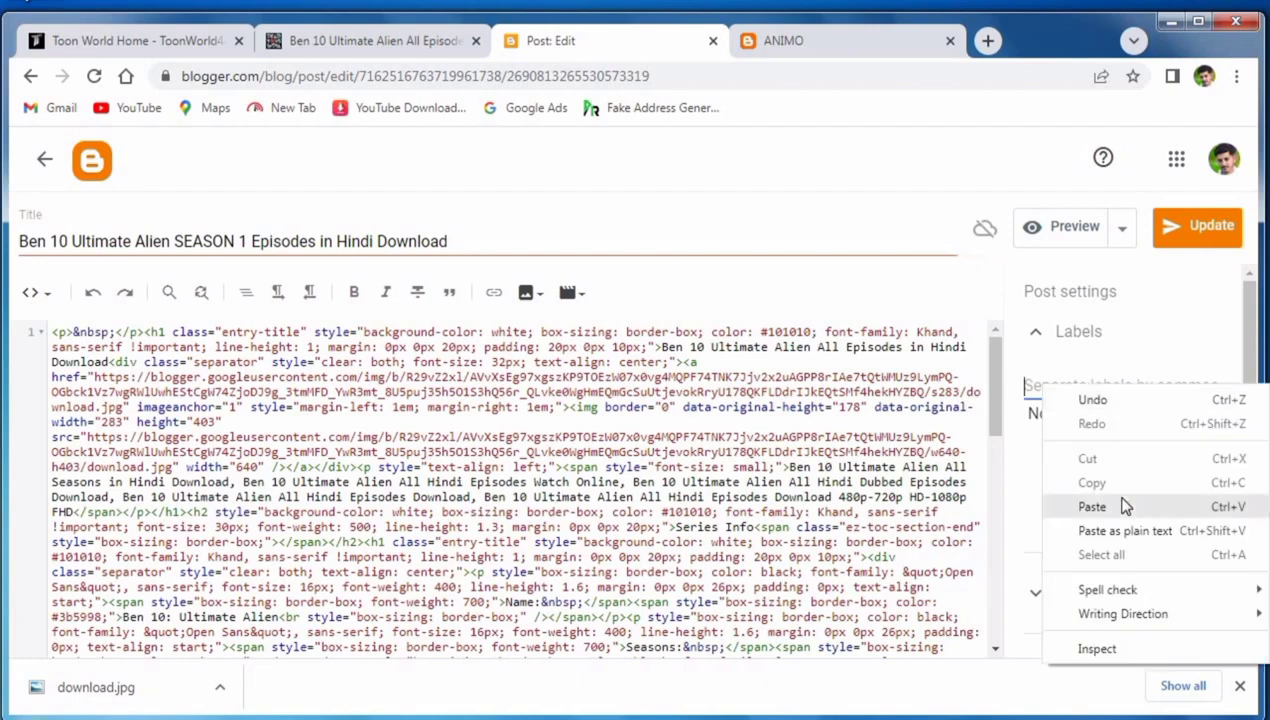
{"action": "left_click", "coordinate": [1114, 505]}
{"action": "left_click", "coordinate": [1170, 242]}
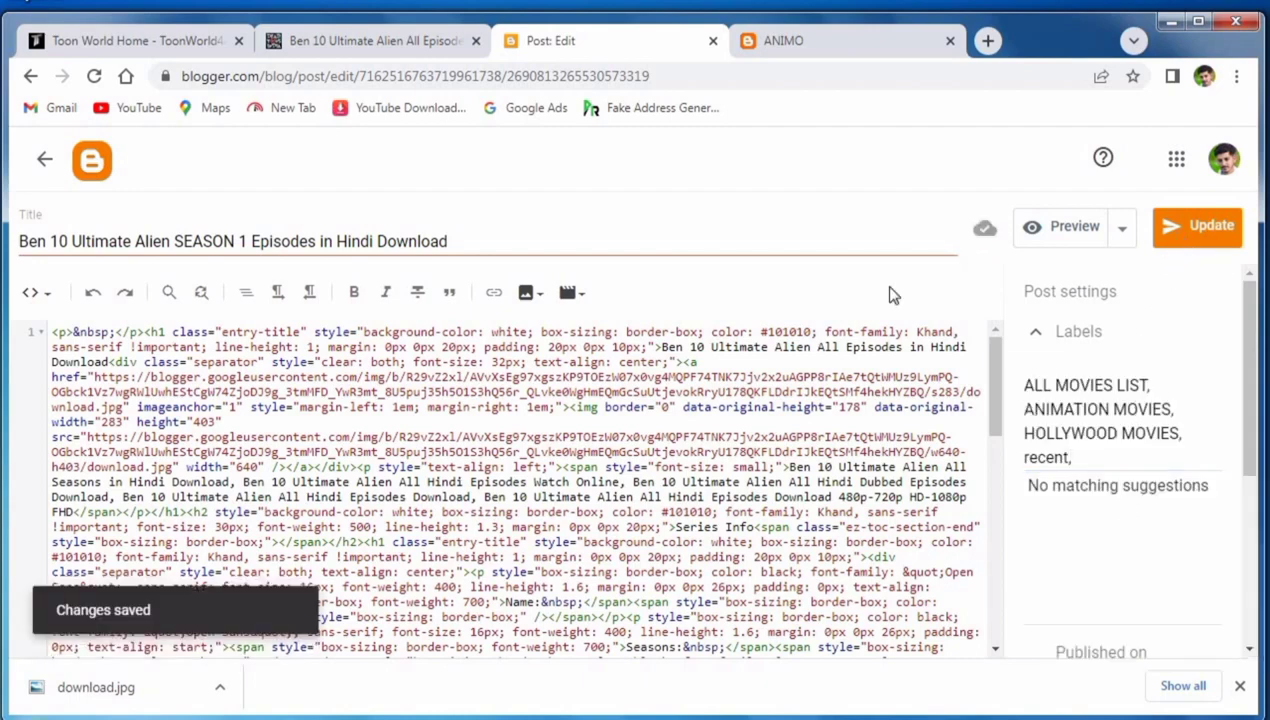
Reopen the Ben 10 post from the posts list and paste the copied label list into its labels again.
{"action": "left_click", "coordinate": [44, 159]}
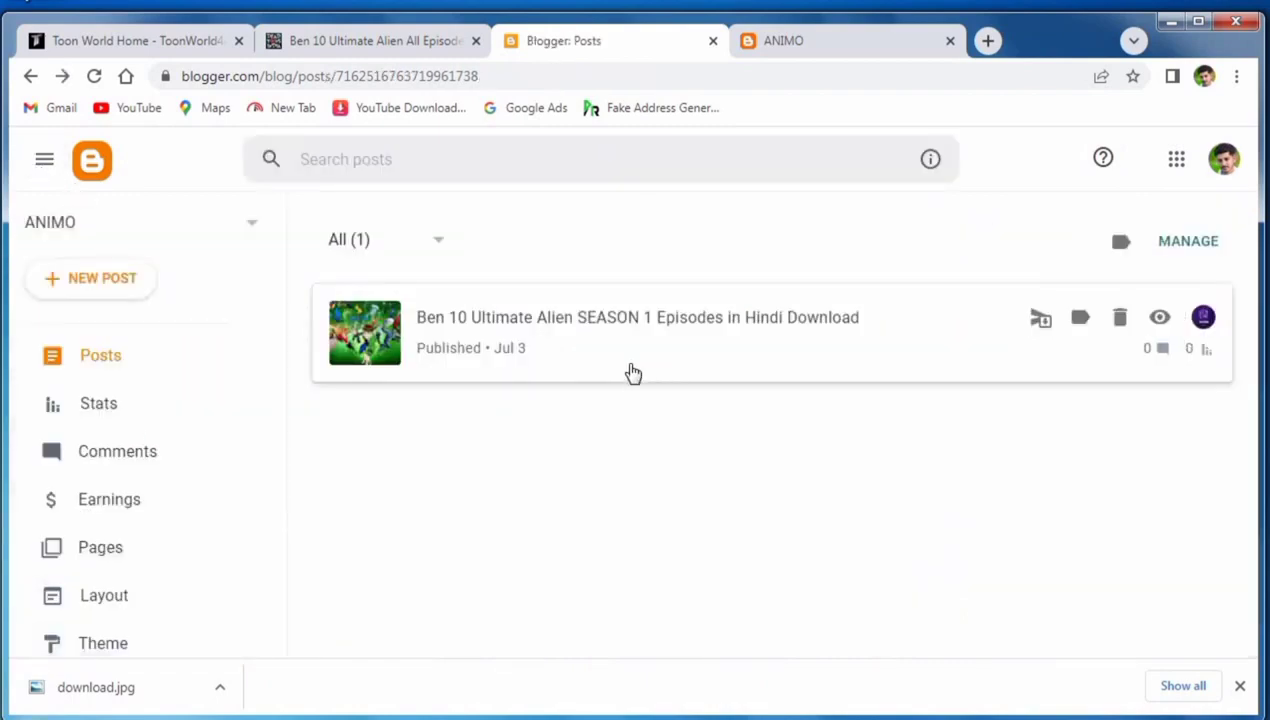
{"action": "left_click", "coordinate": [630, 378]}
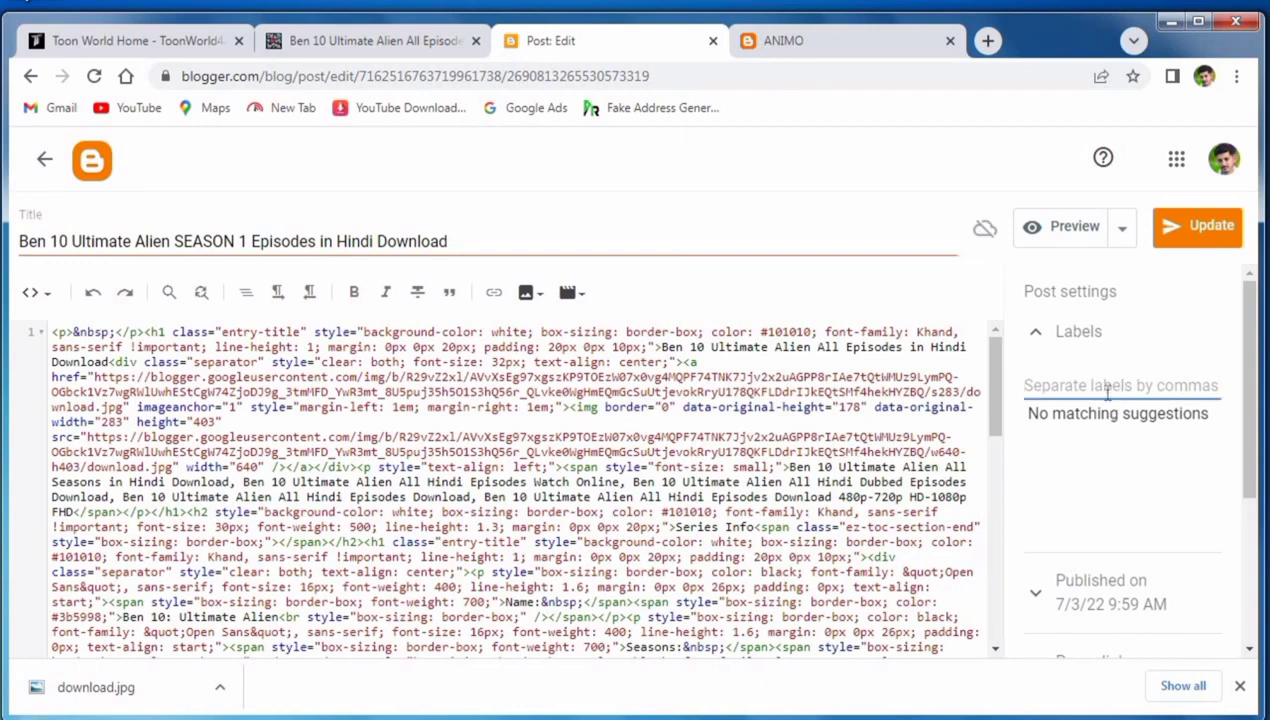
{"action": "right_click", "coordinate": [1103, 383]}
{"action": "left_click", "coordinate": [1093, 483]}
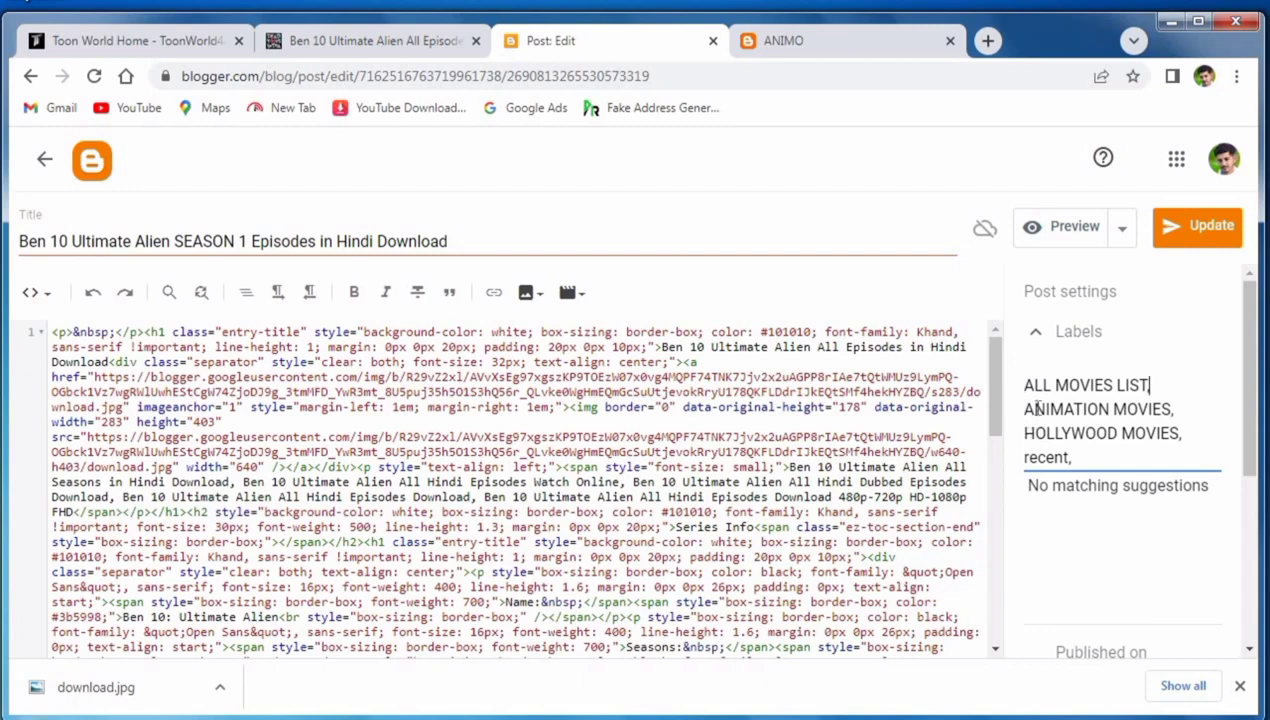
Delete the ANIMATION MOVIES label and clear all the remaining text from the post's labels.
{"action": "type", "text": ","}
{"action": "key", "text": "shift+Home"}
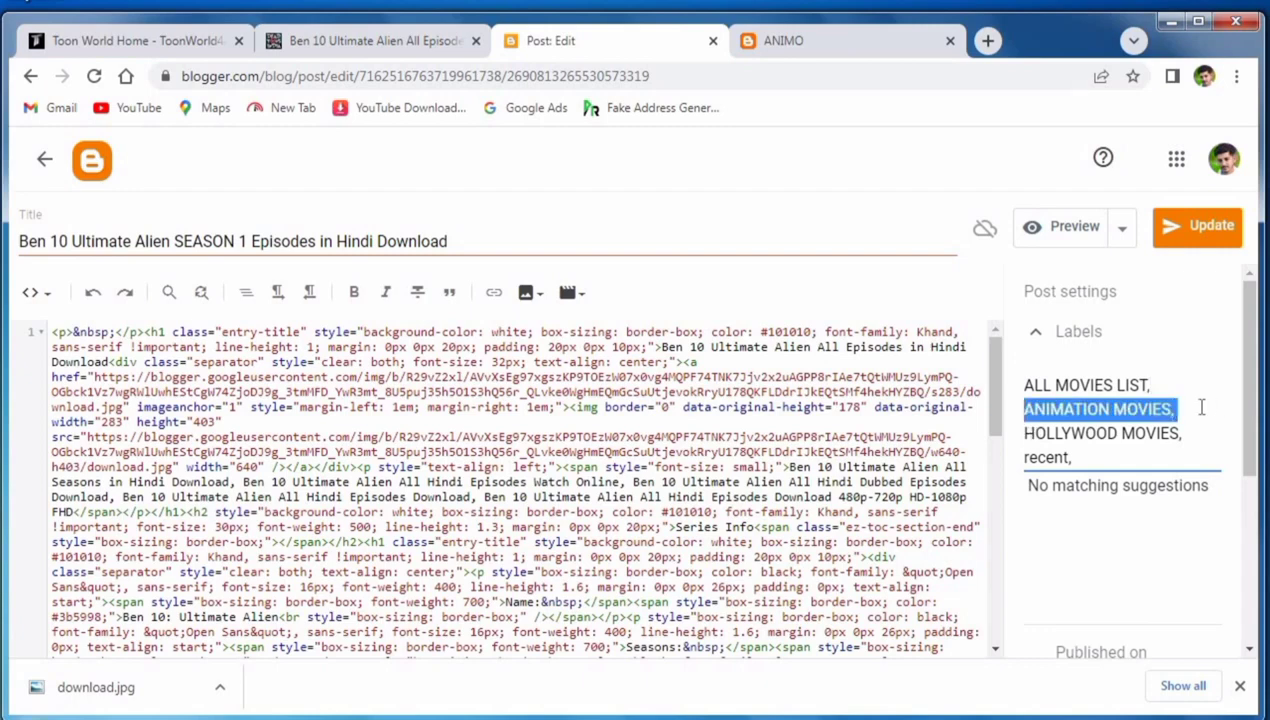
{"action": "key", "text": "BackSpace"}
{"action": "key", "text": "BackSpace"}
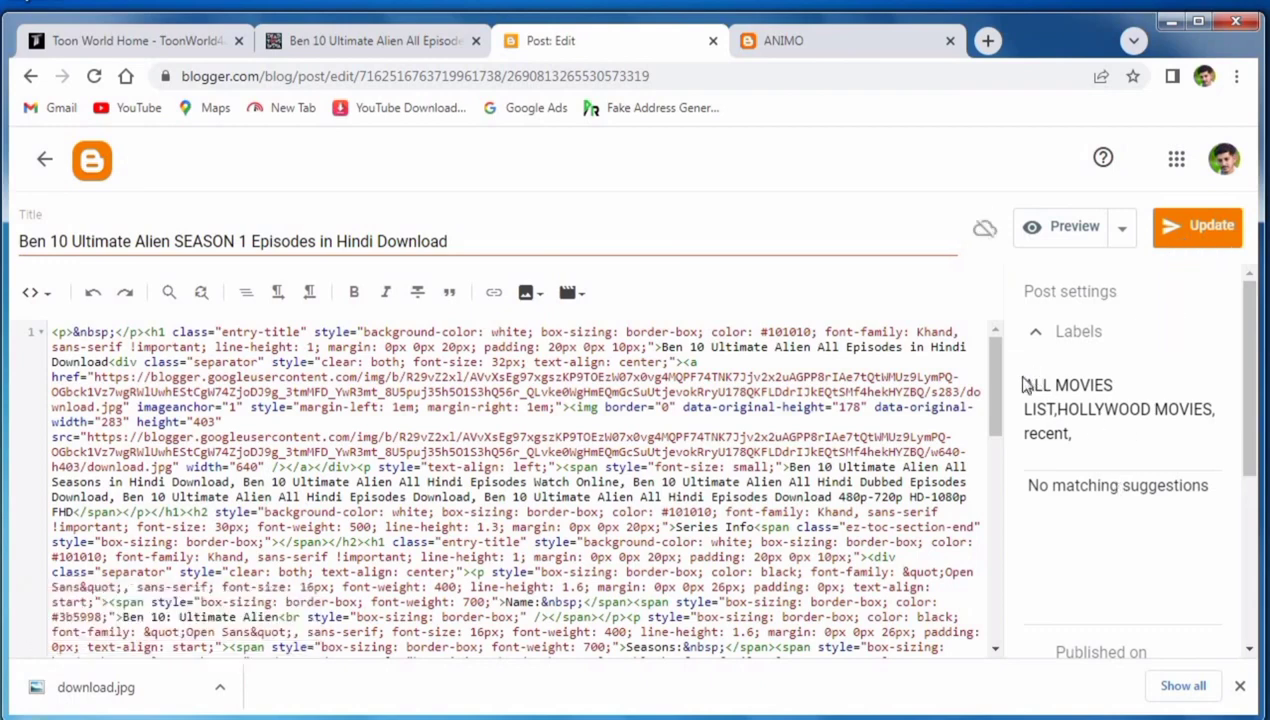
{"action": "key", "text": "ctrl+a"}
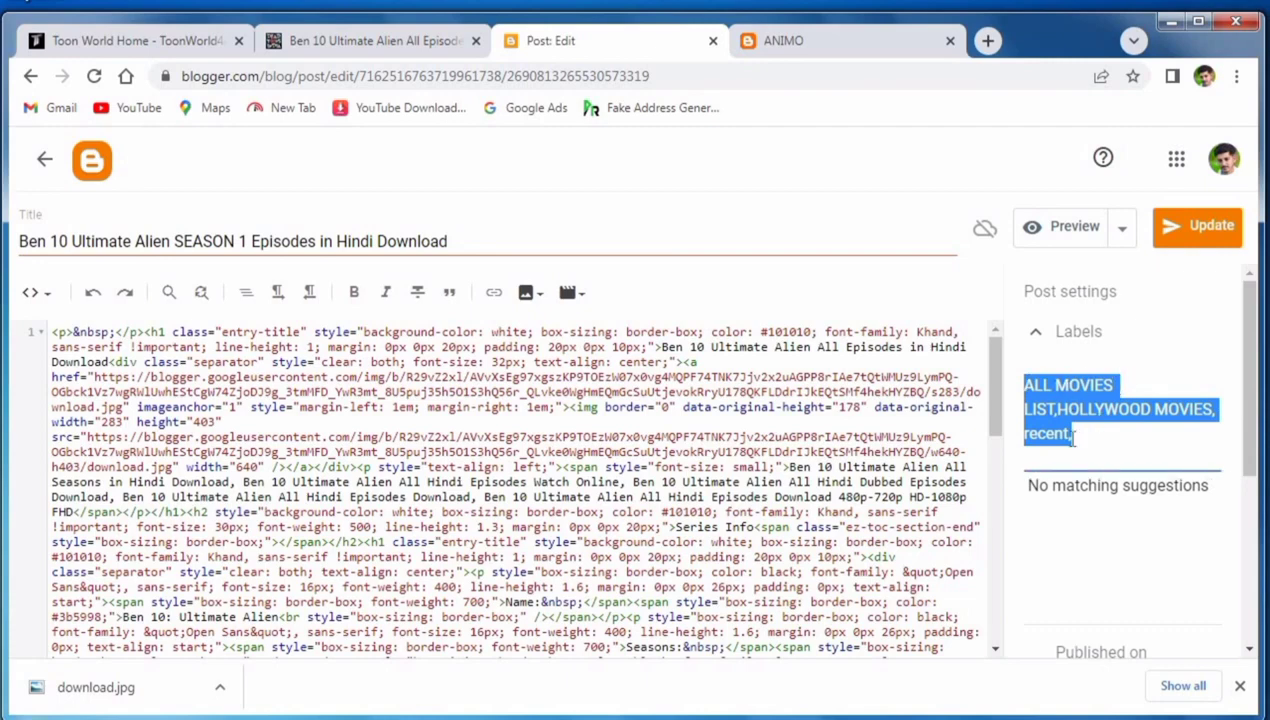
{"action": "right_click", "coordinate": [1073, 438]}
{"action": "key", "text": "Escape"}
{"action": "left_click", "coordinate": [1085, 362]}
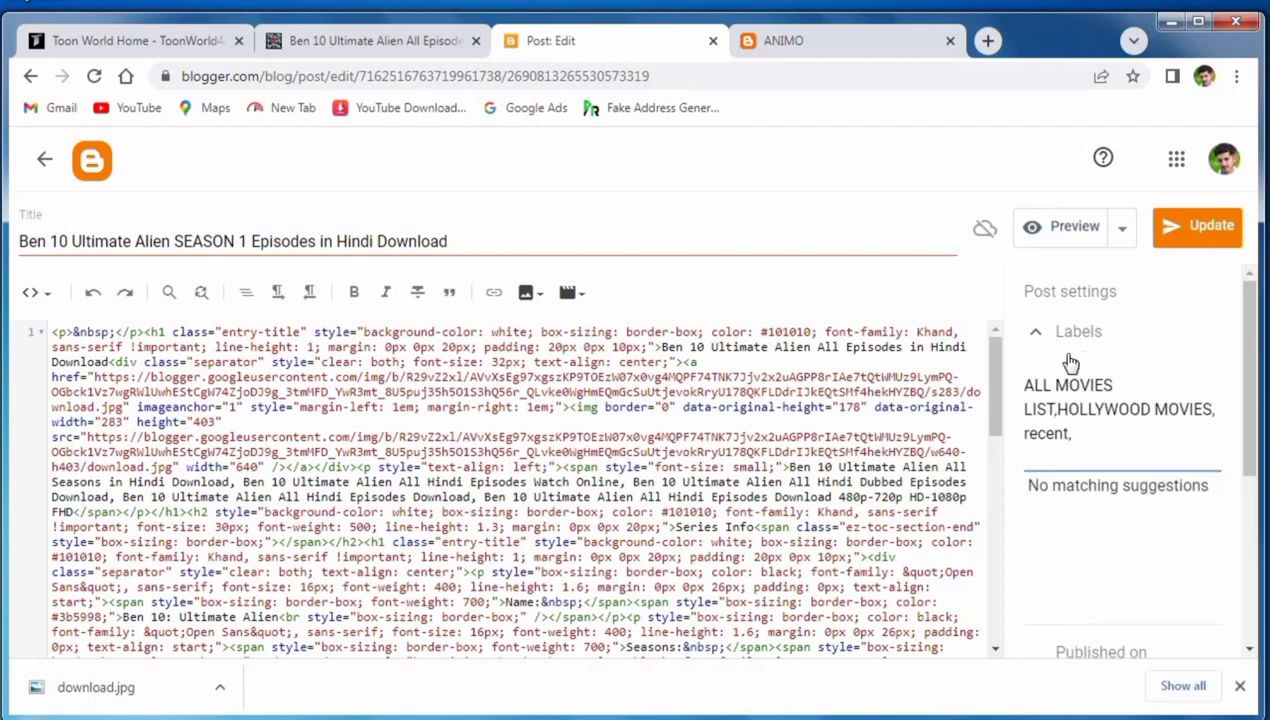
{"action": "left_click_drag", "start_coordinate": [1053, 418], "coordinate": [1017, 413]}
{"action": "key", "text": "BackSpace"}
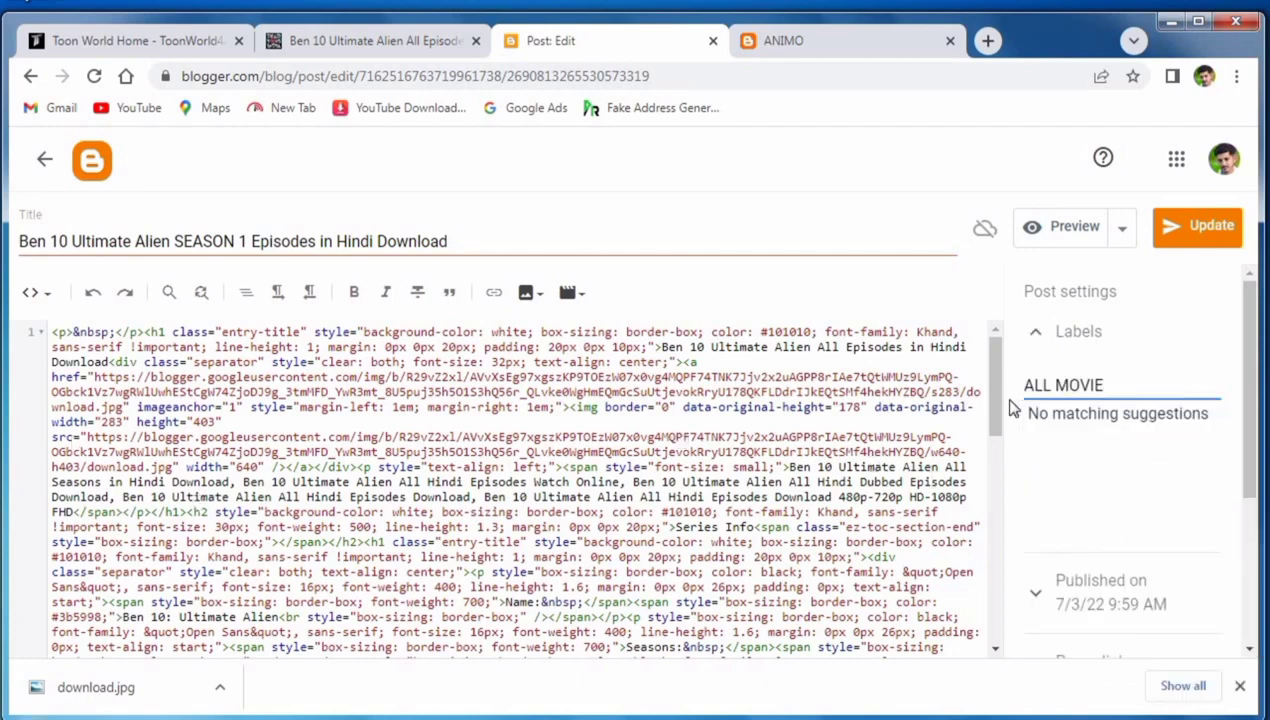
{"action": "key", "text": "BackSpace"}
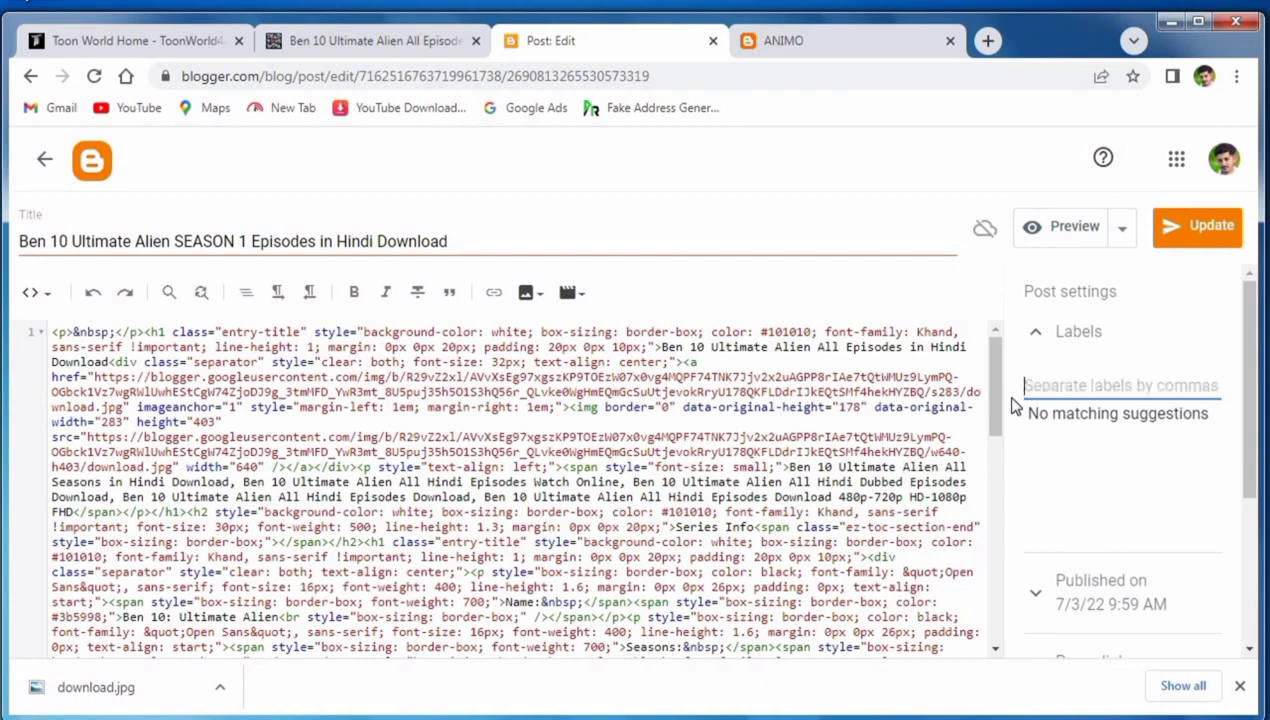
Set the labels to home, ALL MOVIES LIST, ANIMATION MOVIES, HOLLYWOOD MOVIES, recent, update the post, and return to the posts list.
{"action": "type", "text": "H"}
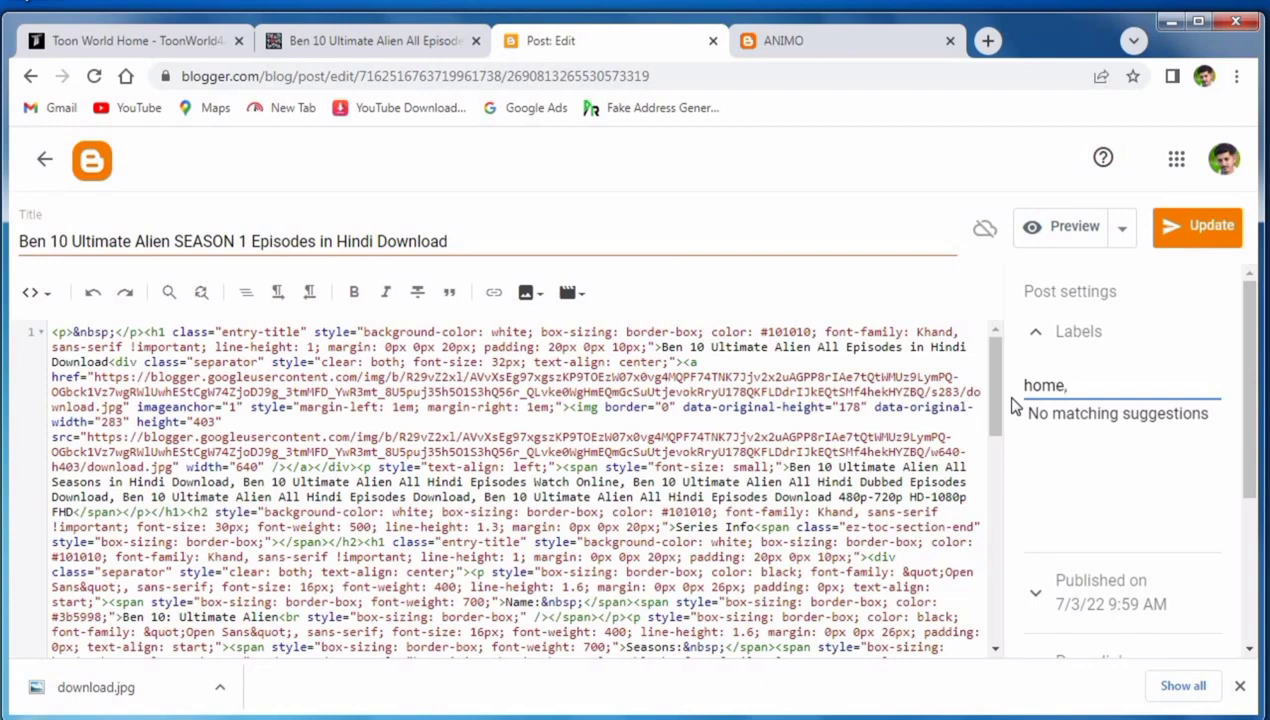
{"action": "type", "text": "ALL MOVIES LIST, ANIMATION MOVIES, HOLLYWOOD MOVIES, recent"}
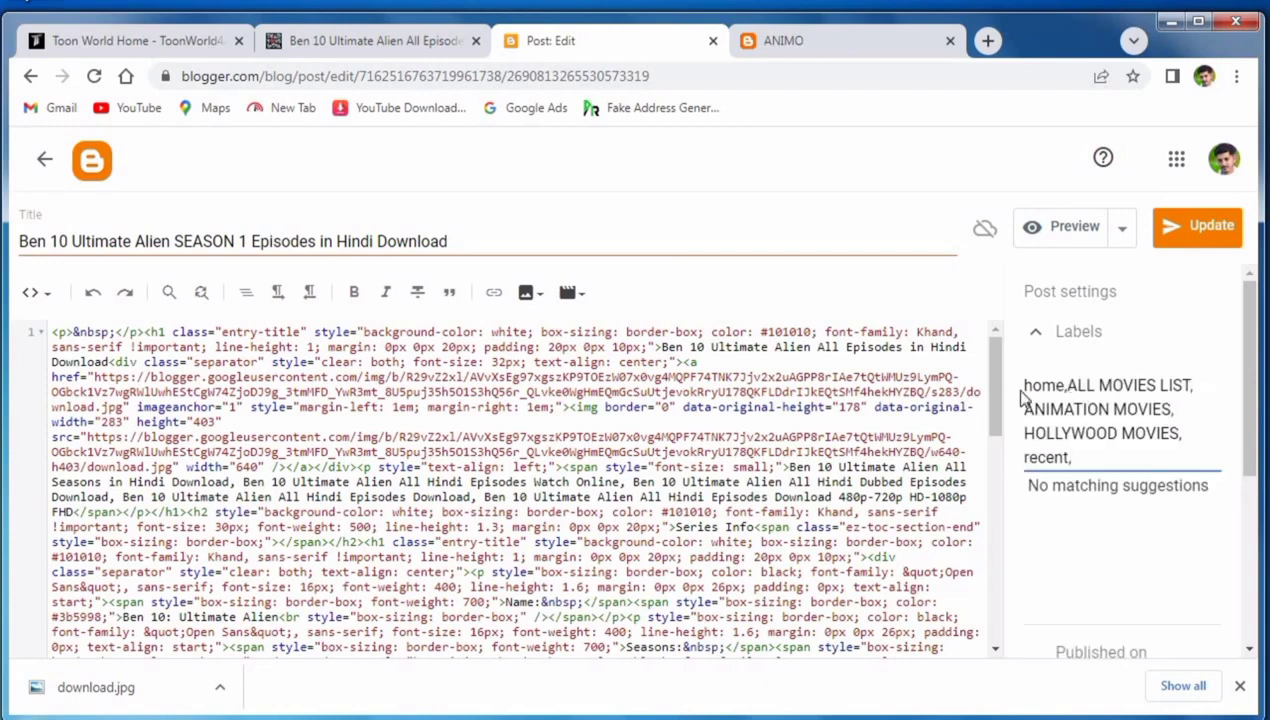
{"action": "left_click", "coordinate": [1203, 246]}
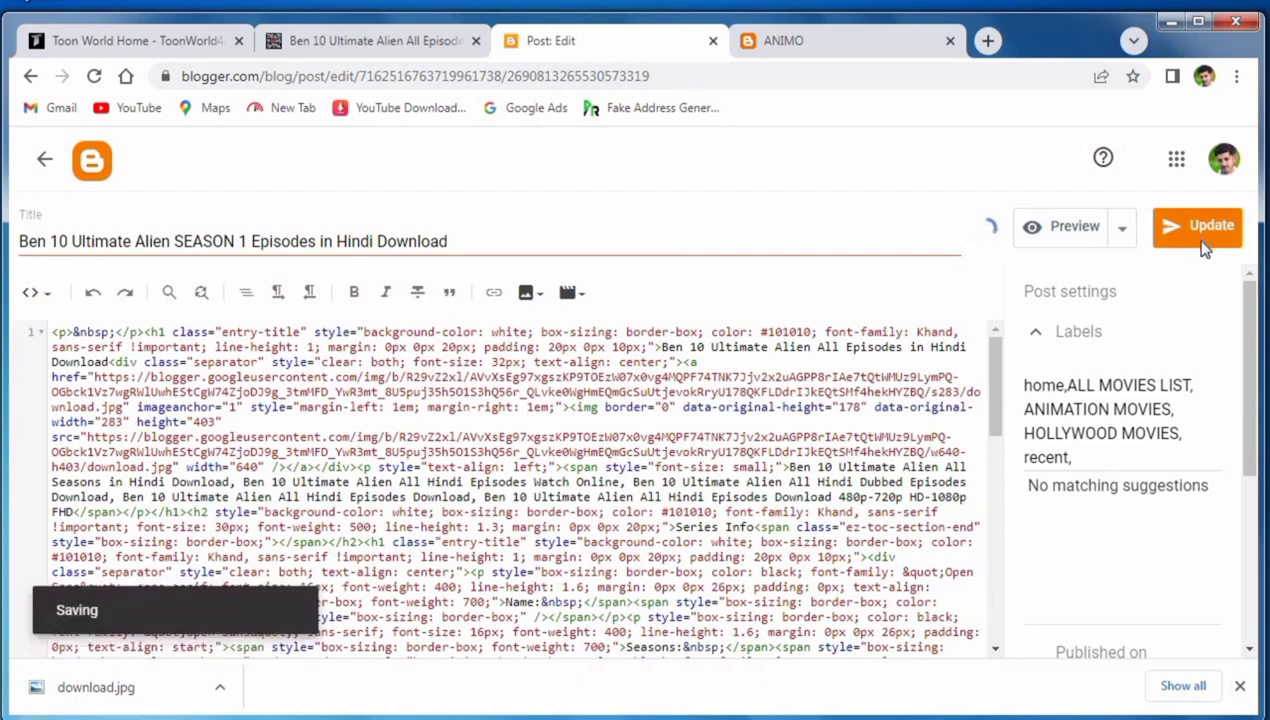
{"action": "scroll", "coordinate": [1190, 387], "scroll_direction": "down", "scroll_amount": 1}
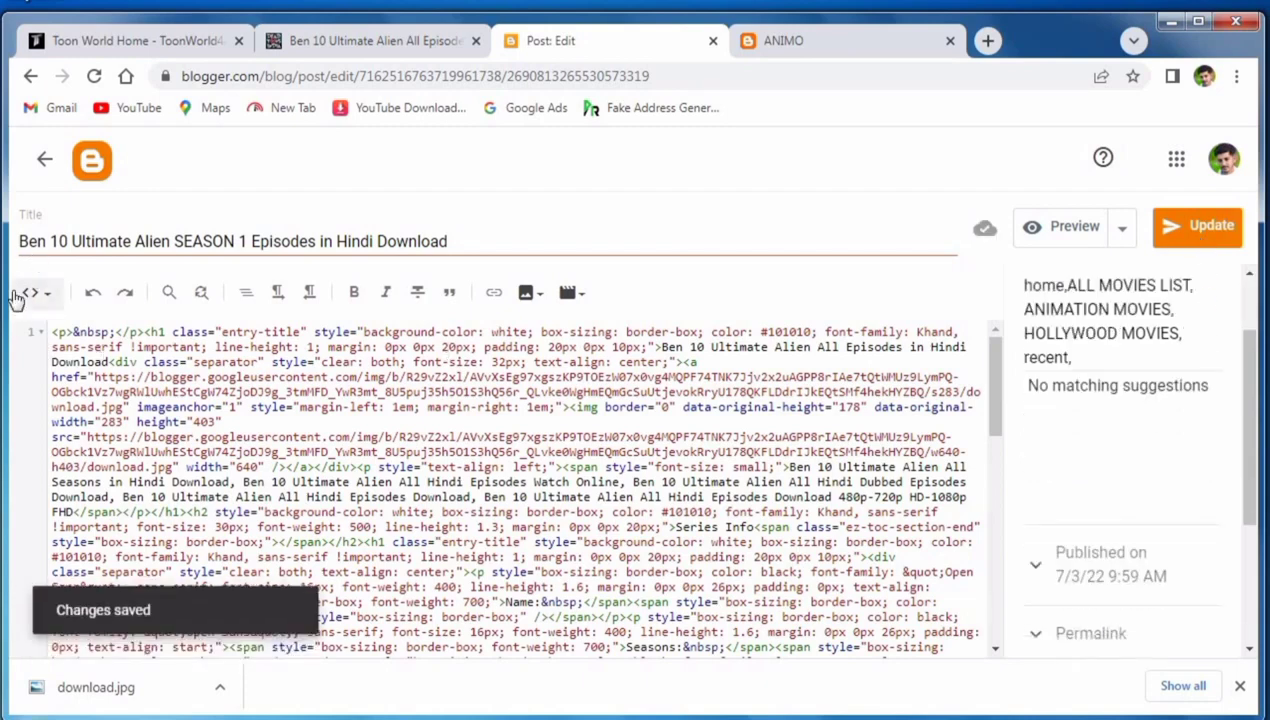
{"action": "left_click", "coordinate": [42, 163]}
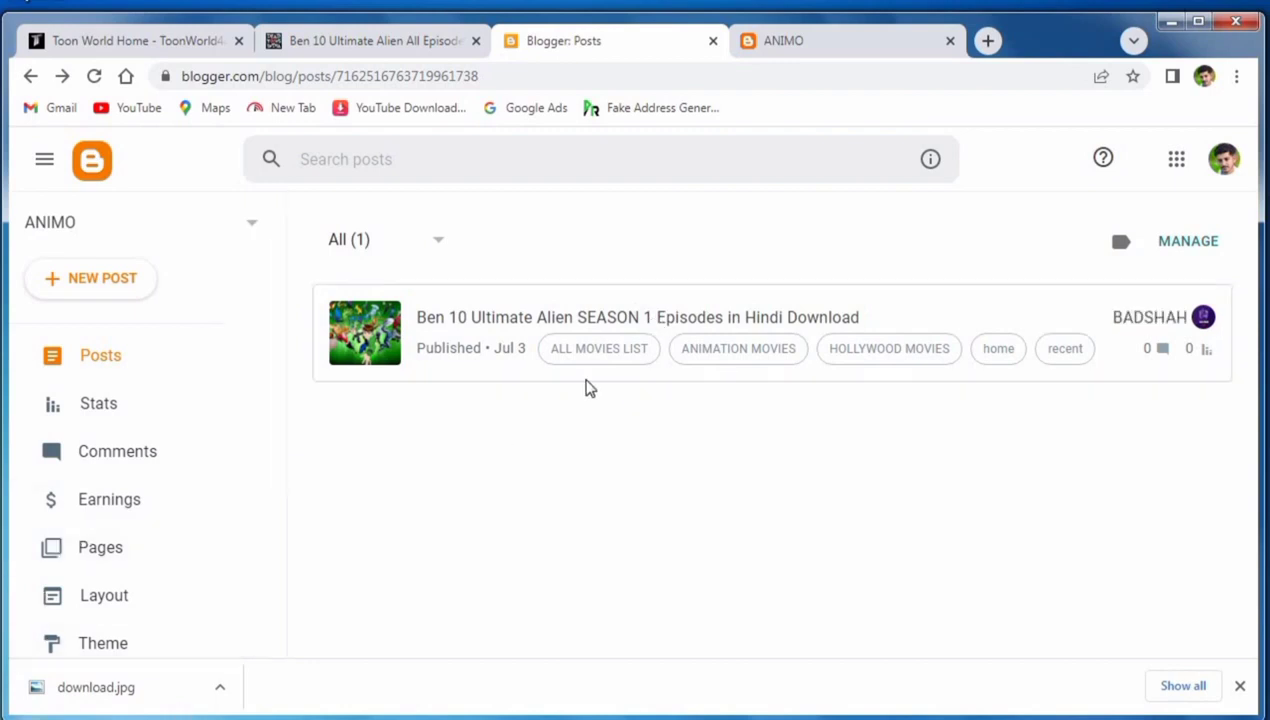
{"action": "mouse_move", "coordinate": [641, 363]}
Reload the live blog's home page and open the Ben 10 Ultimate Alien SEASON 1 post.
{"action": "left_click", "coordinate": [759, 55]}
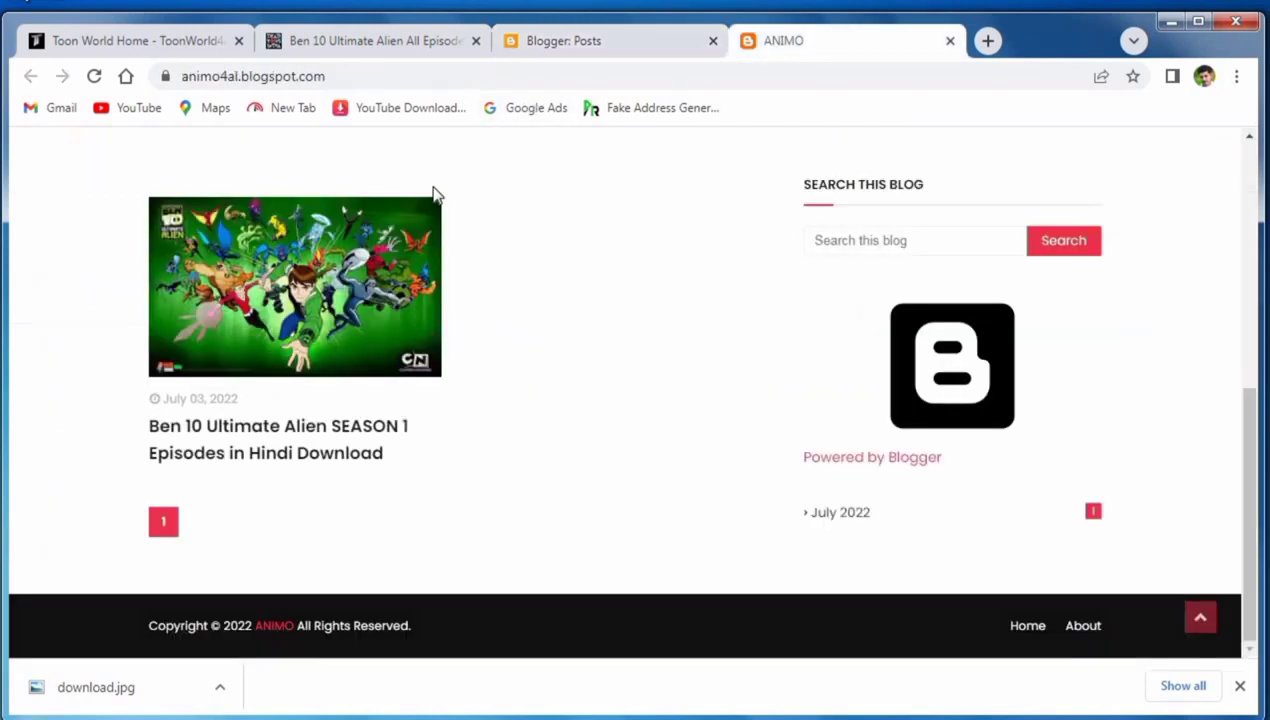
{"action": "right_click", "coordinate": [485, 248]}
{"action": "left_click", "coordinate": [511, 300]}
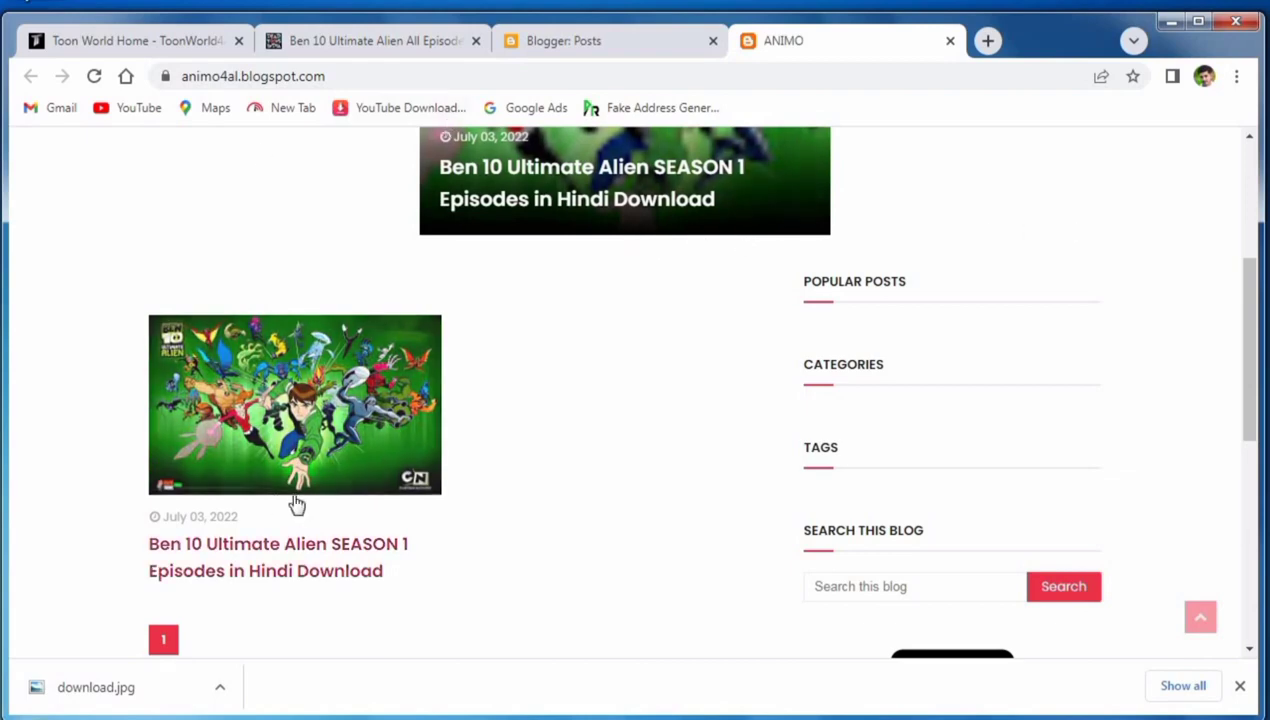
{"action": "left_click", "coordinate": [330, 476]}
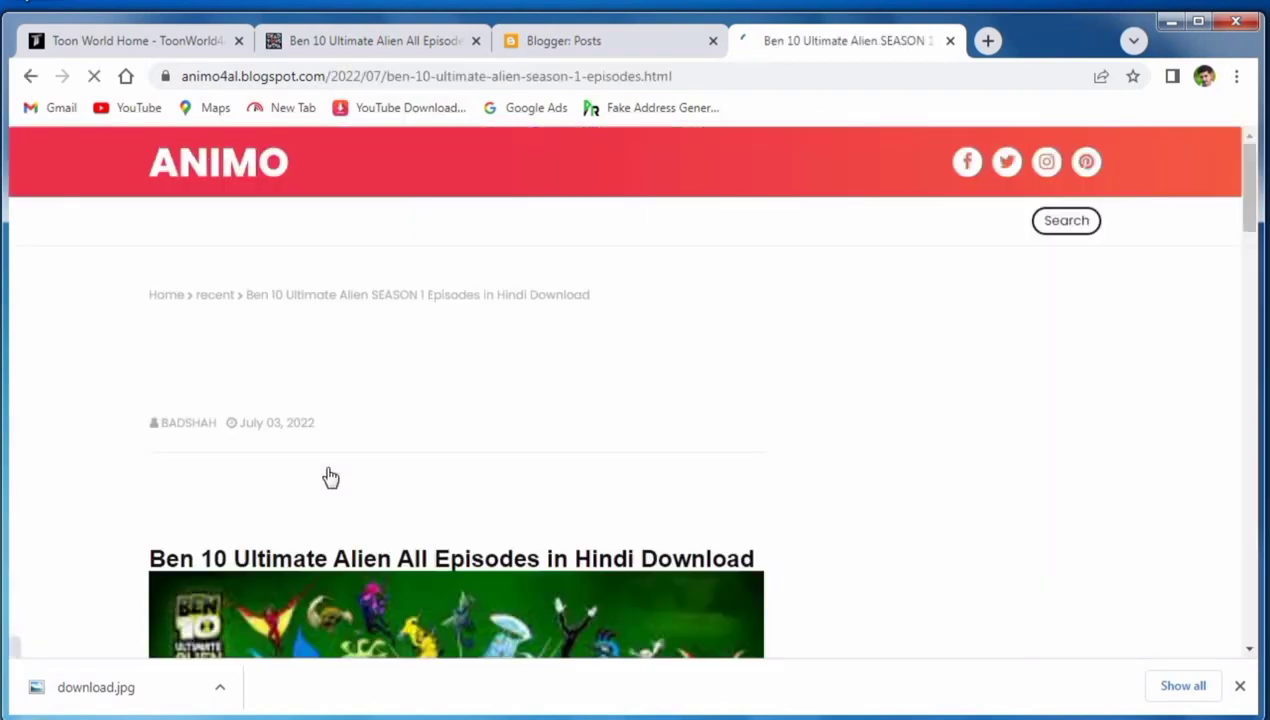
Review the live post's series info and episode links, testing the Episode 1 GOFILE link and closing the tab it opens.
{"action": "scroll", "coordinate": [690, 429], "scroll_direction": "down", "scroll_amount": 5}
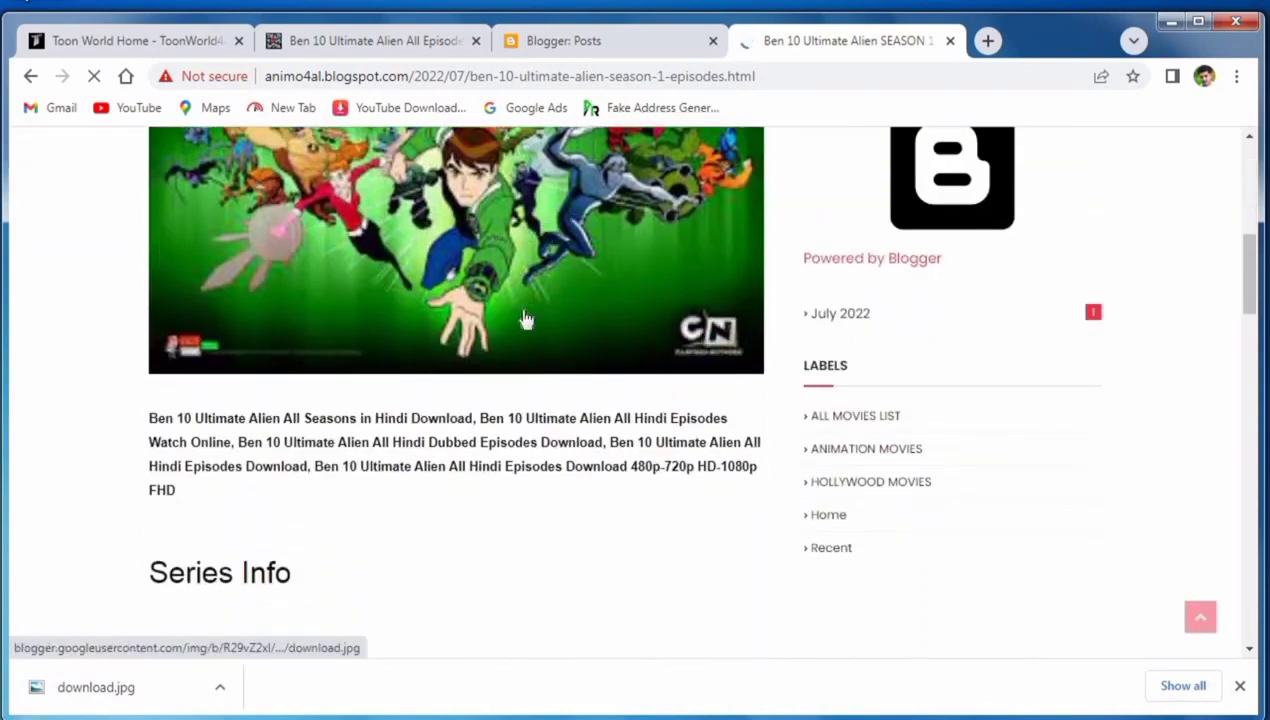
{"action": "scroll", "coordinate": [540, 390], "scroll_direction": "down", "scroll_amount": 4}
{"action": "scroll", "coordinate": [543, 413], "scroll_direction": "down", "scroll_amount": 3}
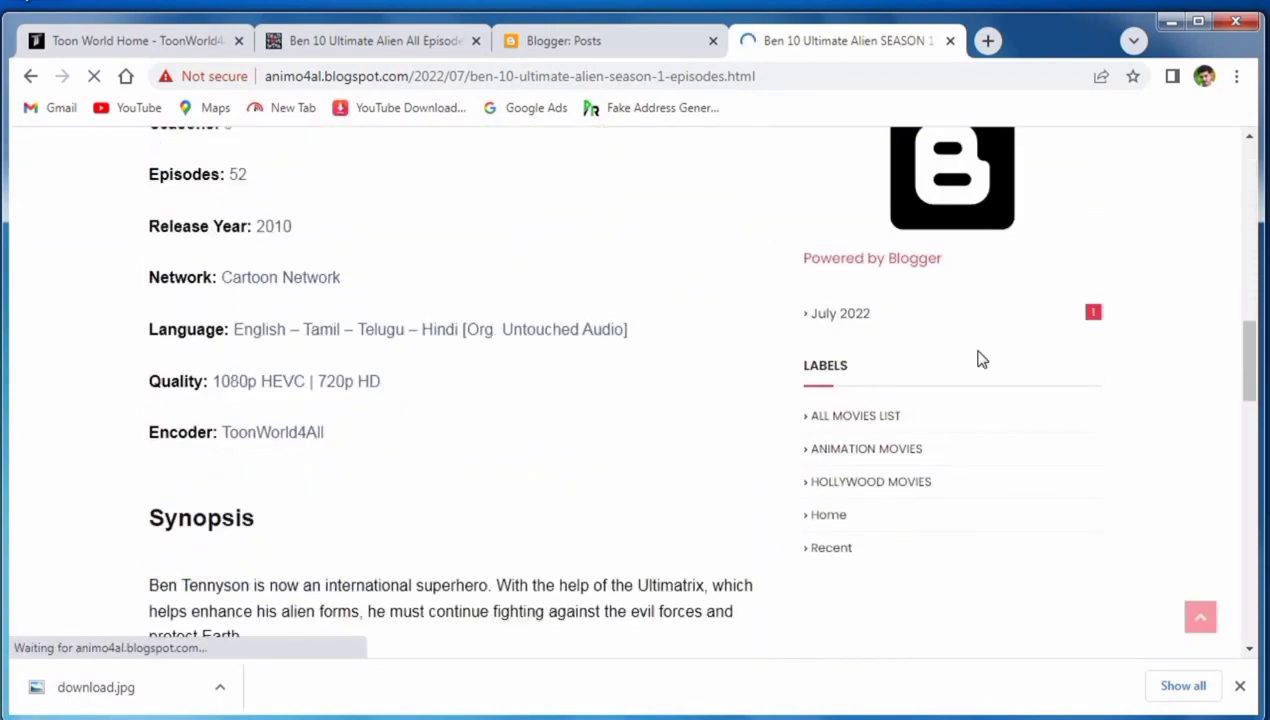
{"action": "scroll", "coordinate": [1259, 410], "scroll_direction": "down", "scroll_amount": 3}
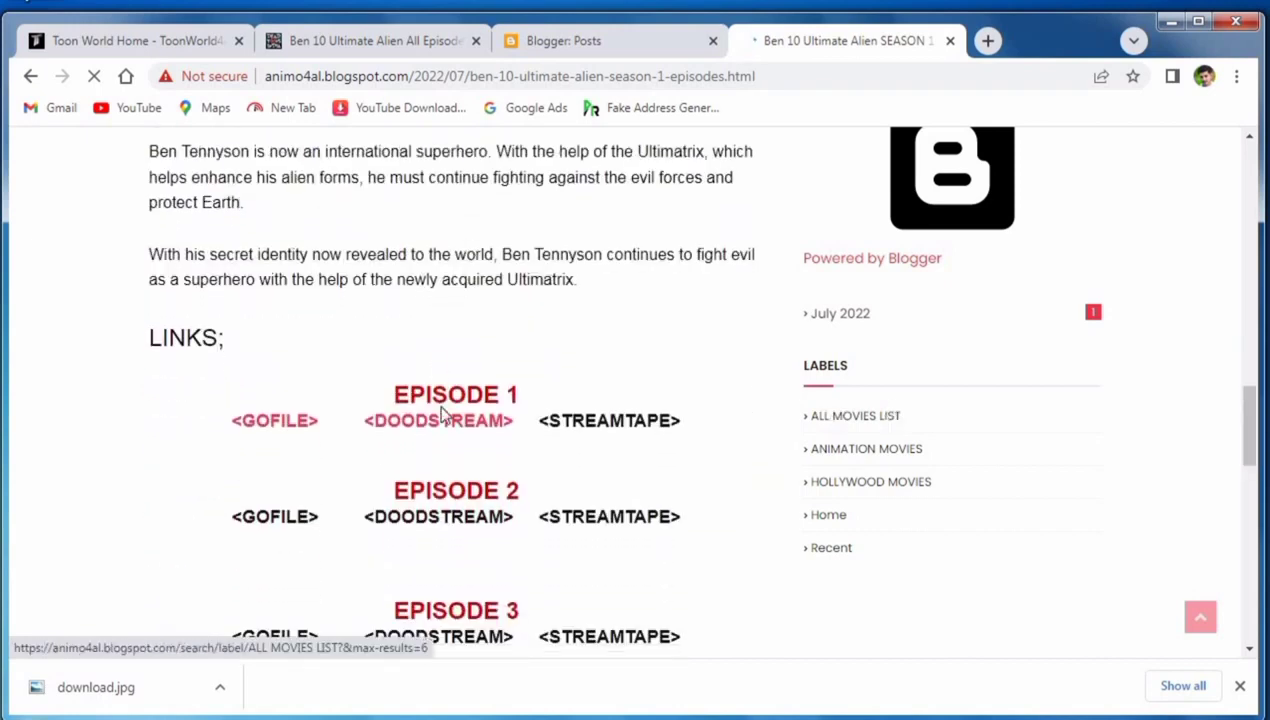
{"action": "left_click", "coordinate": [301, 430]}
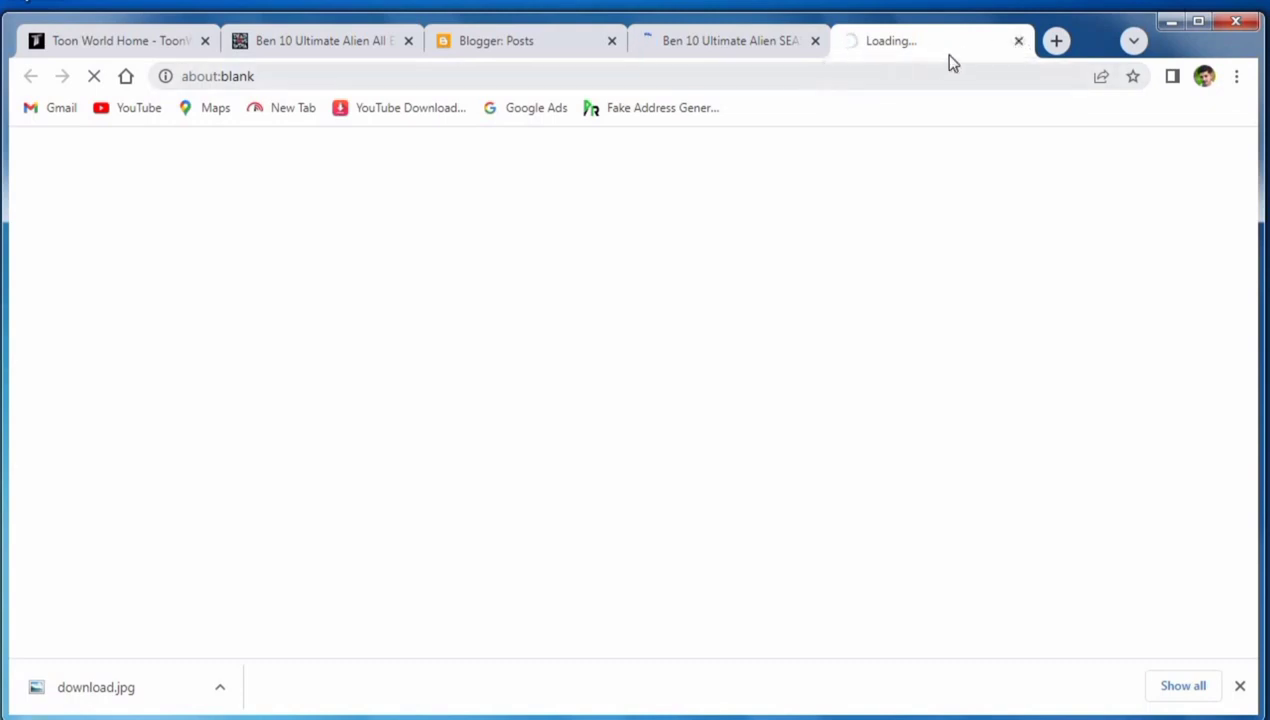
{"action": "left_click", "coordinate": [1019, 44]}
{"action": "scroll", "coordinate": [578, 417], "scroll_direction": "down", "scroll_amount": 2}
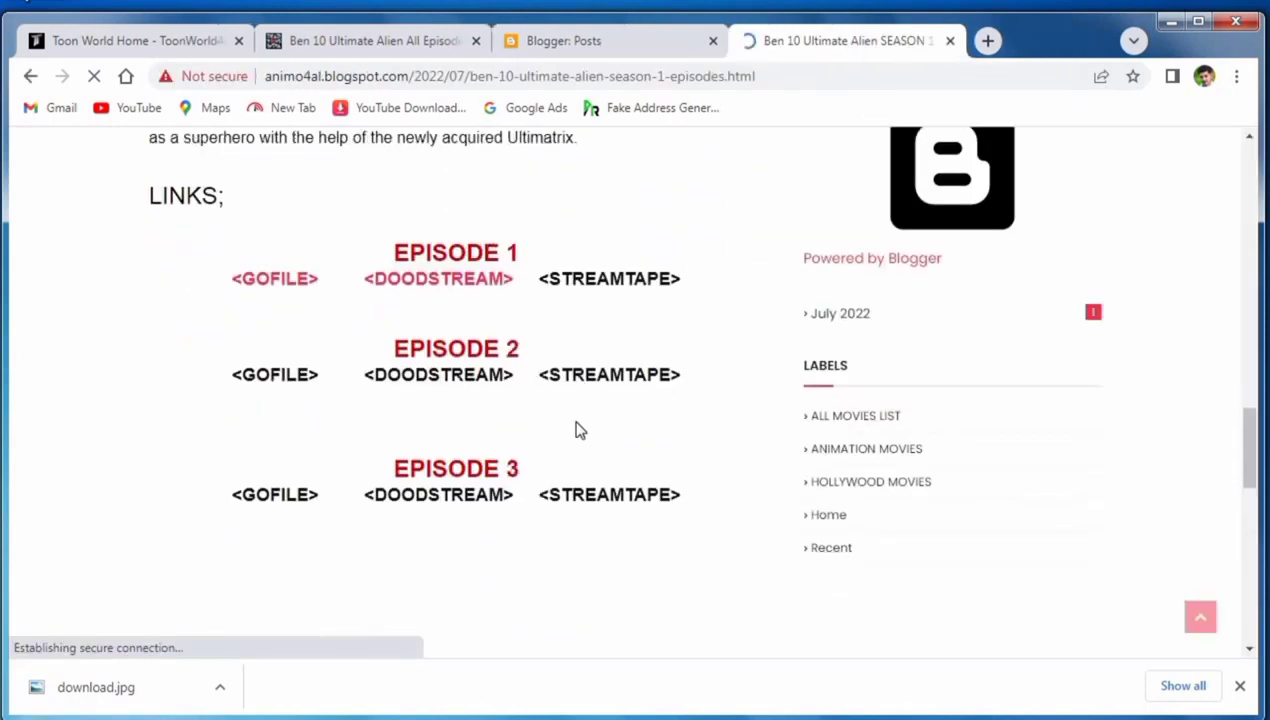
Check the embedded player on the live post, block dood.pm notifications, and close the blank pop-up window.
{"action": "scroll", "coordinate": [577, 425], "scroll_direction": "down", "scroll_amount": 2}
{"action": "scroll", "coordinate": [560, 421], "scroll_direction": "down", "scroll_amount": 4}
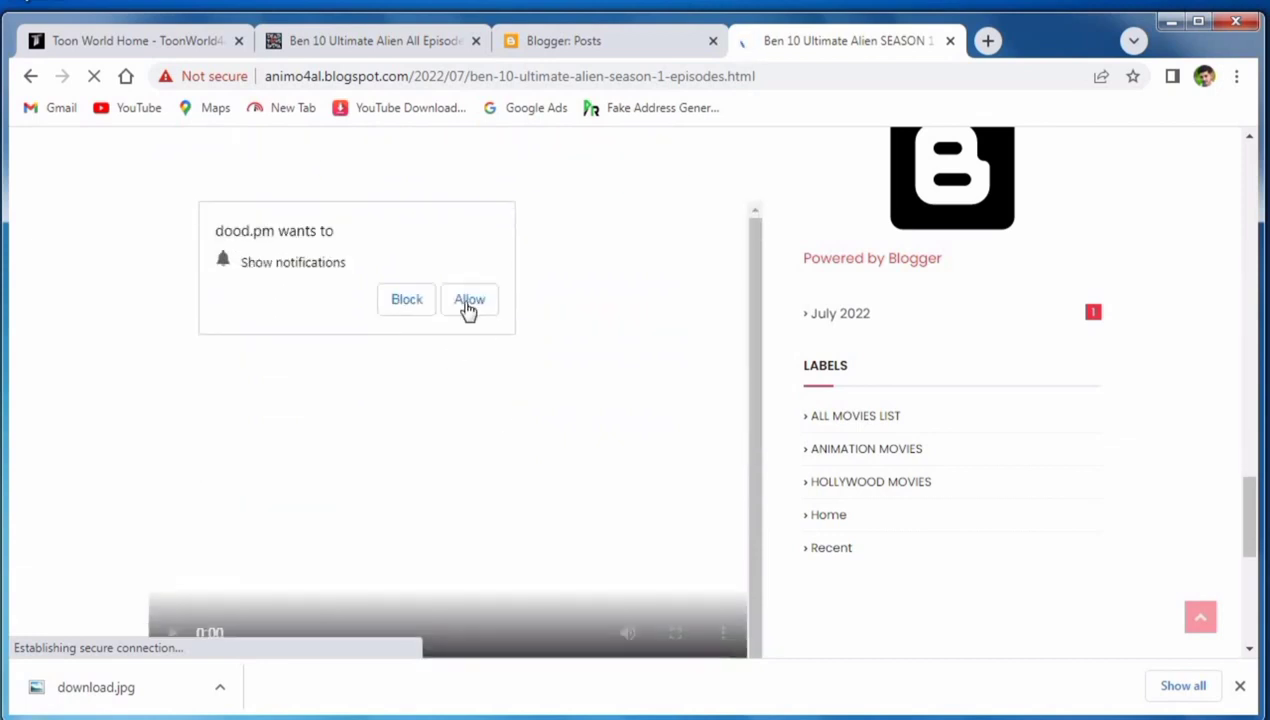
{"action": "left_click", "coordinate": [420, 300]}
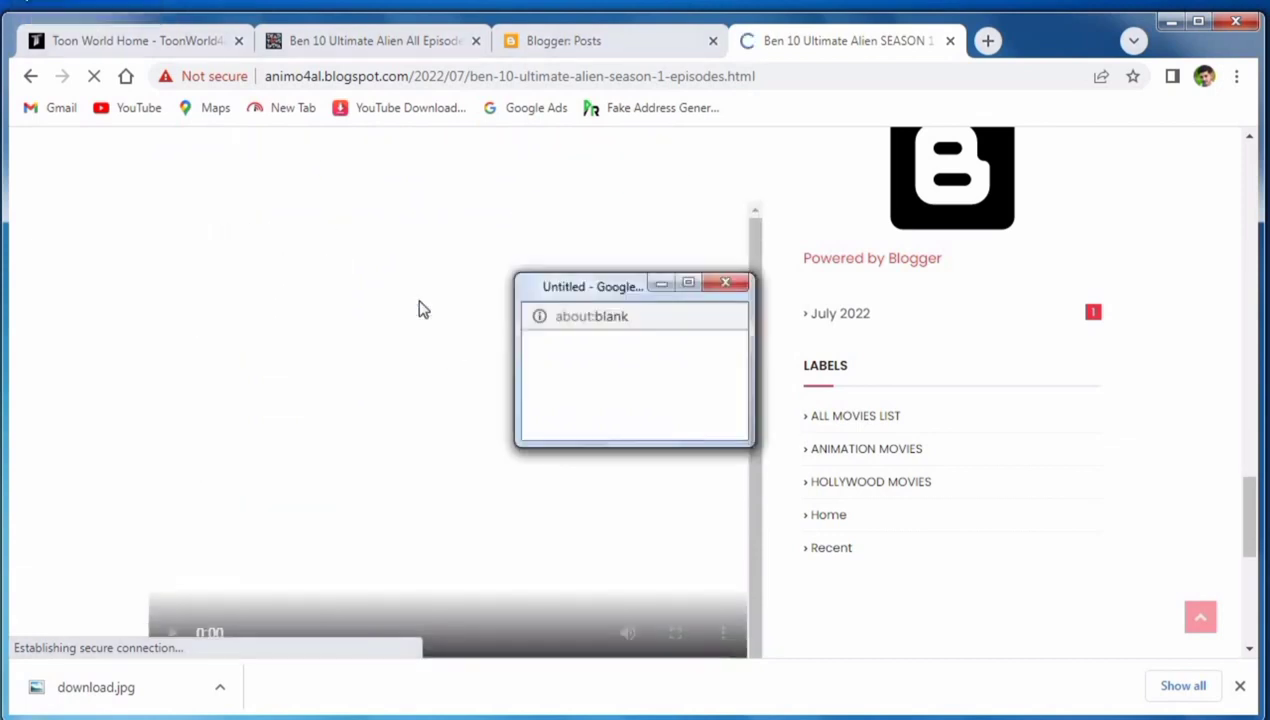
{"action": "left_click", "coordinate": [718, 287]}
{"action": "scroll", "coordinate": [675, 400], "scroll_direction": "up", "scroll_amount": 2}
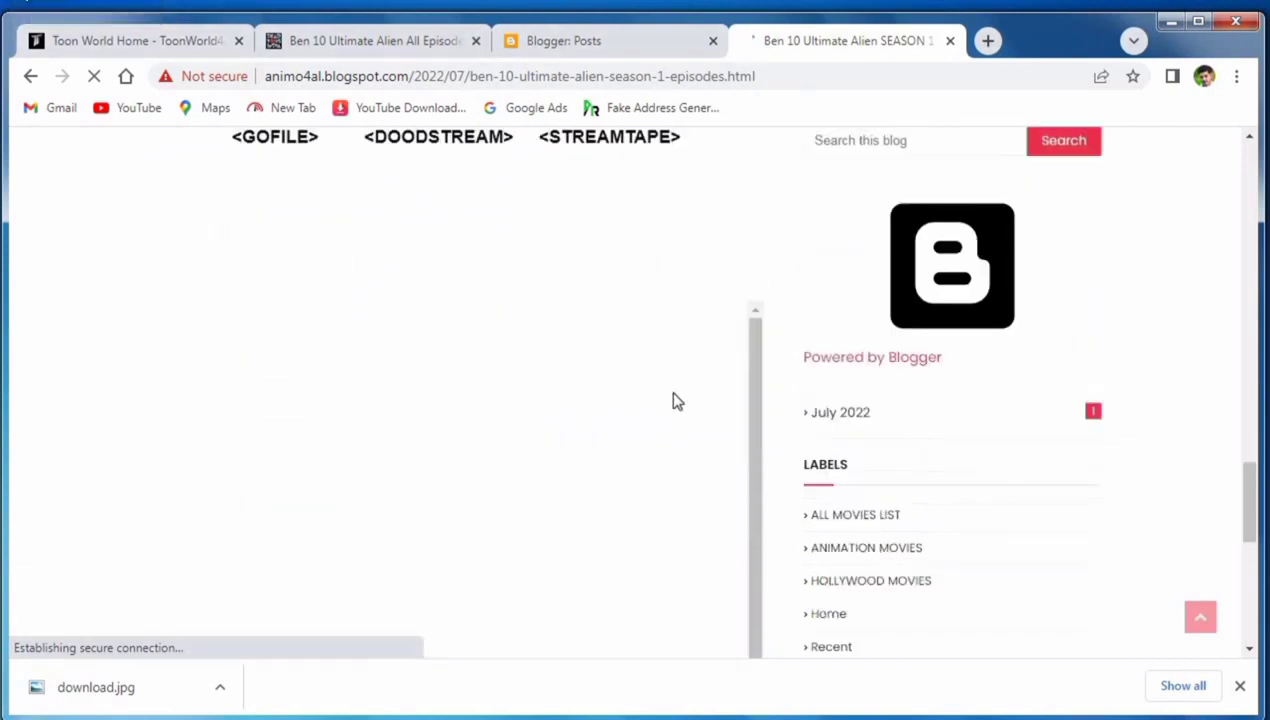
Copy the live post's web address and open it in Firefox.
{"action": "left_click", "coordinate": [808, 80]}
{"action": "right_click", "coordinate": [760, 84]}
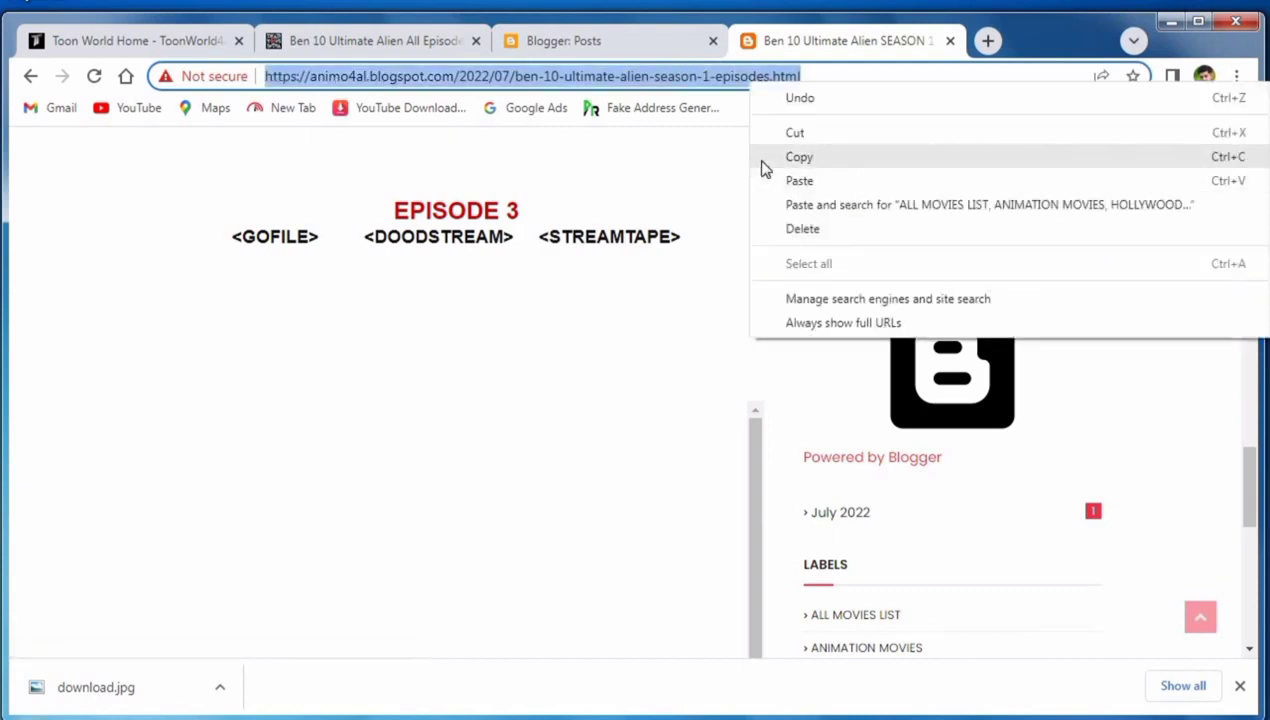
{"action": "left_click", "coordinate": [762, 162]}
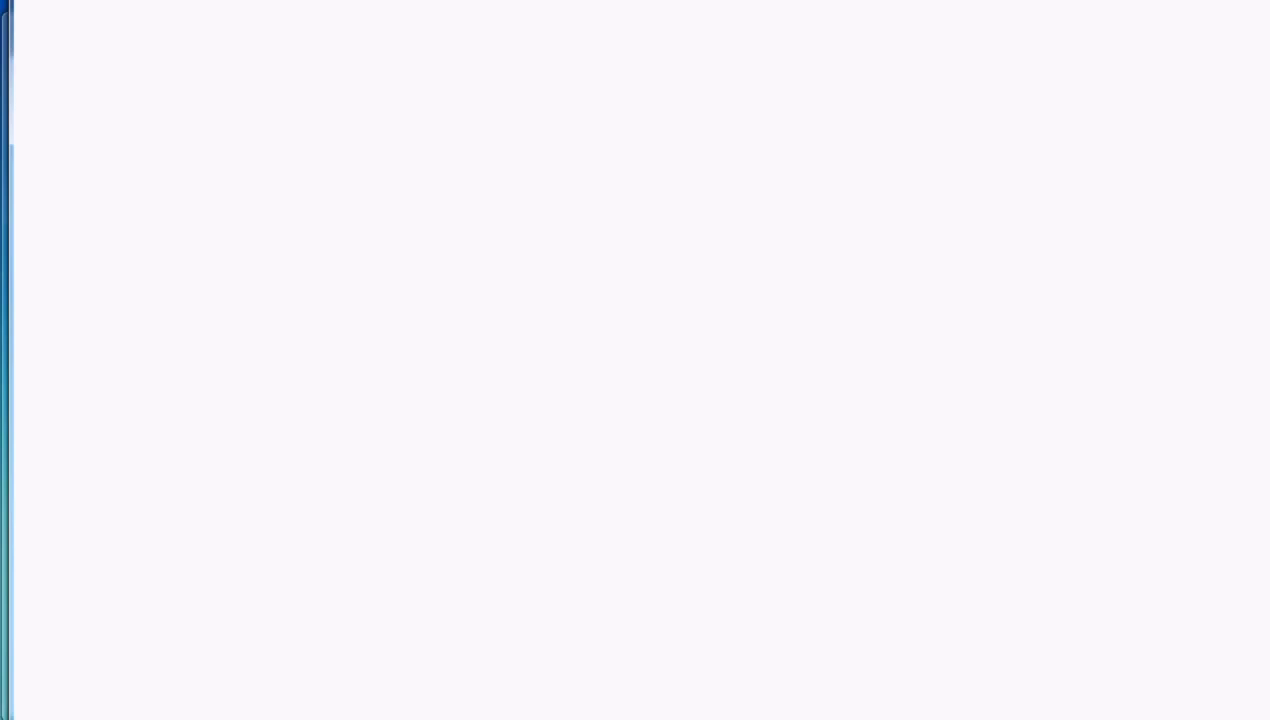
{"action": "right_click", "coordinate": [597, 62]}
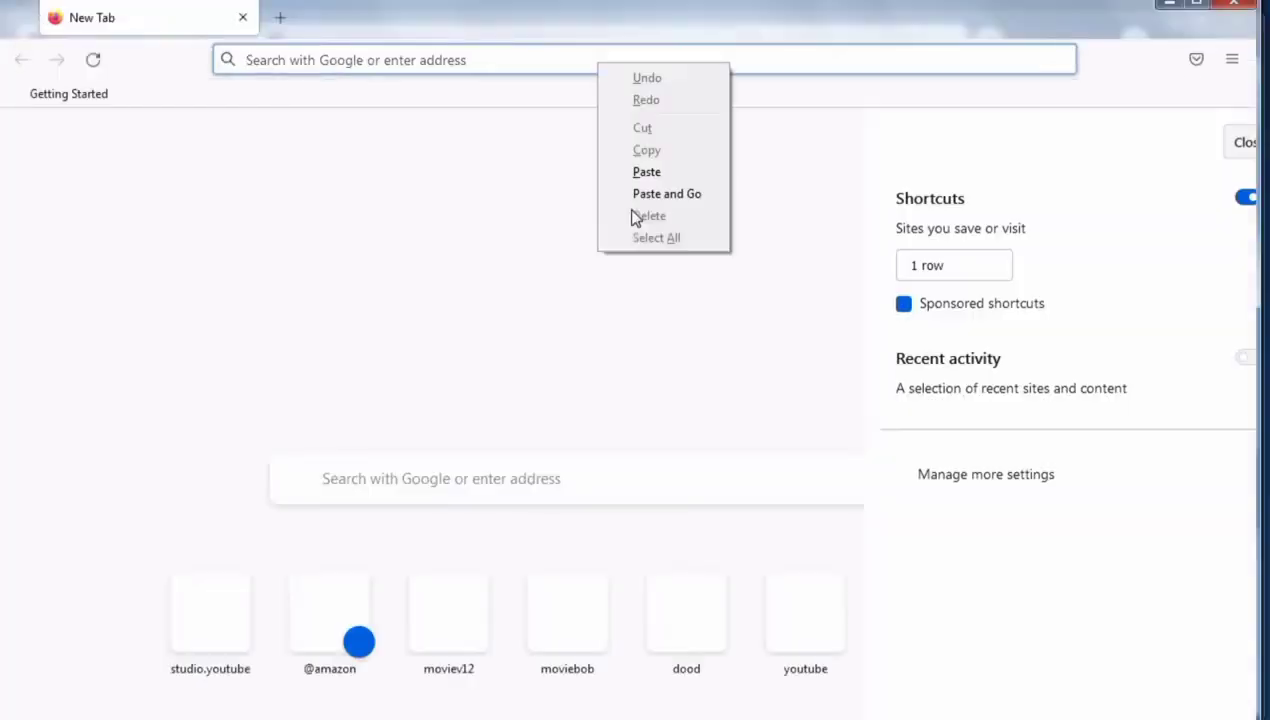
{"action": "left_click", "coordinate": [645, 175]}
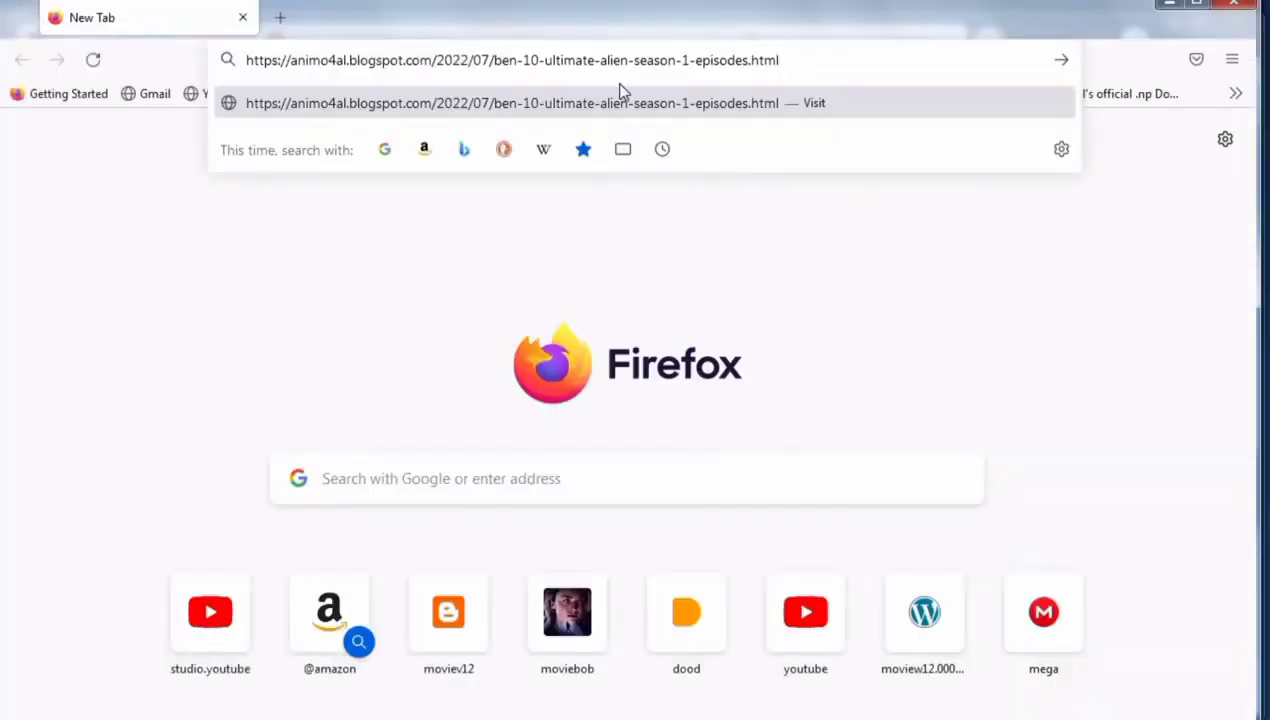
{"action": "left_click", "coordinate": [617, 107]}
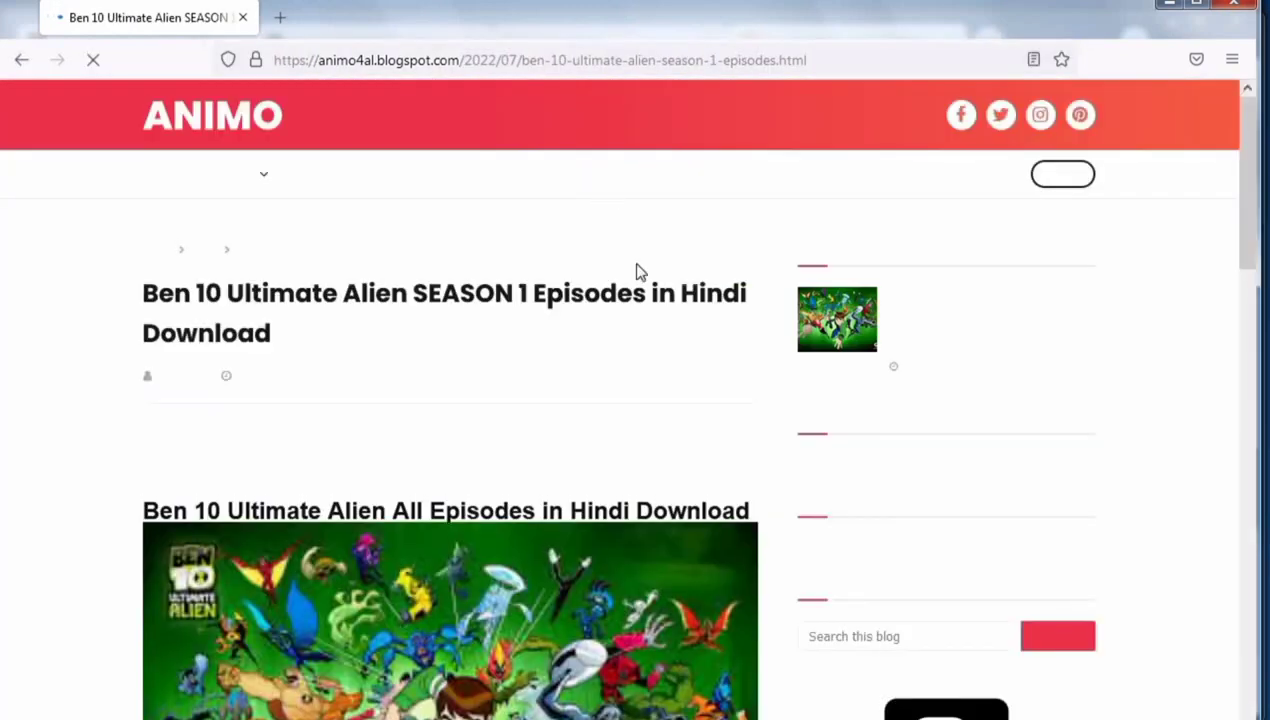
Test the embedded DoodStream video below the episode links by playing and pausing it, closing the ad tabs it opens.
{"action": "scroll", "coordinate": [650, 305], "scroll_direction": "down", "scroll_amount": 4}
{"action": "scroll", "coordinate": [652, 308], "scroll_direction": "down", "scroll_amount": 1}
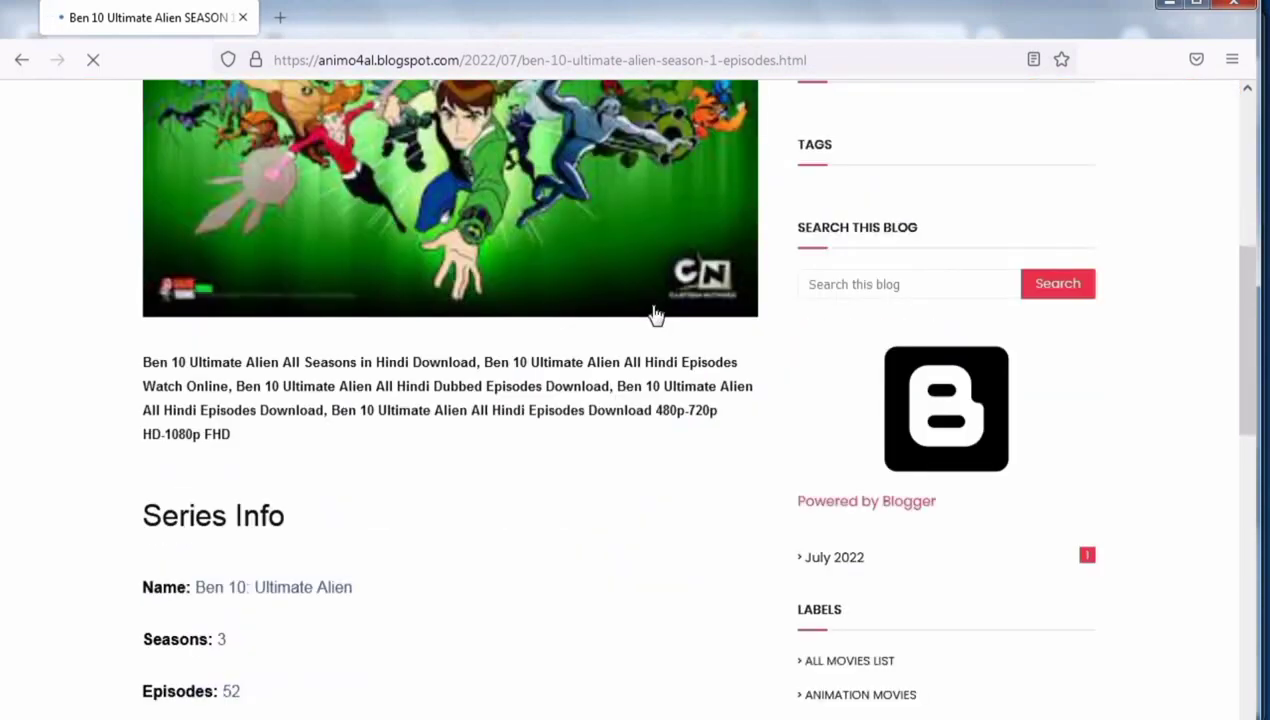
{"action": "scroll", "coordinate": [655, 318], "scroll_direction": "down", "scroll_amount": 1}
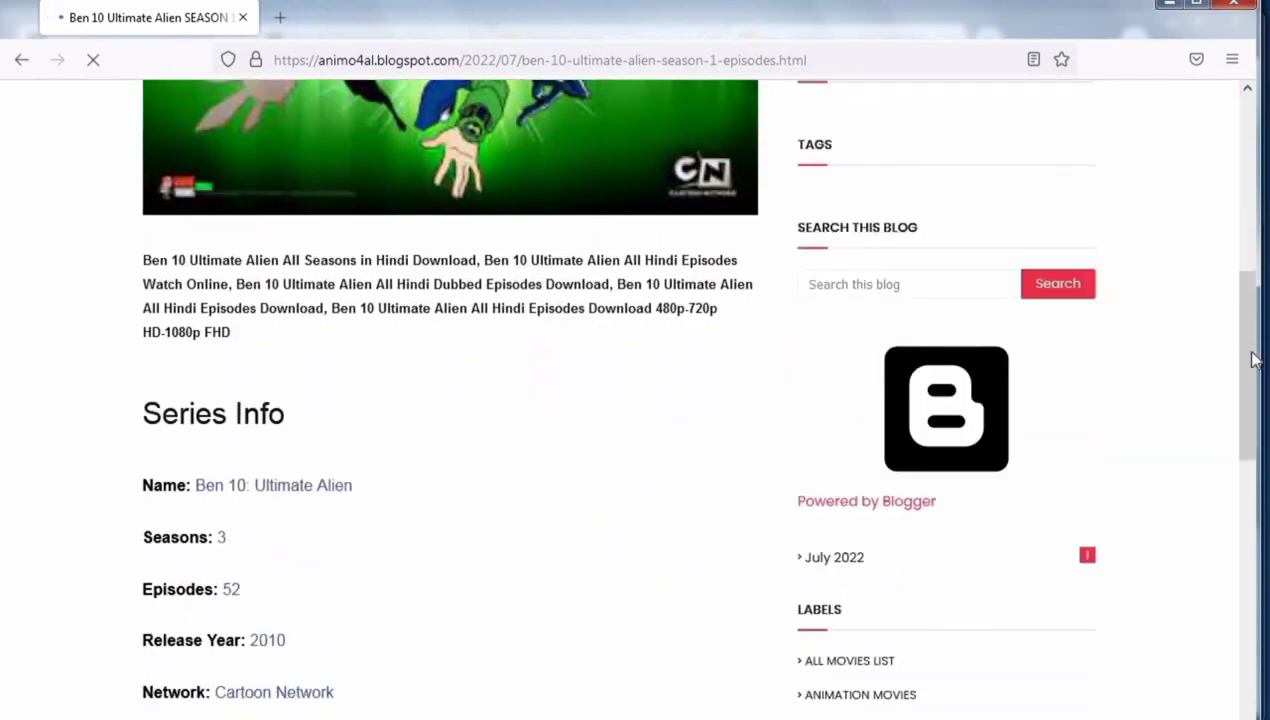
{"action": "left_click_drag", "start_coordinate": [1252, 360], "coordinate": [1256, 700]}
{"action": "scroll", "coordinate": [800, 605], "scroll_direction": "down", "scroll_amount": 1}
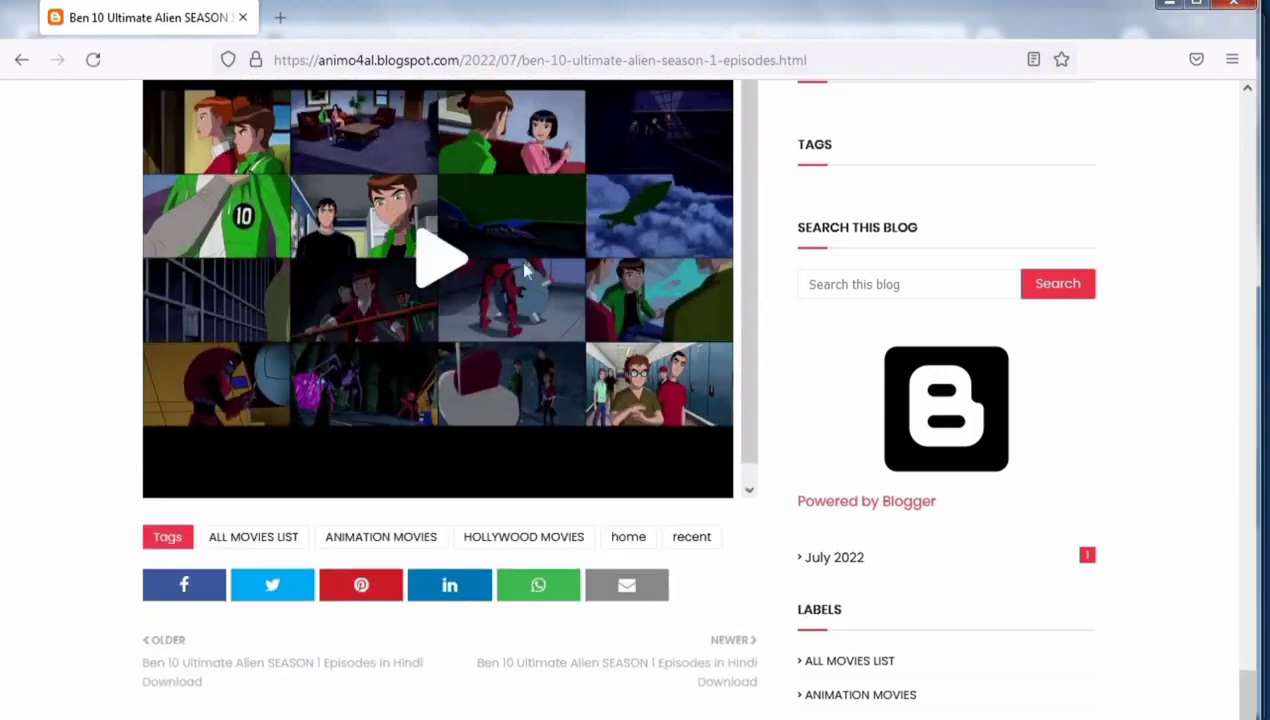
{"action": "left_click", "coordinate": [434, 242]}
{"action": "left_click", "coordinate": [466, 17]}
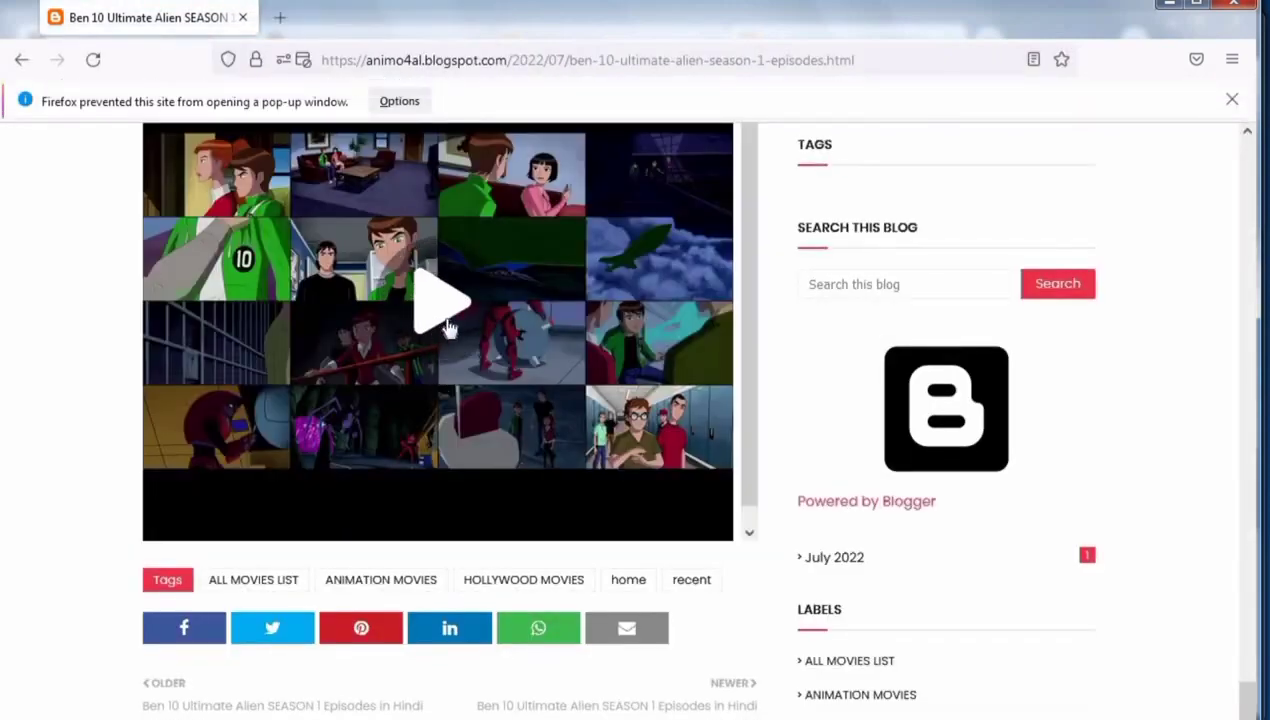
{"action": "left_click", "coordinate": [442, 305]}
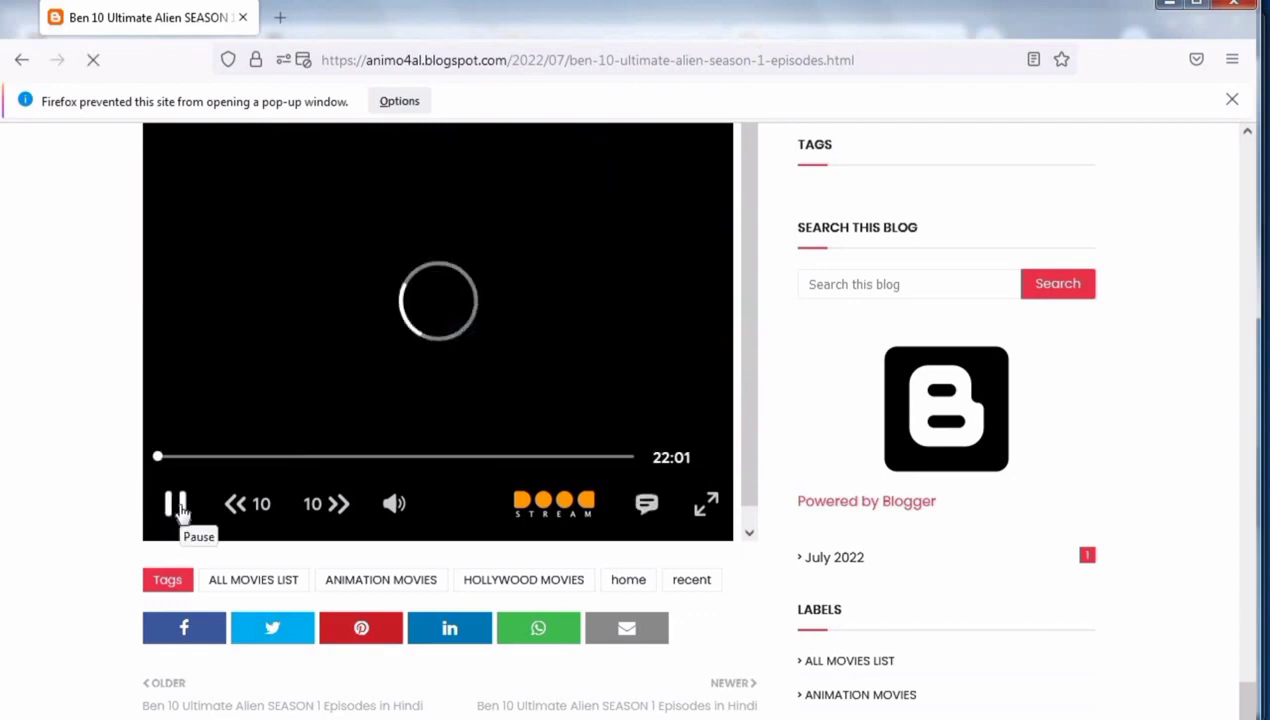
{"action": "left_click", "coordinate": [177, 507]}
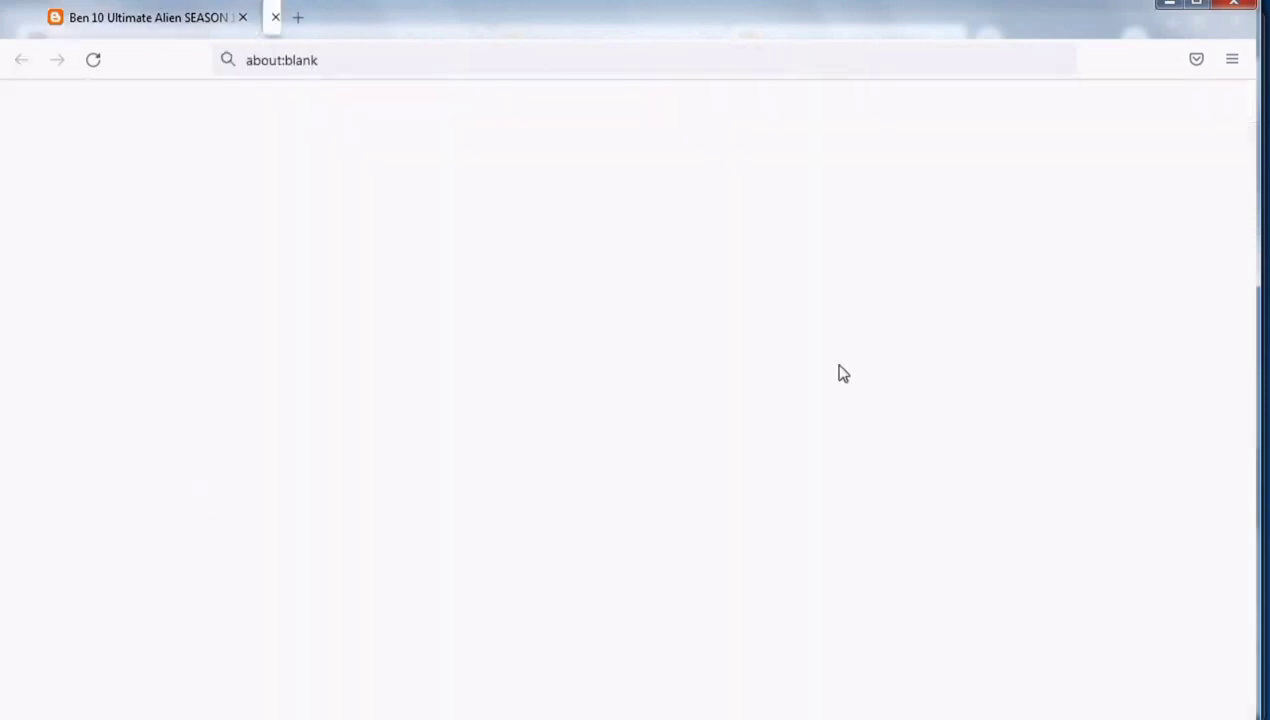
{"action": "left_click", "coordinate": [465, 18]}
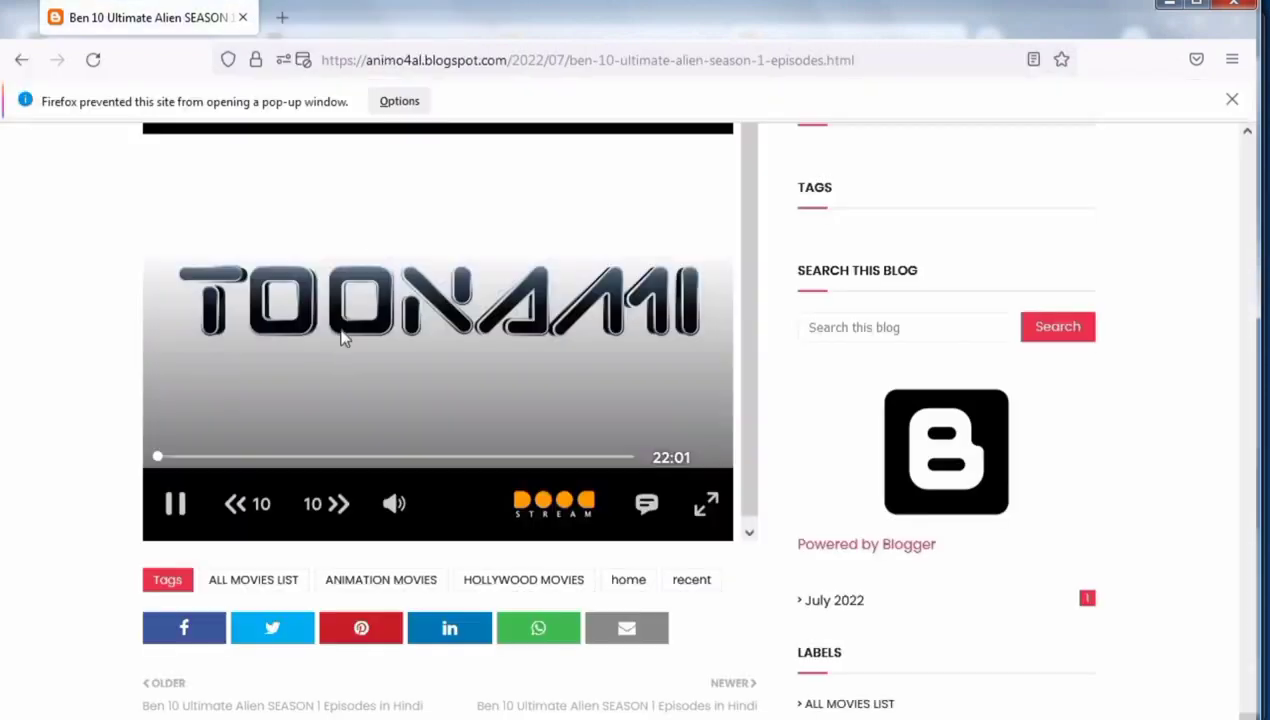
{"action": "left_click", "coordinate": [194, 509]}
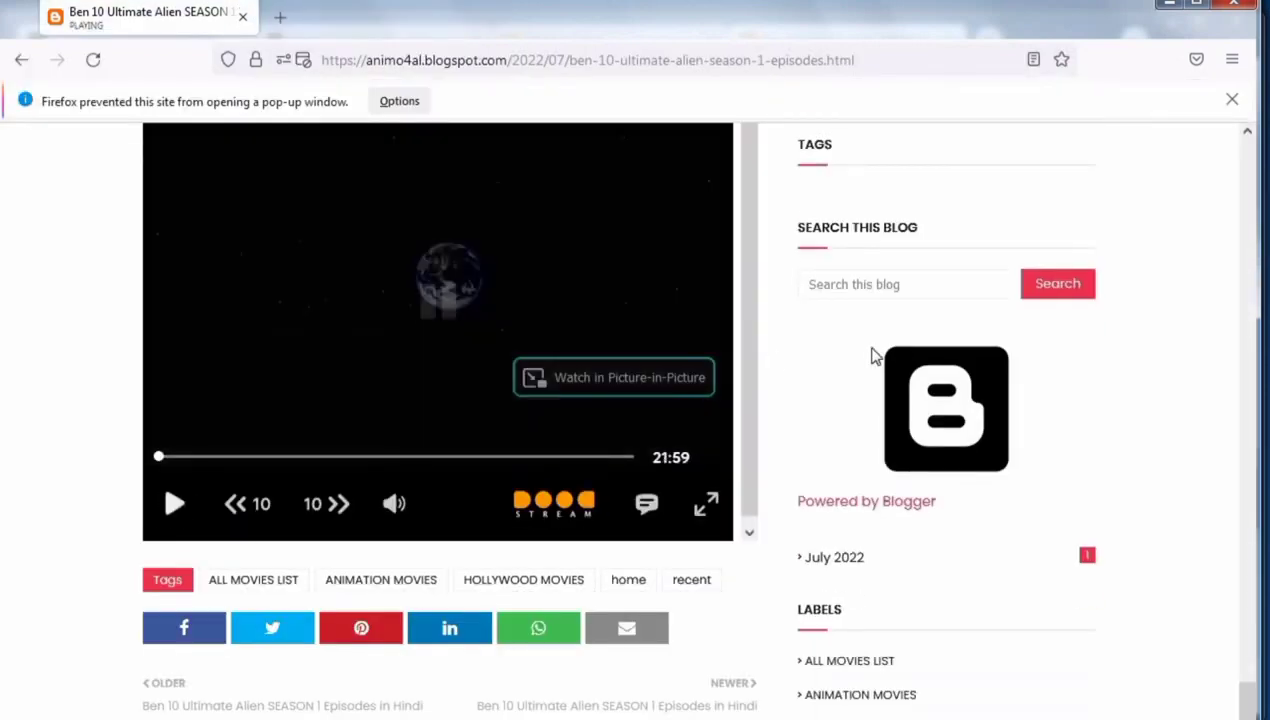
Open the Episode 1 GOFILE link from the live post in Firefox.
{"action": "scroll", "coordinate": [378, 340], "scroll_direction": "up", "scroll_amount": 5}
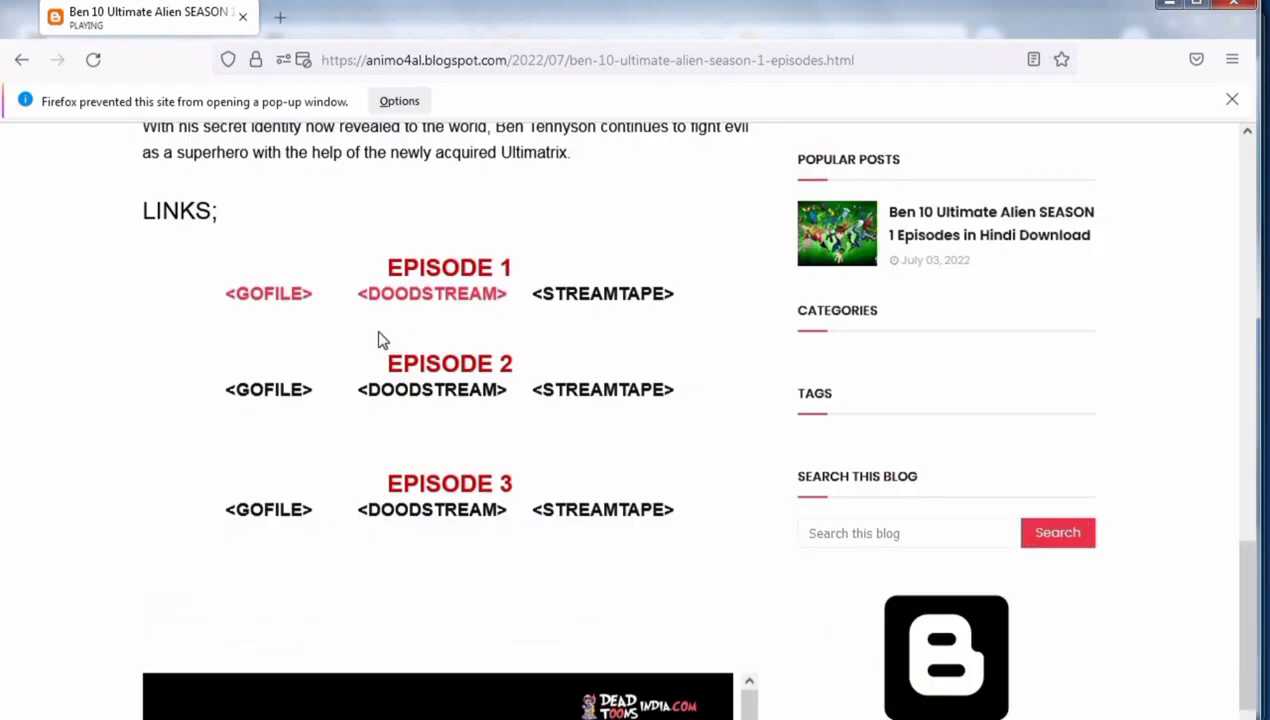
{"action": "left_click", "coordinate": [266, 297]}
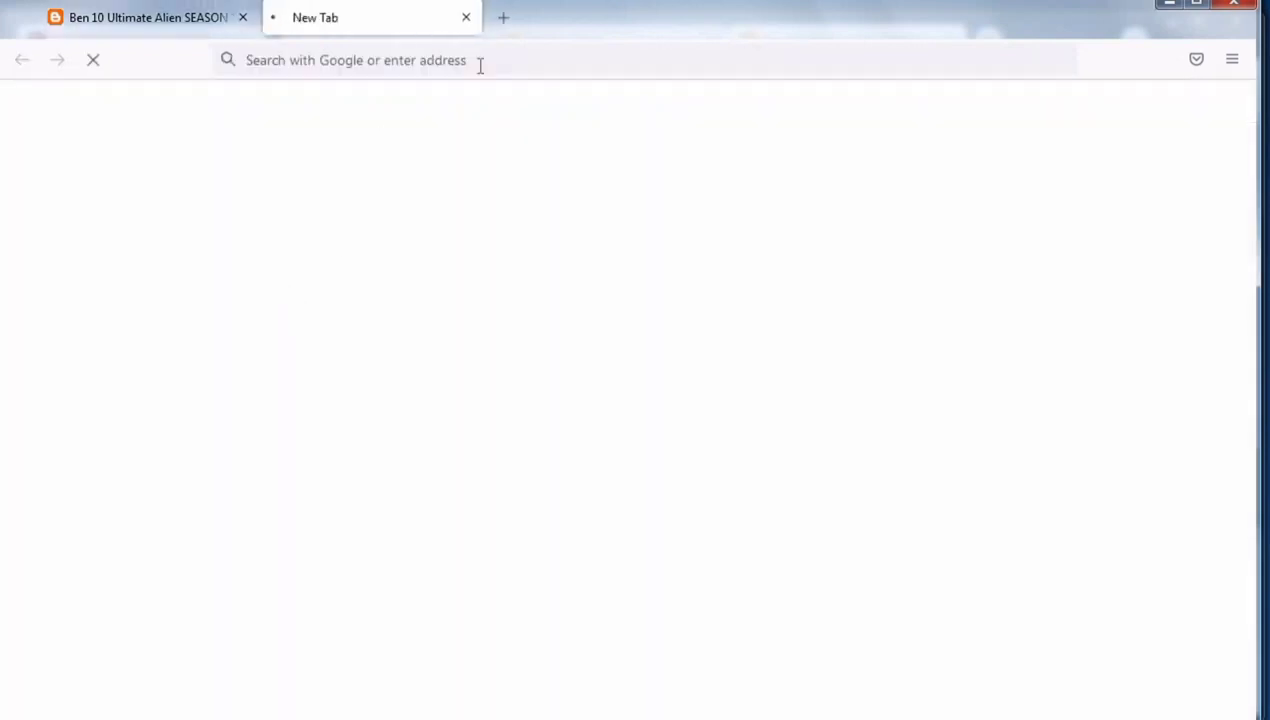